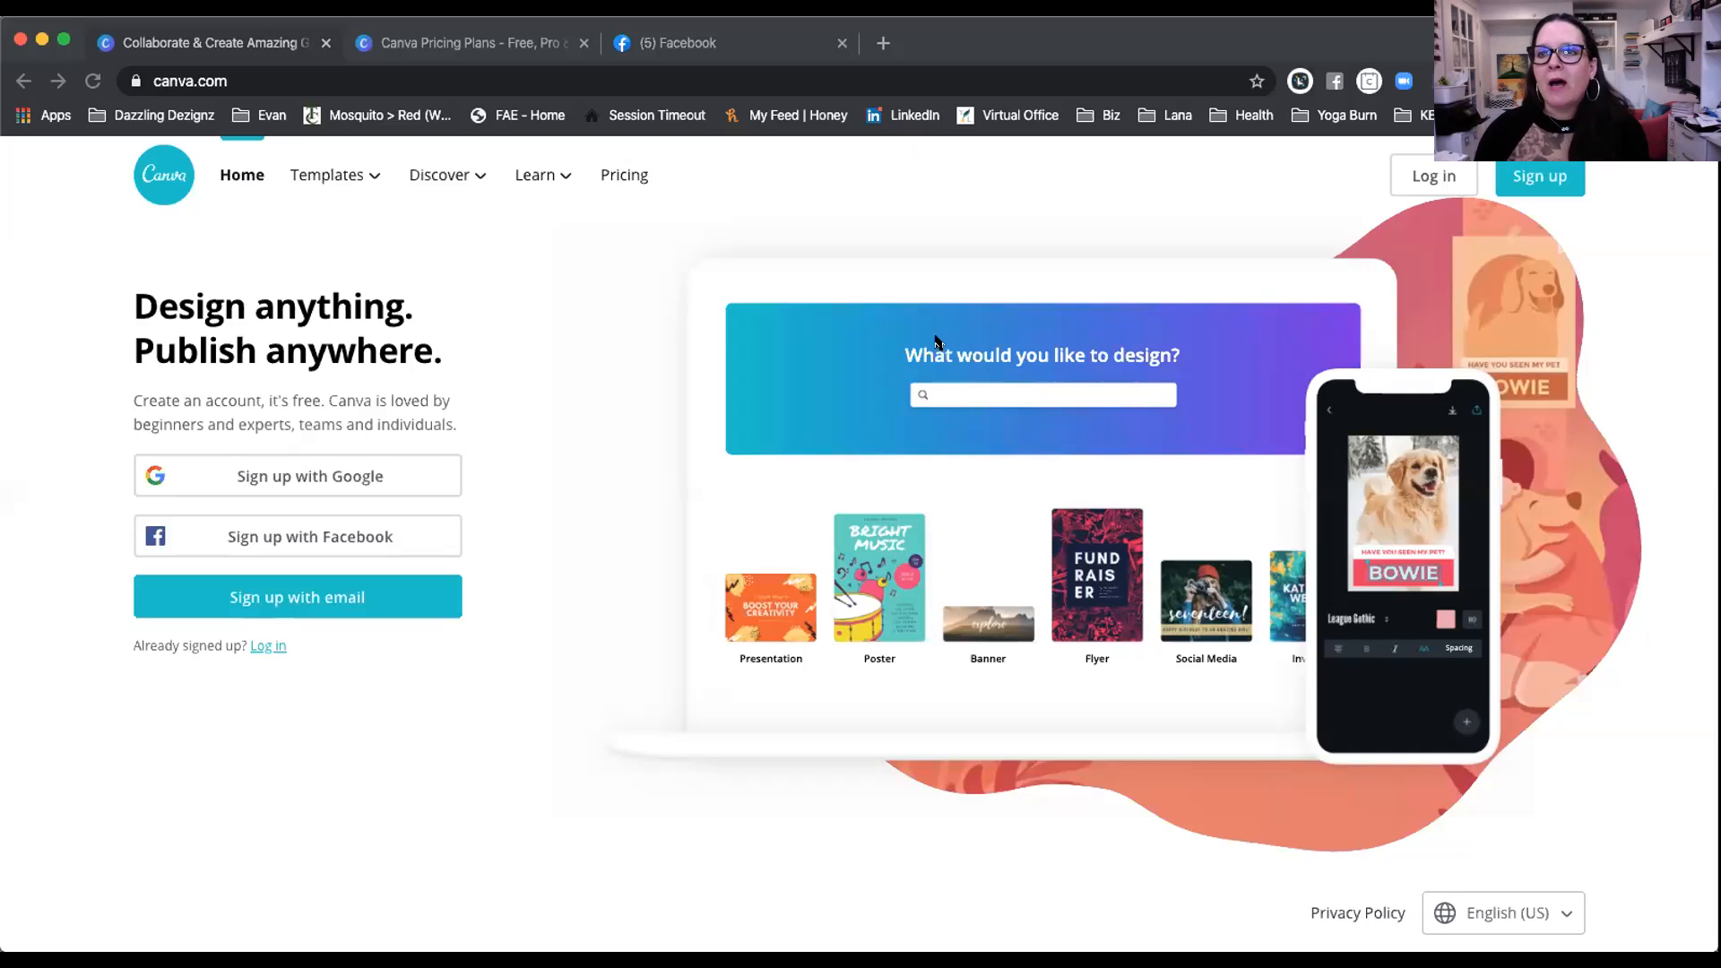
Step: Start an e-mail sign-up and autofill the name and e-mail fields from saved details
click(1294, 43)
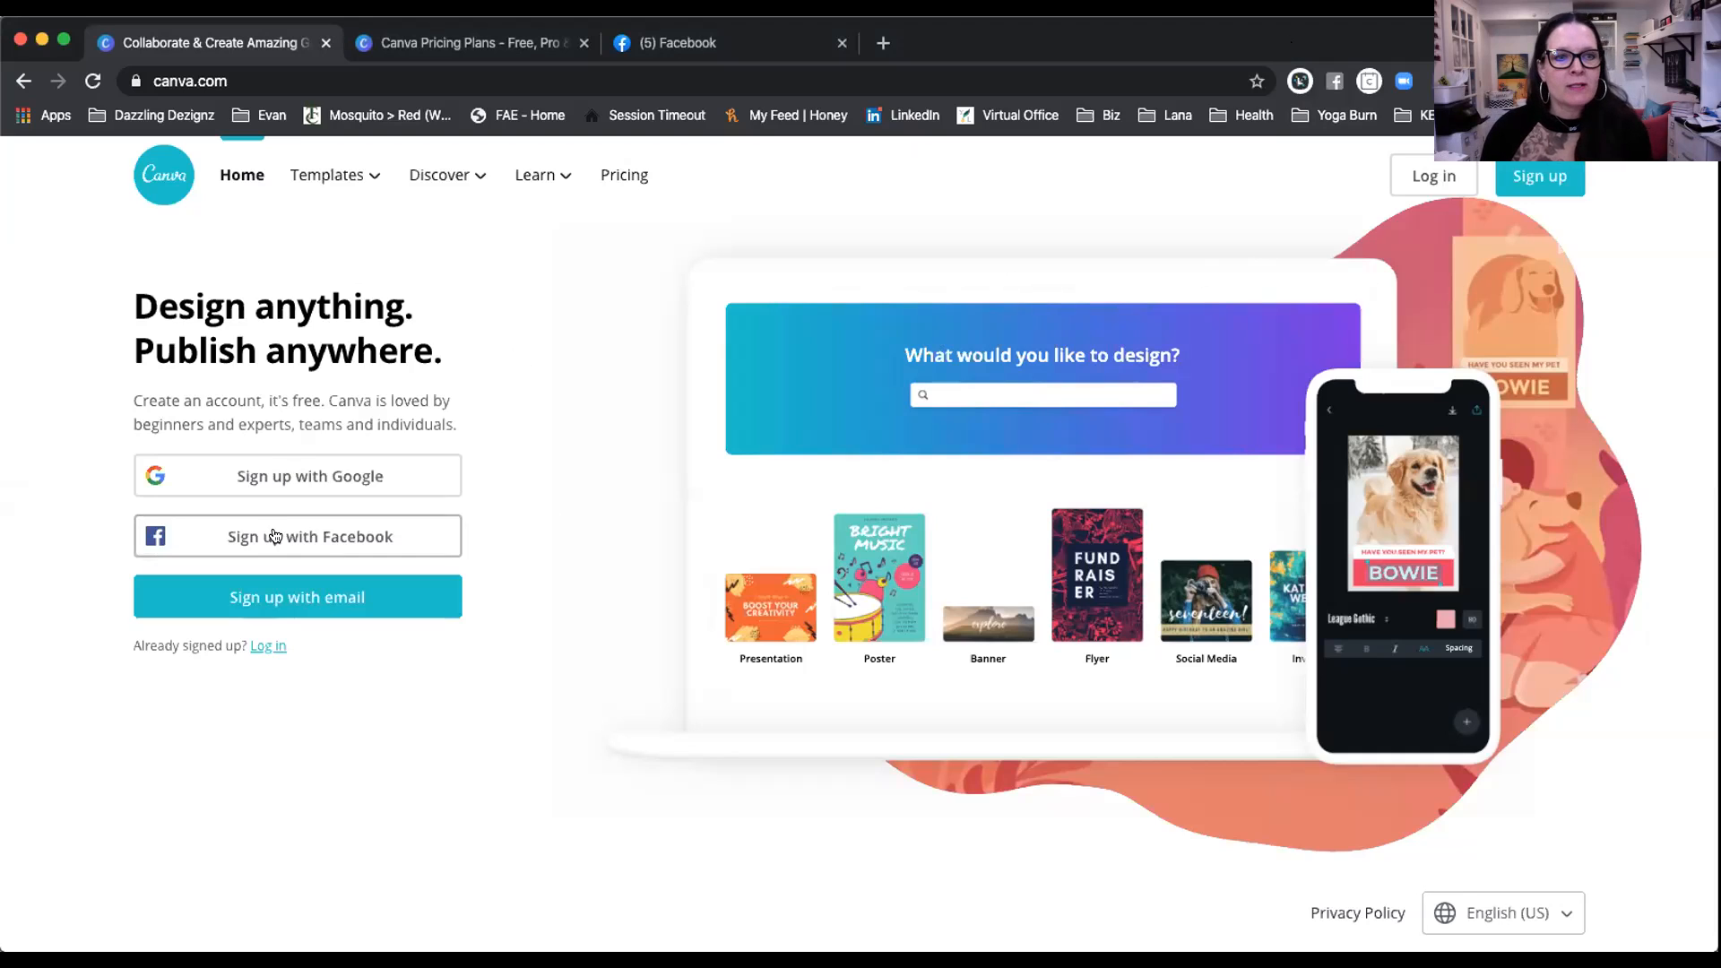
click(305, 606)
click(343, 390)
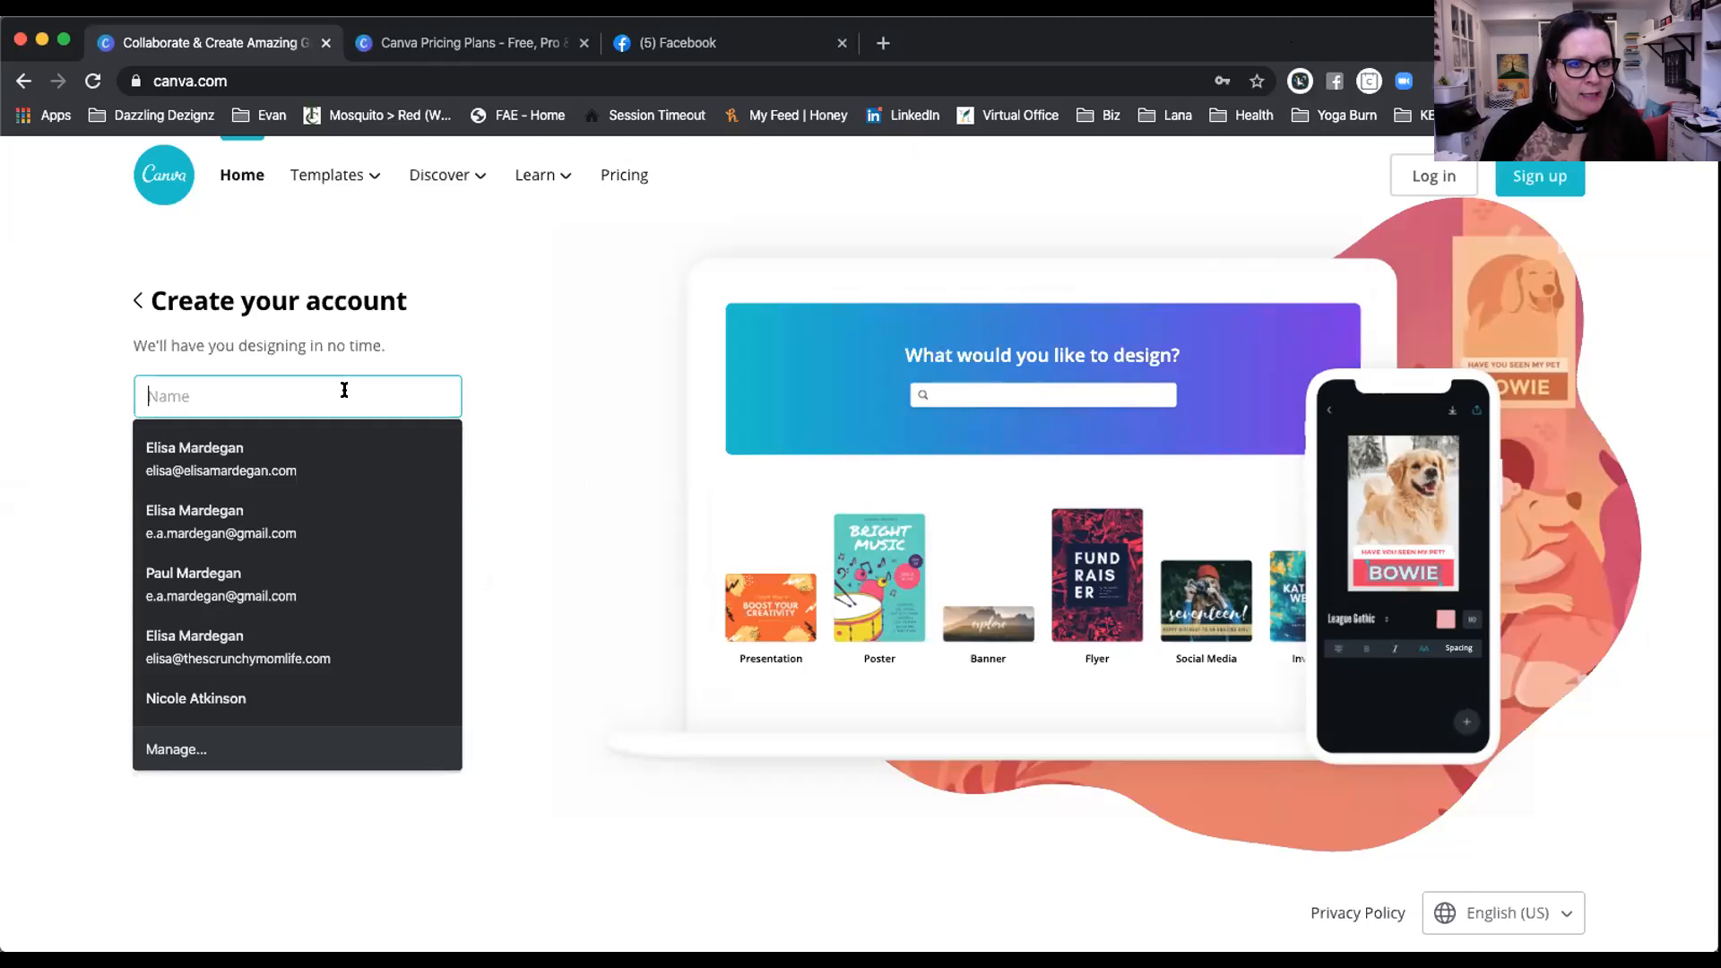
click(195, 518)
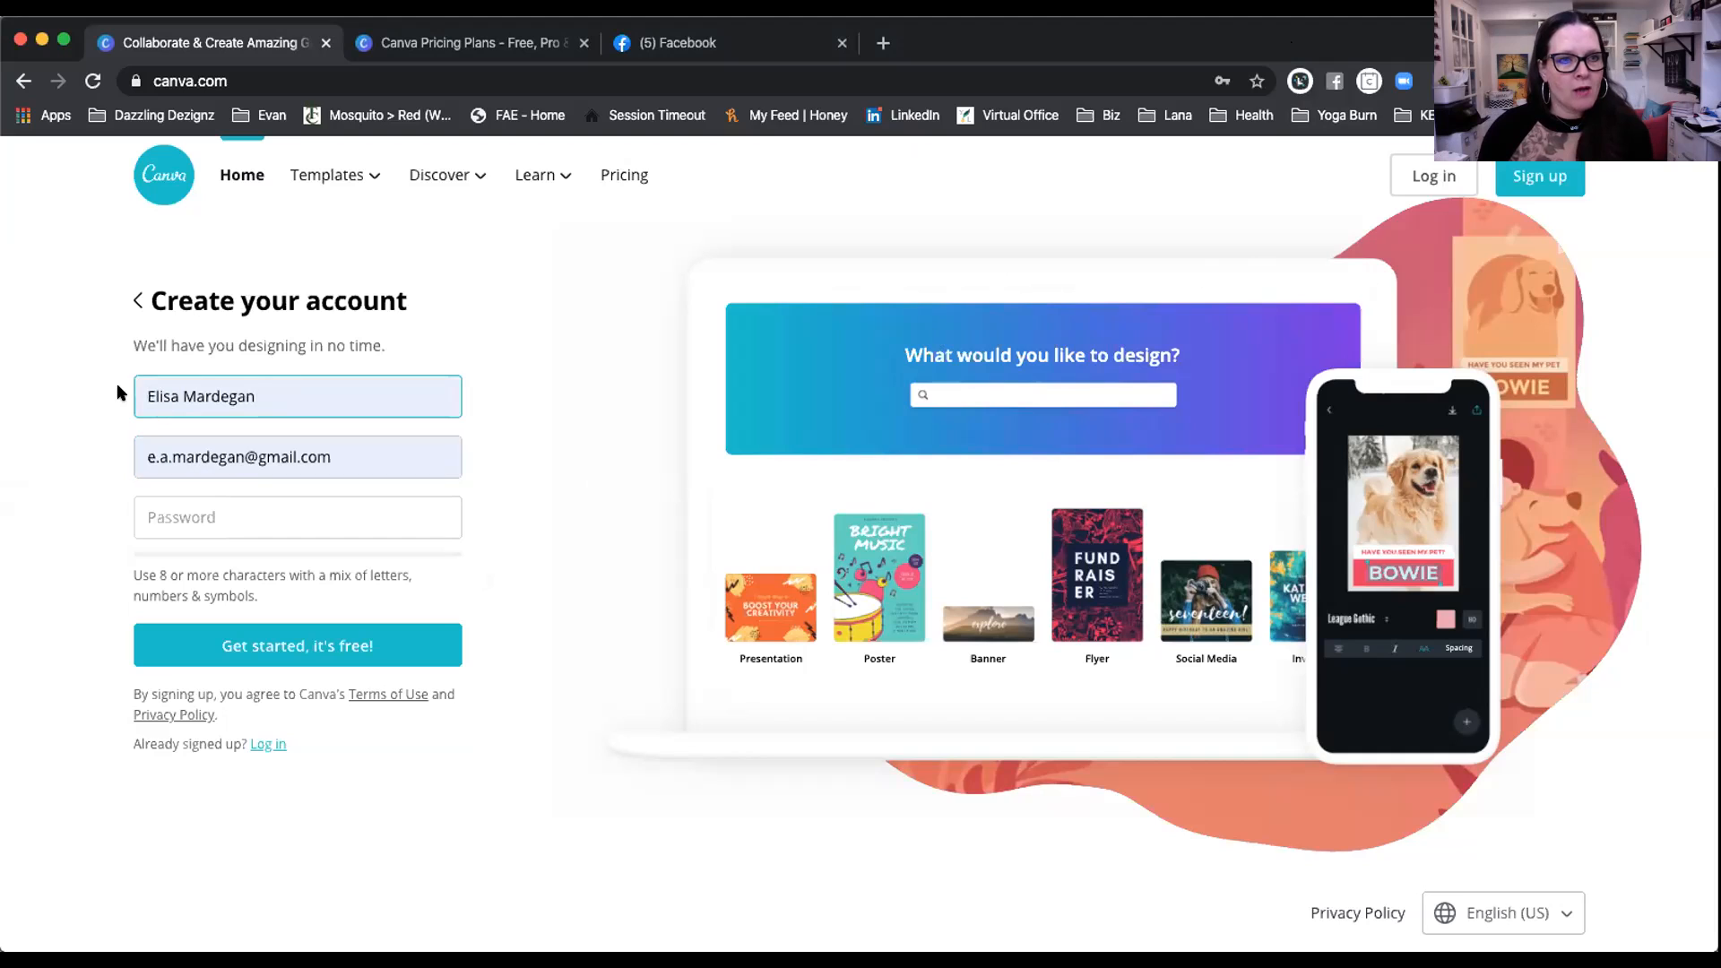
Step: Enter the account password, retype it, and submit the sign-up form
click(180, 519)
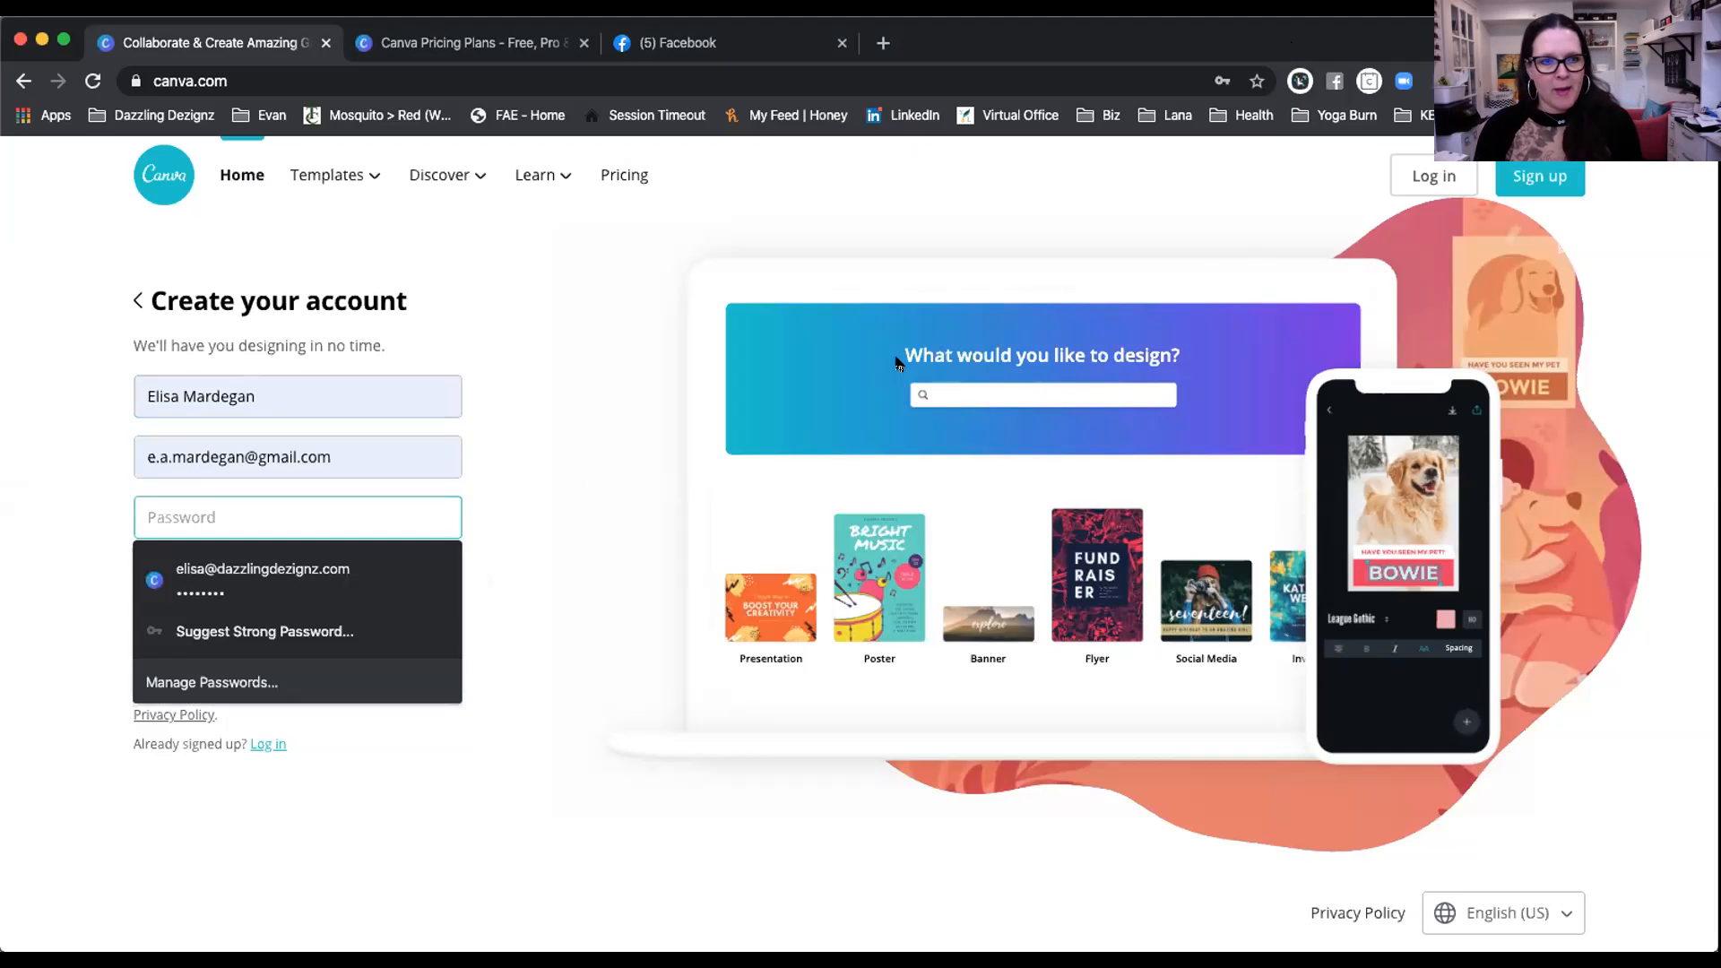
text(********)
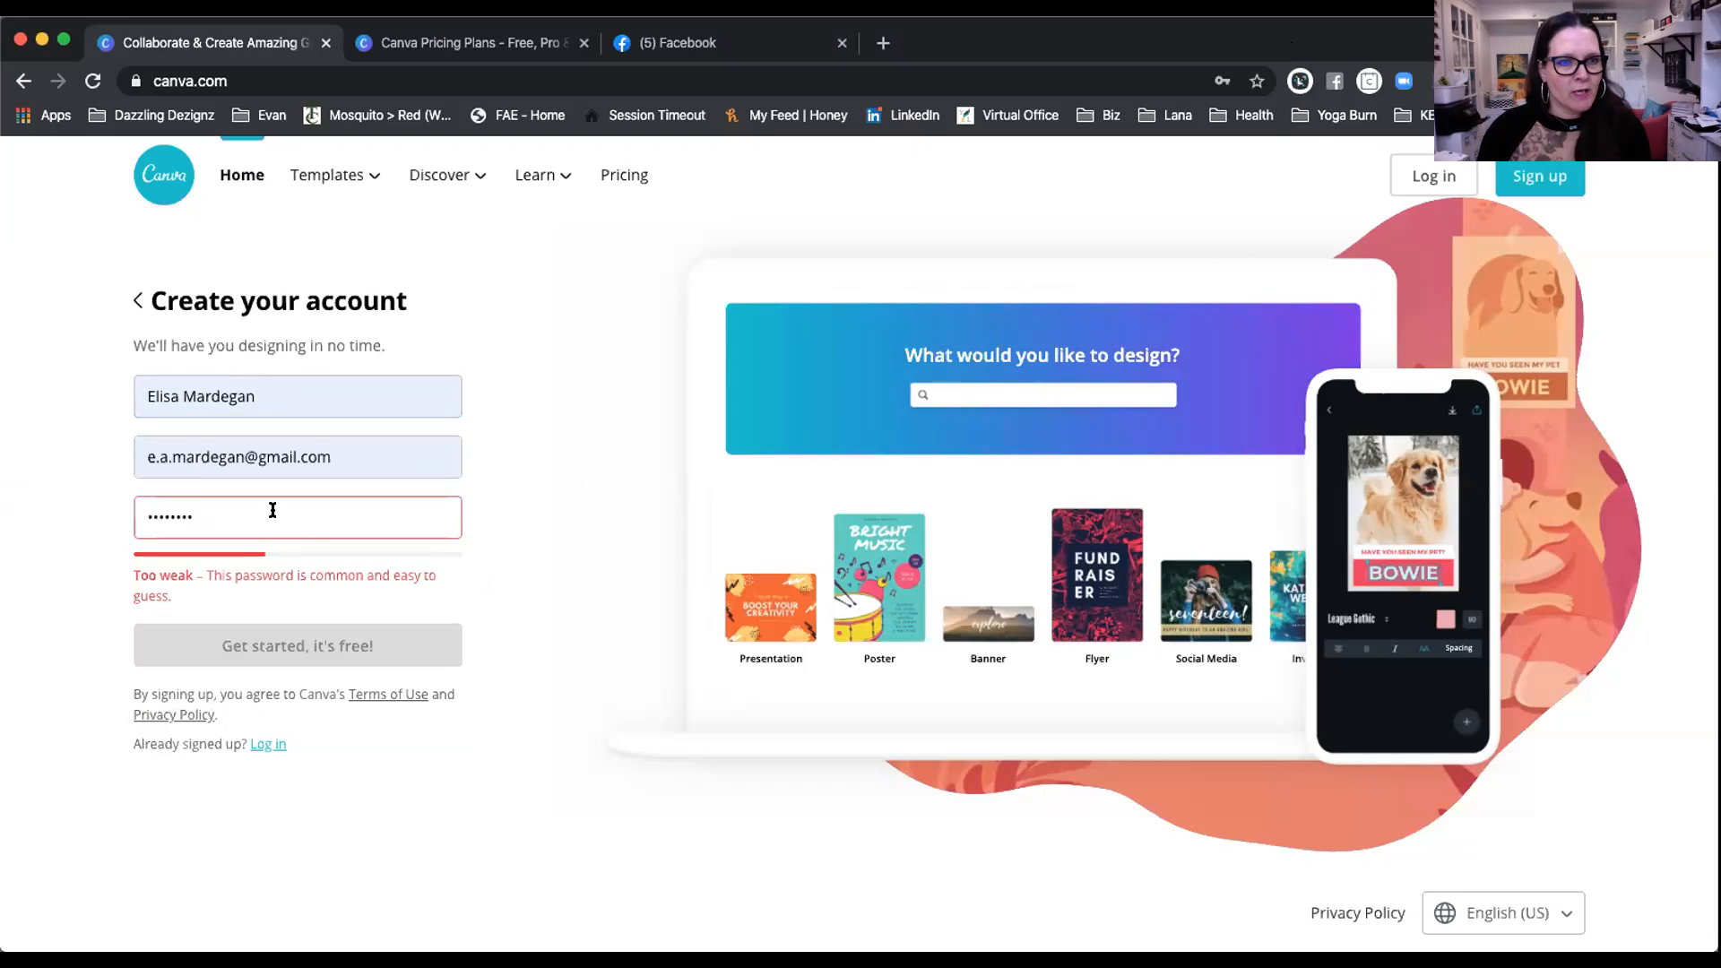
drag(197, 517, 124, 512)
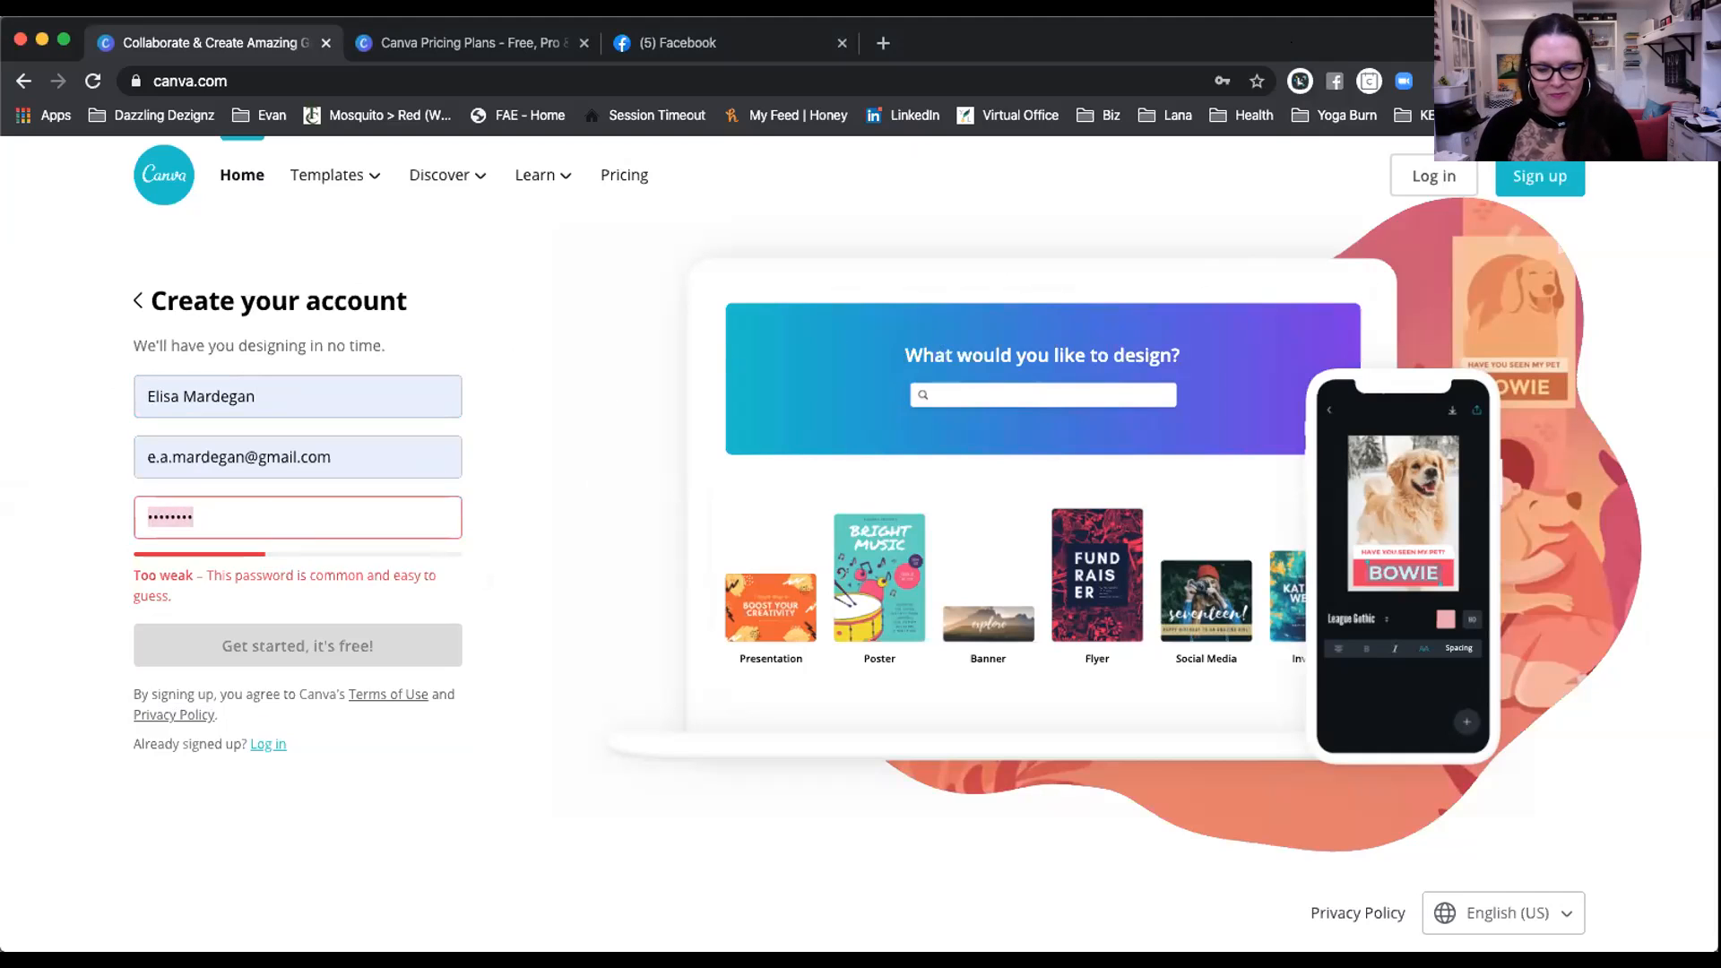
text(***************)
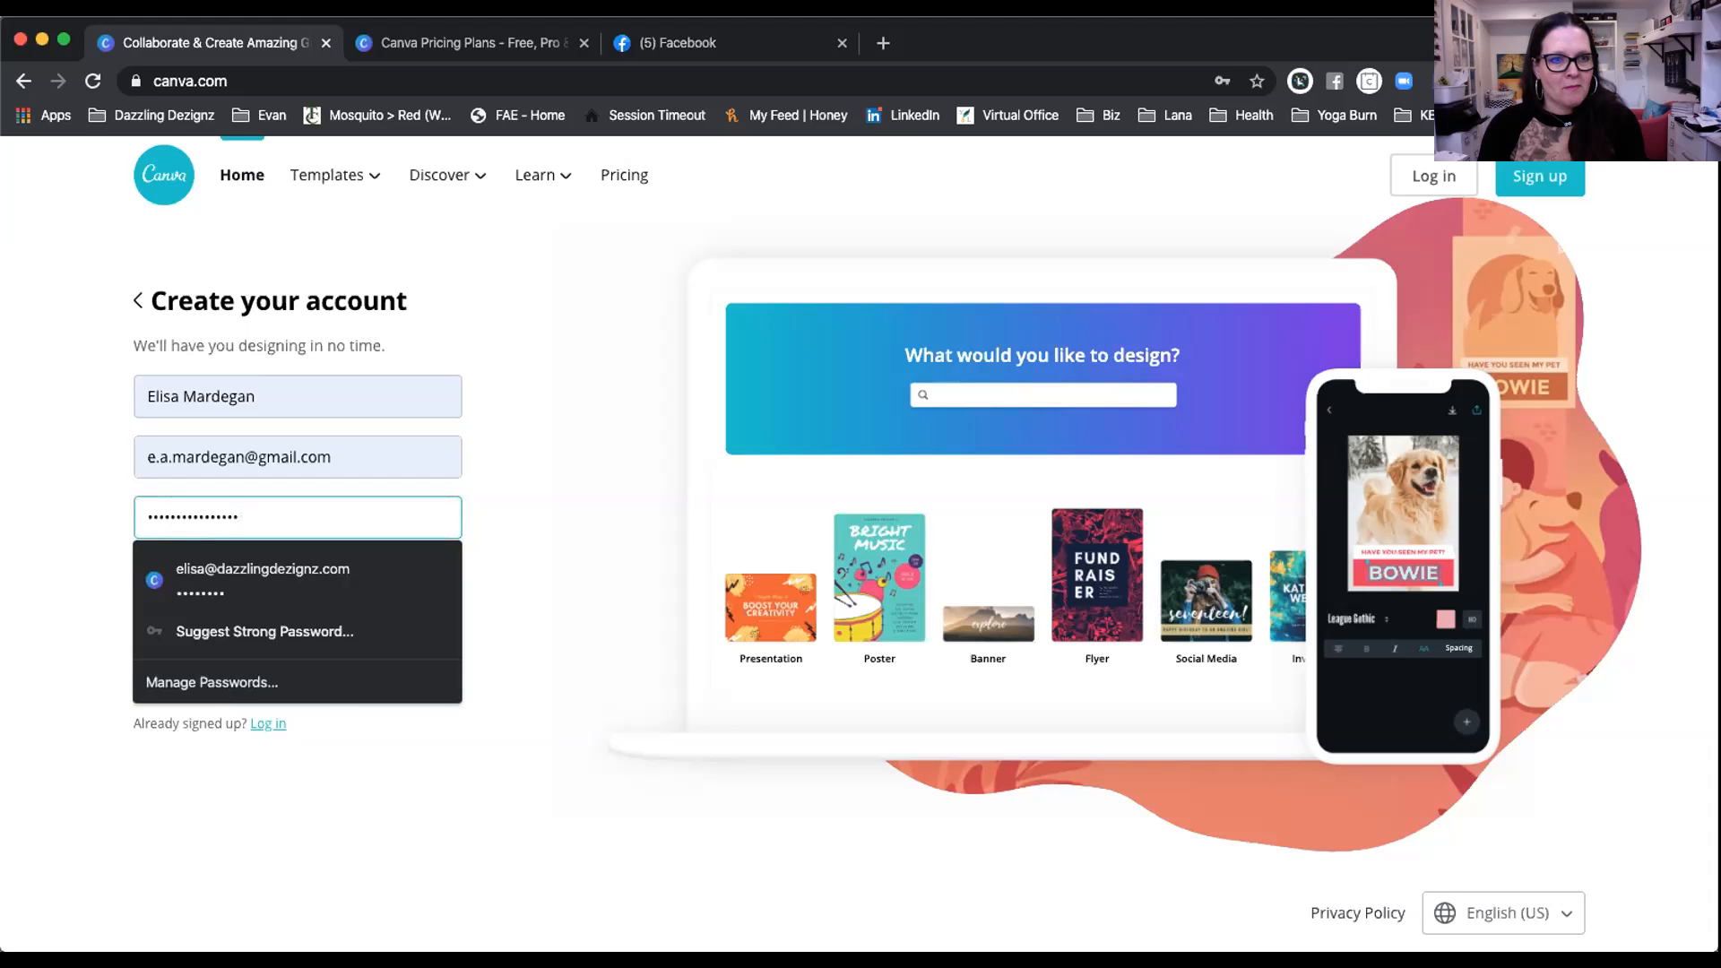
key(Return)
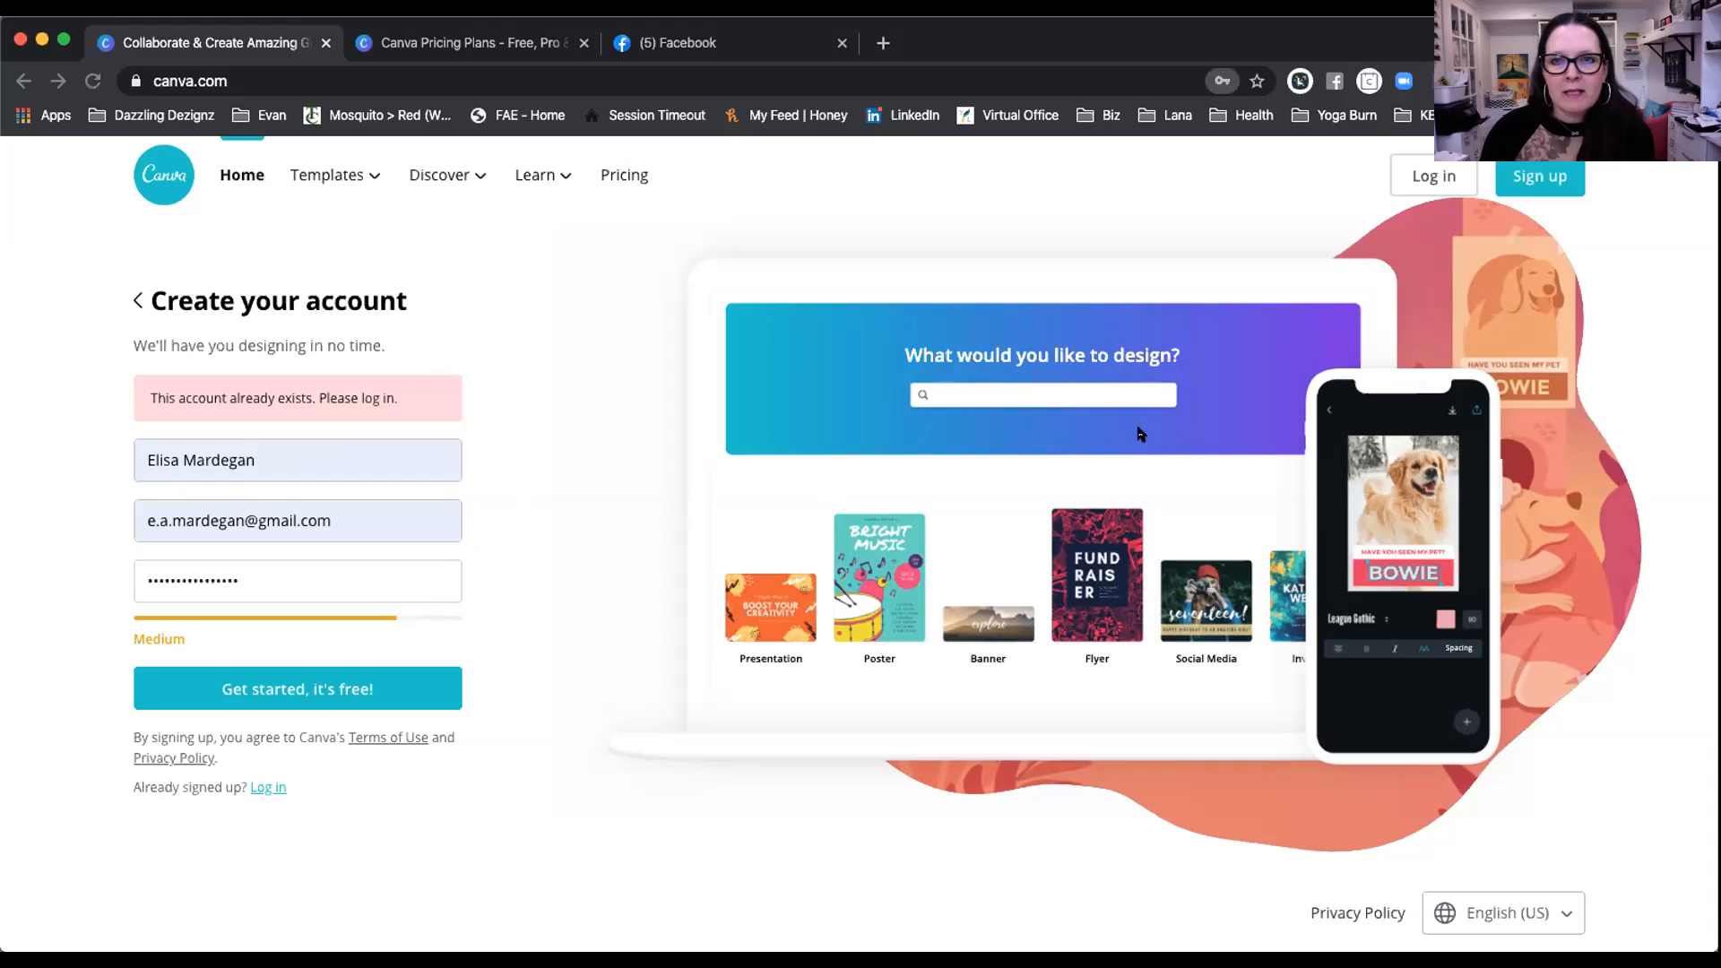
Step: Correct the e-mail address and fill in the saved e-mail and password
drag(373, 522, 110, 521)
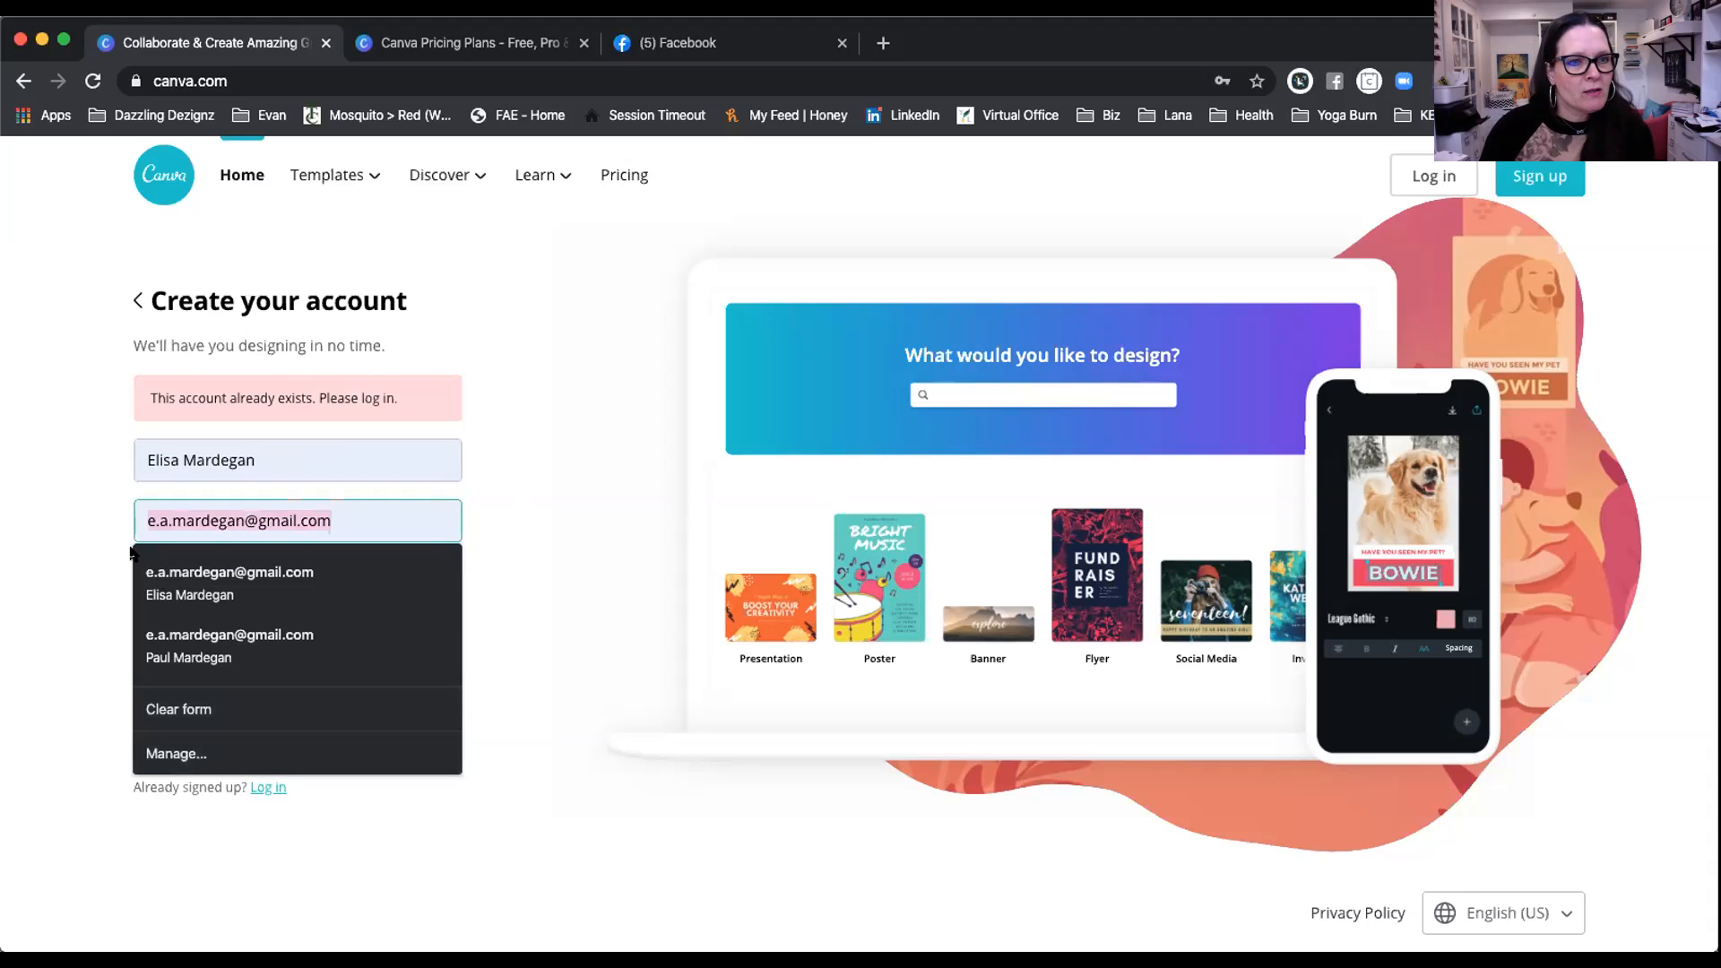
drag(332, 513, 147, 507)
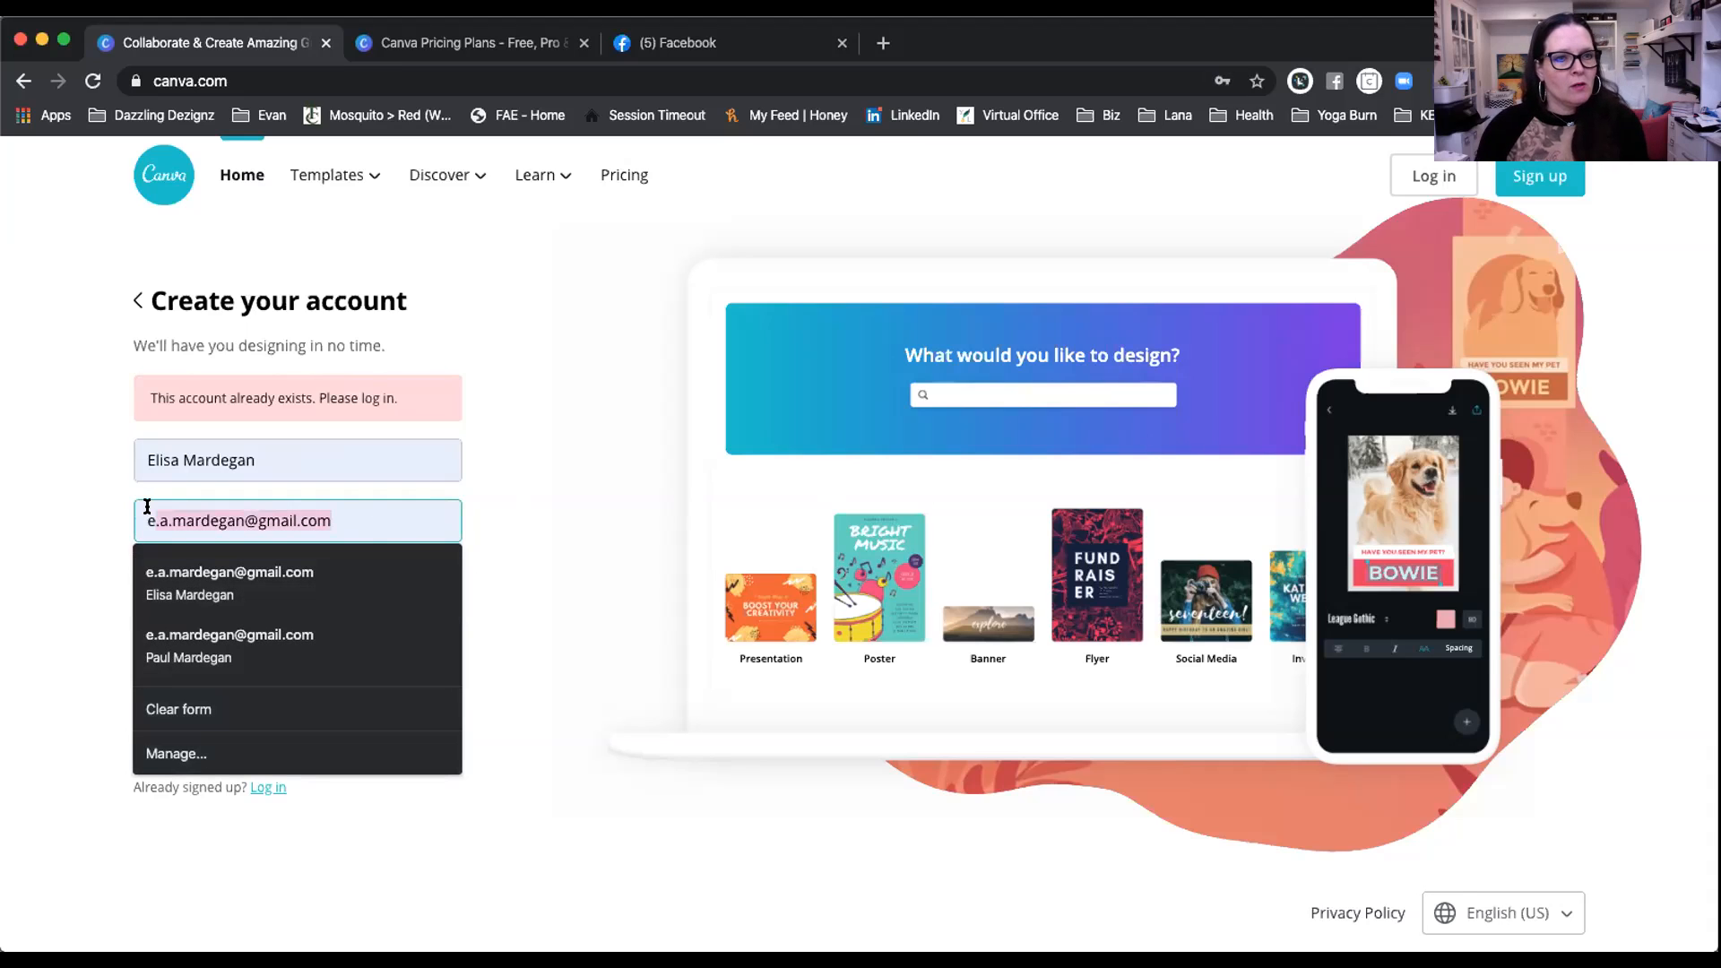
text(iu)
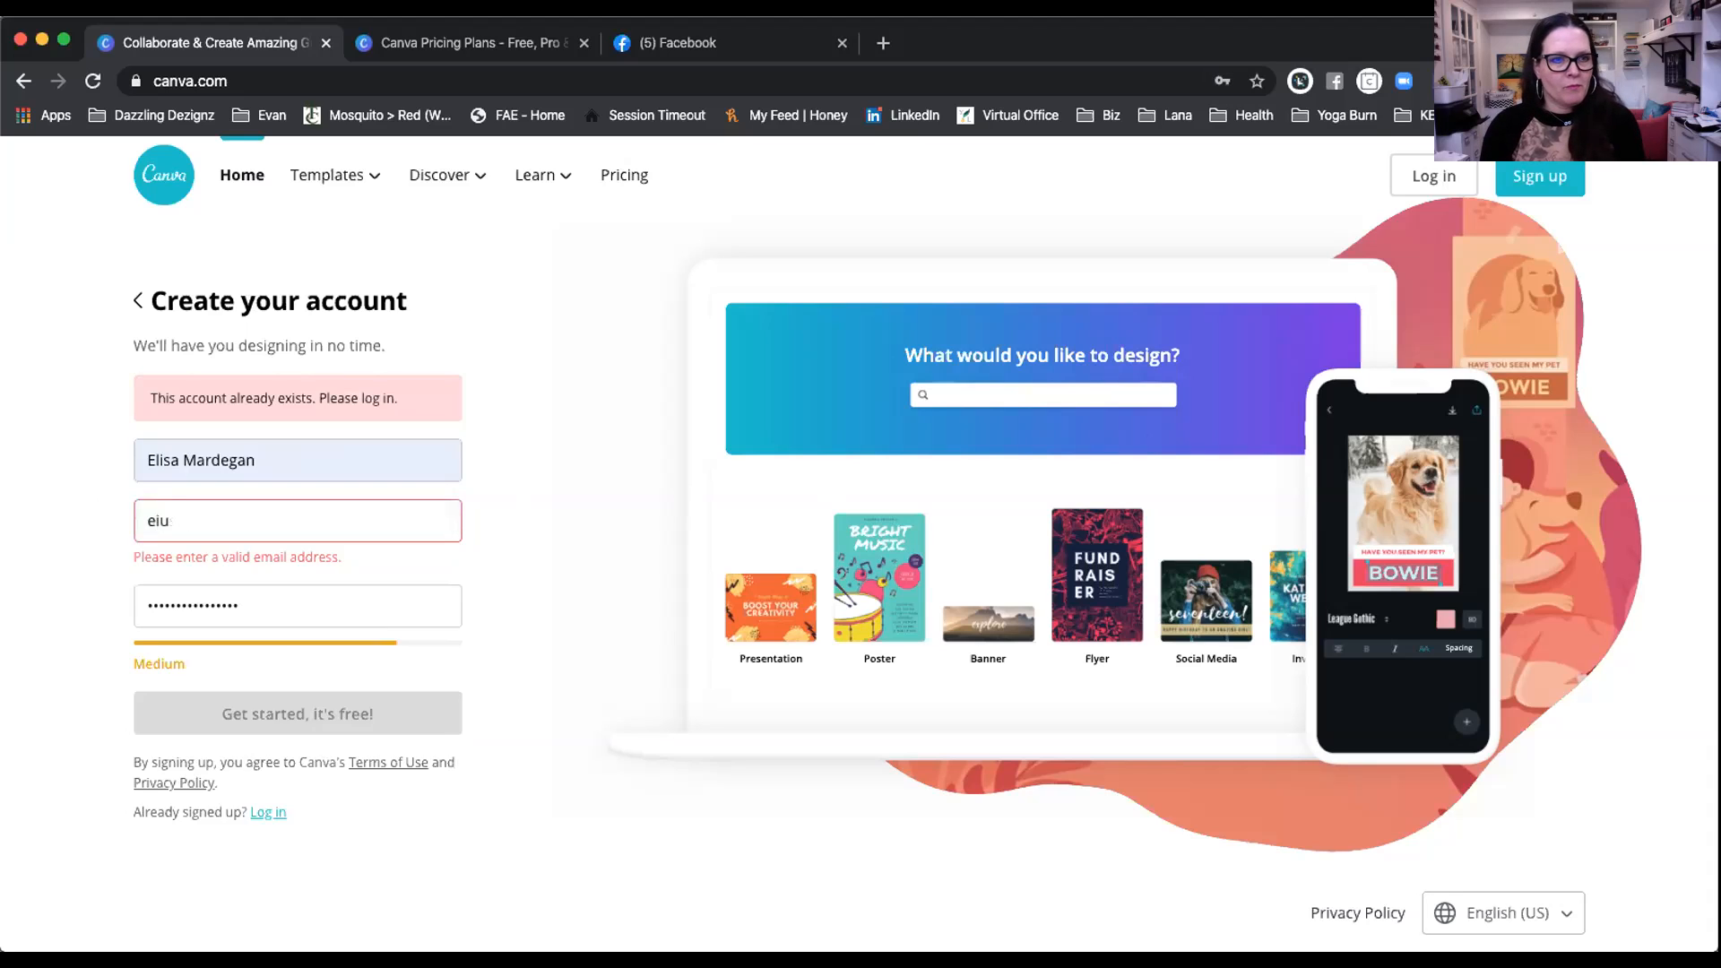
key(BackSpace)
key(BackSpace)
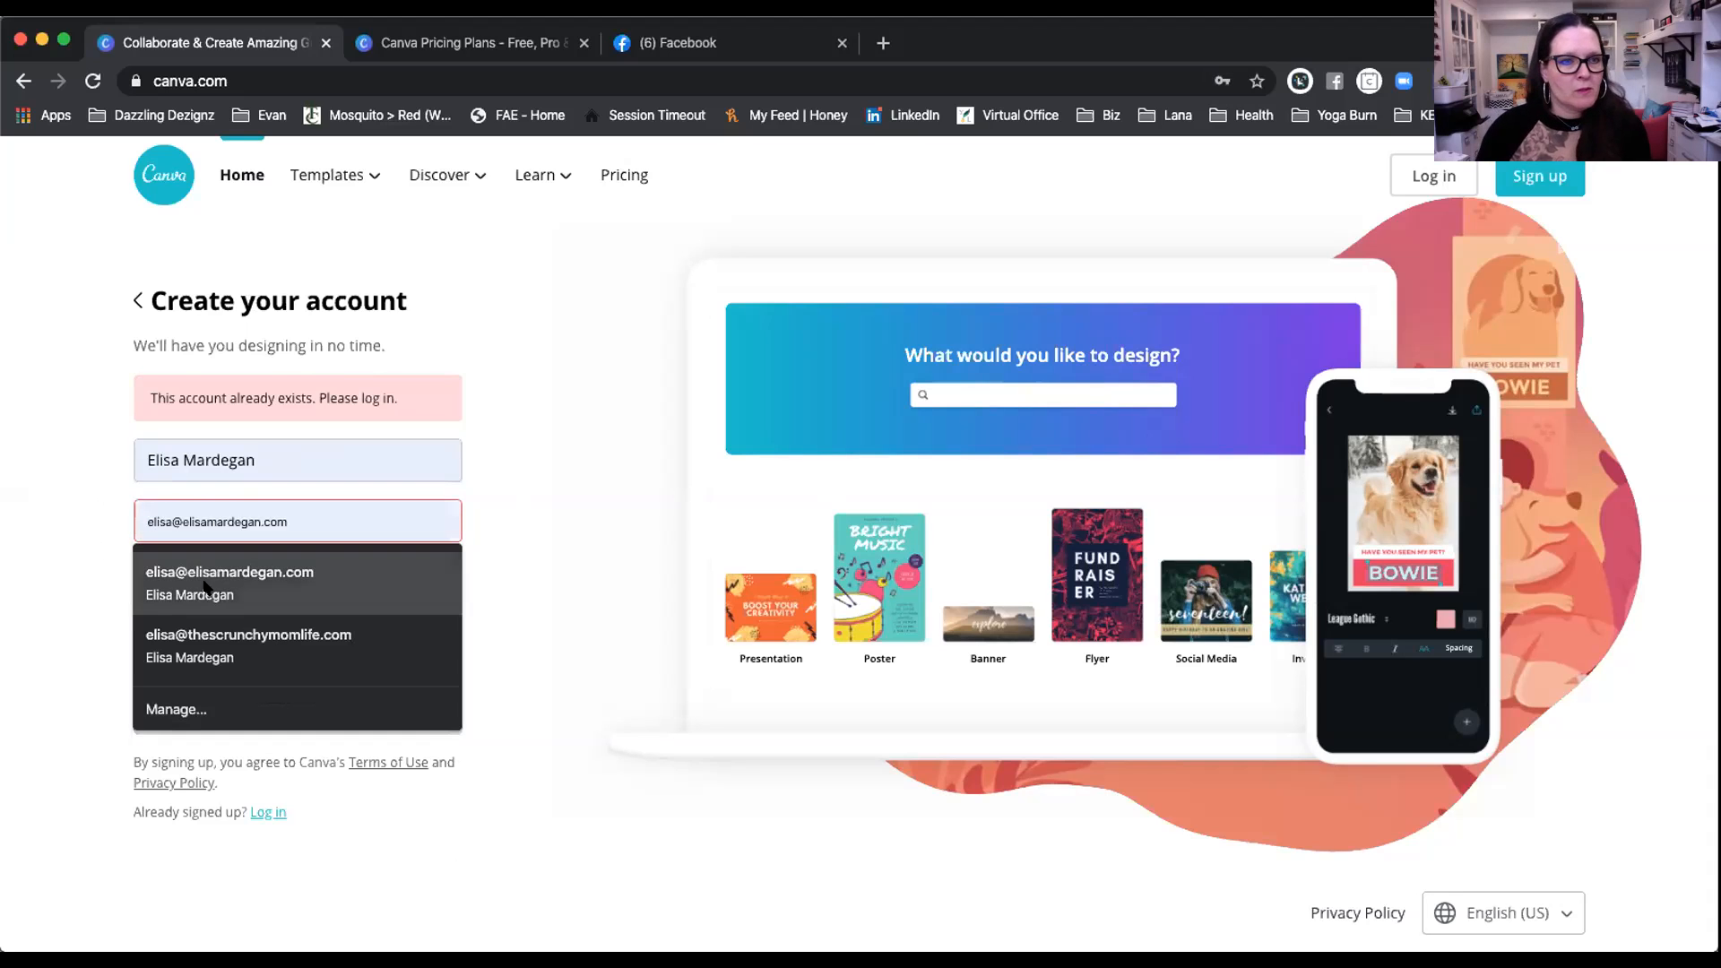
click(284, 583)
Step: Submit the sign-up, choose Small business as Canva's use, and decline the Pro trial with Maybe later
click(321, 688)
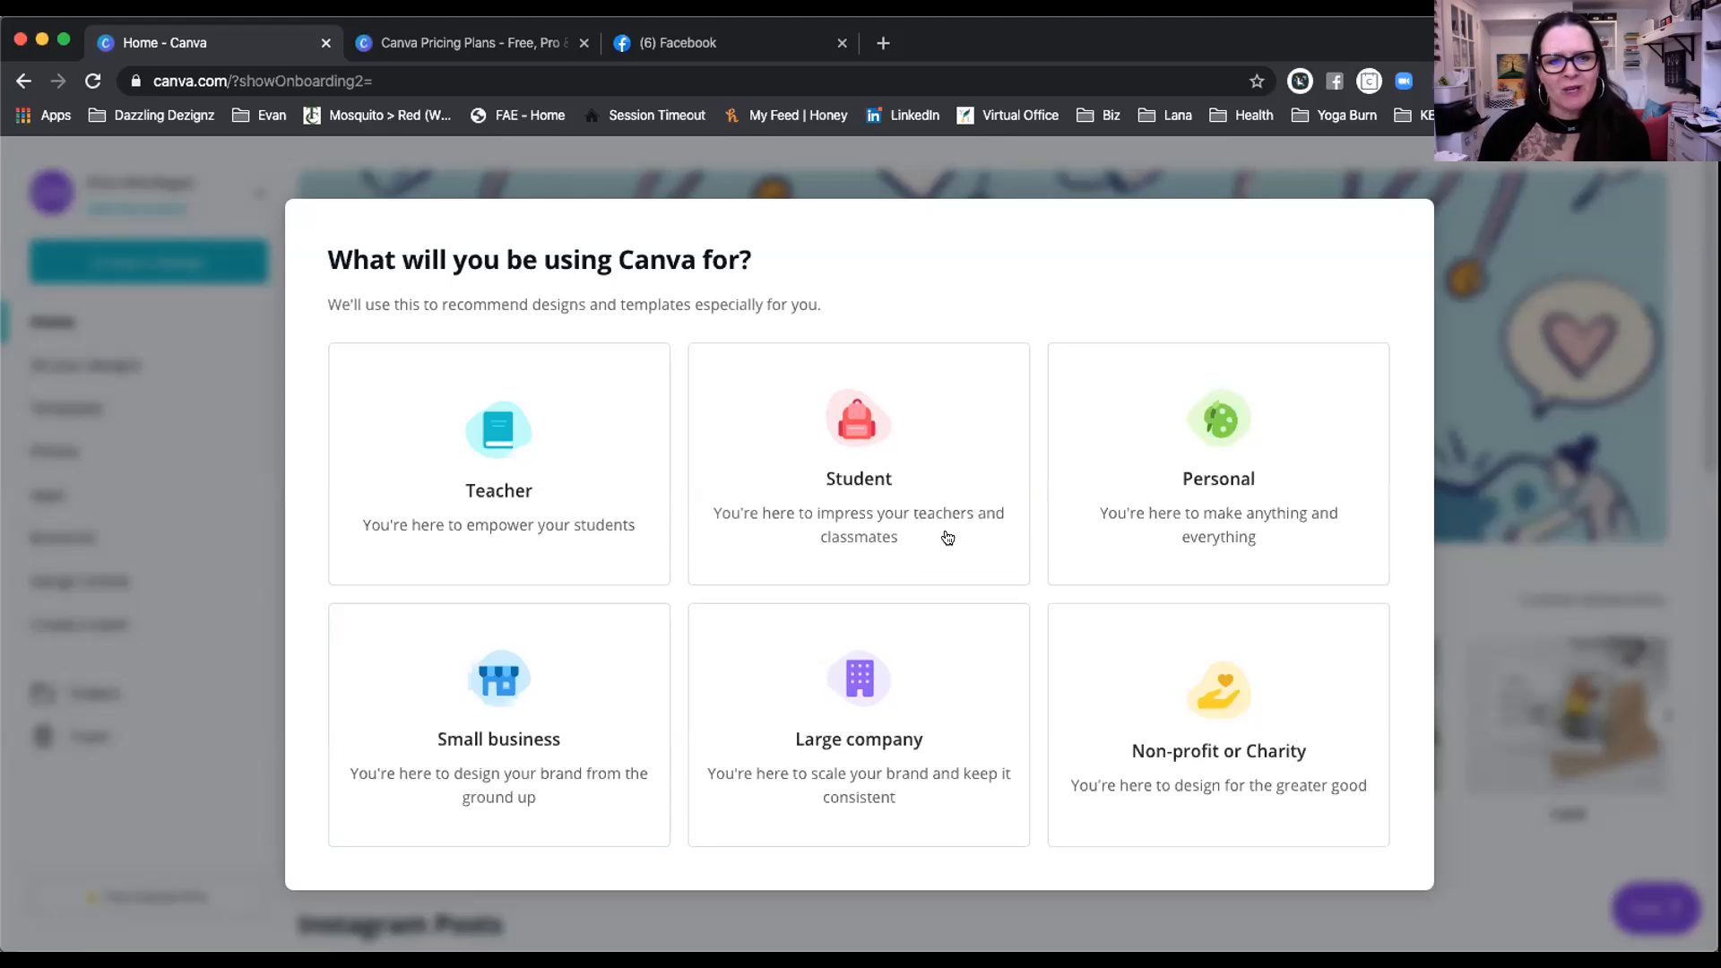
click(492, 688)
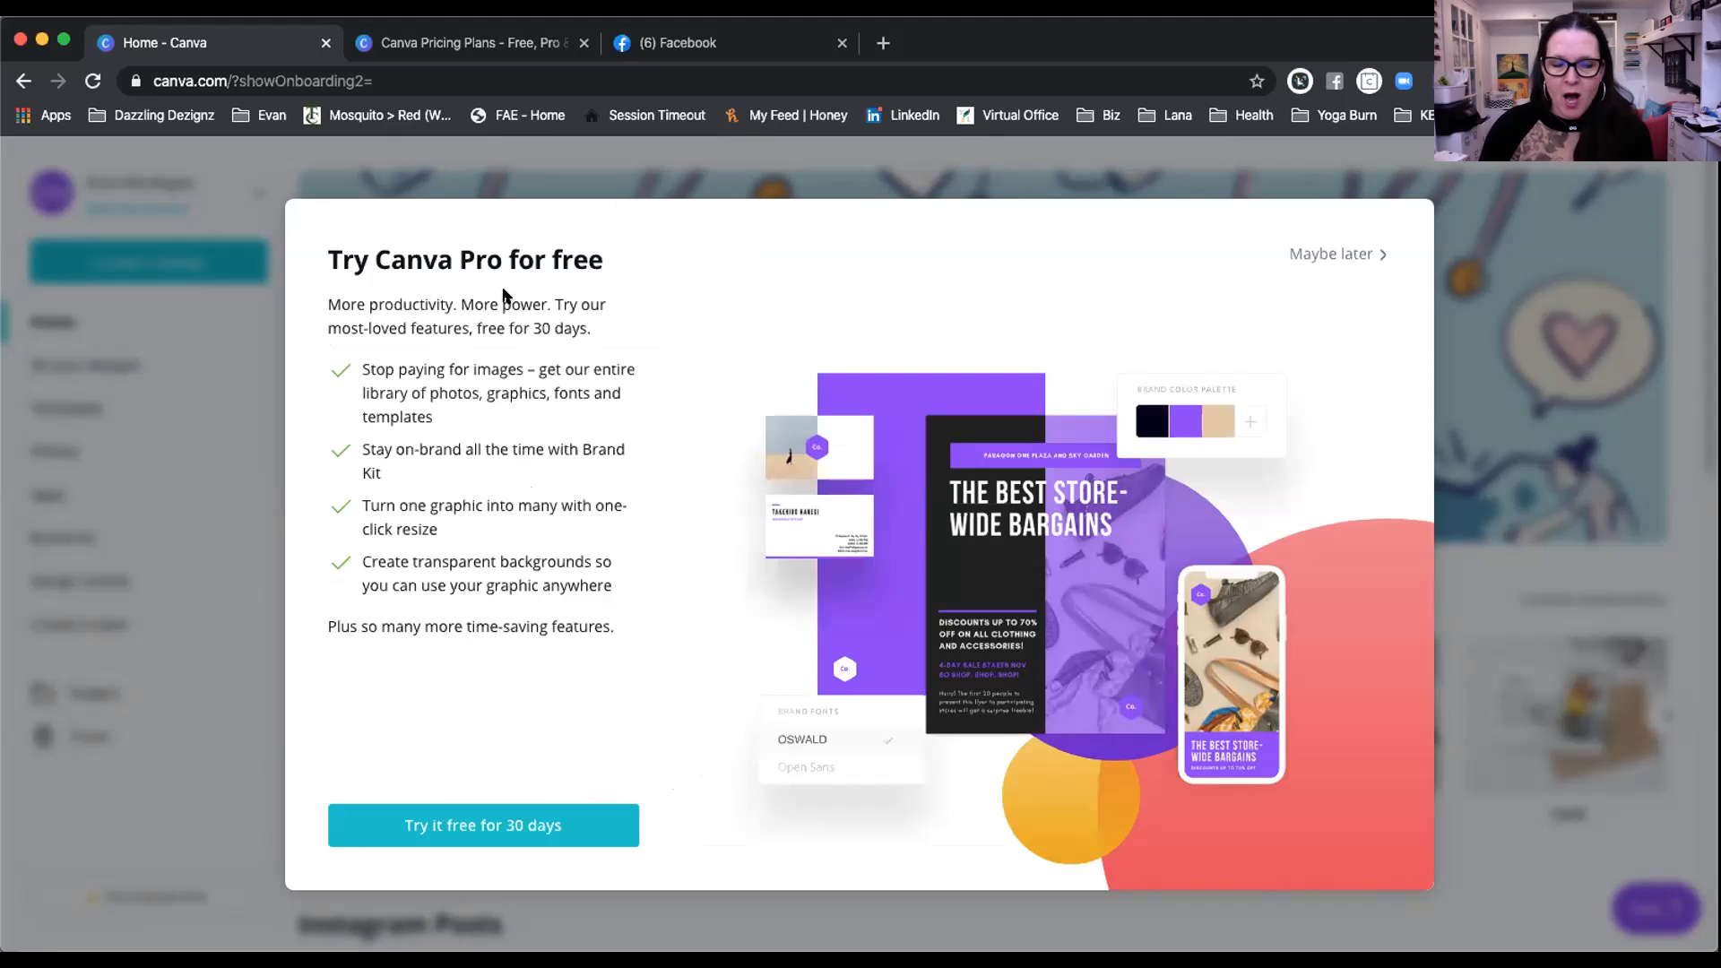
click(1330, 254)
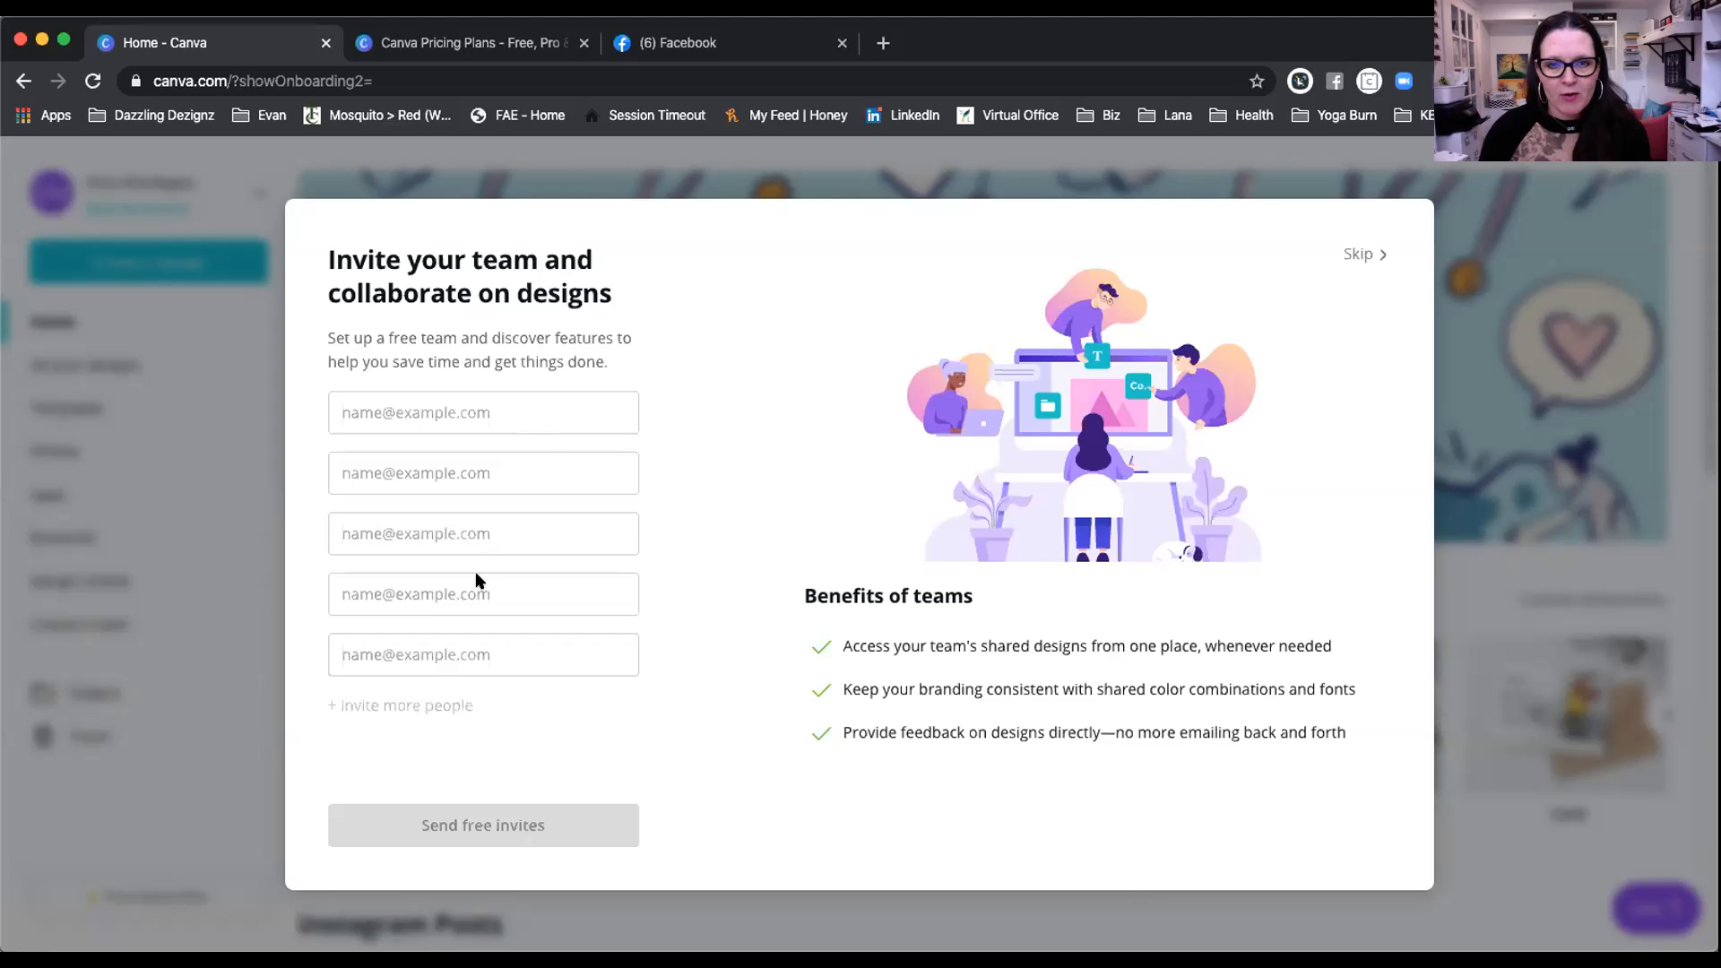
Step: Skip the team invitation and browse the Popular for small businesses formats carousel
click(1355, 254)
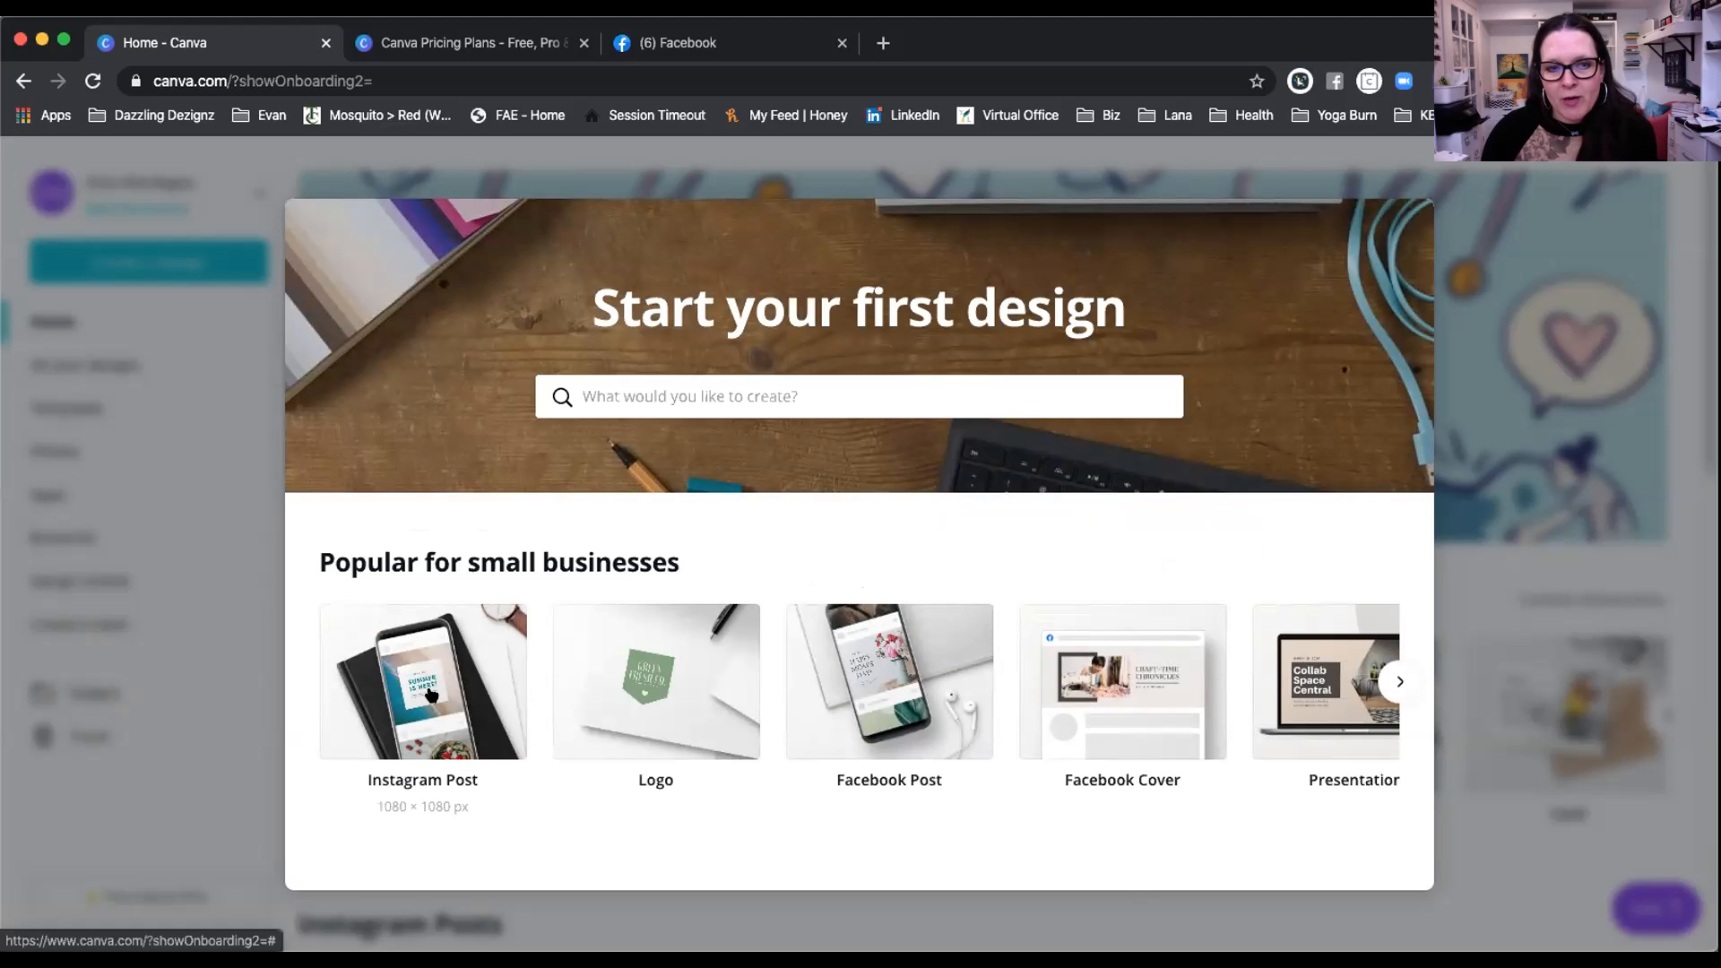
scroll(792, 681, right, 5)
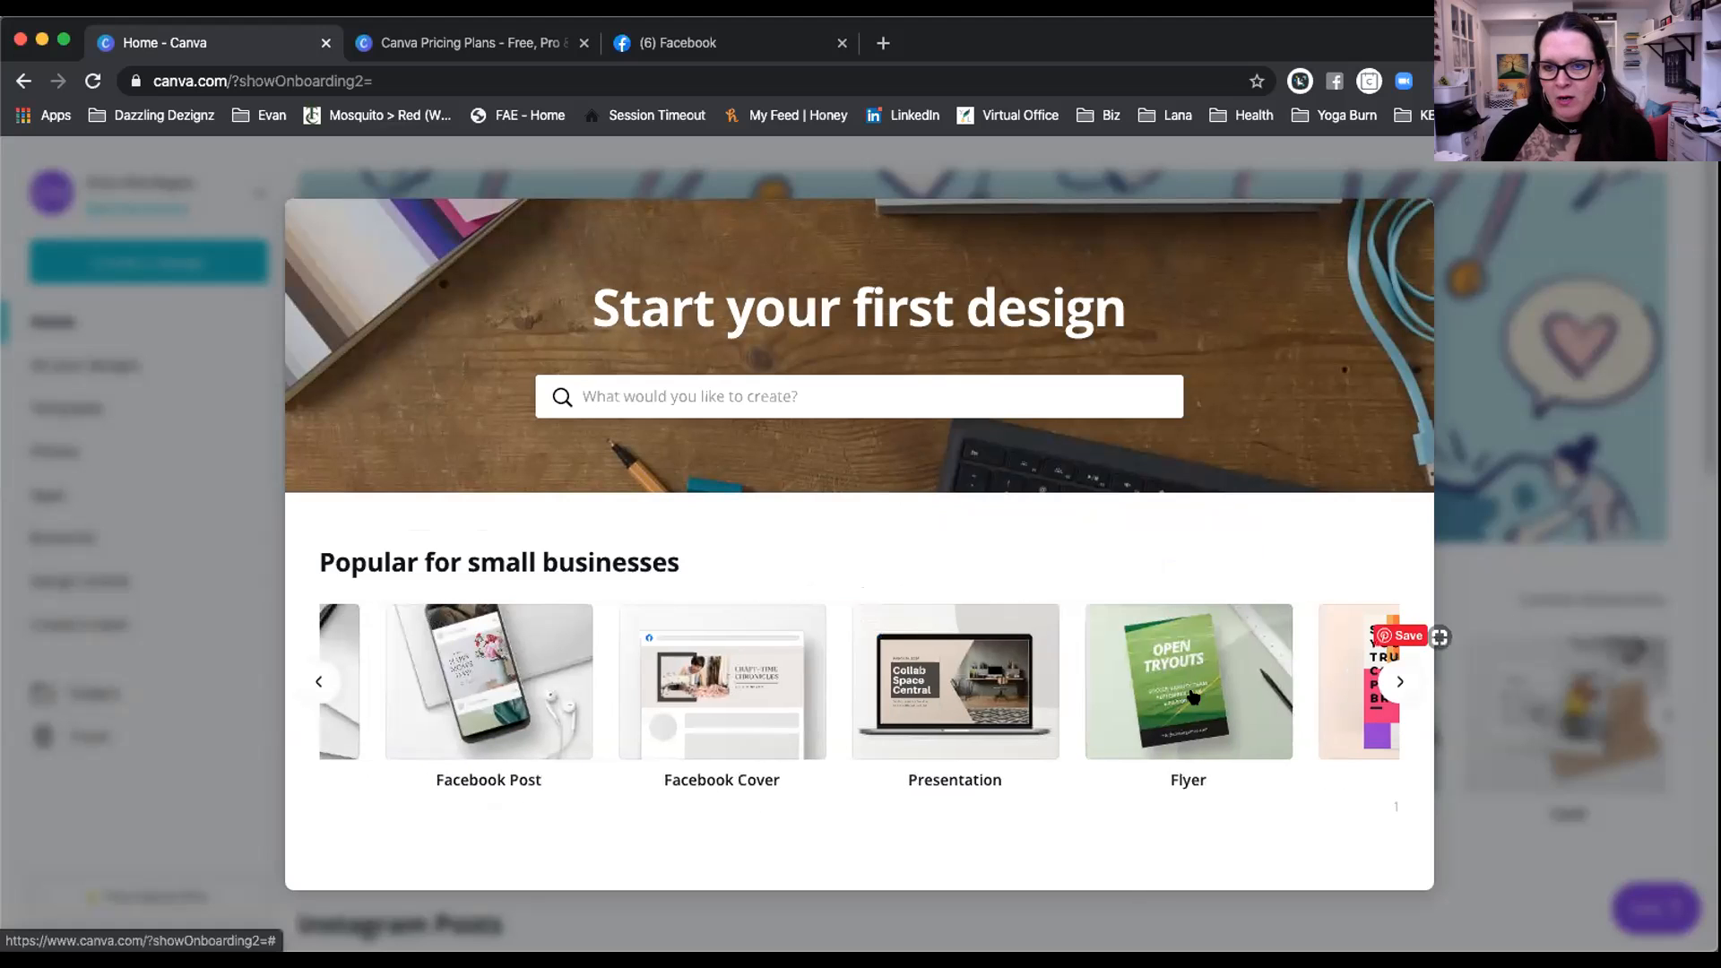
scroll(1192, 695, right, 5)
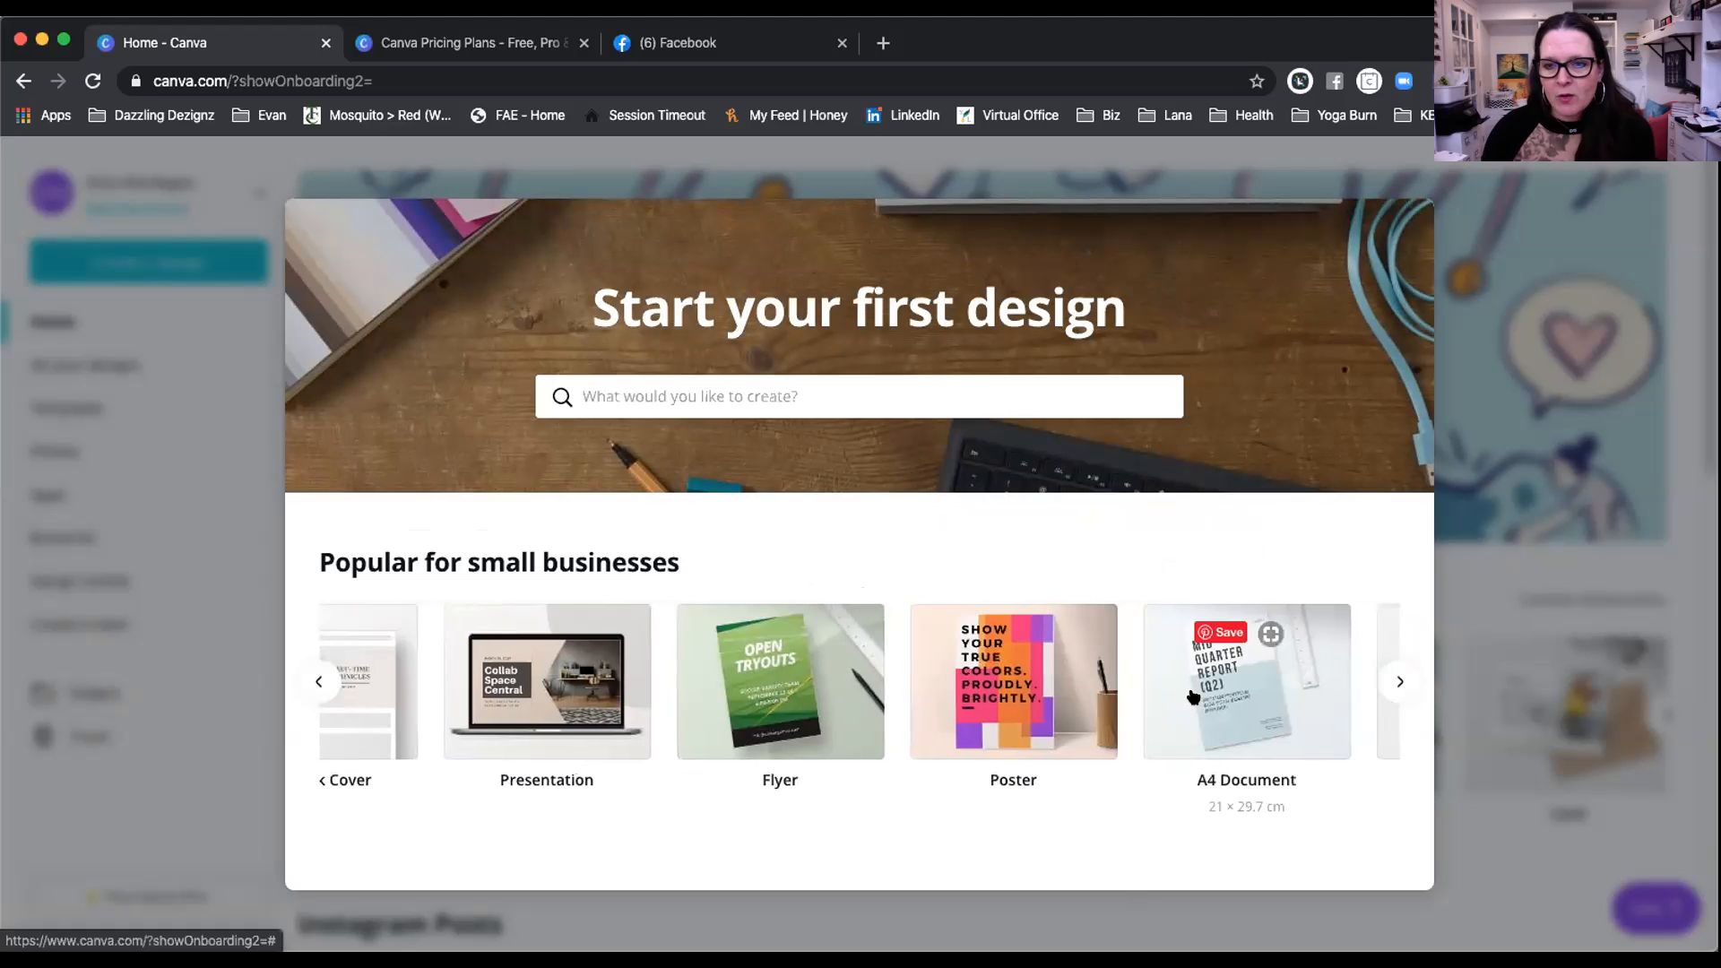
scroll(896, 704, left, 3)
scroll(807, 701, left, 1)
scroll(738, 698, left, 2)
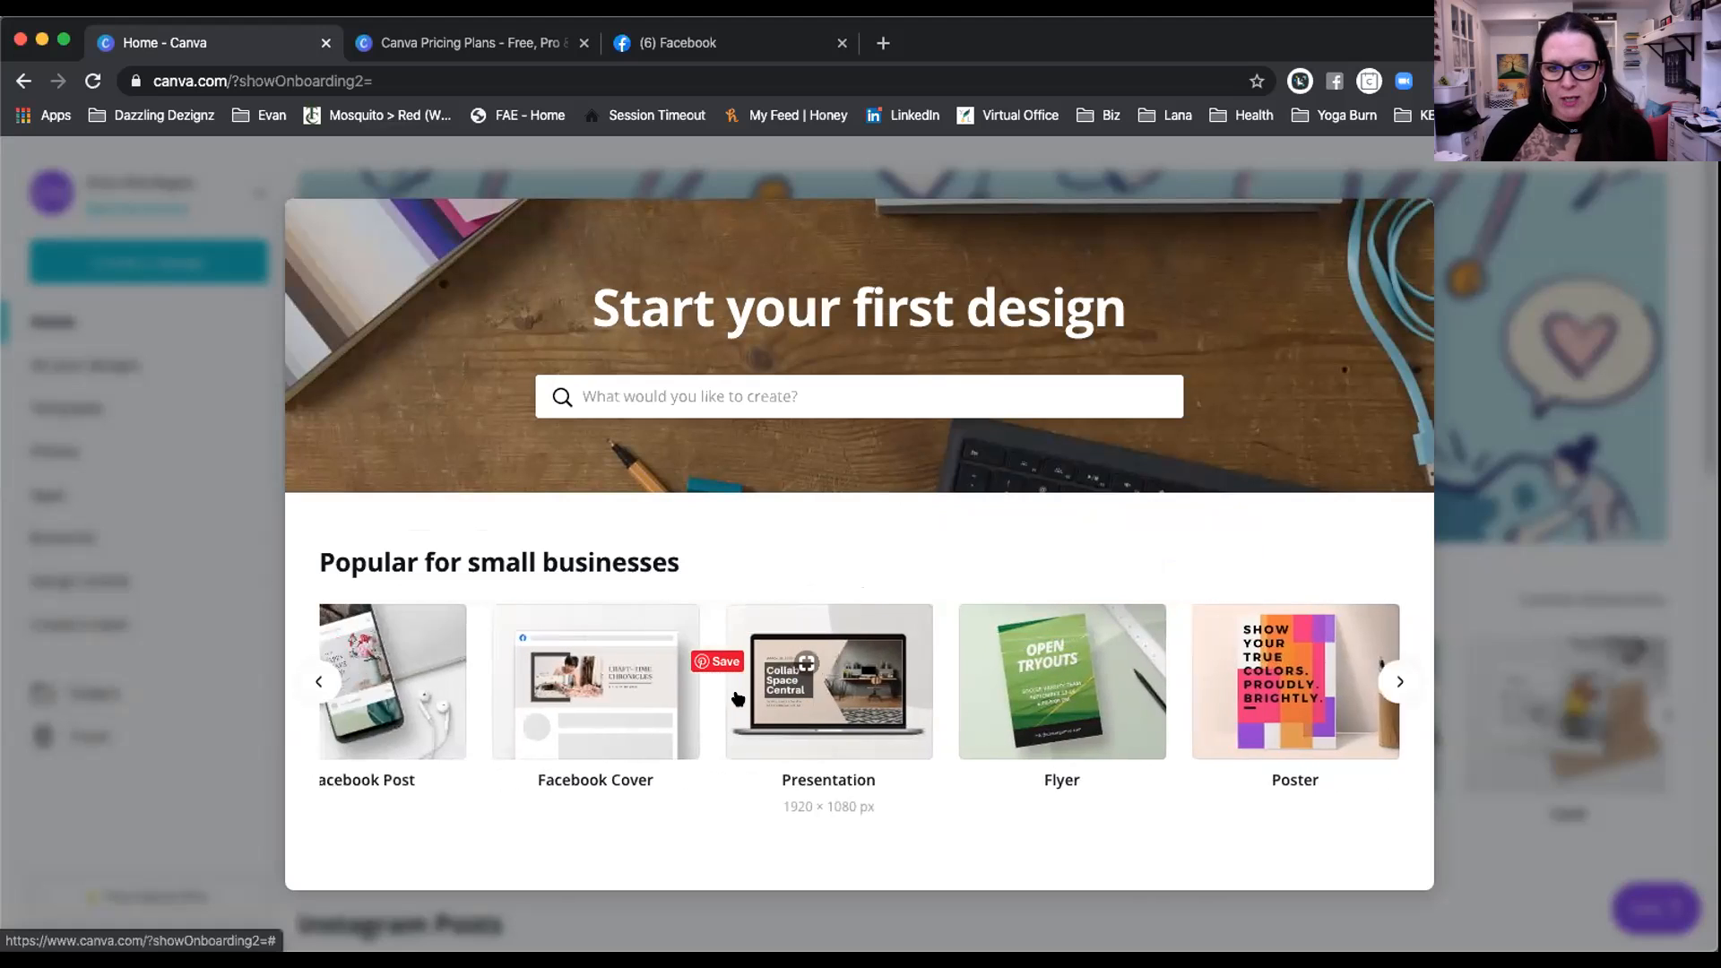
scroll(738, 698, left, 1)
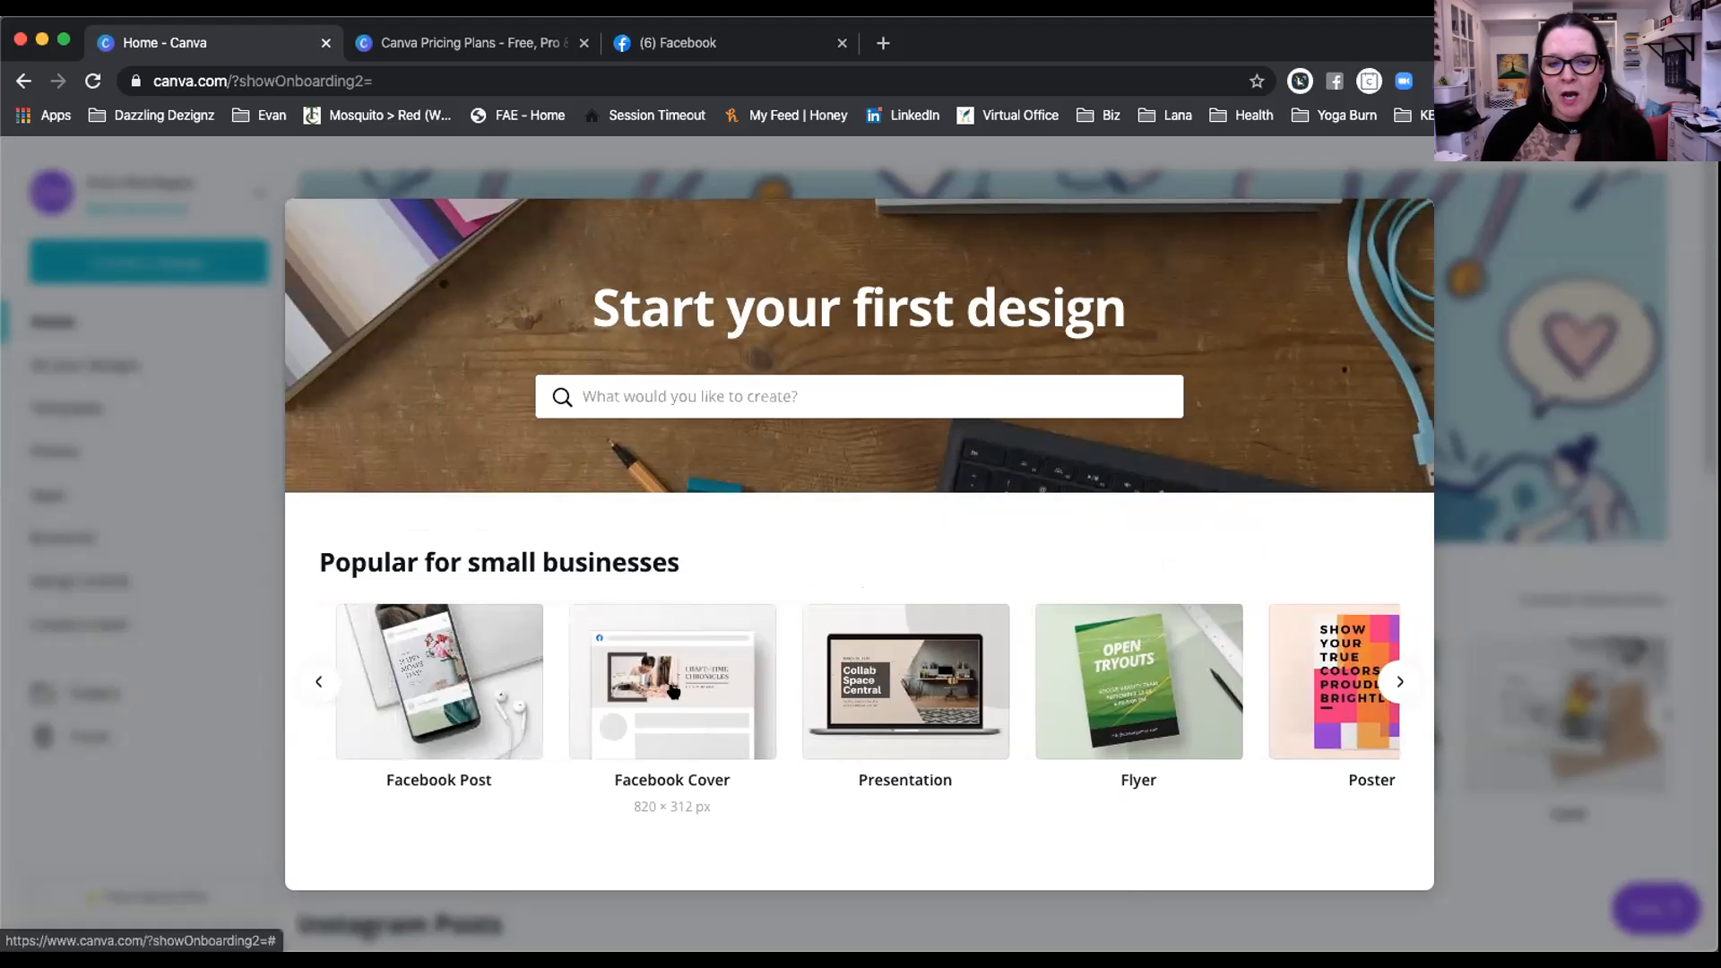
mouse_move(697, 705)
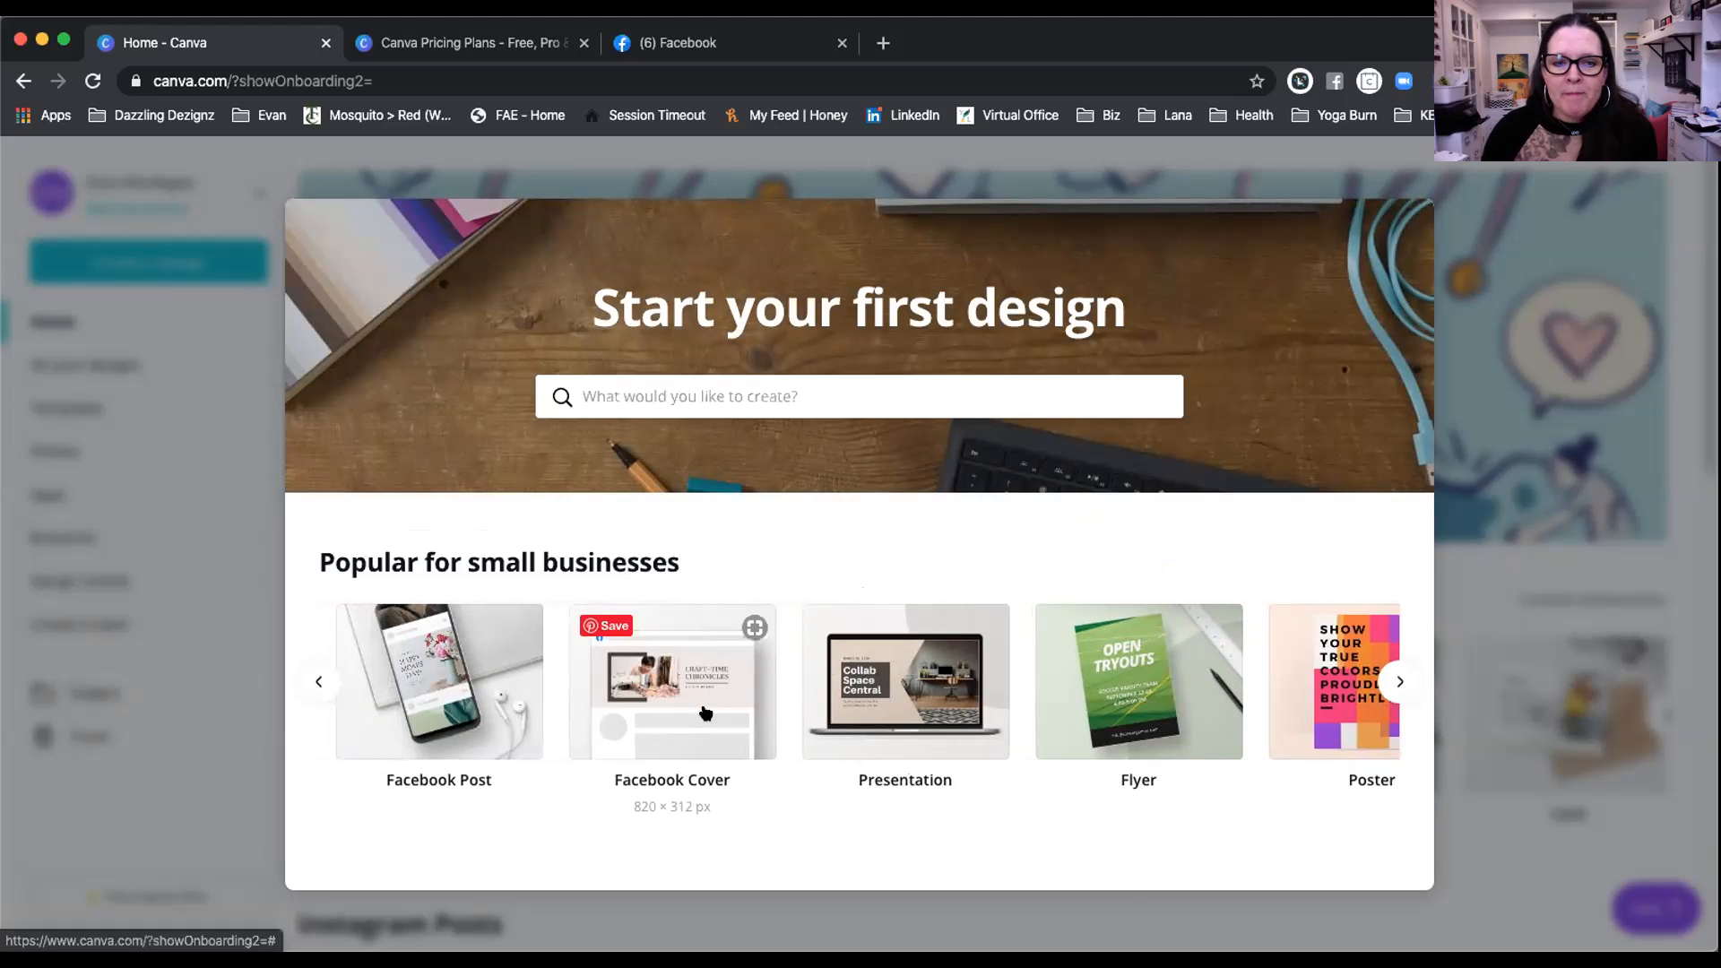
scroll(706, 713, left, 3)
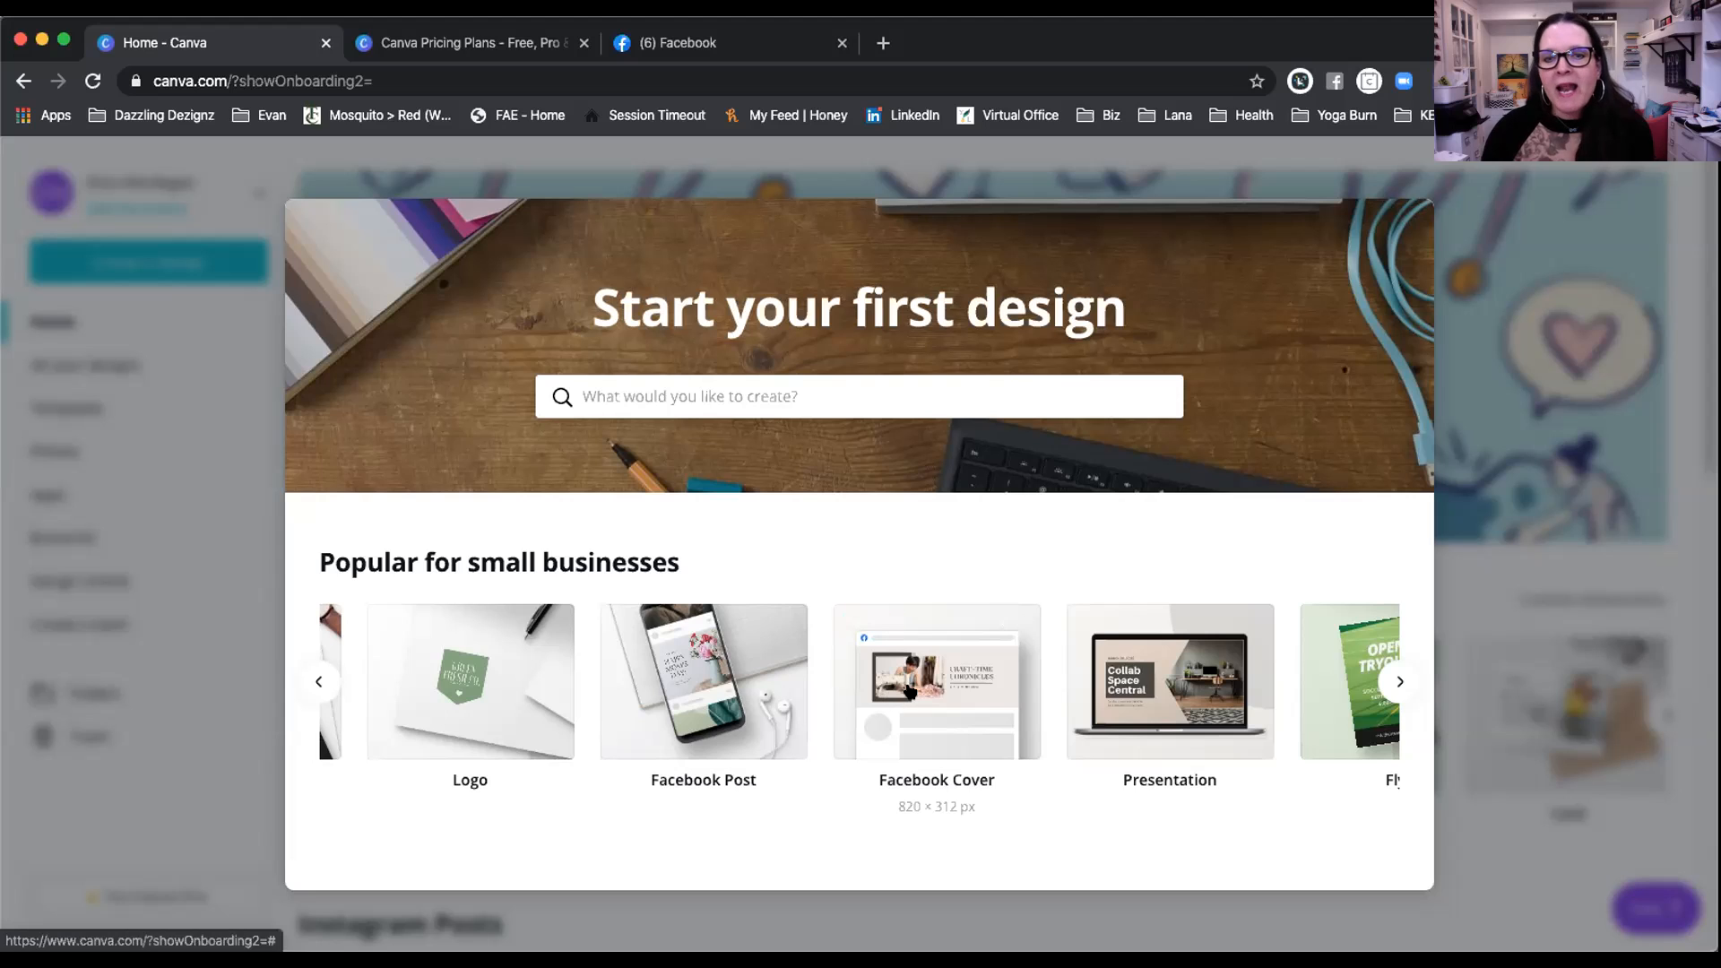
scroll(777, 789, left, 3)
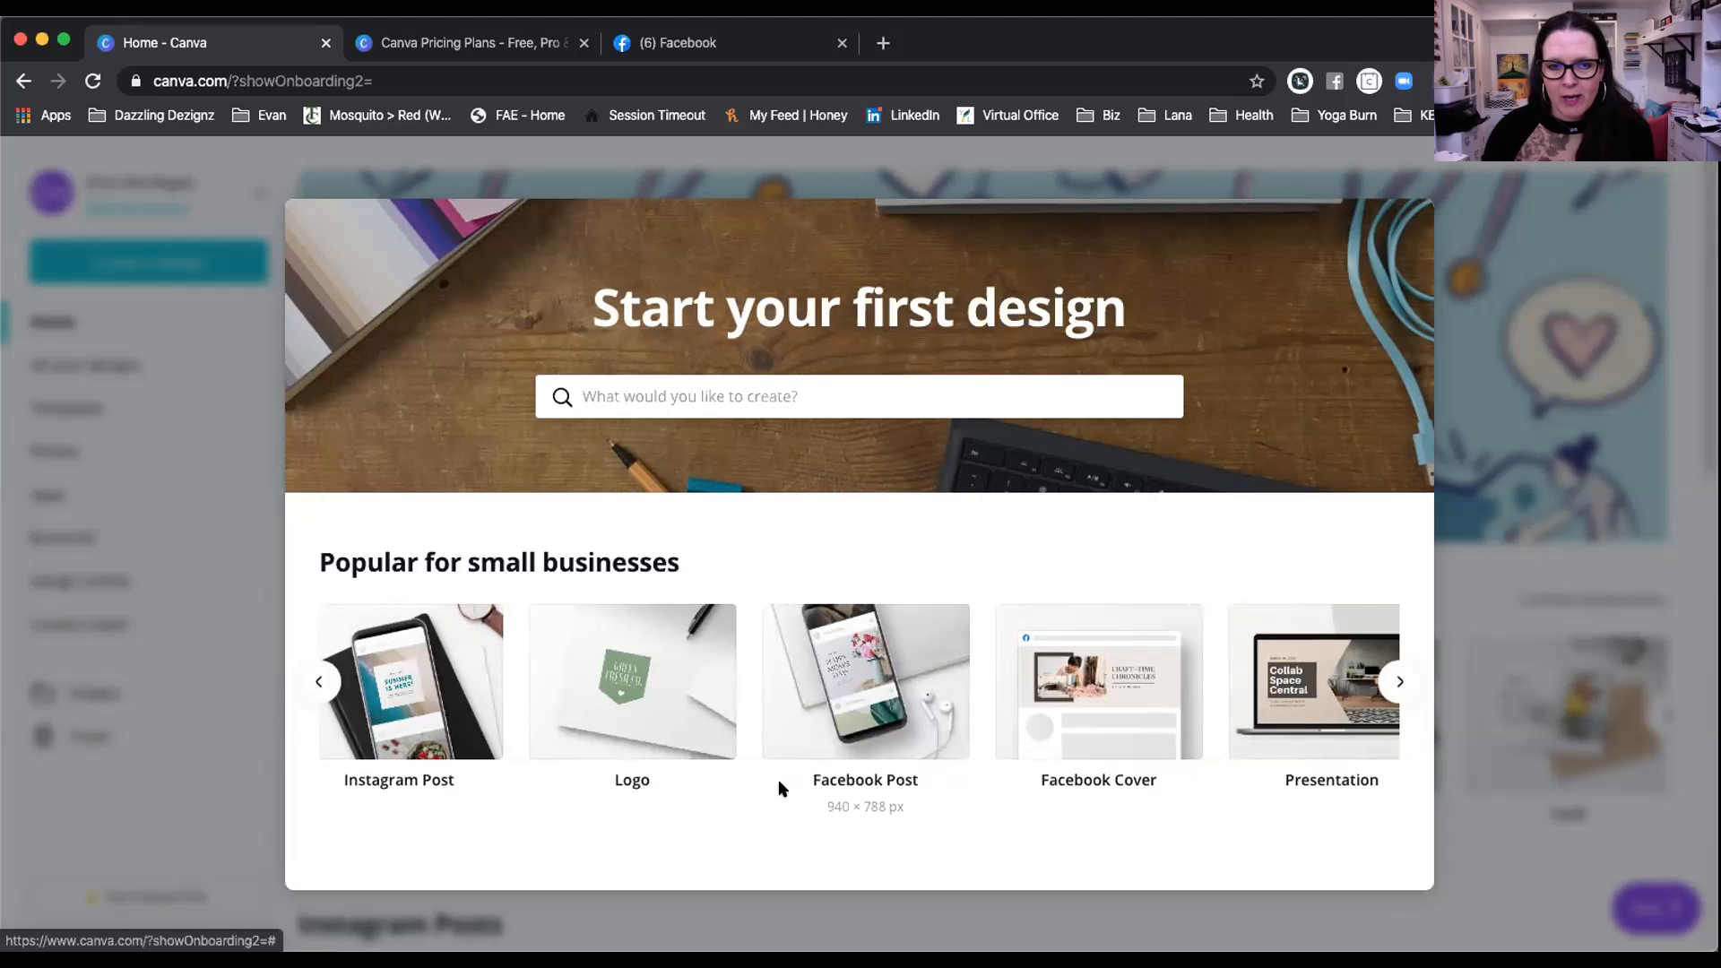
scroll(778, 788, left, 1)
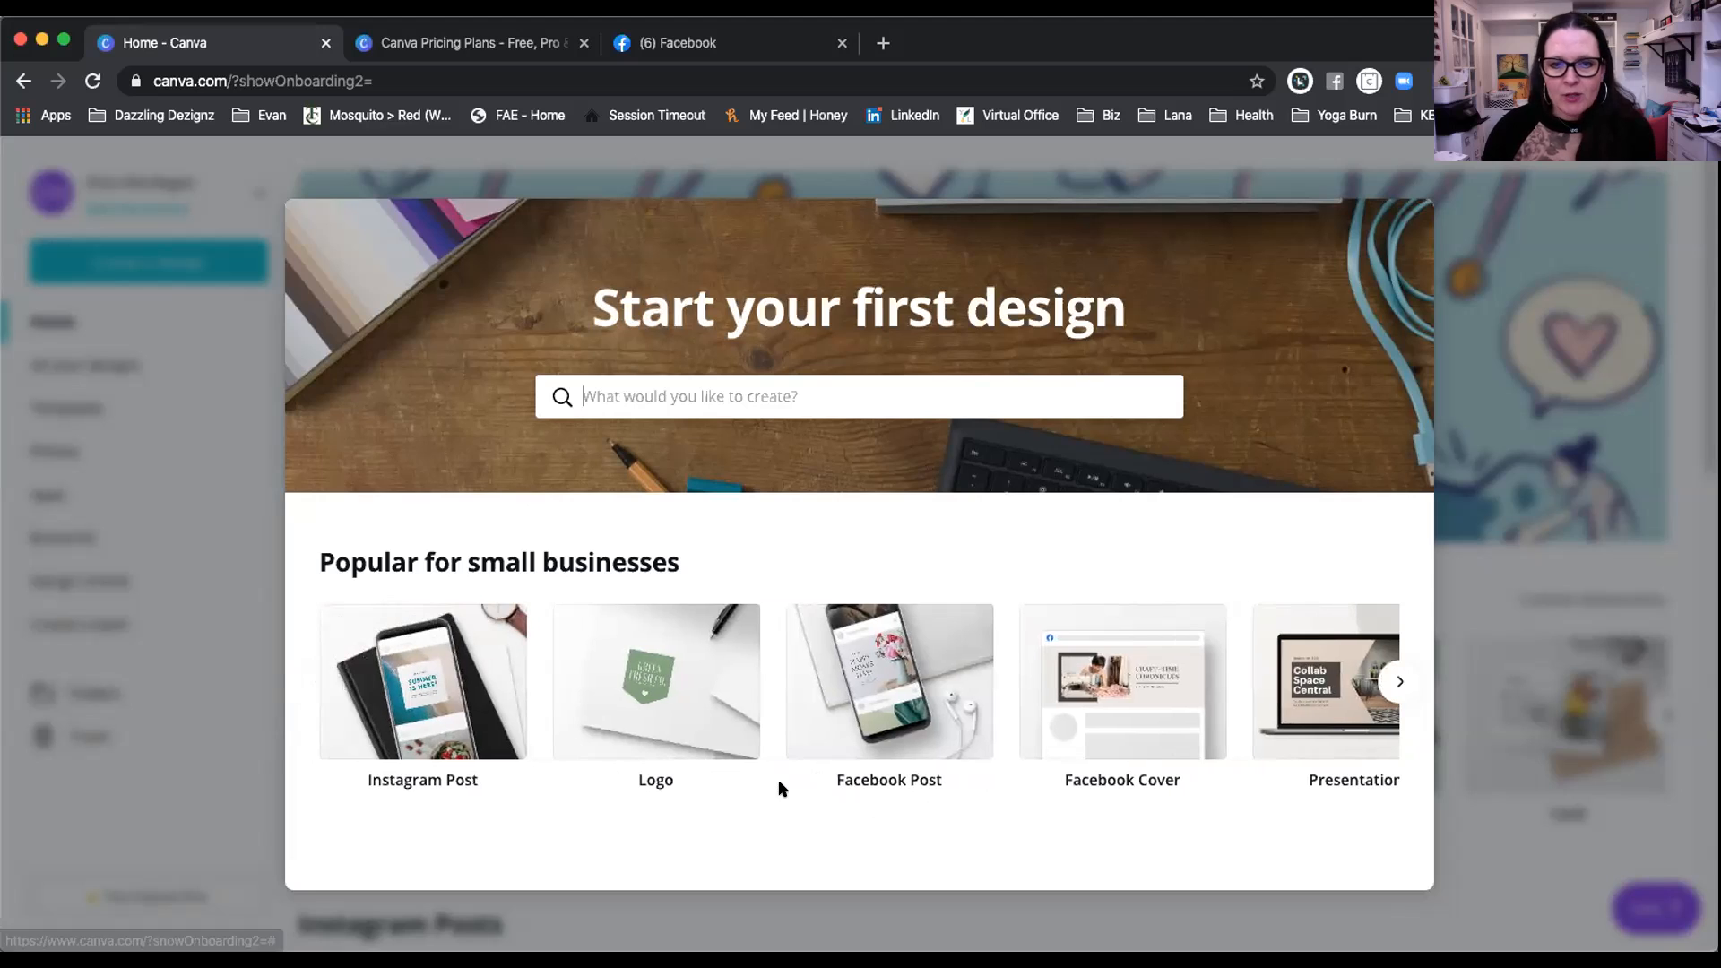
Step: Start a blank Facebook Post design and close the Create your first design tutorial
click(879, 678)
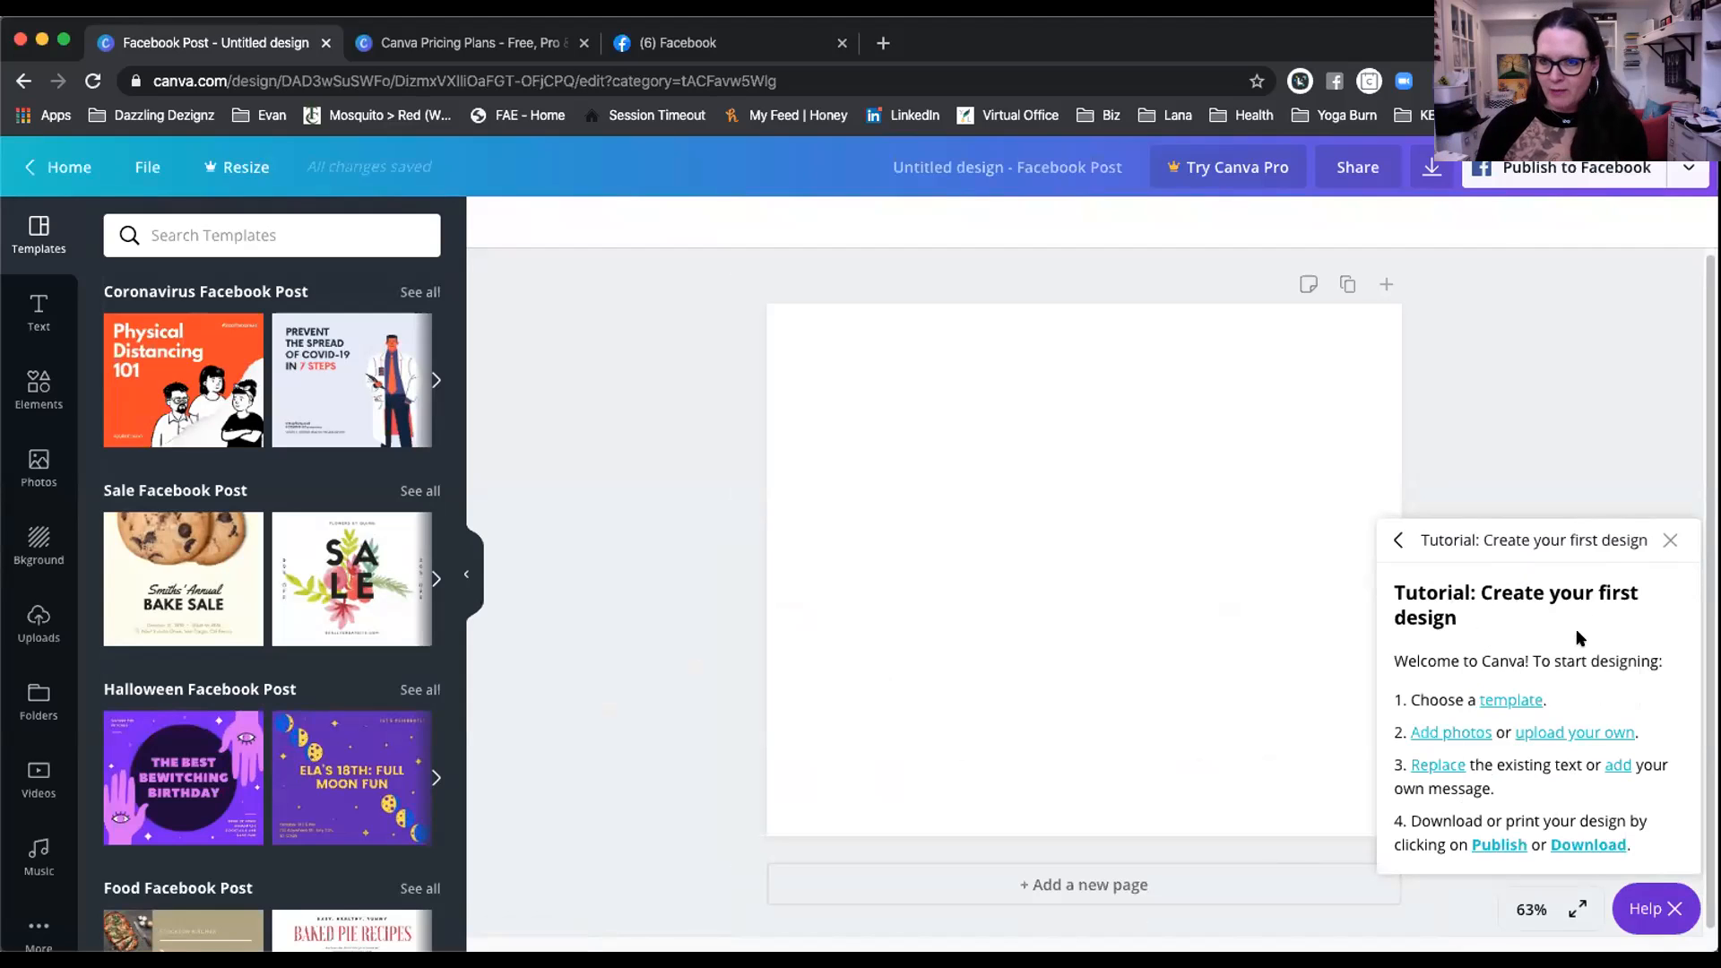
click(1666, 540)
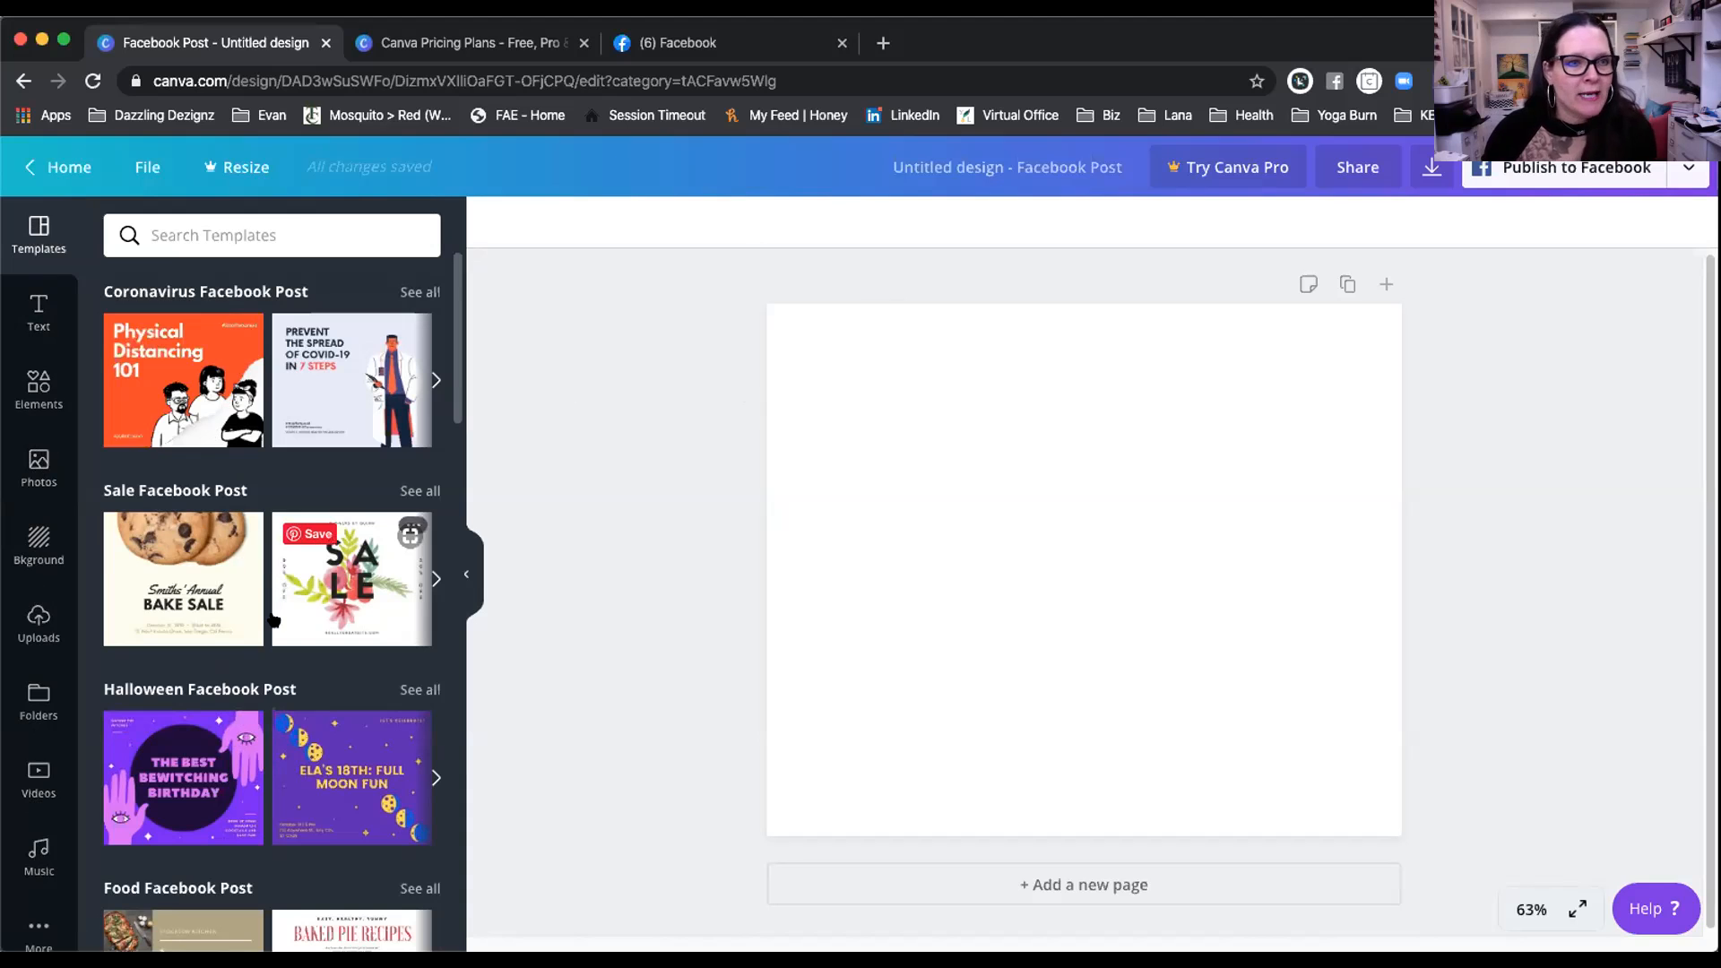
scroll(264, 587, down, 3)
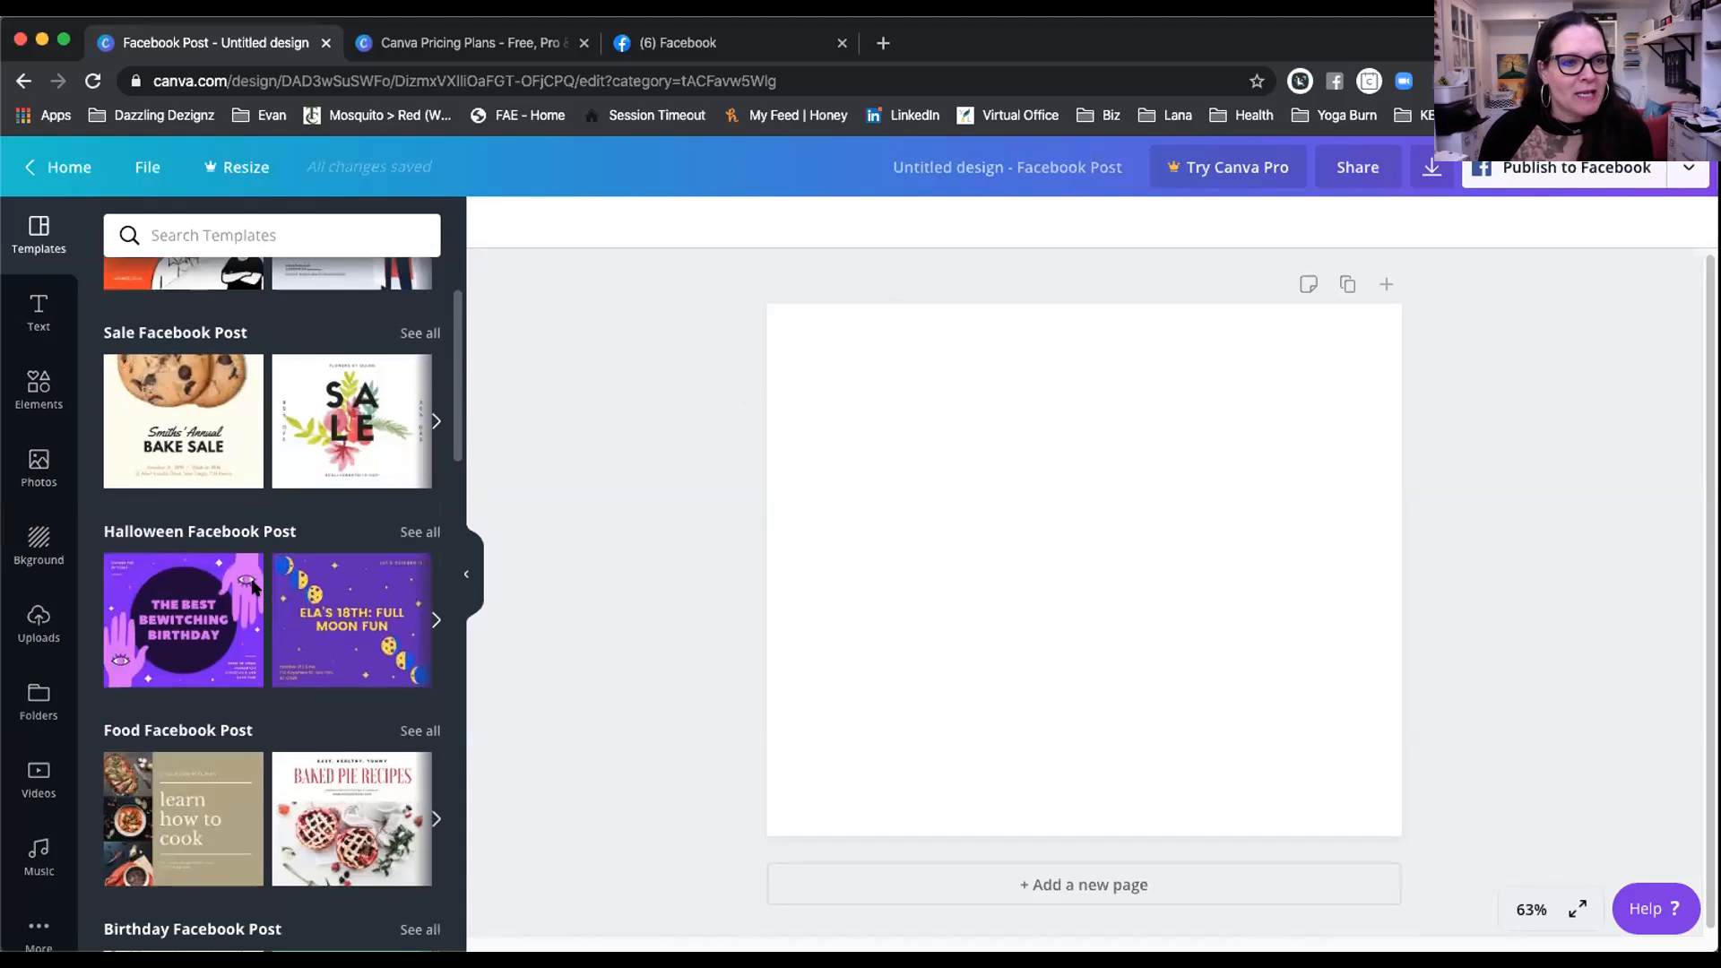
scroll(255, 588, up, 2)
scroll(253, 587, down, 1)
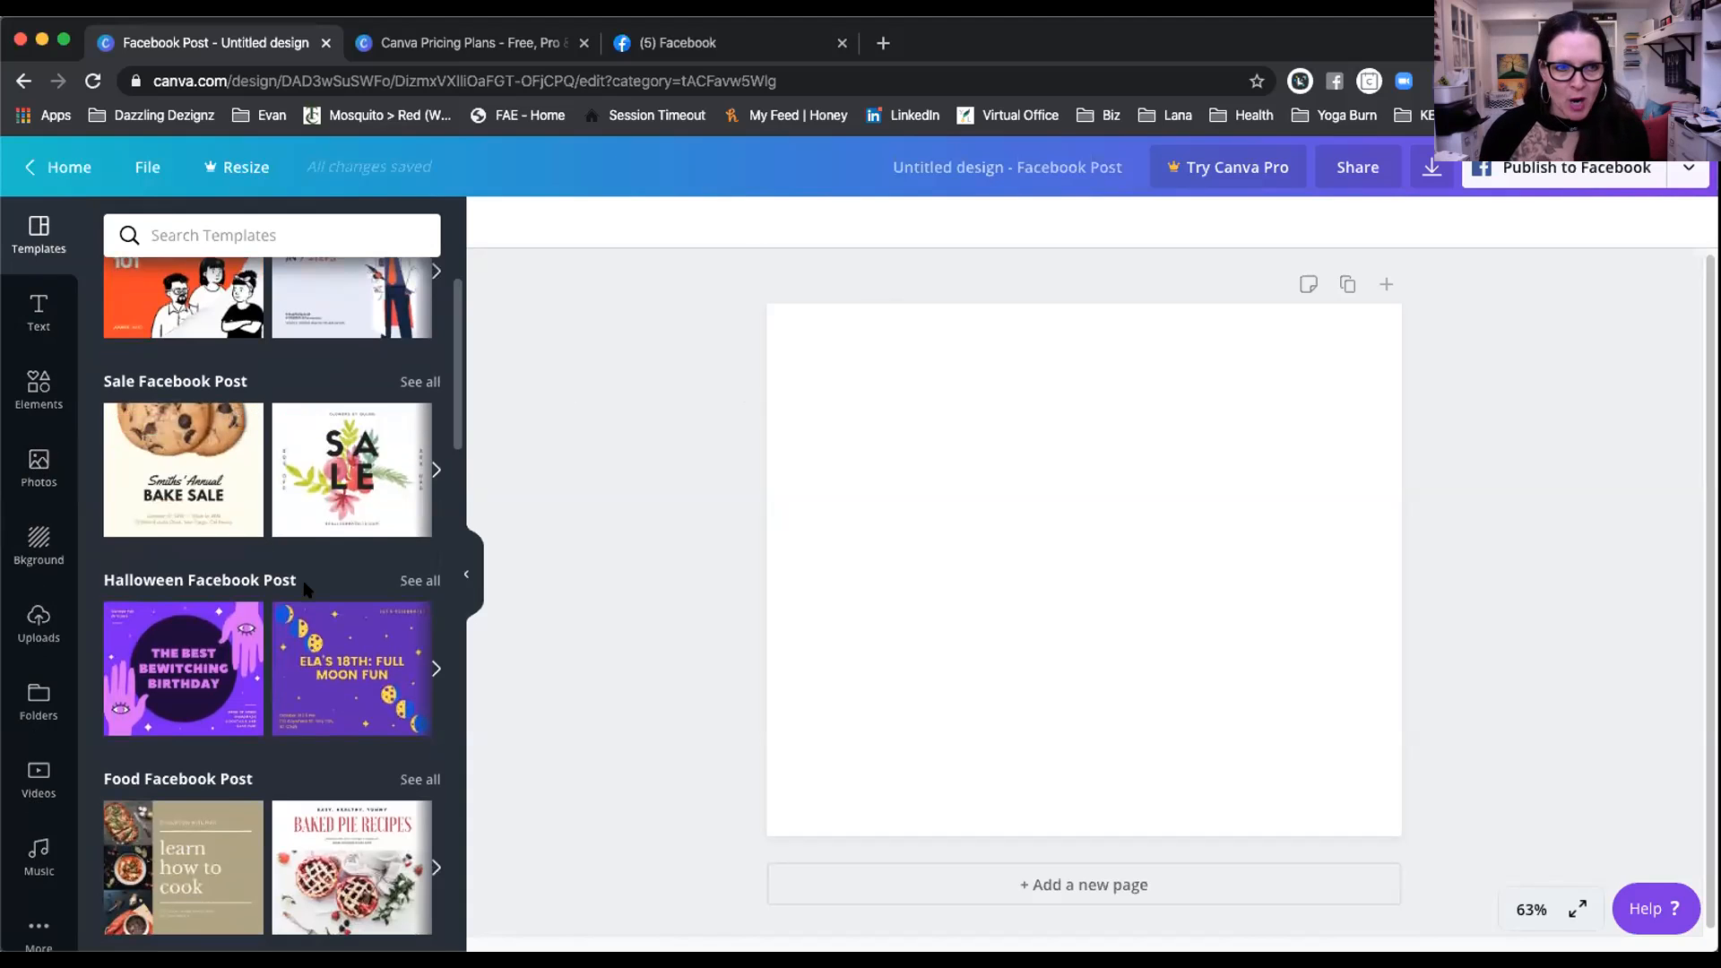
scroll(306, 570, up, 2)
scroll(306, 564, down, 3)
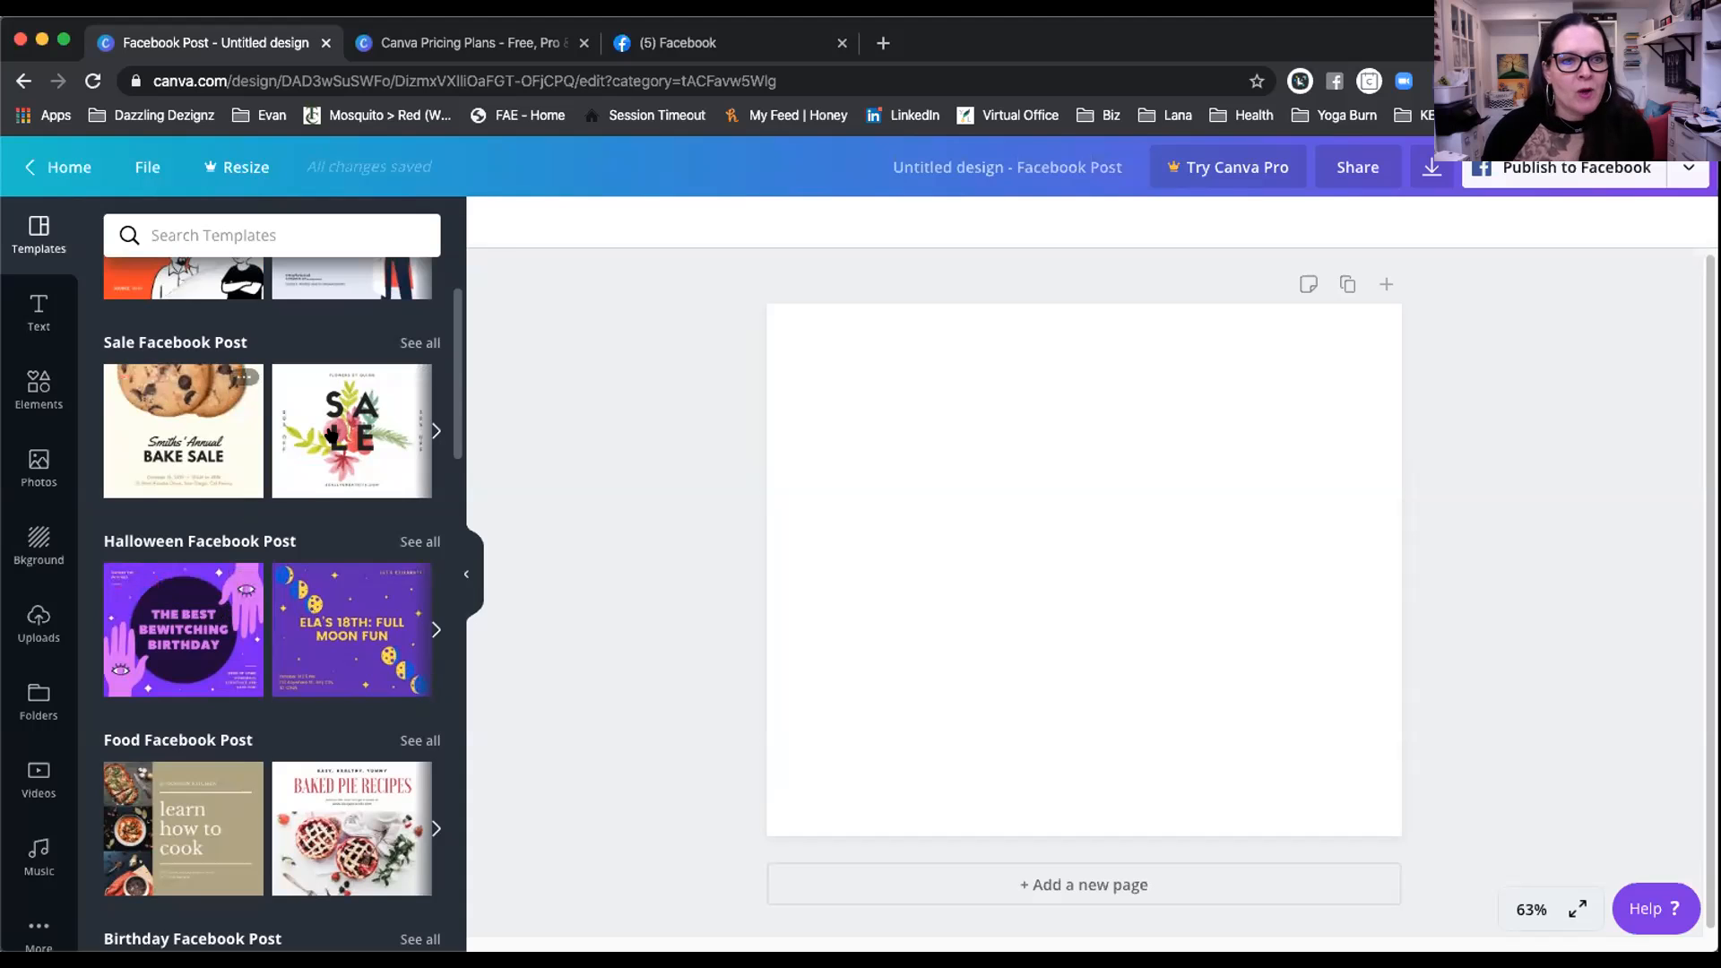
scroll(269, 600, down, 4)
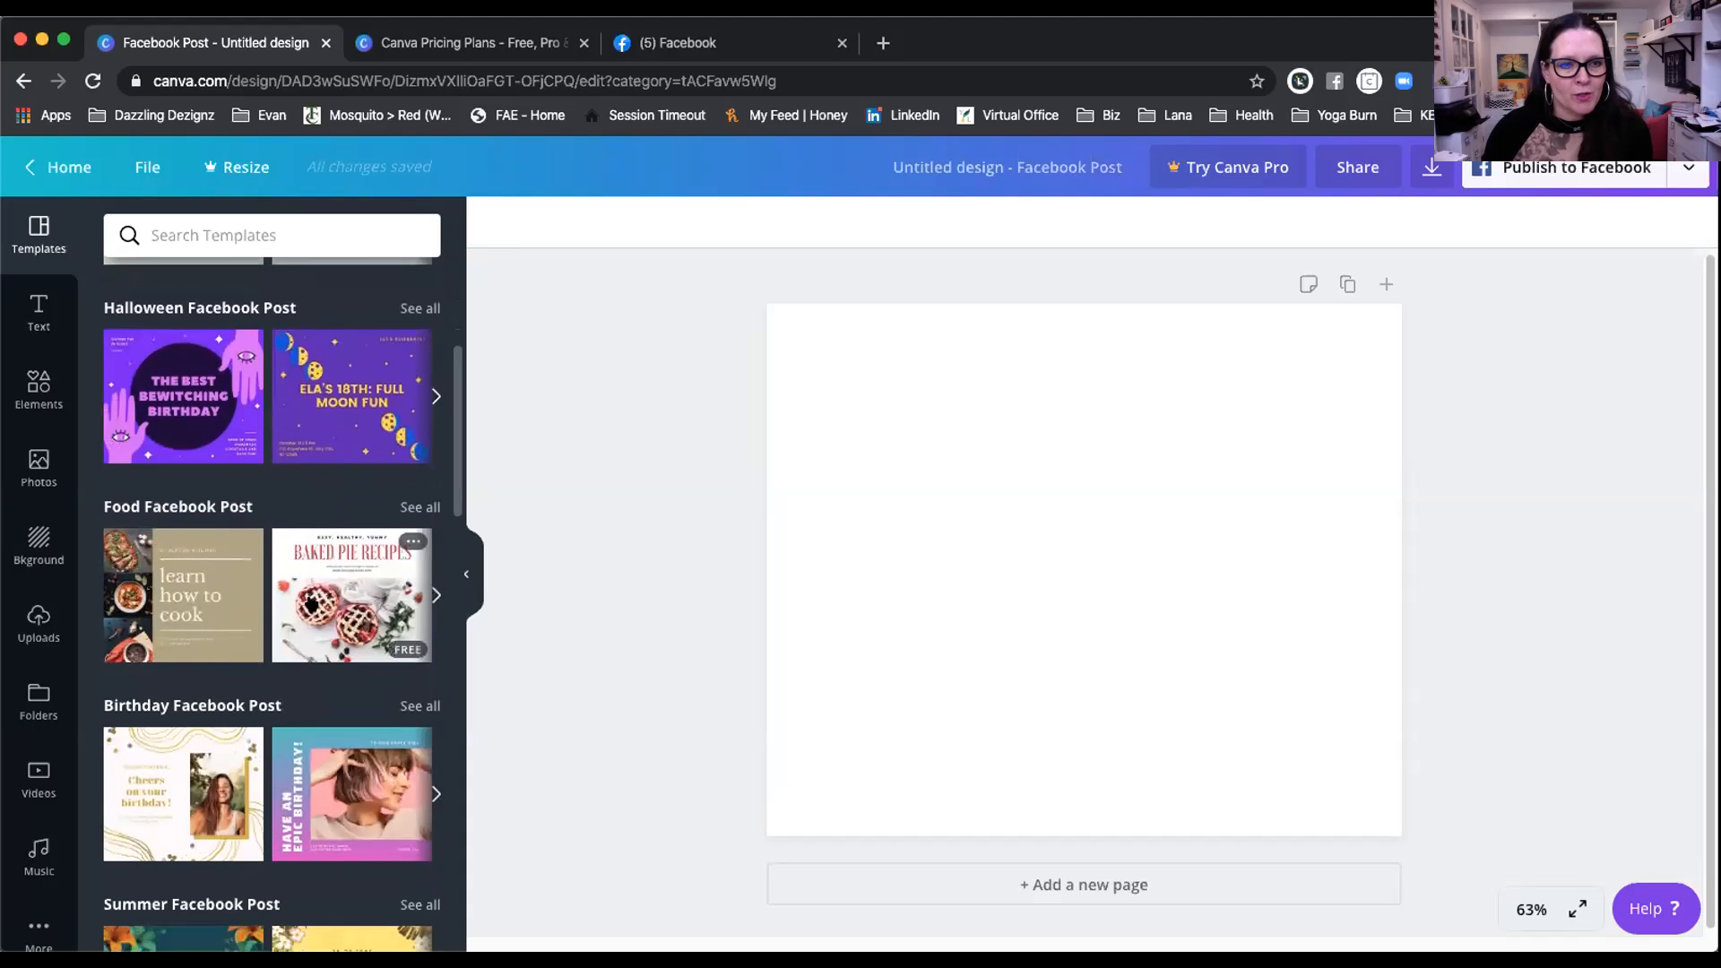
scroll(328, 574, down, 4)
scroll(331, 546, down, 11)
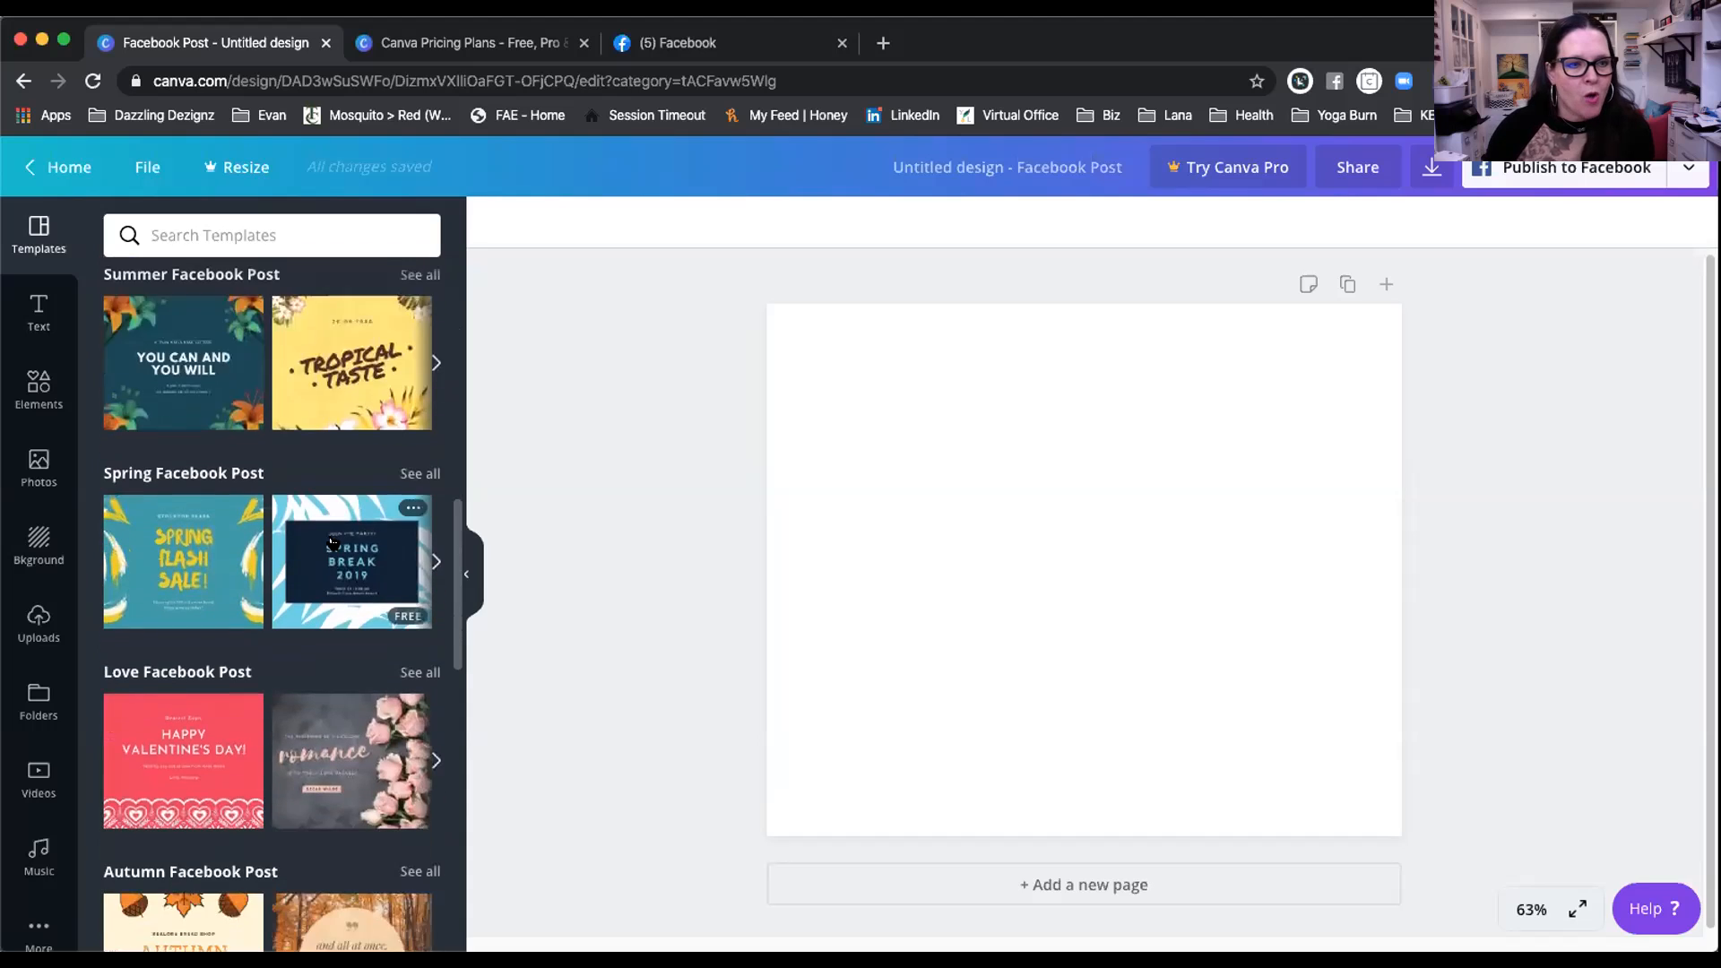
scroll(332, 540, down, 9)
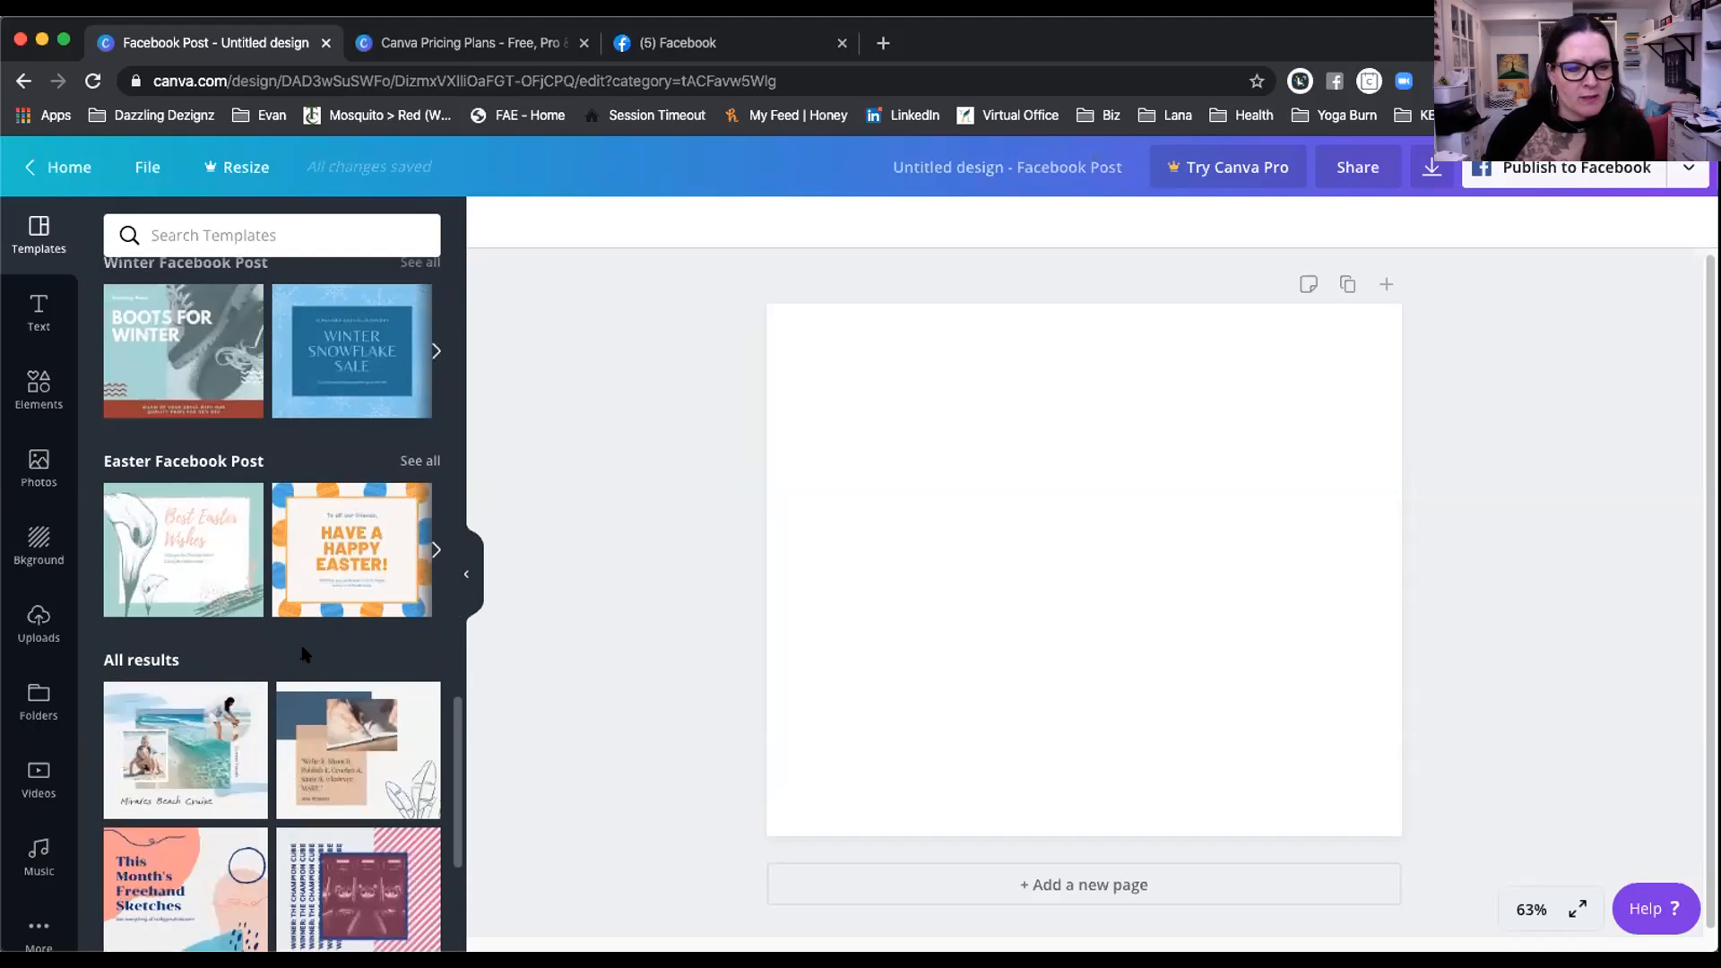
scroll(305, 652, down, 6)
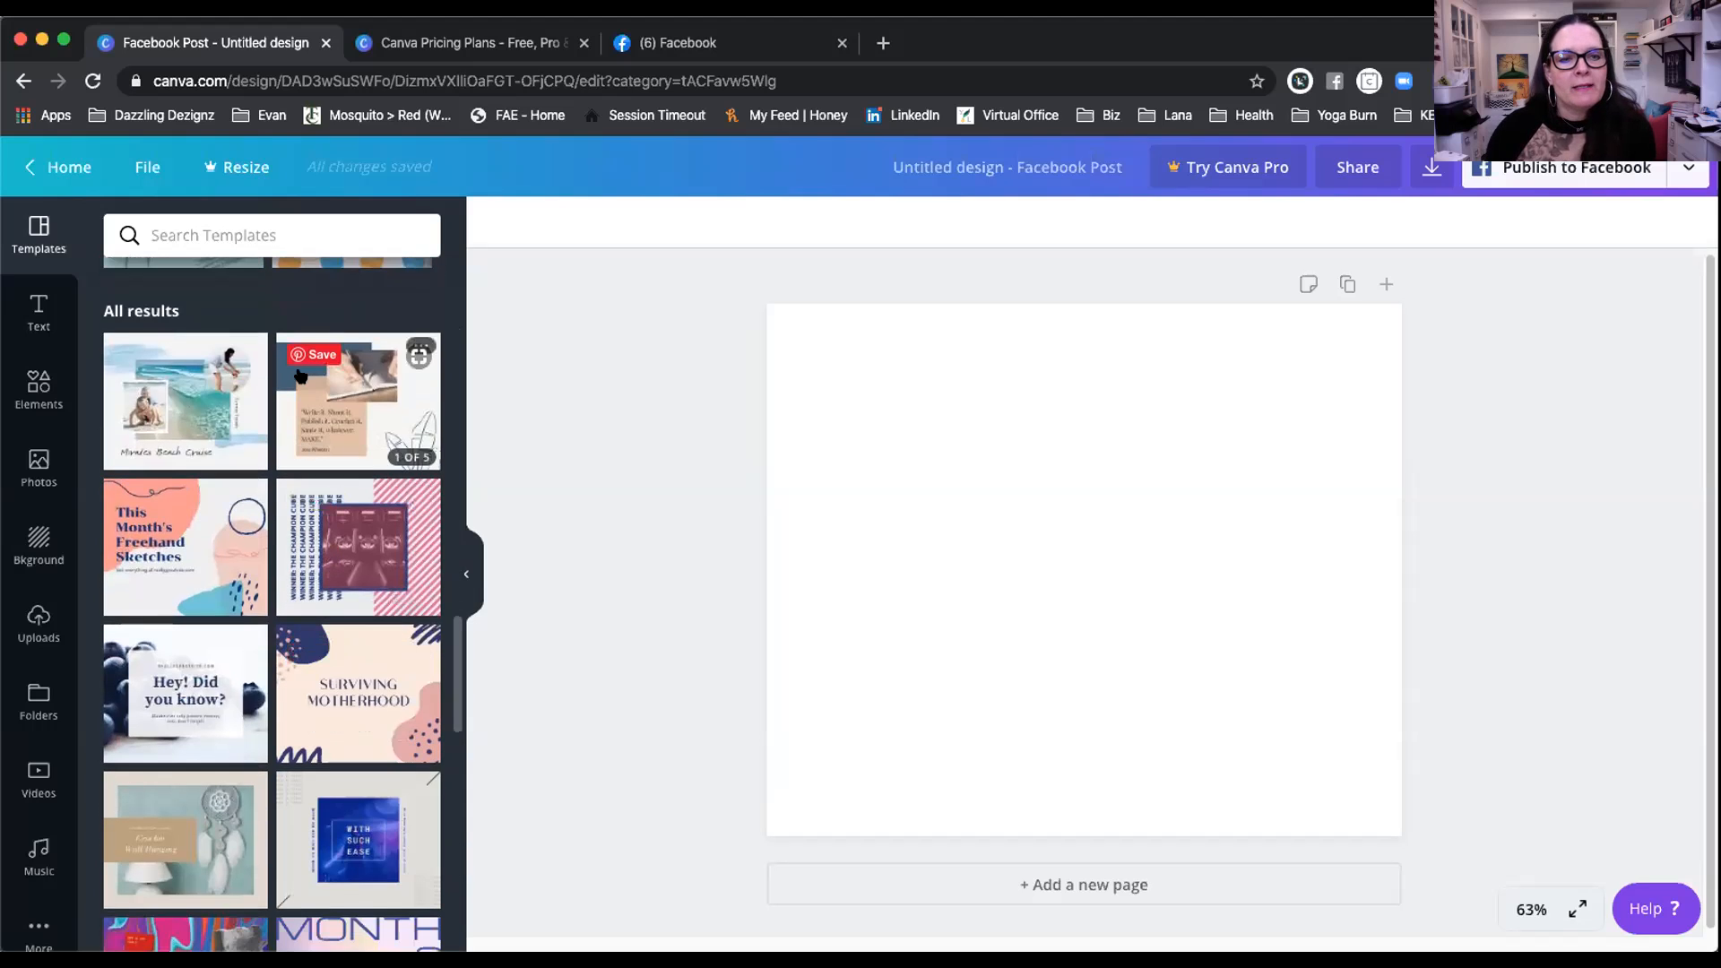
scroll(305, 430, up, 5)
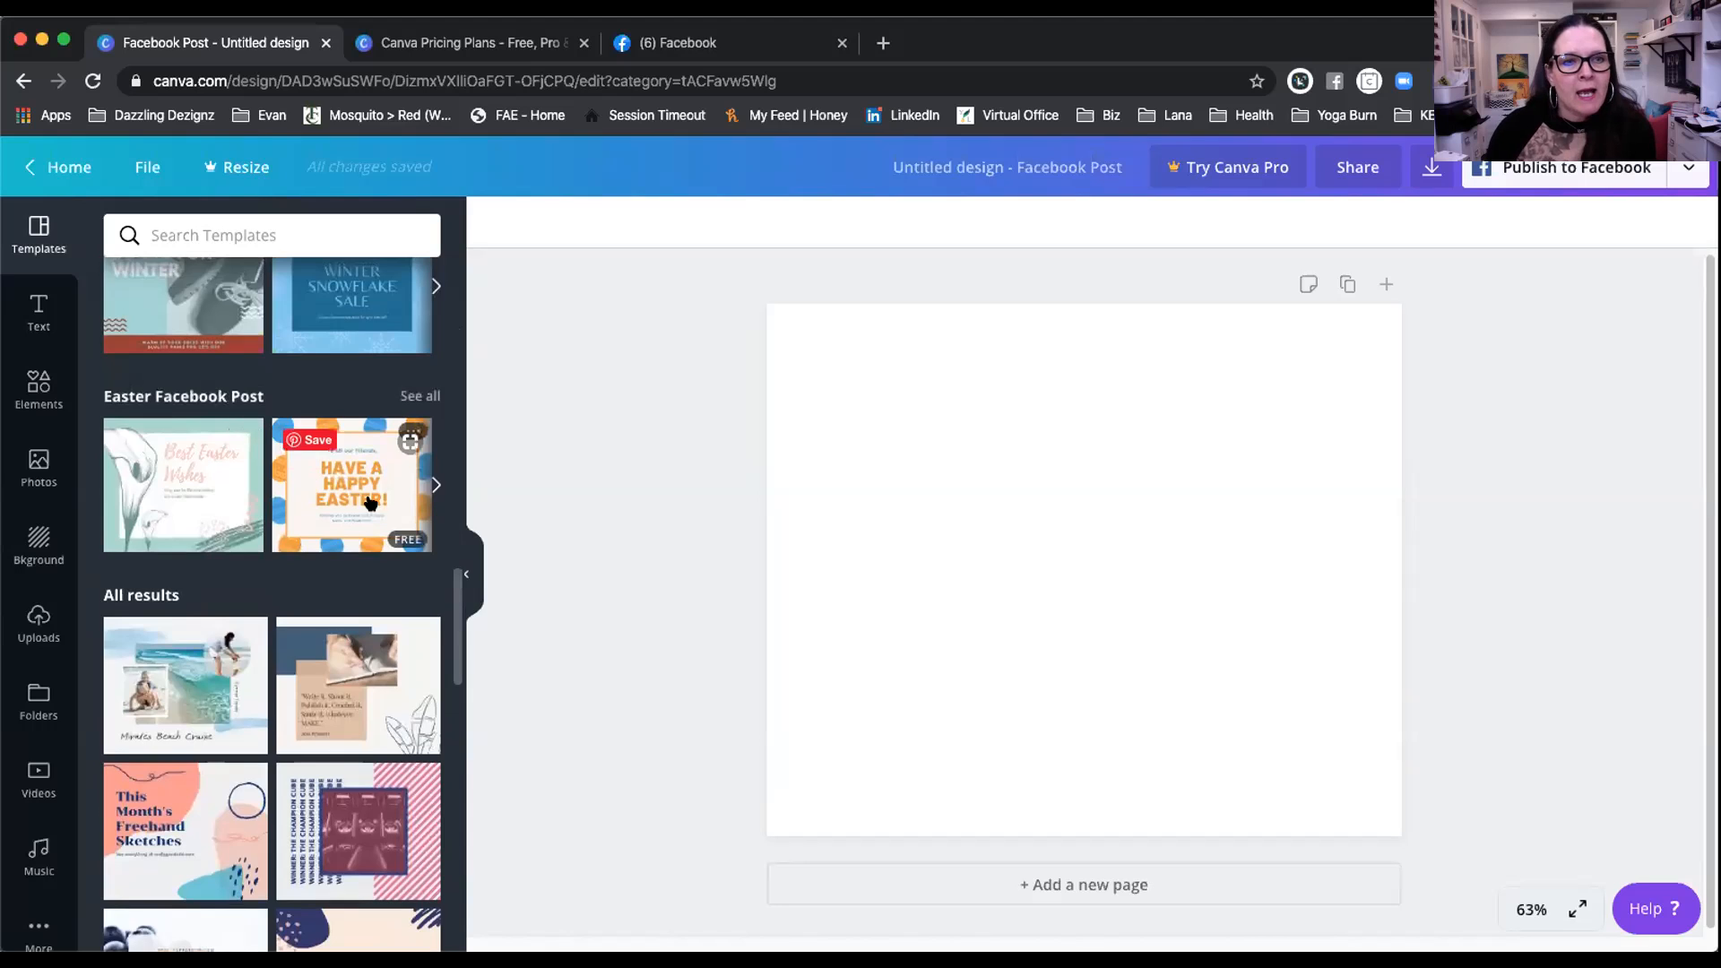
scroll(430, 556, up, 5)
drag(455, 553, 448, 358)
scroll(242, 481, up, 8)
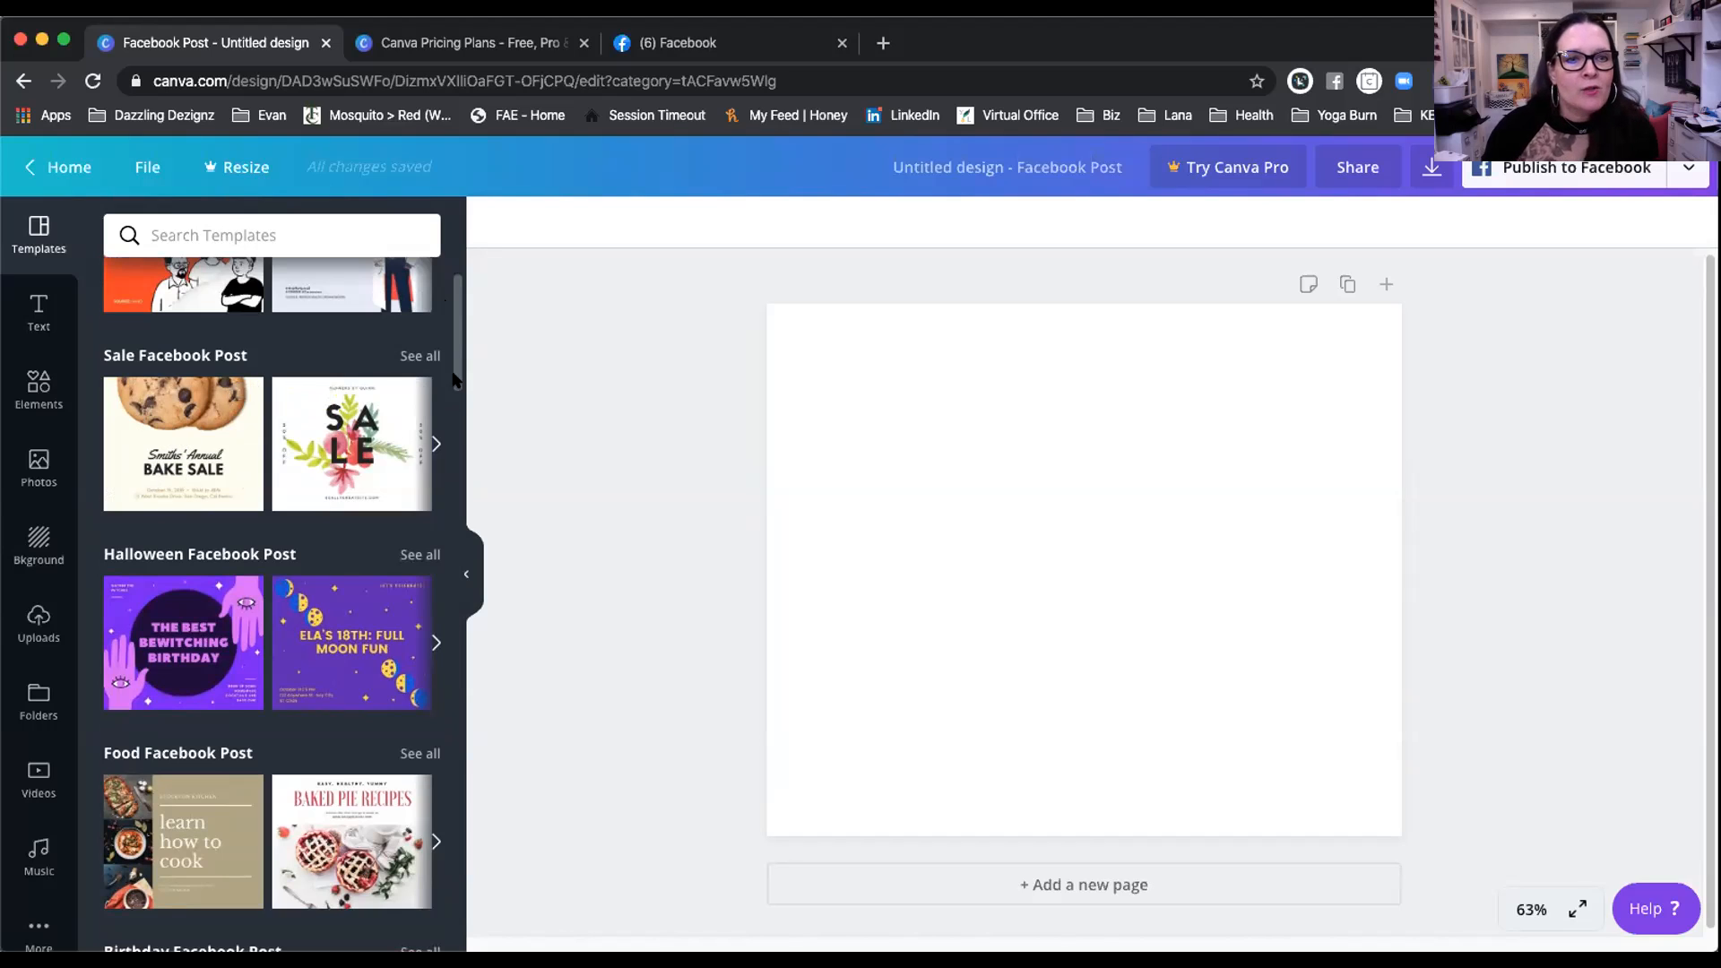
scroll(455, 475, down, 2)
scroll(456, 476, down, 15)
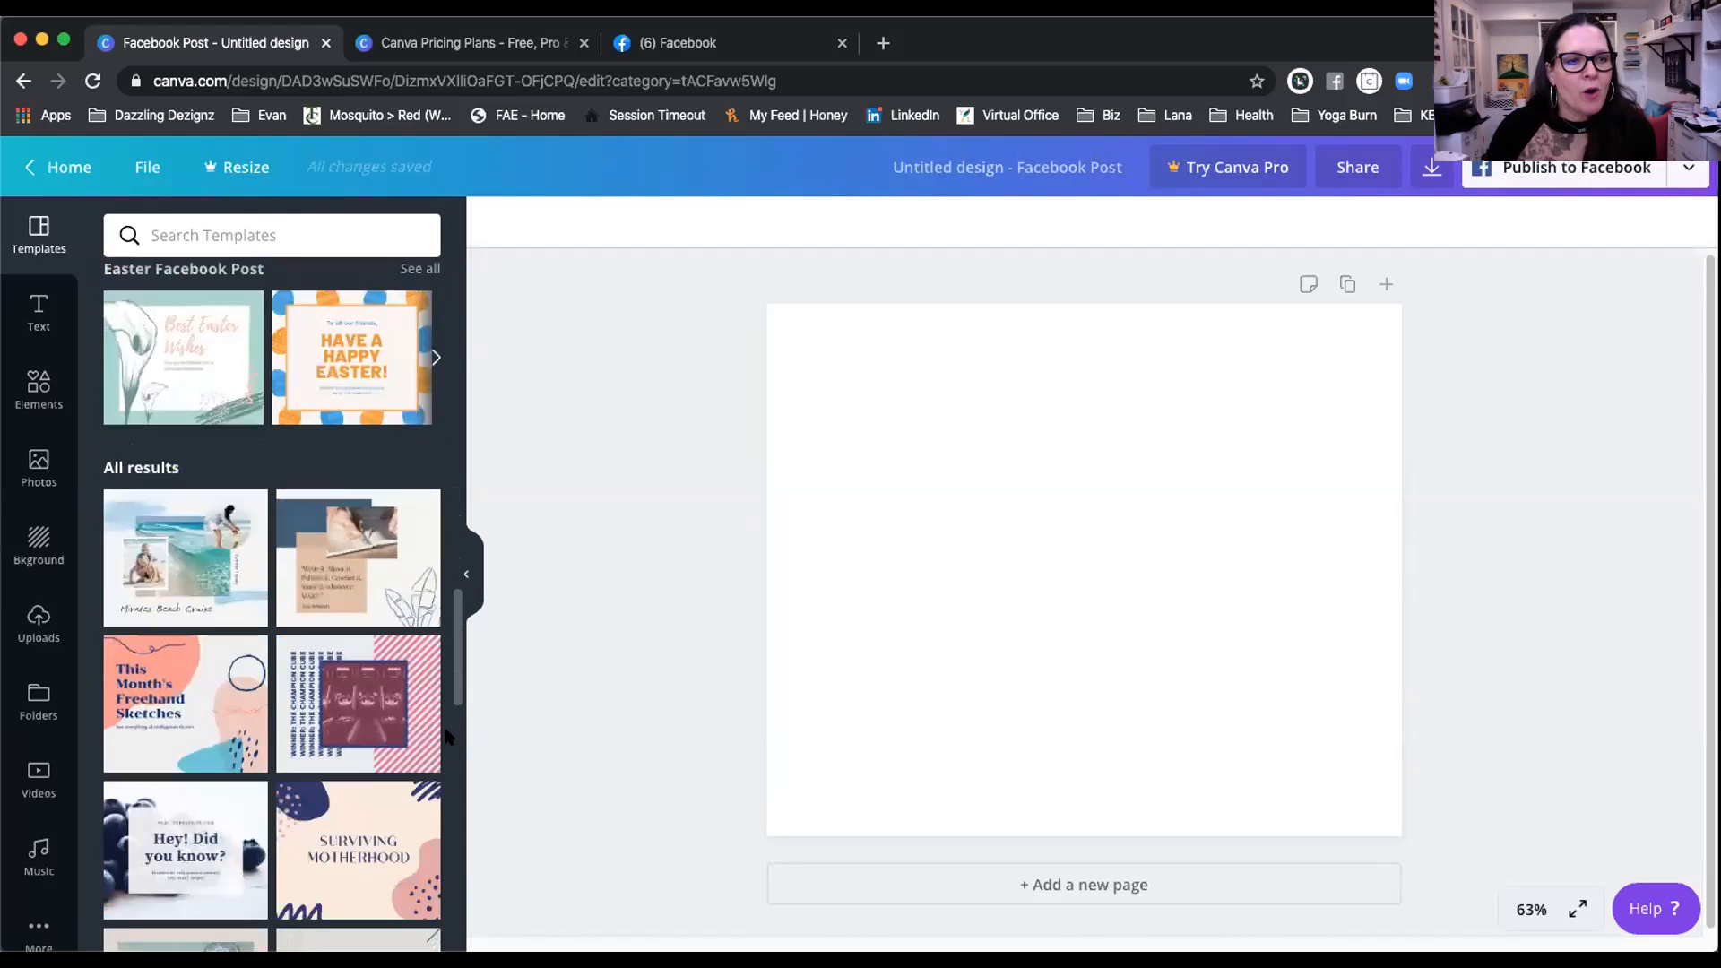
scroll(448, 713, down, 1)
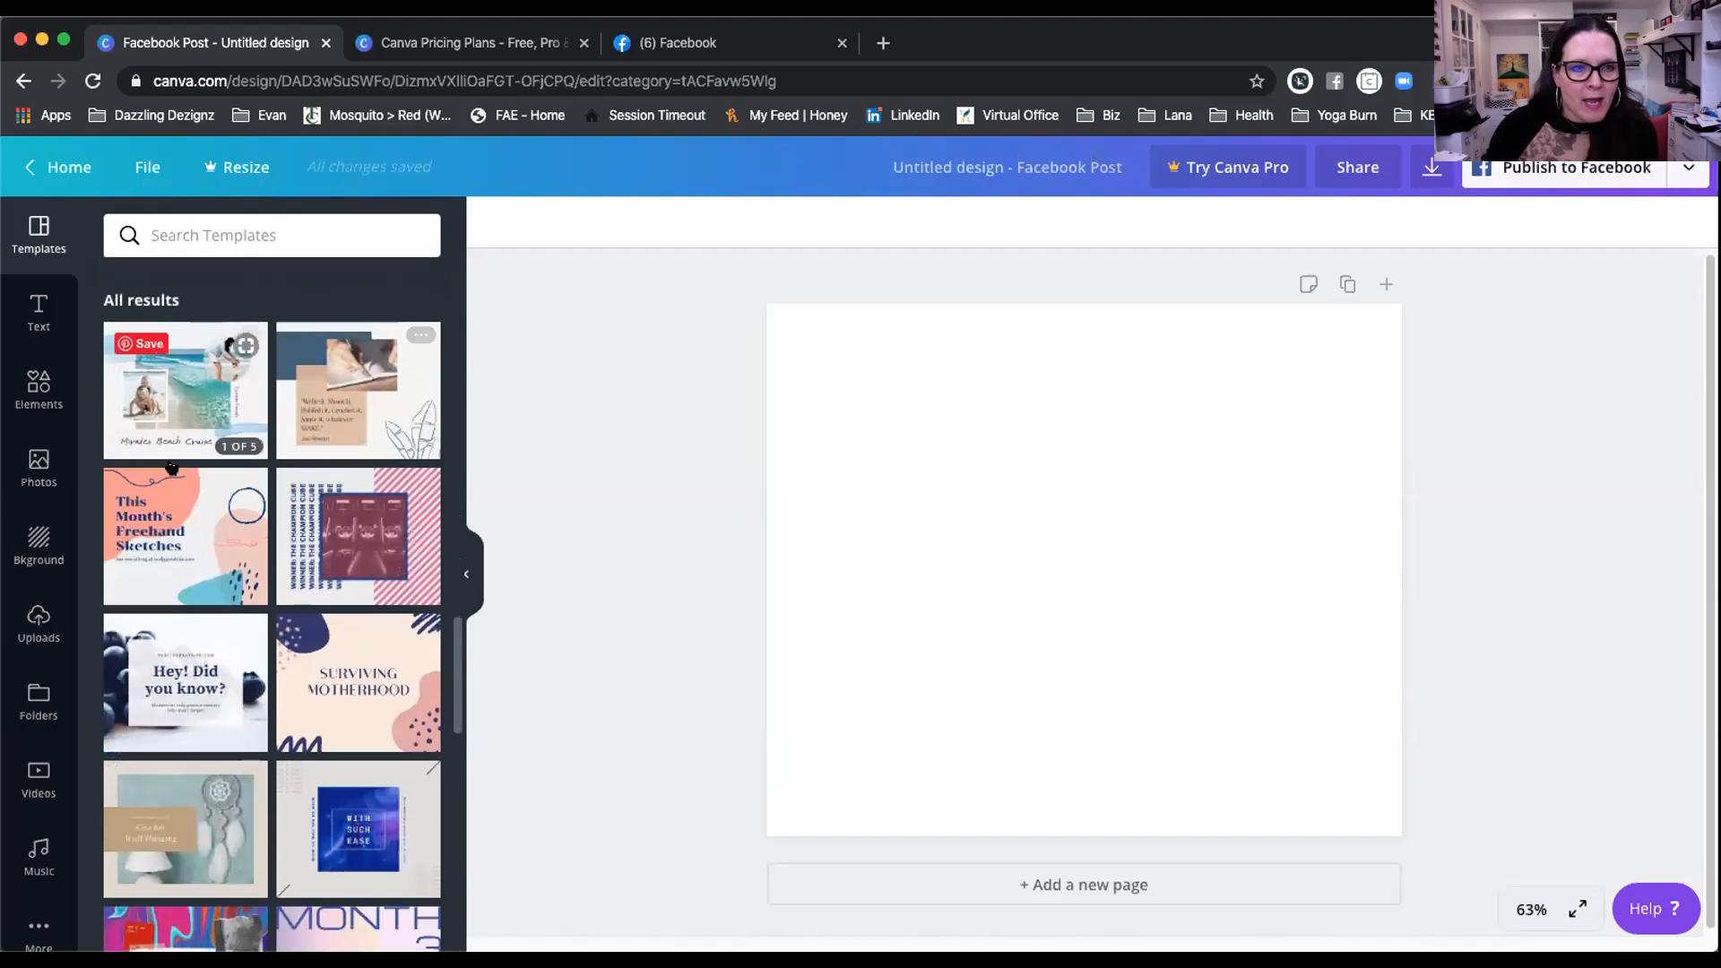
scroll(351, 681, down, 3)
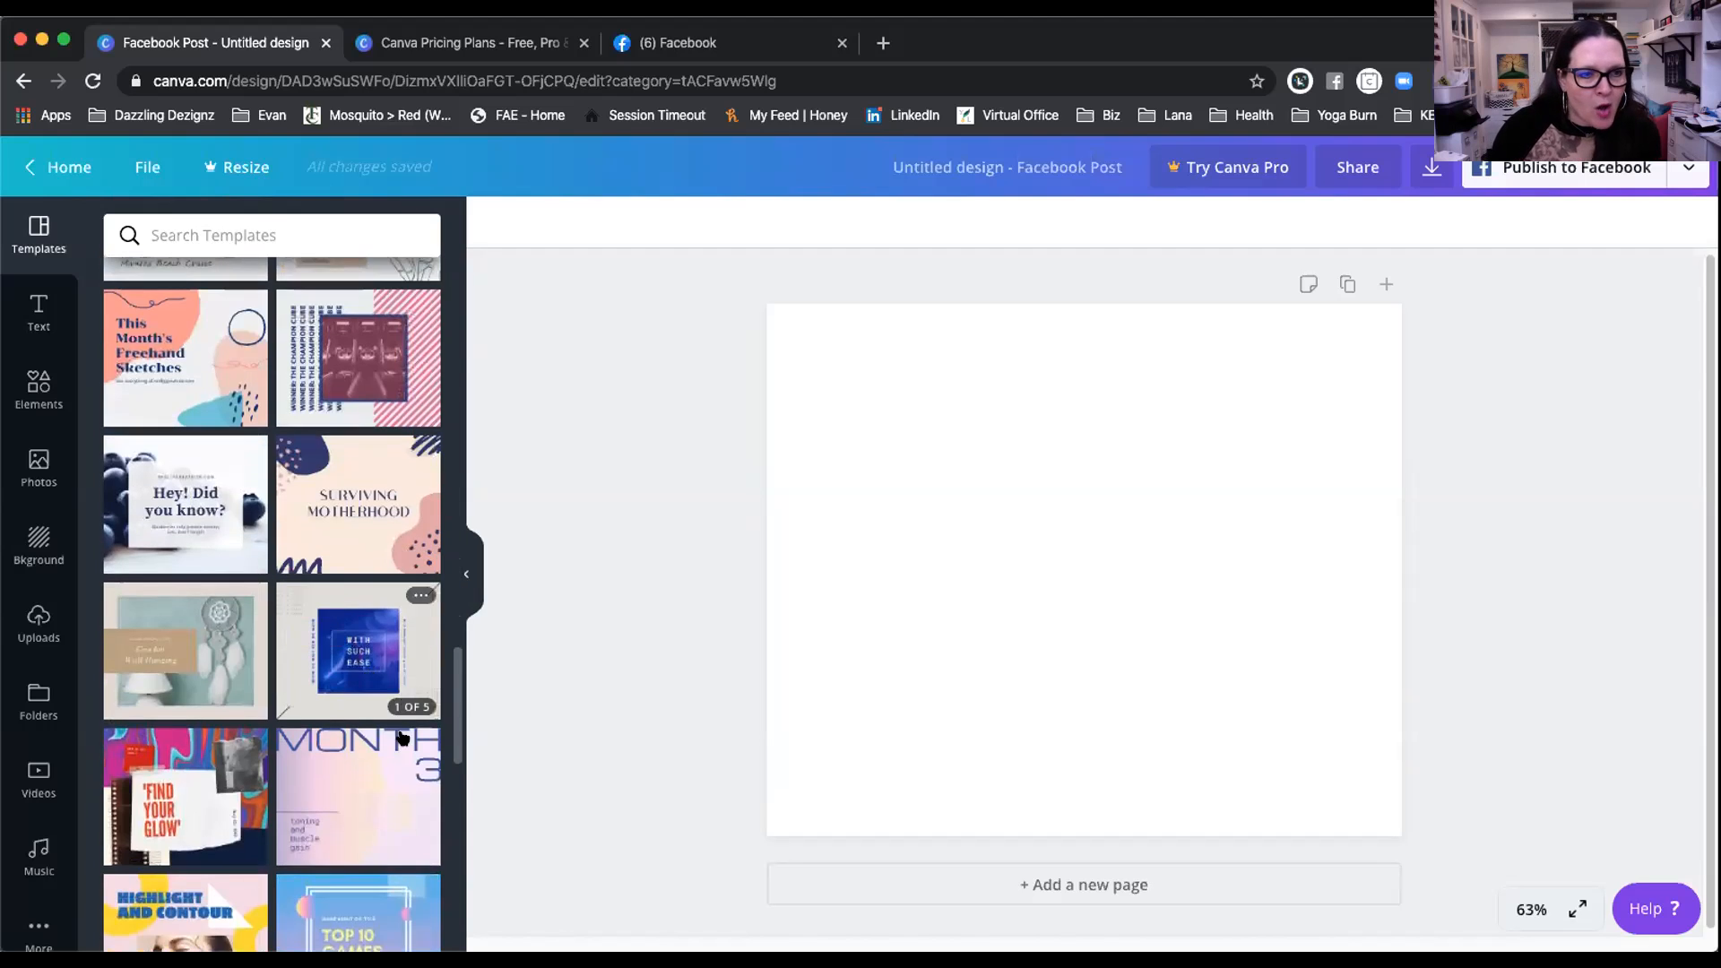
scroll(354, 730, down, 1)
scroll(354, 731, down, 4)
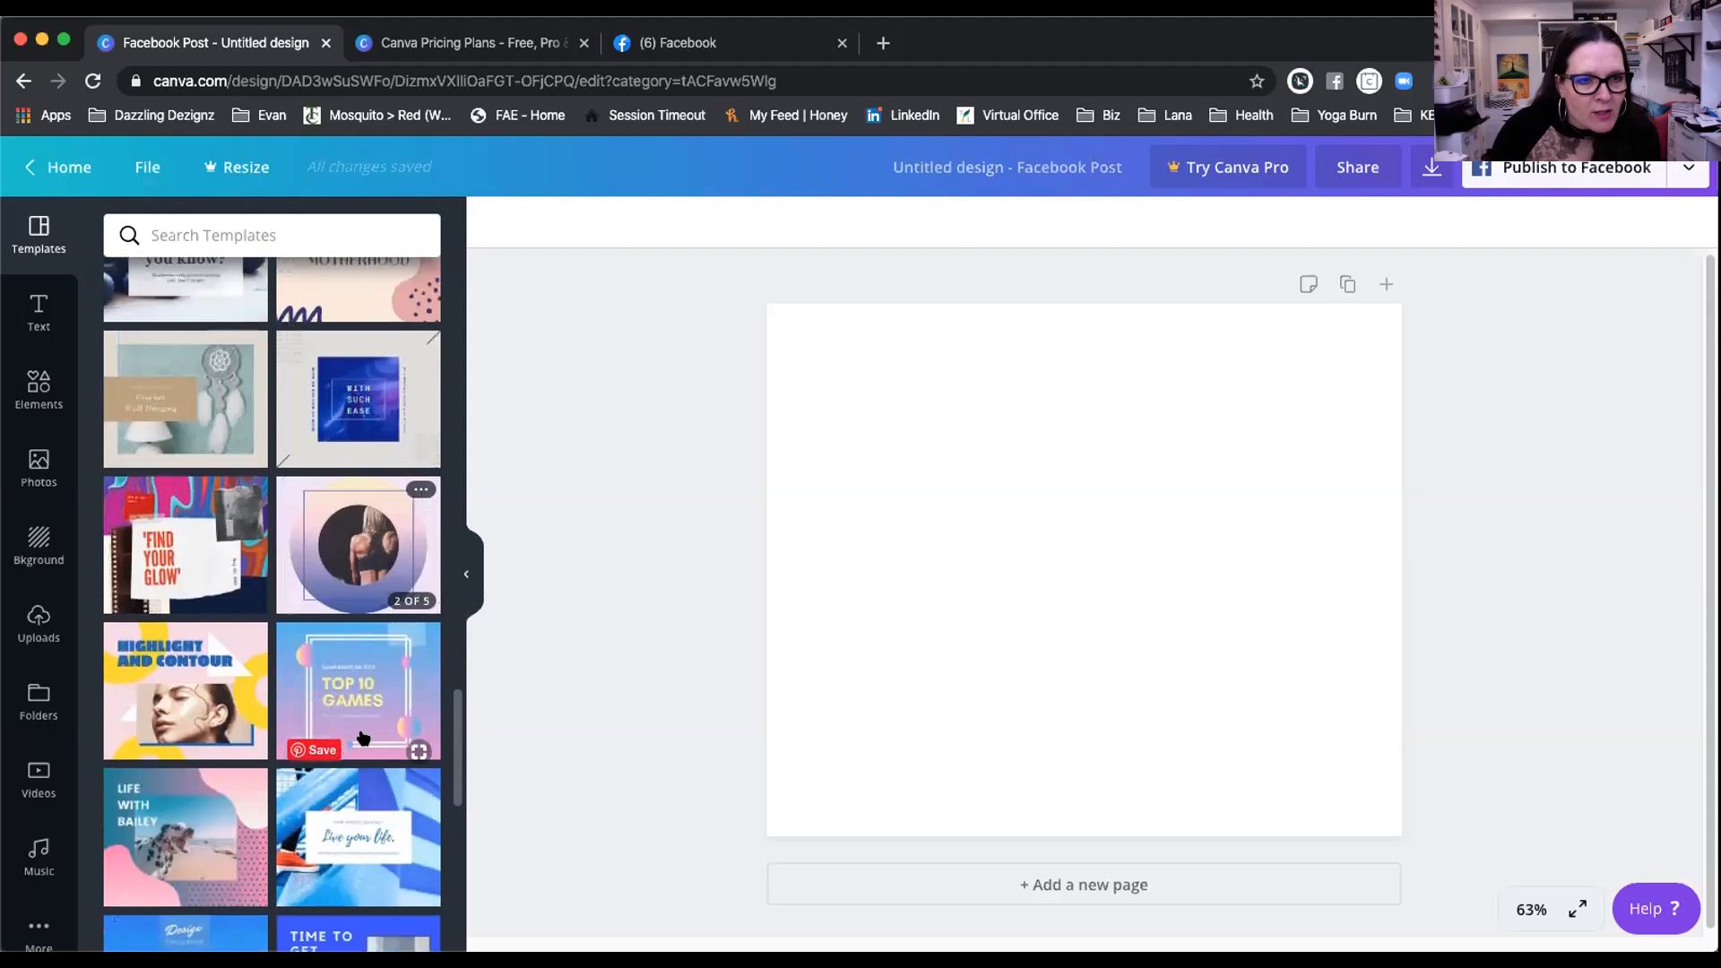
scroll(383, 743, down, 2)
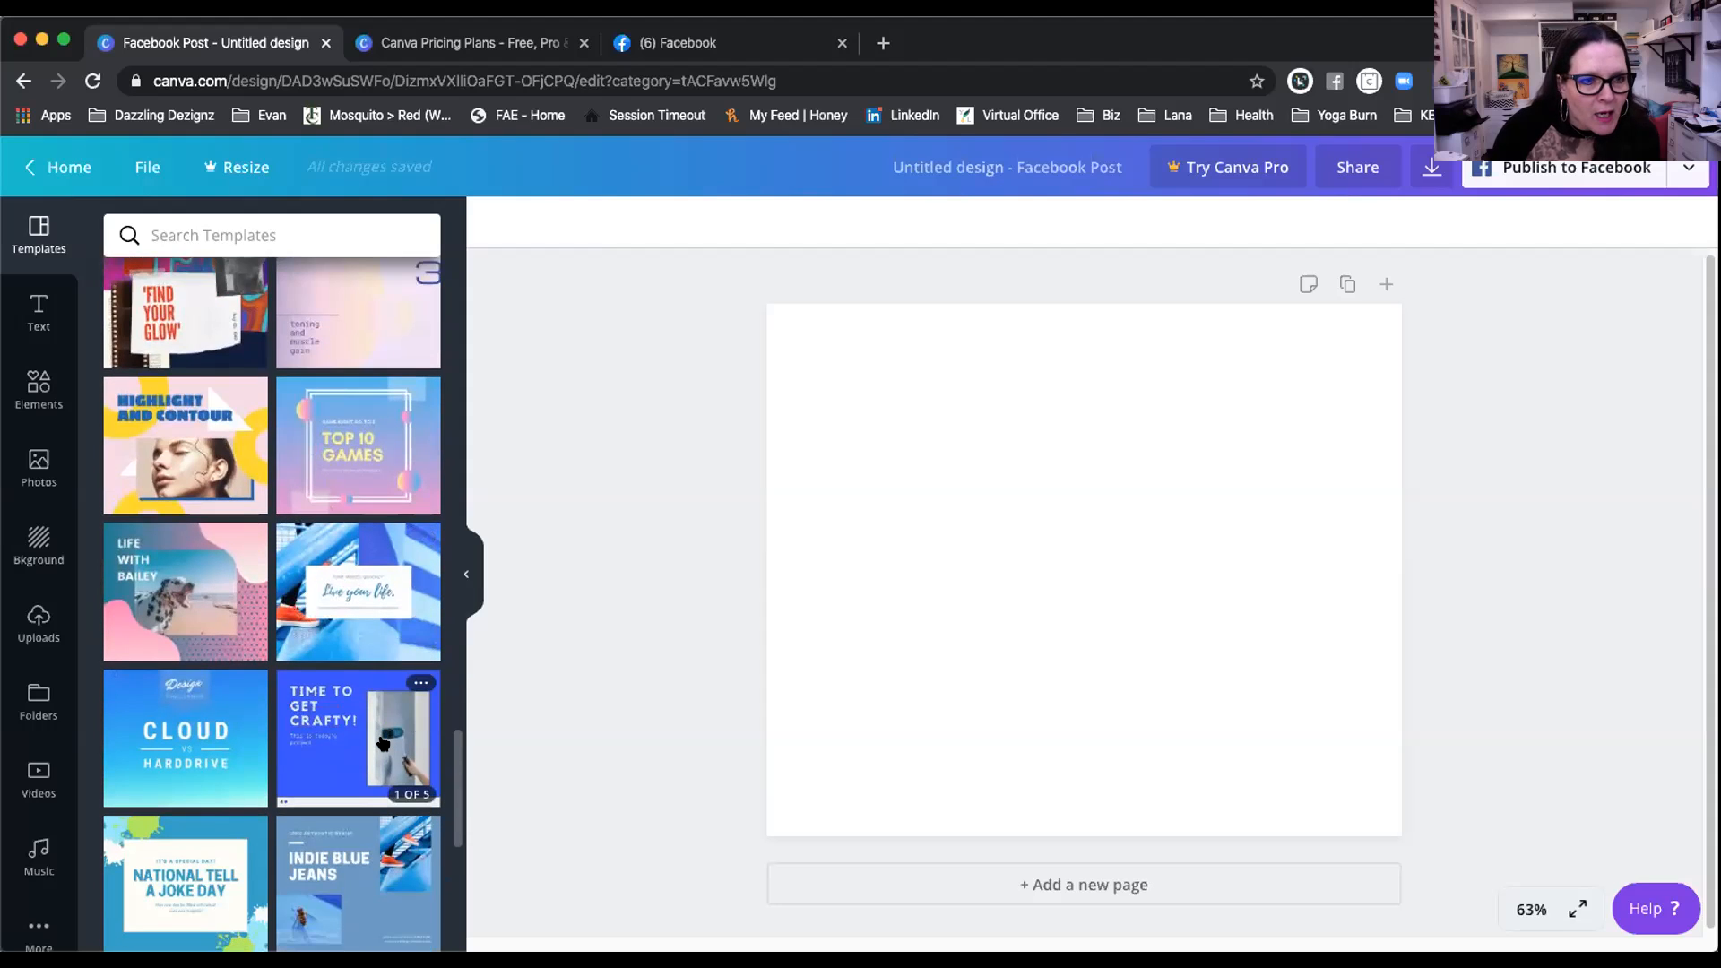
scroll(383, 743, down, 1)
scroll(383, 743, down, 1)
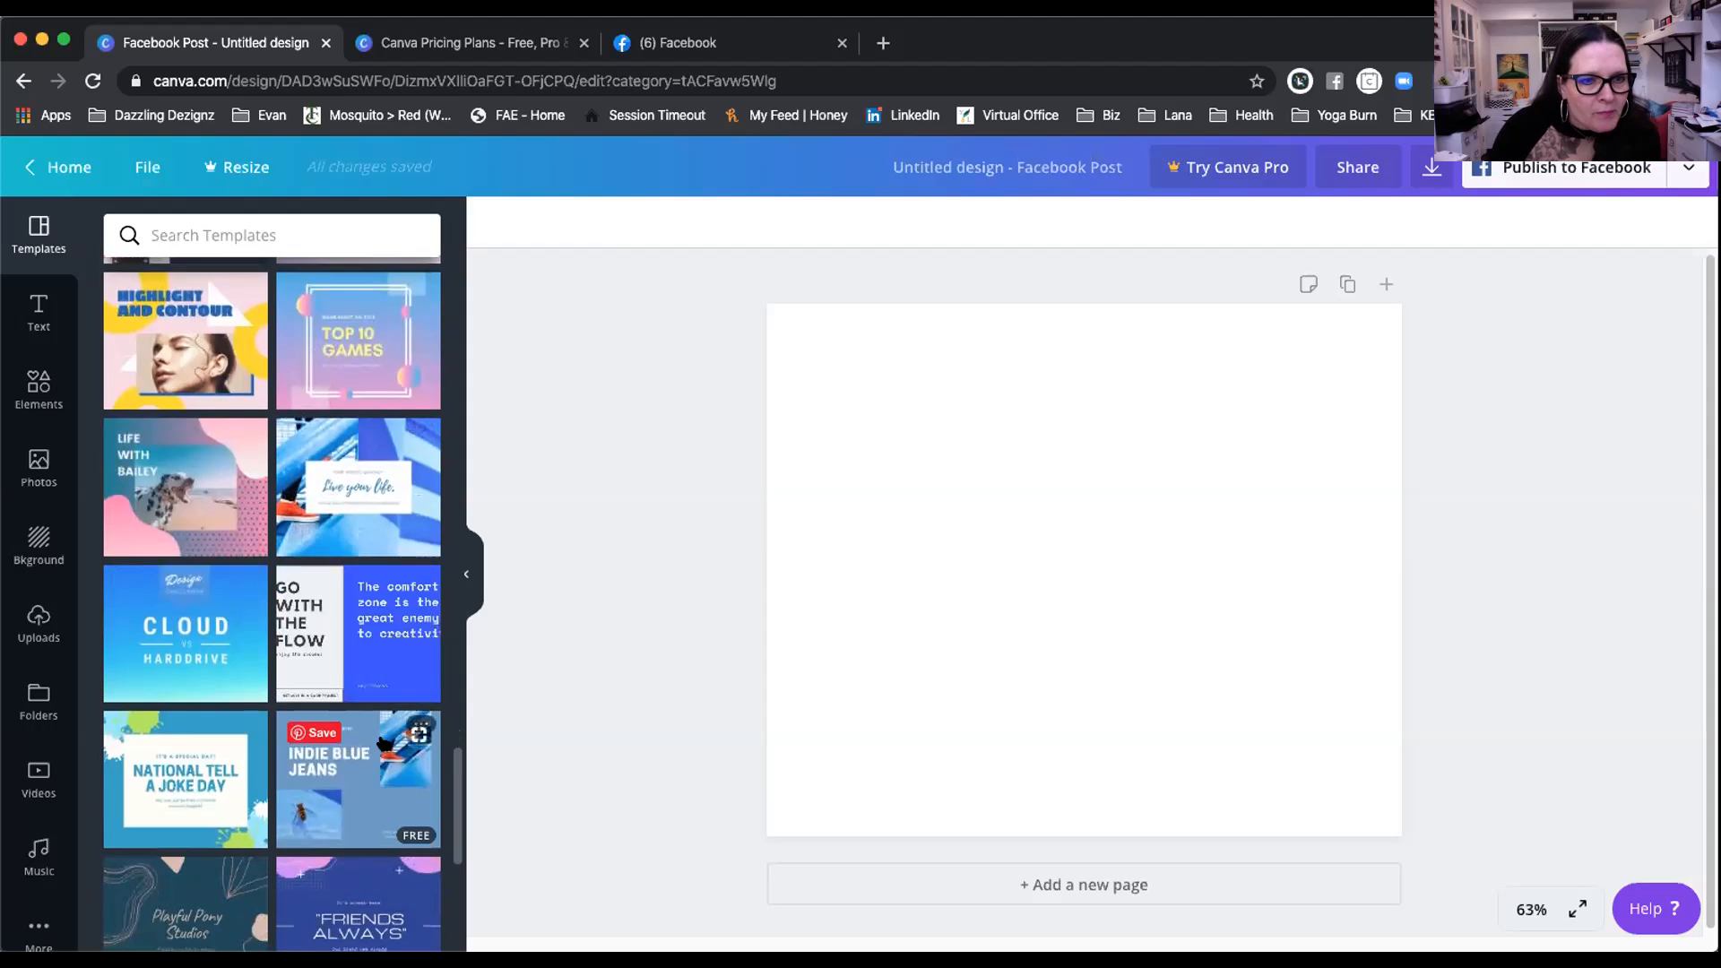
scroll(383, 743, down, 1)
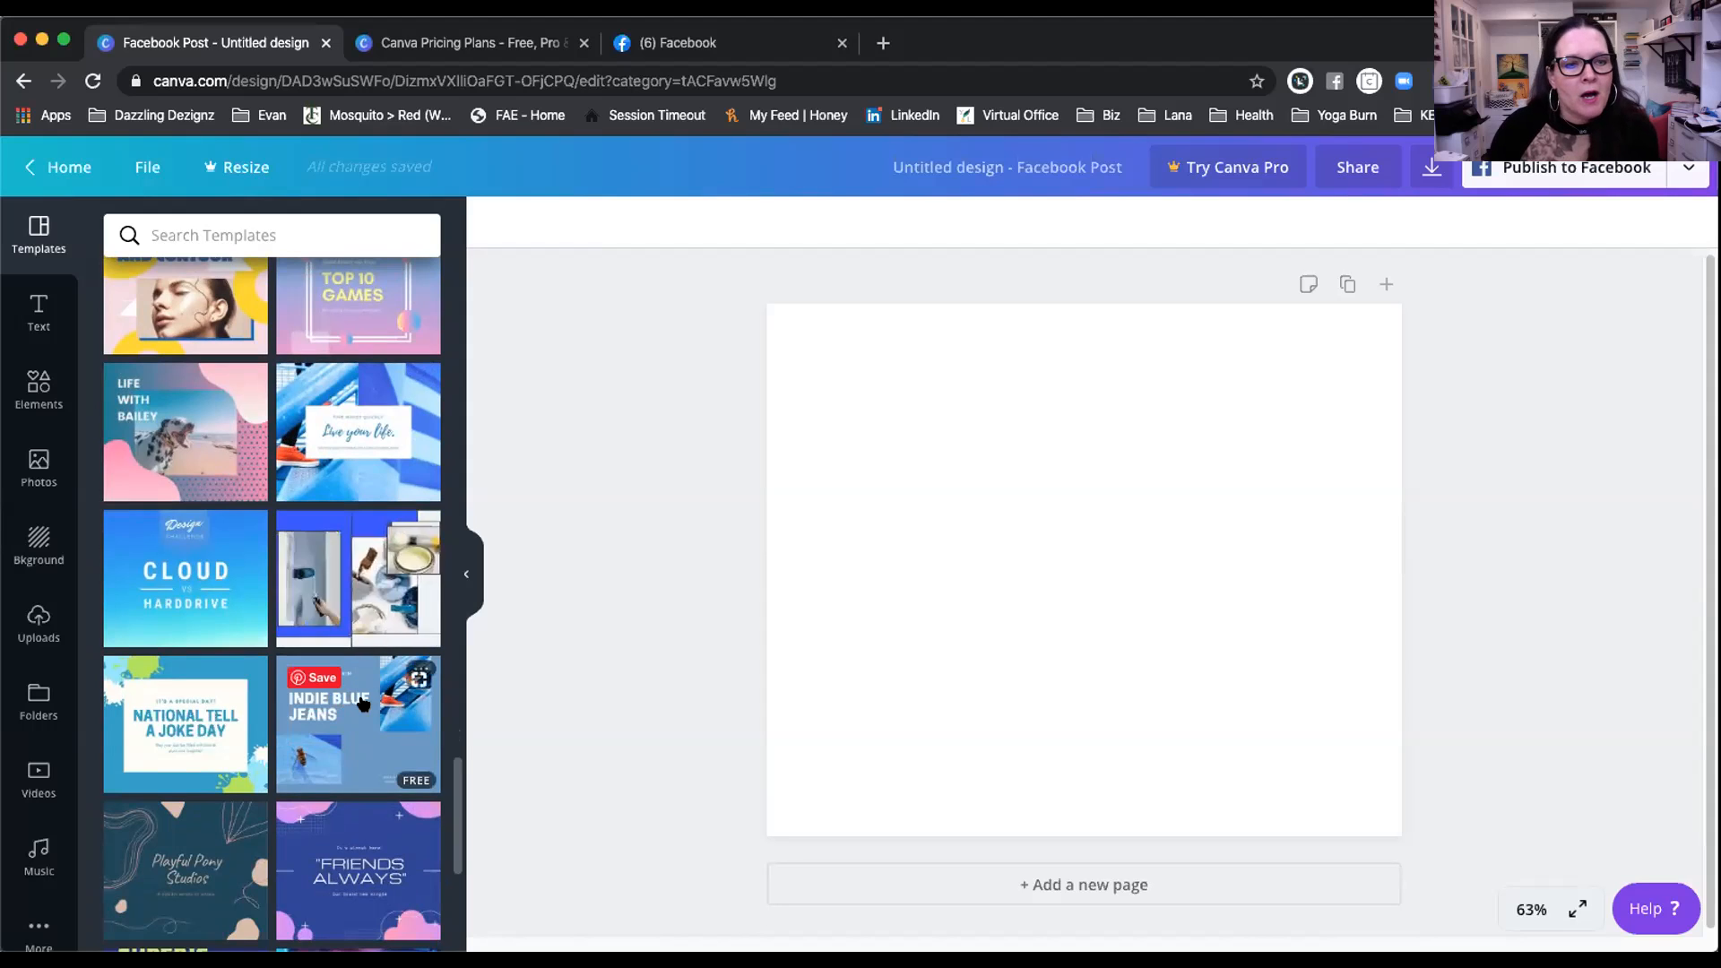
scroll(347, 611, down, 1)
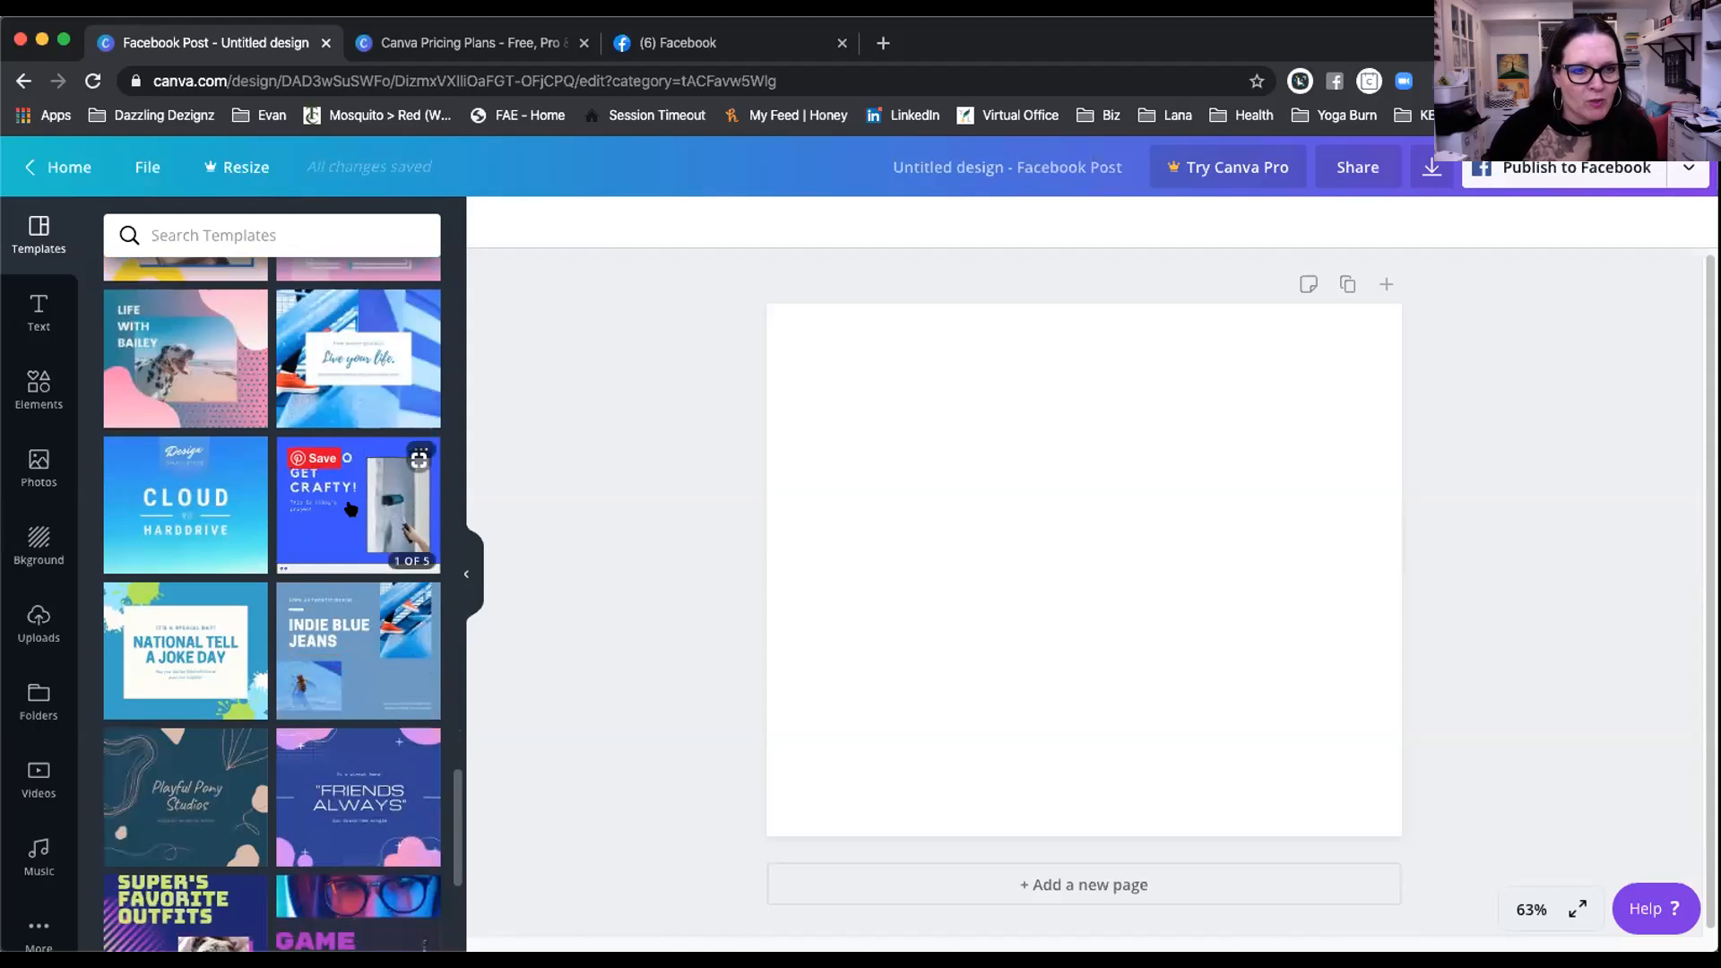
scroll(354, 587, down, 3)
scroll(349, 634, down, 4)
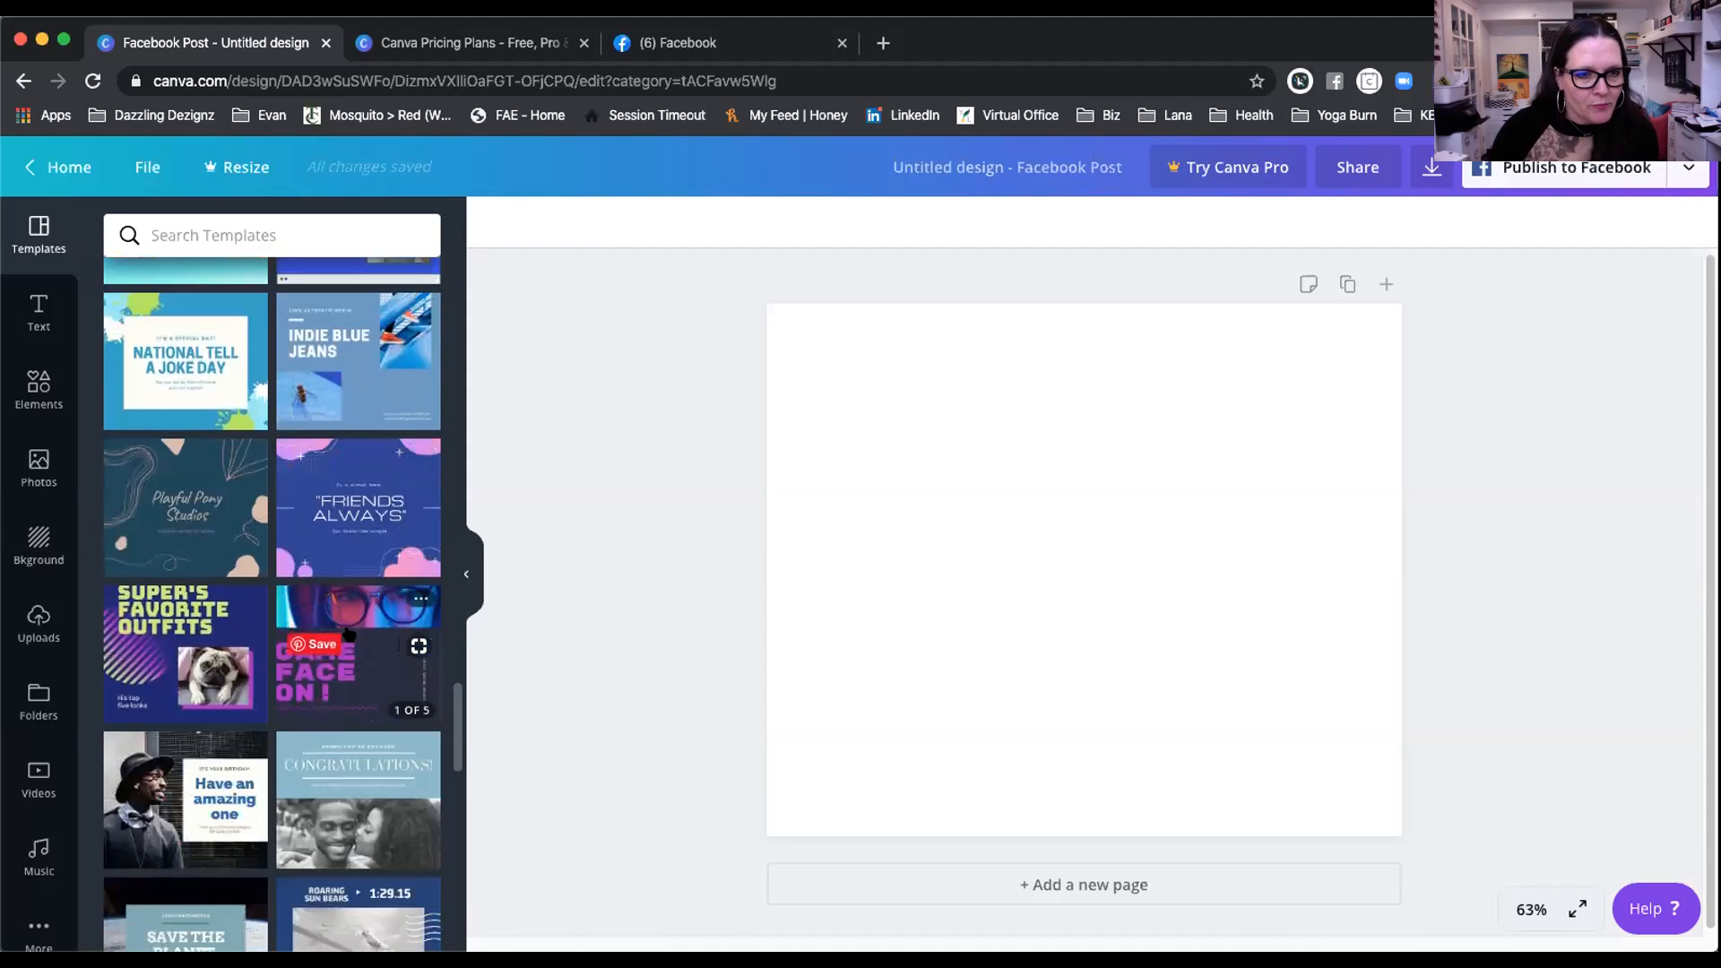
scroll(392, 674, down, 5)
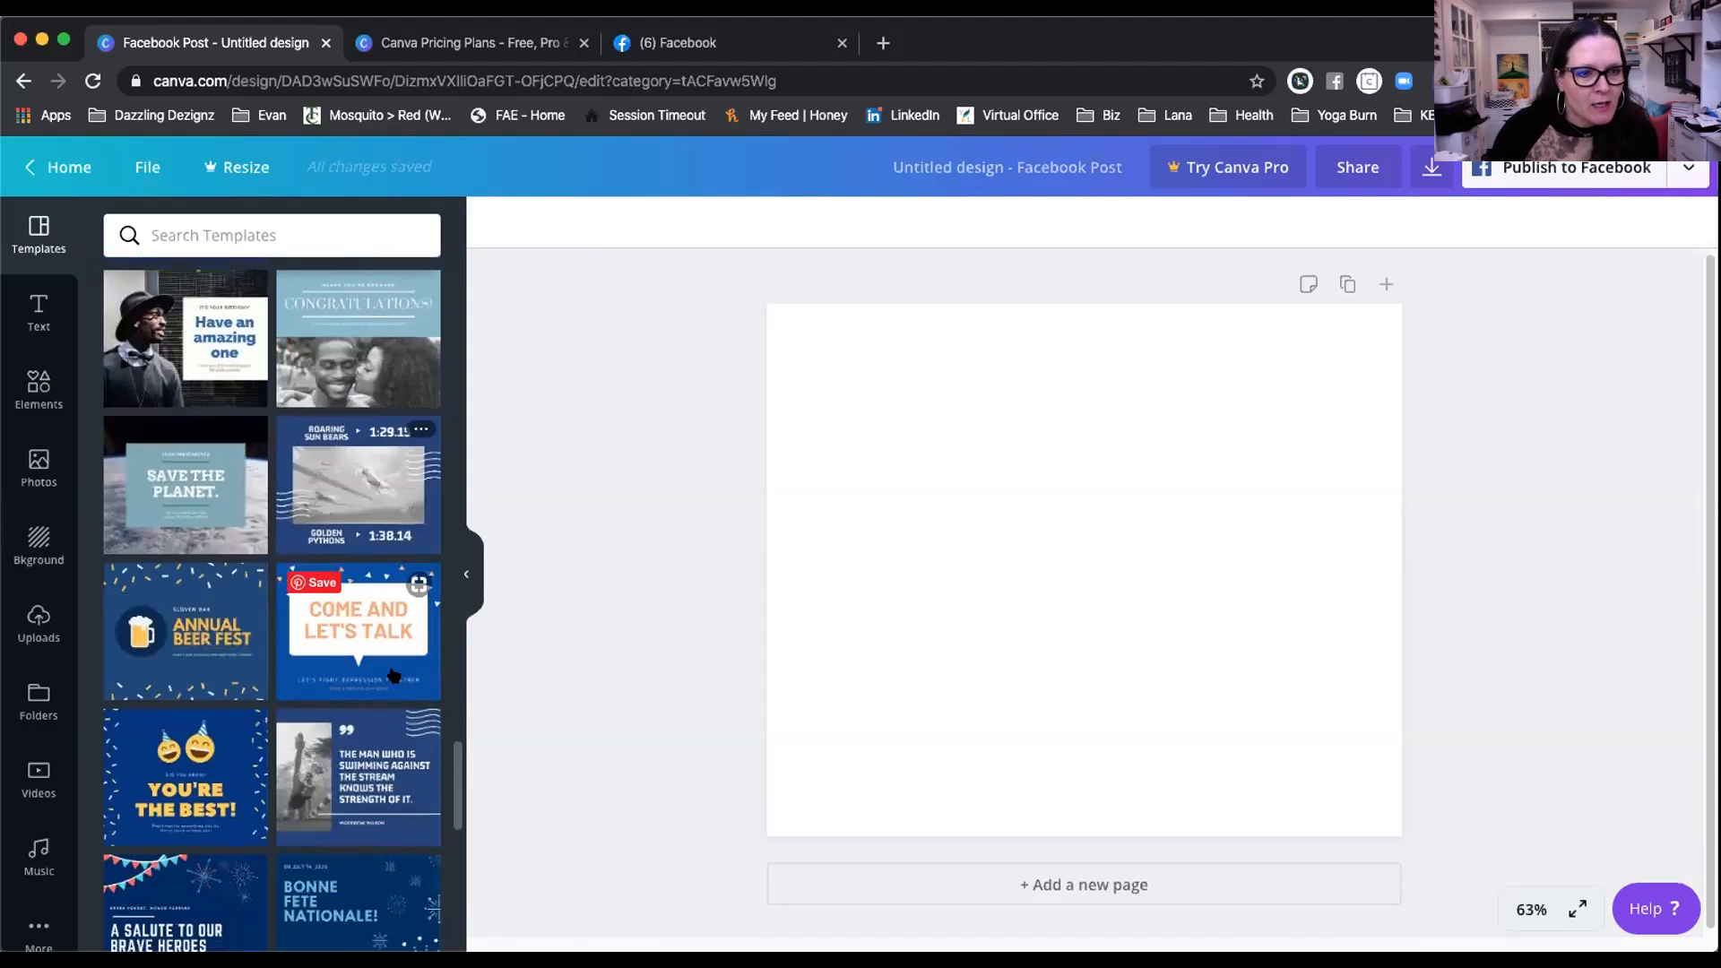
Step: Apply the 'Begin With Trend in Mind' template to the page and bring up the Photos library
scroll(386, 679, down, 2)
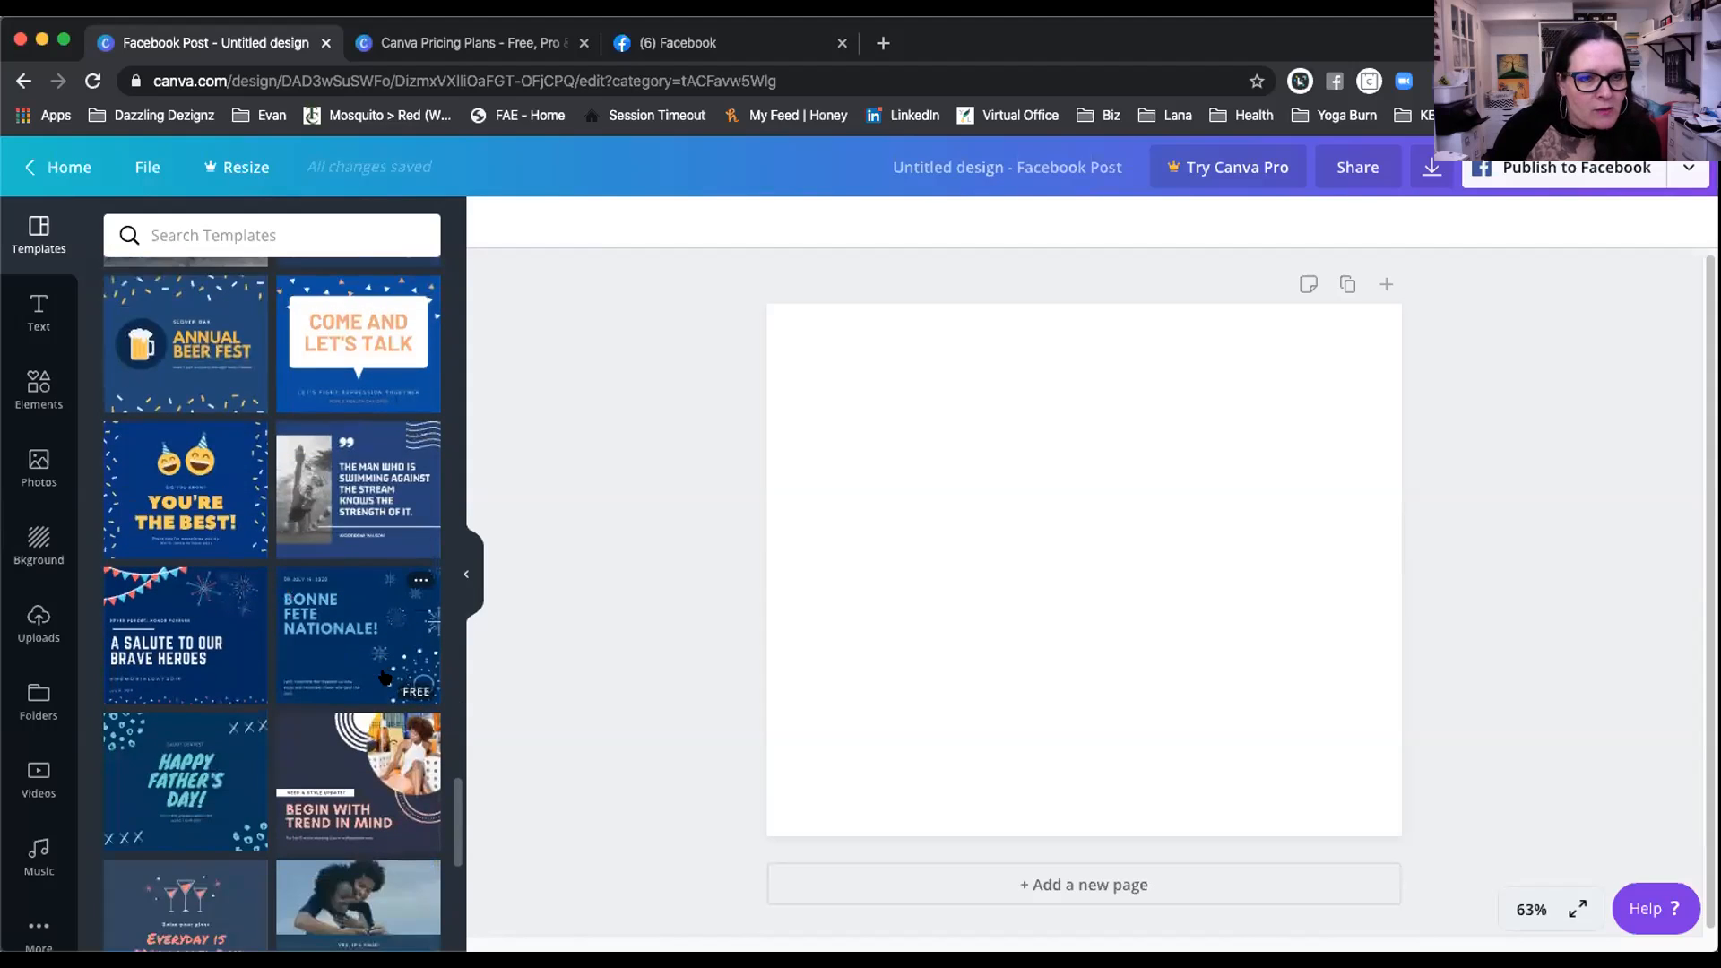
click(353, 688)
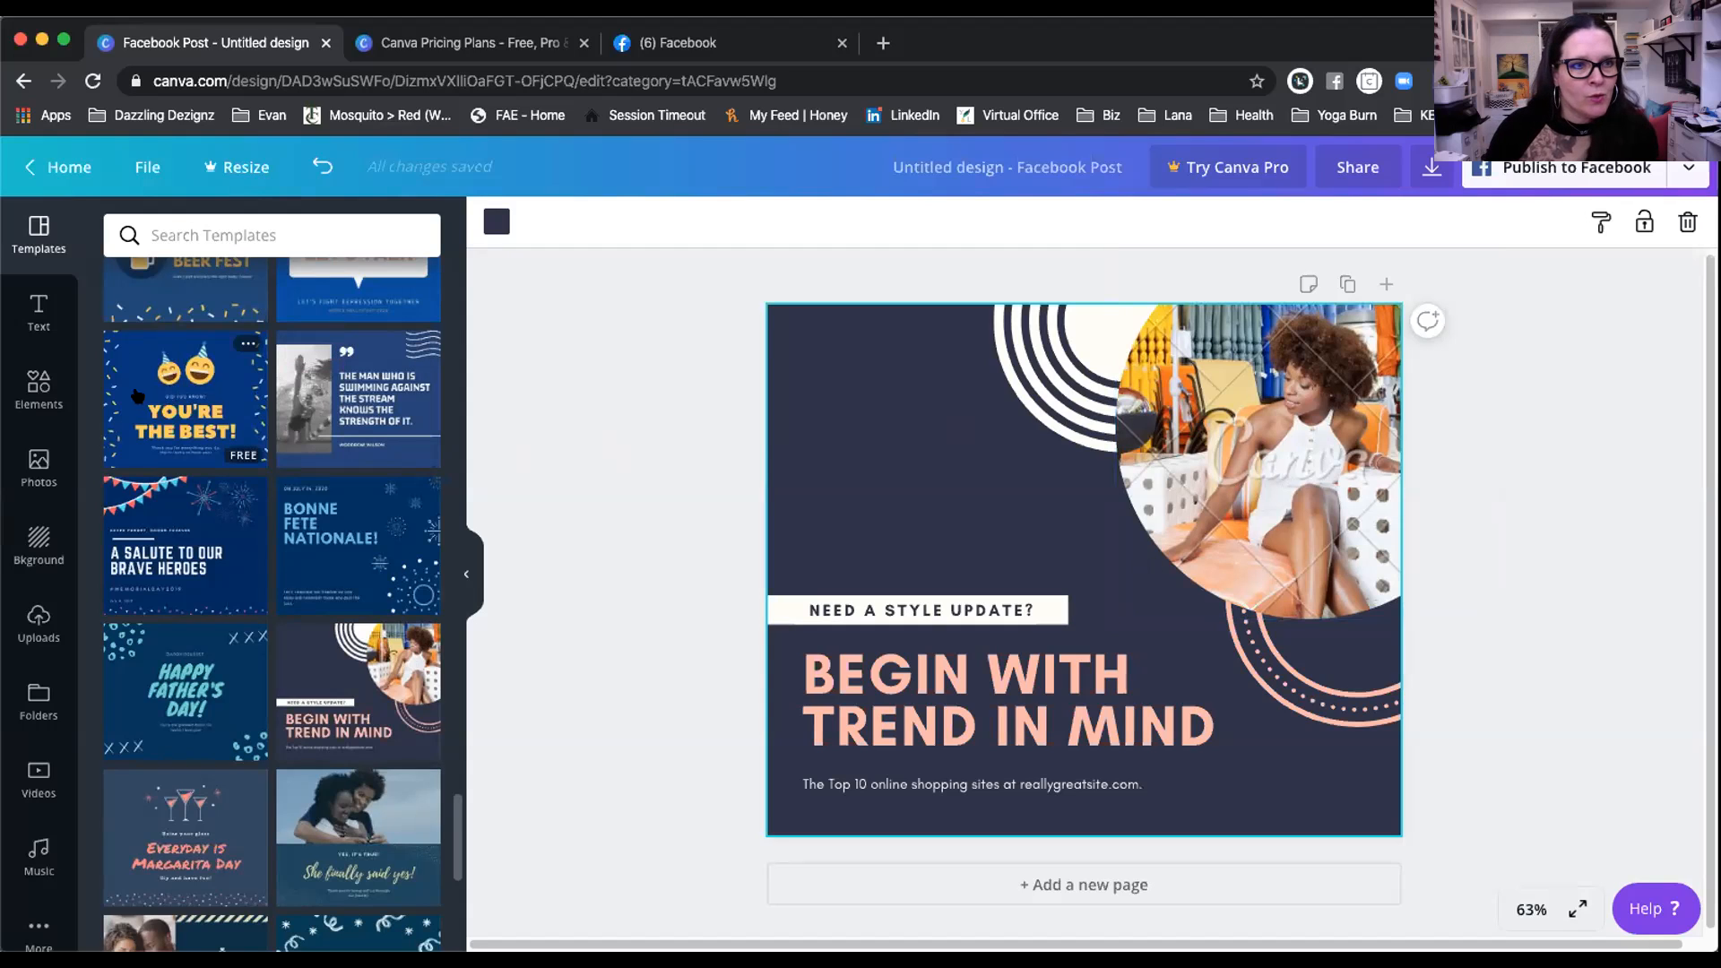
click(36, 468)
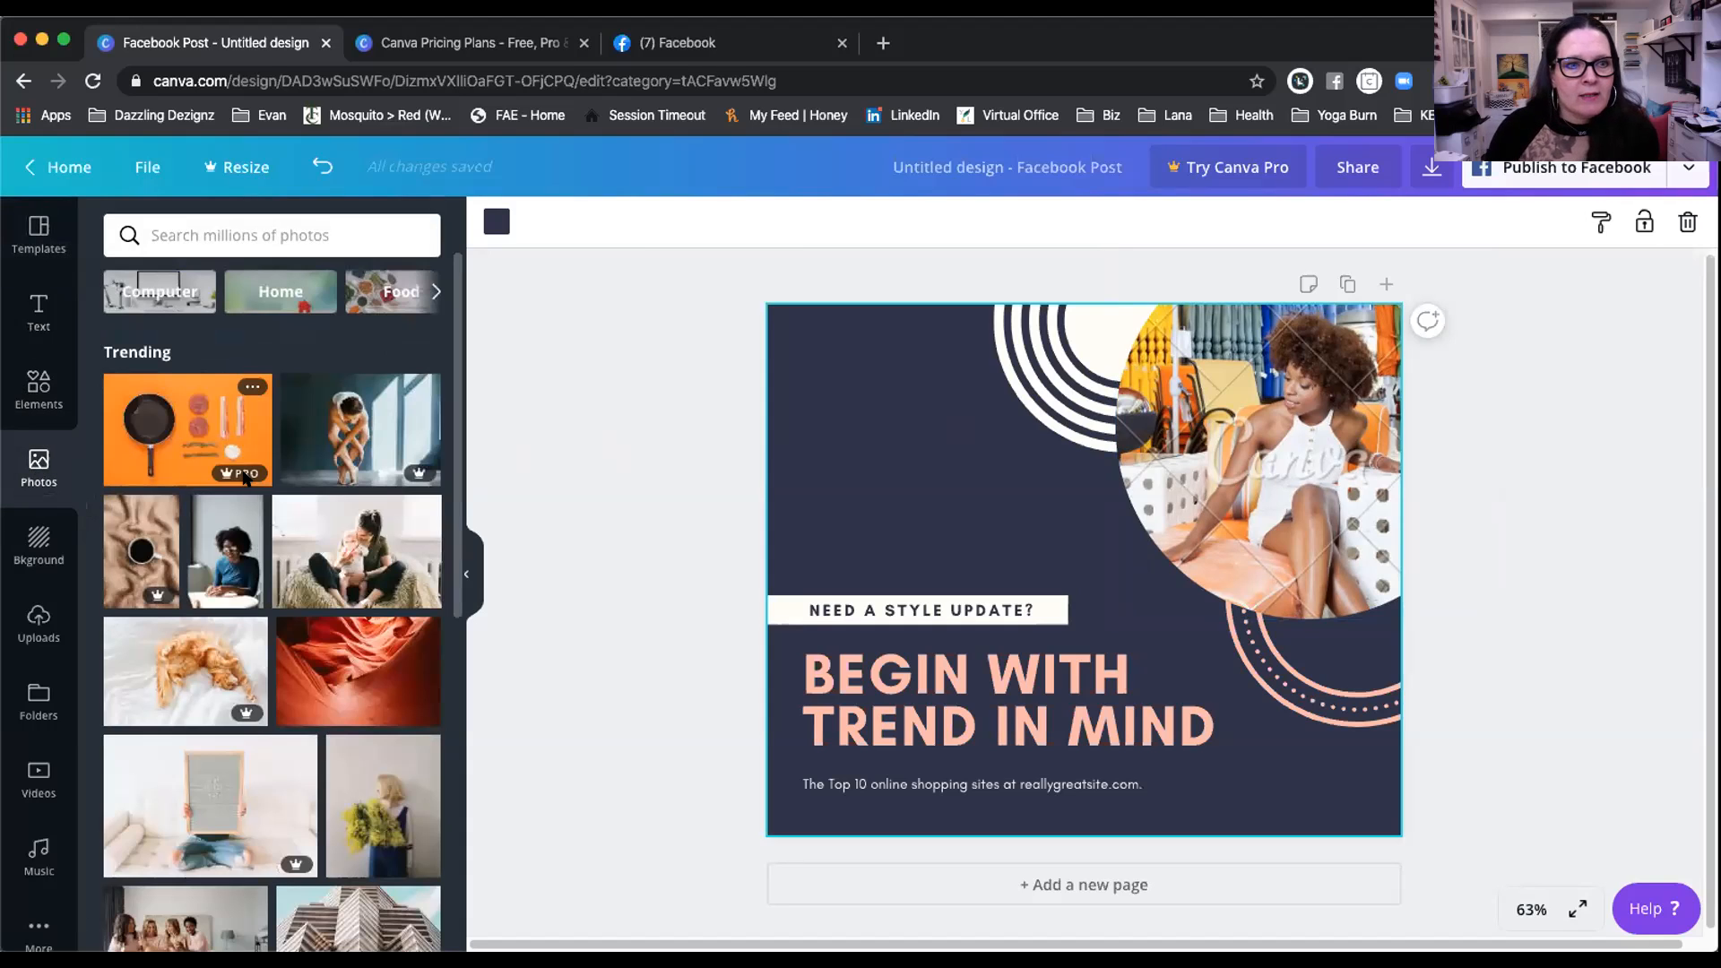
Step: Search Photos for 'smiling woman' and drop the pink-top result into the template's circle
mouse_move(242, 480)
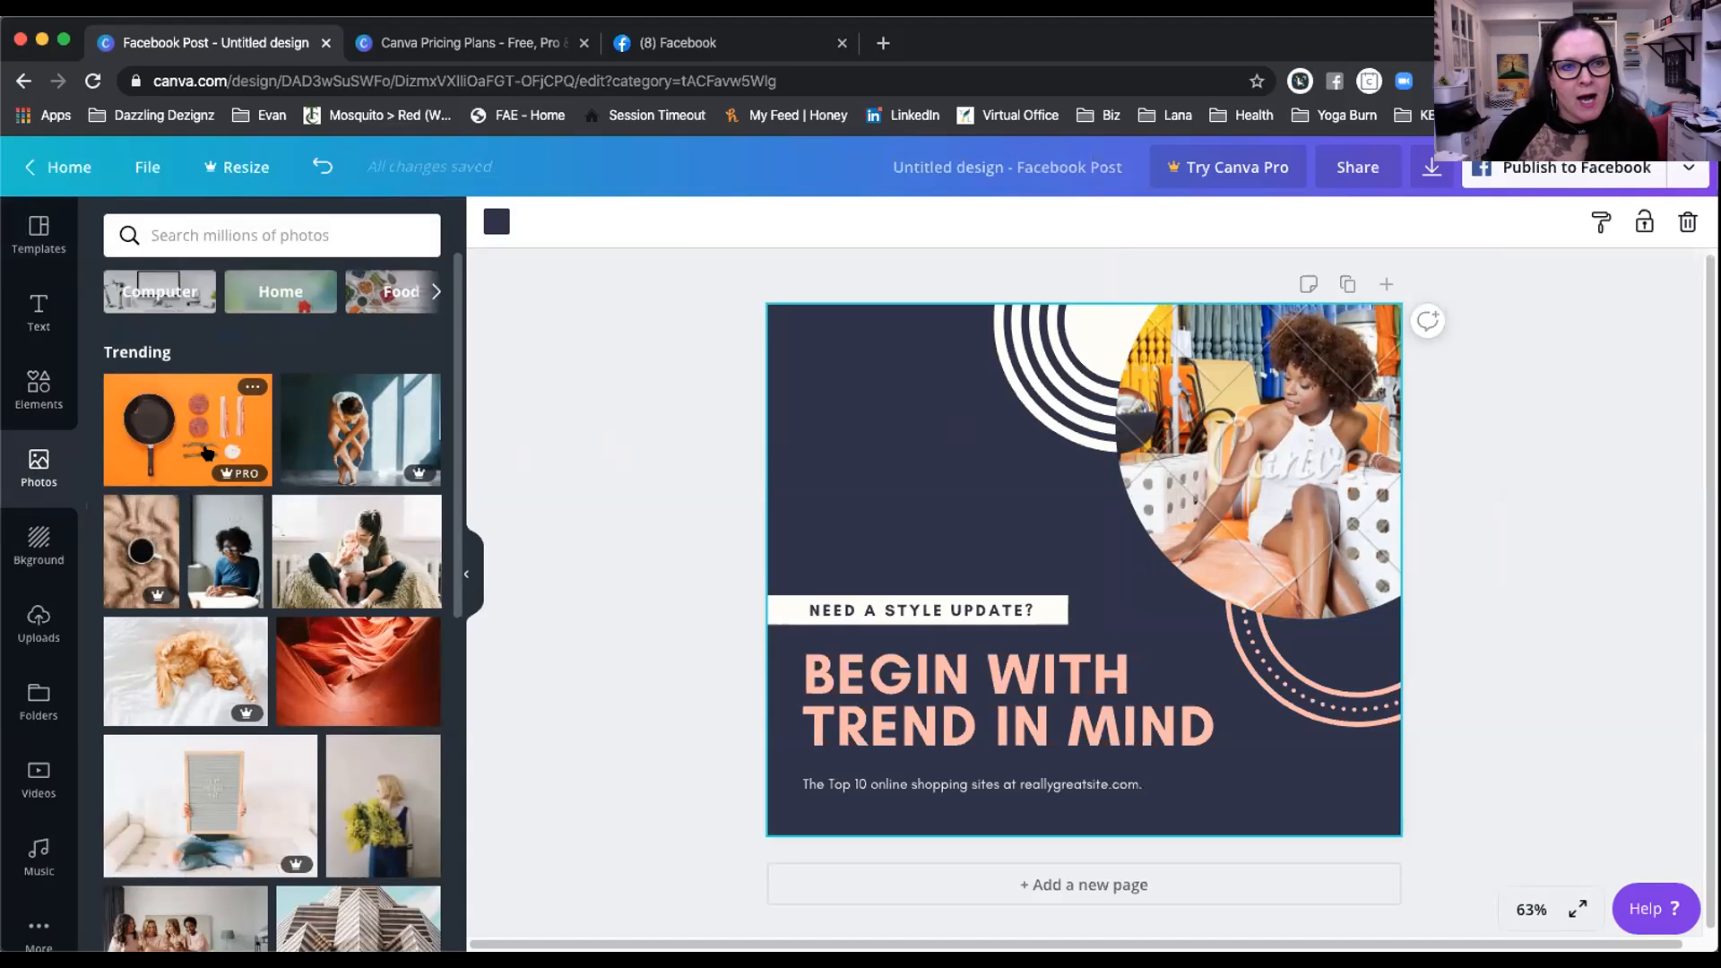
mouse_move(395, 477)
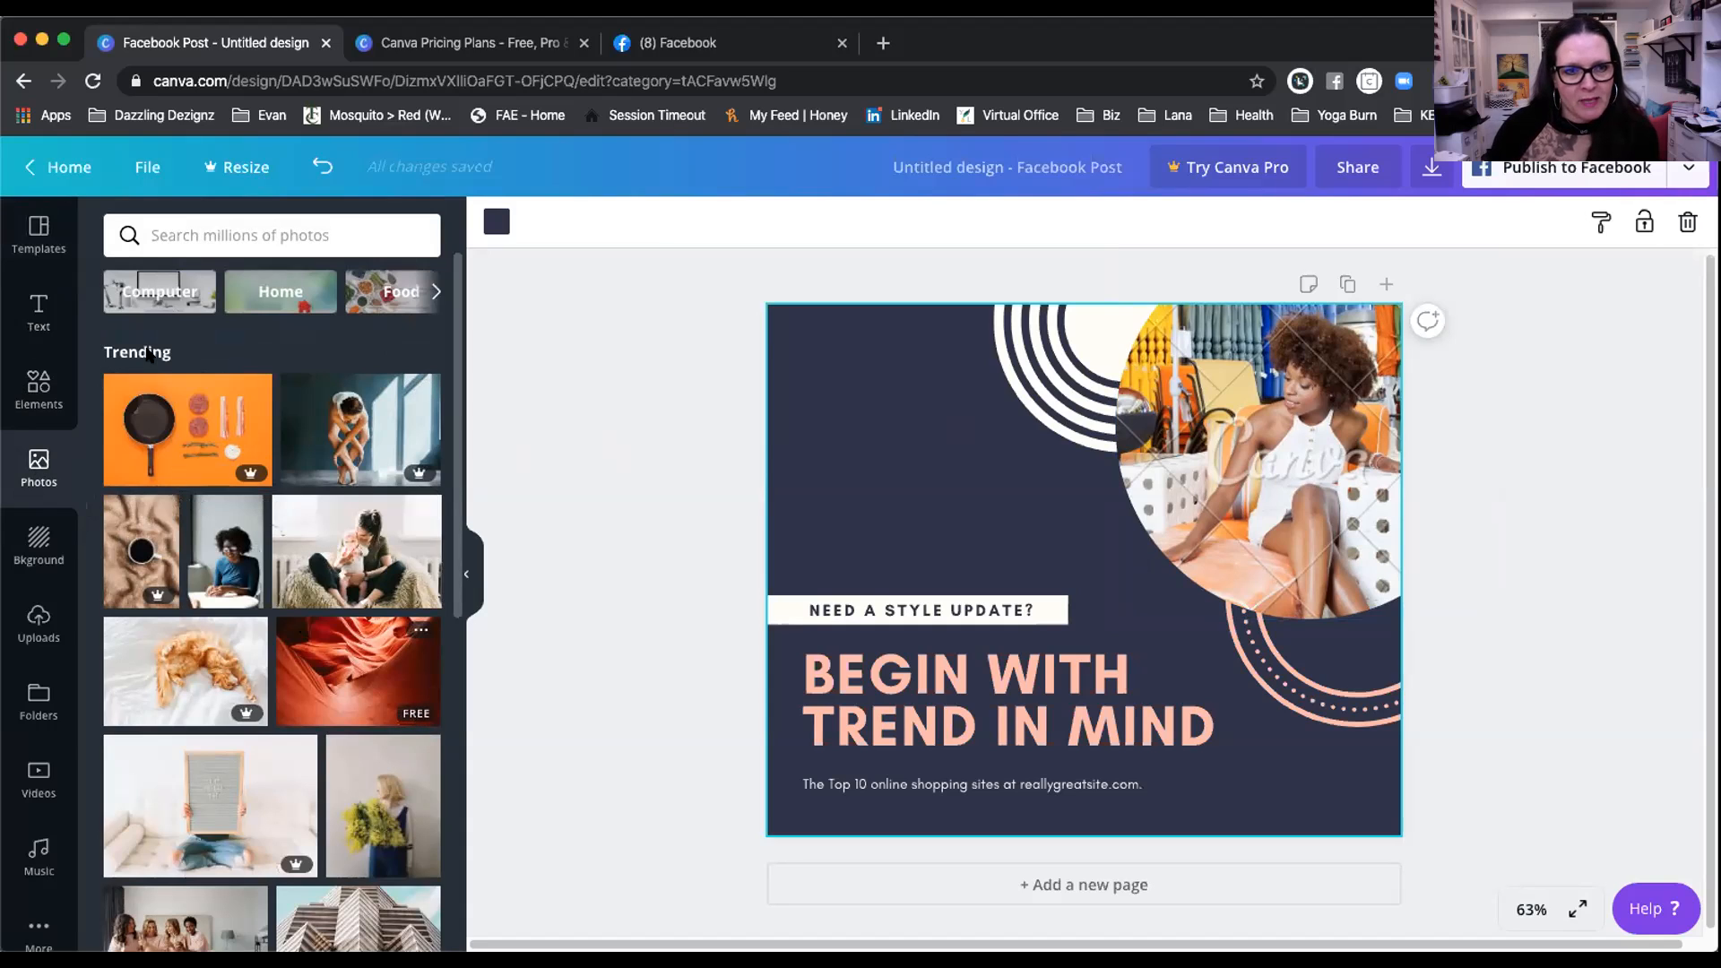
click(181, 227)
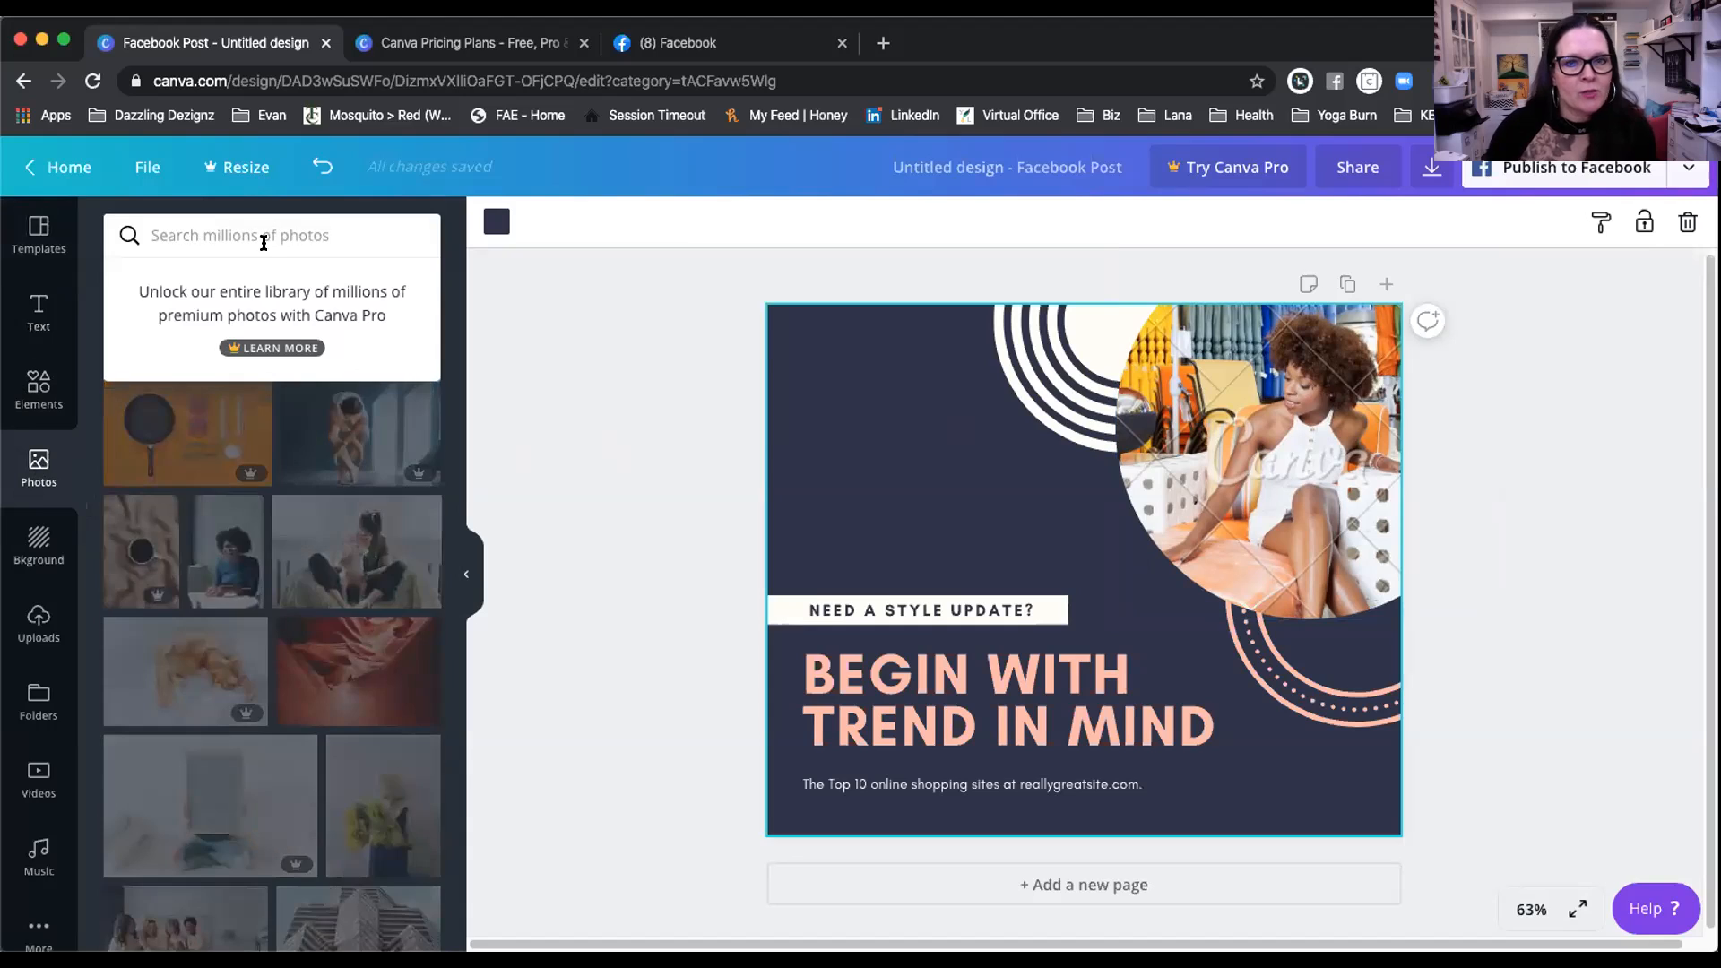
text(smiling woman)
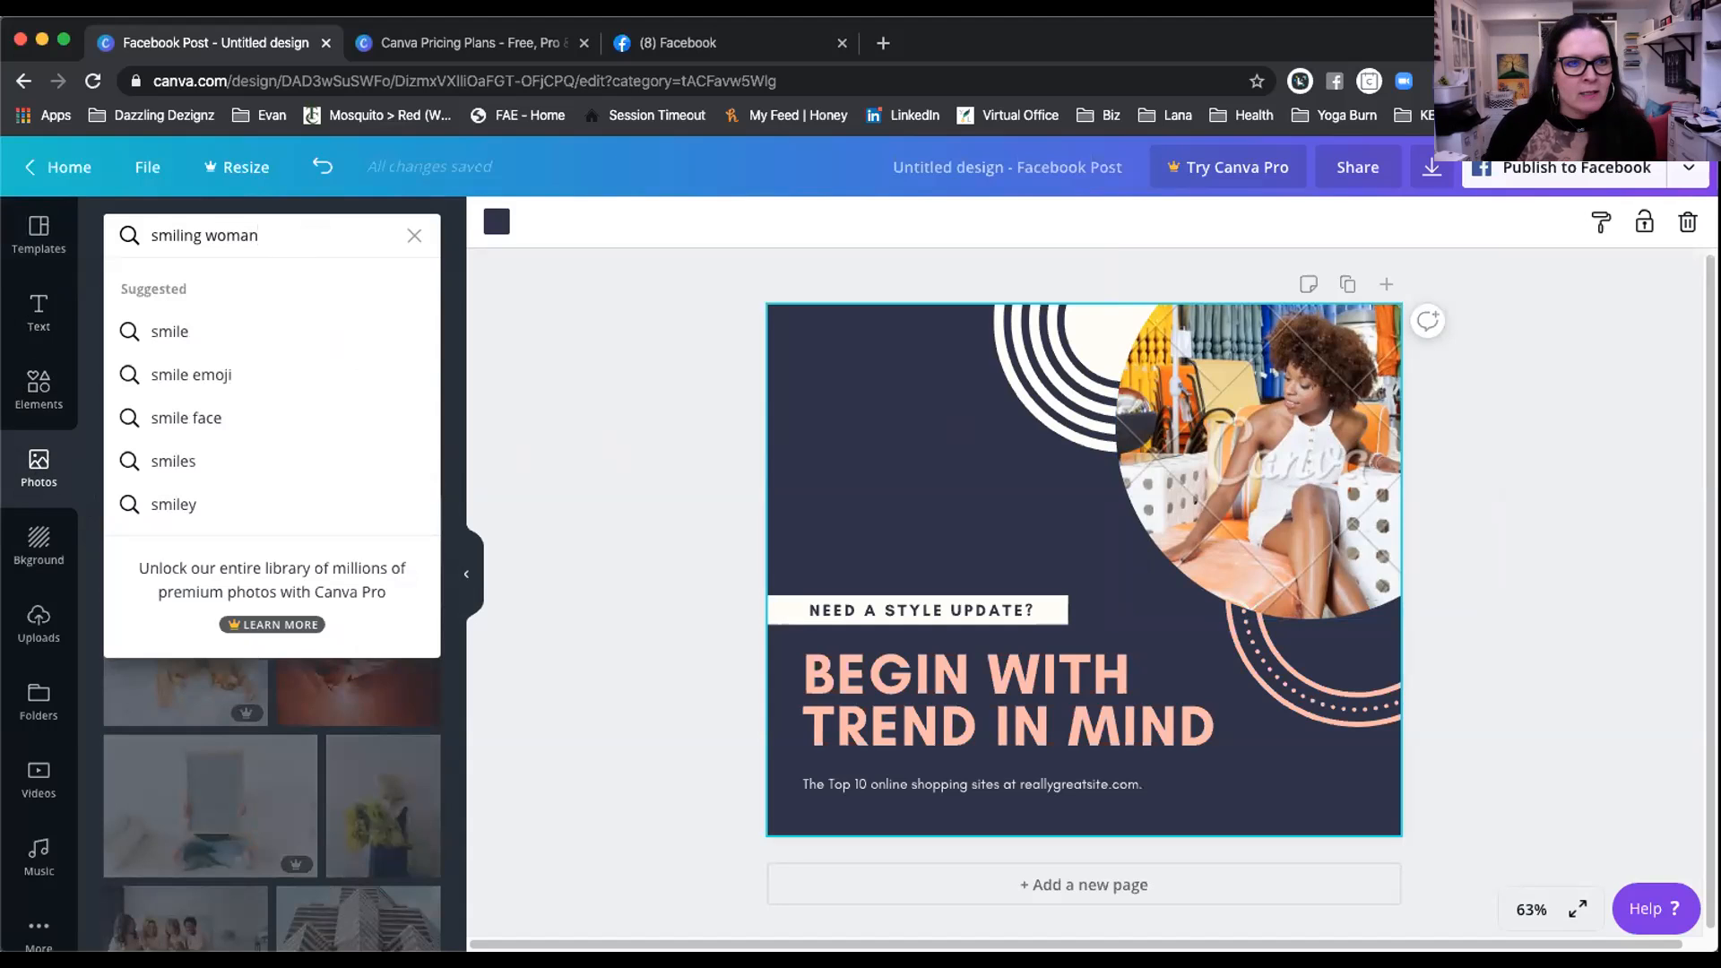
key(Return)
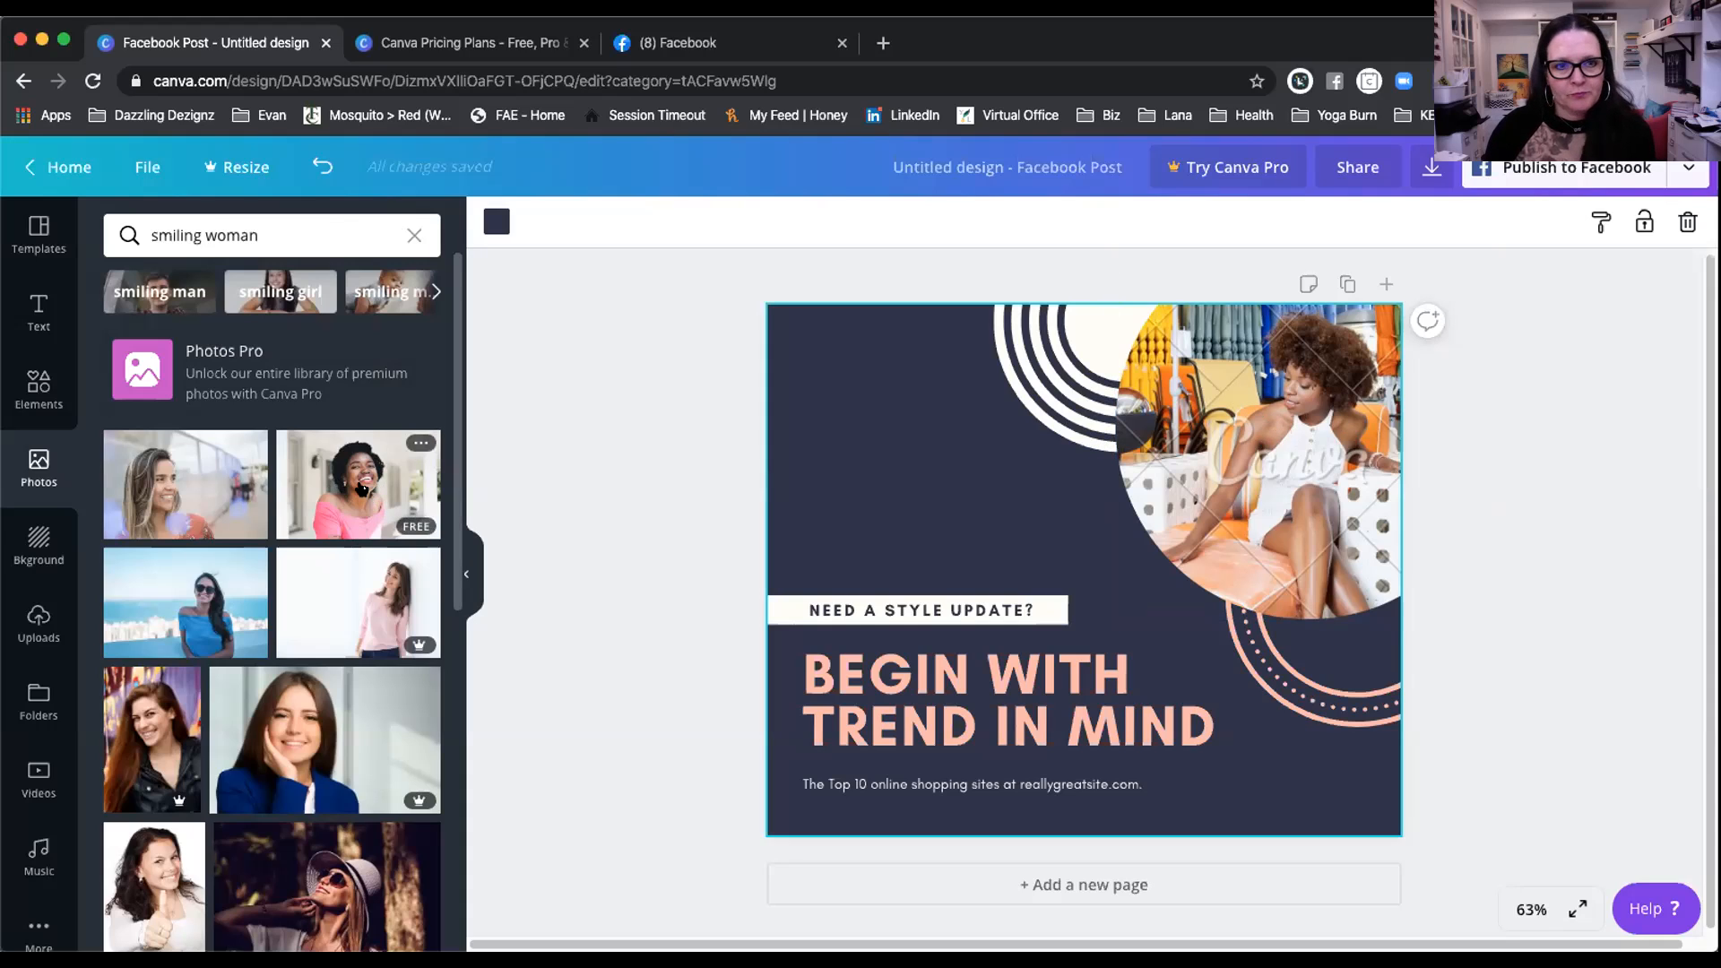
drag(358, 487, 1258, 422)
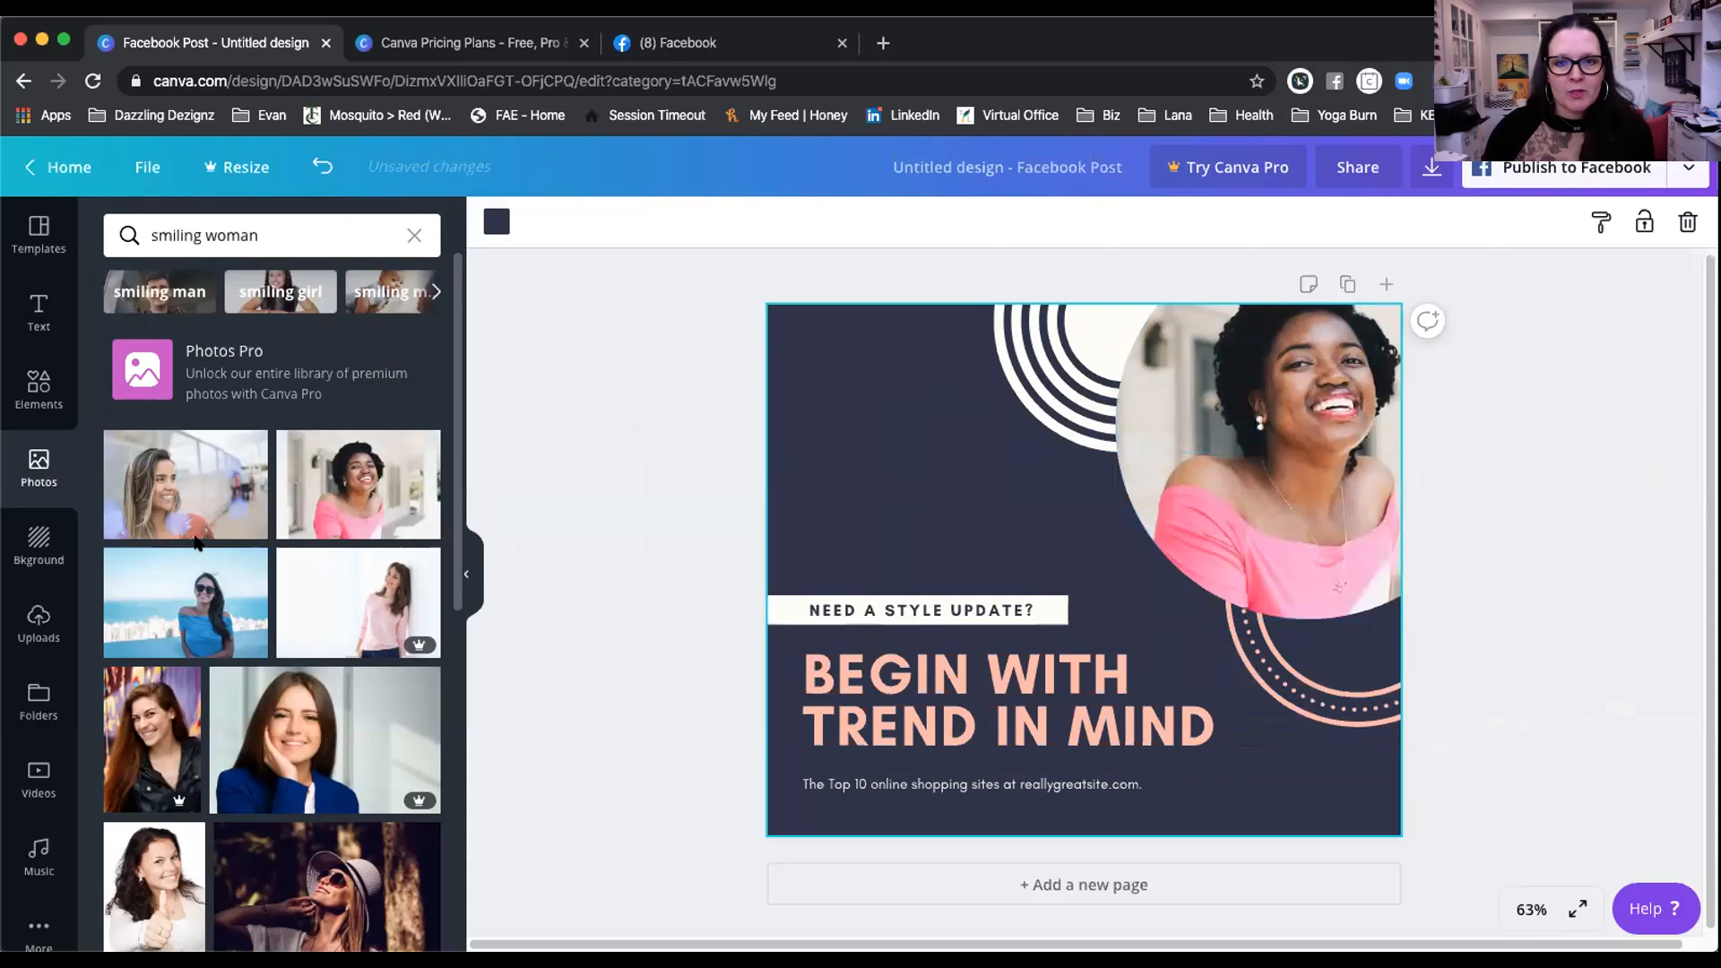
click(34, 392)
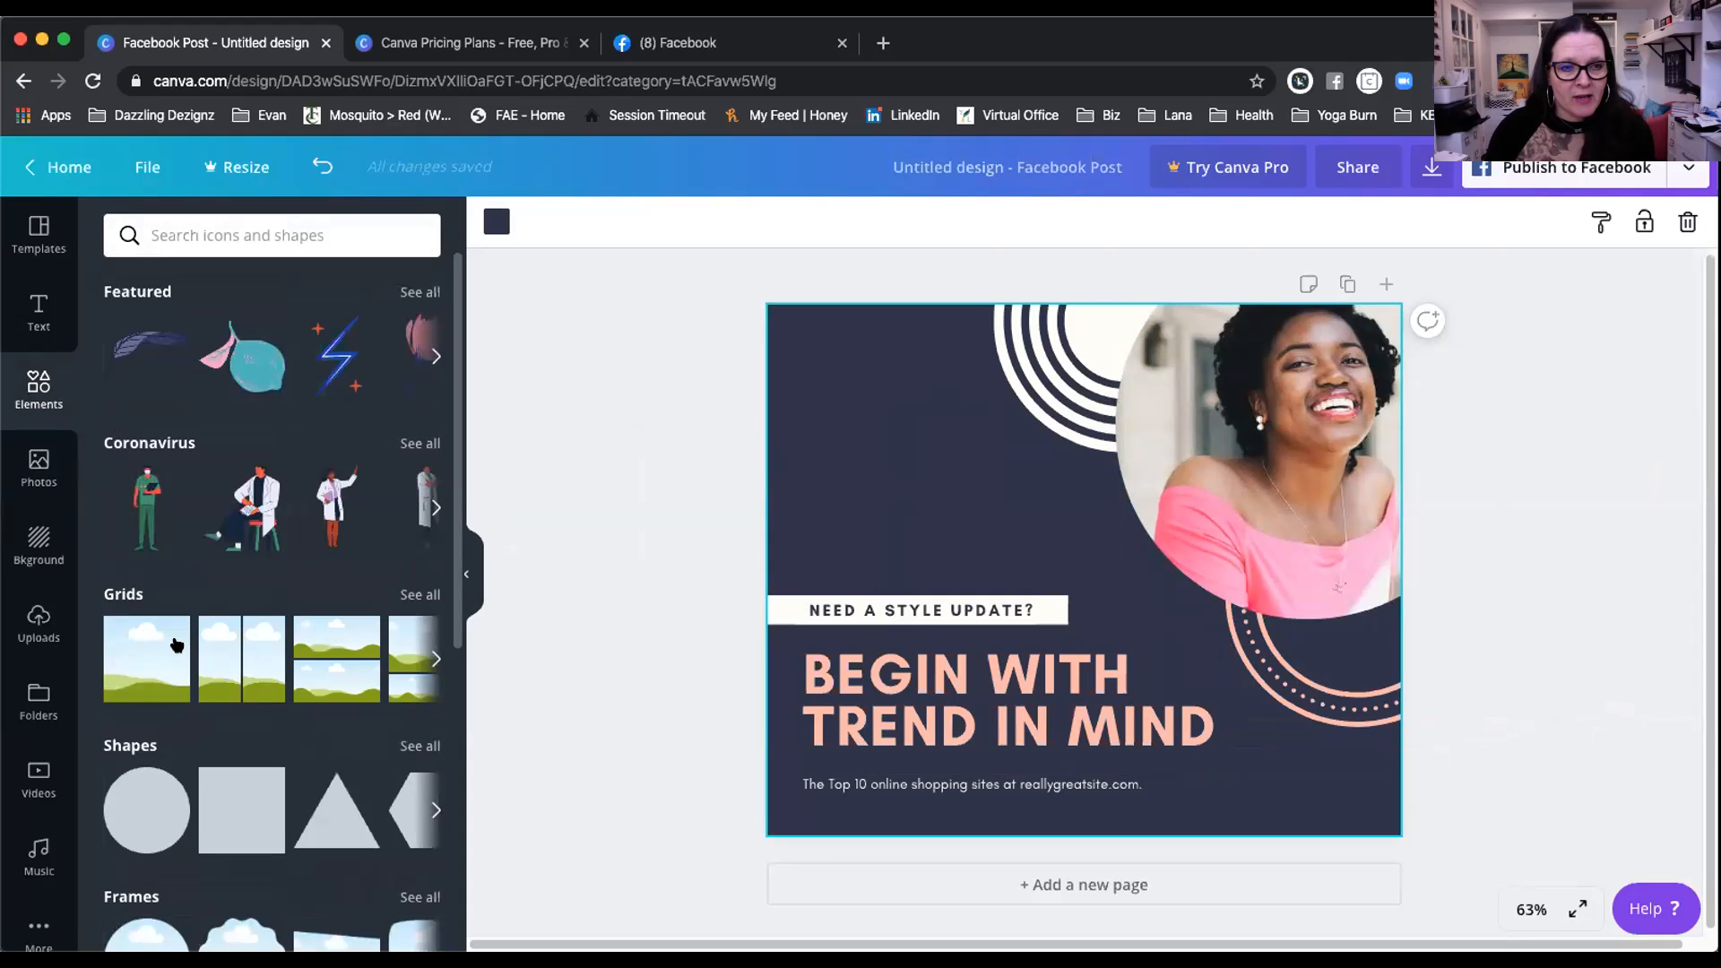
Step: Adjust the crop of the circular portrait photo and finish cropping
scroll(261, 652, right, 5)
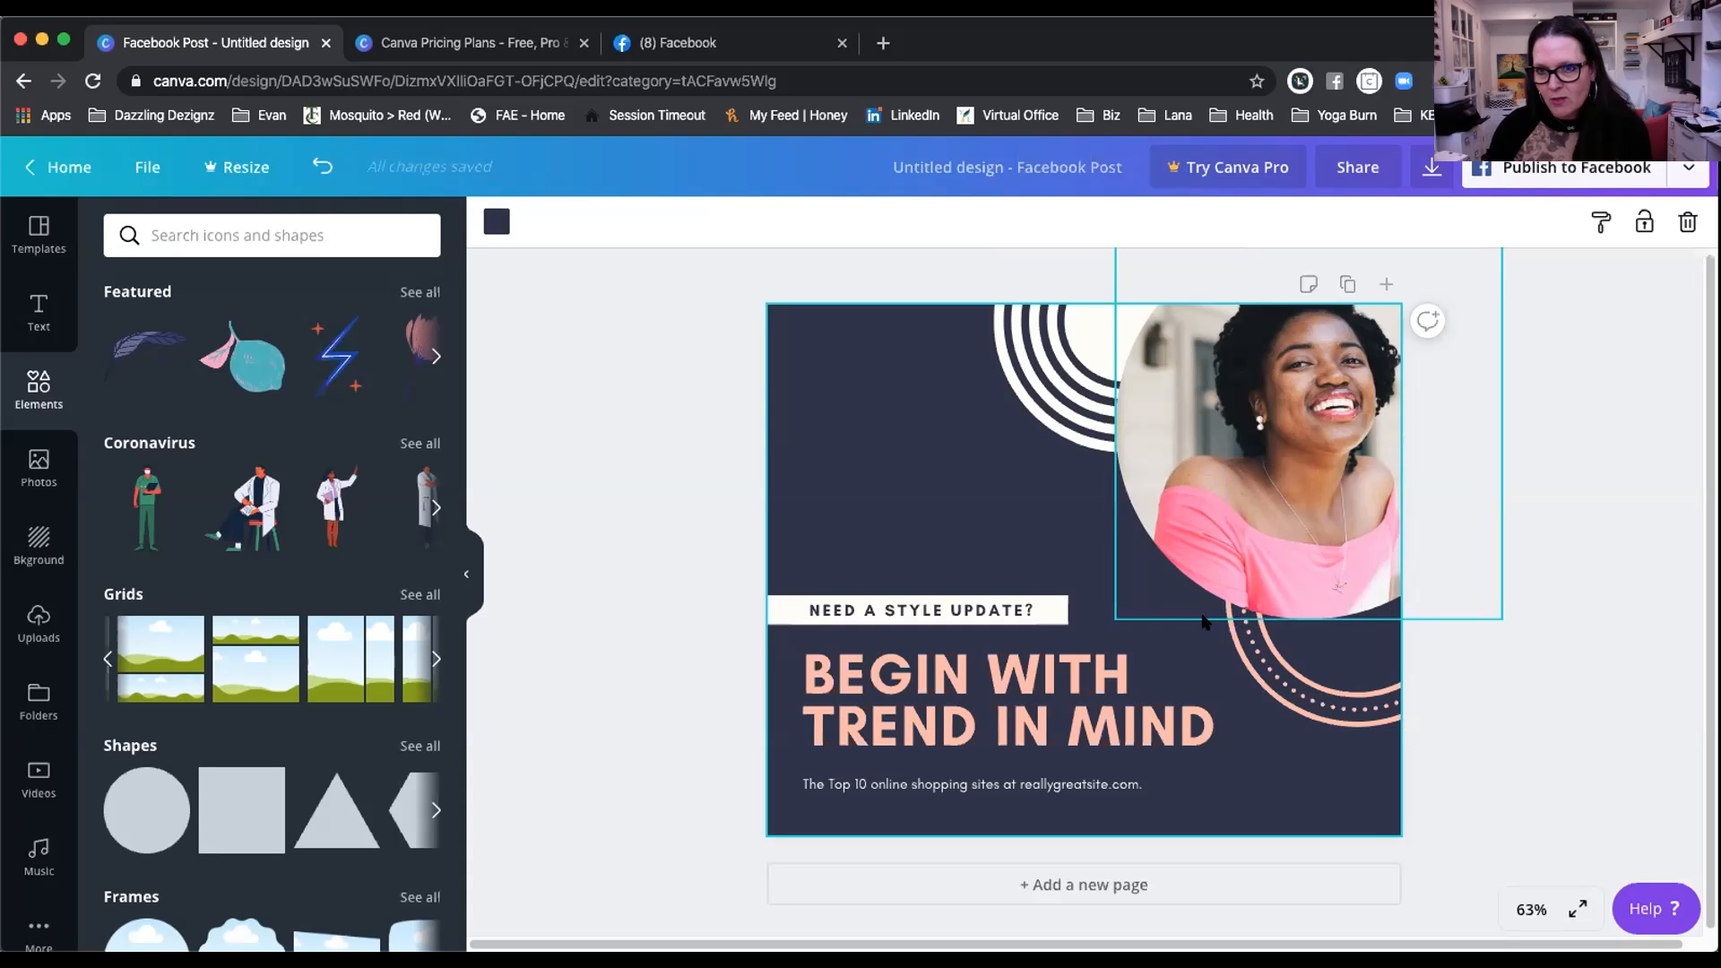
click(1238, 491)
double_click(1237, 485)
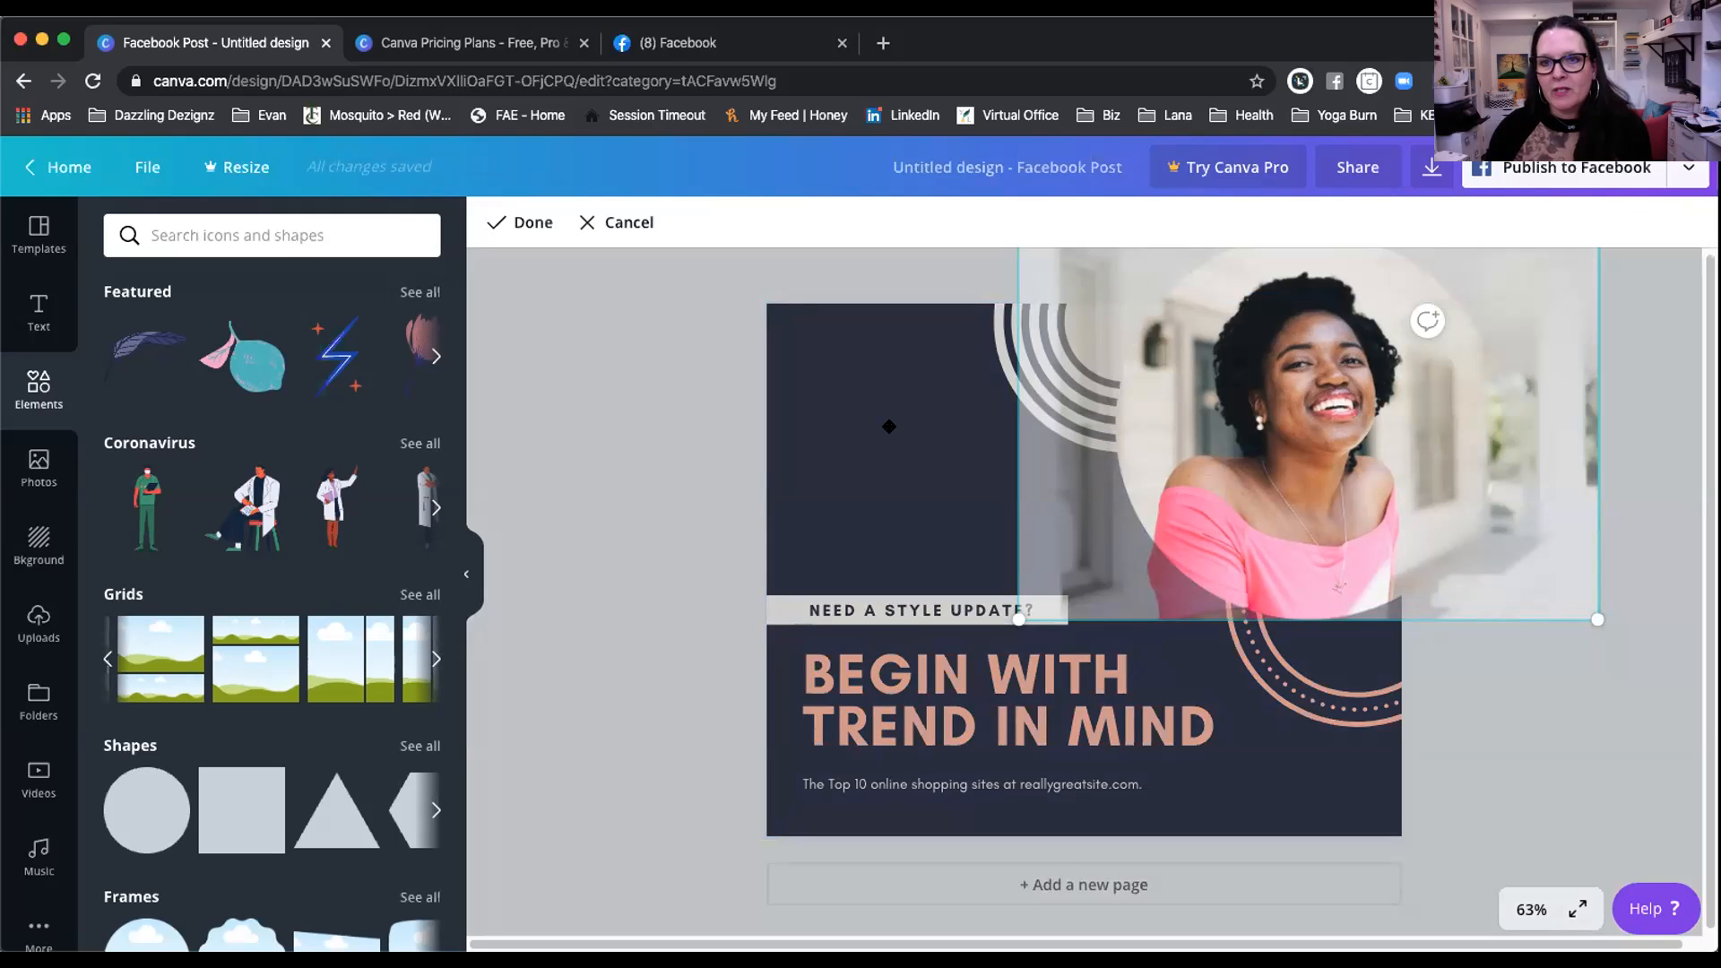
click(537, 396)
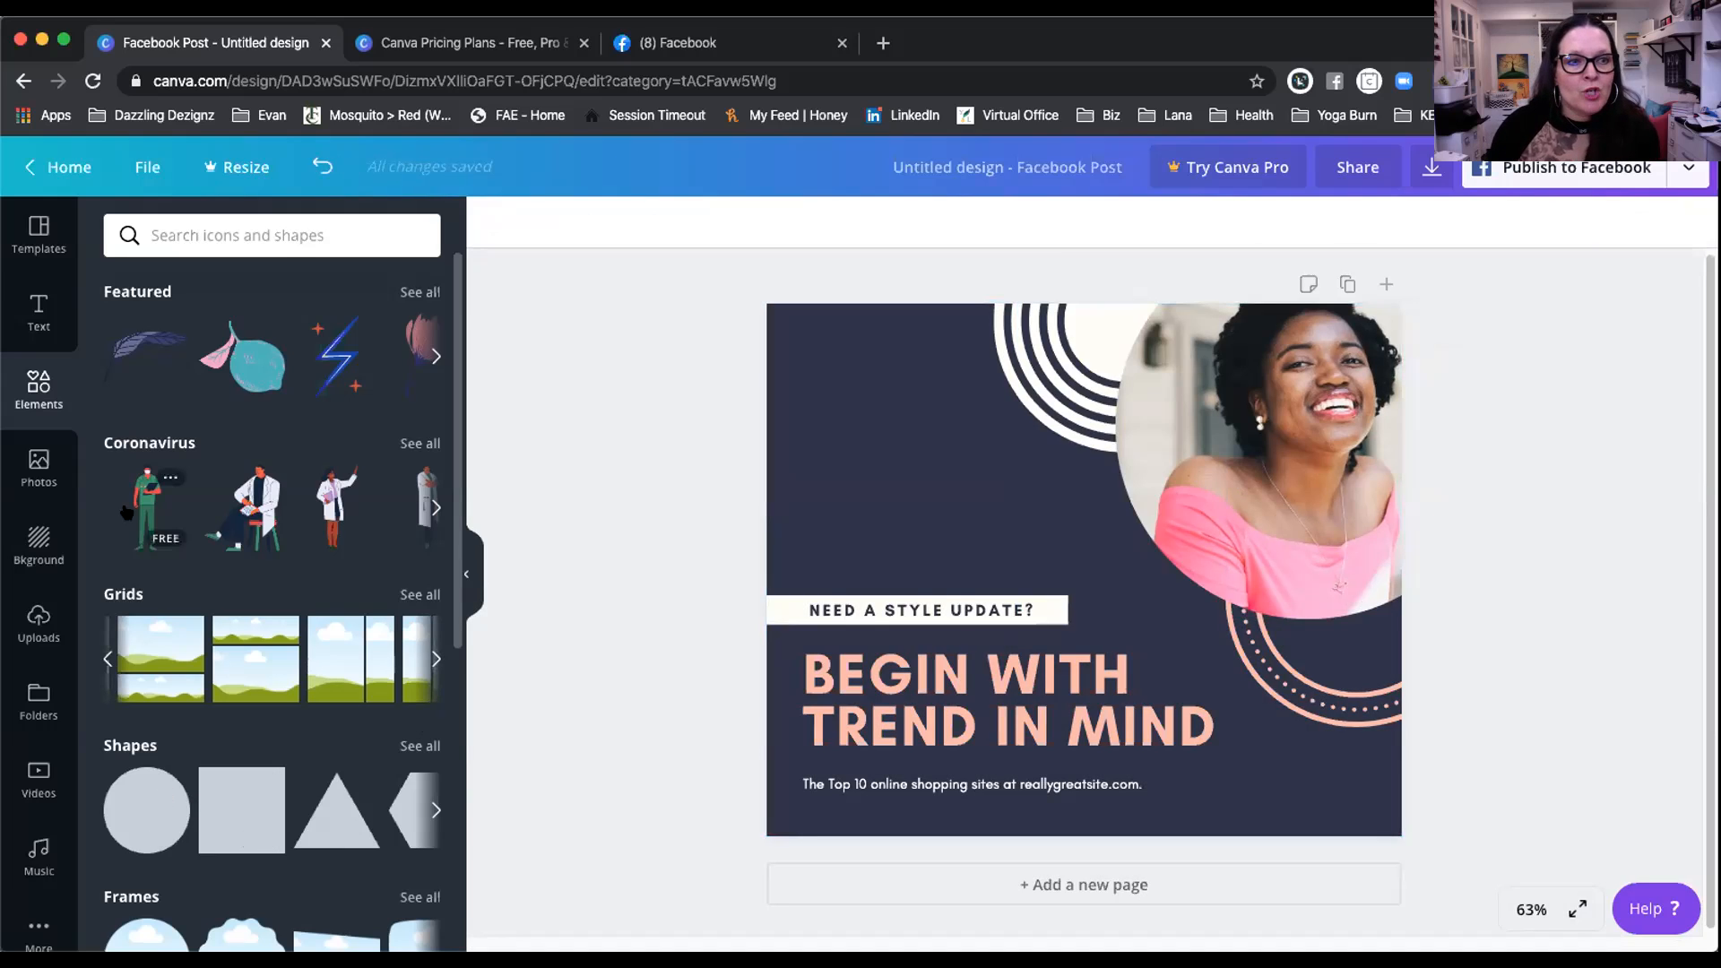
Step: Add the first 'smiling woman' stock photo to the design, then delete it
click(43, 459)
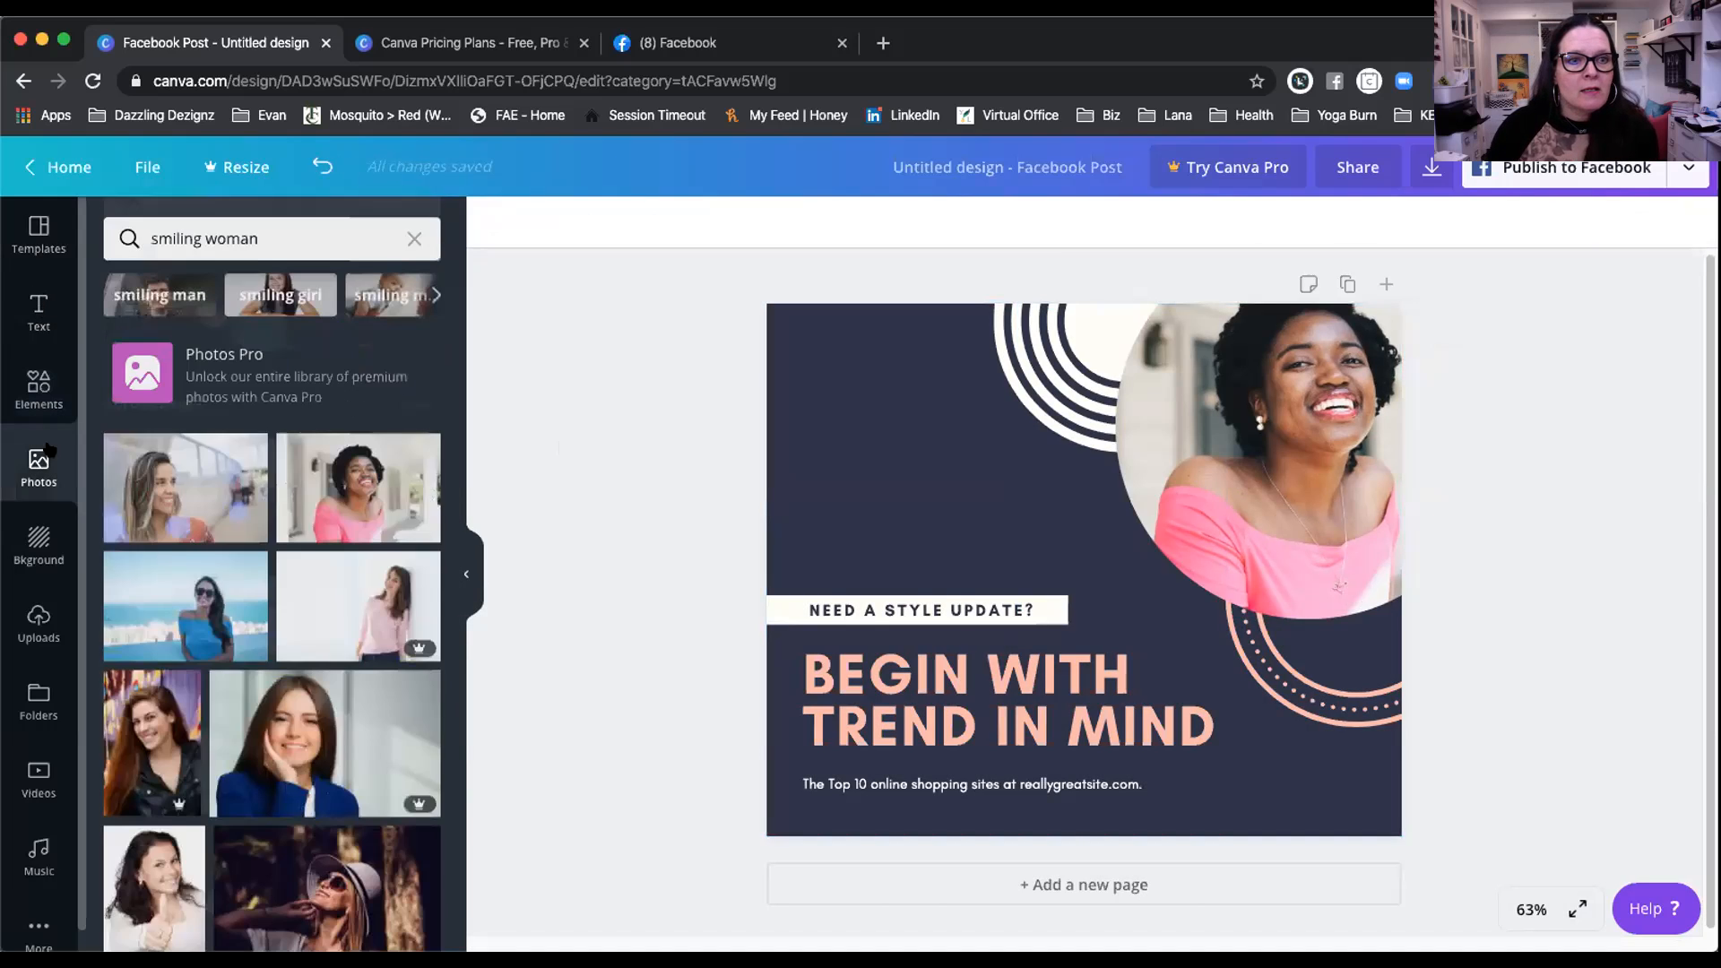
click(178, 482)
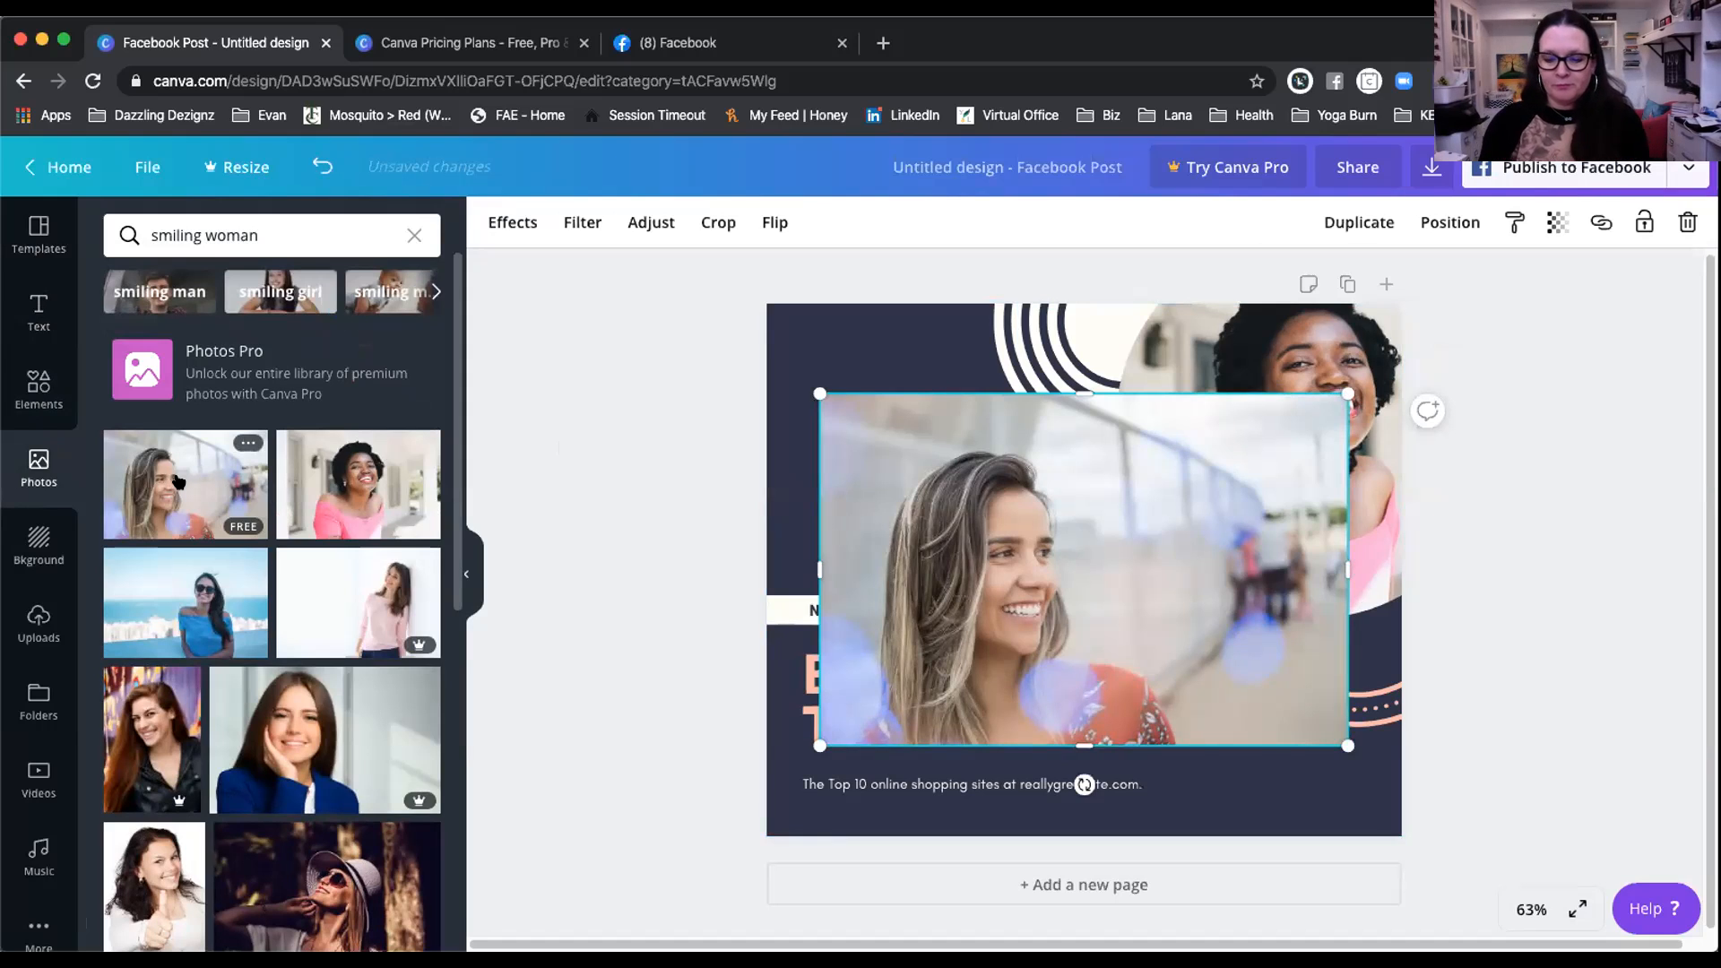
key(Delete)
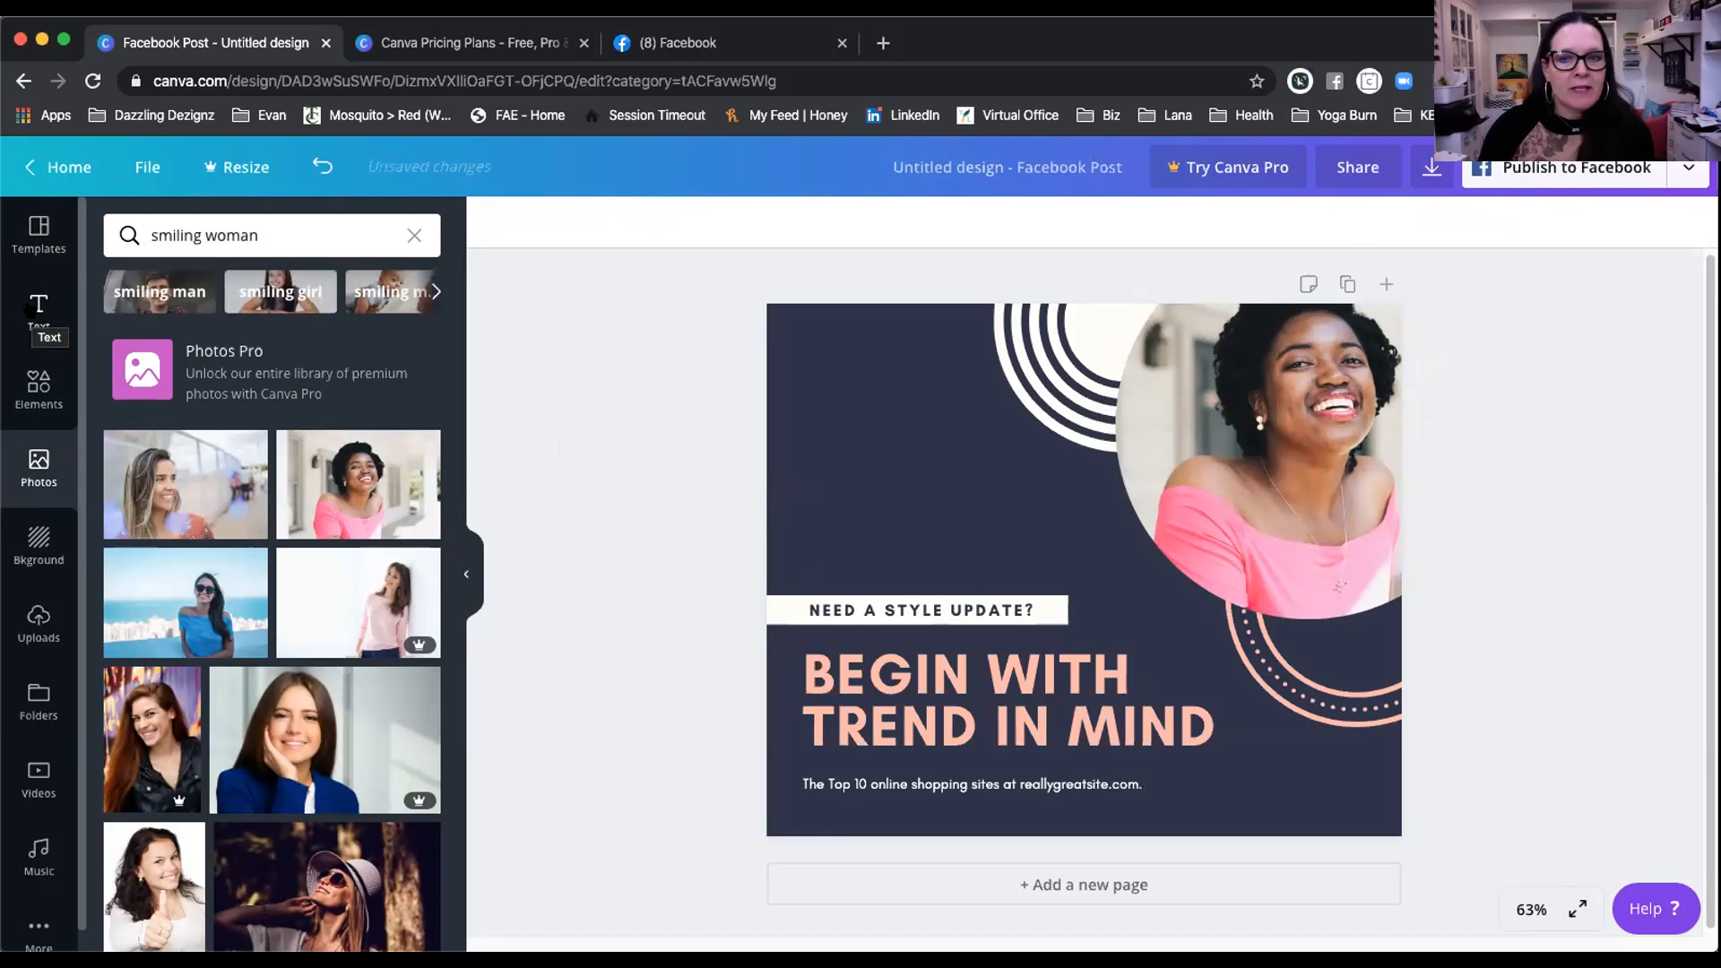
click(39, 313)
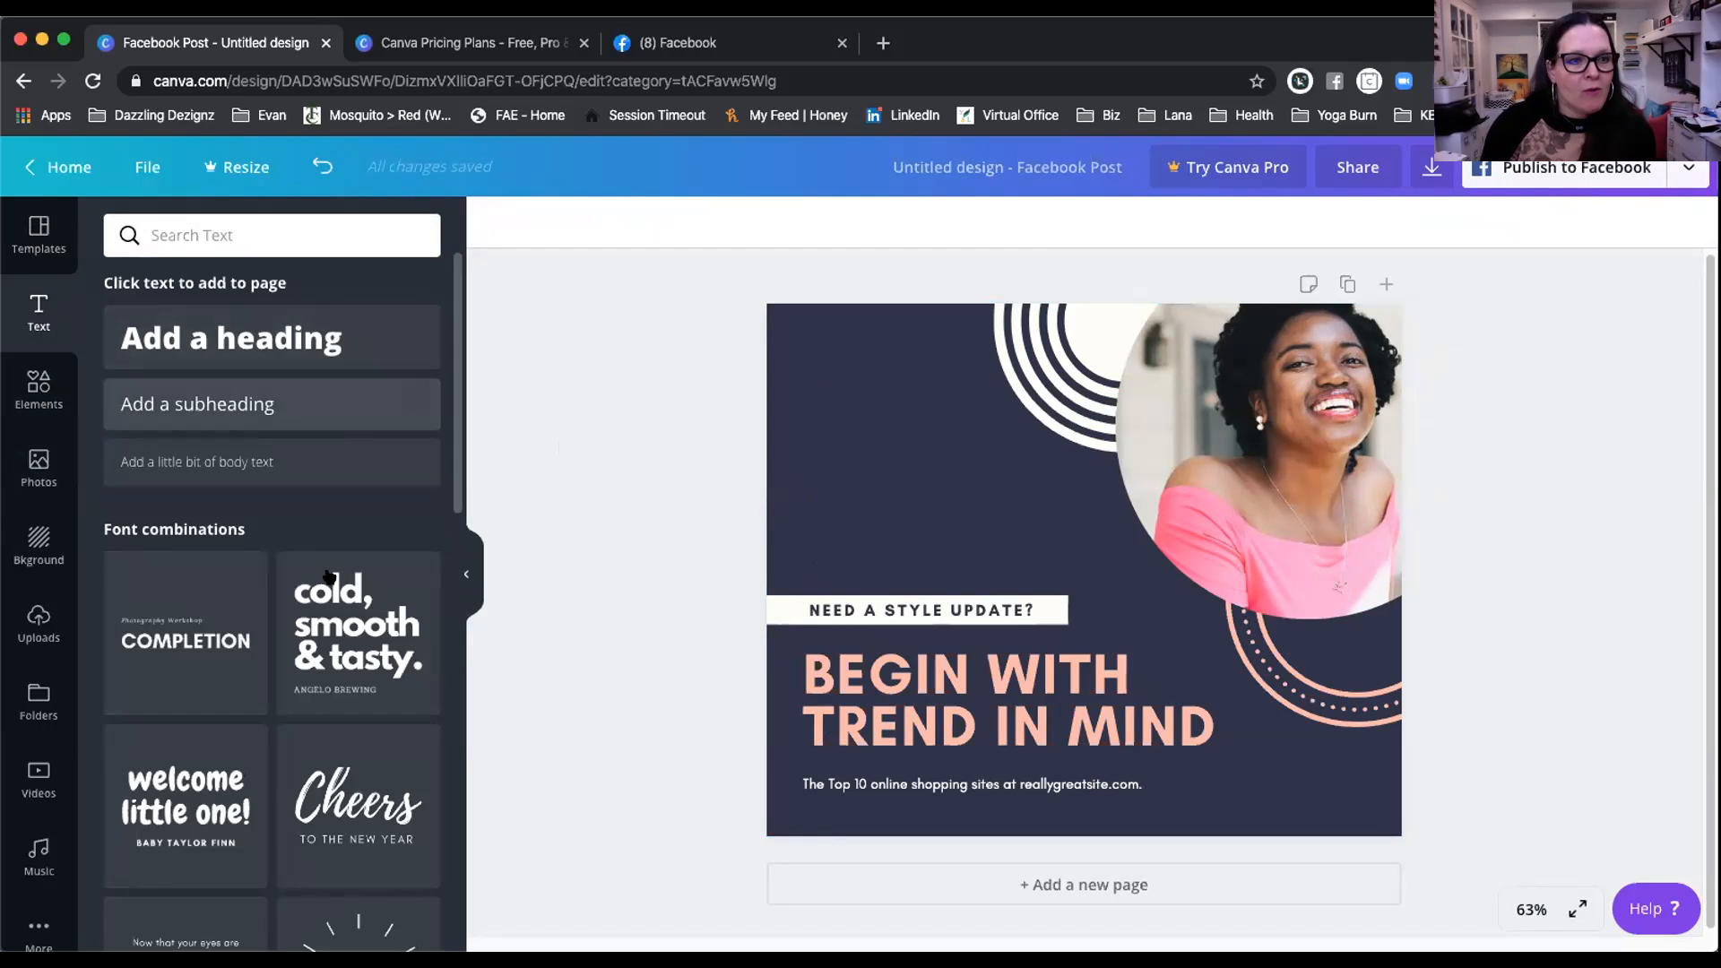
scroll(289, 487, down, 3)
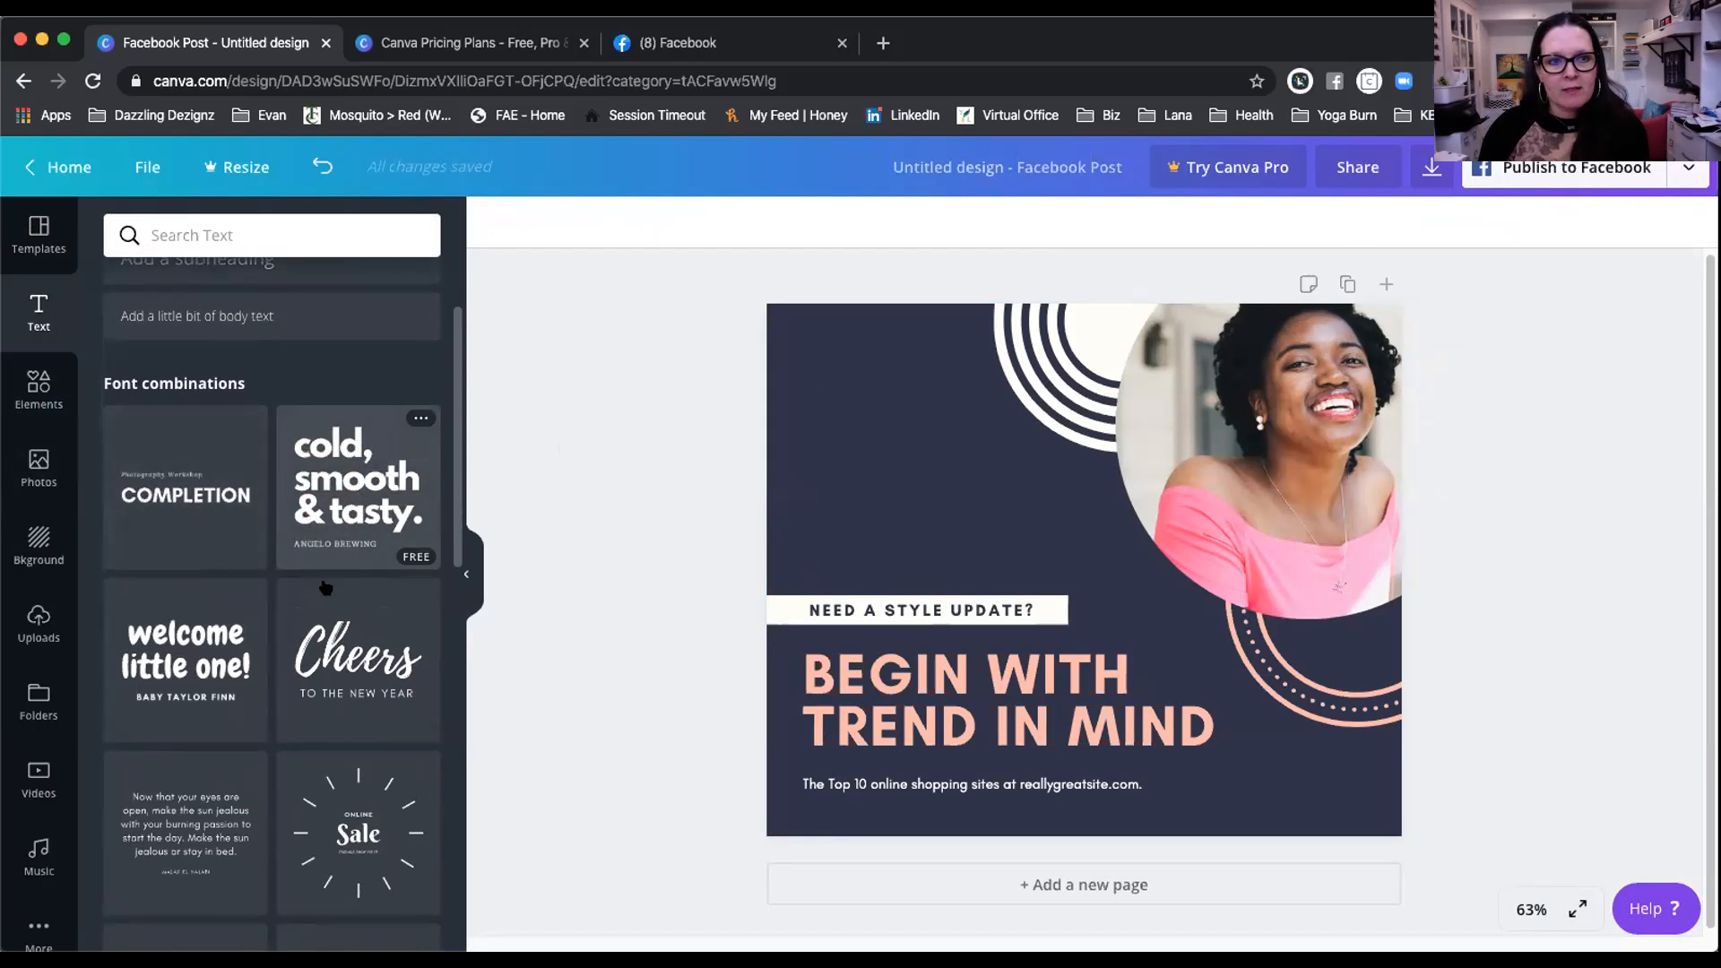
scroll(327, 557, down, 2)
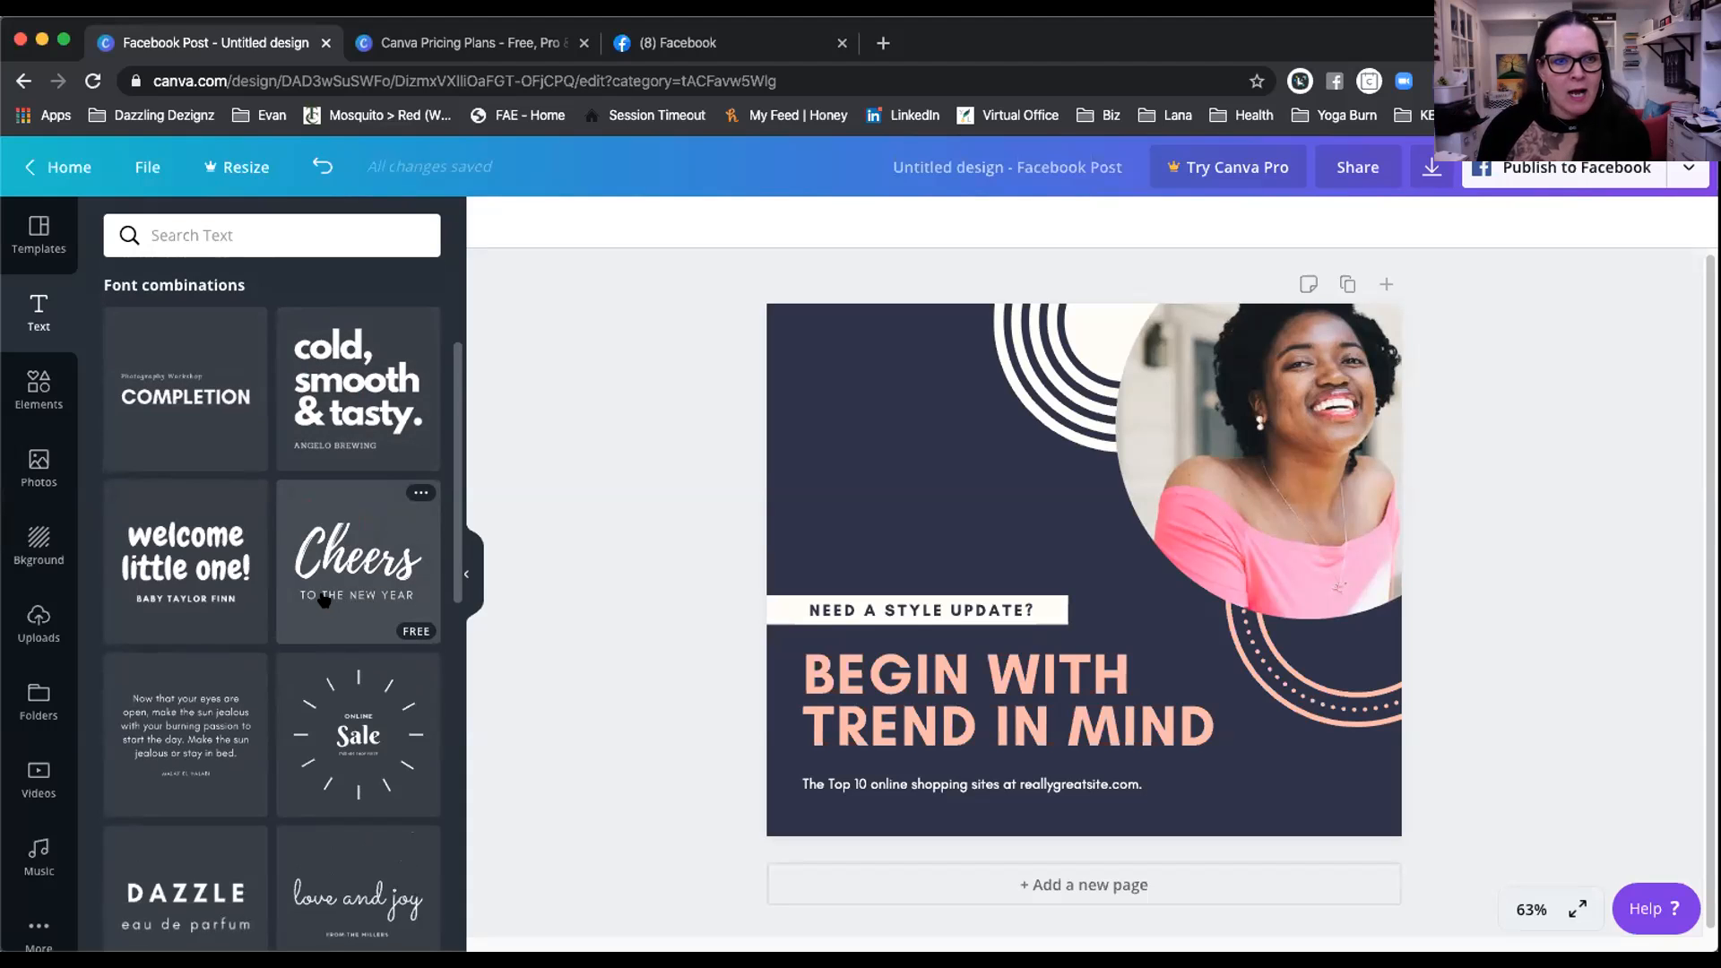
scroll(324, 600, down, 3)
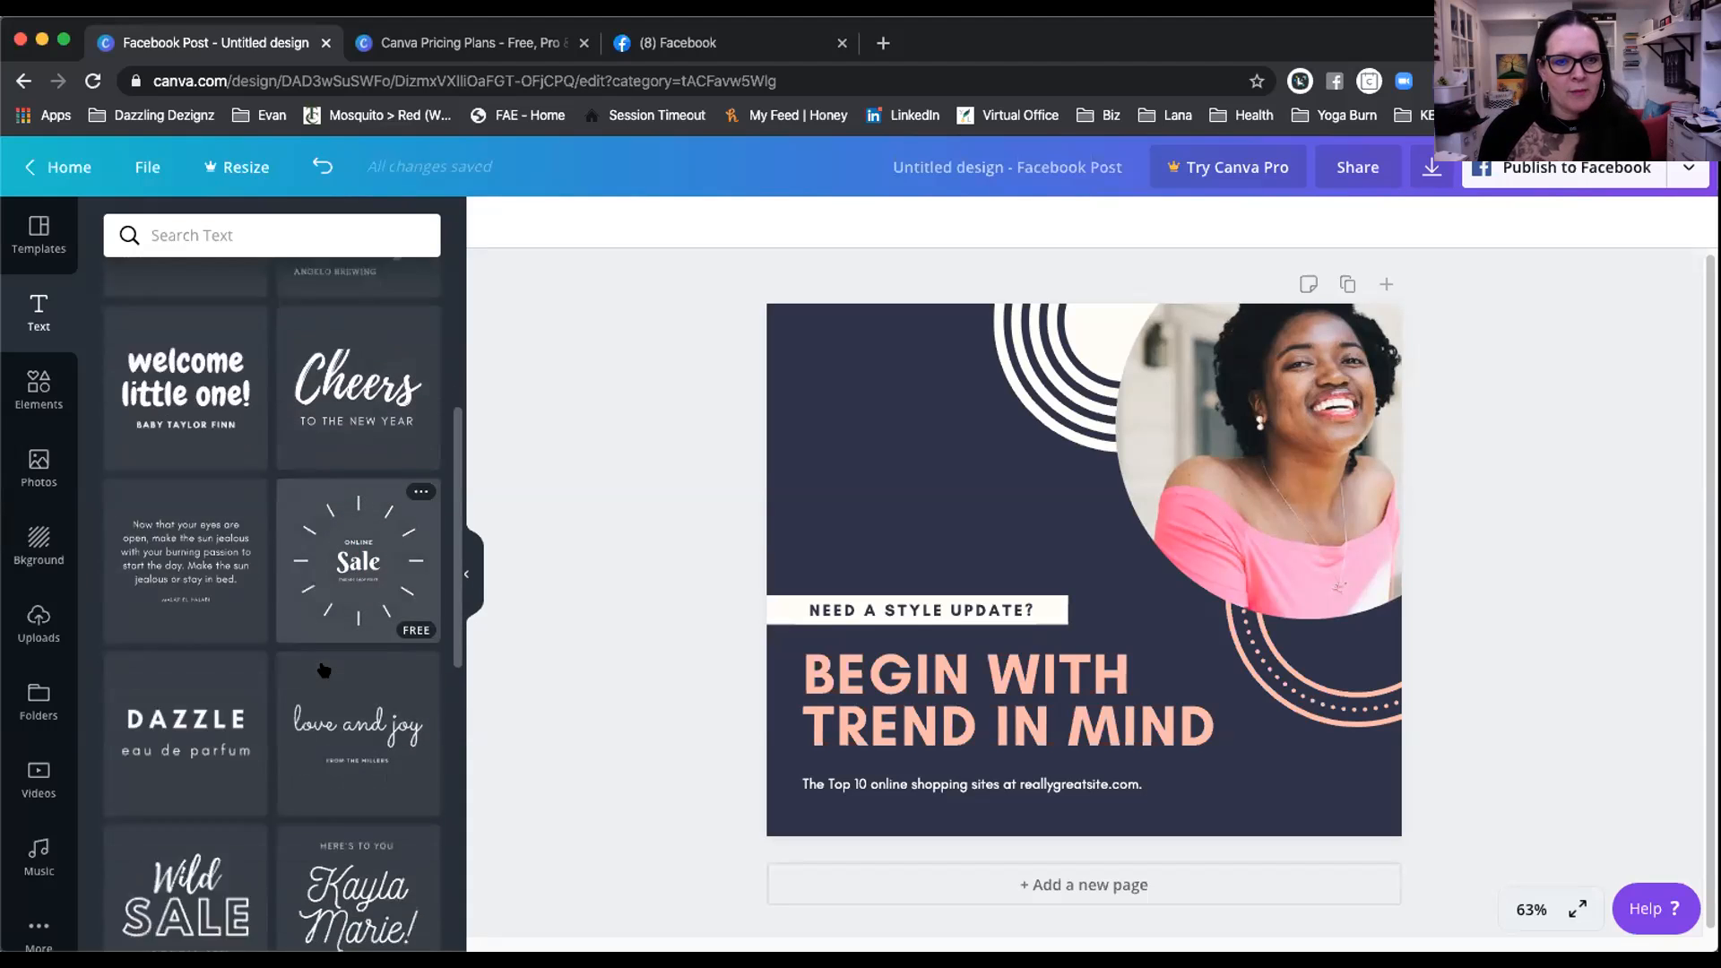
scroll(325, 671, down, 5)
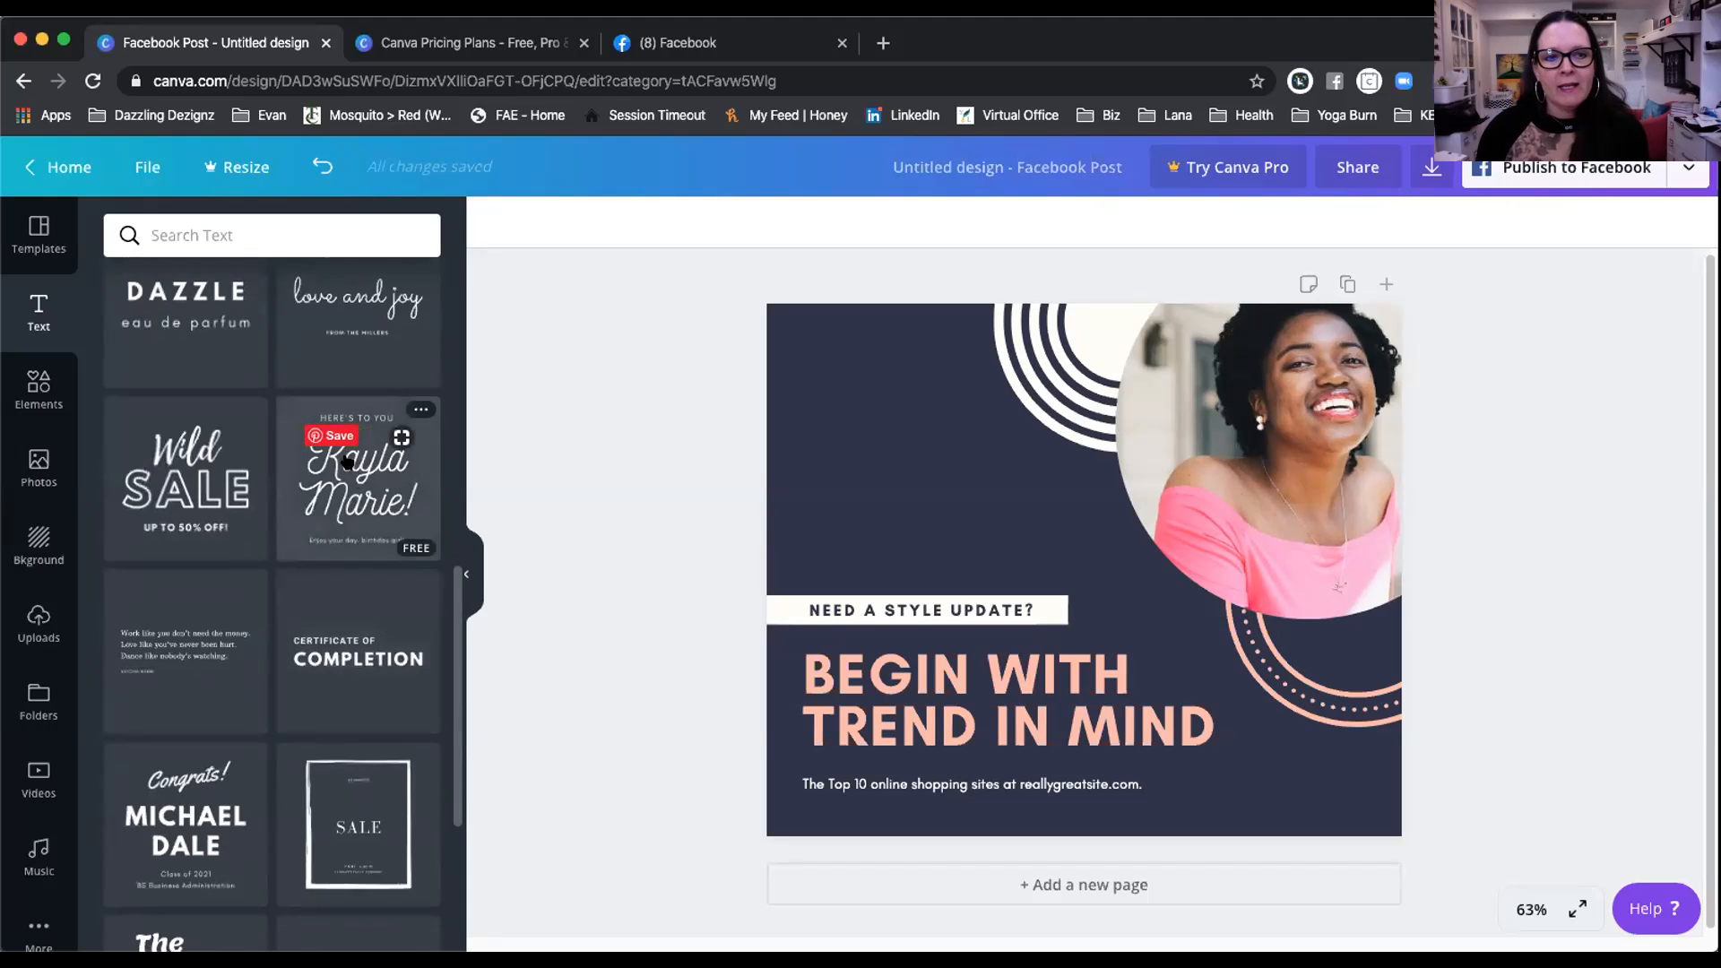
click(351, 478)
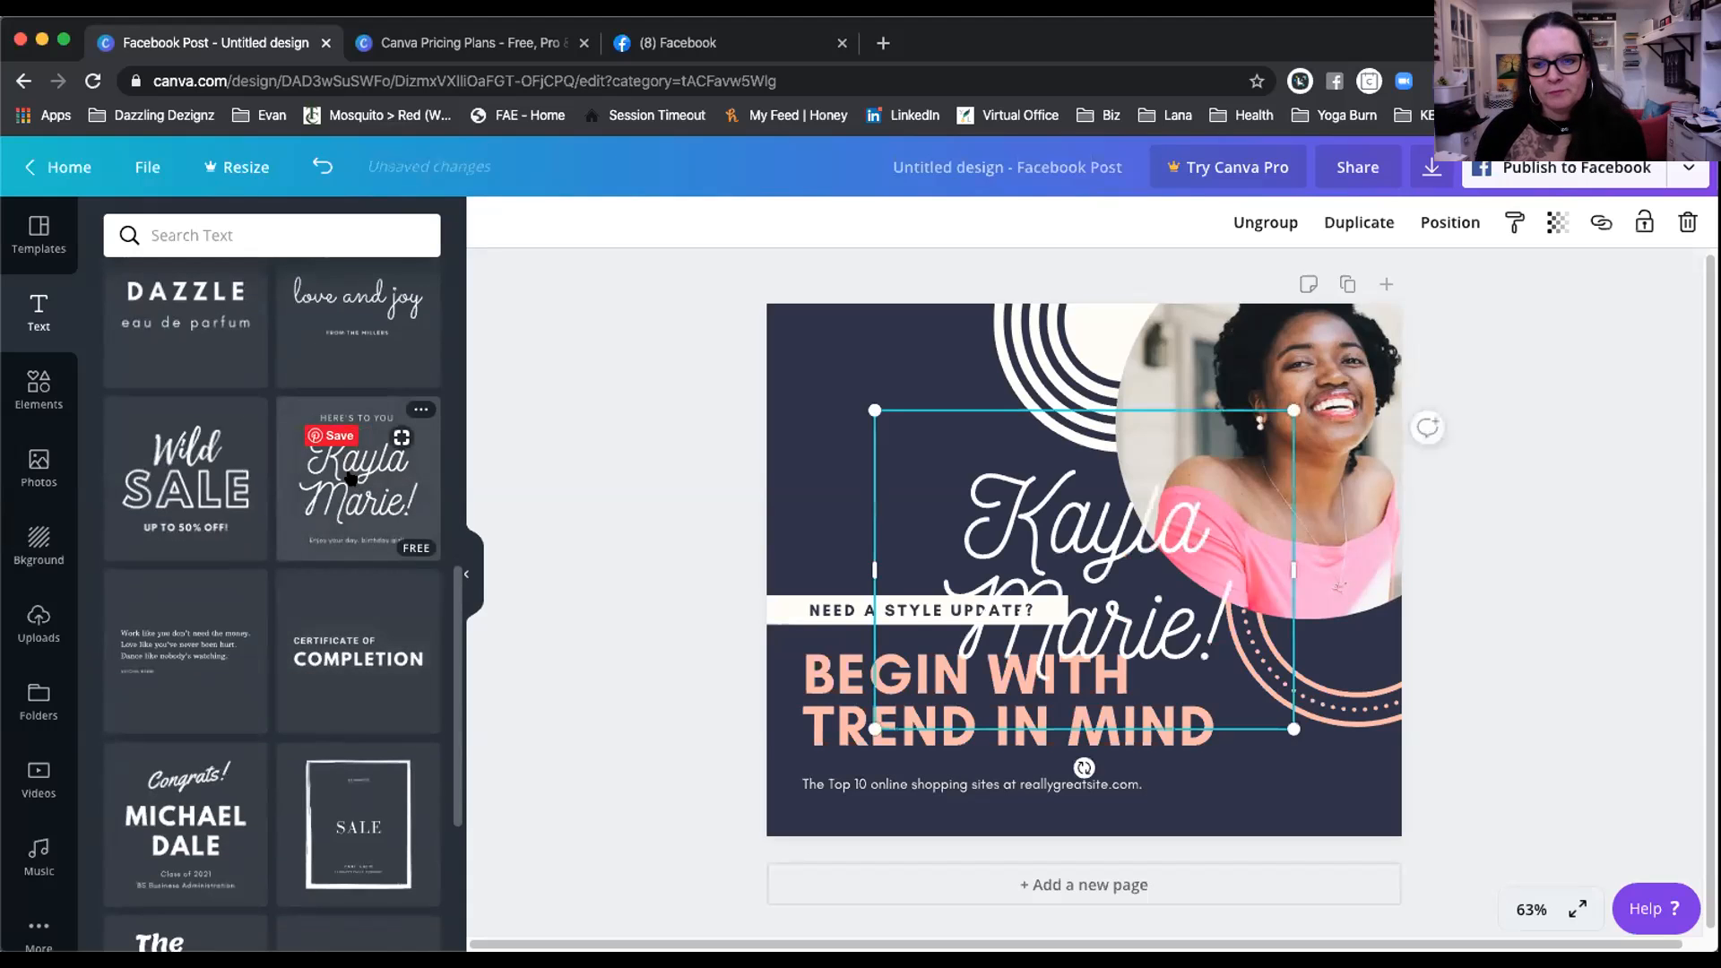
drag(969, 506, 863, 411)
drag(962, 354, 963, 354)
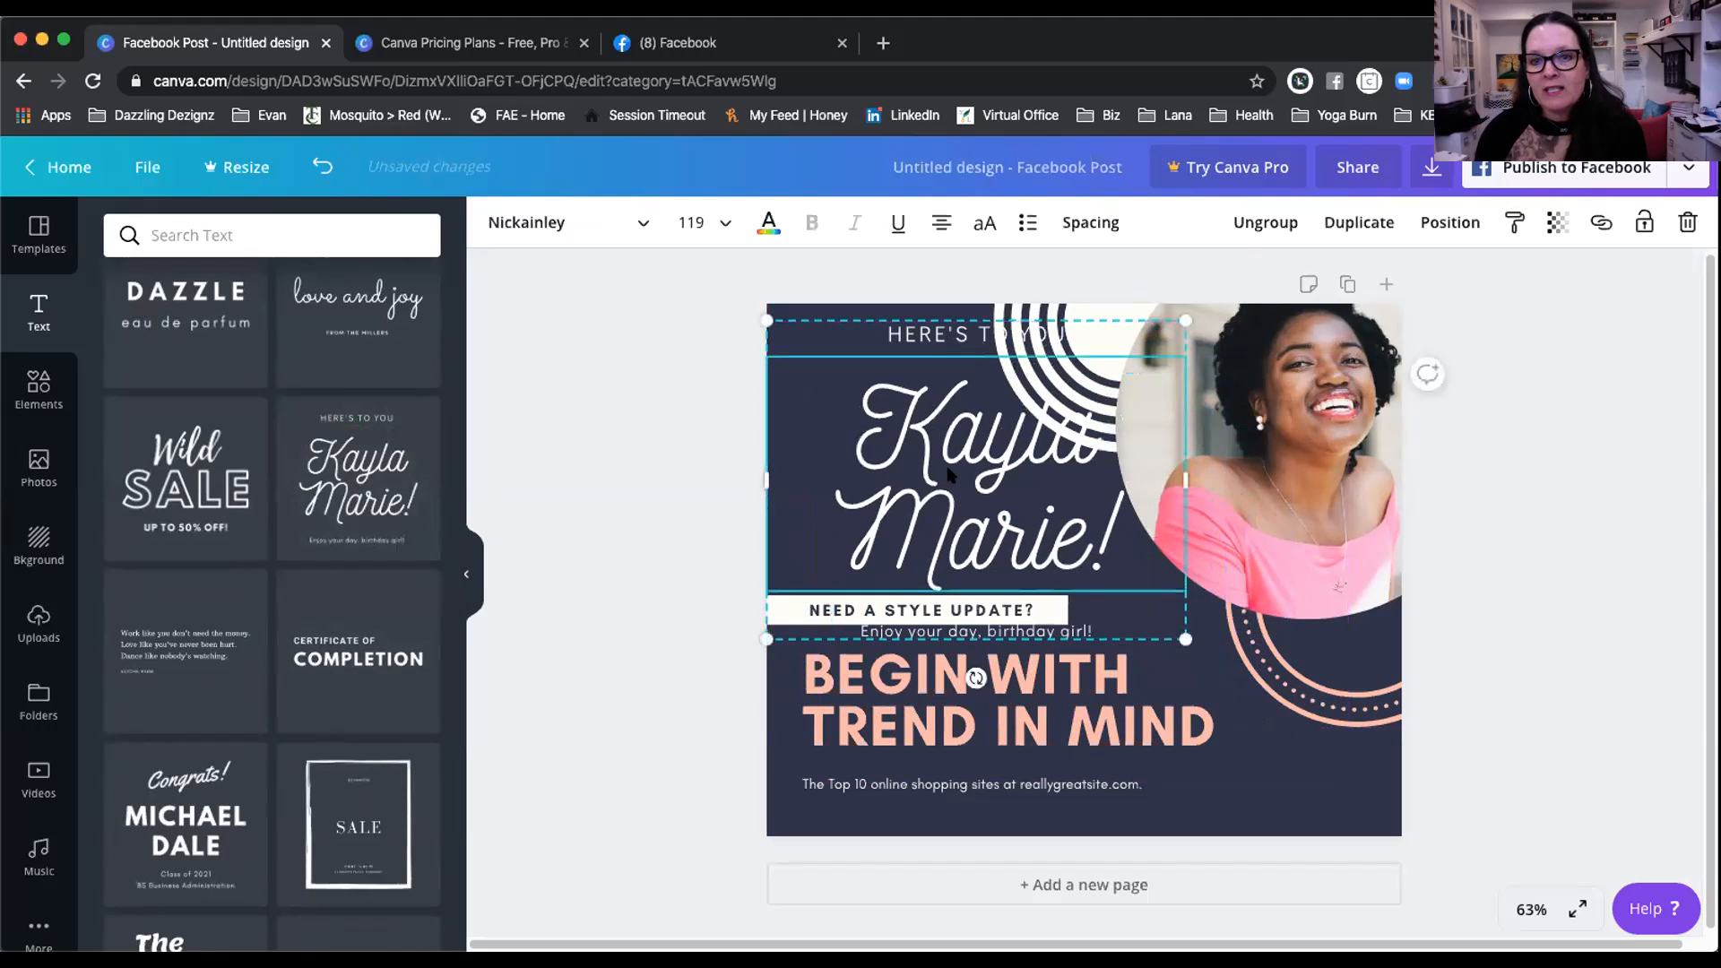
click(913, 336)
drag(886, 328, 1073, 326)
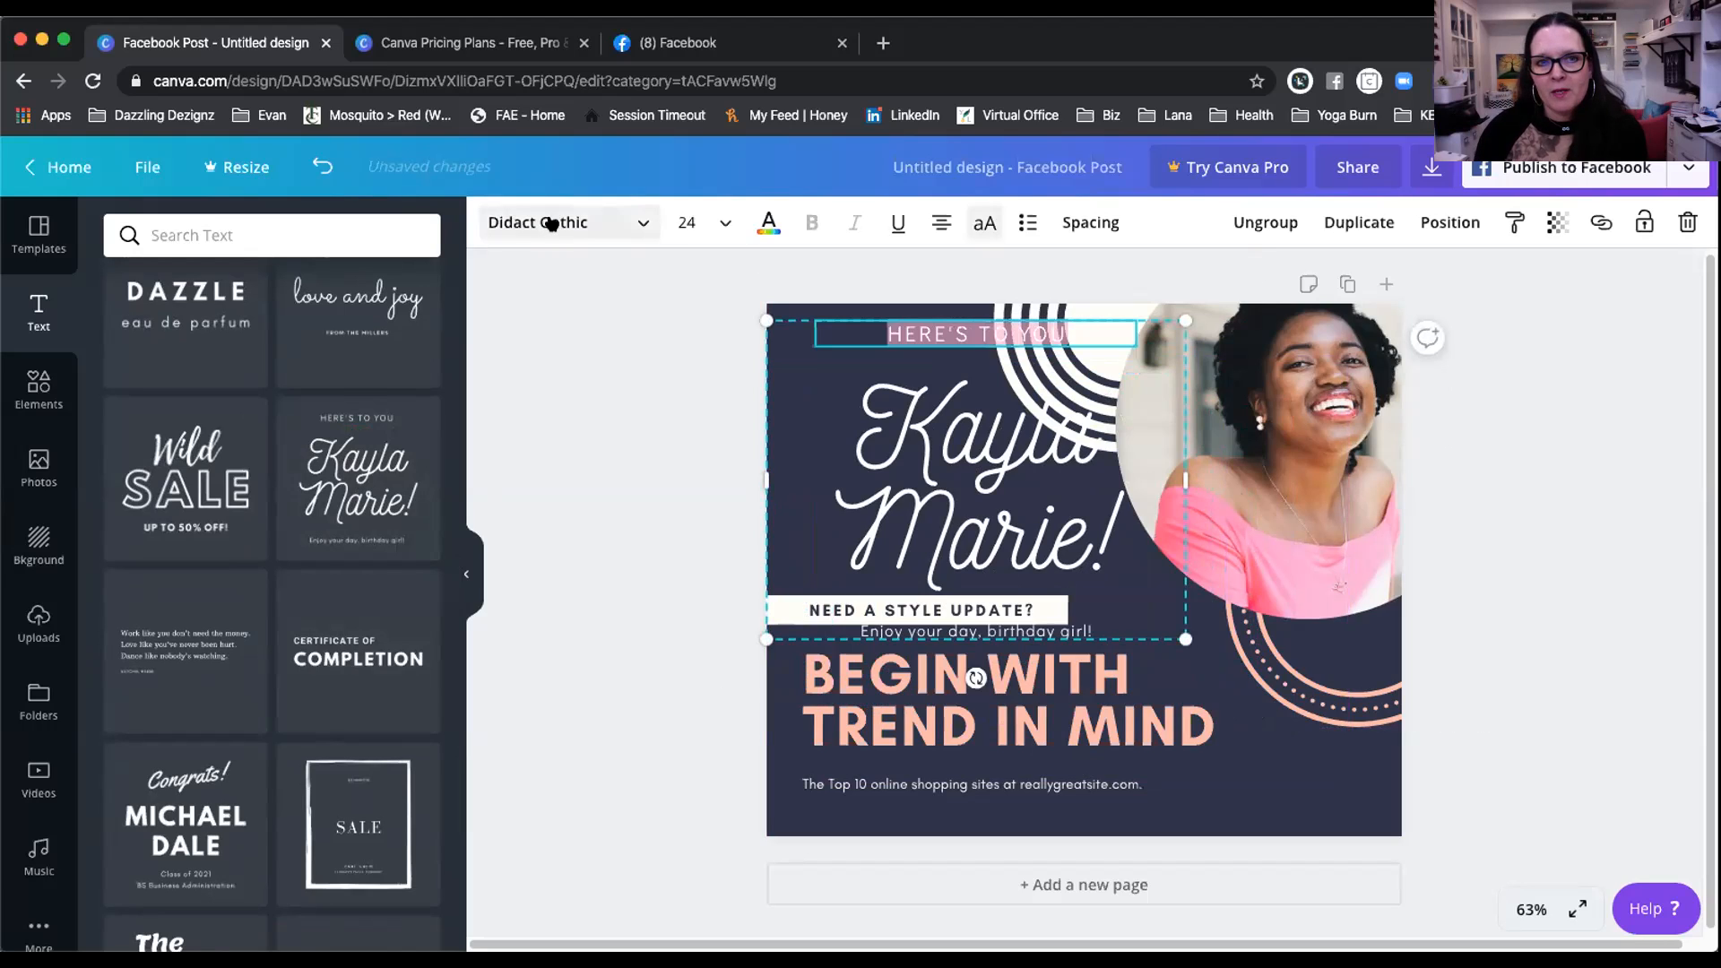
key(BackSpace)
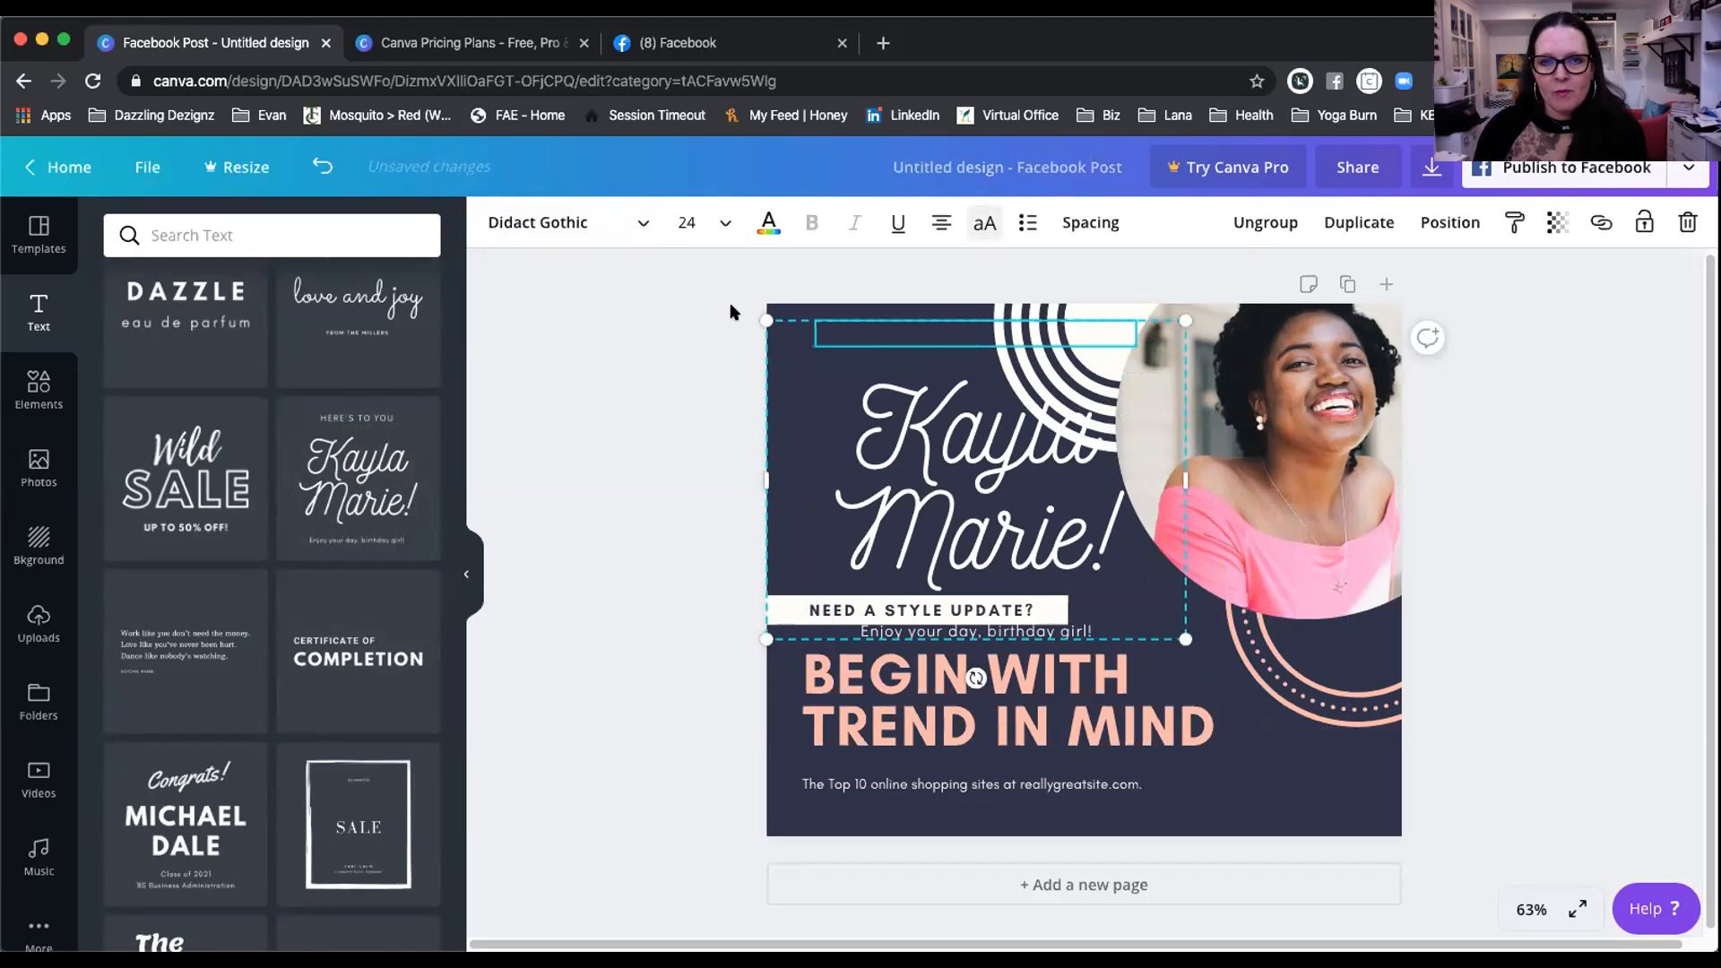
click(902, 442)
key(Delete)
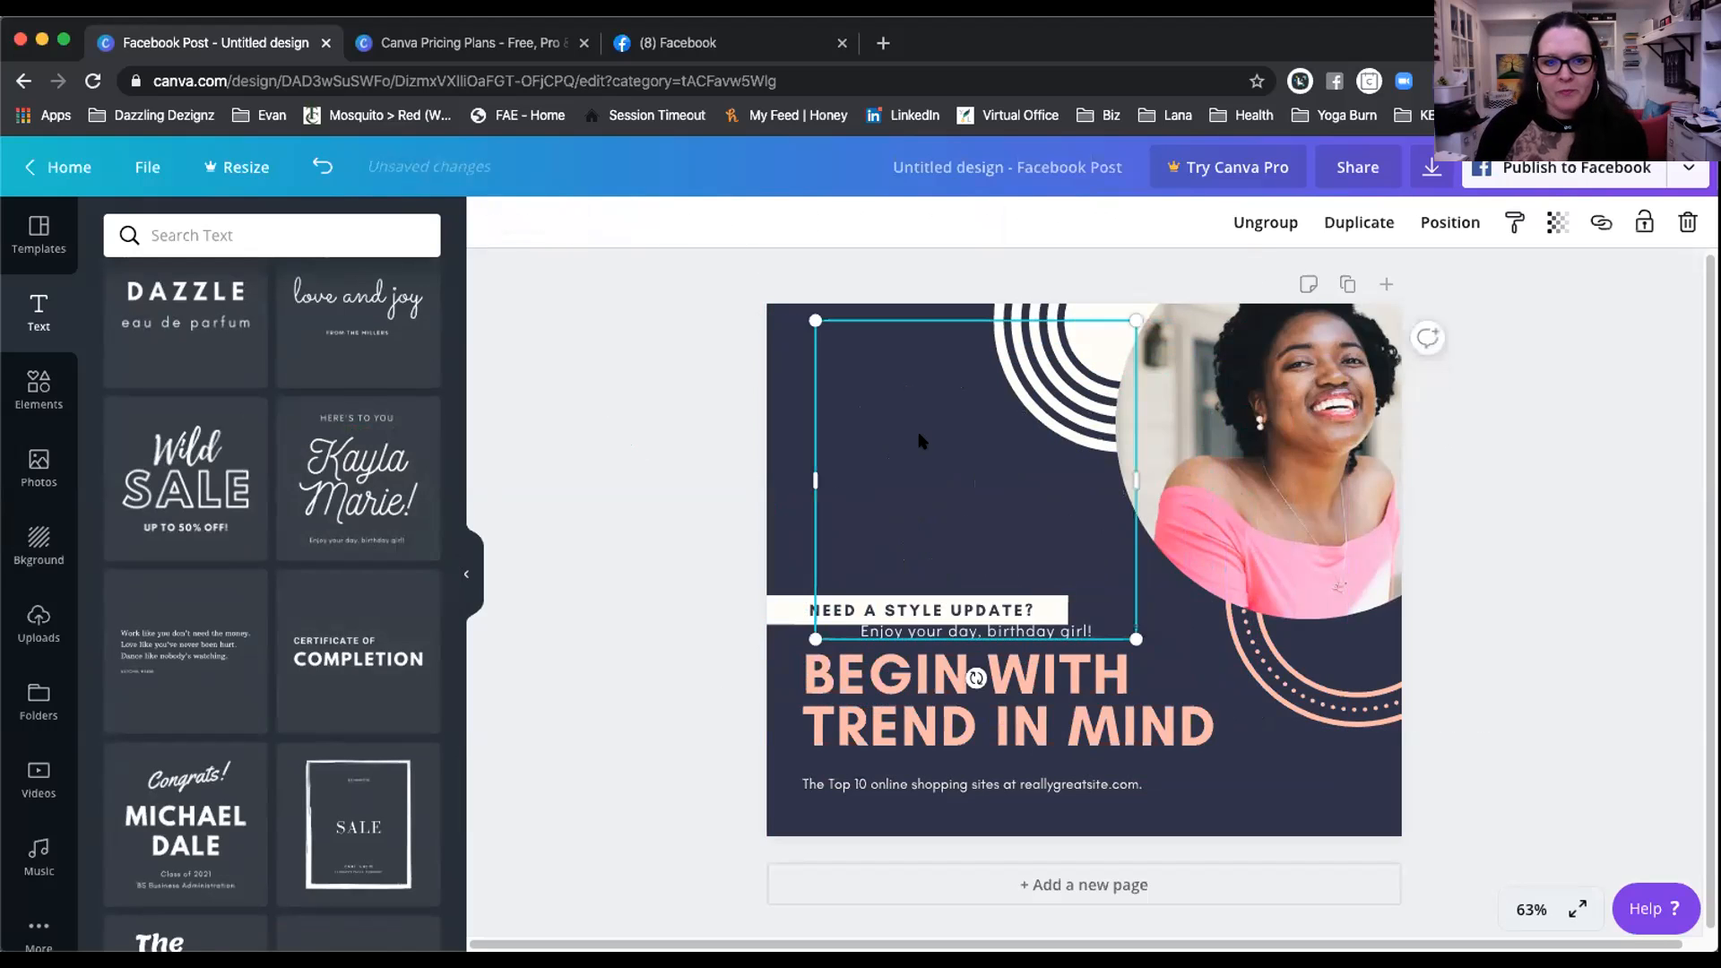
key(Delete)
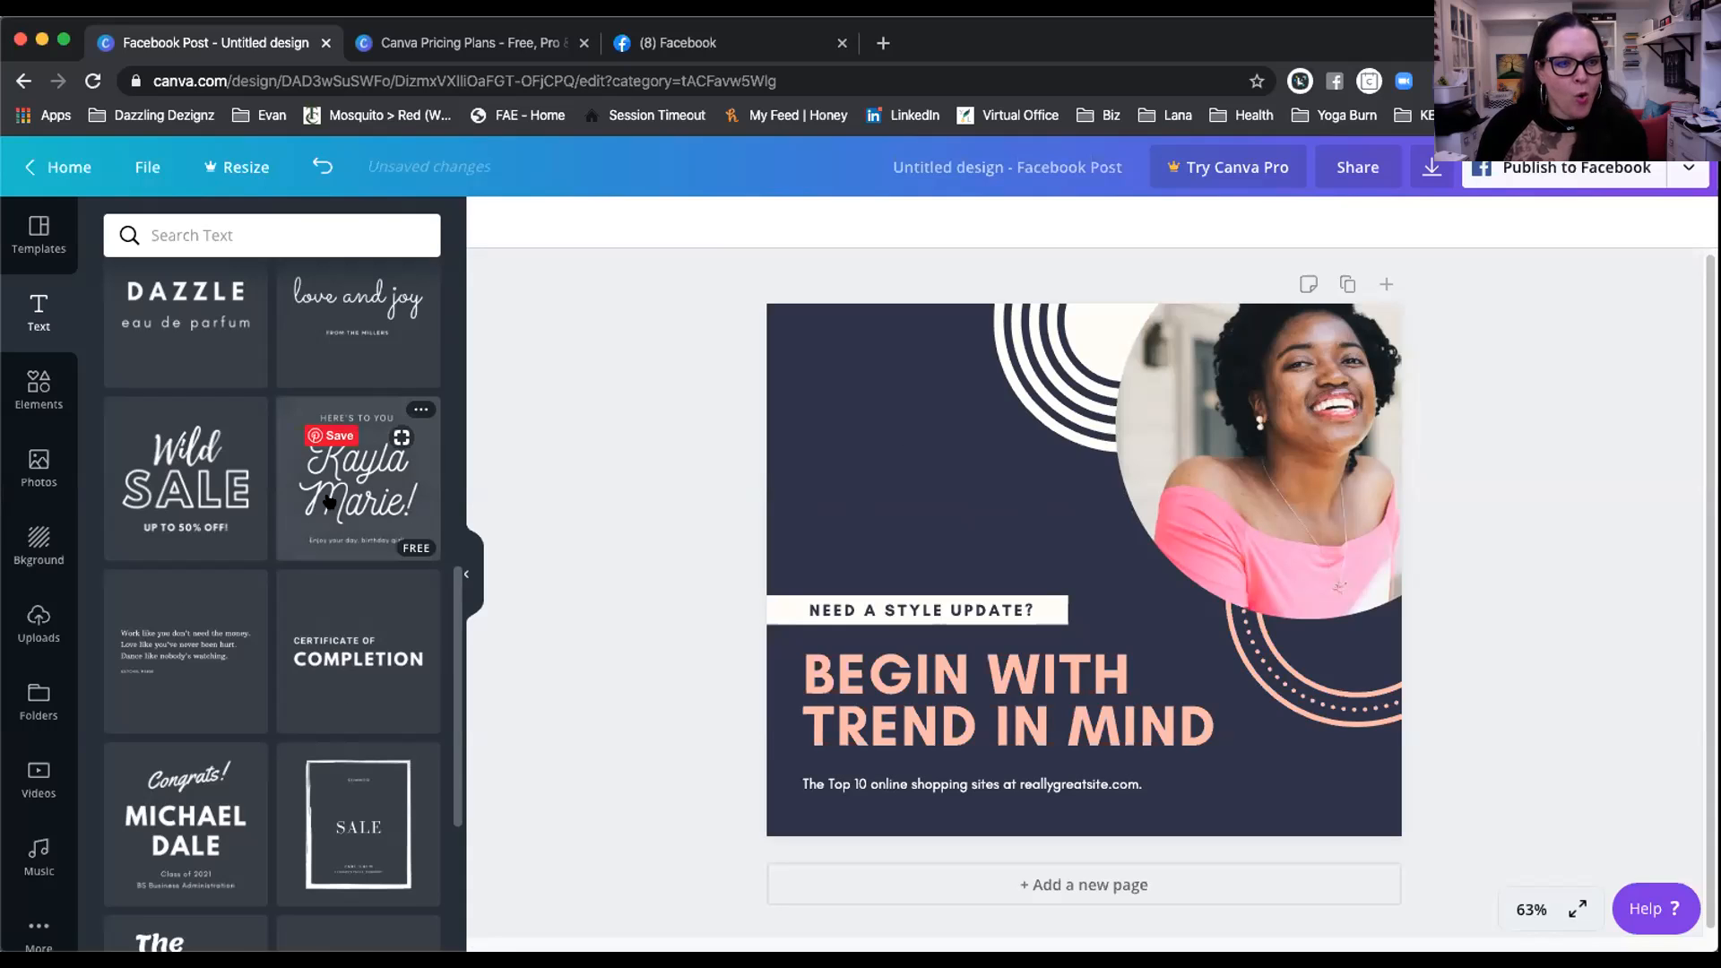
scroll(329, 502, up, 5)
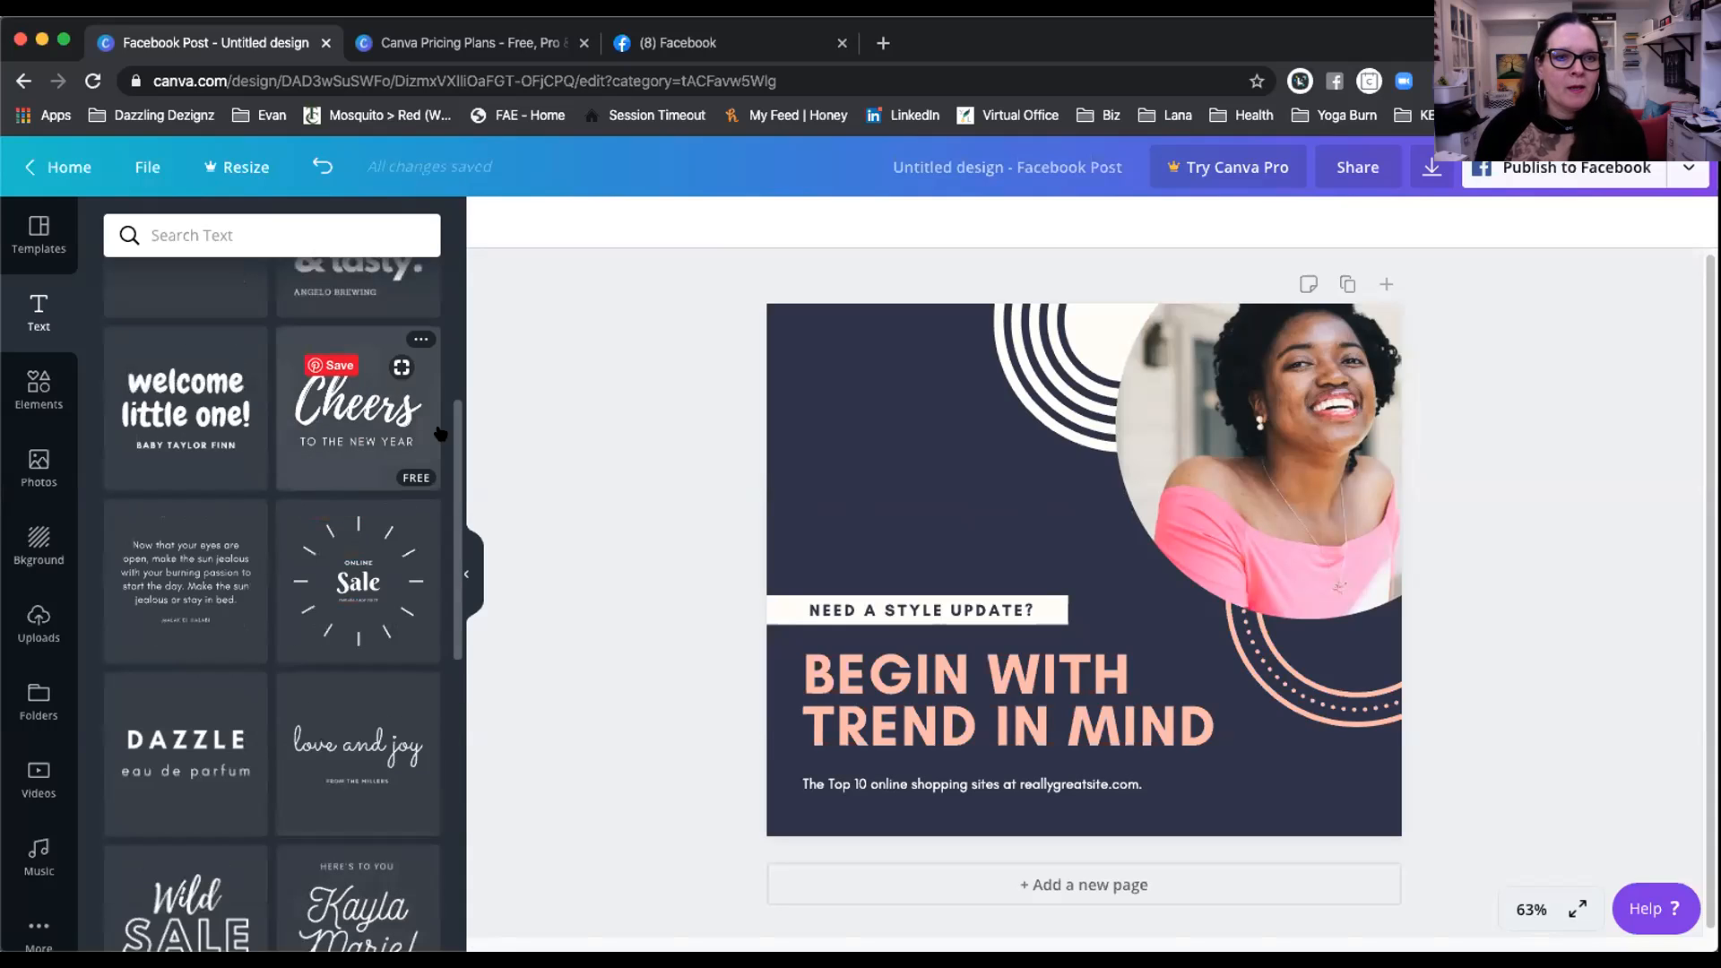
scroll(358, 421, up, 5)
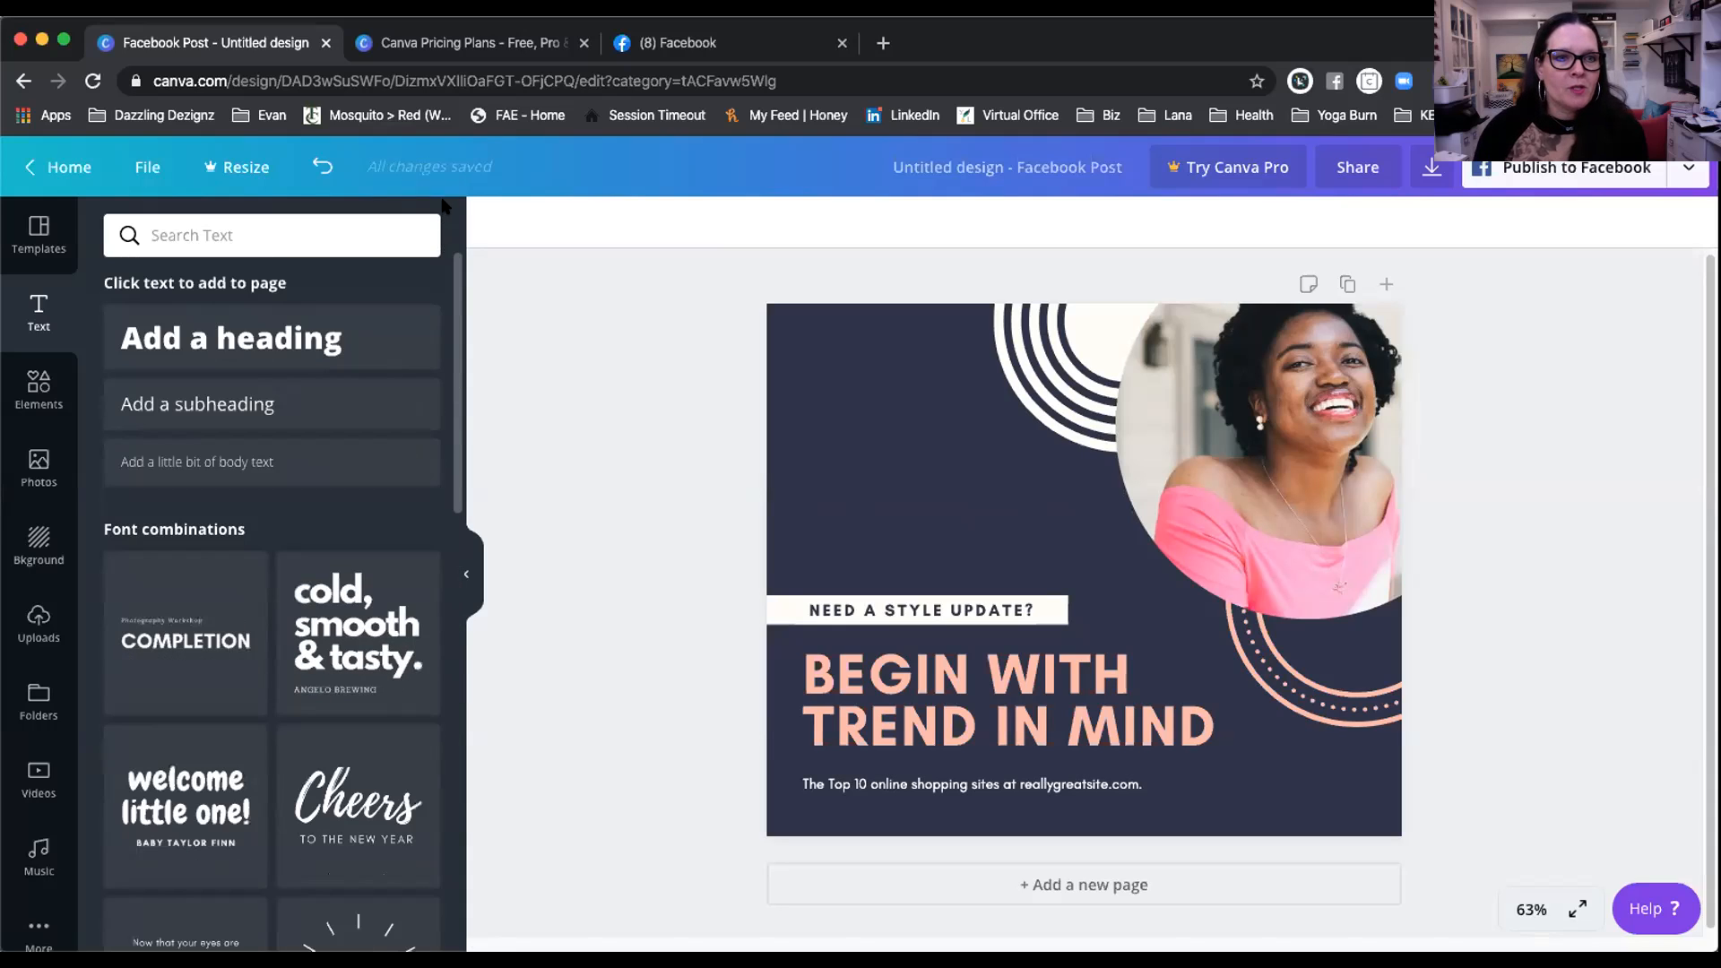
Step: Add a heading with placeholder text 'kHADkvHSKDuvh', add a second heading, and check the size list
click(240, 328)
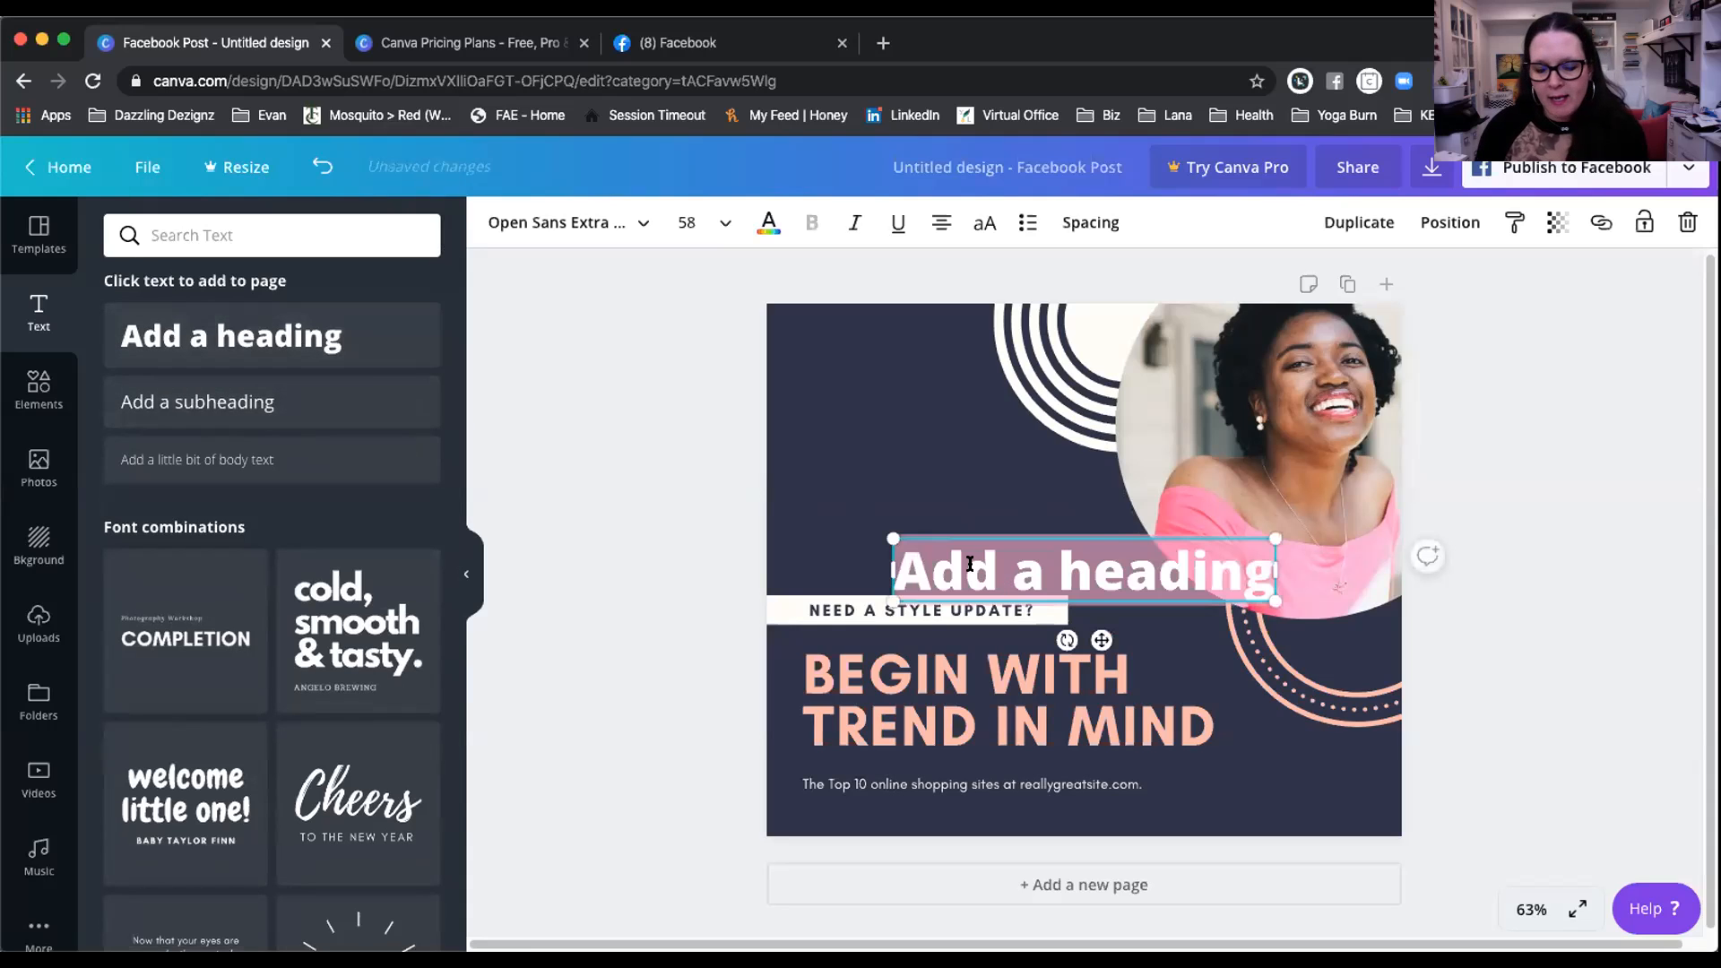
text(kHADkvHSKDuvh)
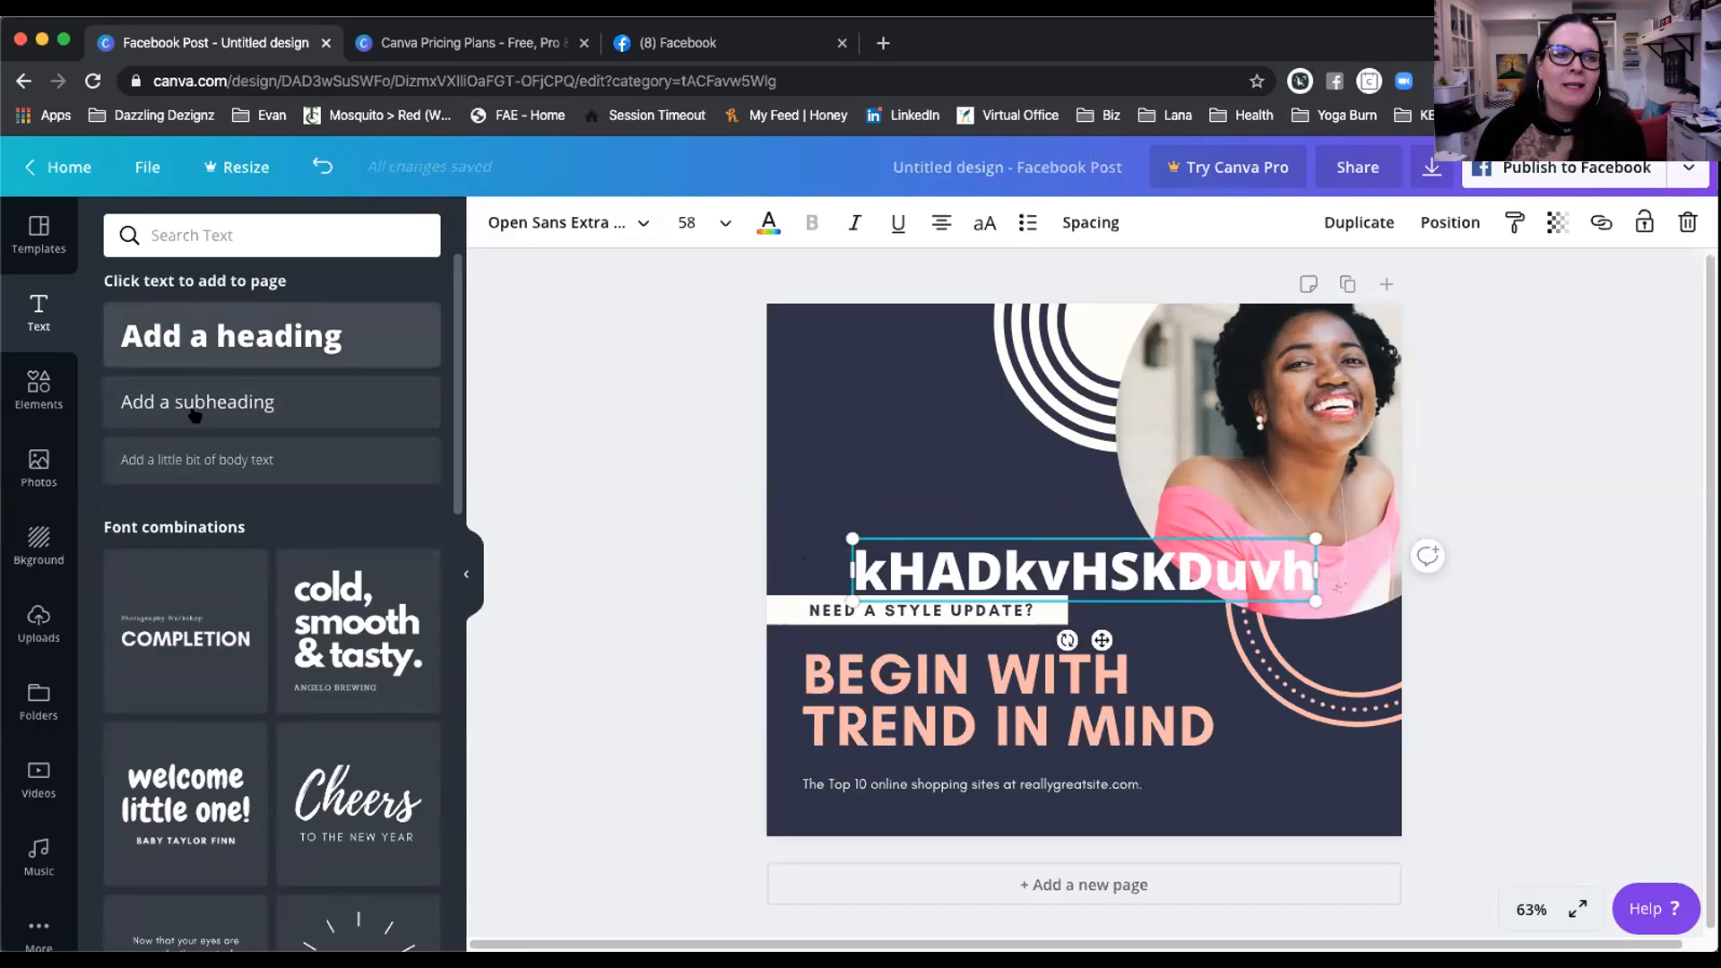
click(222, 328)
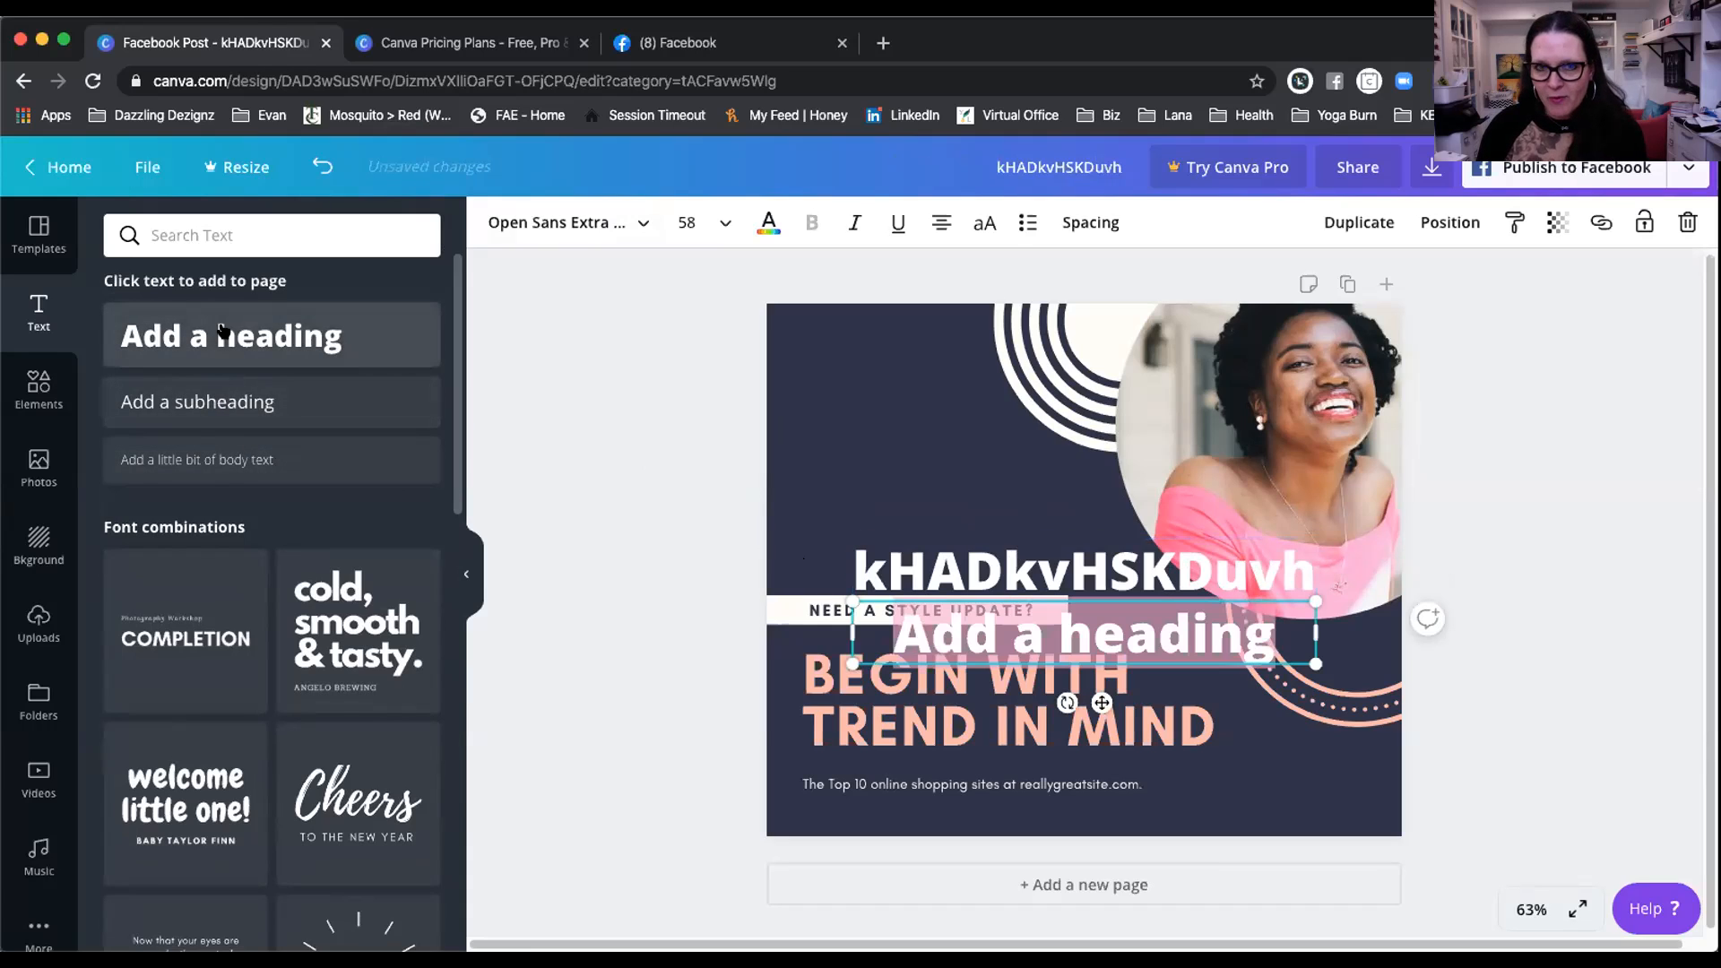
click(724, 223)
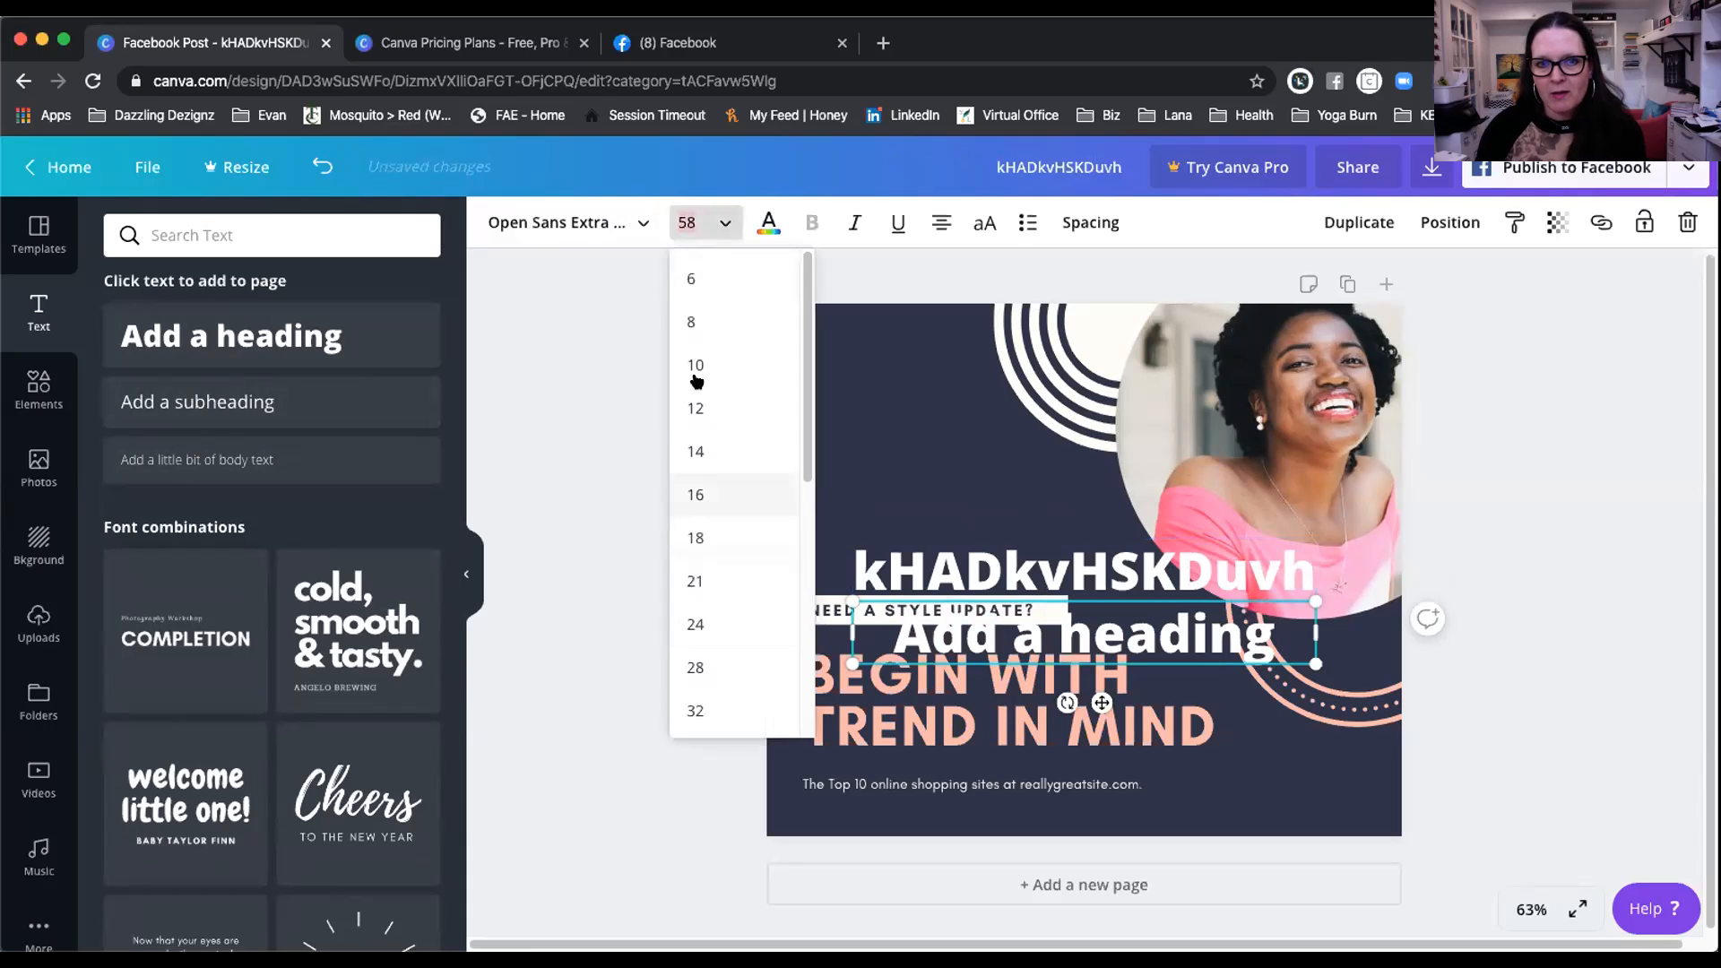
click(538, 335)
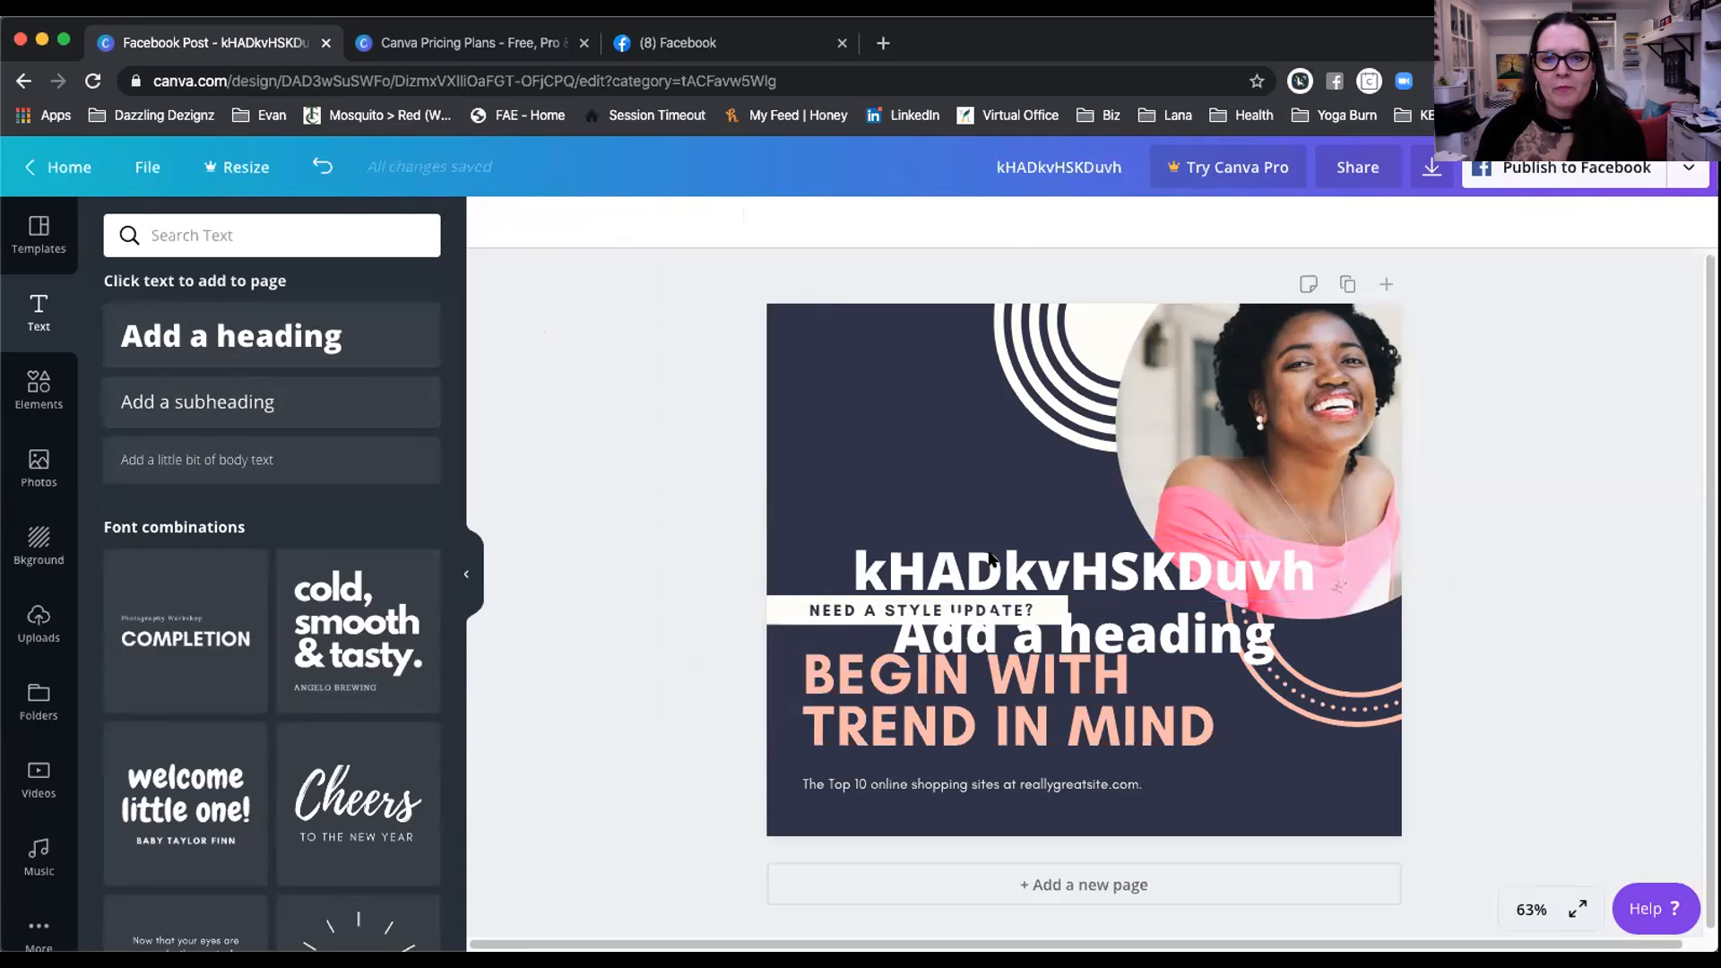
Step: Delete both trial headings, leaving only the template wording beside the portrait
click(991, 558)
key(Delete)
click(1075, 647)
click(1076, 648)
key(BackSpace)
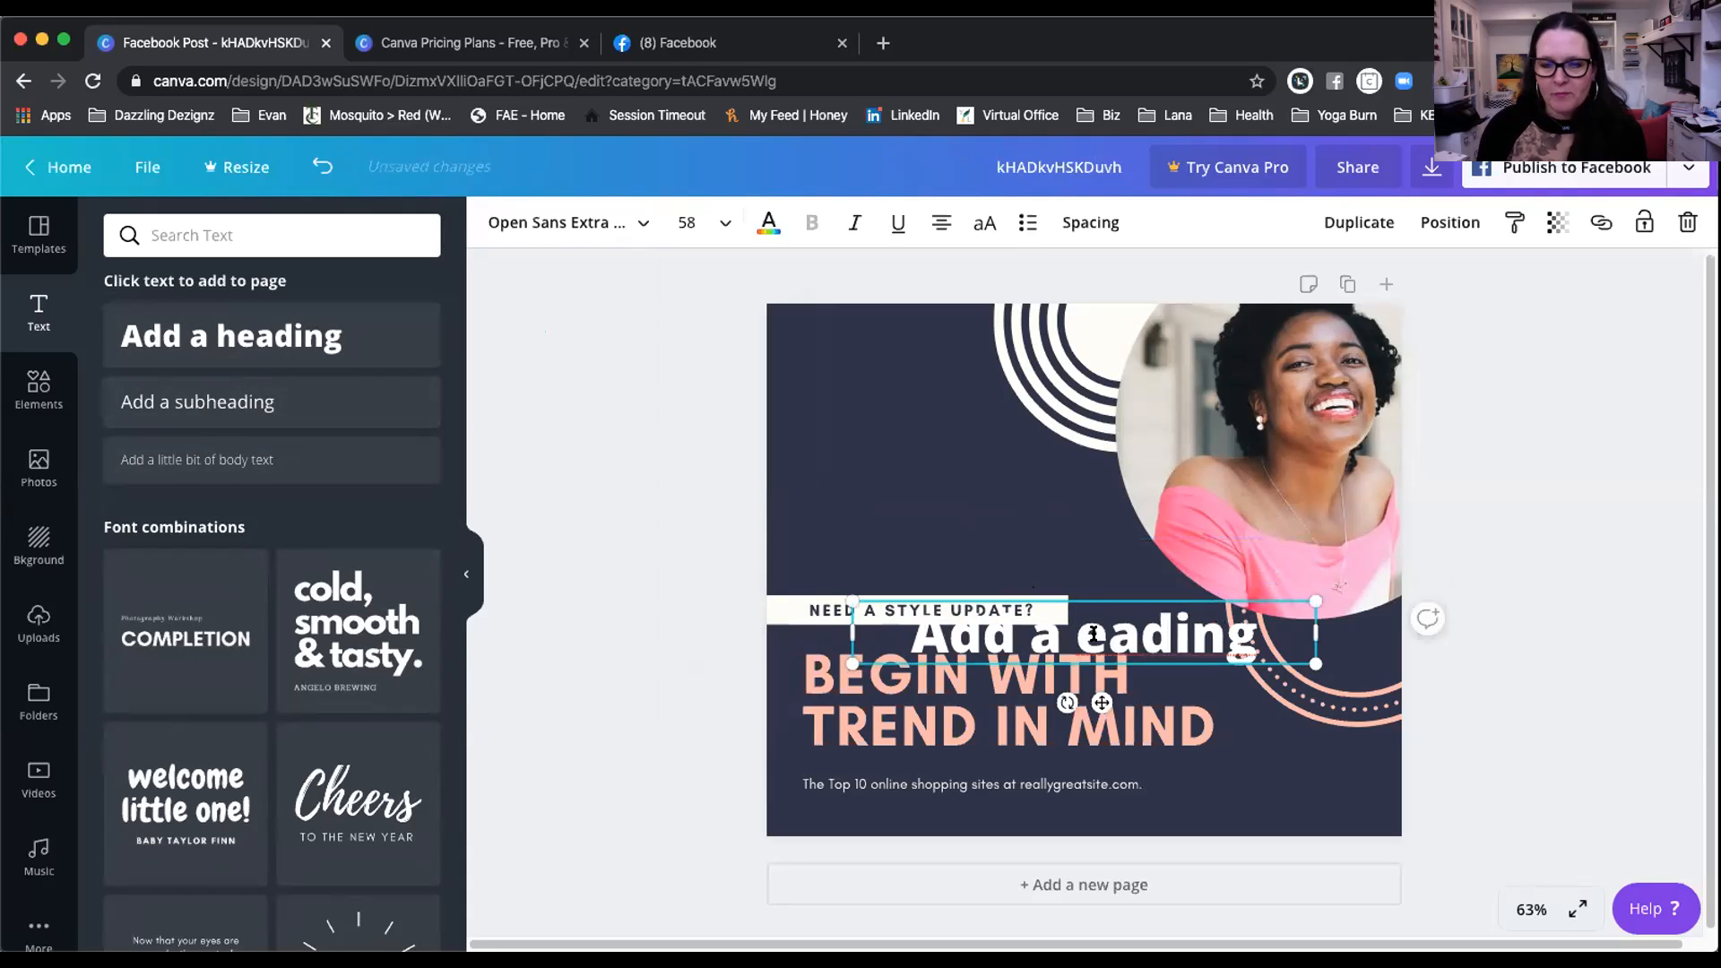
key(Escape)
key(Delete)
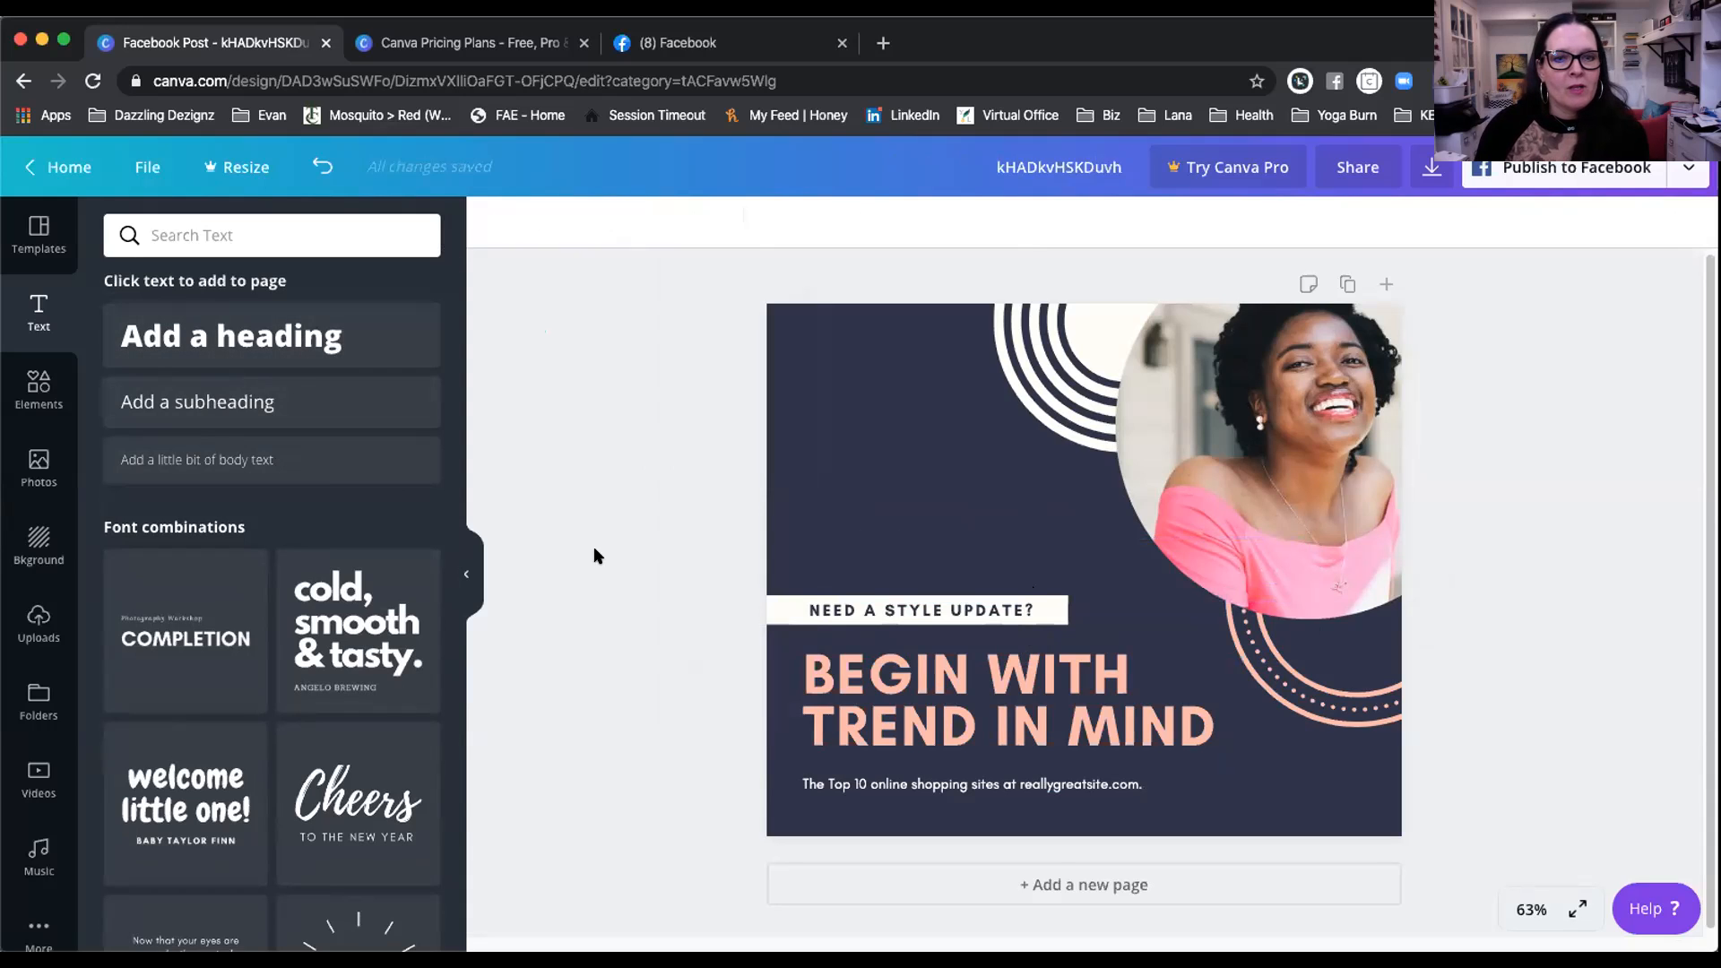
scroll(715, 654, down, 1)
Step: Add a blank second page with a 'Heading' text box
click(1123, 881)
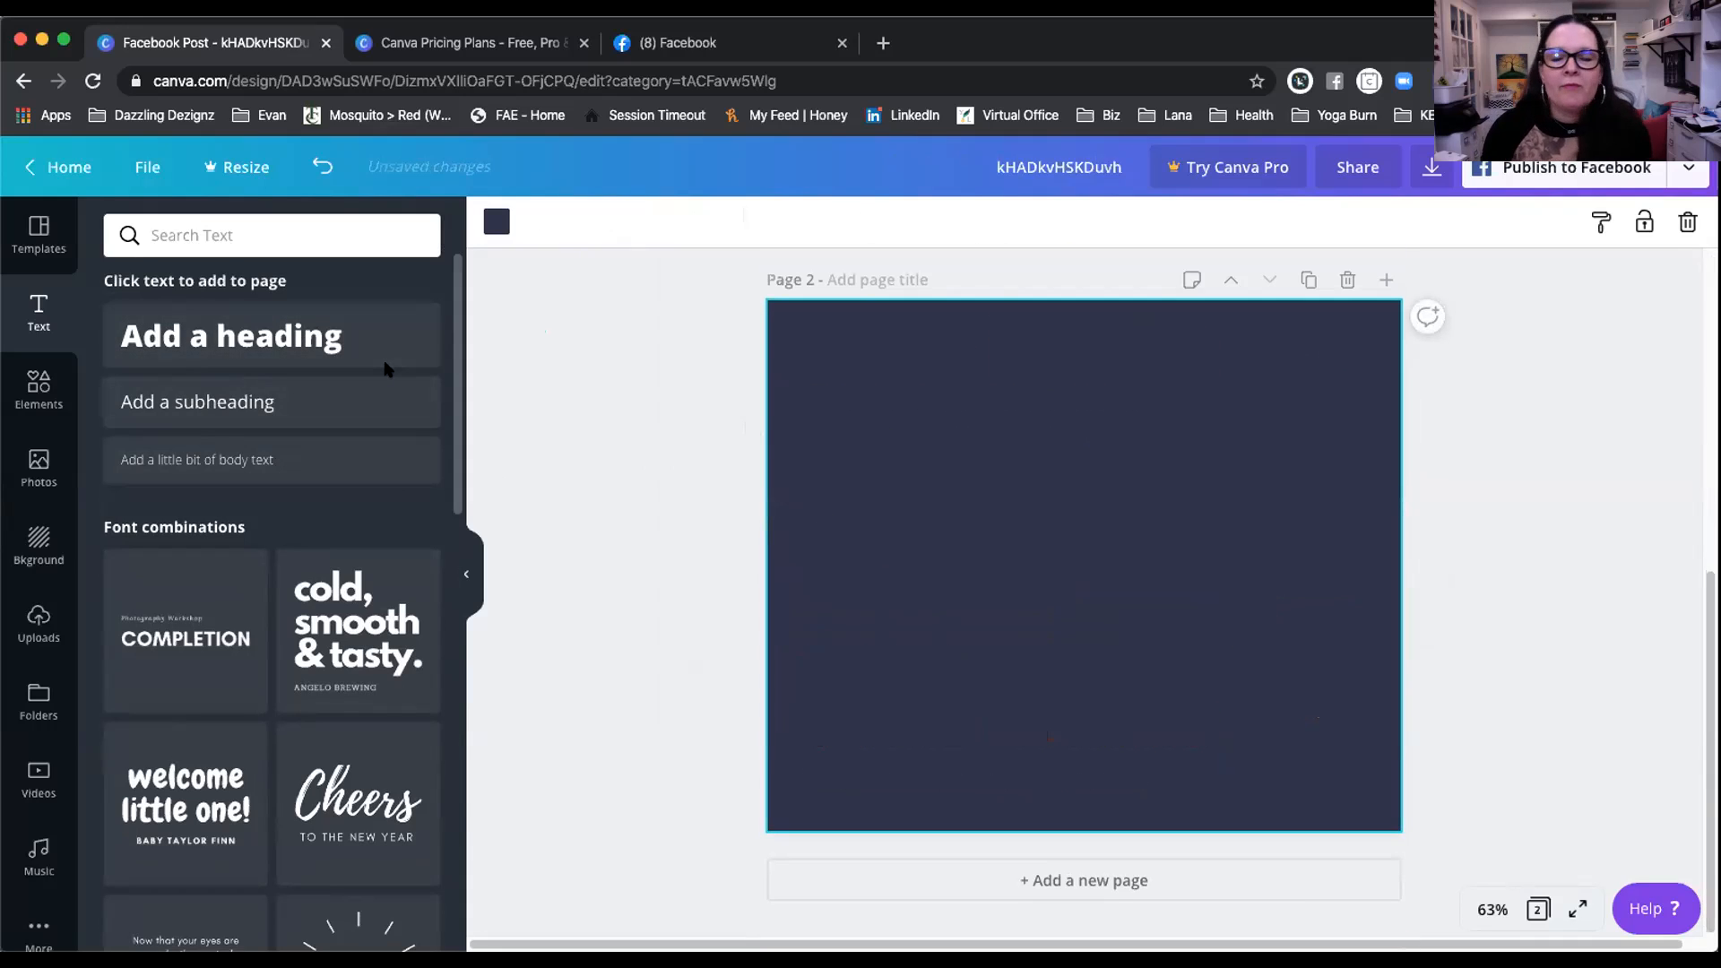
click(293, 332)
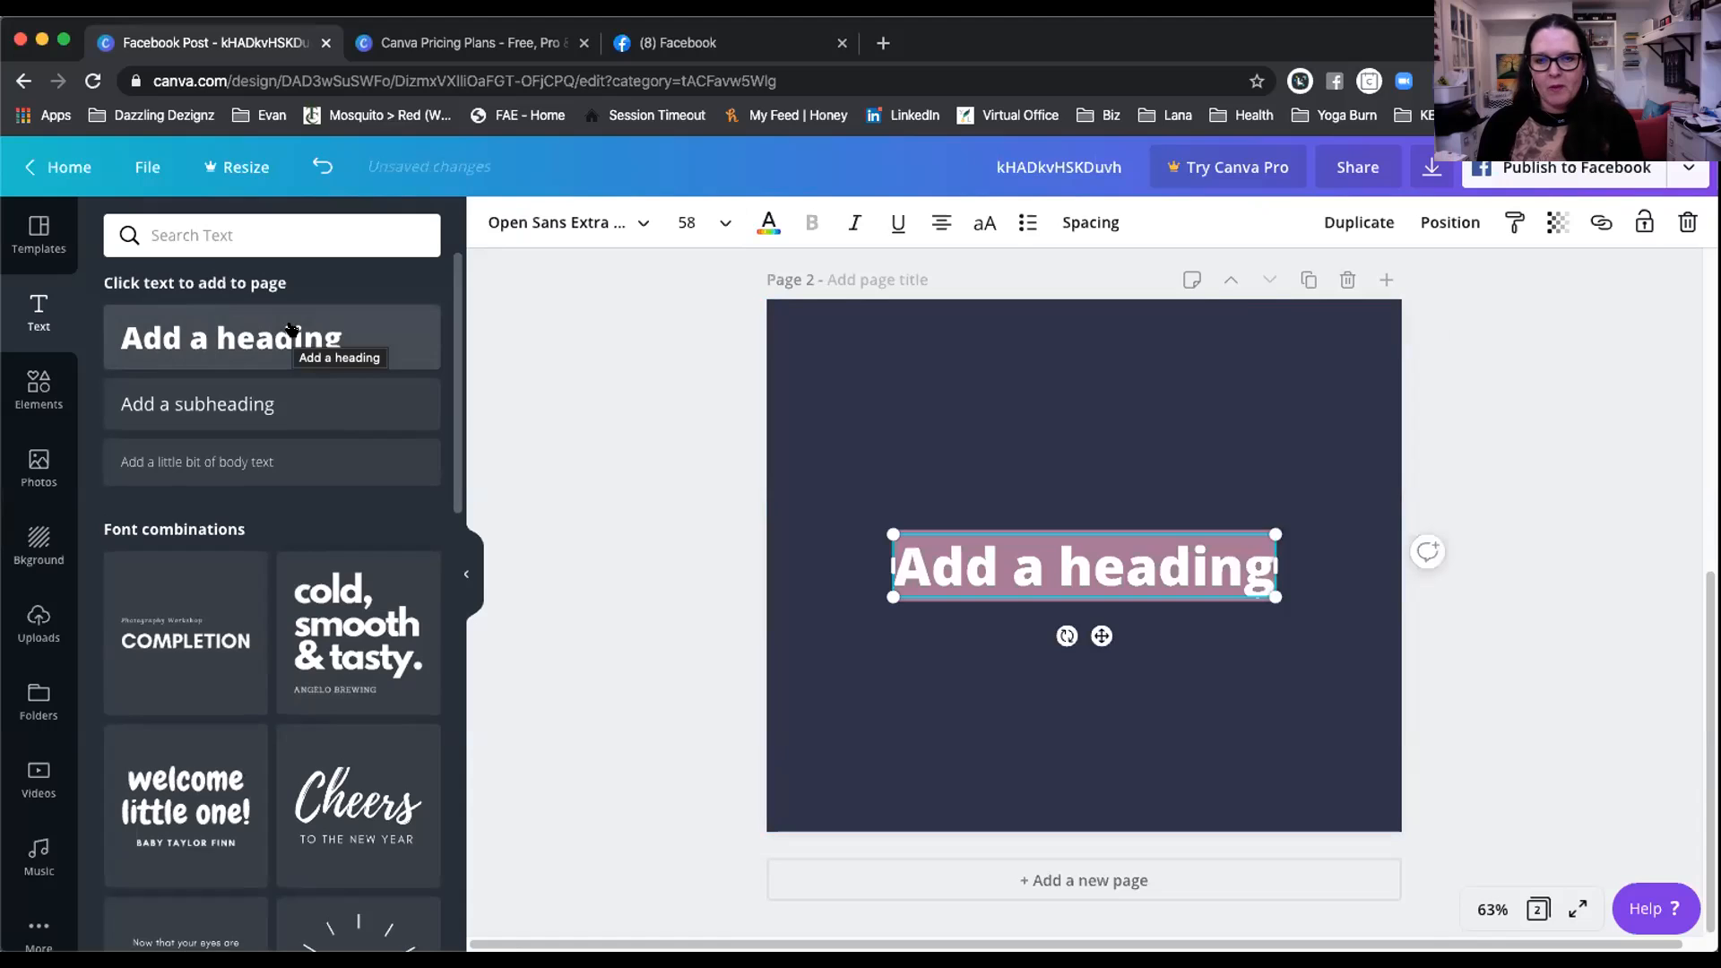
text(Heading)
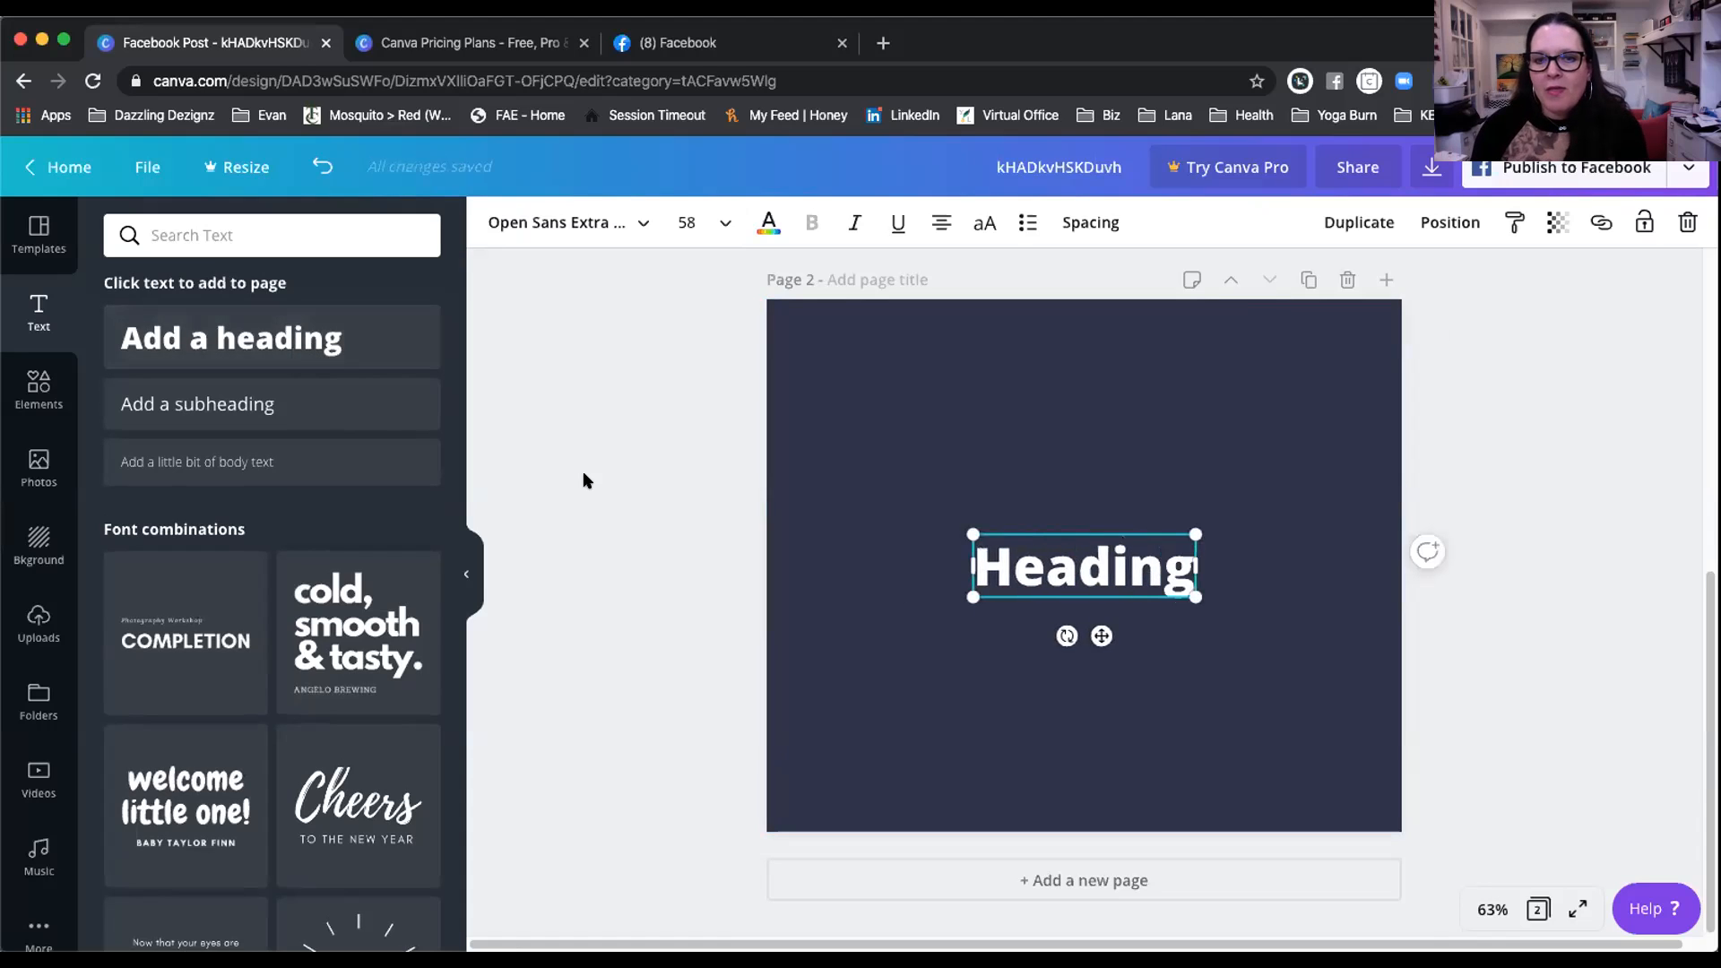
double_click(987, 555)
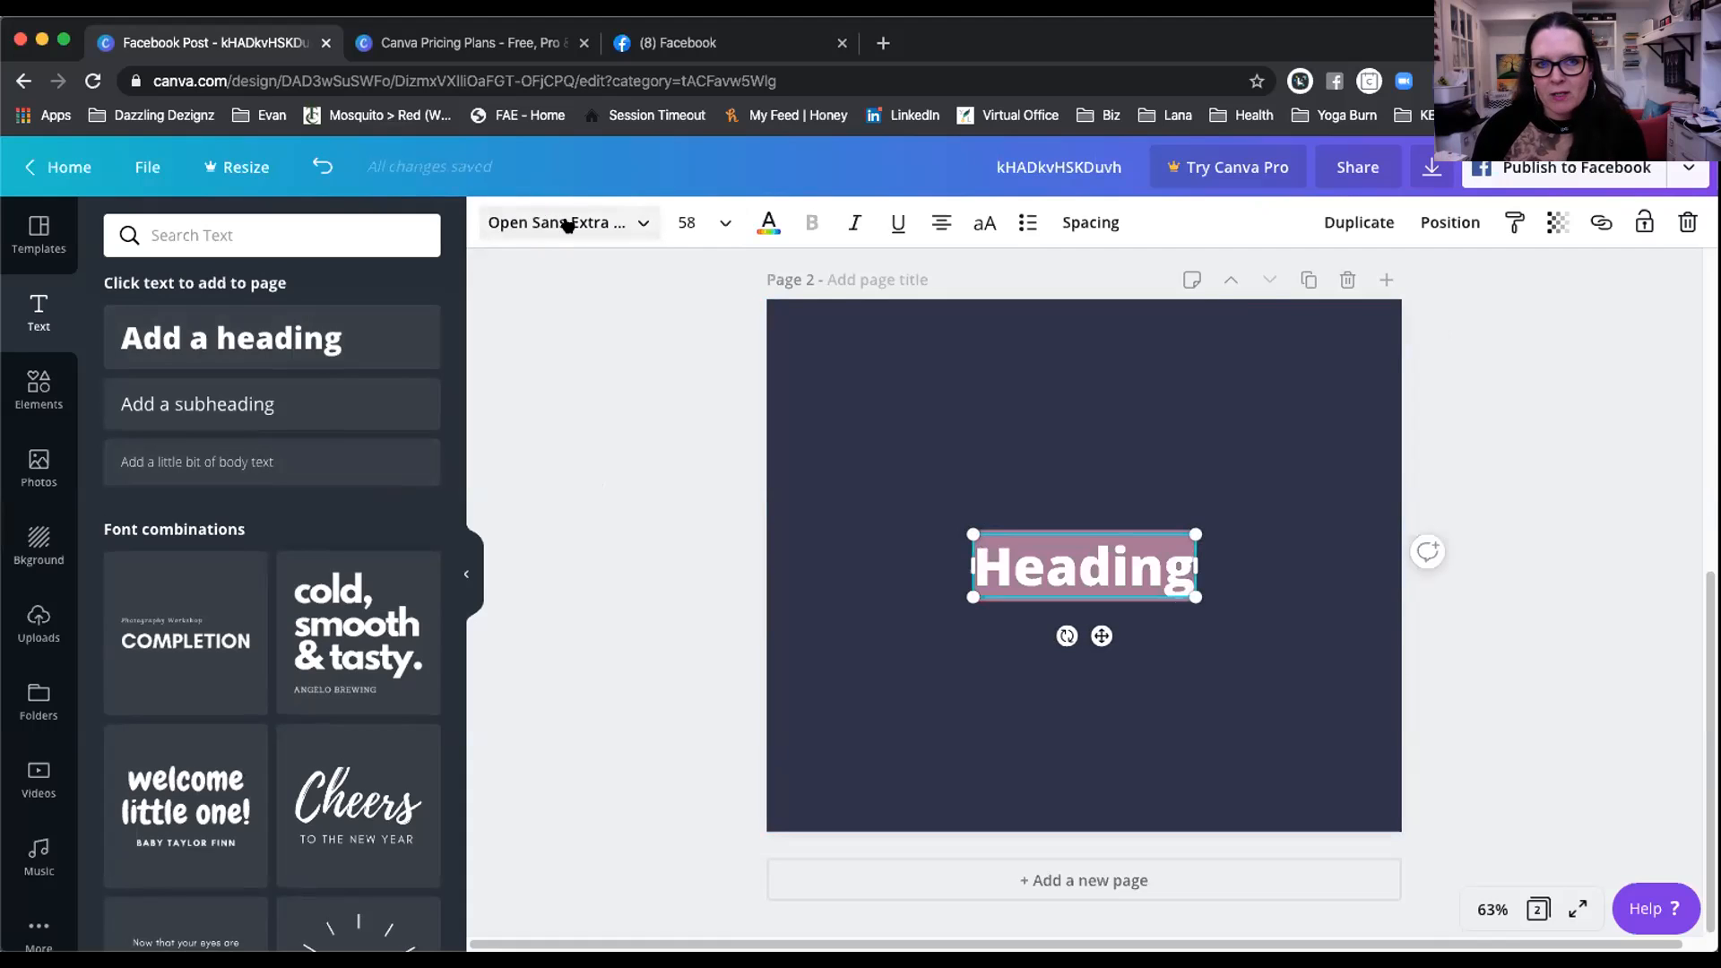
Step: Set the heading font to Aileron Heavy
click(635, 223)
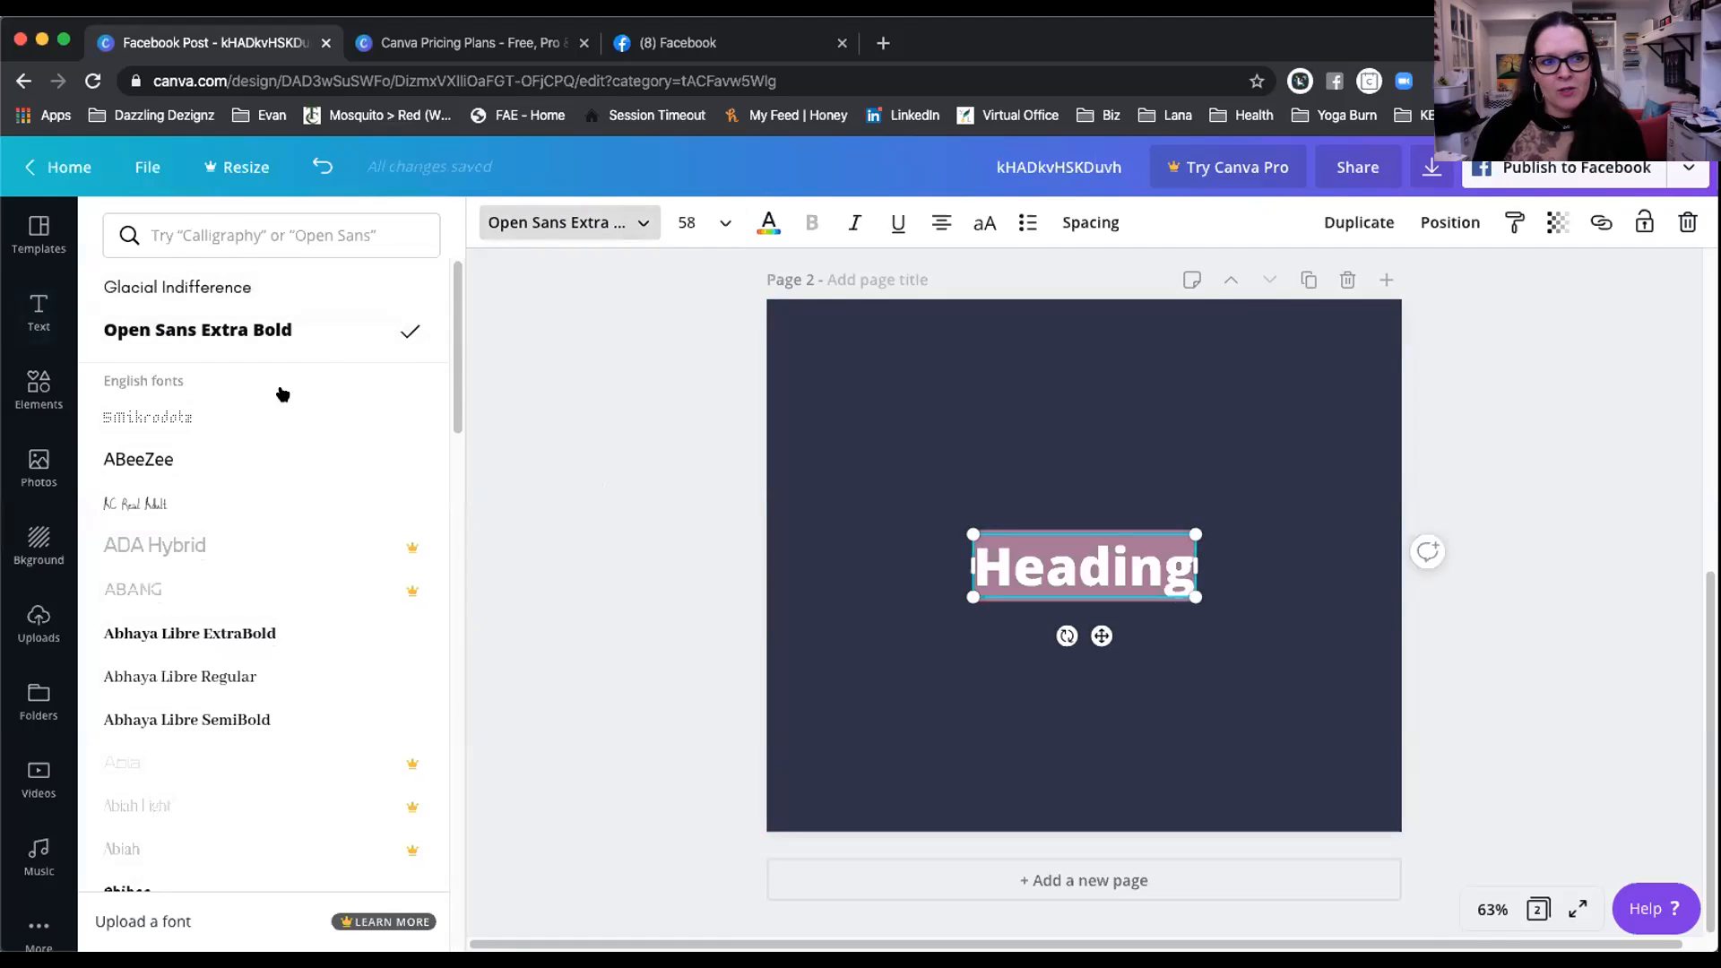
scroll(313, 403, down, 2)
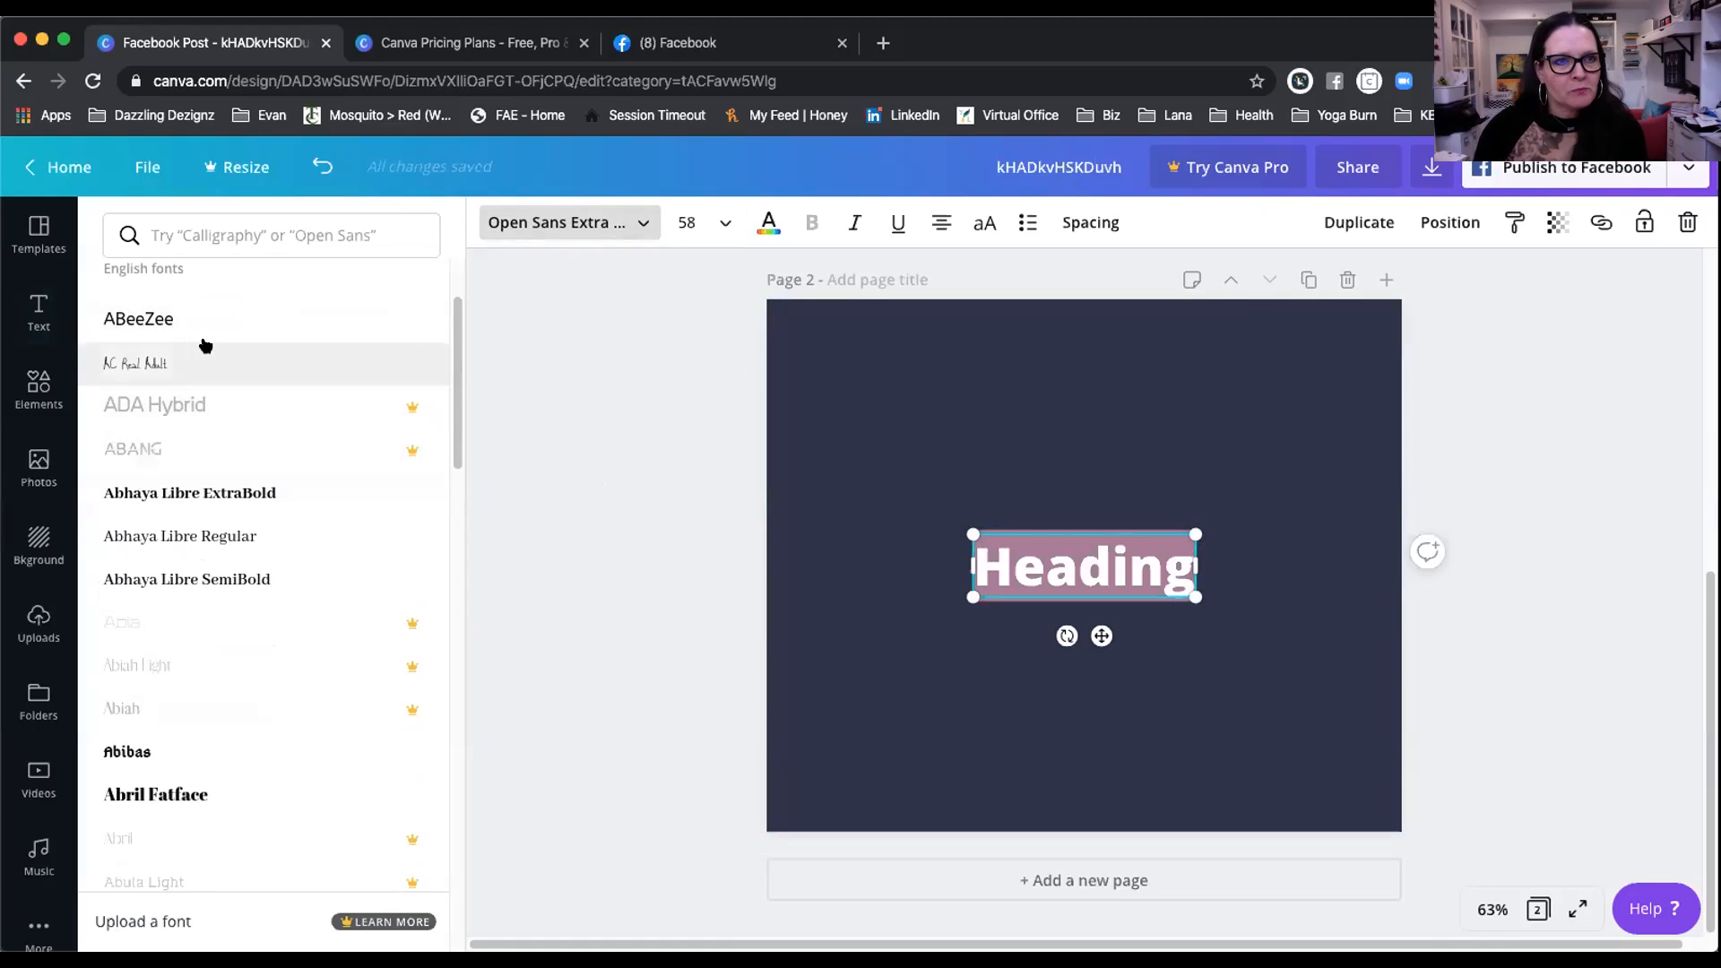
scroll(259, 573, down, 2)
scroll(259, 573, down, 4)
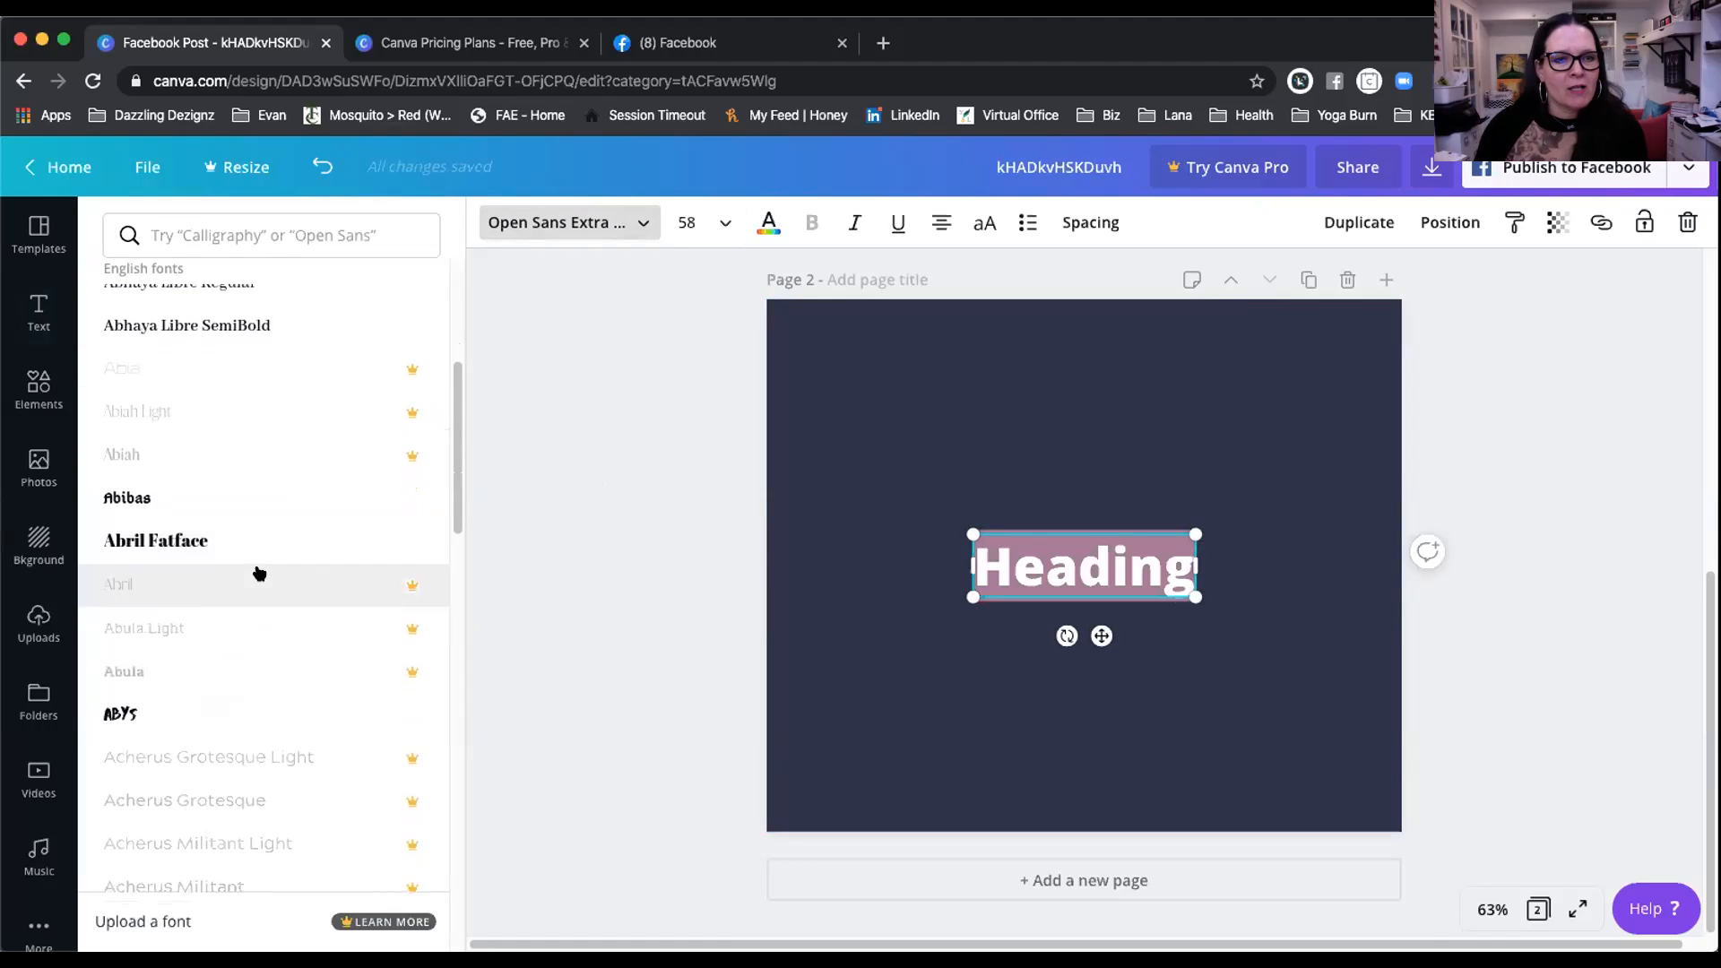
scroll(259, 573, down, 3)
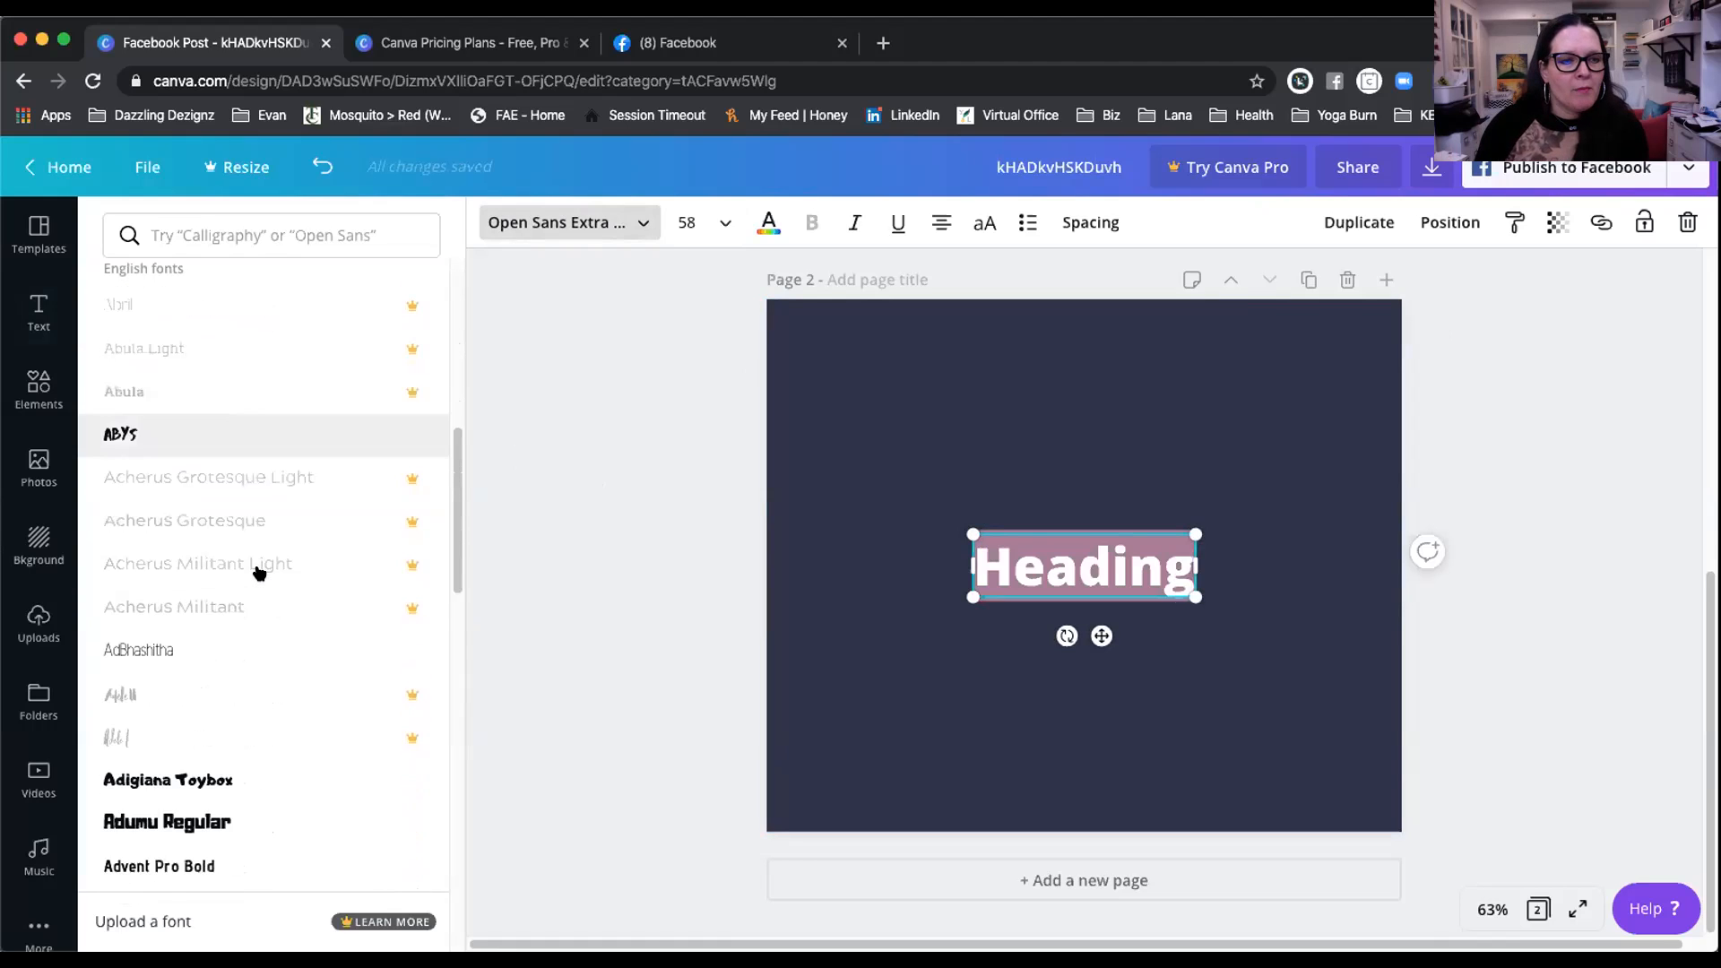
scroll(259, 574, down, 2)
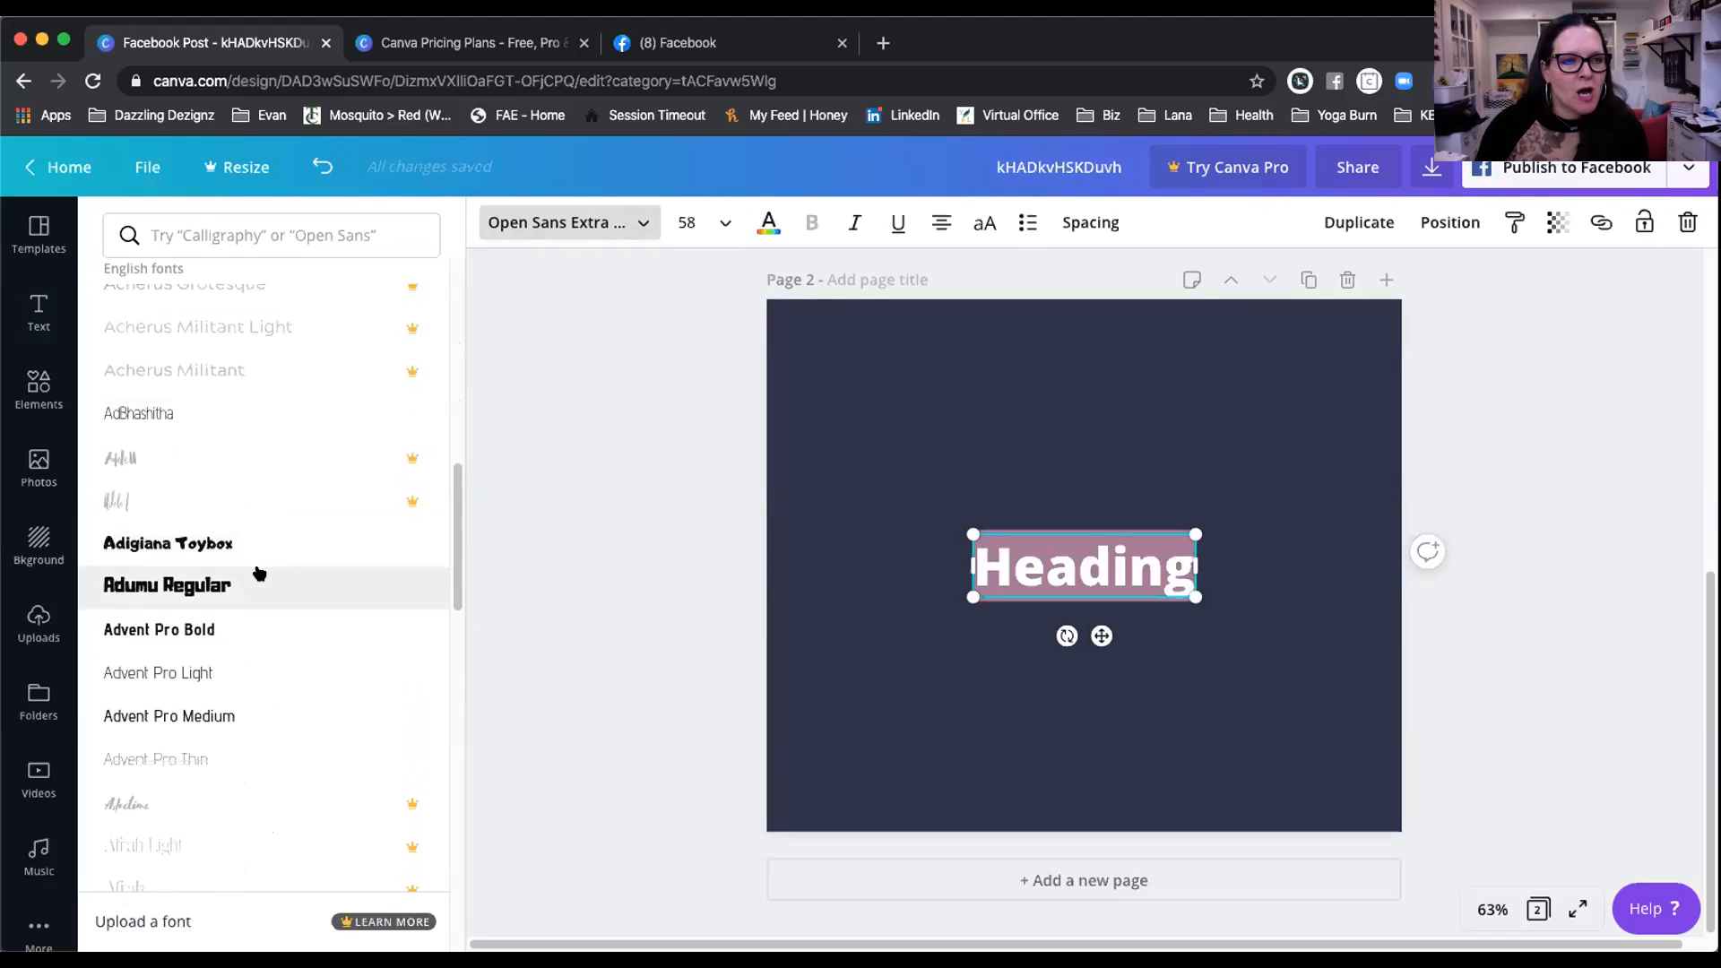
scroll(259, 573, down, 5)
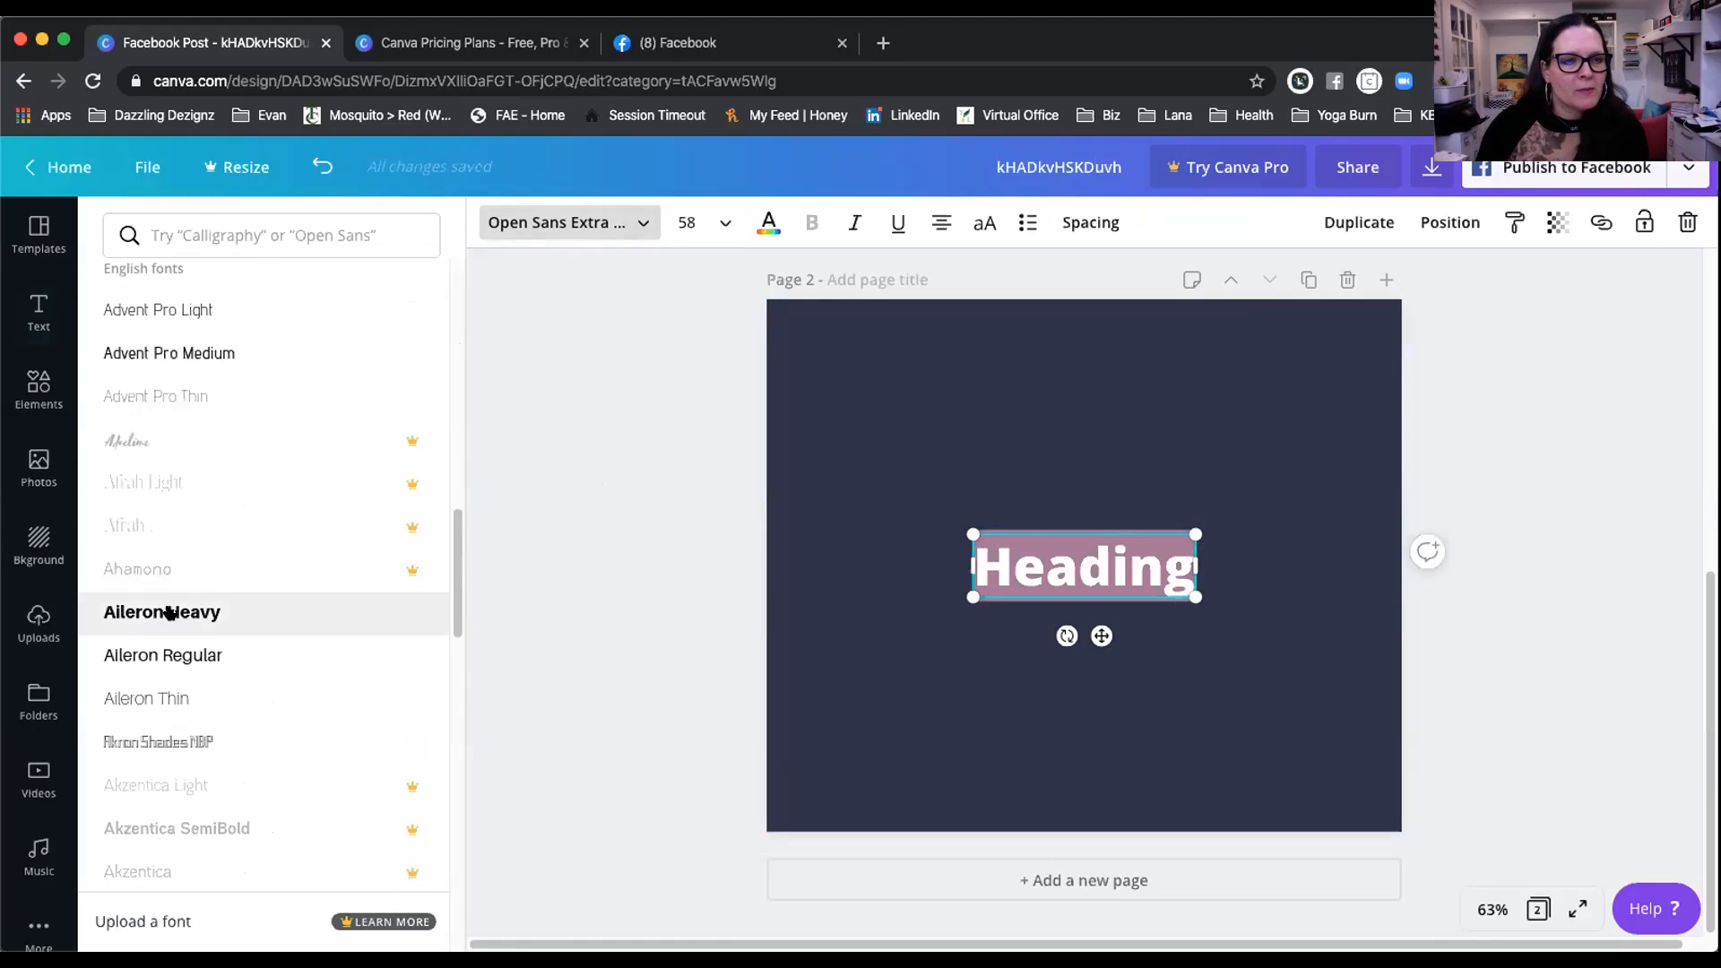
click(169, 613)
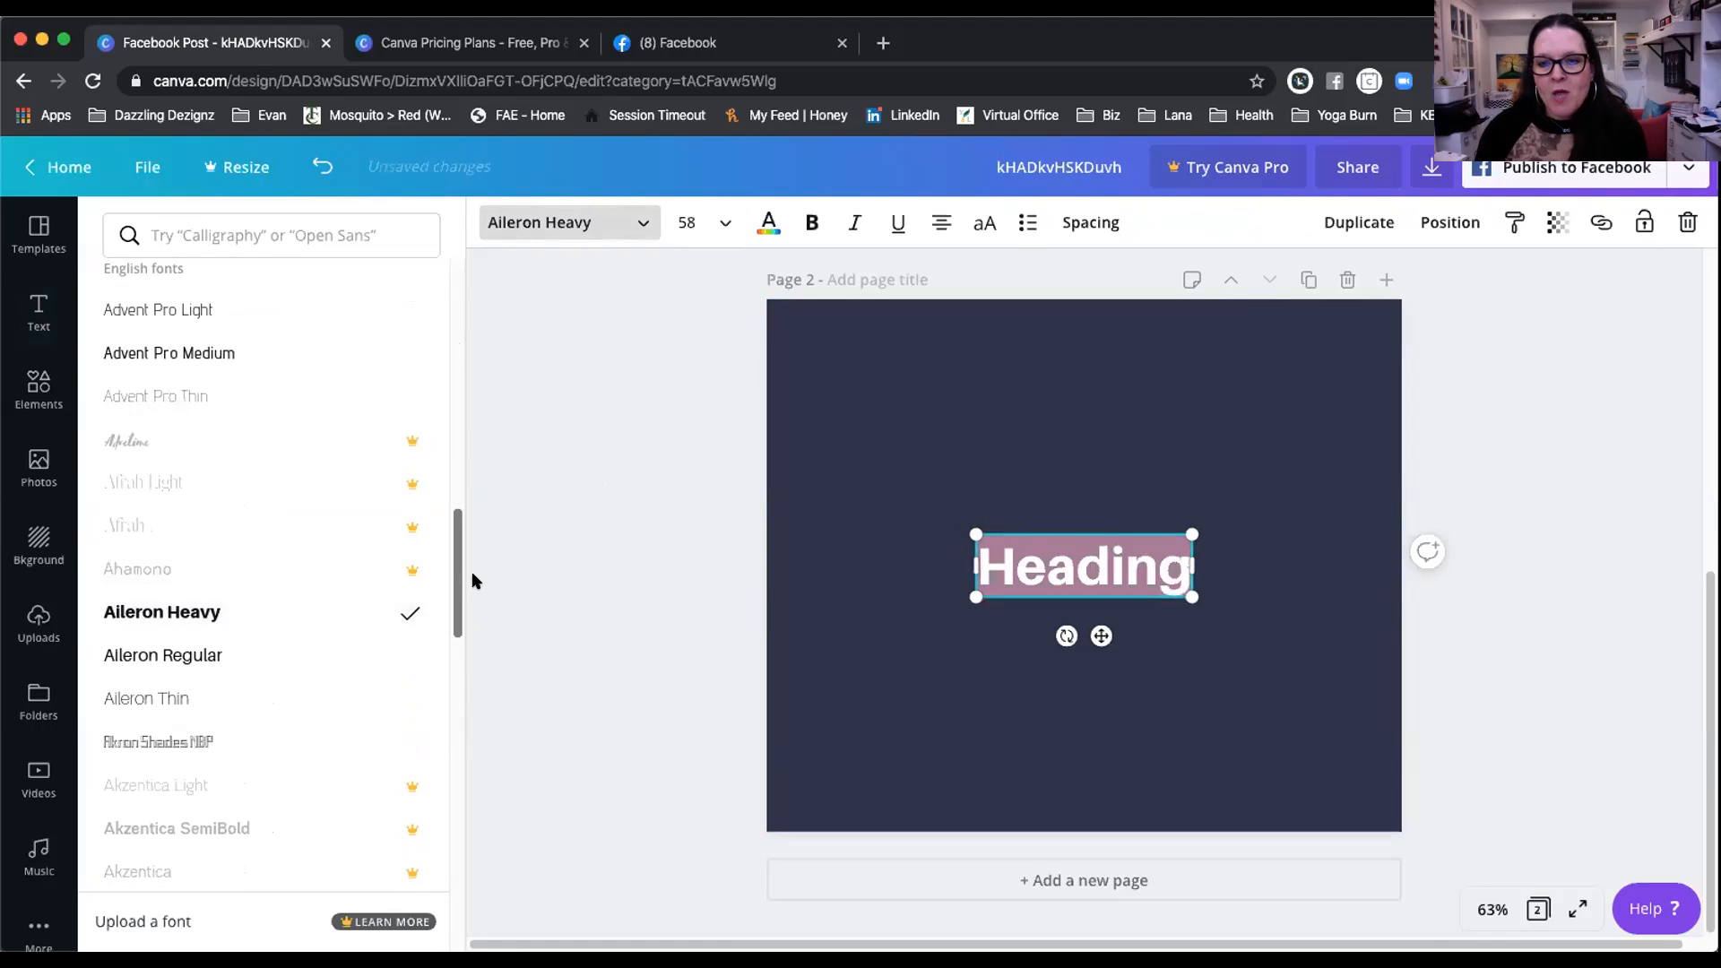
Step: Set the heading font size to 88 after first trying 28
click(719, 223)
scroll(726, 660, down, 2)
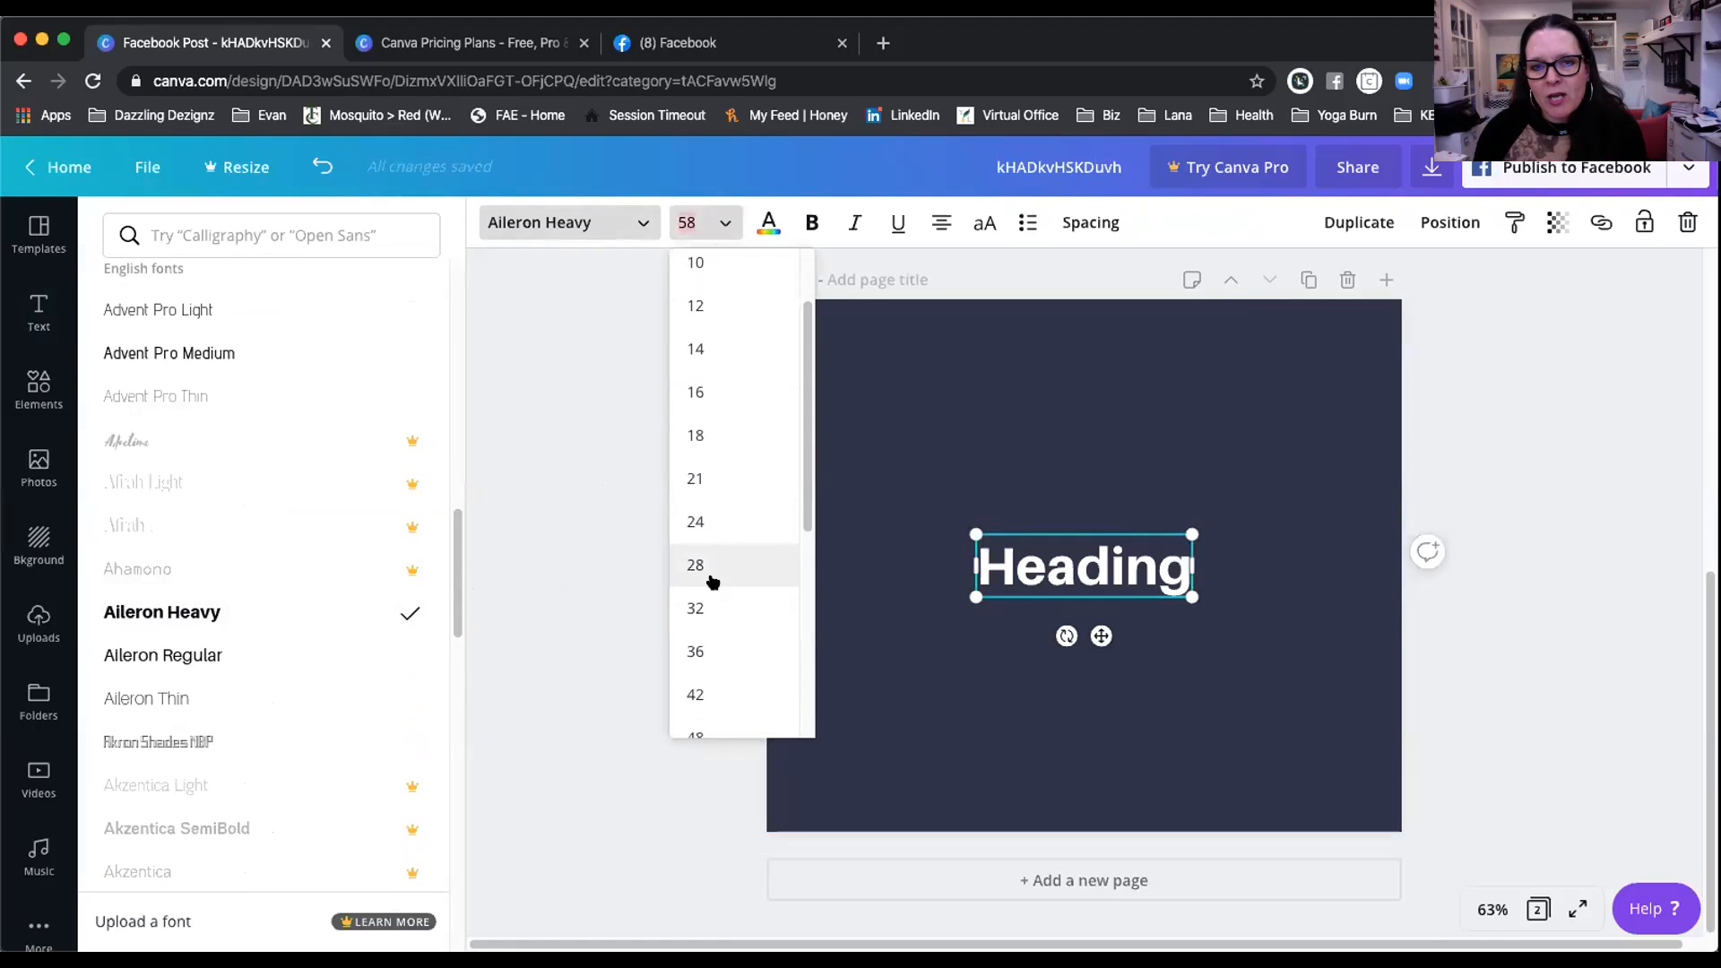
click(716, 565)
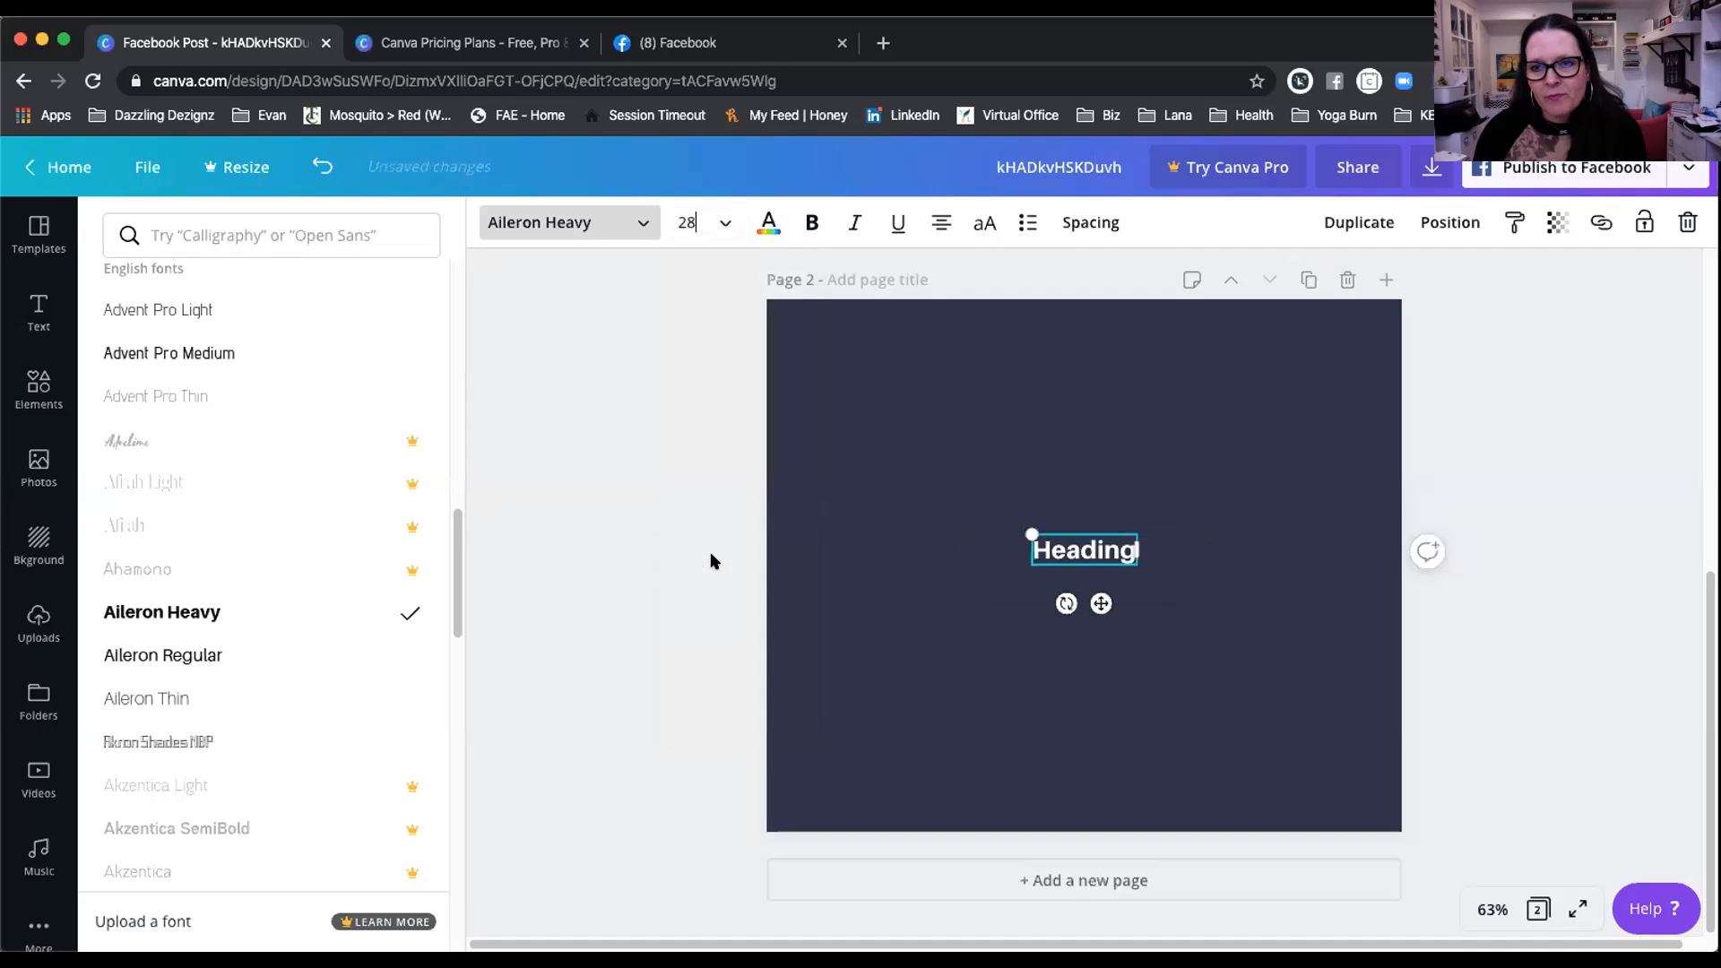
click(691, 208)
scroll(711, 530, down, 6)
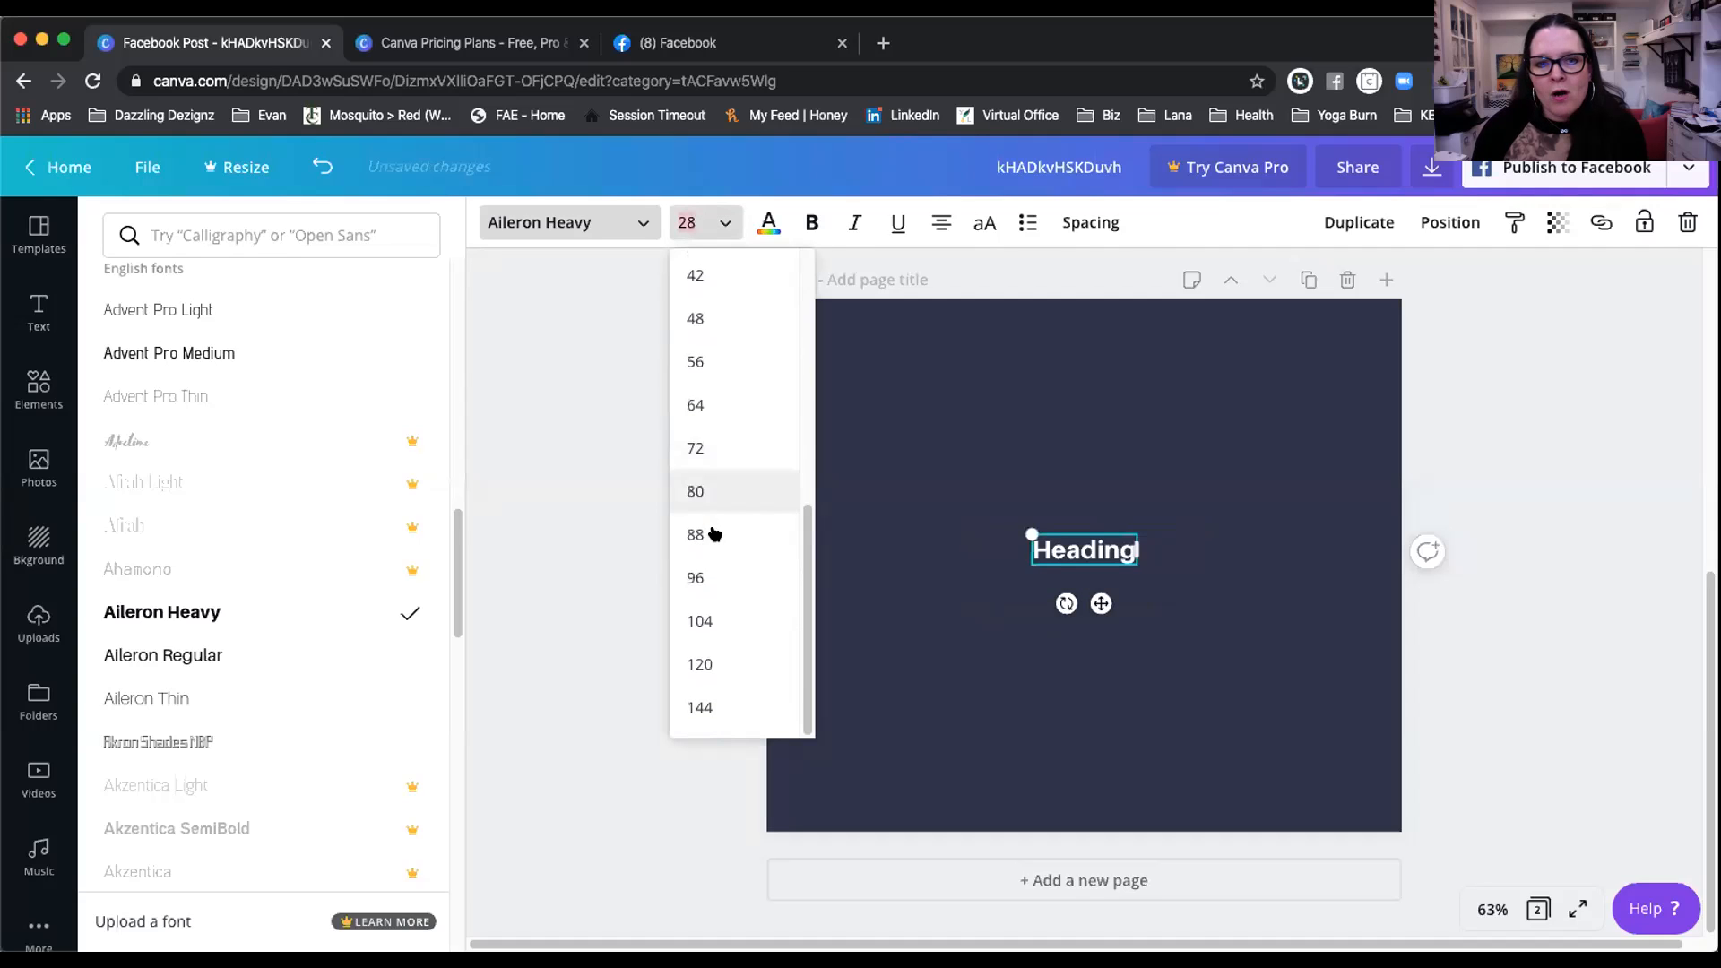
click(713, 531)
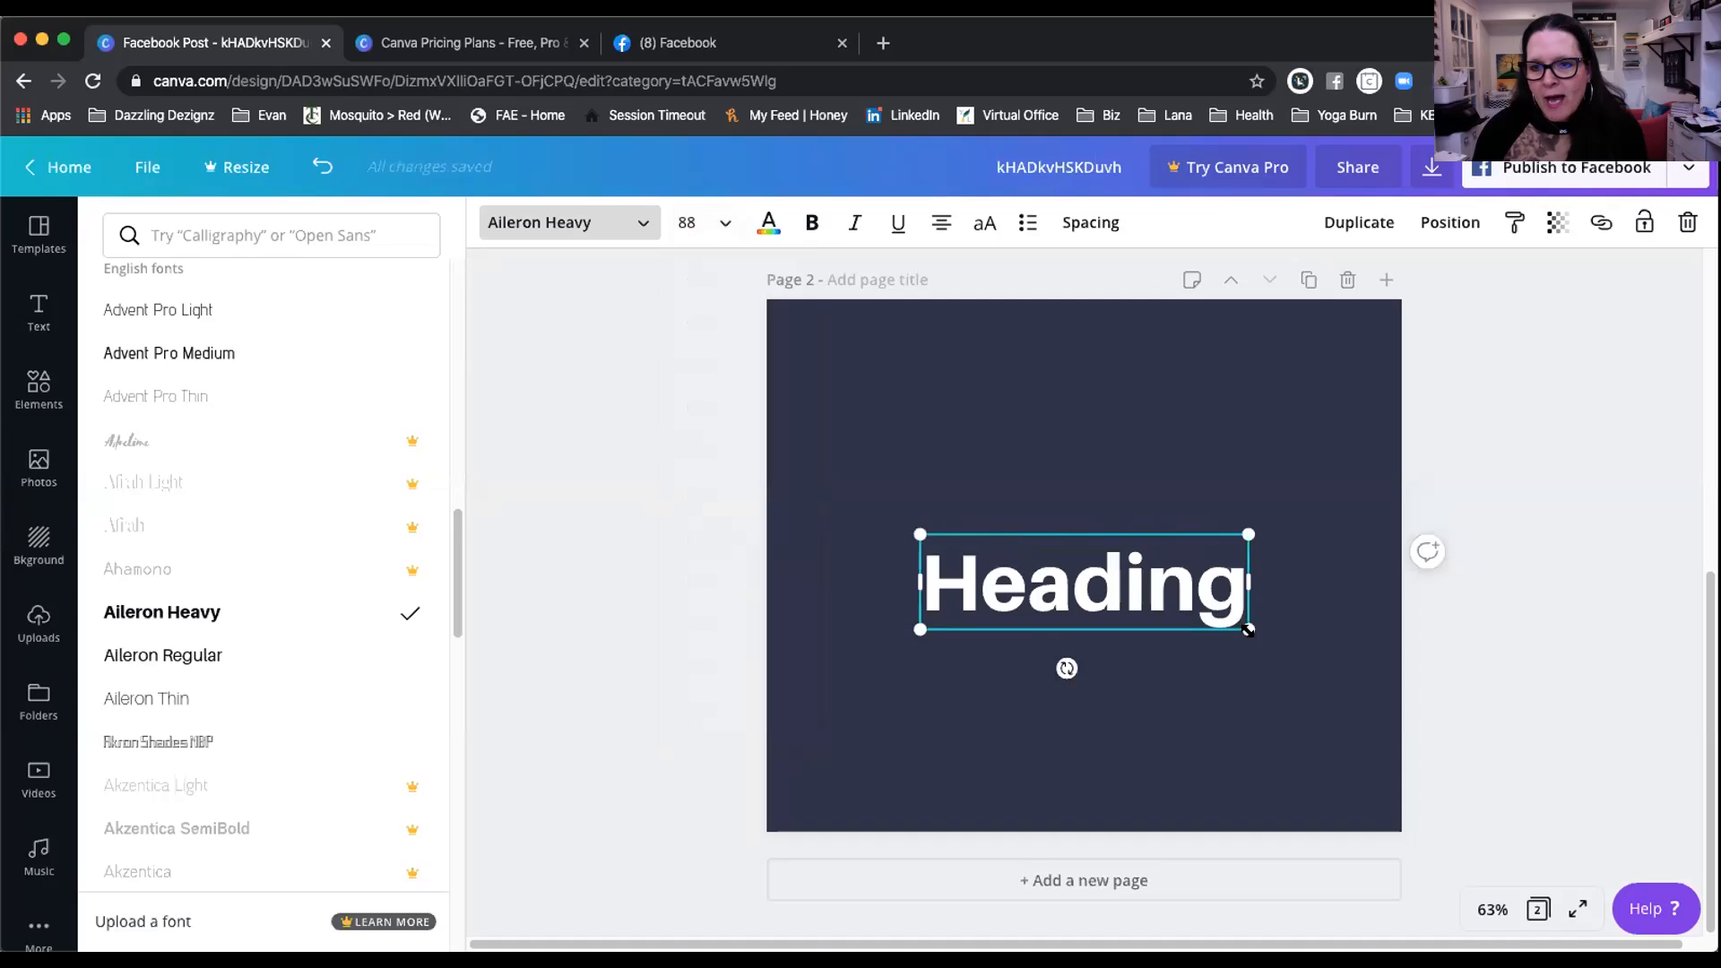
Step: Resize the heading to about 84 pt and move it to the page's upper left
drag(1244, 624, 1155, 594)
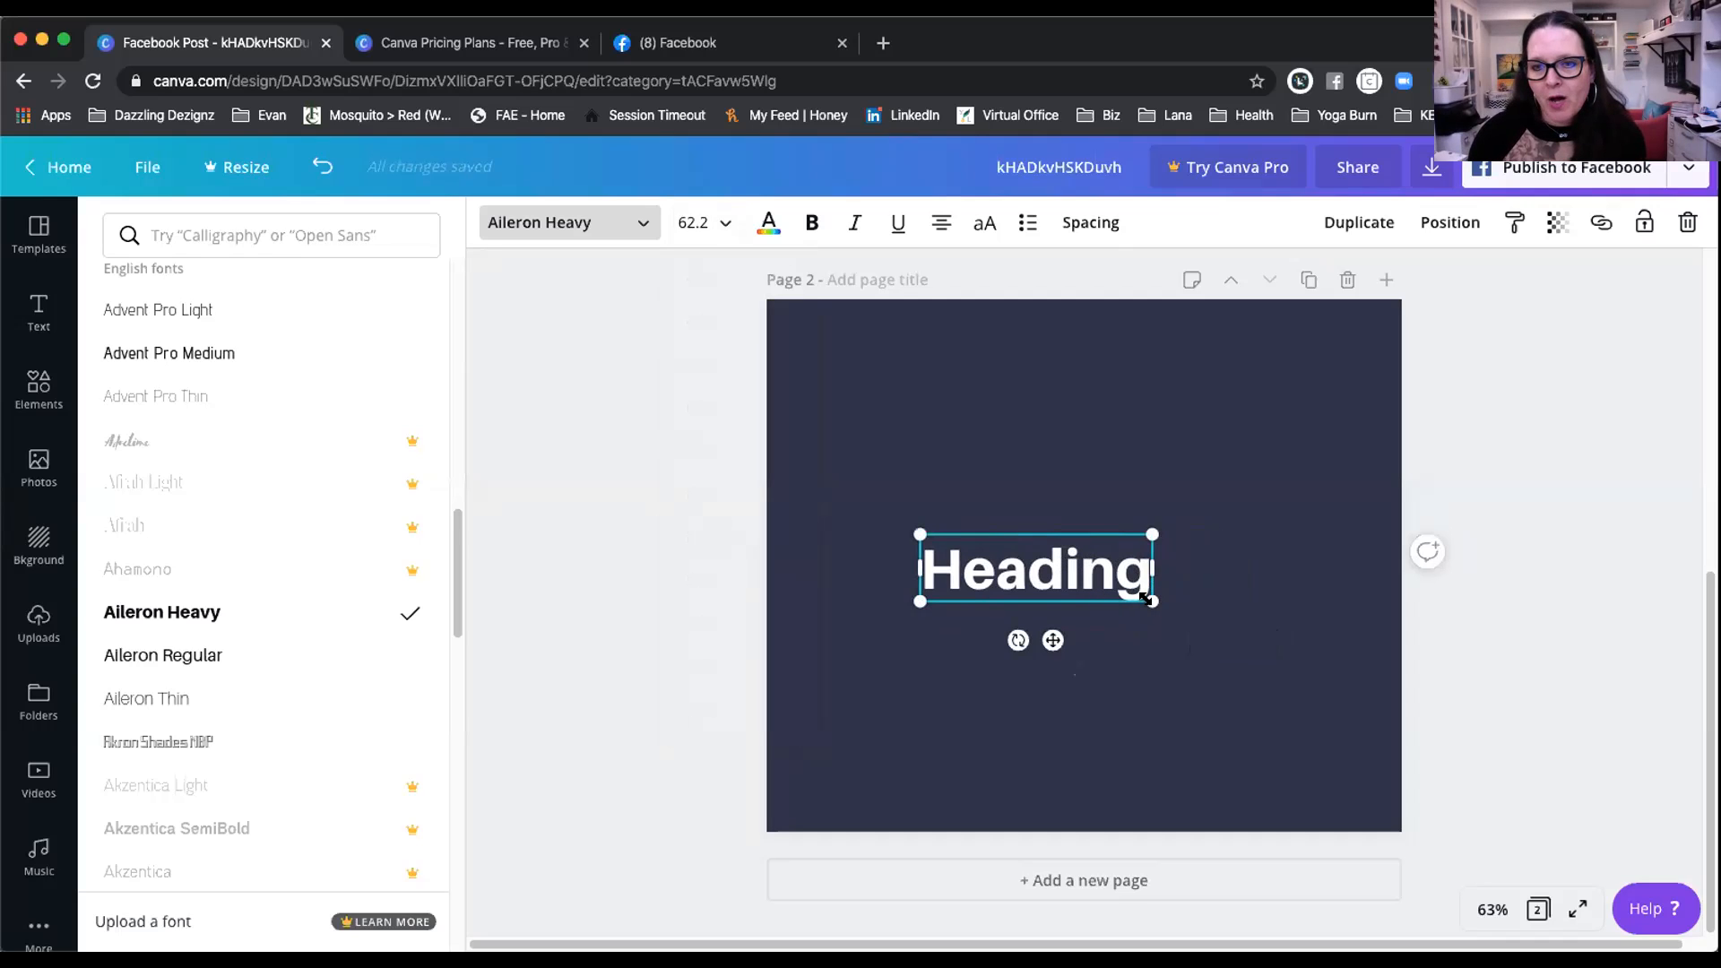
drag(1153, 603, 1099, 646)
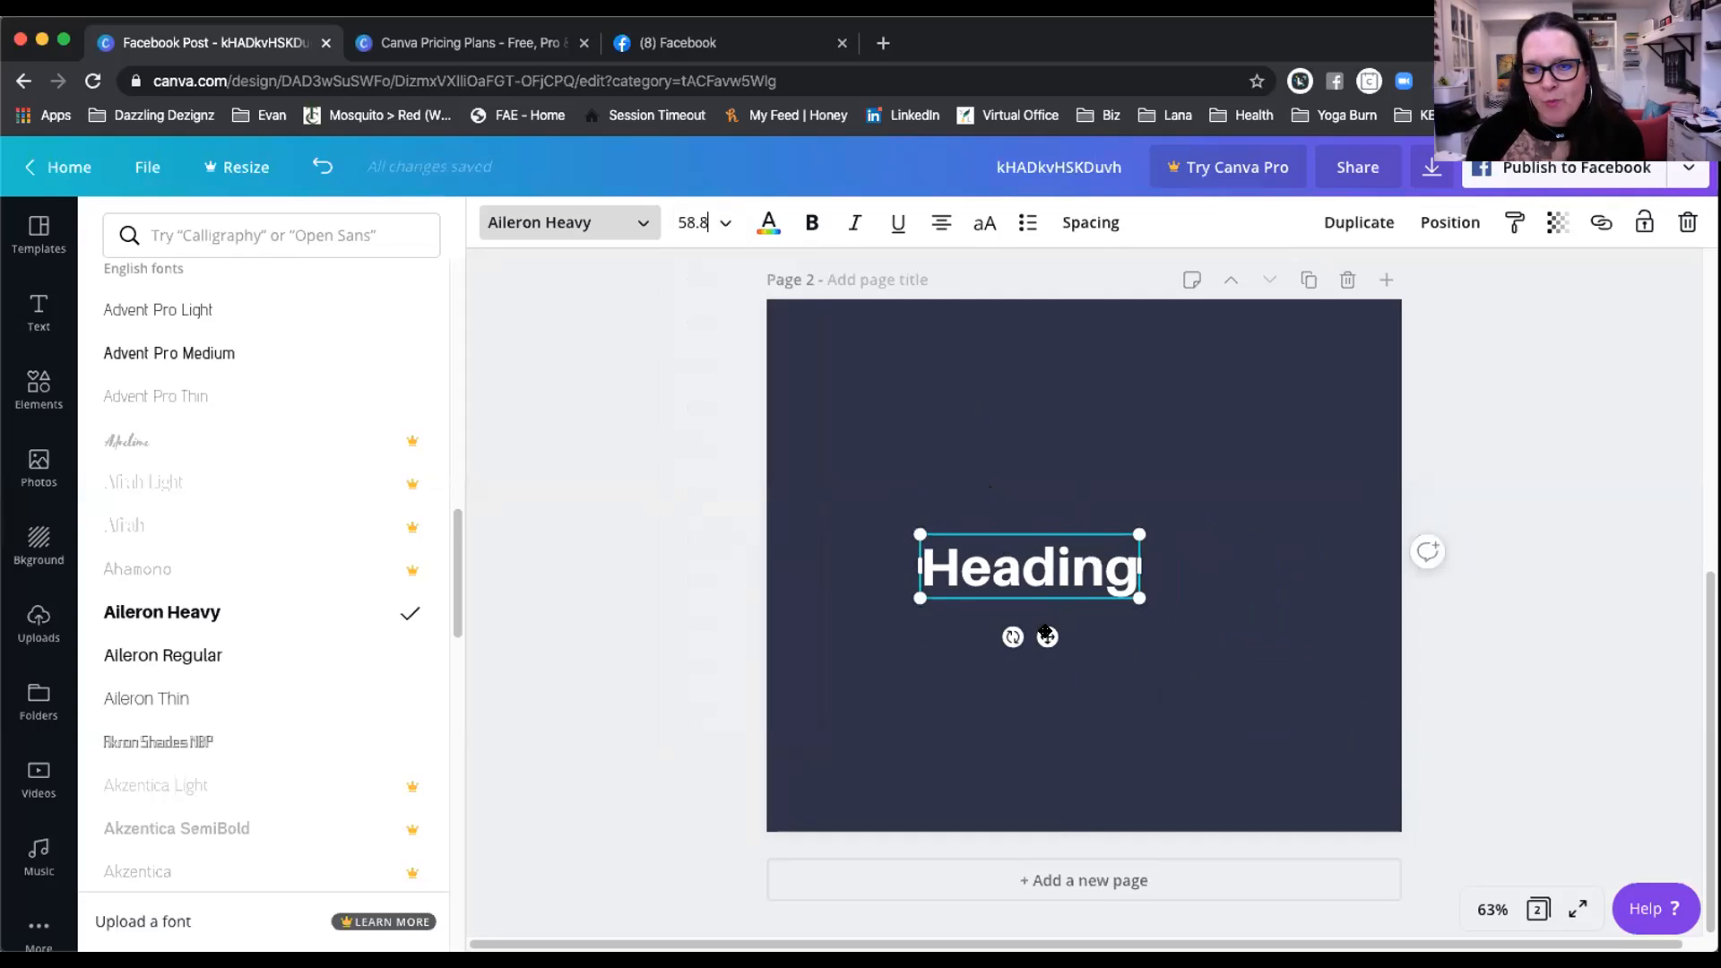
drag(1029, 566, 929, 377)
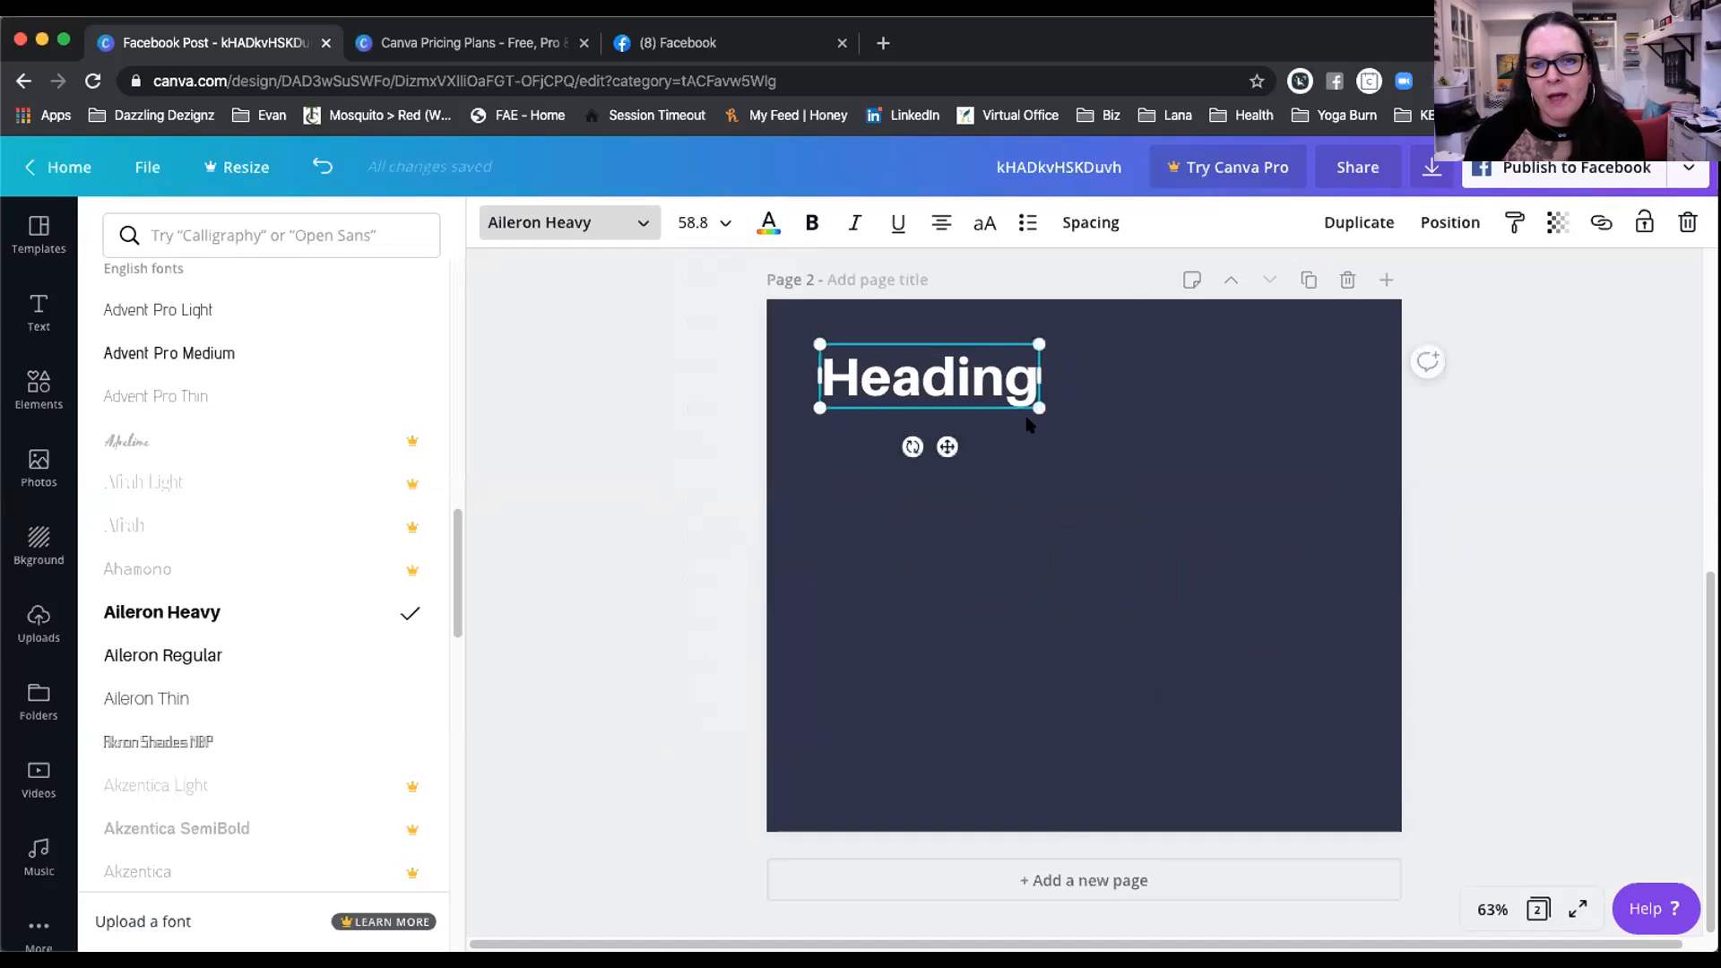
drag(1037, 409, 1112, 485)
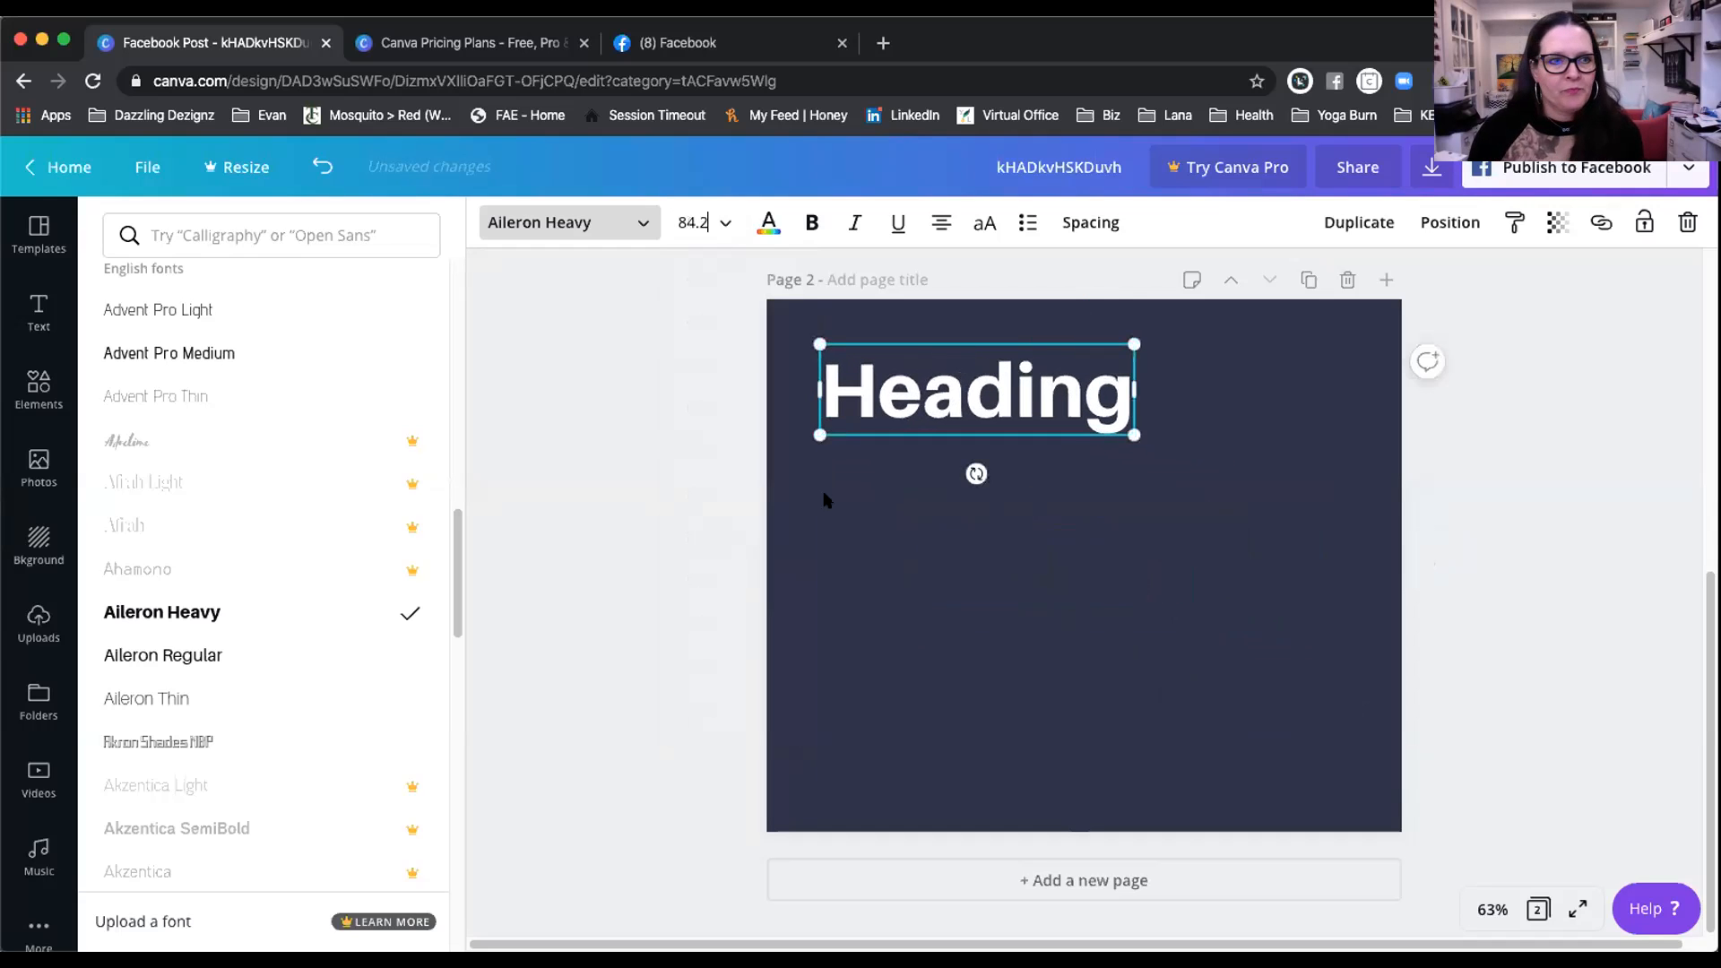
scroll(224, 636, down, 5)
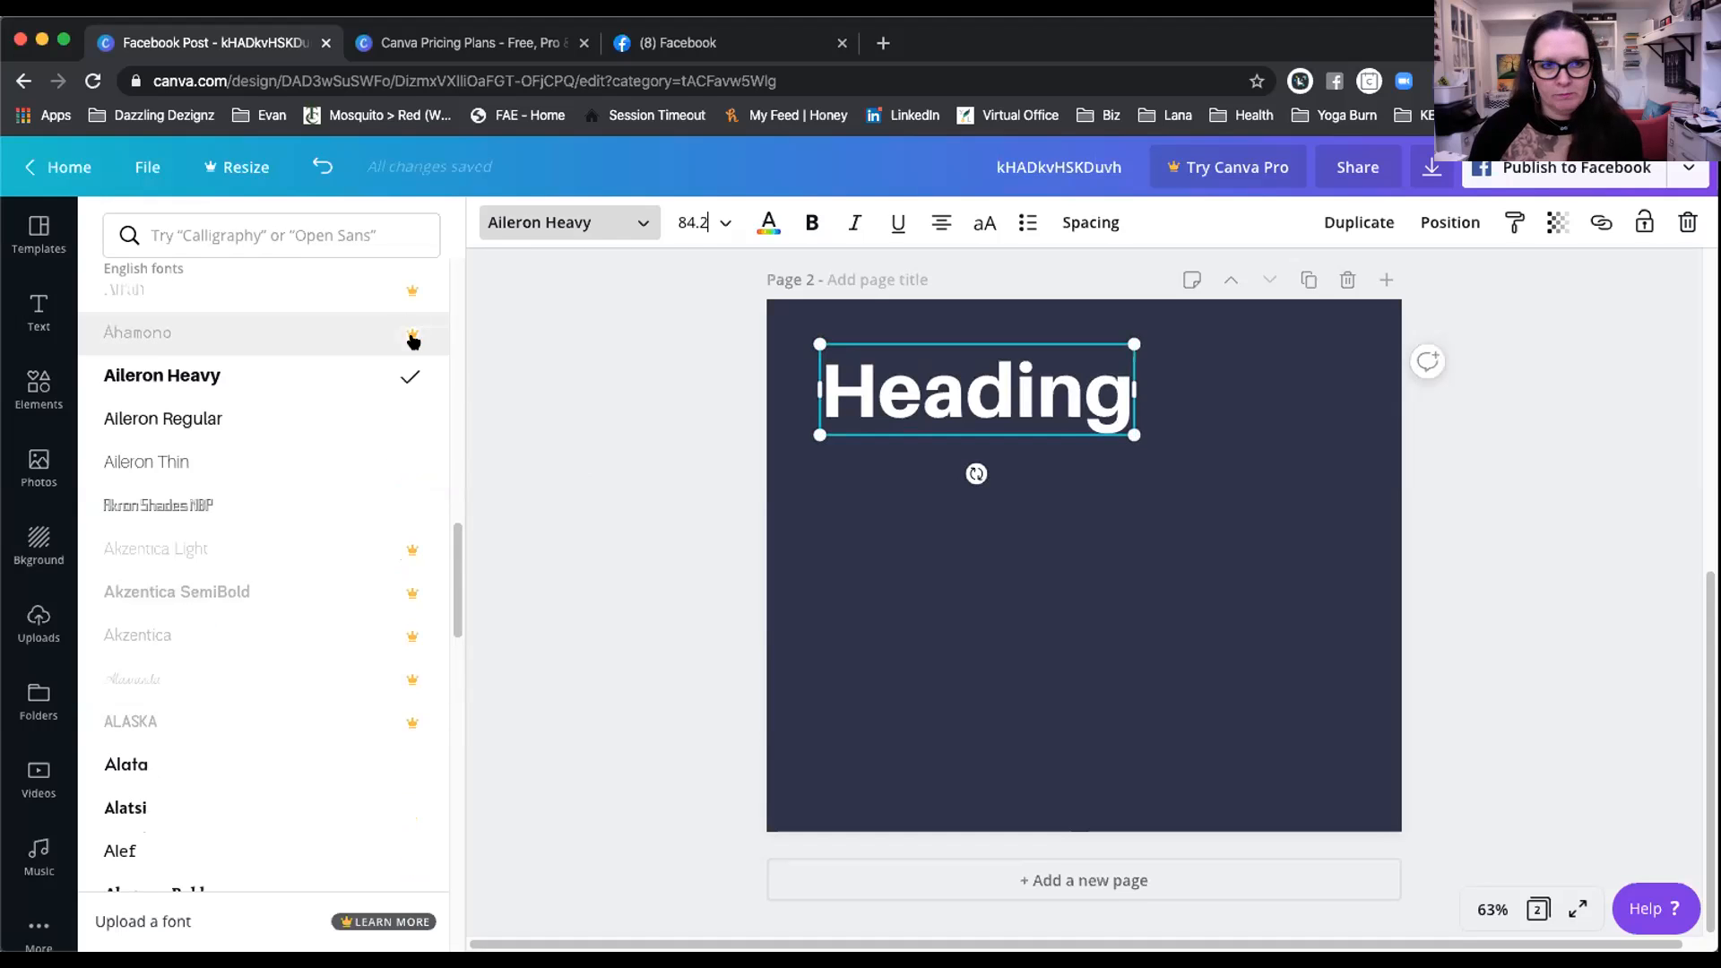
scroll(367, 331, down, 8)
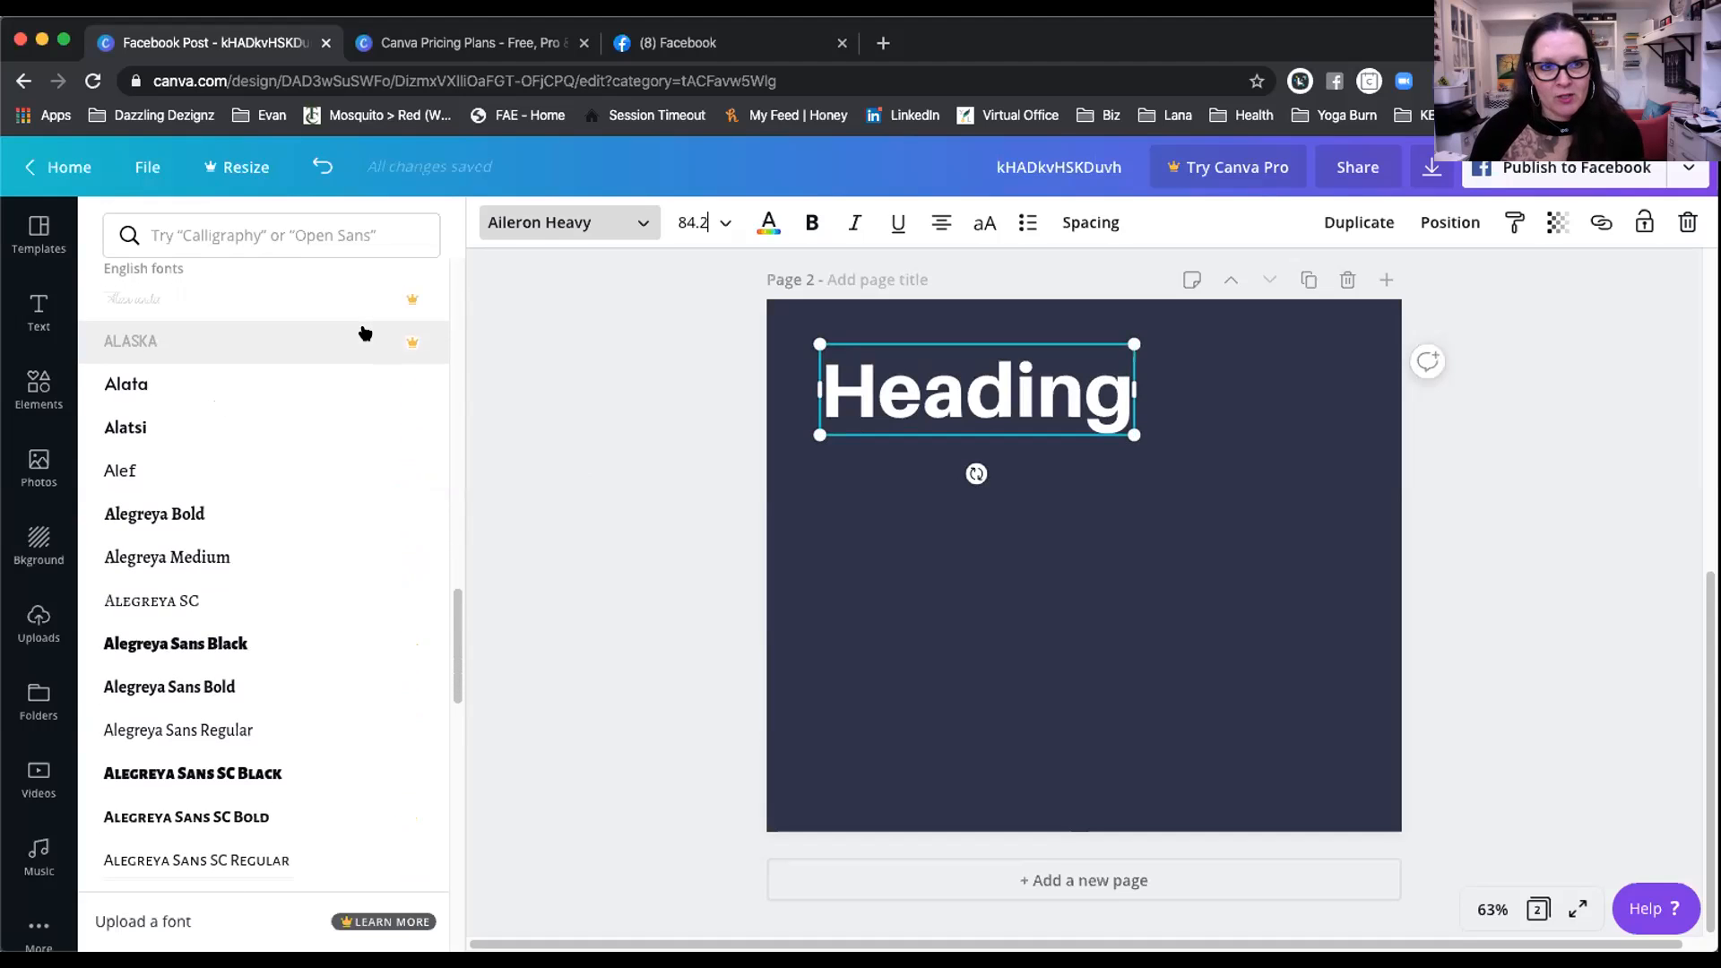
scroll(365, 333, down, 2)
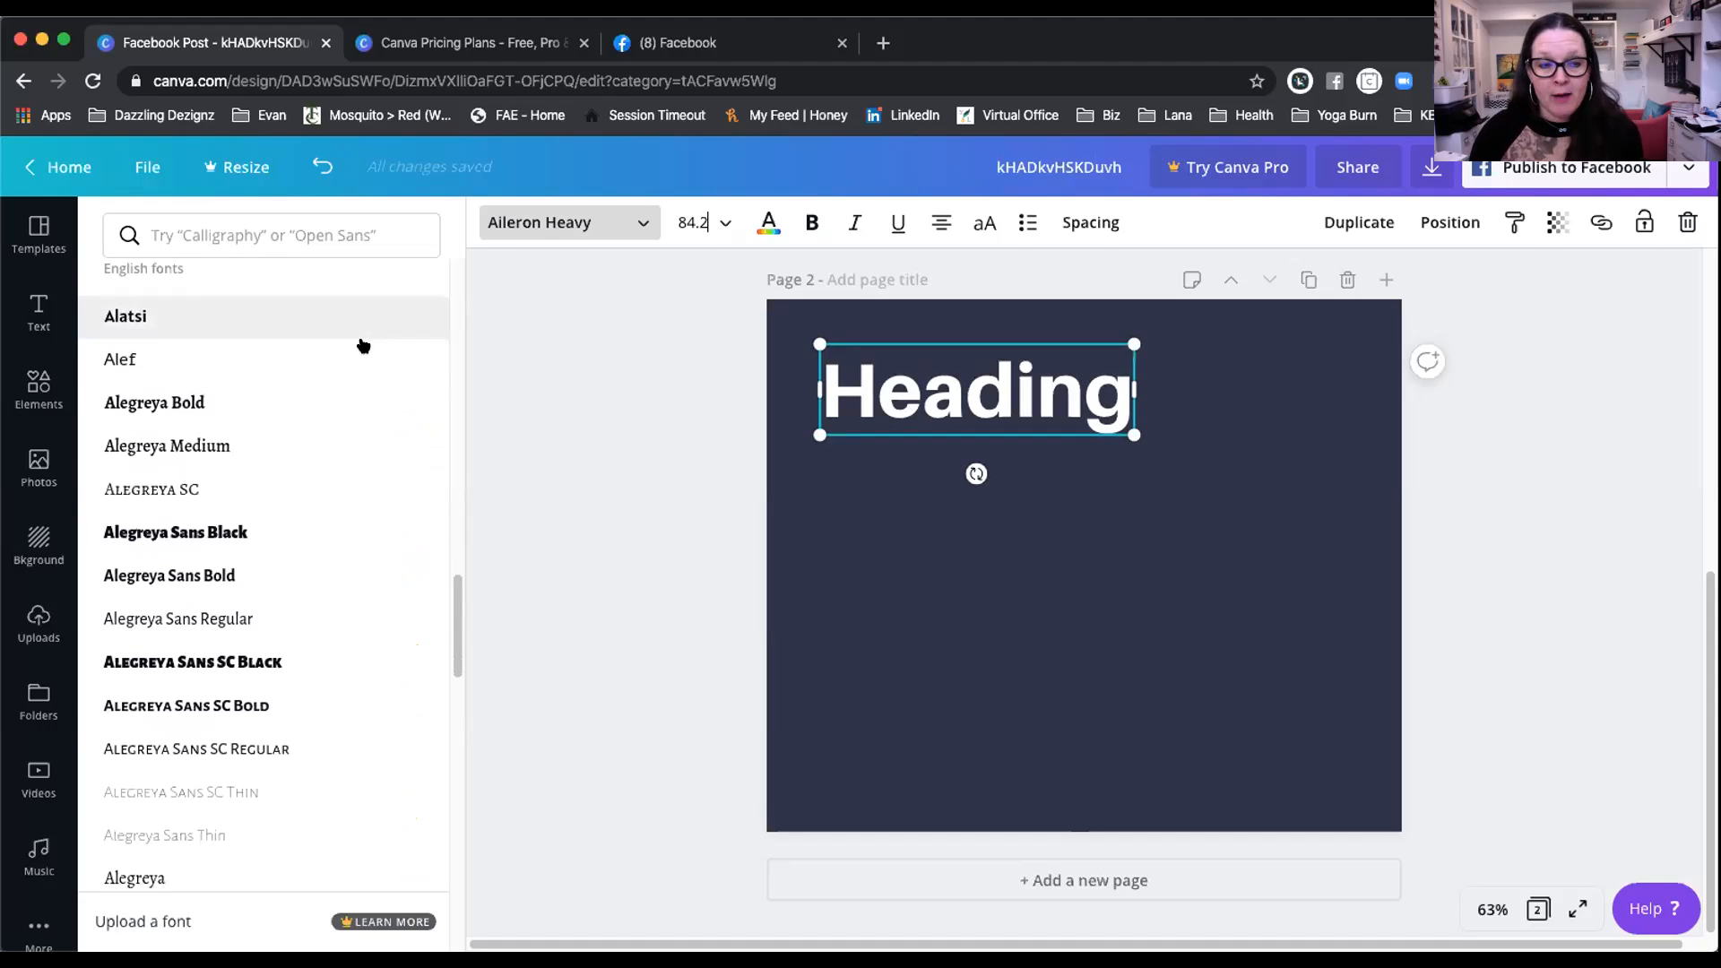
scroll(361, 394, down, 7)
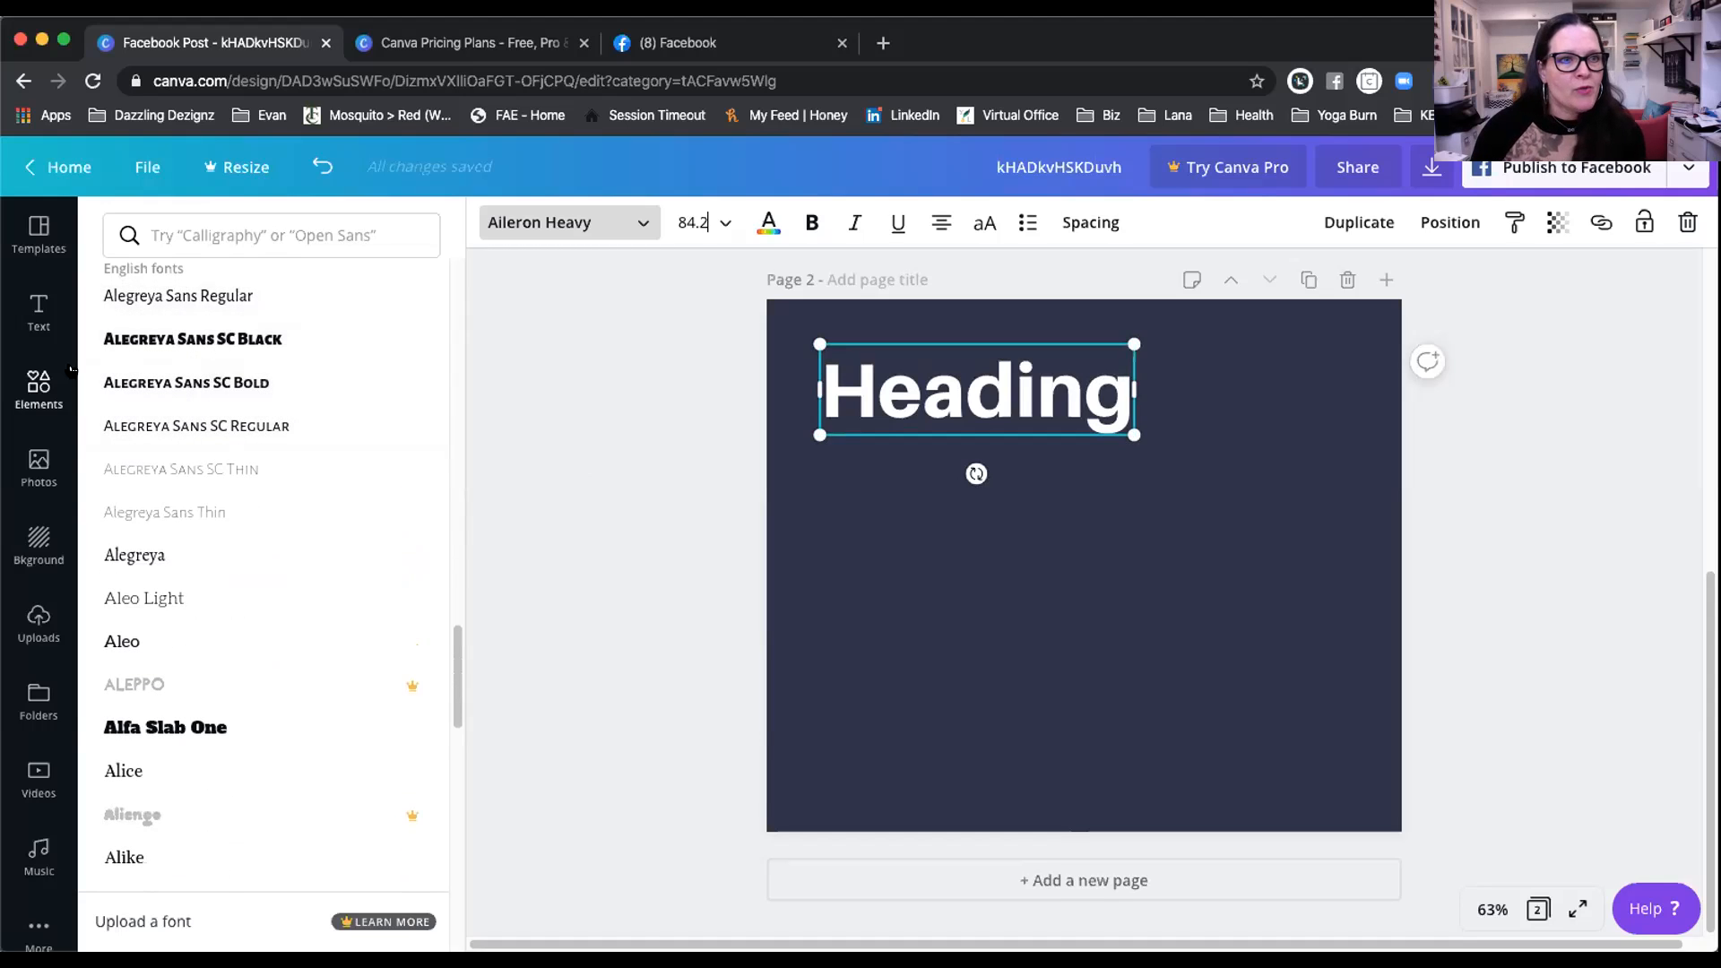
Step: Add the Cheers / To the new year text pair, ungroup it, and move Cheers under the heading
click(40, 314)
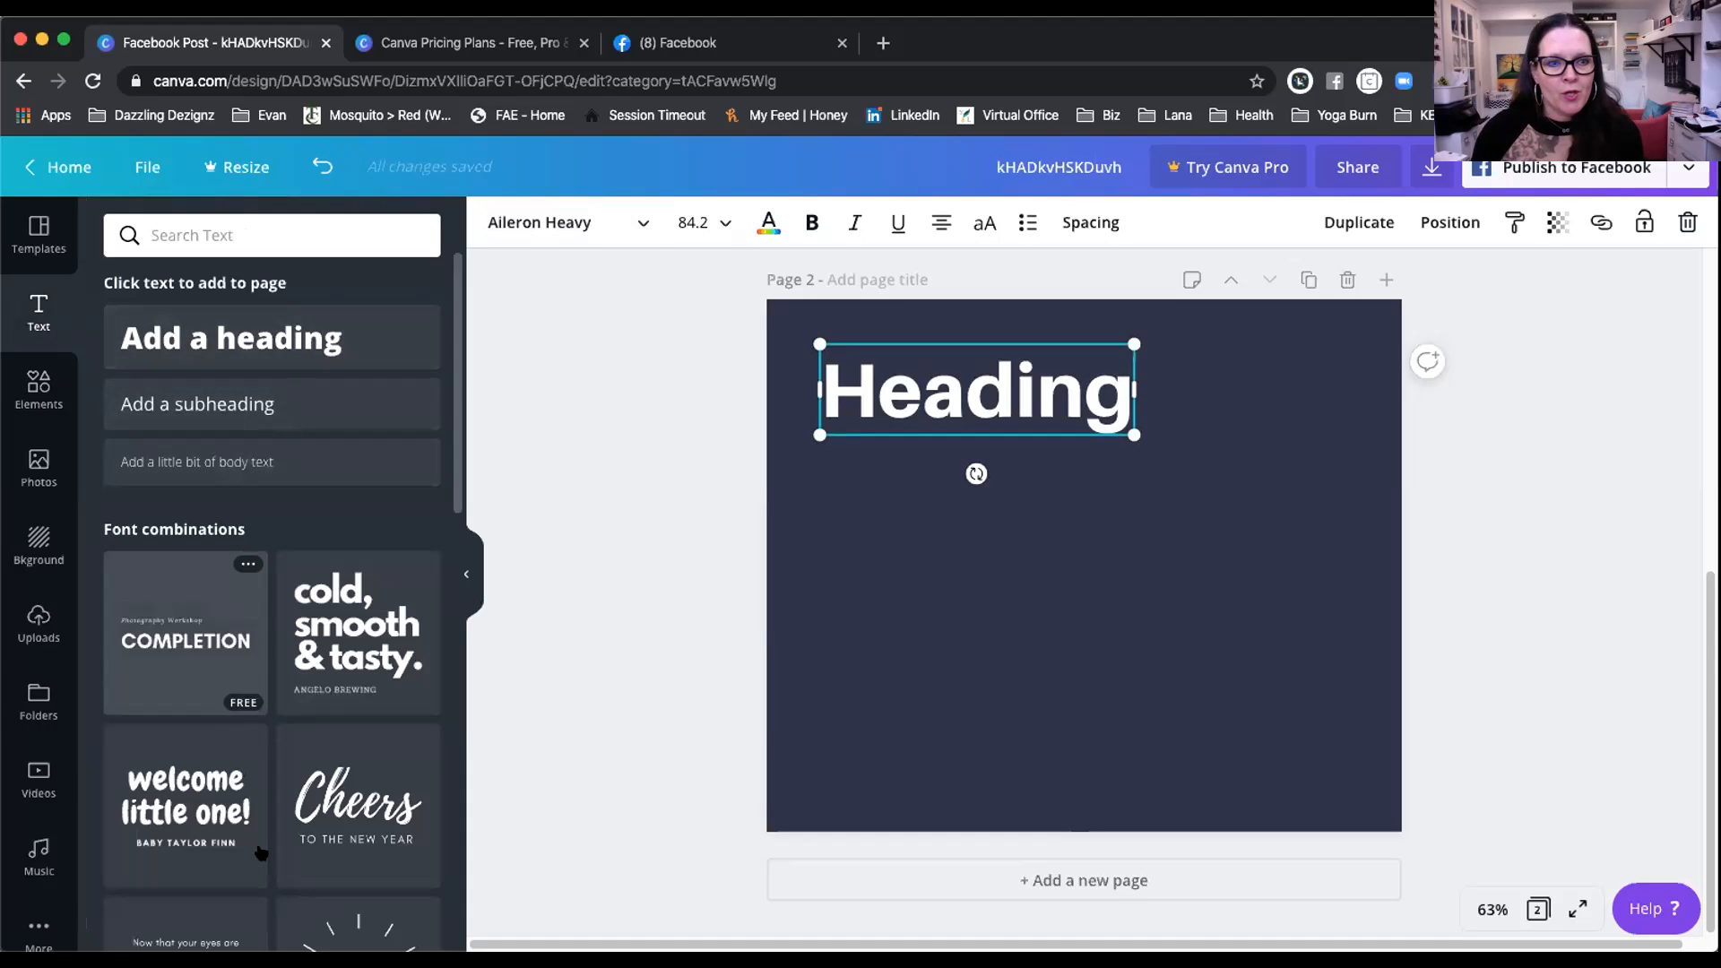
click(334, 792)
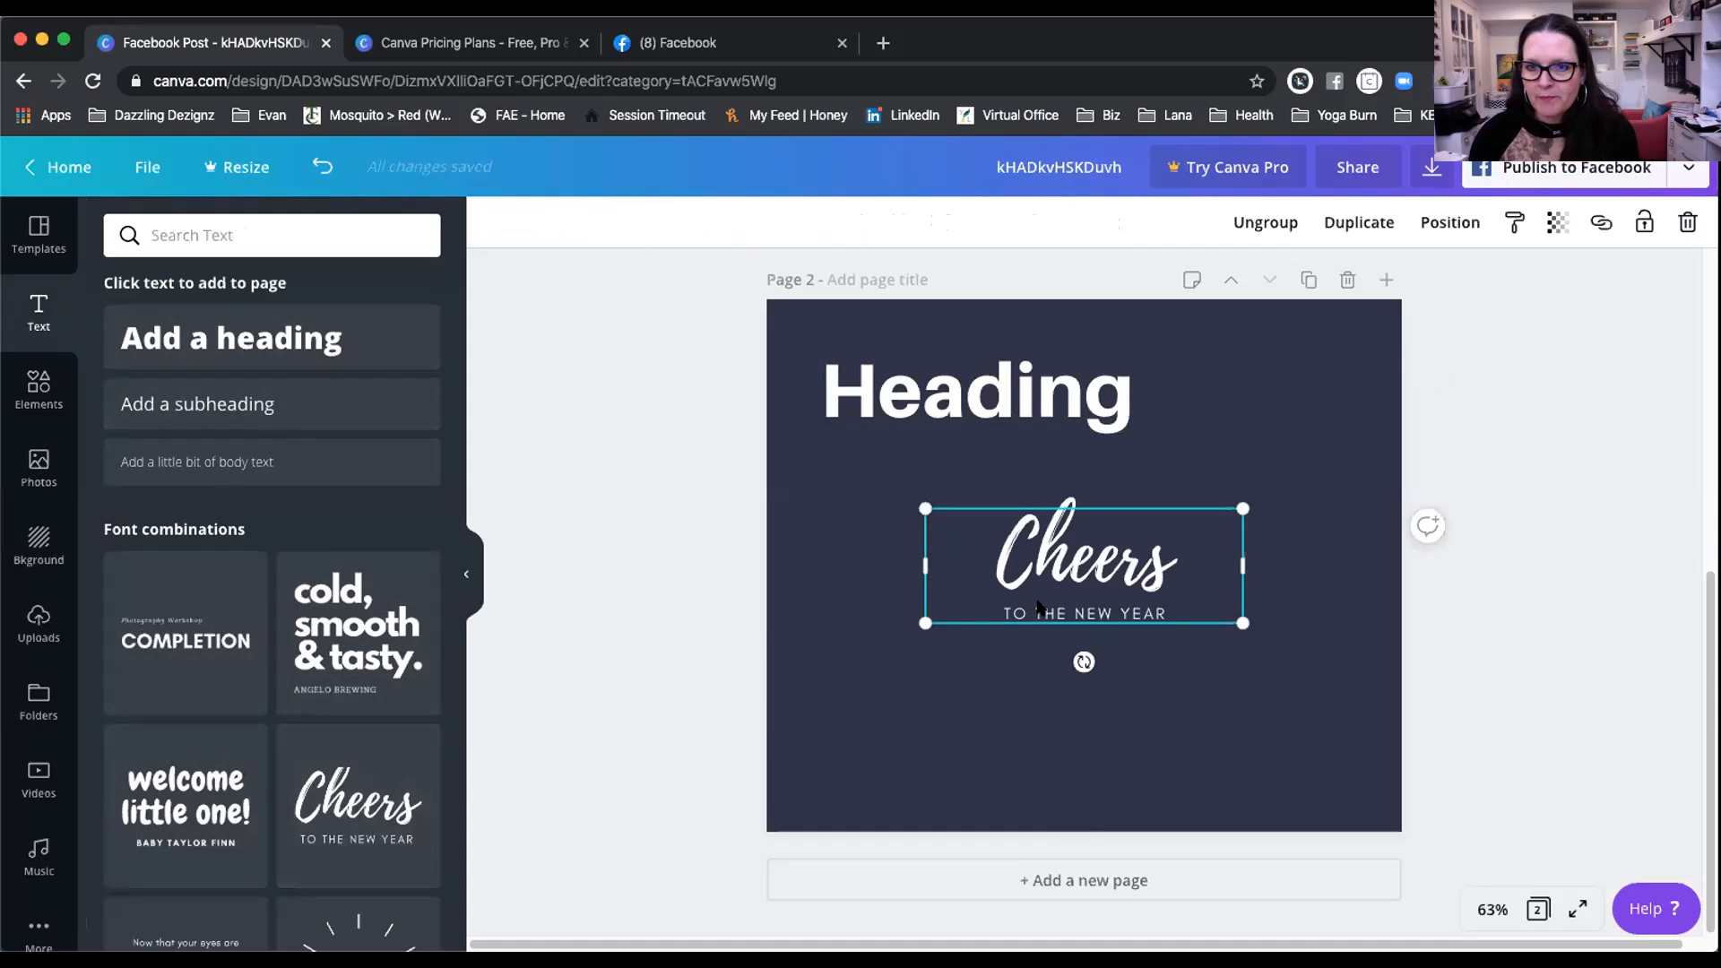
click(1081, 563)
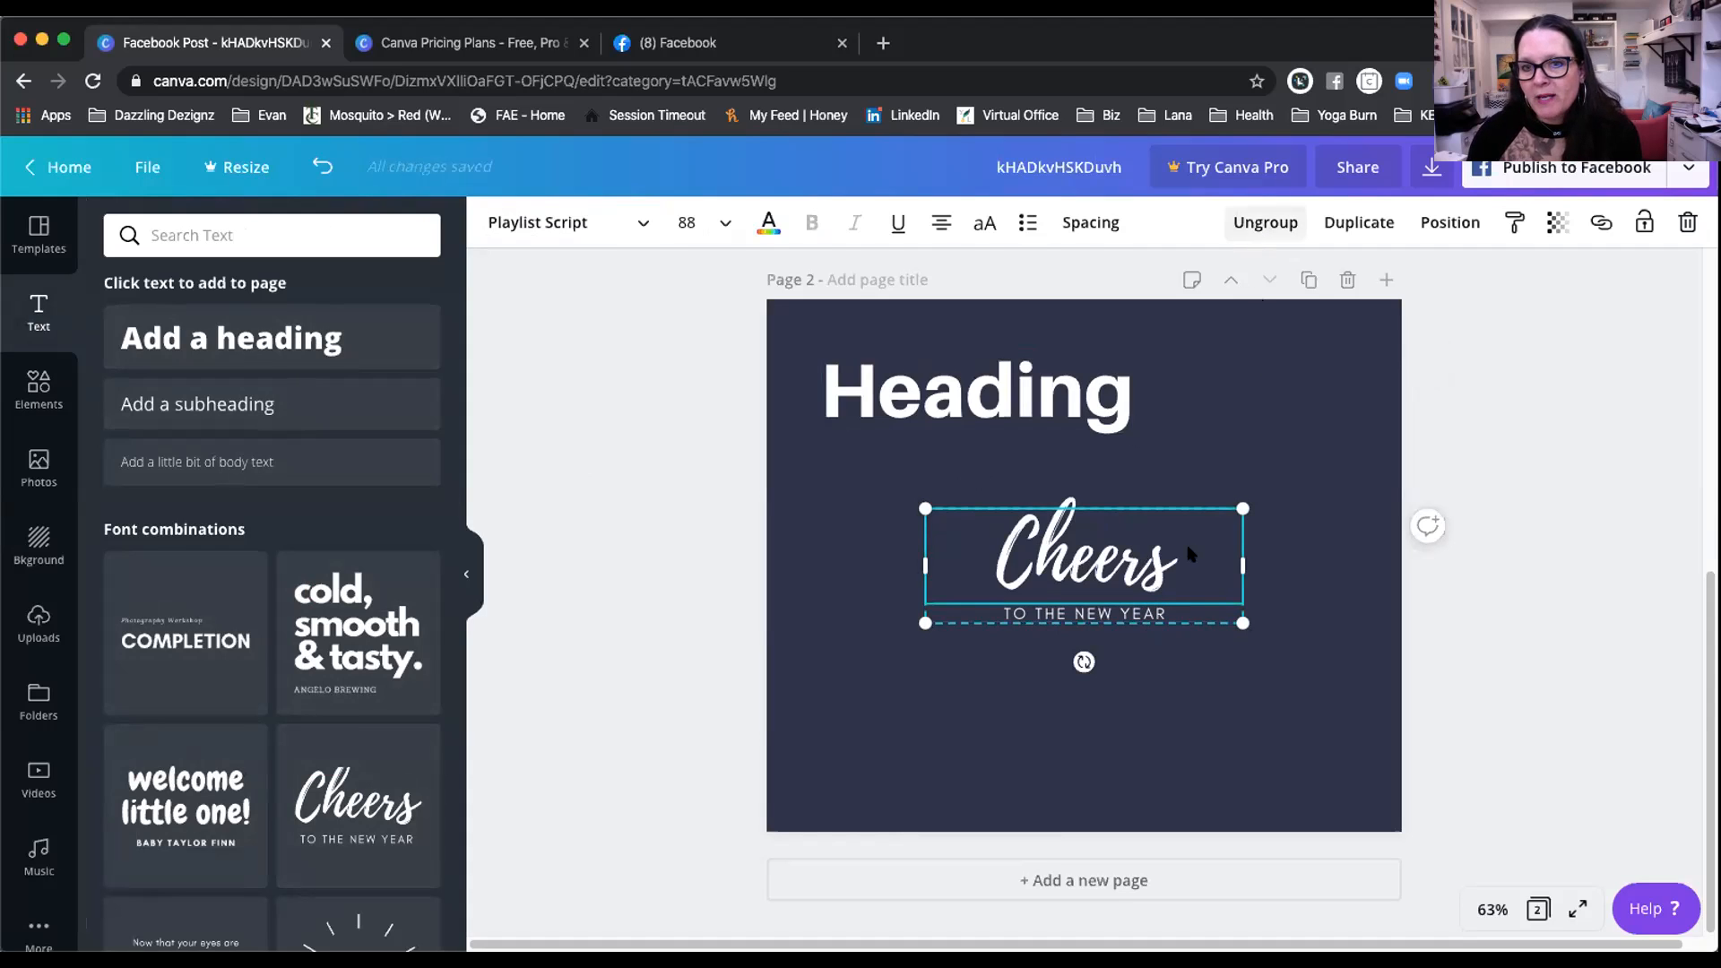
mouse_move(1099, 558)
mouse_down()
mouse_move(993, 559)
mouse_move(1112, 567)
mouse_up()
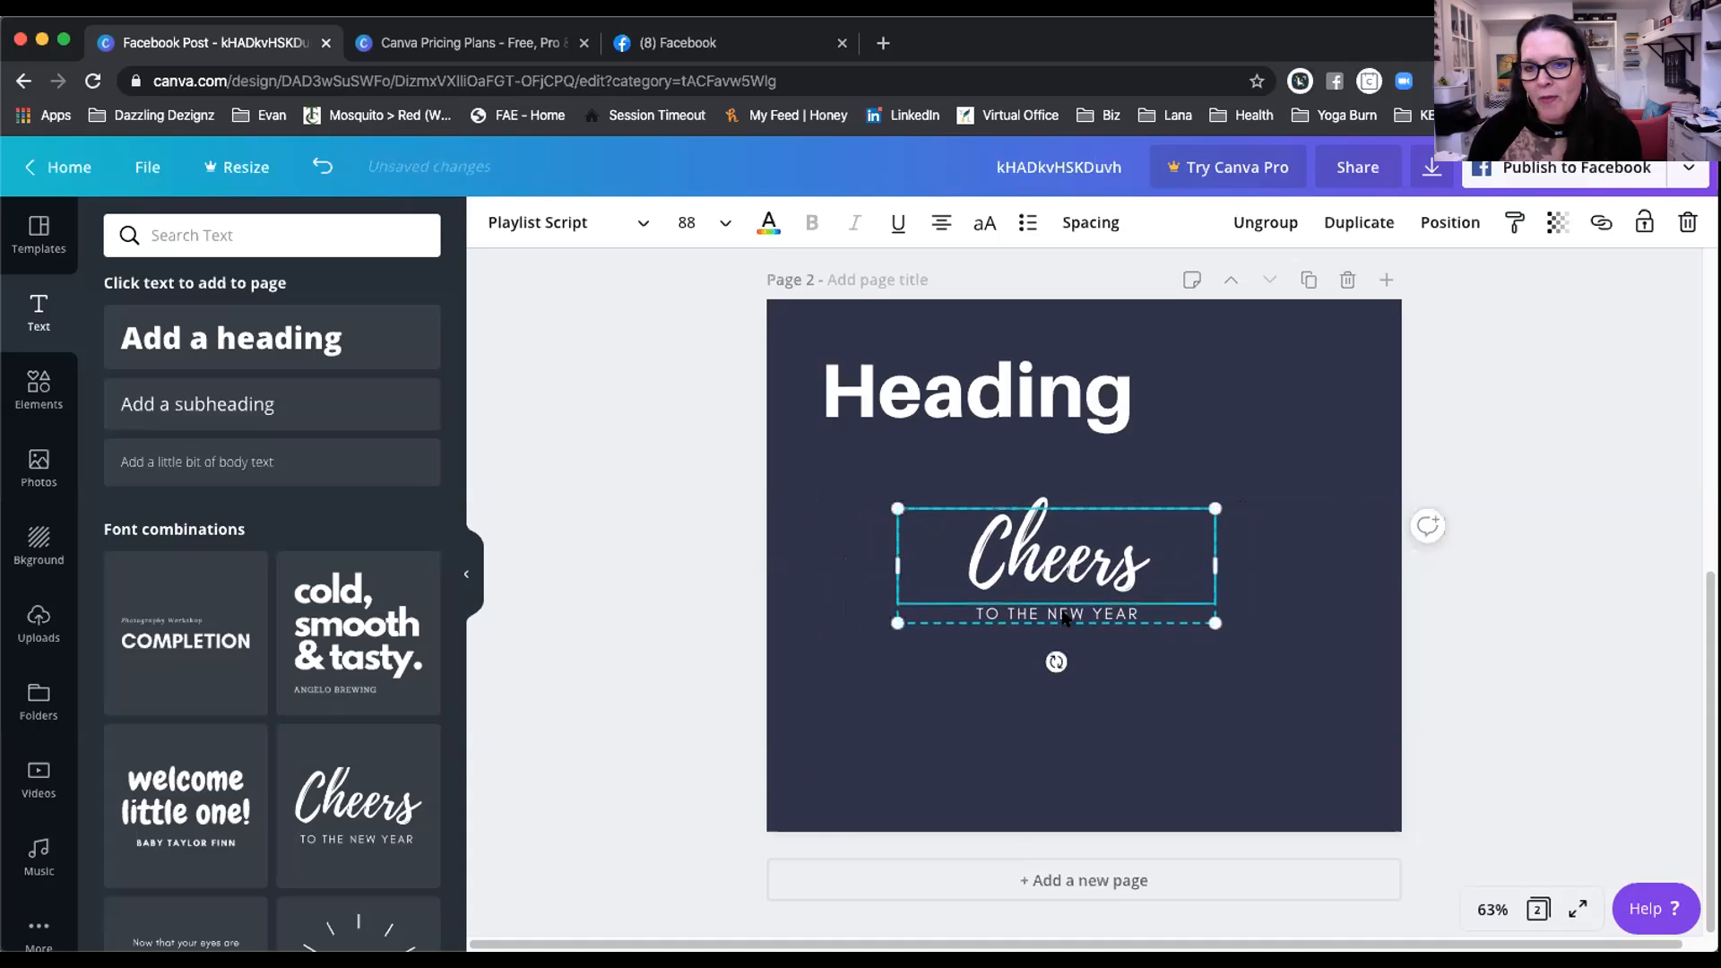
click(1265, 222)
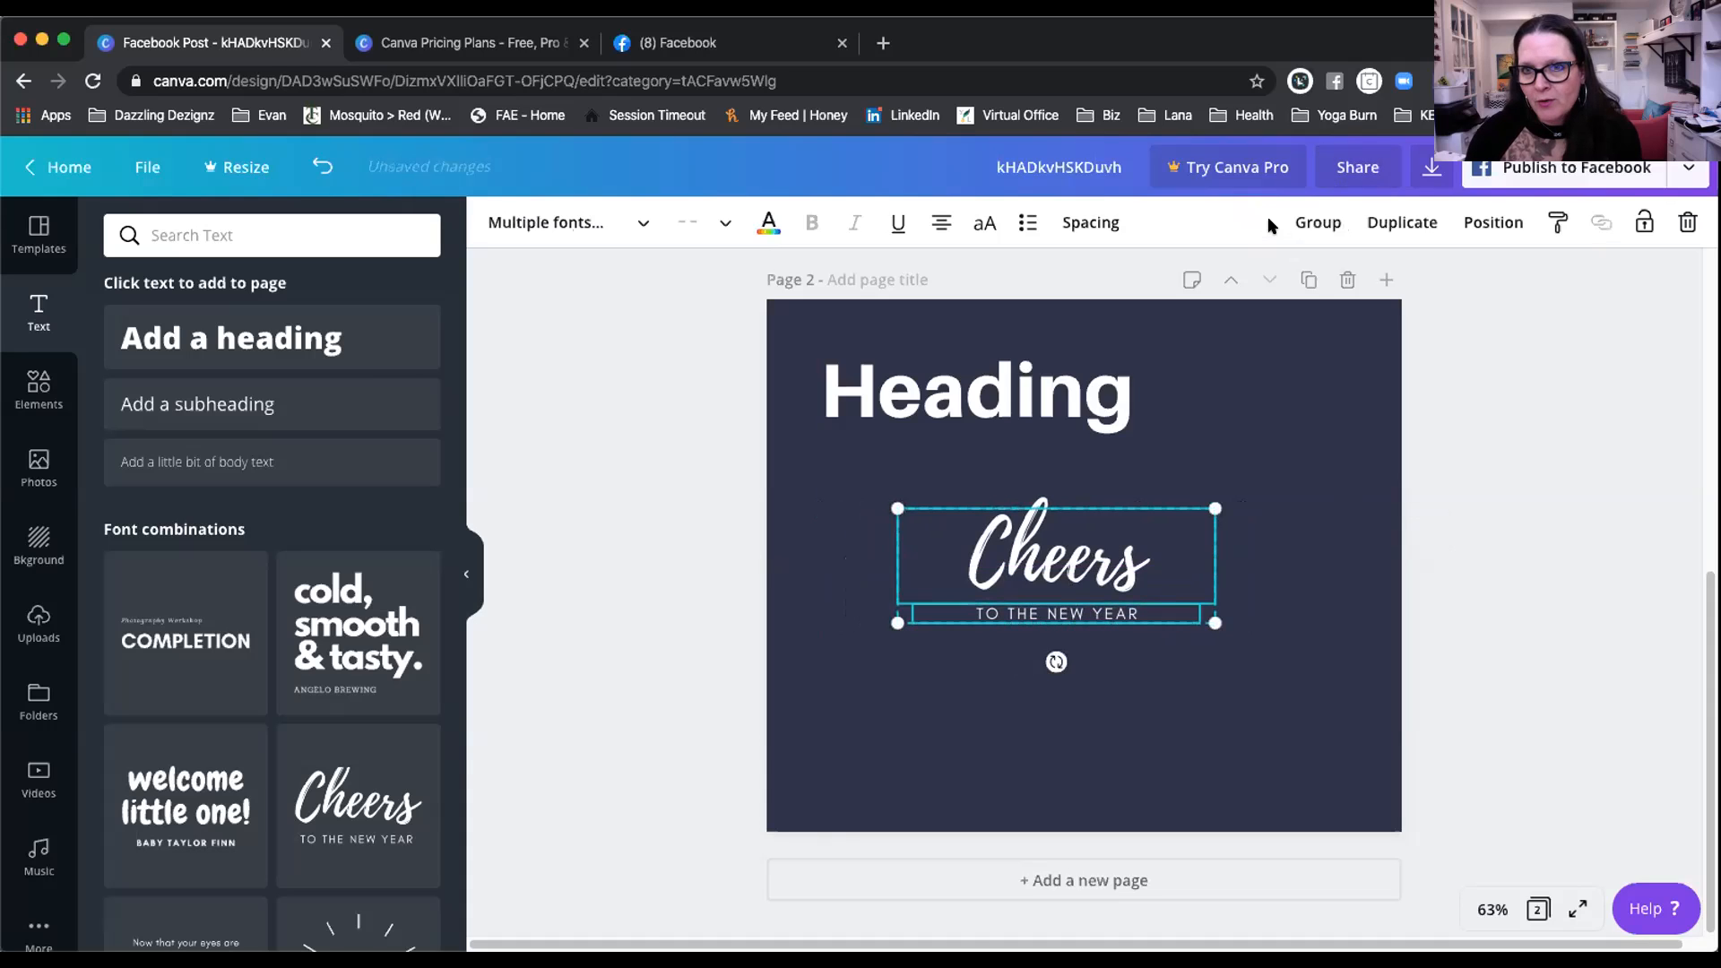
click(1492, 511)
click(1046, 557)
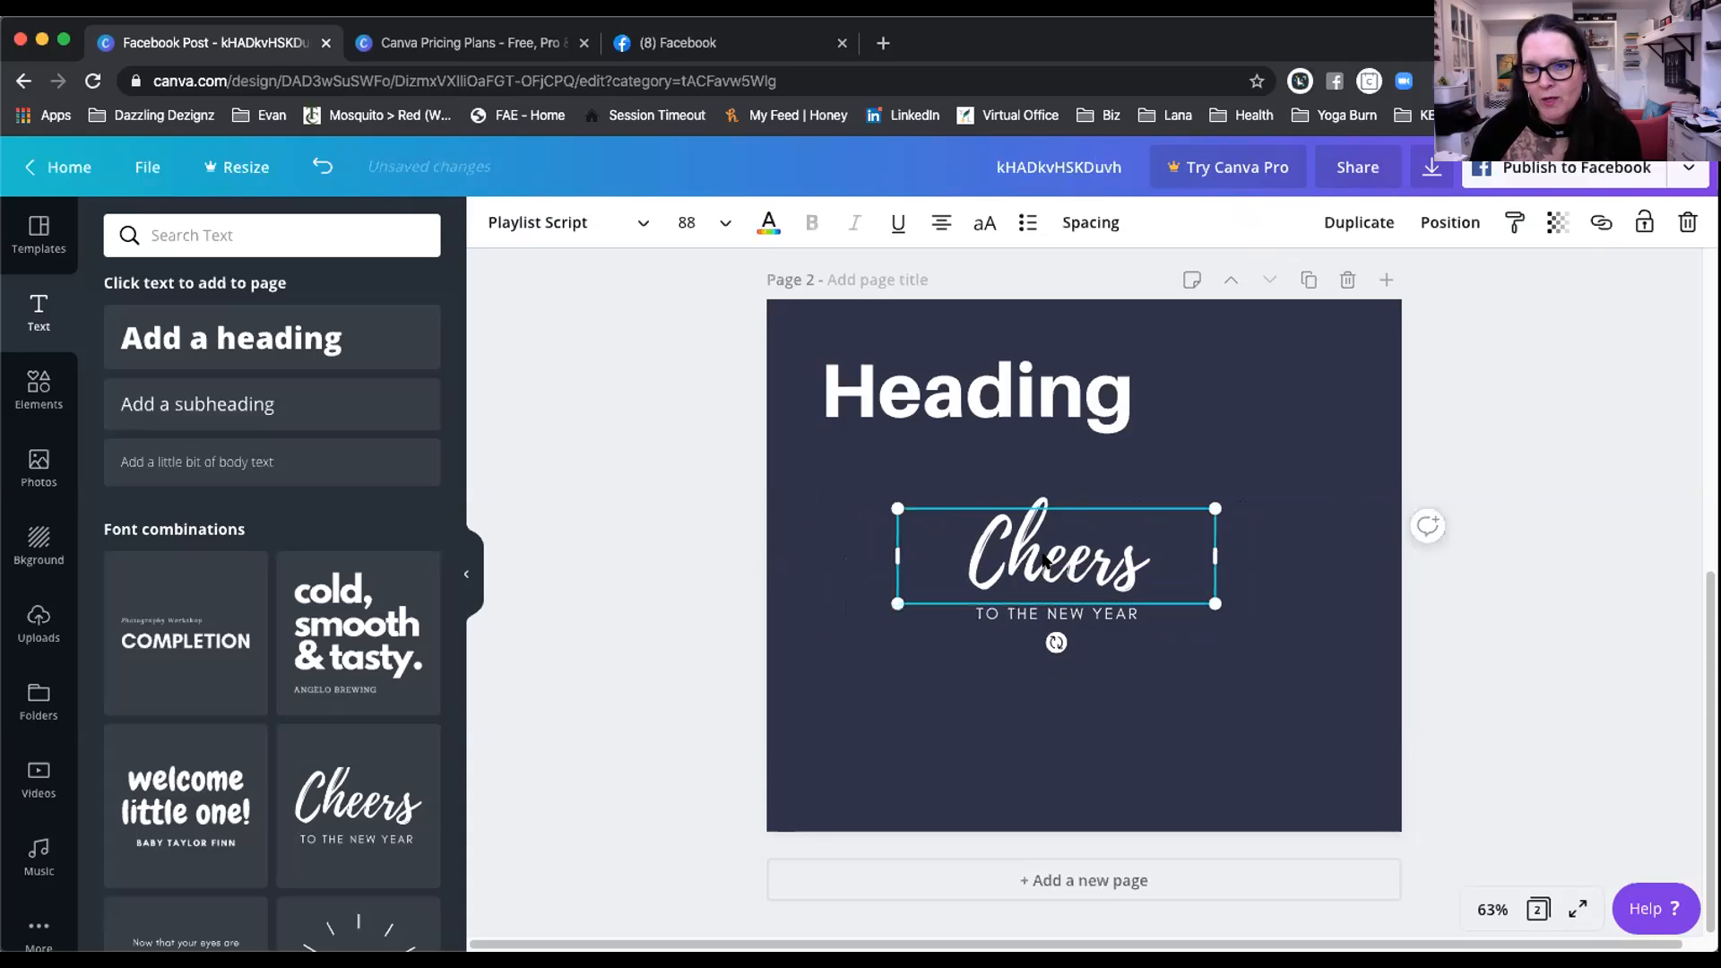
drag(1058, 549, 956, 529)
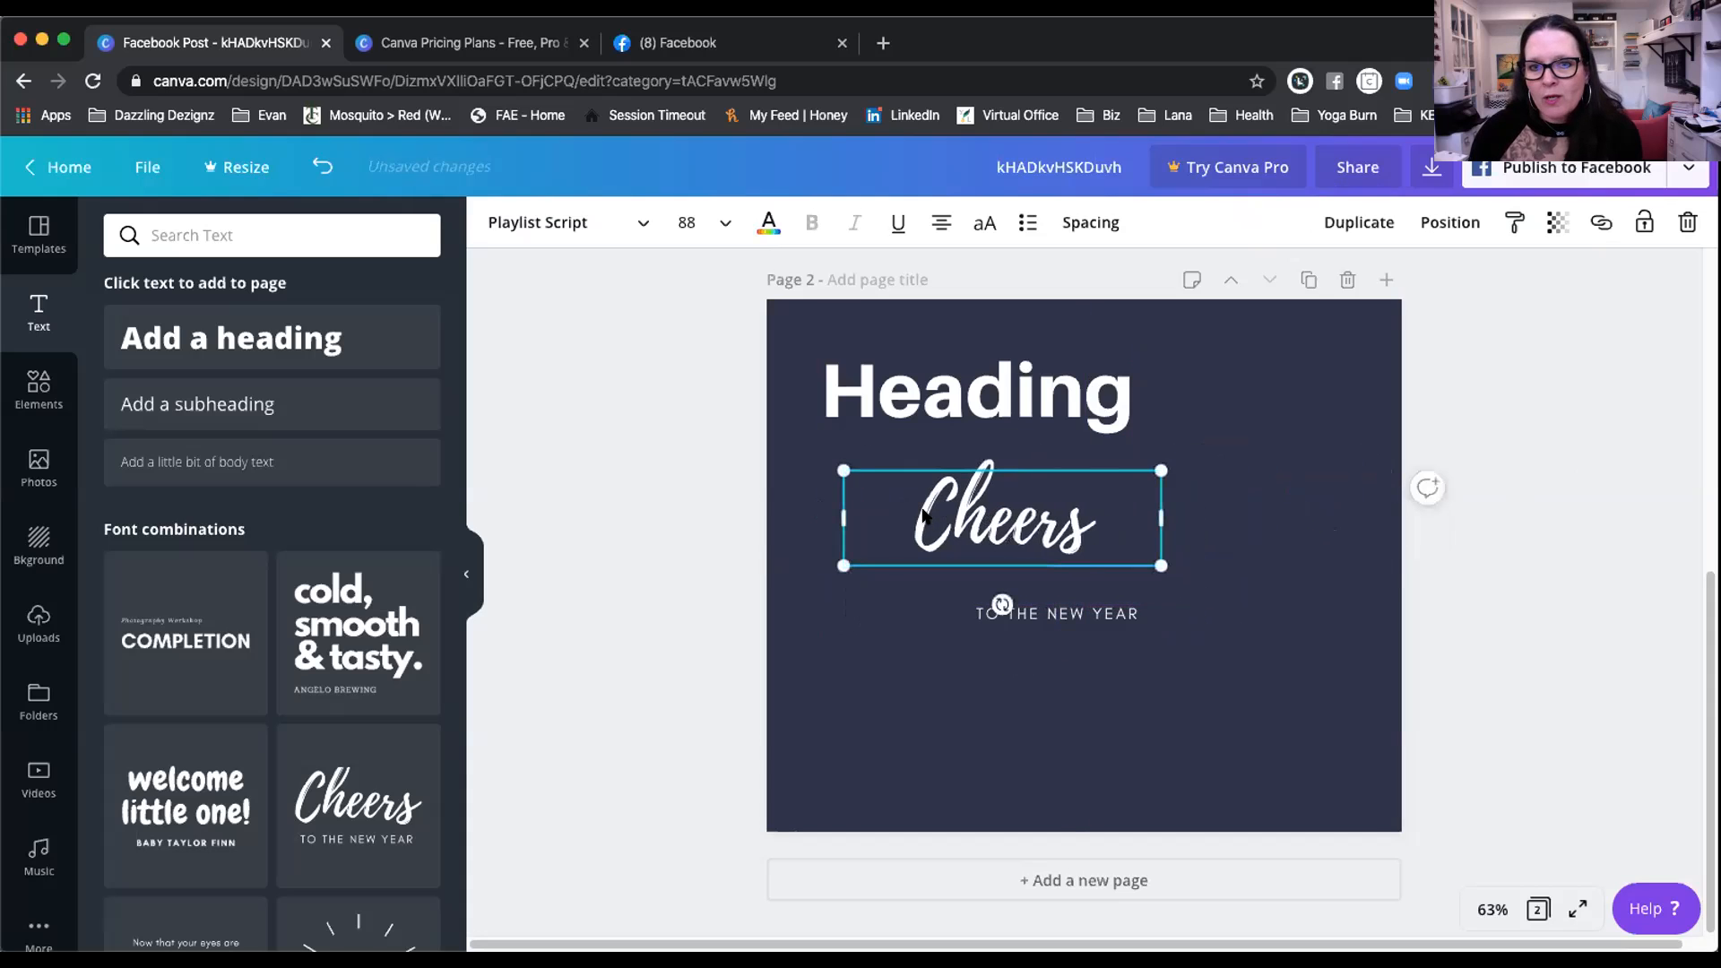
Step: Change the Cheers font to ABeeZee
double_click(919, 509)
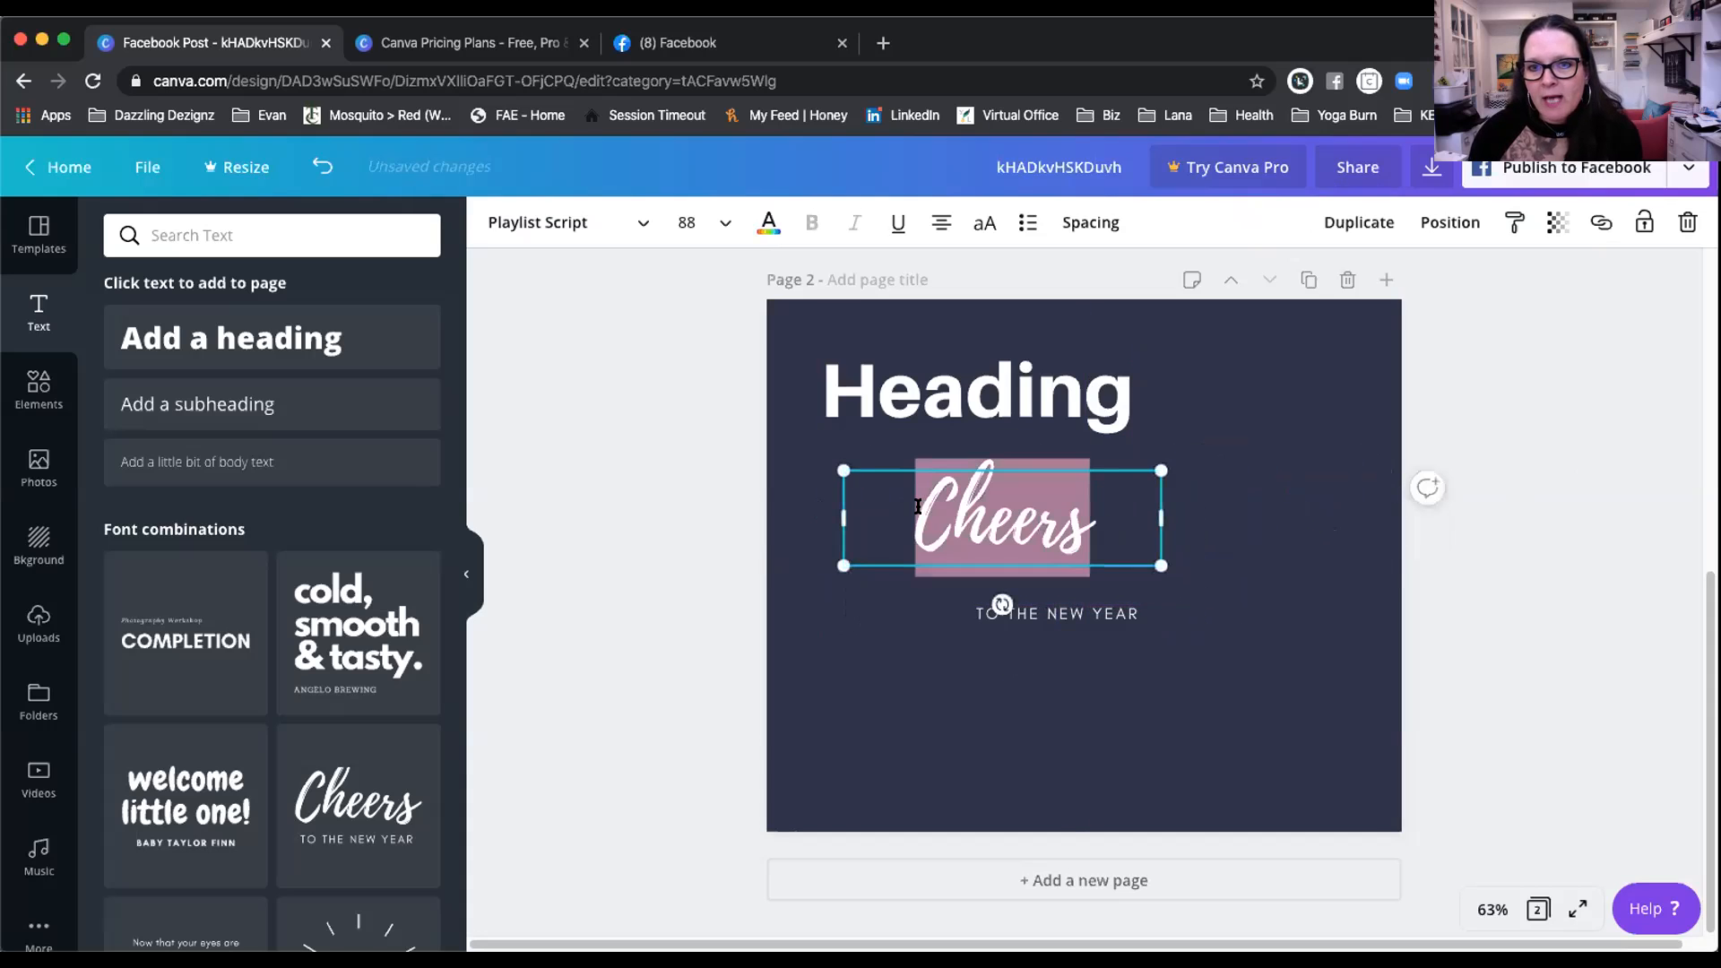
click(583, 224)
click(229, 500)
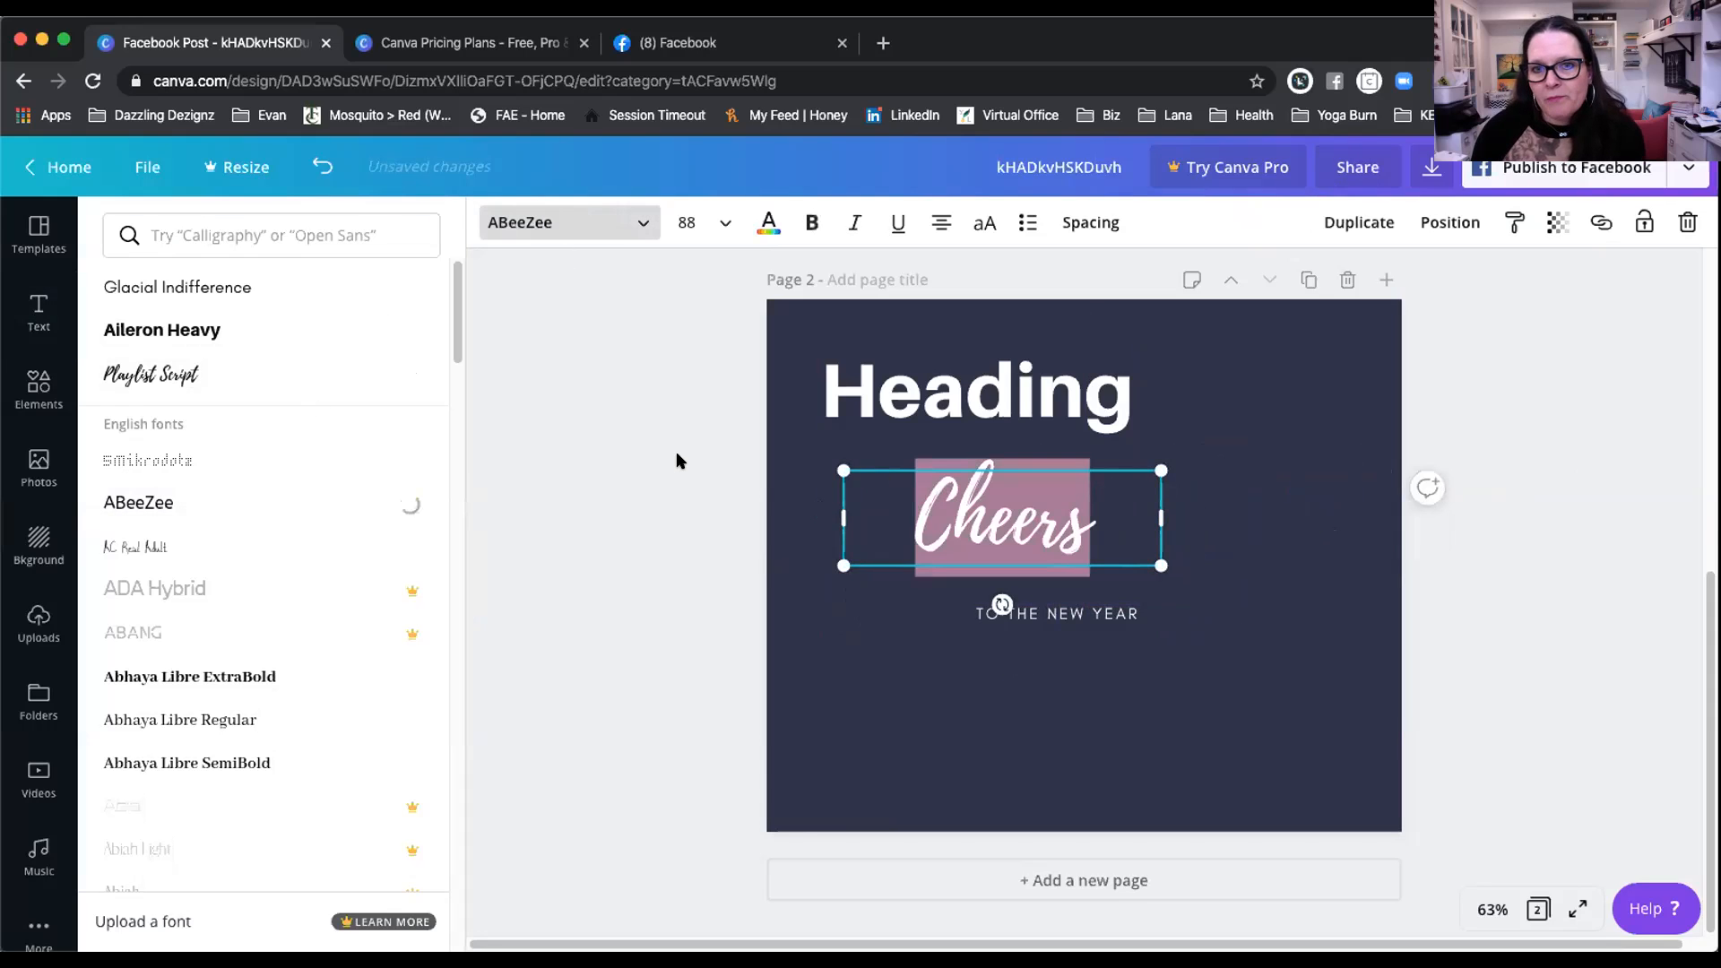
click(677, 457)
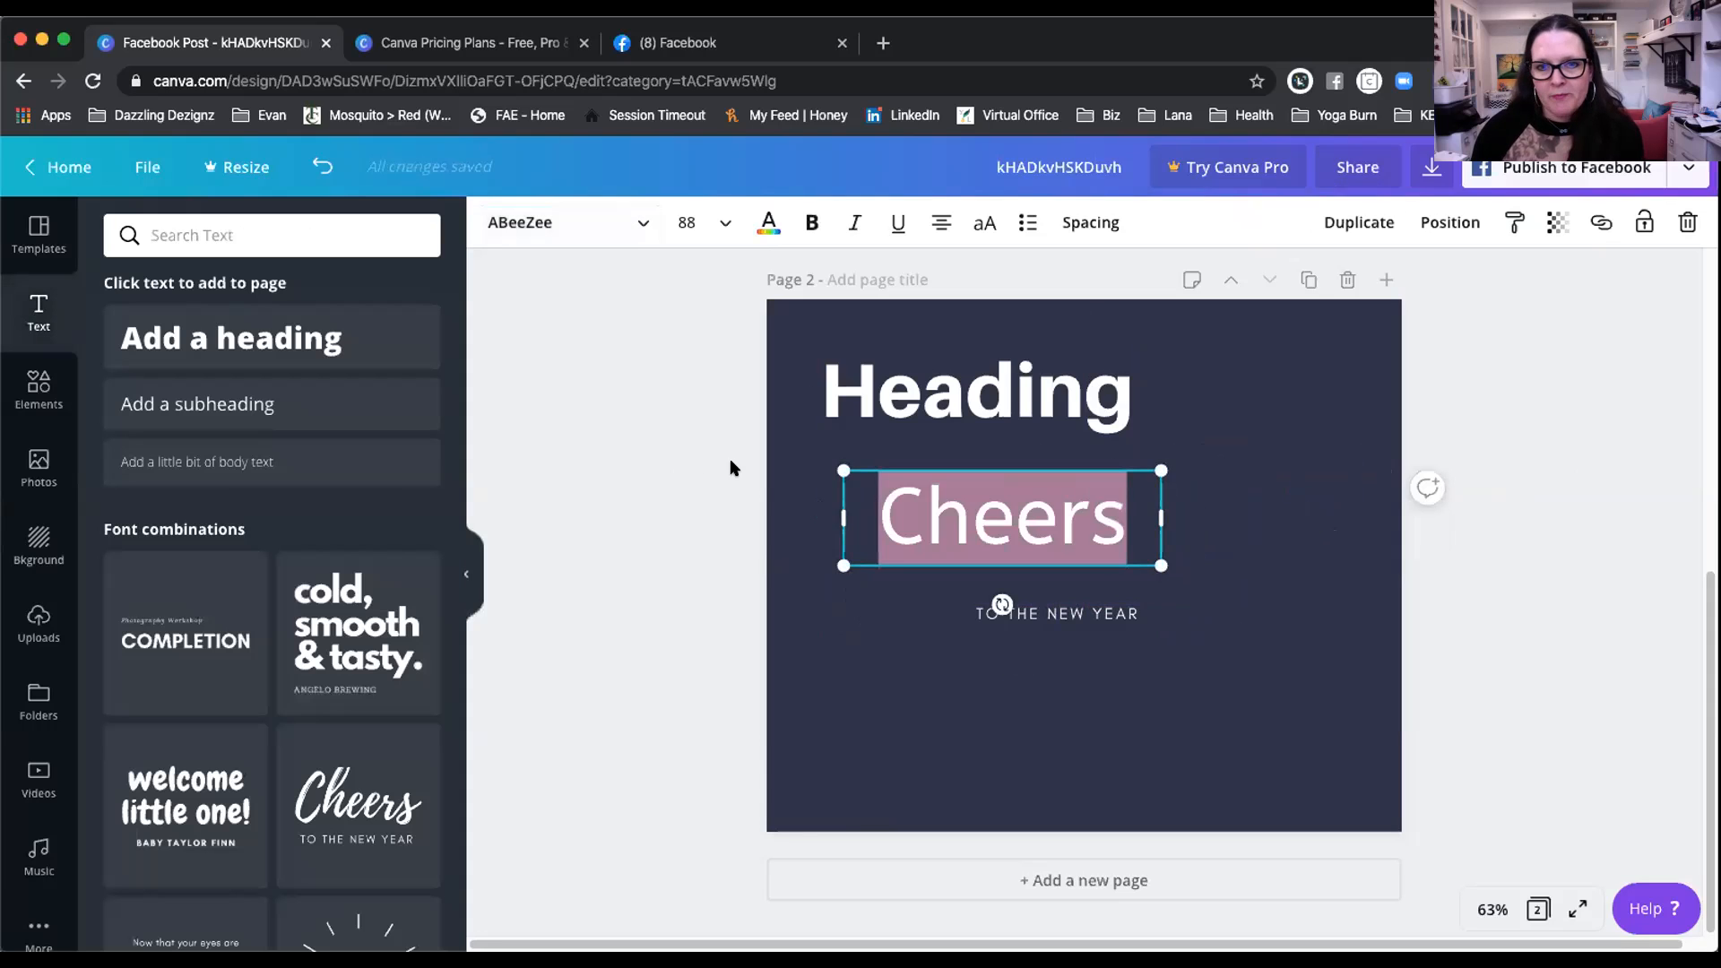
click(697, 461)
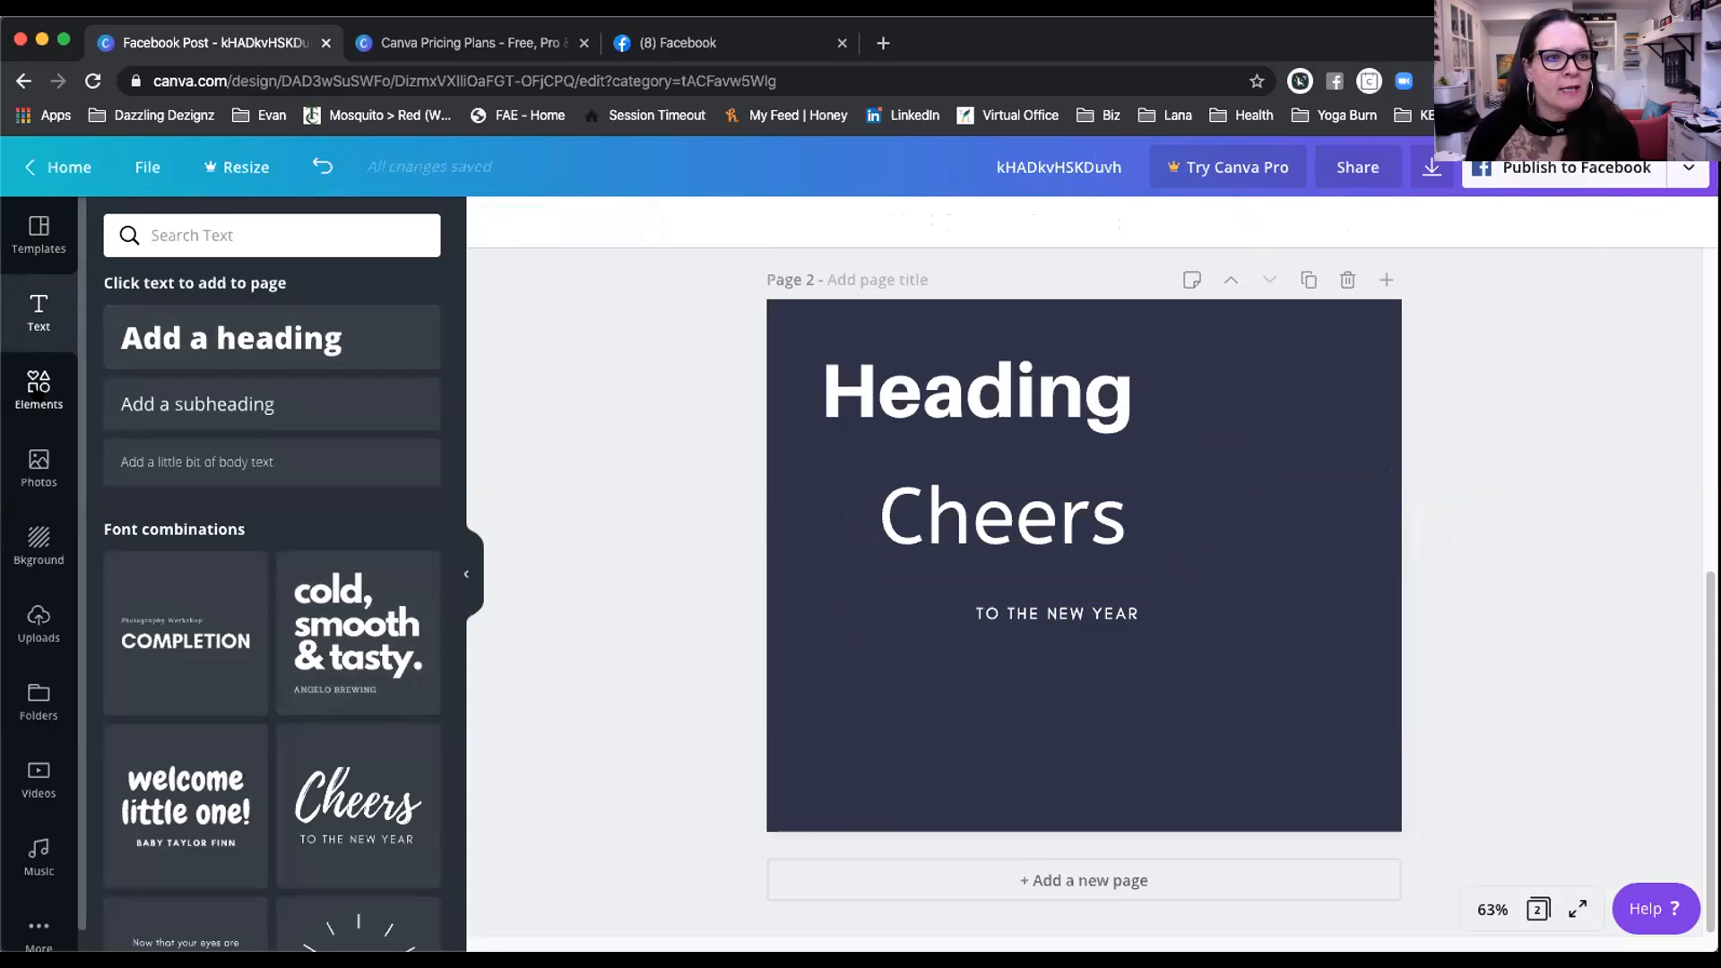
Step: Cover Page 2 with a two-row grid and drop the smiling woman photo into its lower cell
click(40, 388)
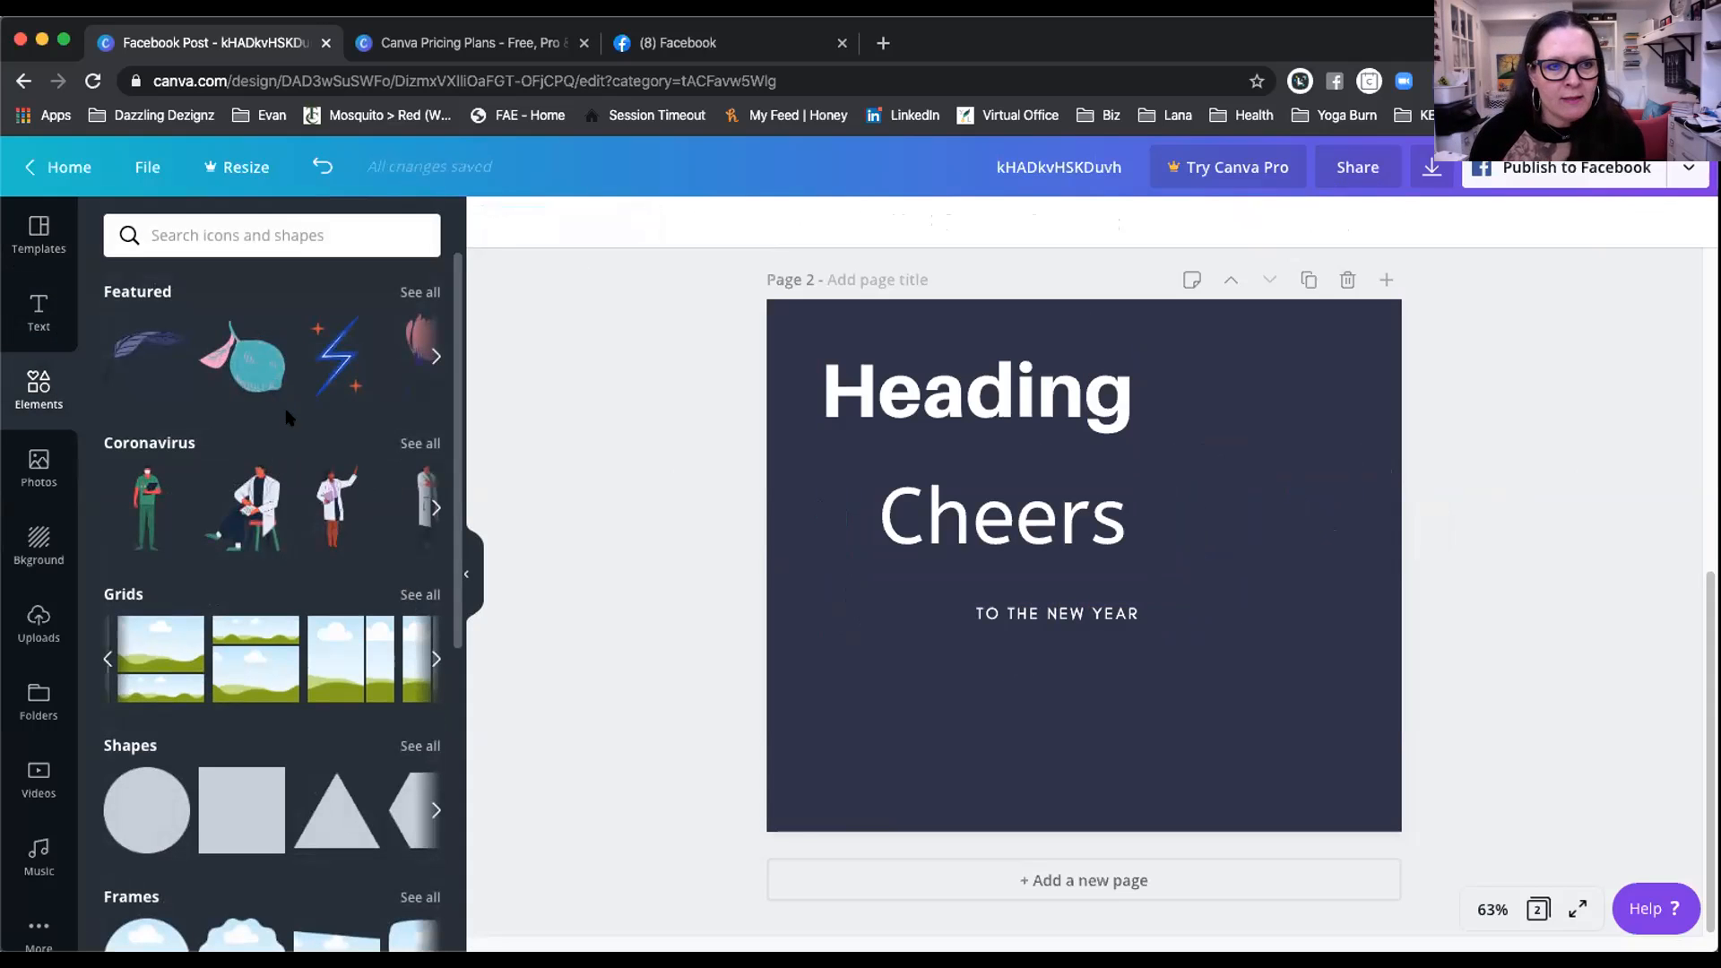
scroll(288, 418, down, 3)
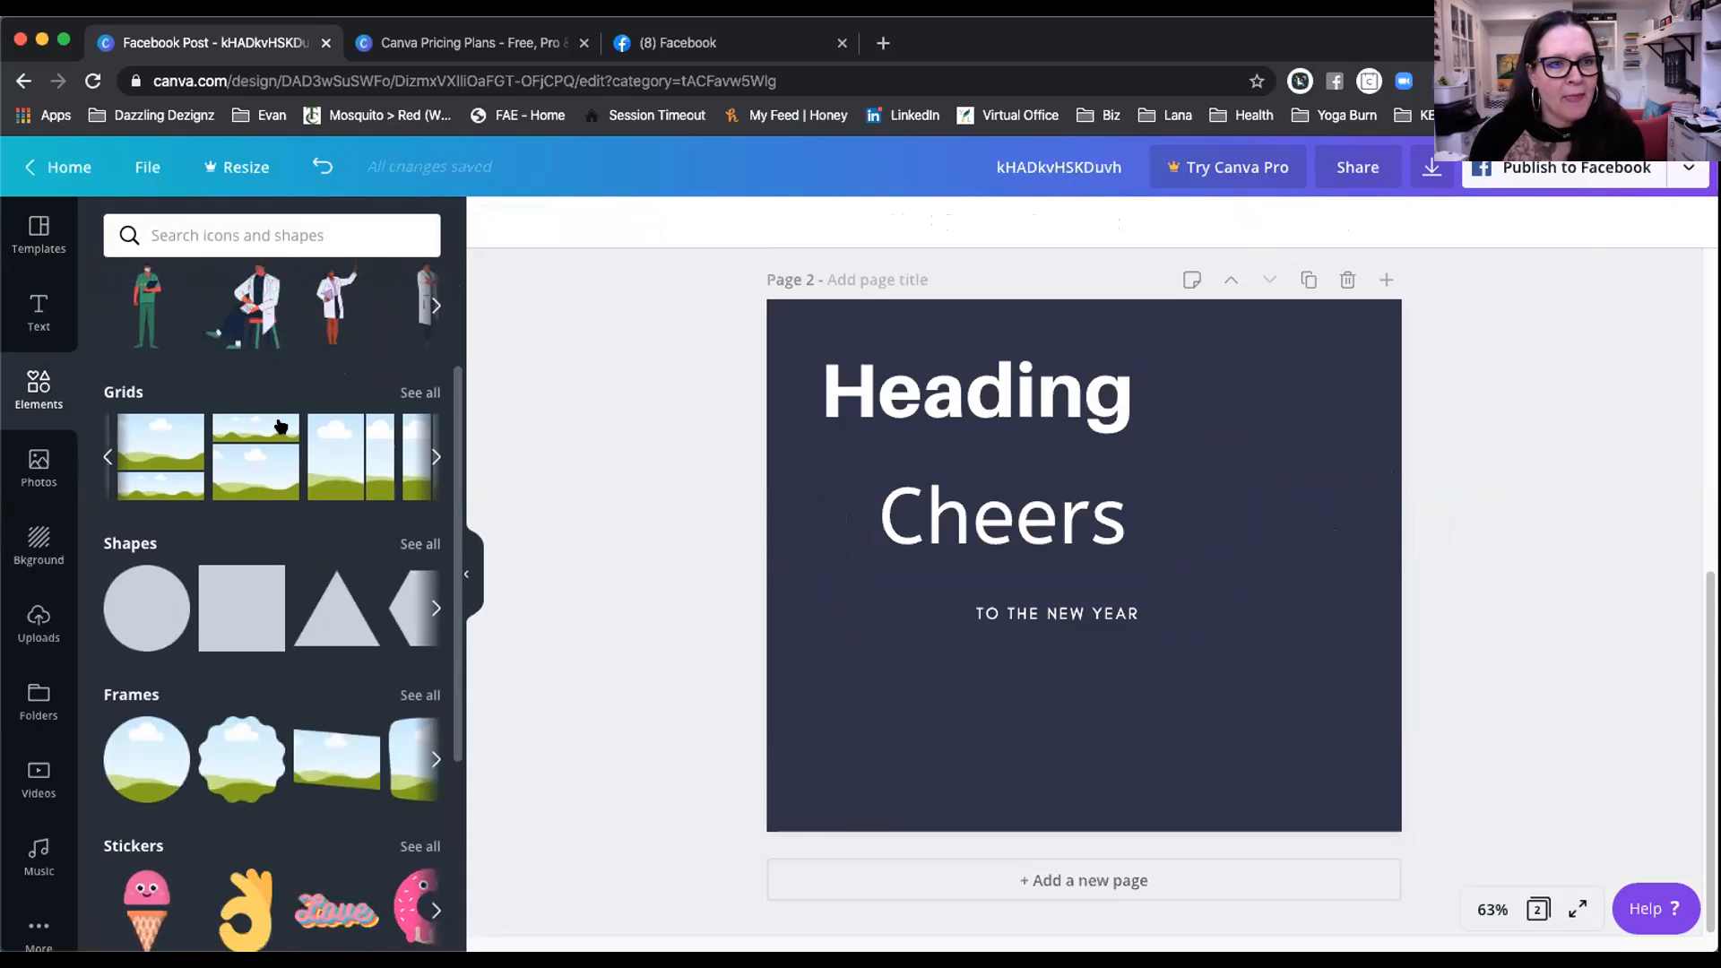
click(260, 472)
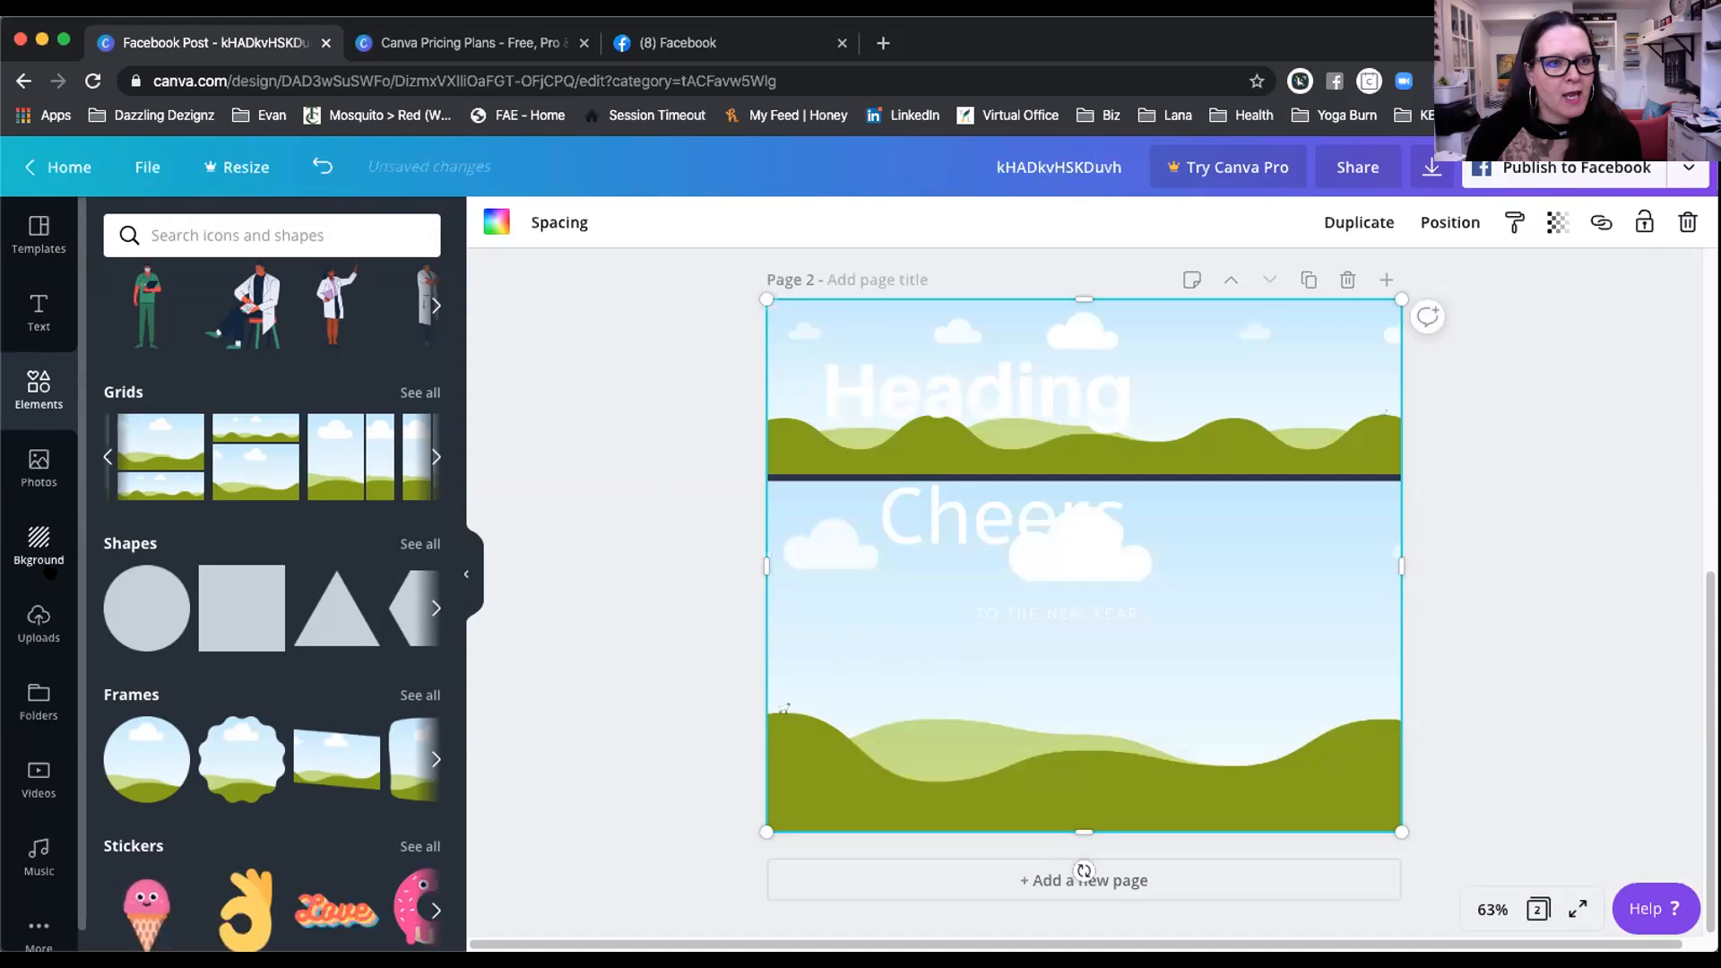
click(38, 466)
drag(576, 481, 823, 580)
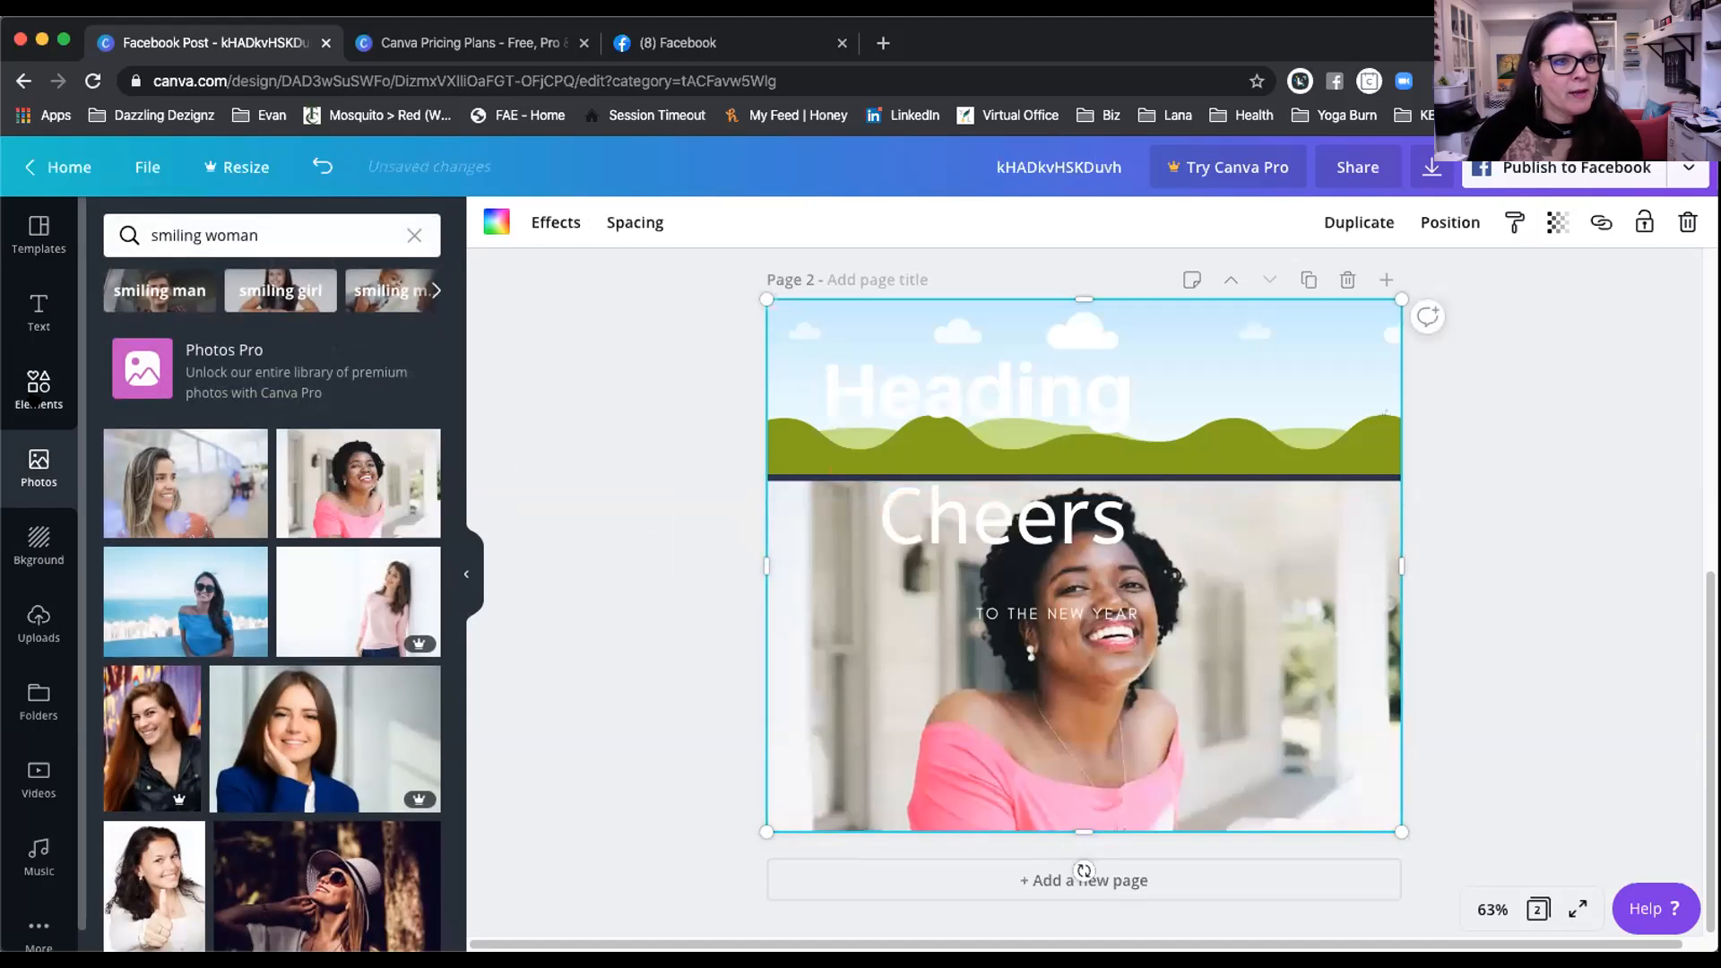
Step: Browse all grid layouts, then add a blank Page 3 after Page 2
click(36, 399)
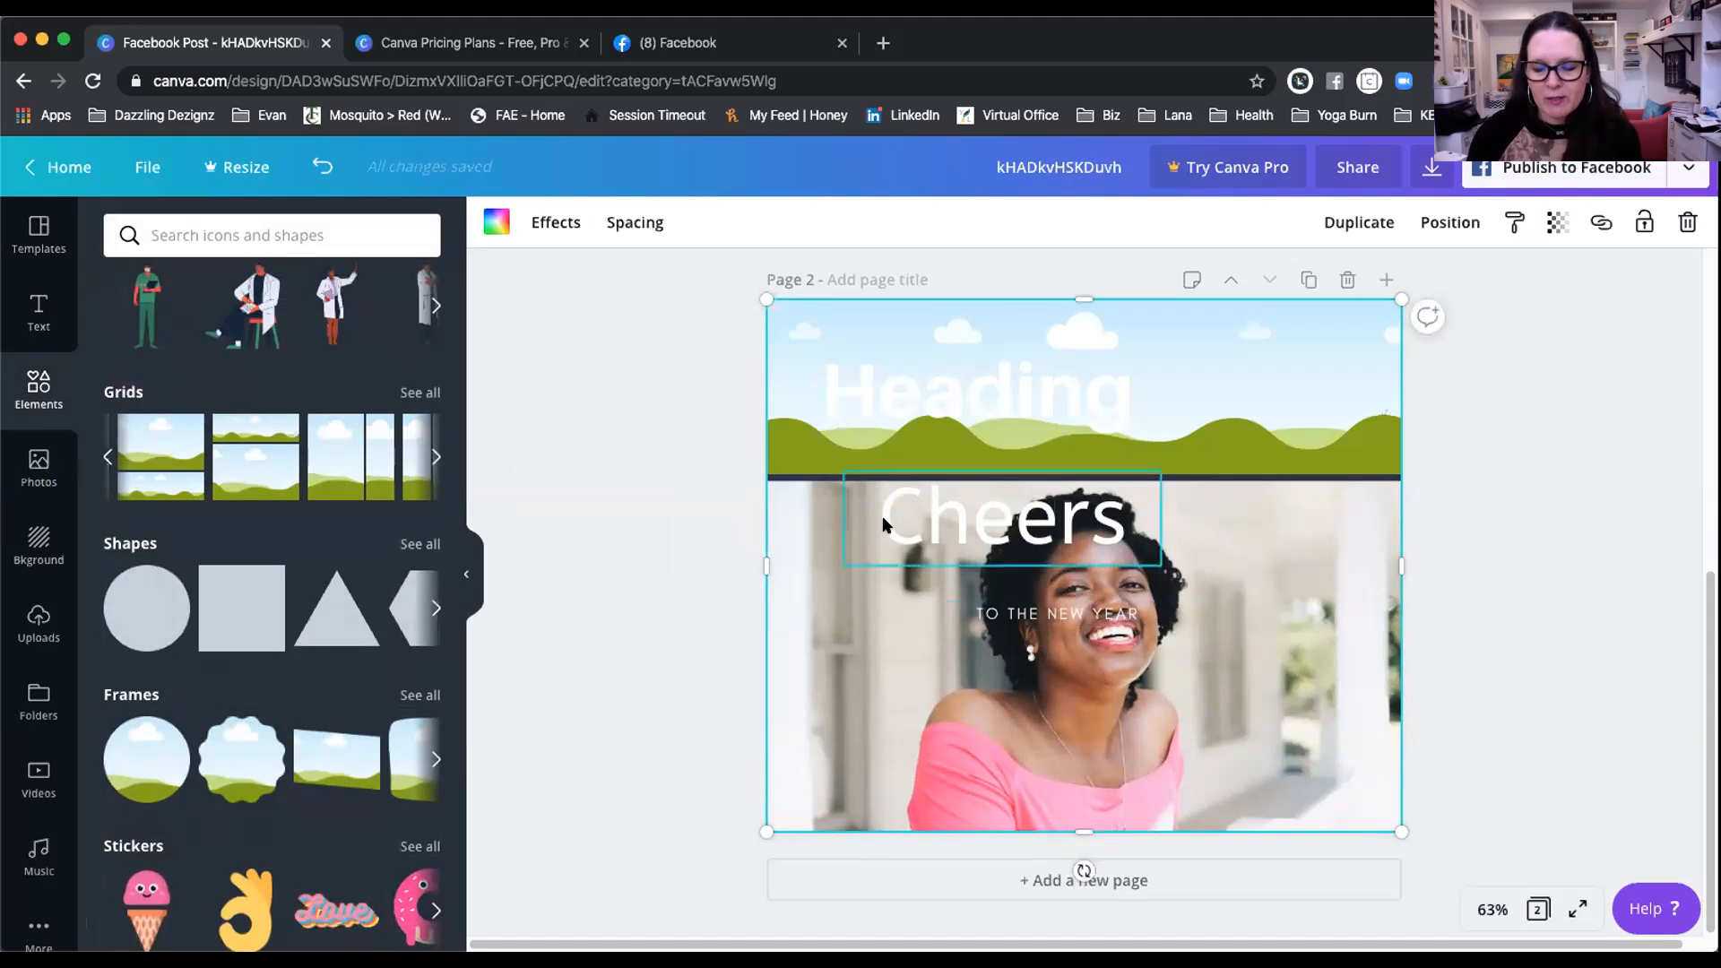
scroll(154, 542, down, 3)
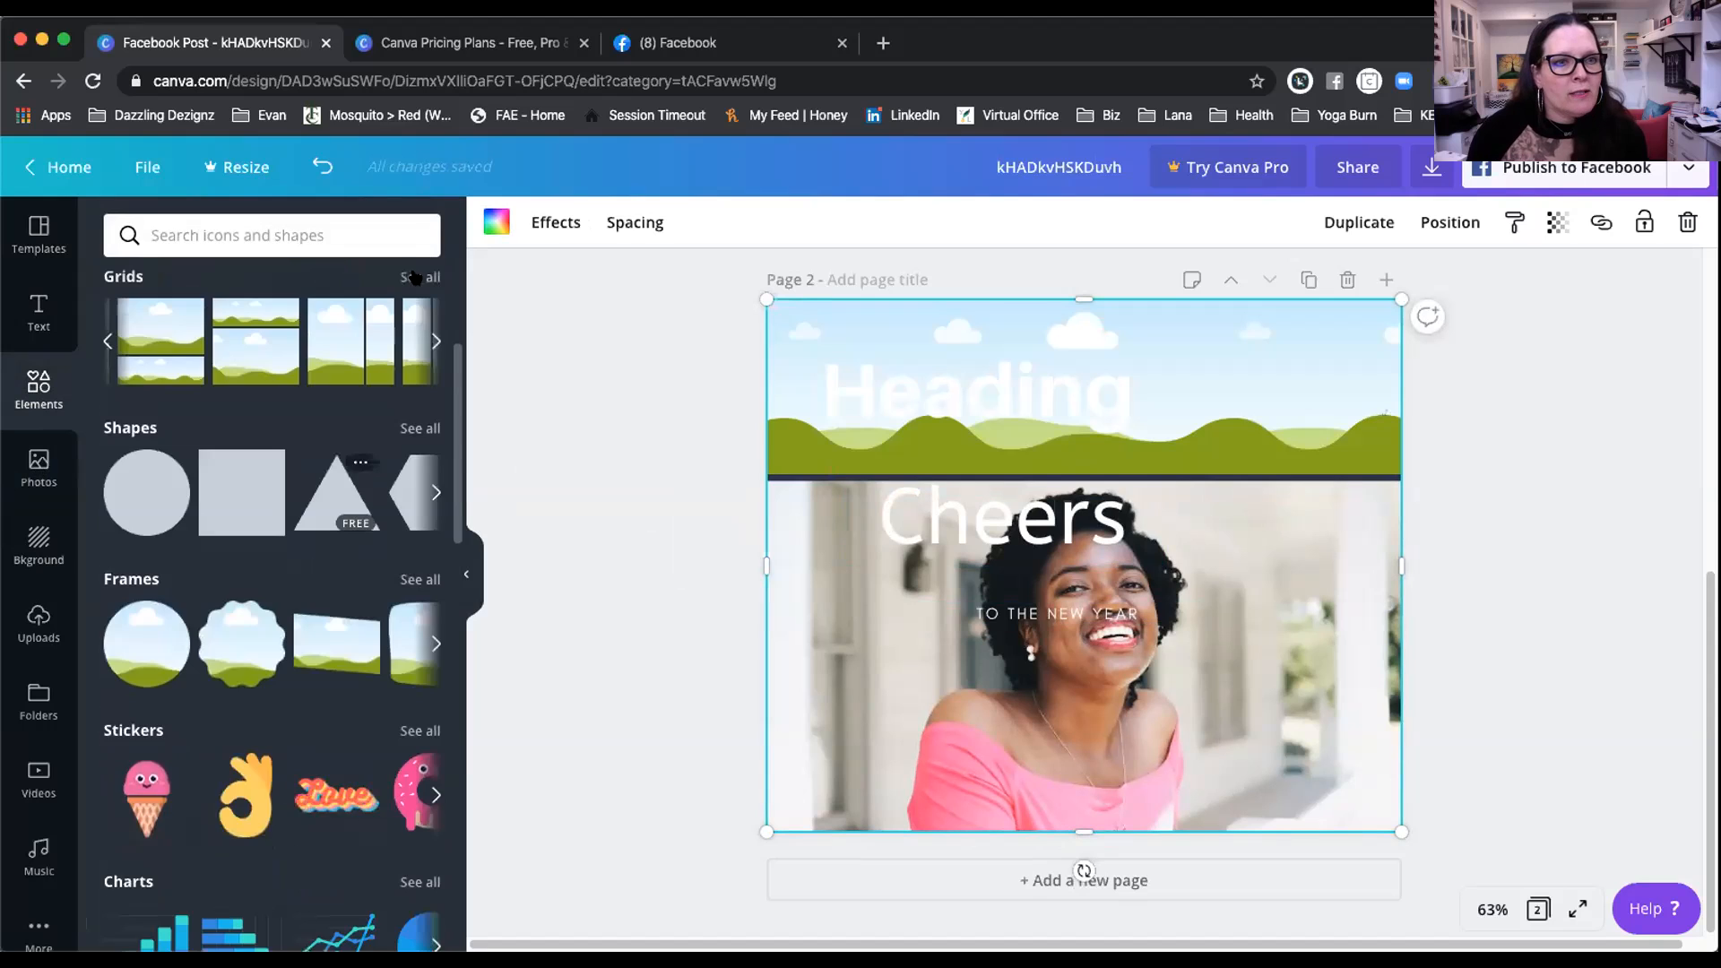
click(414, 277)
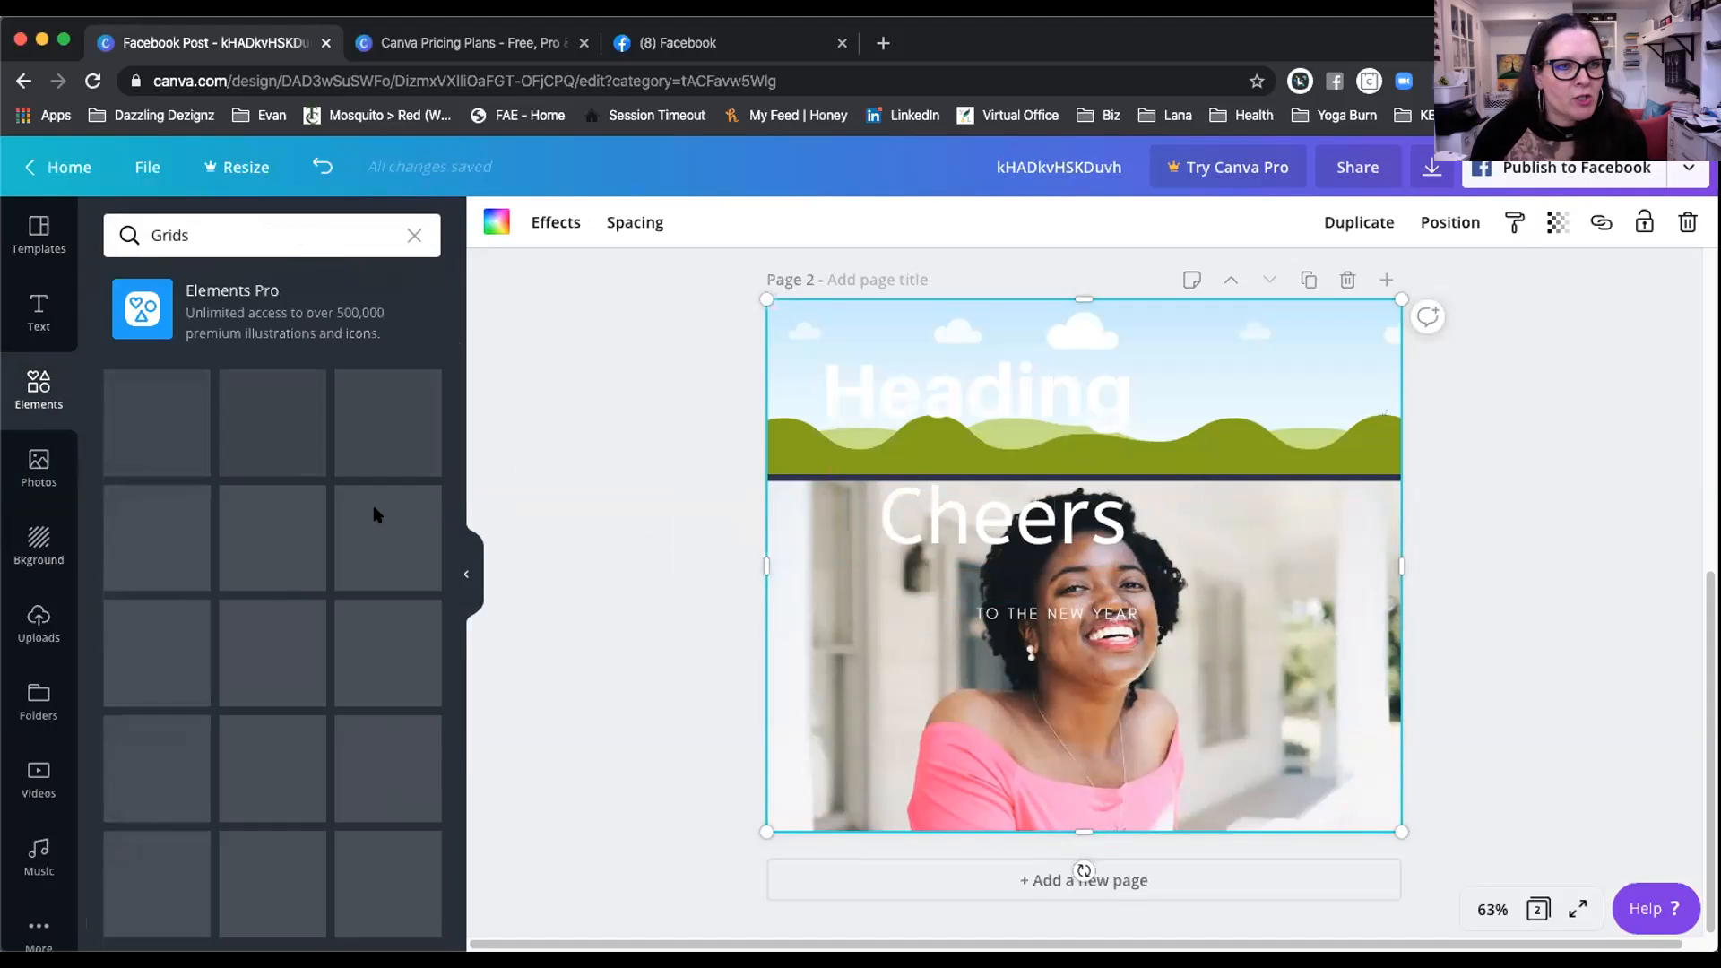
scroll(375, 516, down, 1)
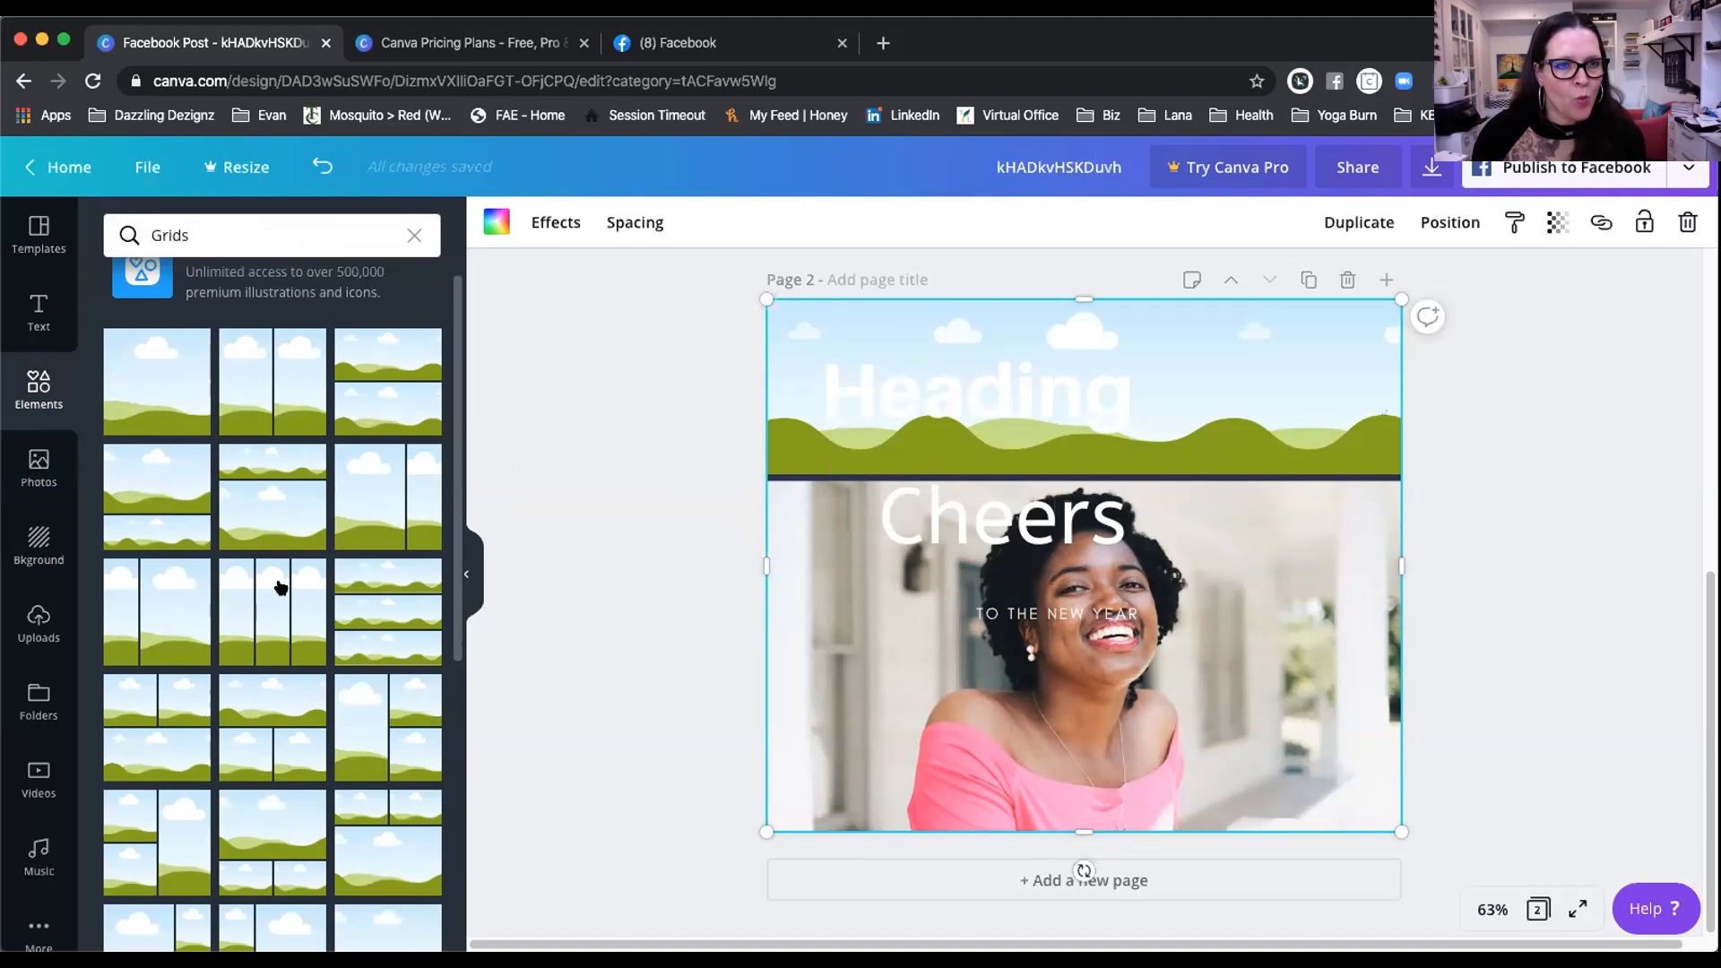
scroll(279, 587, down, 8)
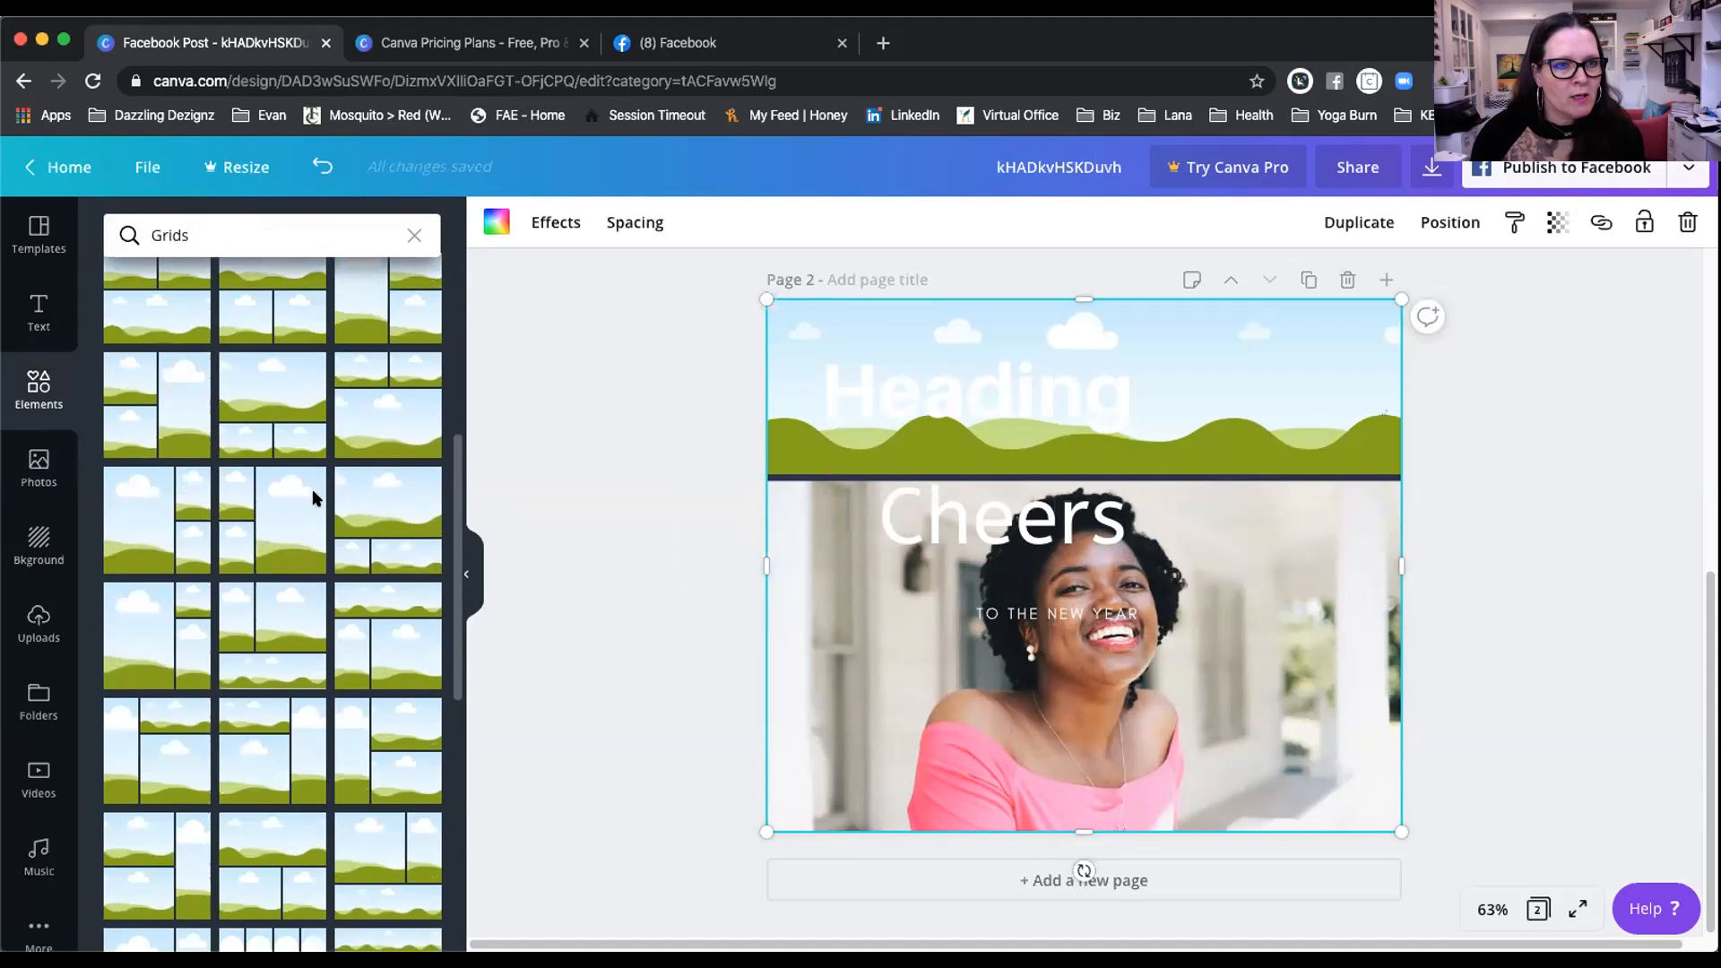
scroll(291, 556, down, 6)
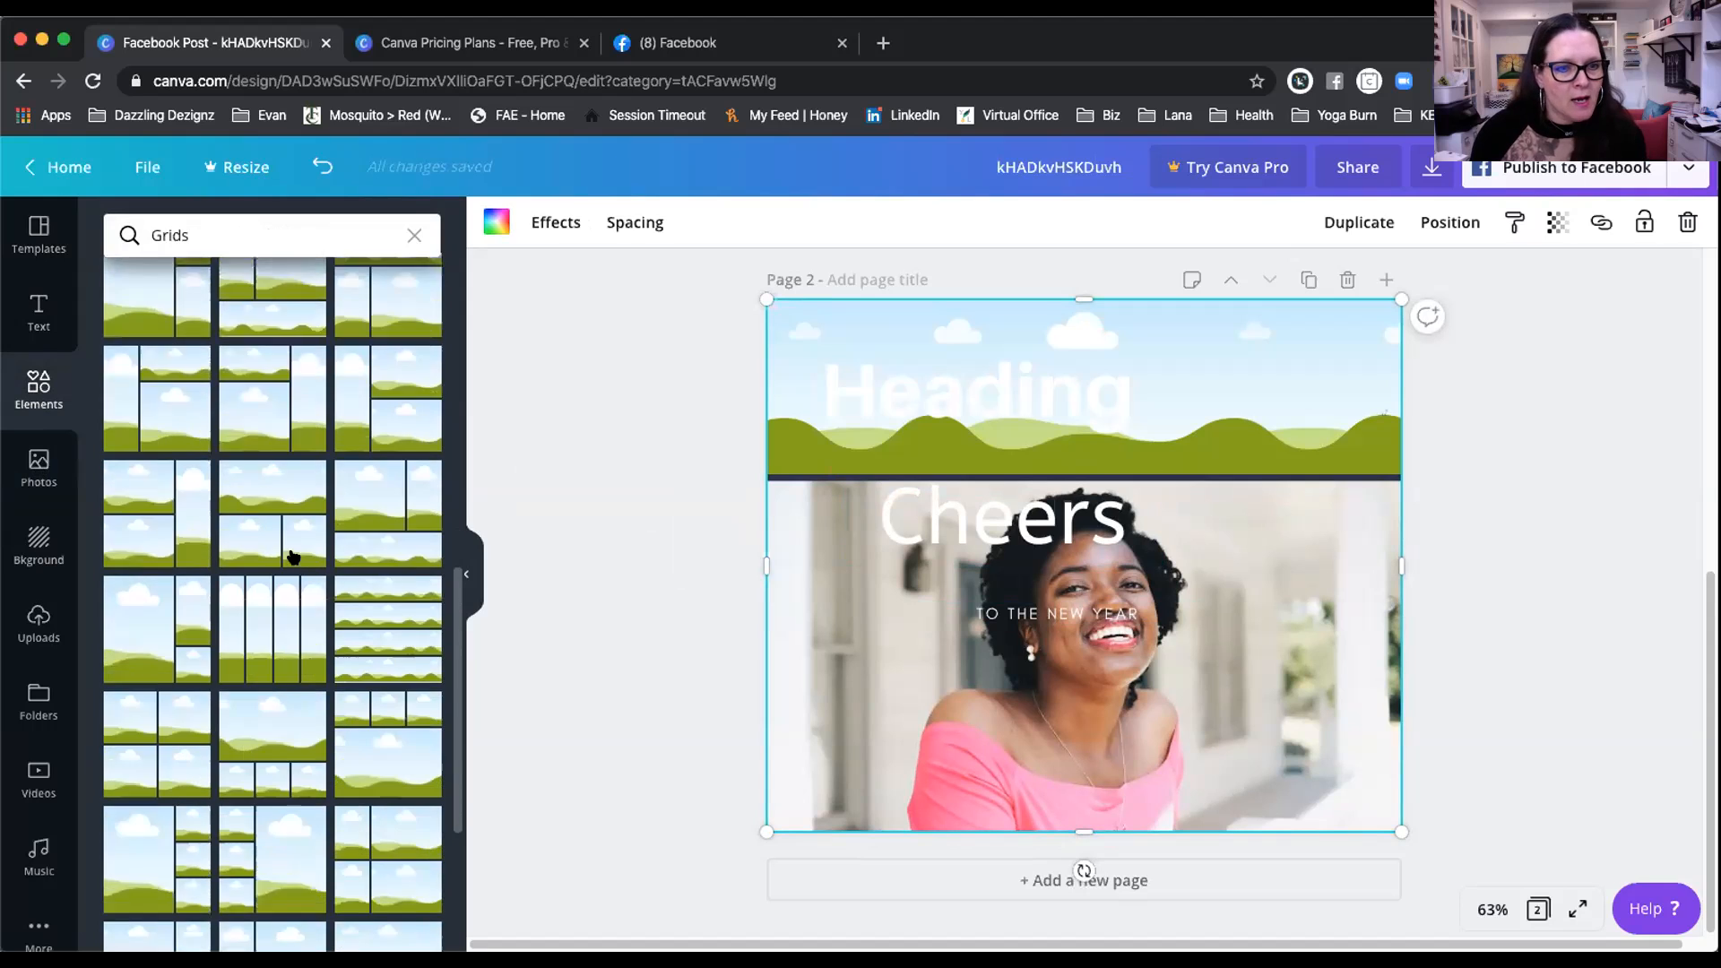
scroll(292, 555, down, 5)
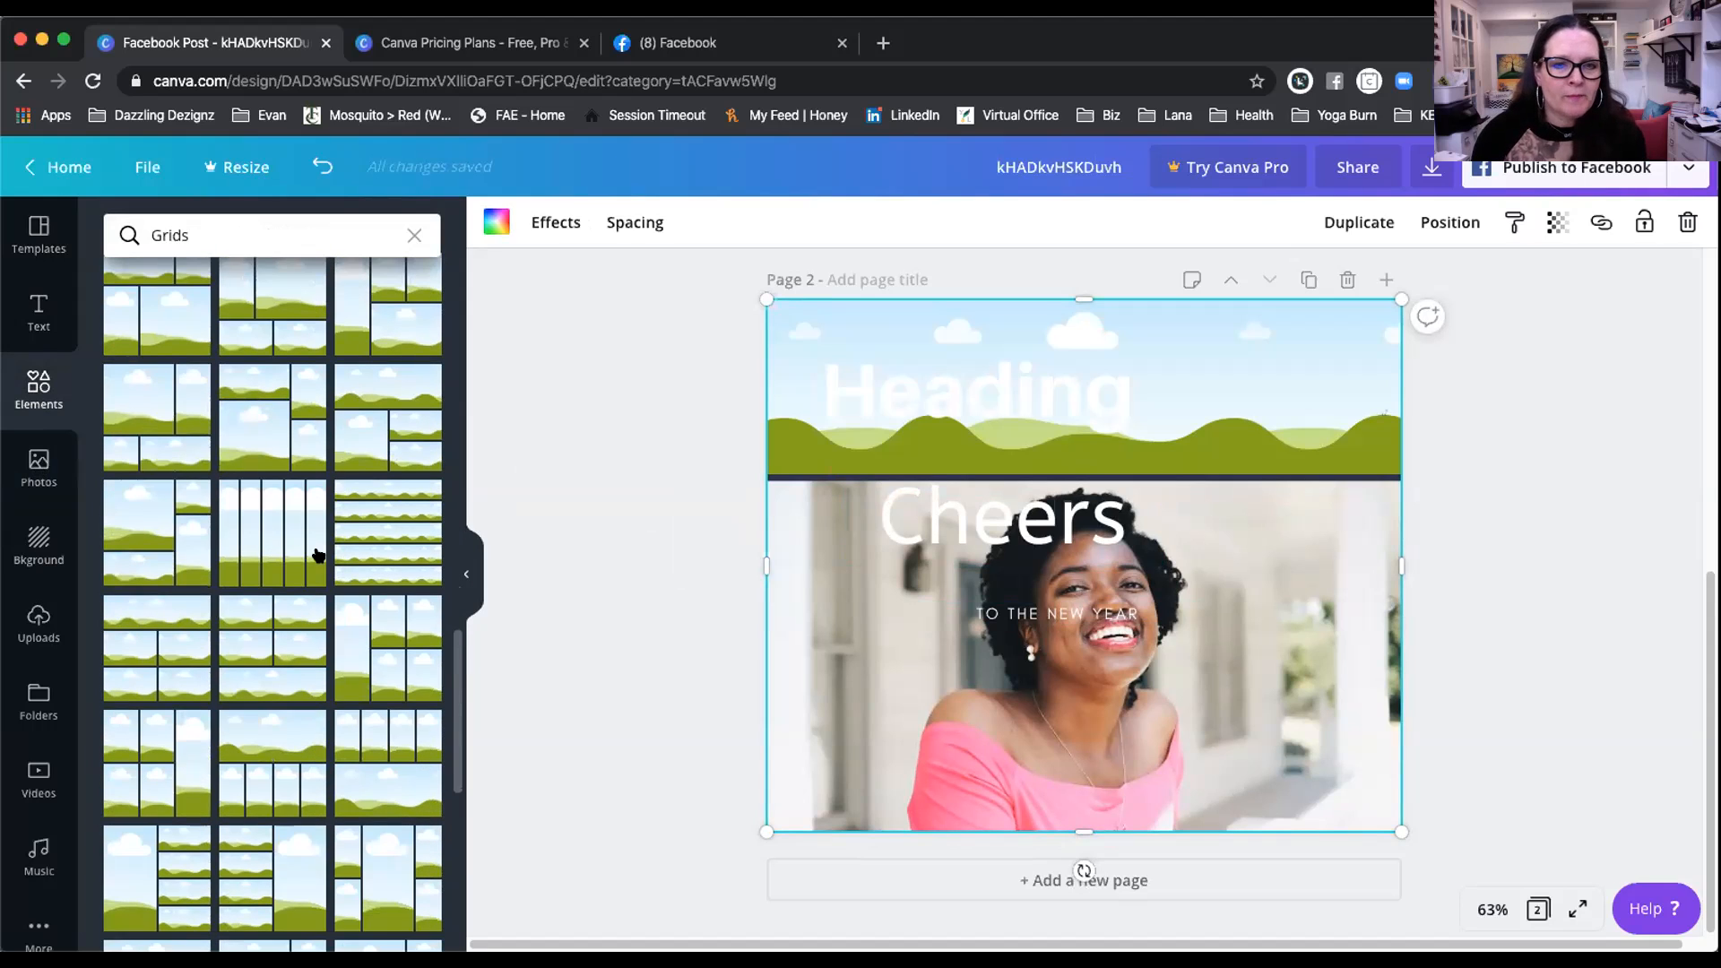
click(965, 896)
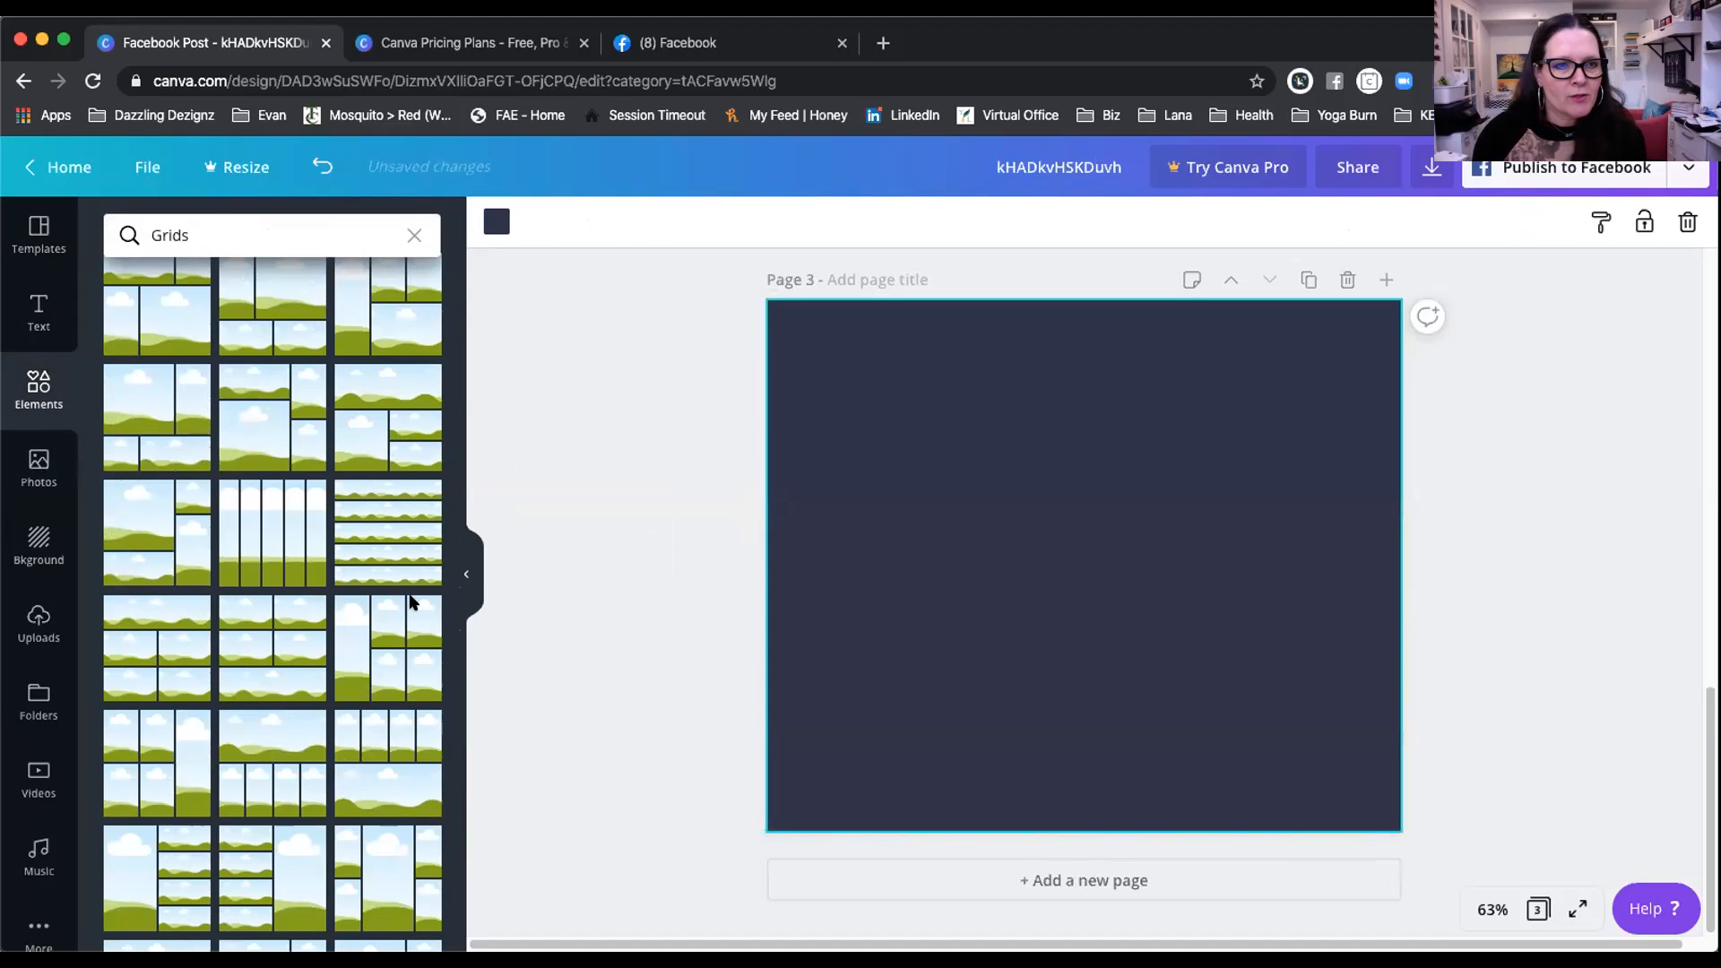
click(242, 524)
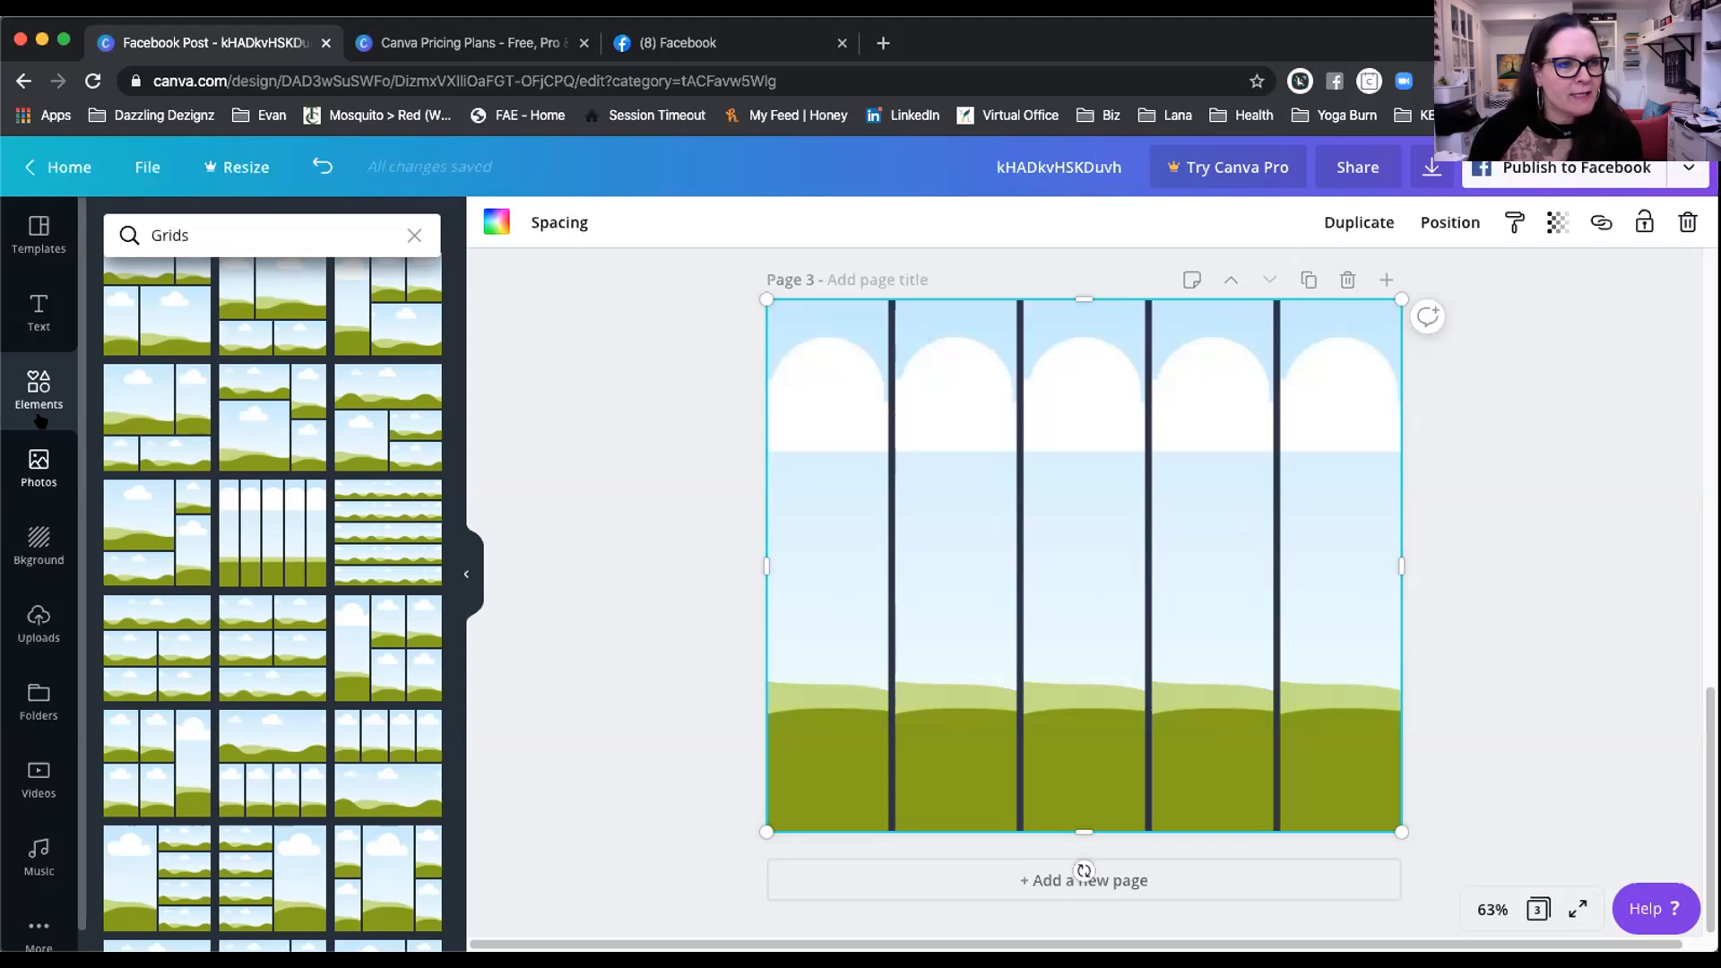
click(37, 470)
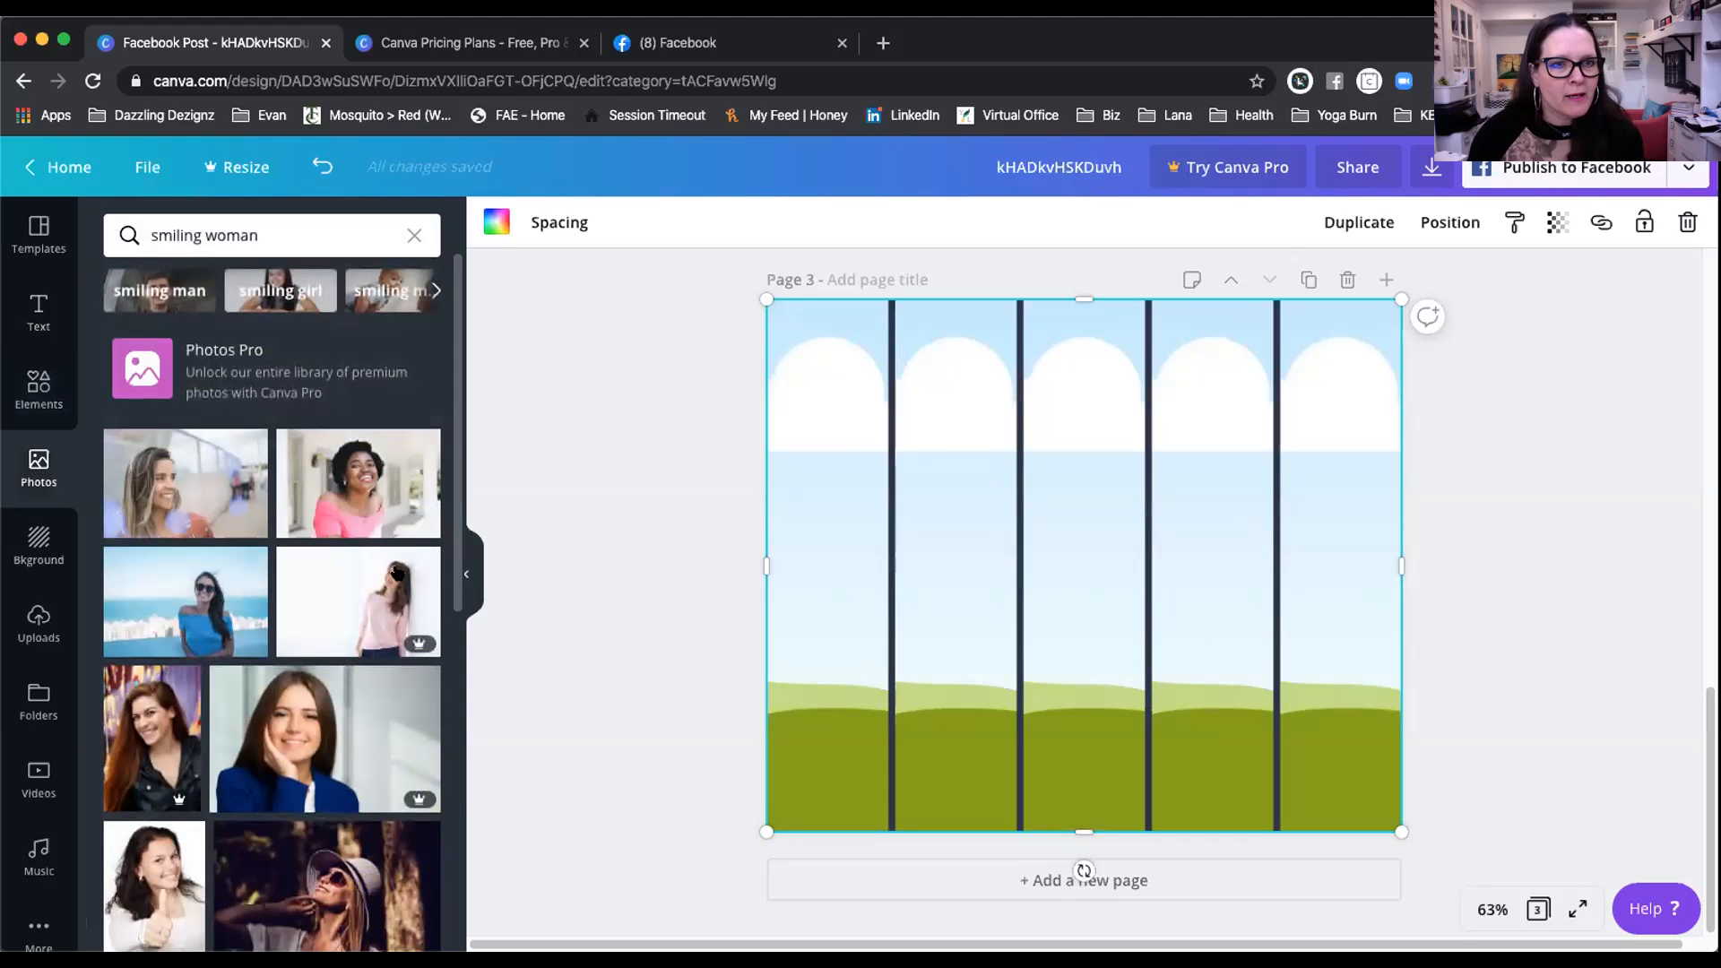
drag(647, 516, 926, 531)
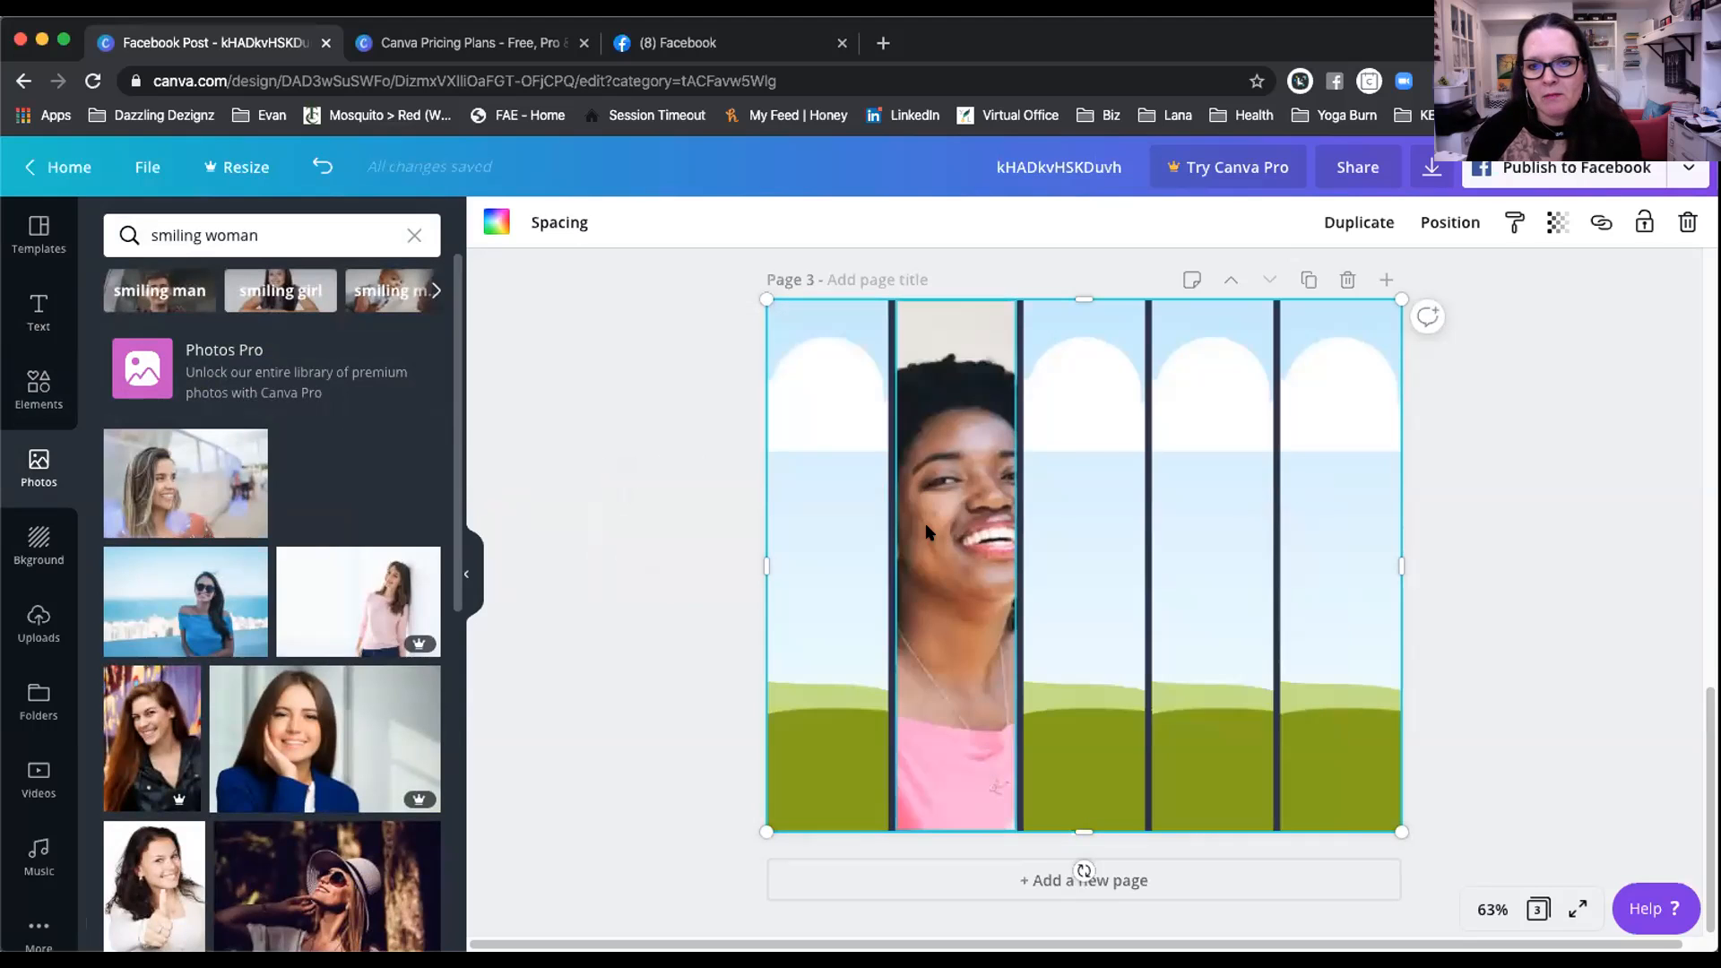
drag(1047, 535, 950, 536)
drag(430, 516, 304, 502)
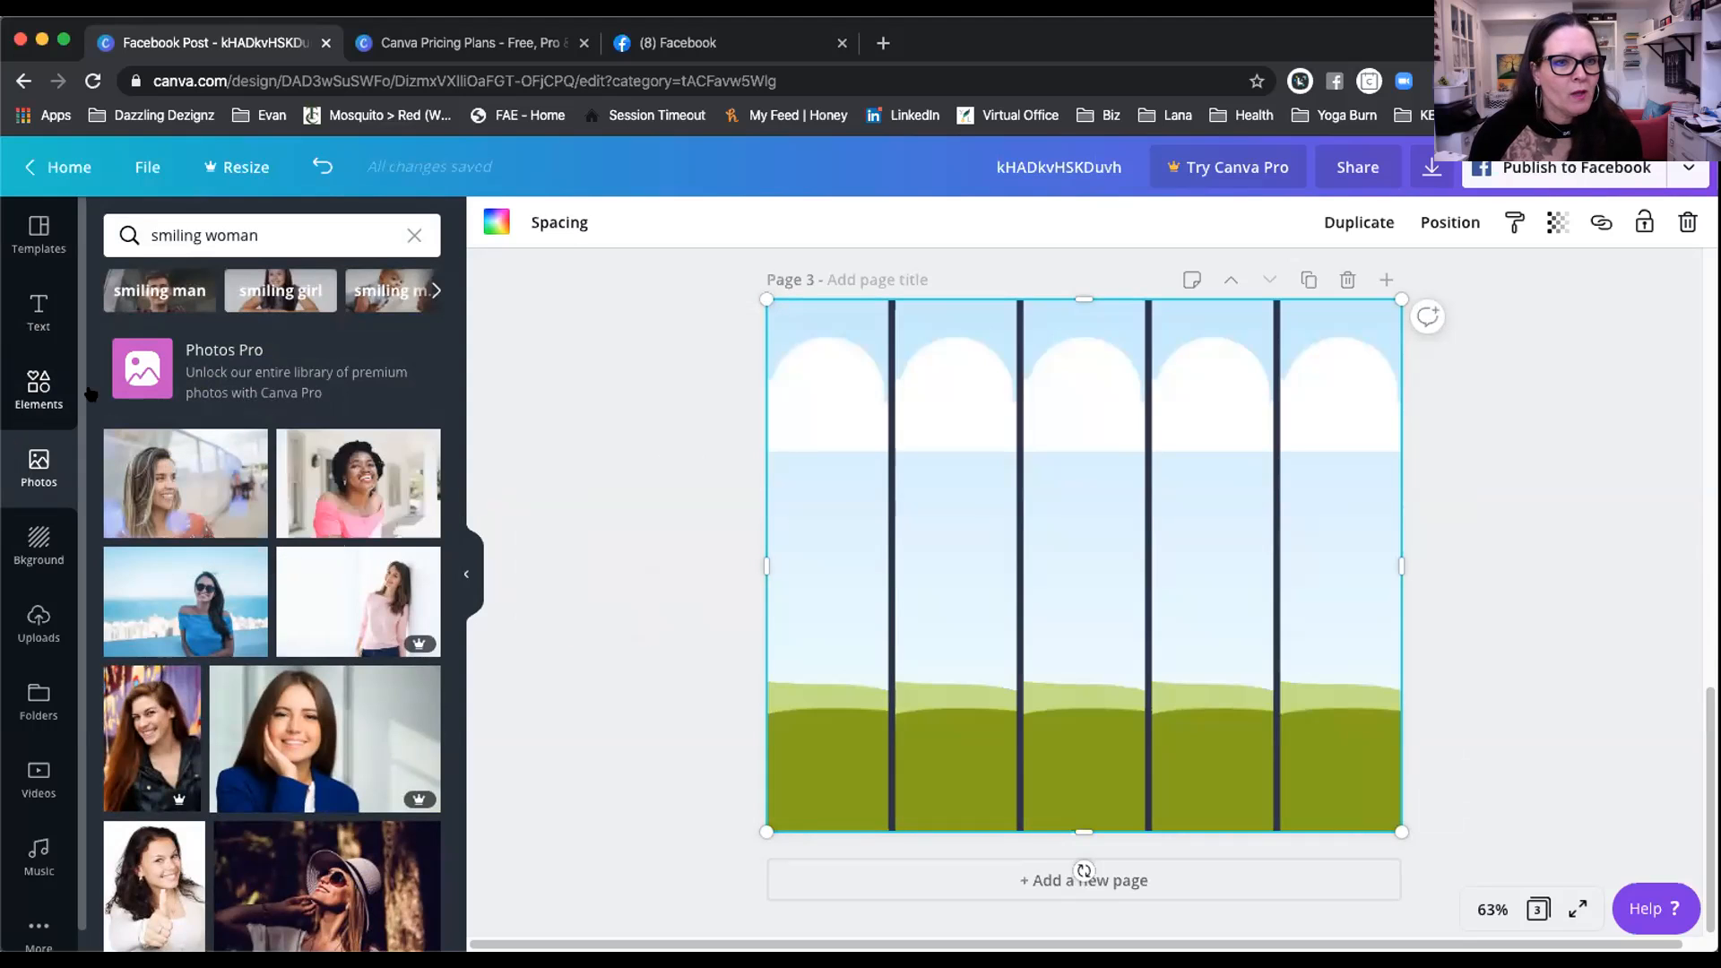
click(39, 389)
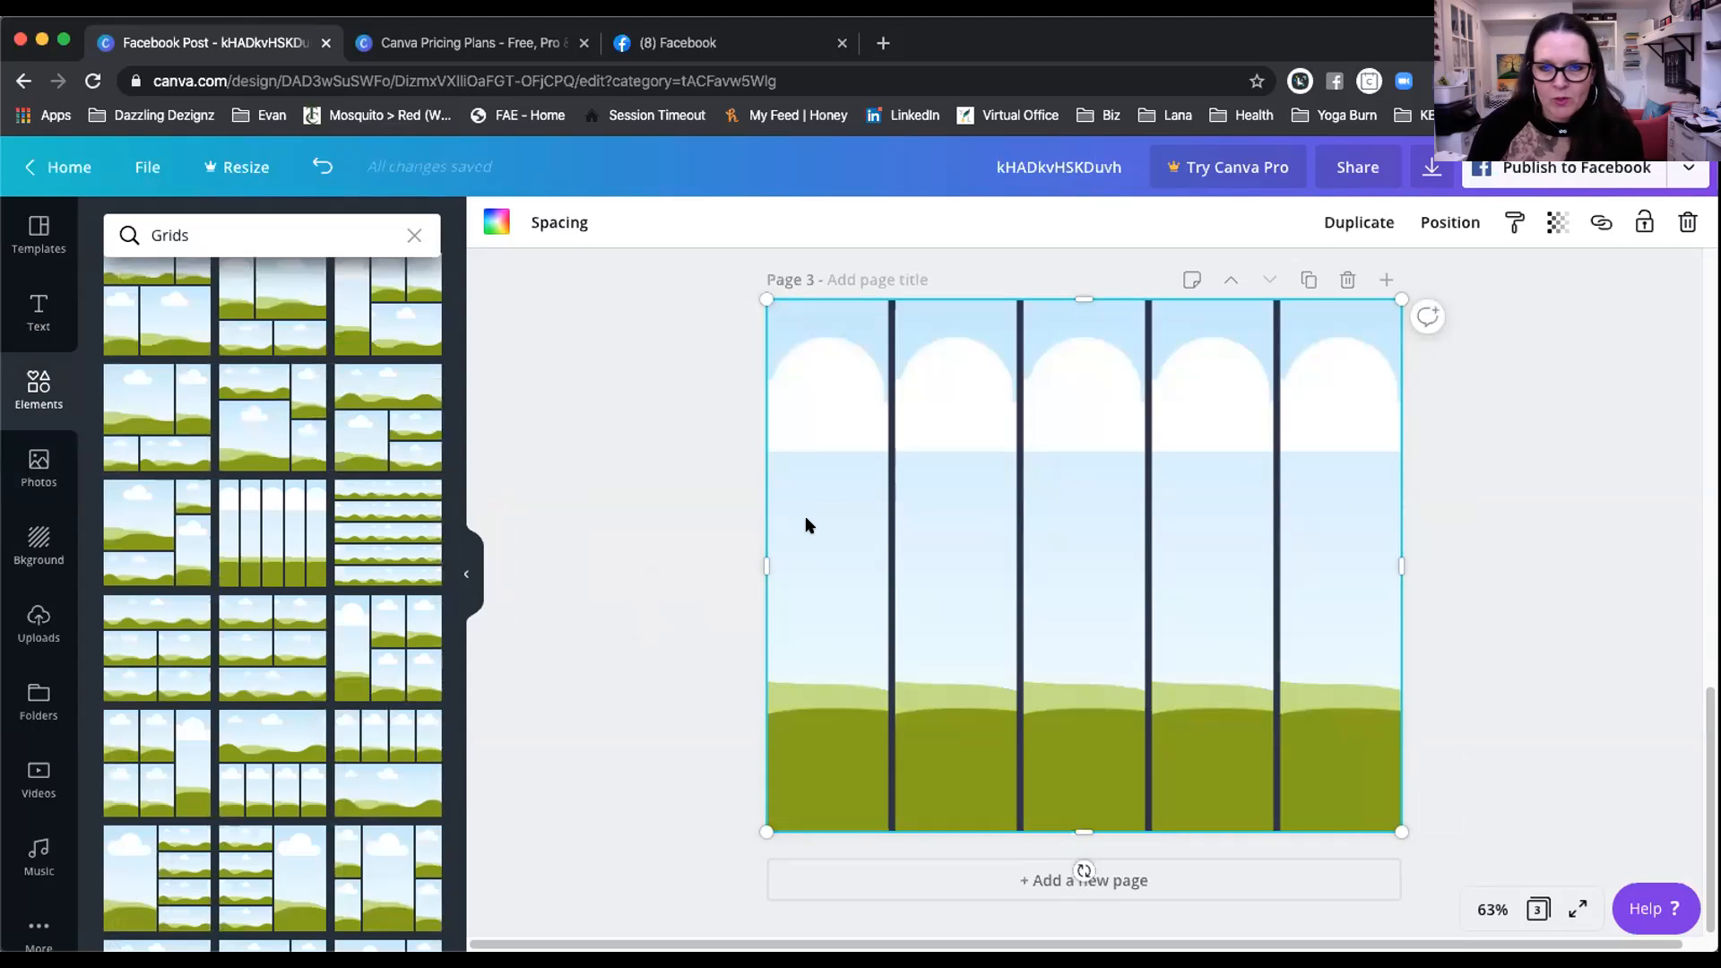
key(Delete)
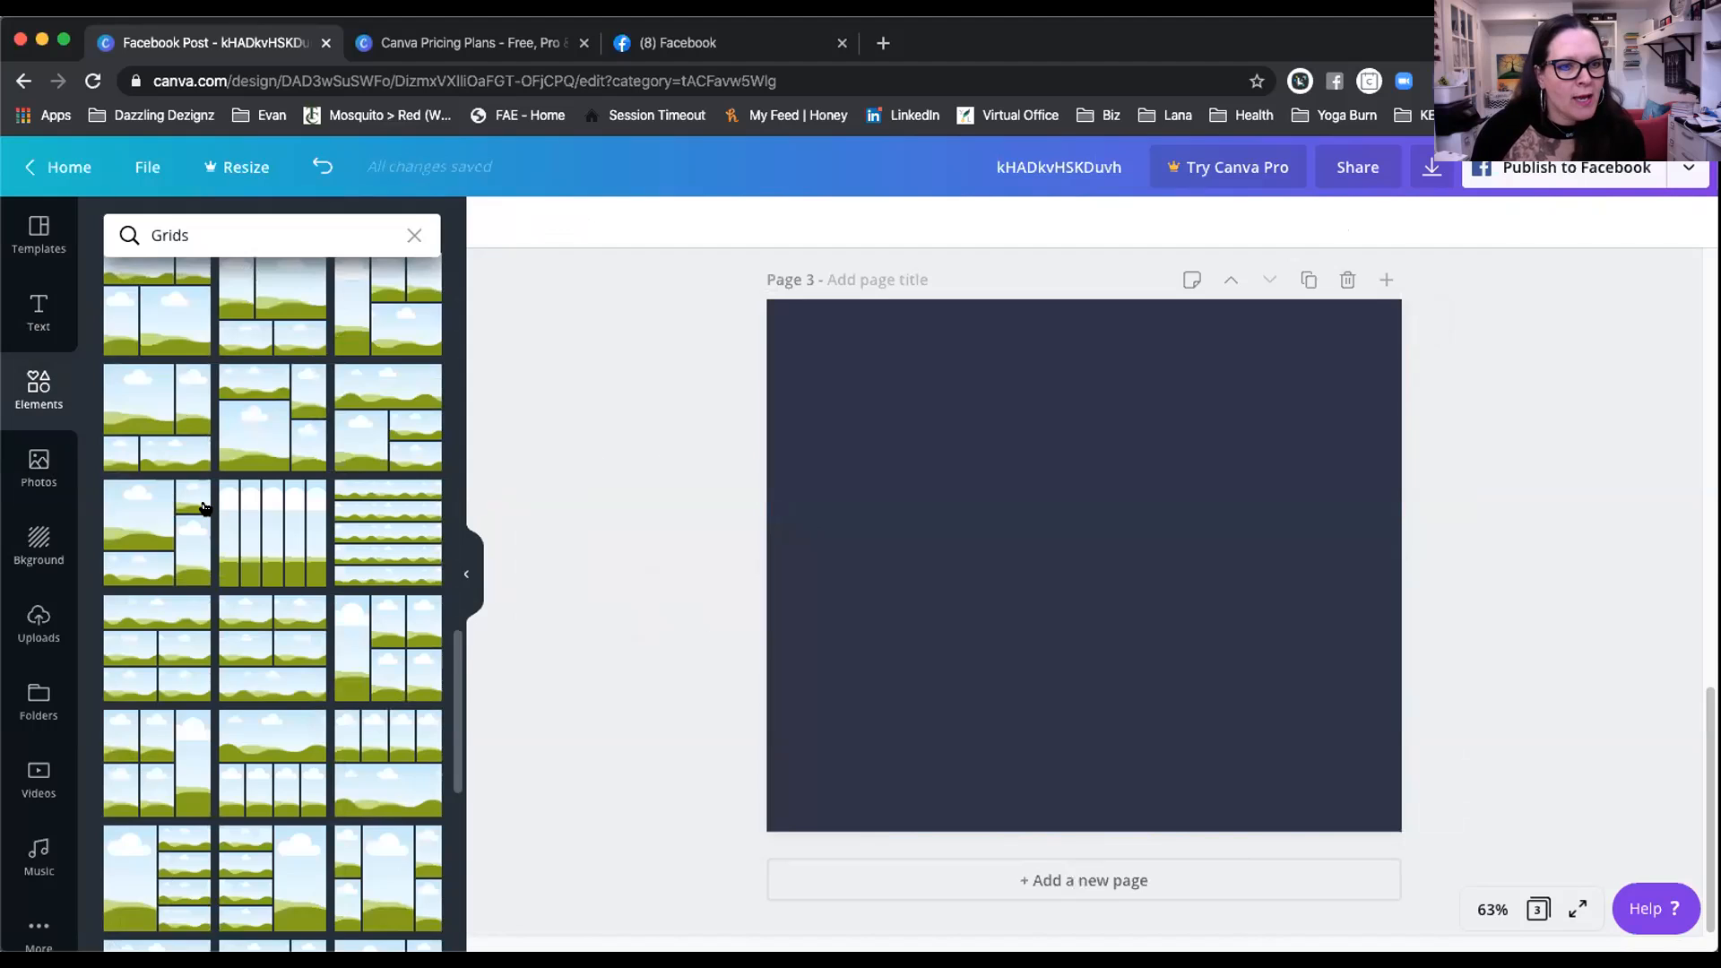
Step: Scroll the smiling woman photo results without adding one, then clear the grid search
scroll(215, 511, down, 4)
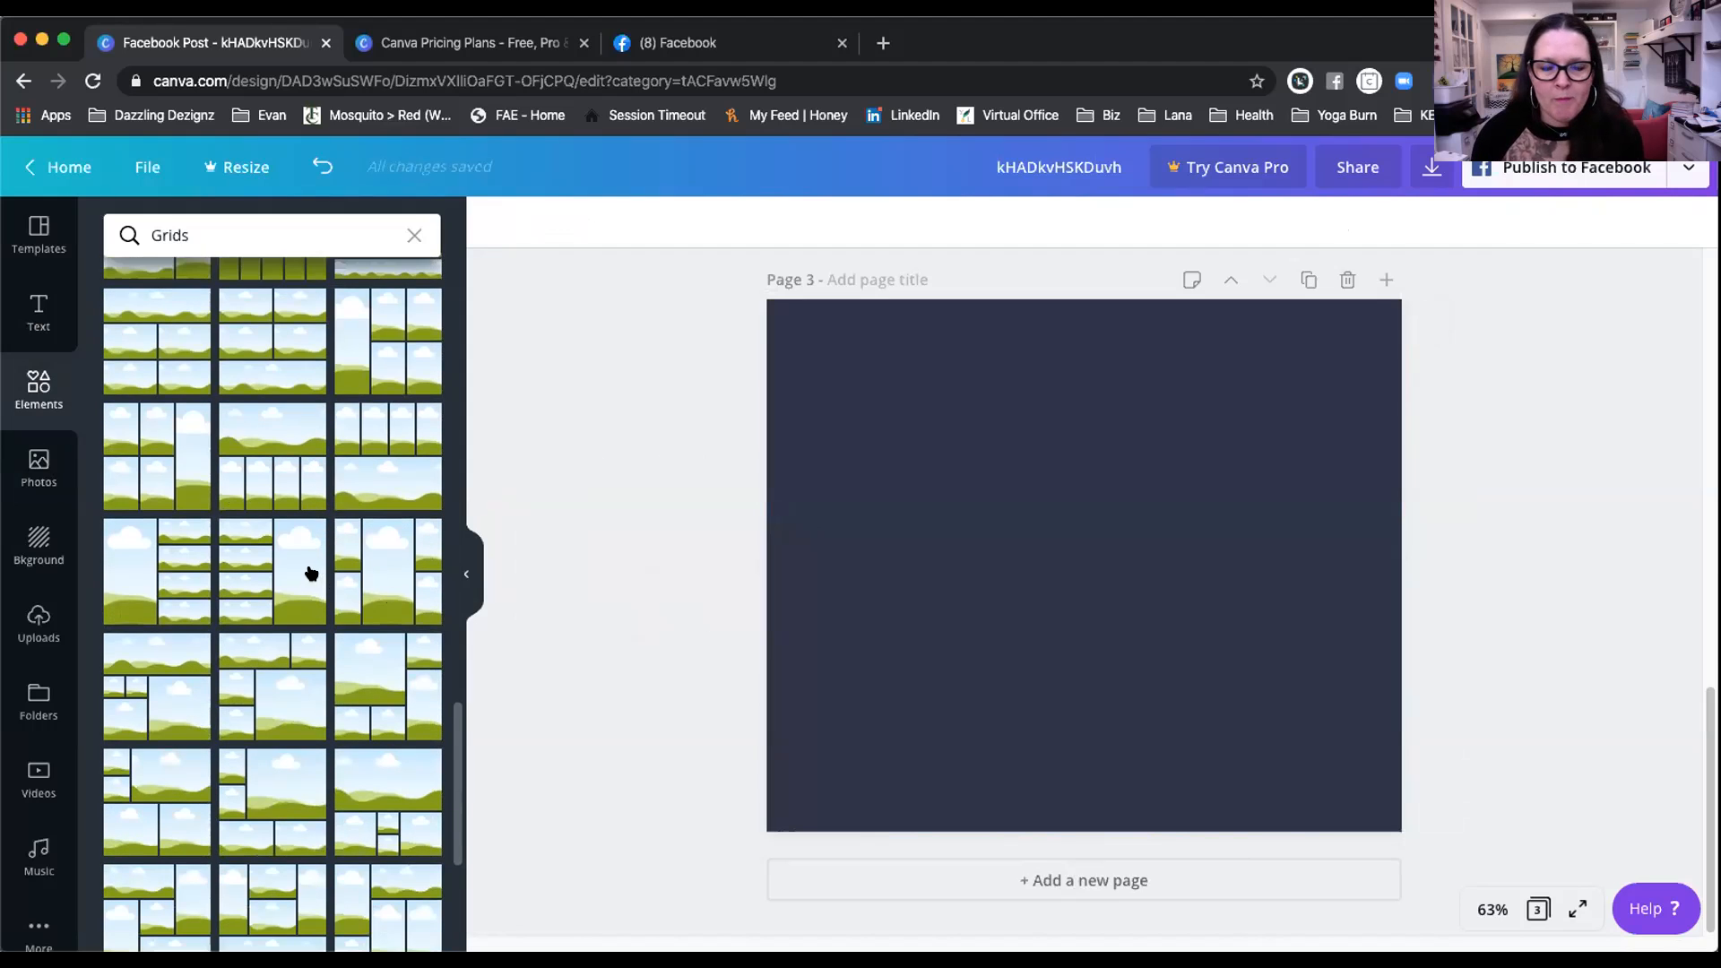
scroll(307, 568, down, 3)
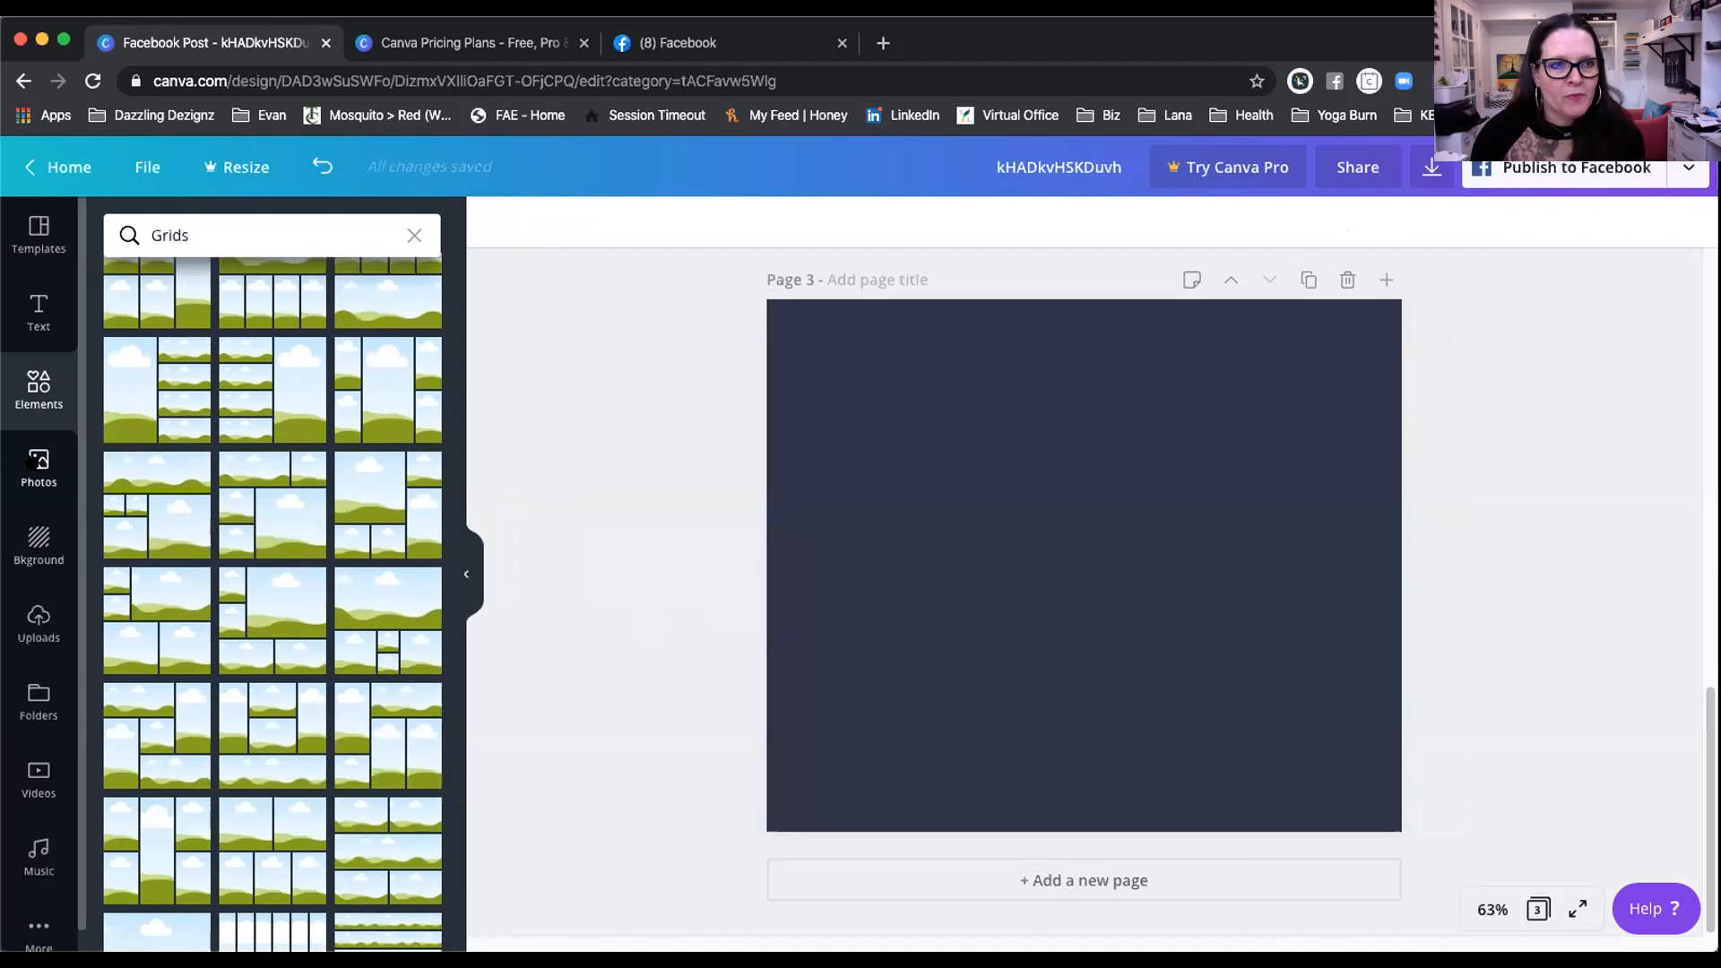
click(38, 465)
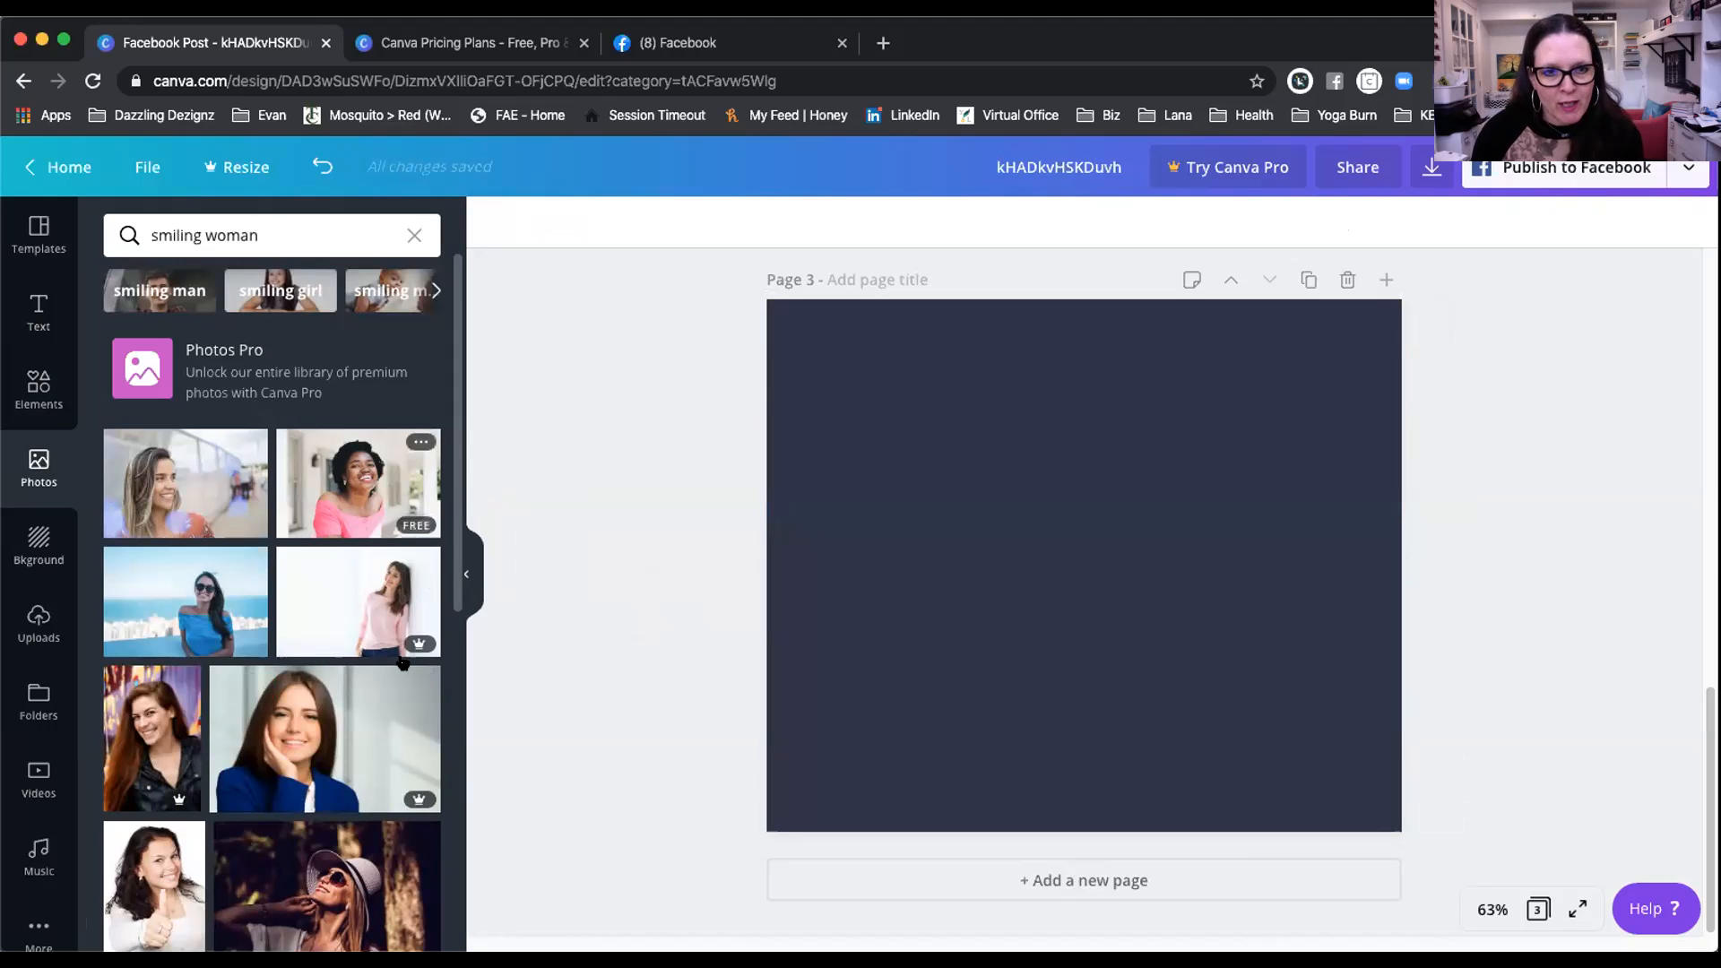
mouse_move(413, 649)
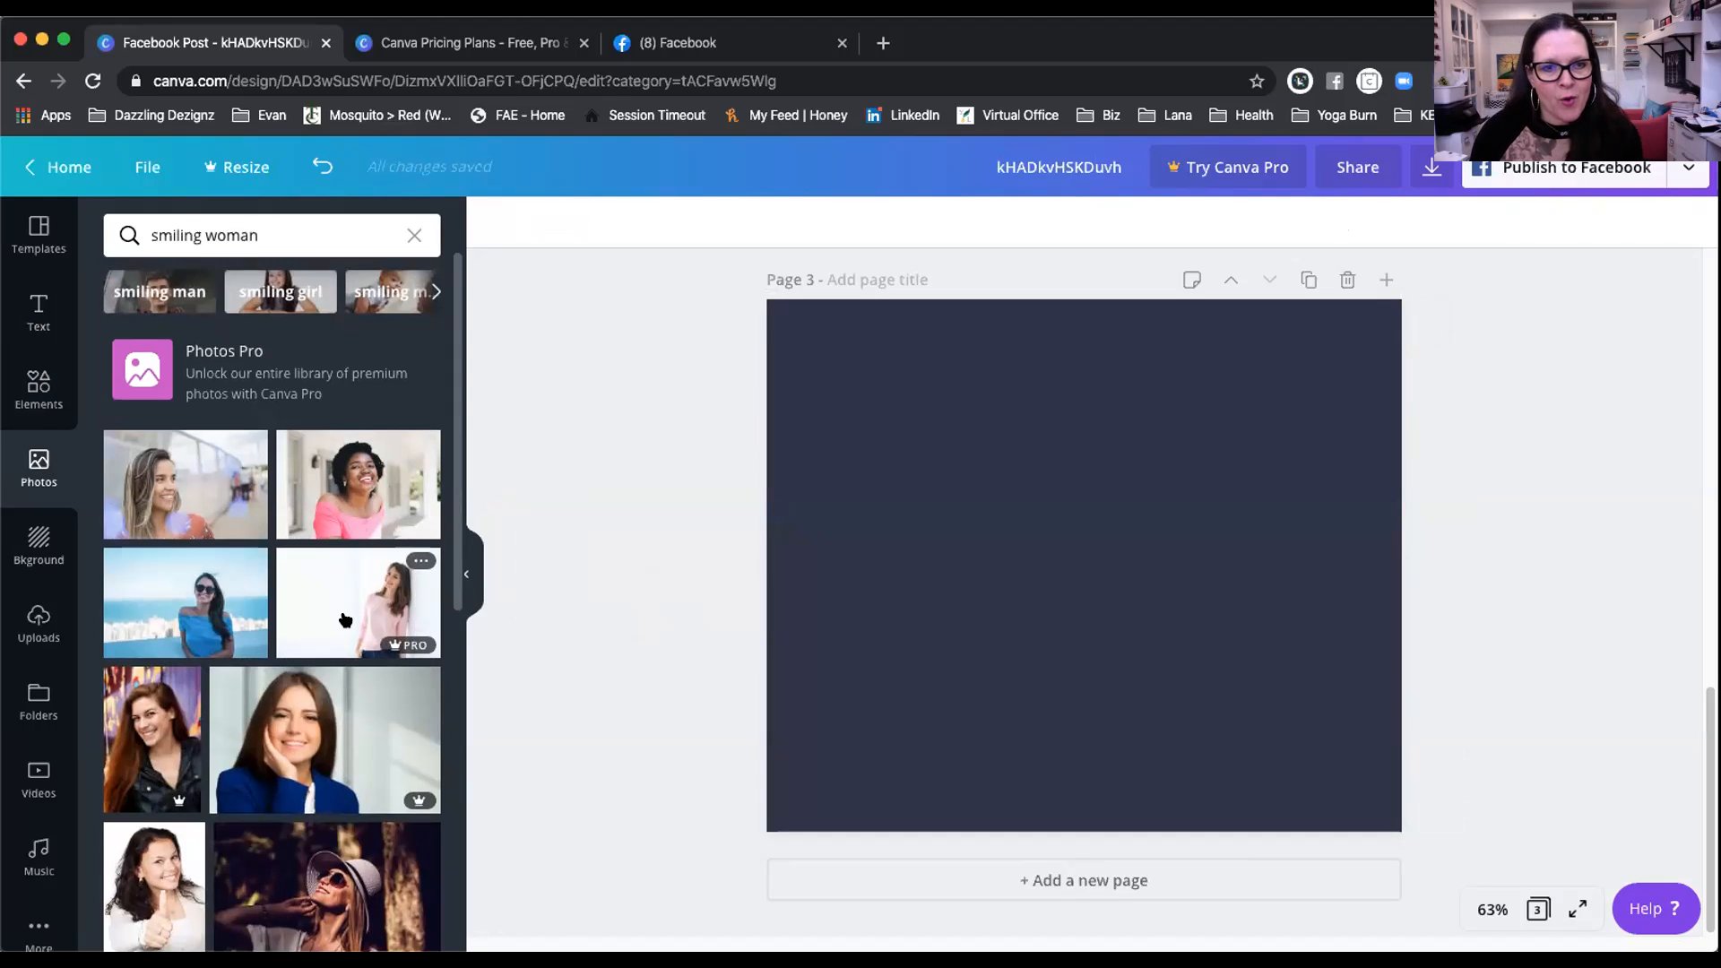
scroll(343, 619, down, 2)
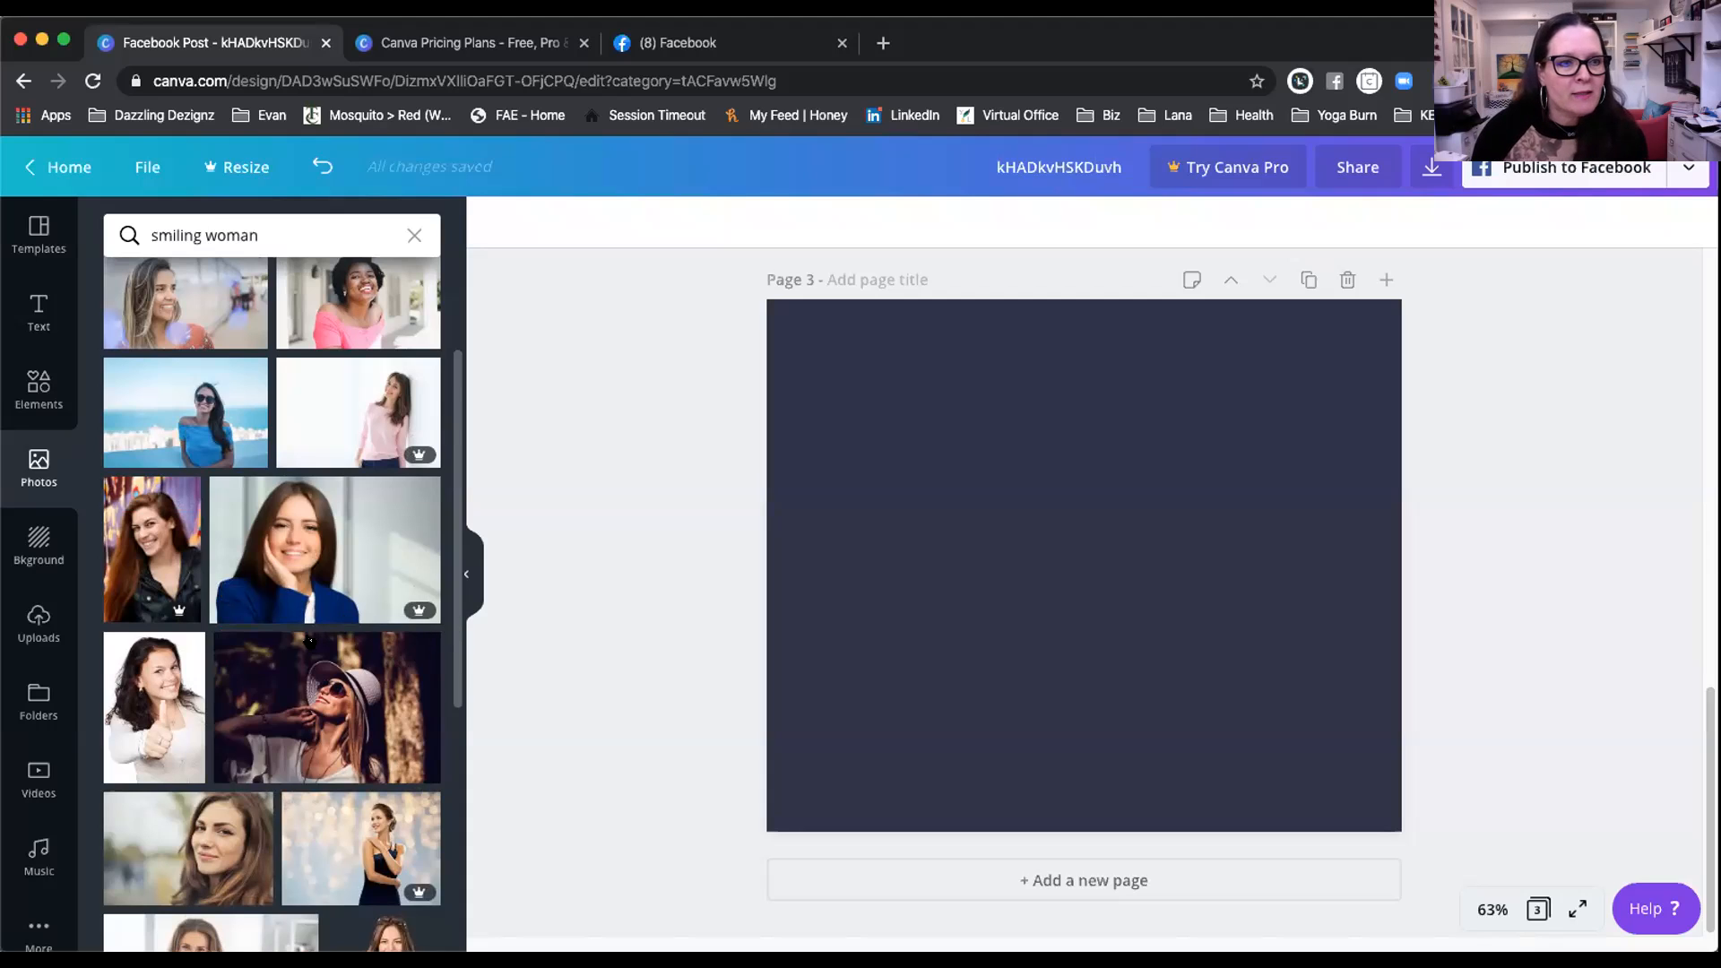
scroll(297, 550, down, 5)
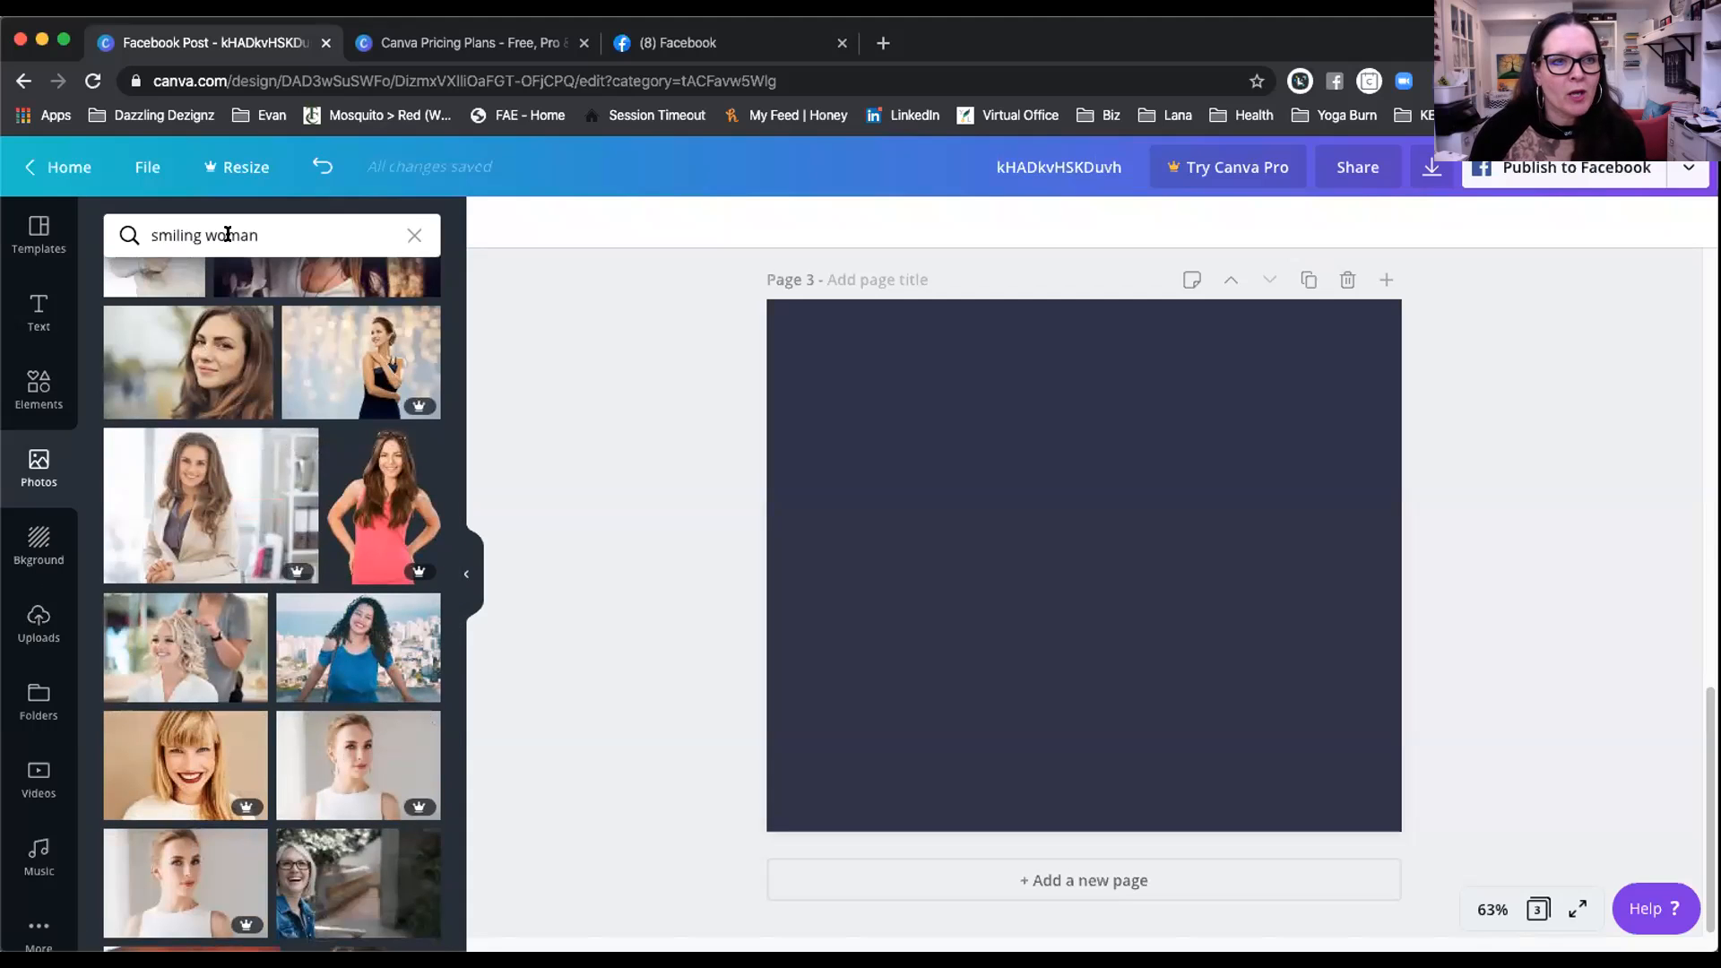
click(38, 387)
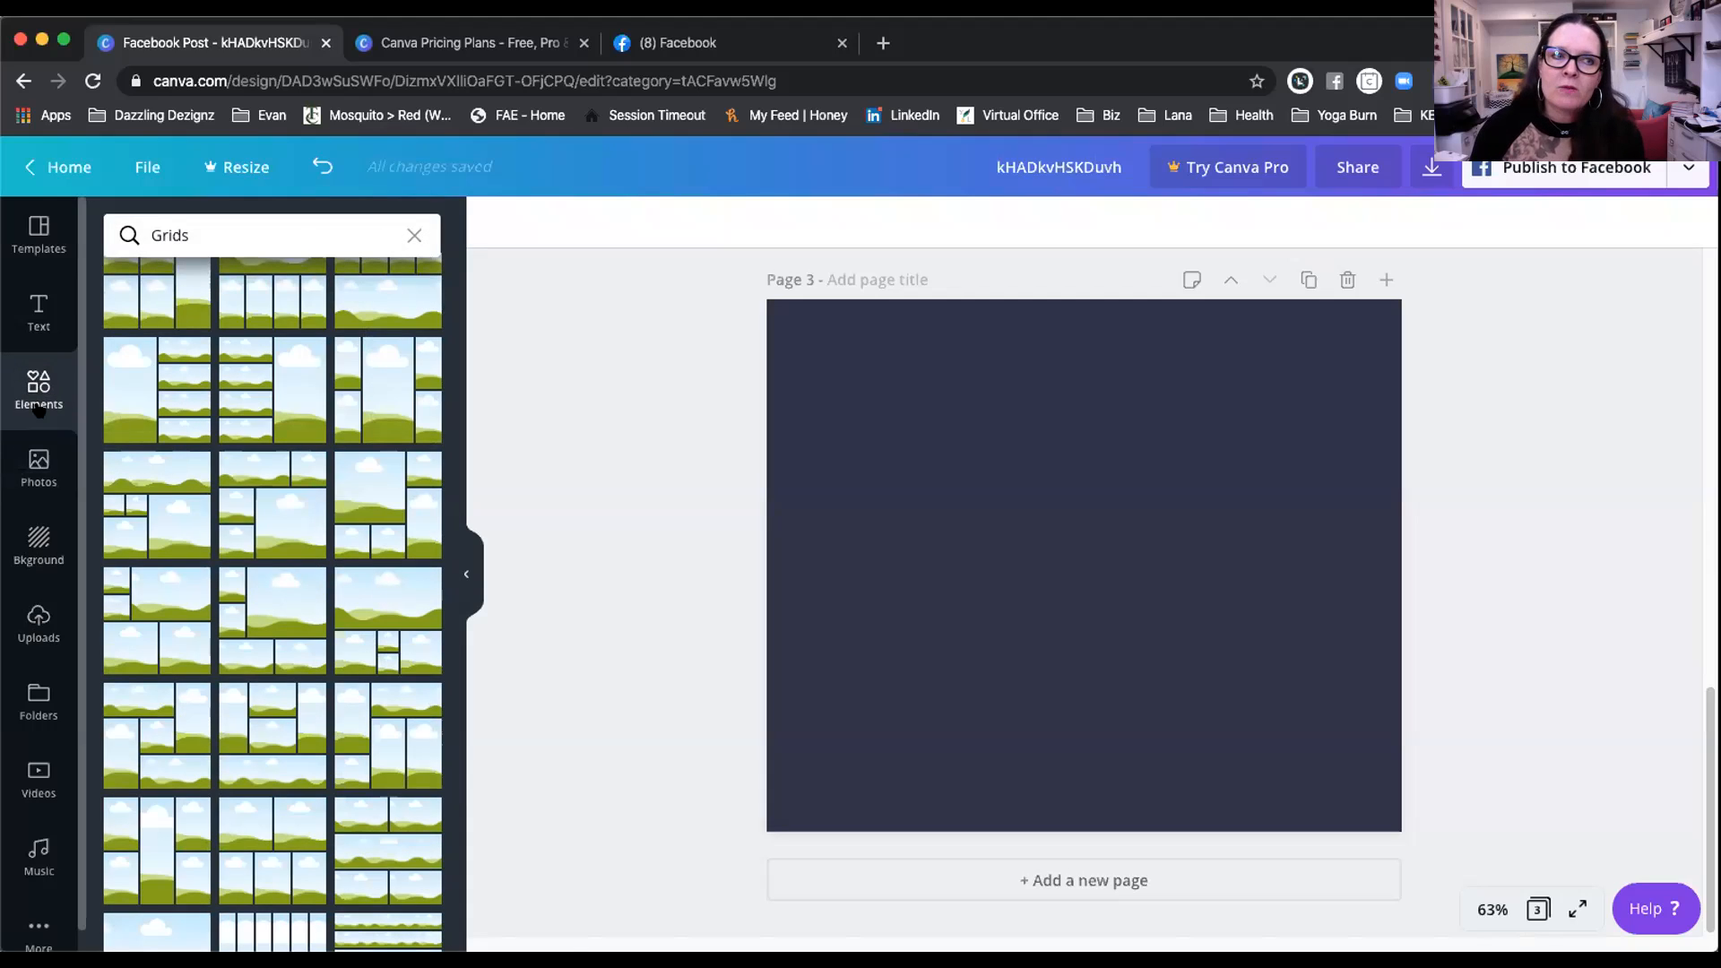
click(412, 236)
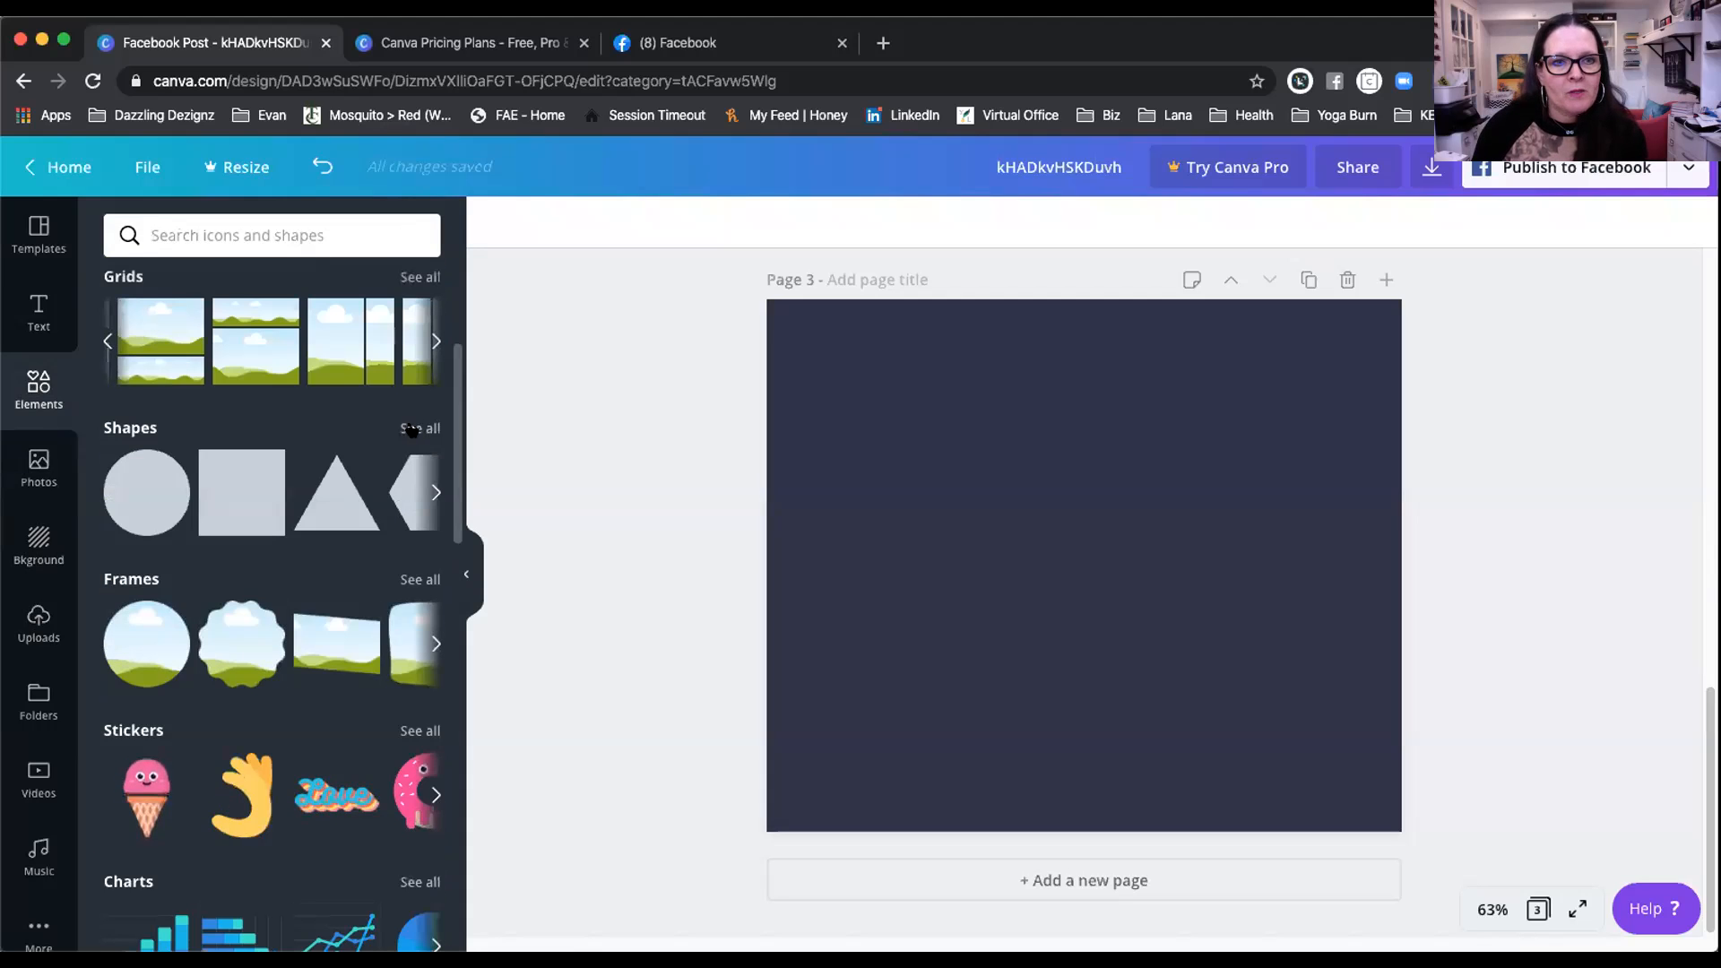
Step: Add a large octagon shape to Page 3 from the full shapes list
click(411, 429)
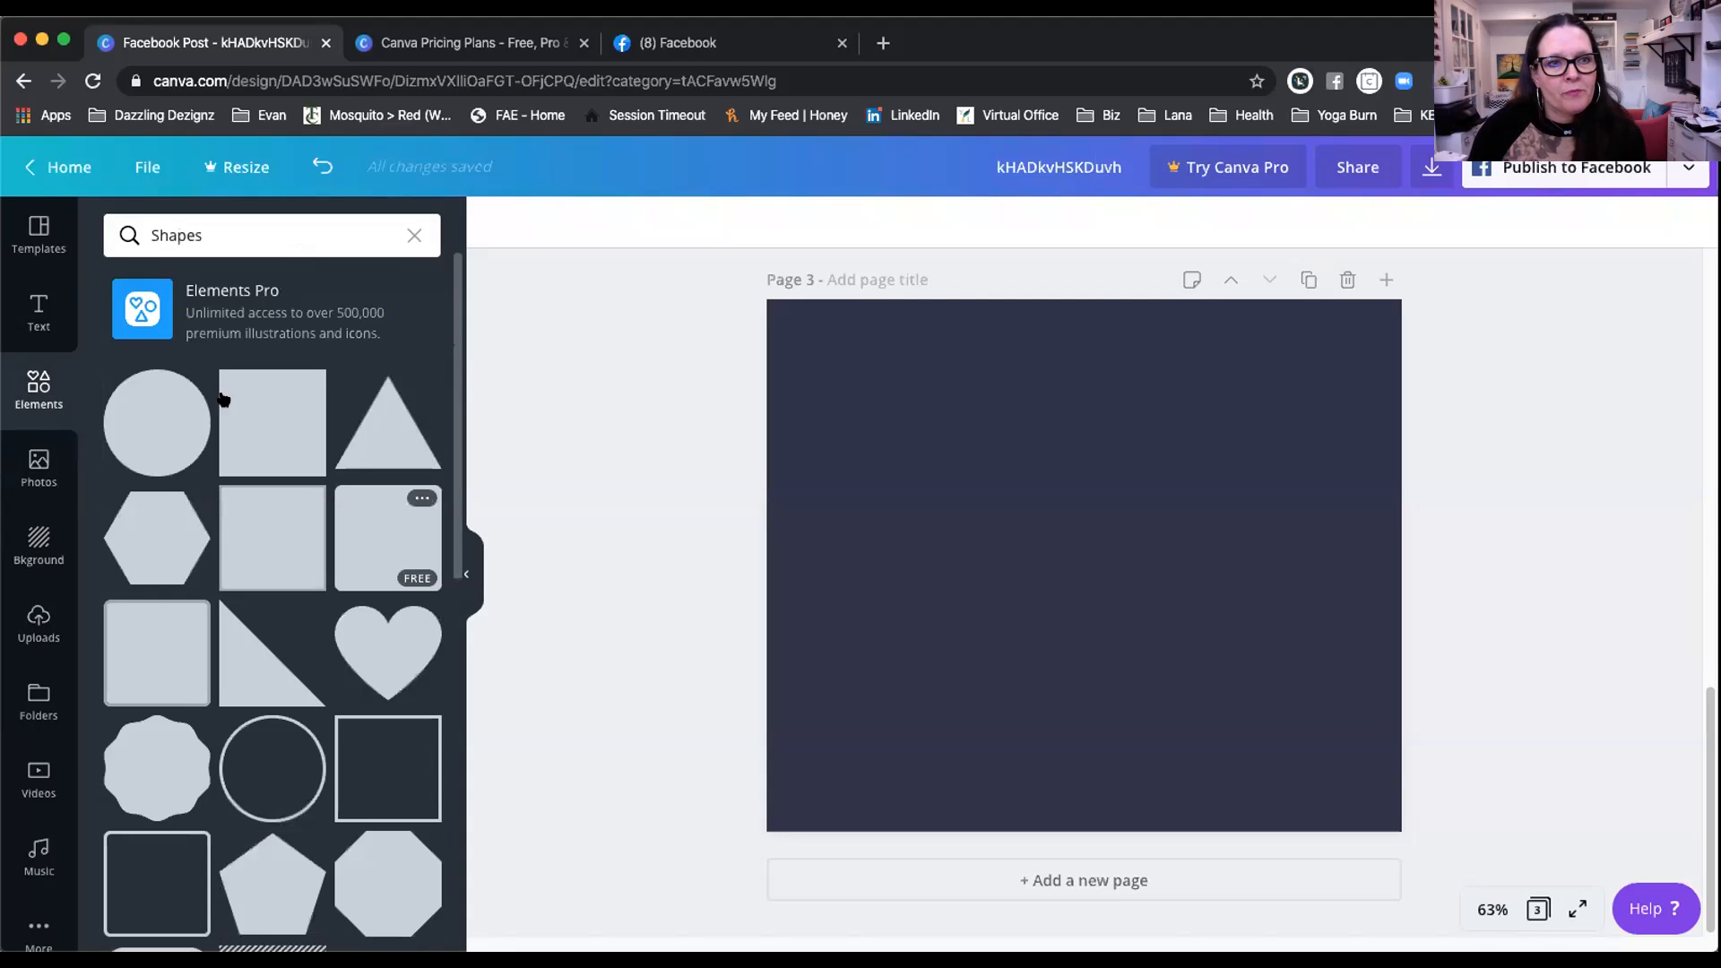
scroll(332, 429, down, 5)
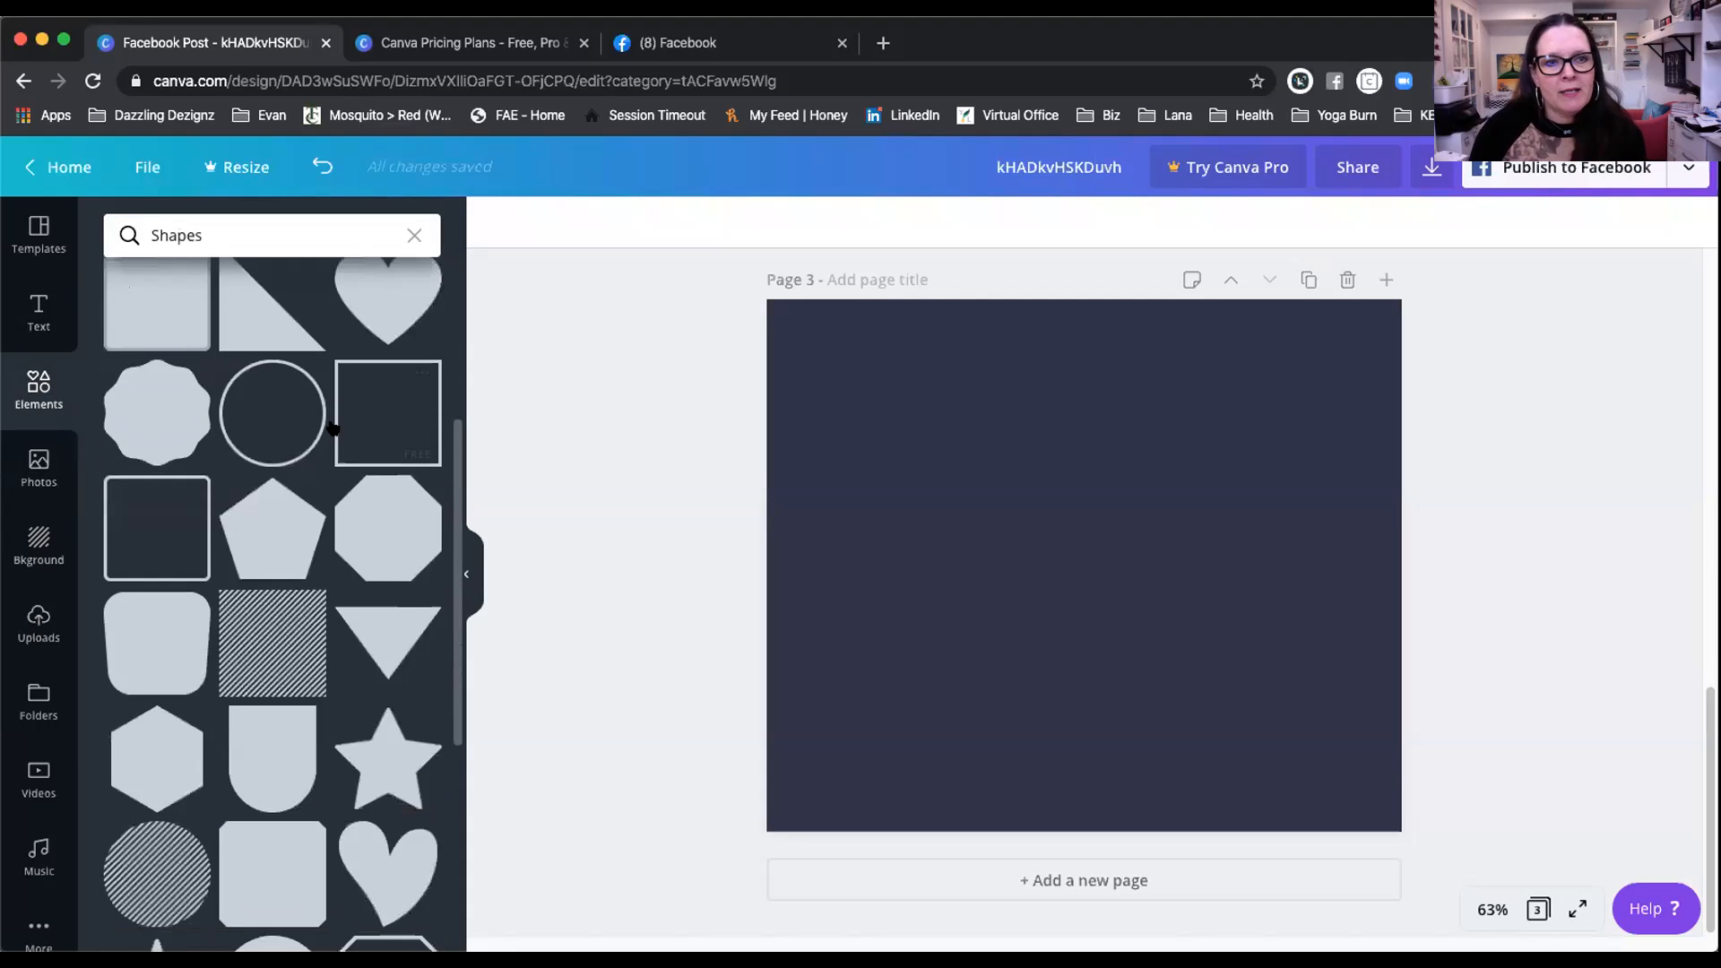
scroll(332, 429, down, 3)
click(383, 387)
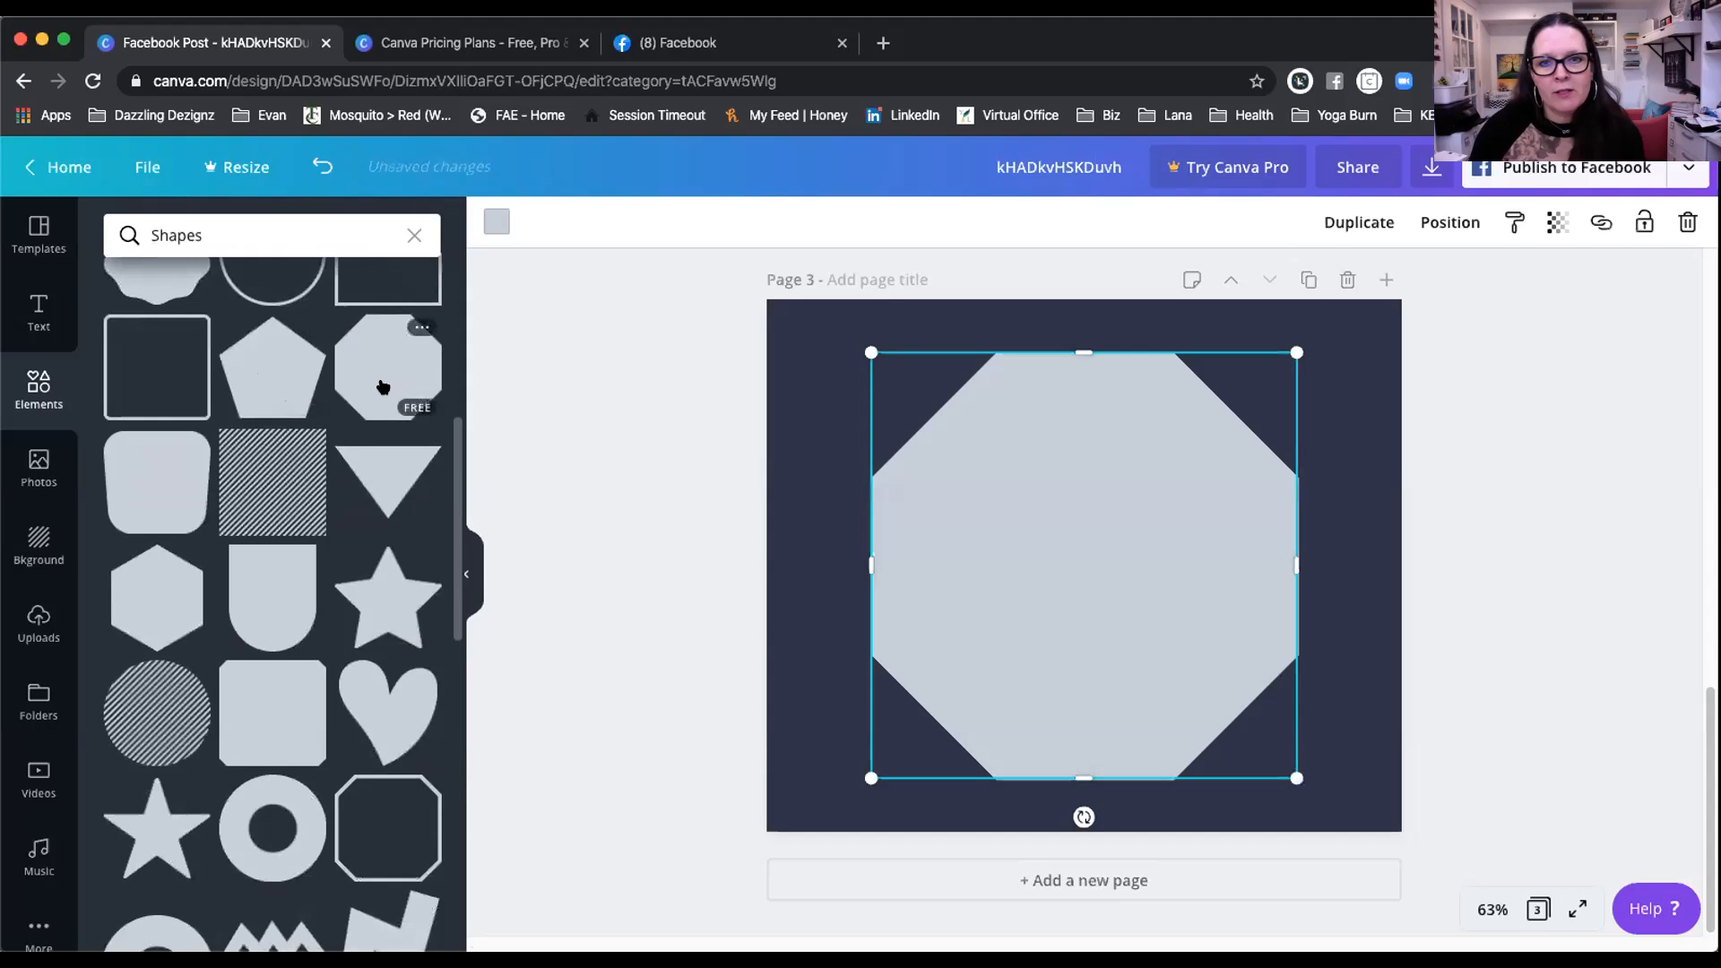
Step: Recolour the octagon, trying red and pink, to a custom muted blue-violet #656696
click(495, 222)
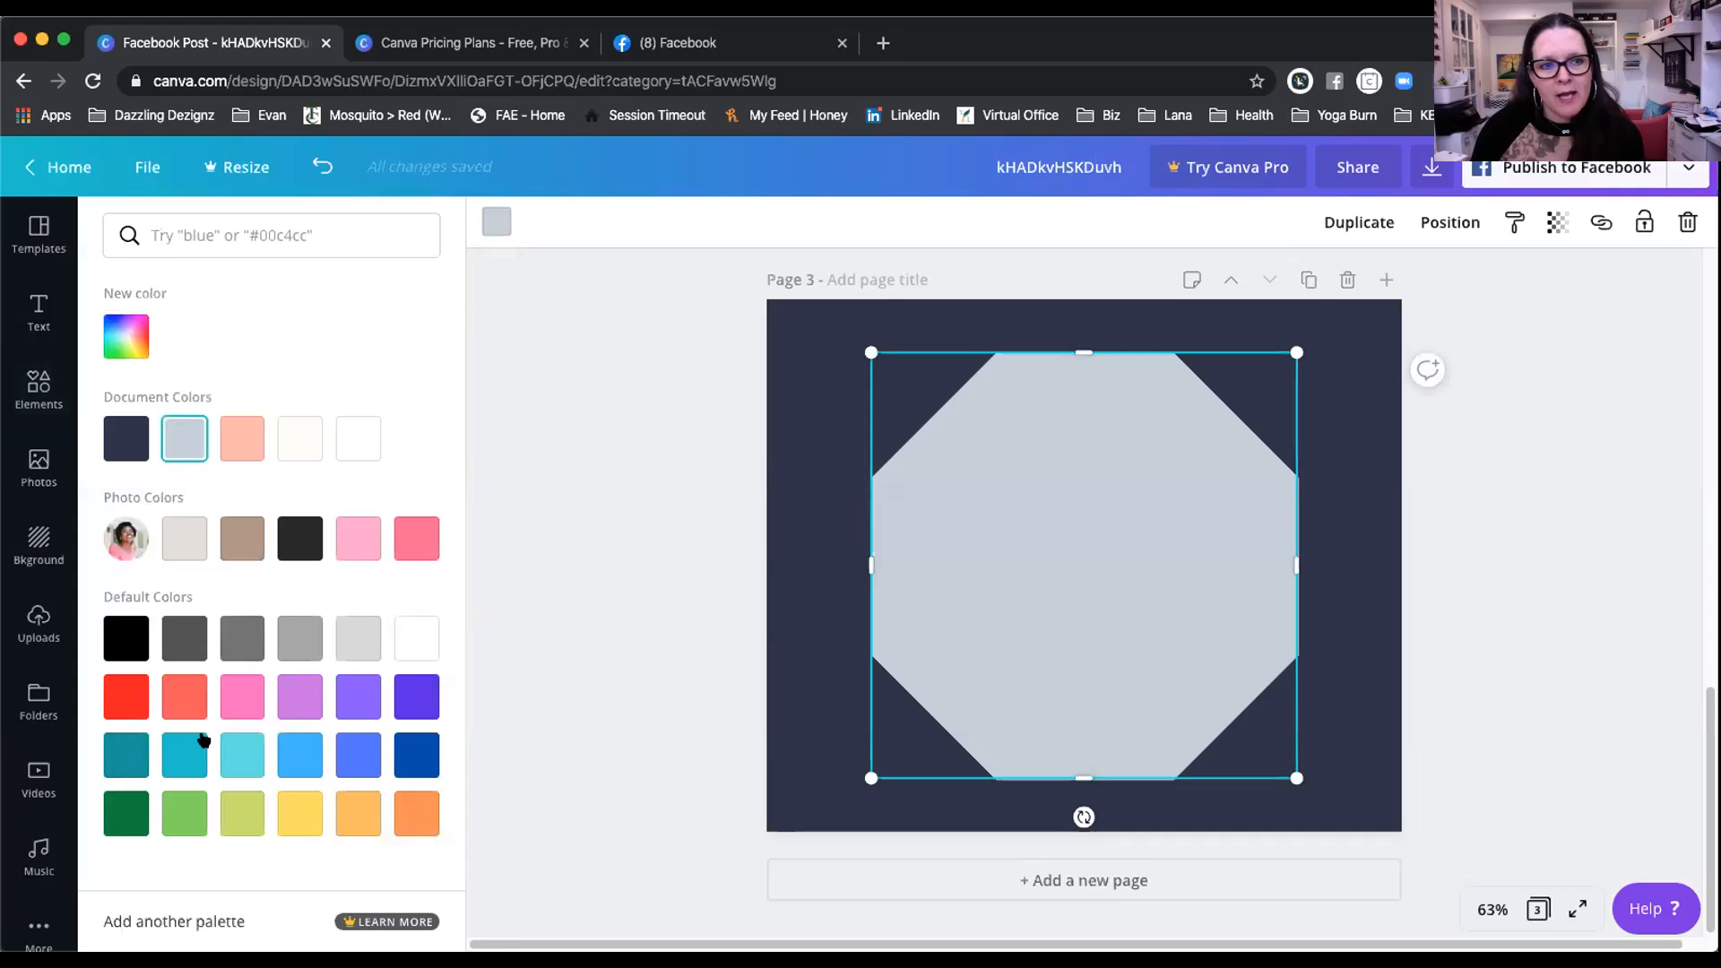
click(126, 696)
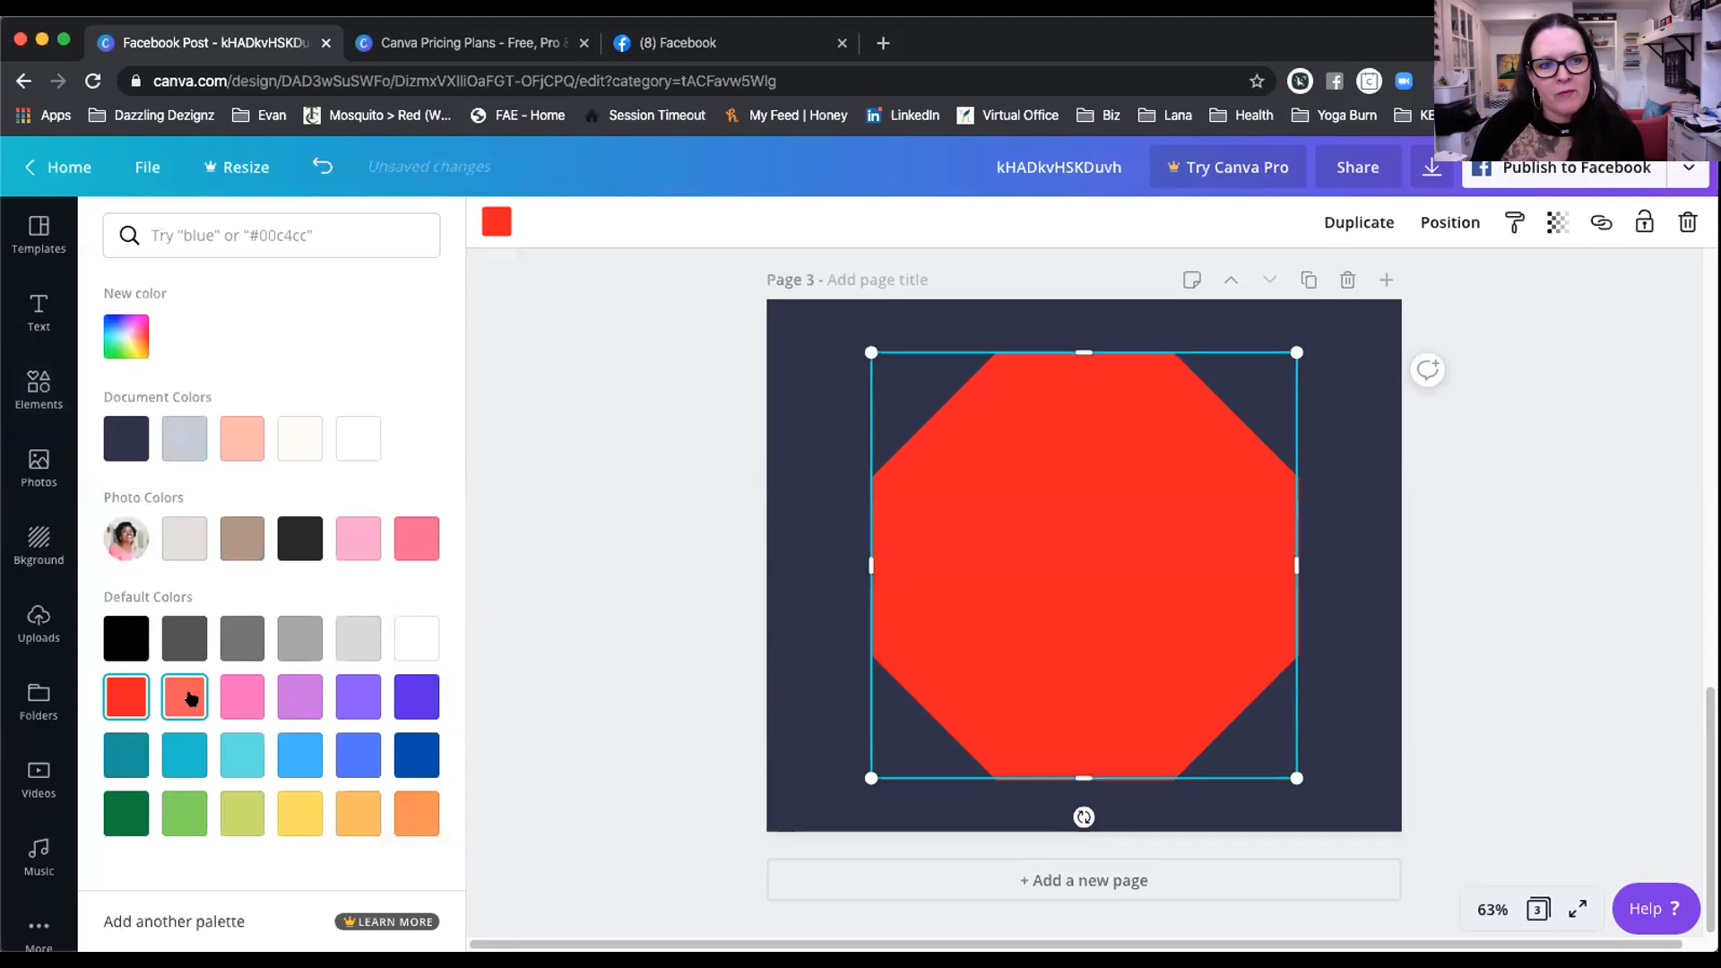
click(243, 698)
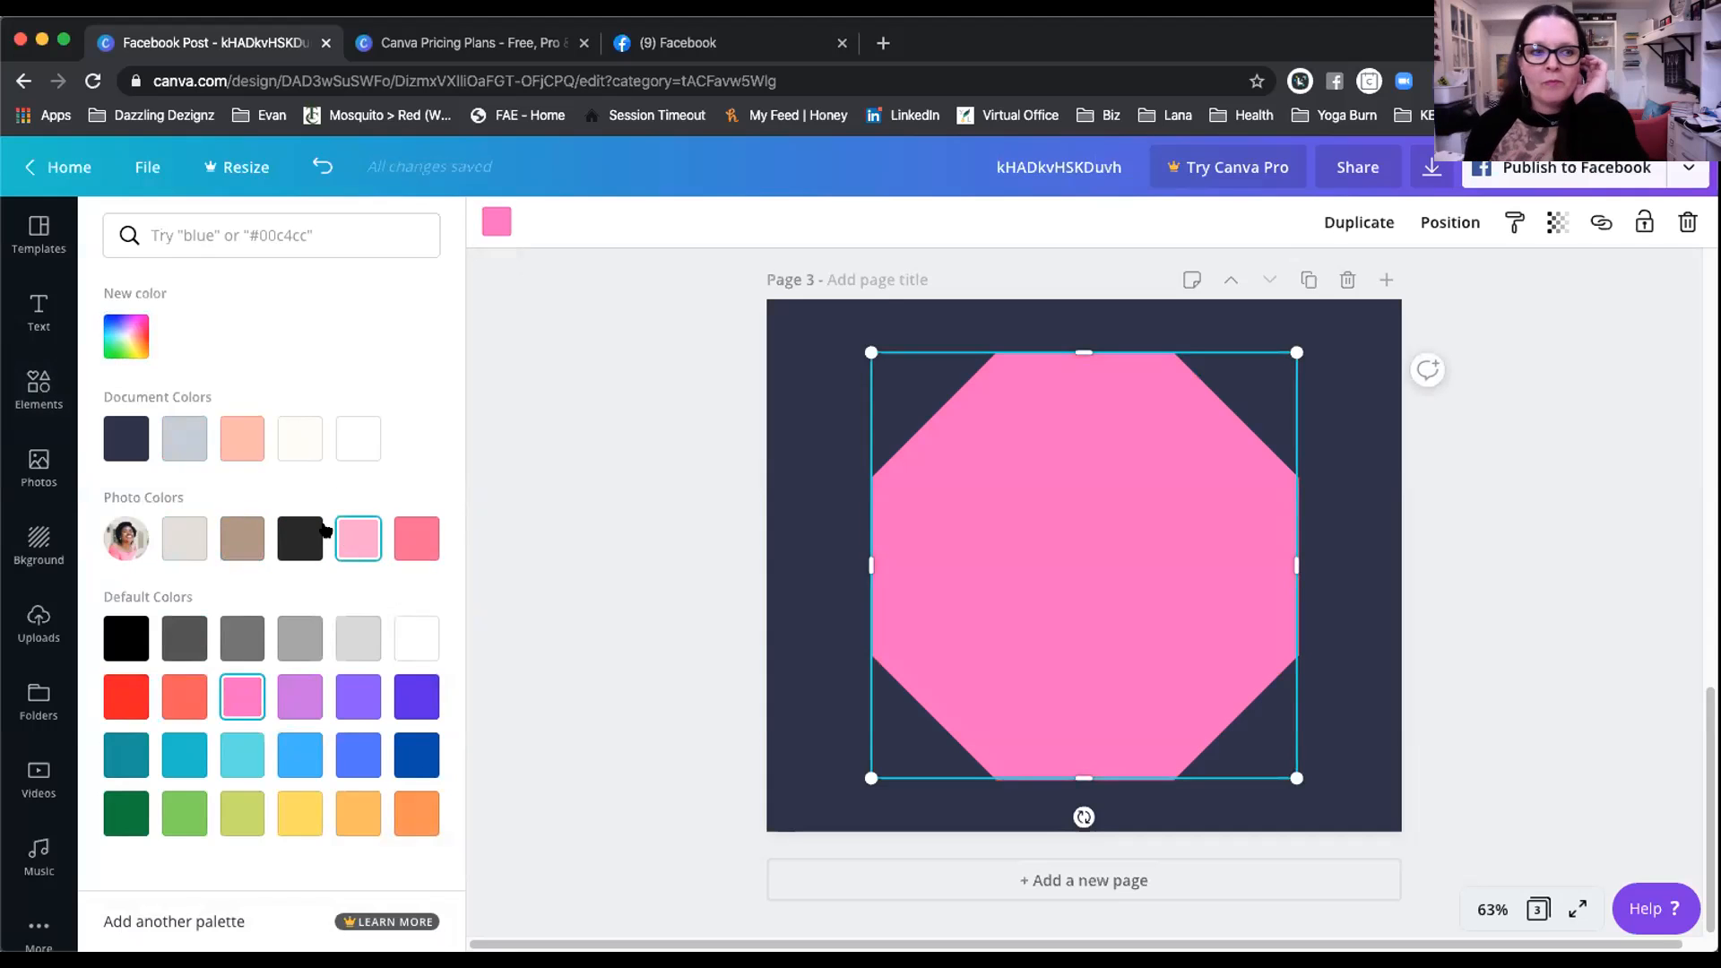
click(121, 333)
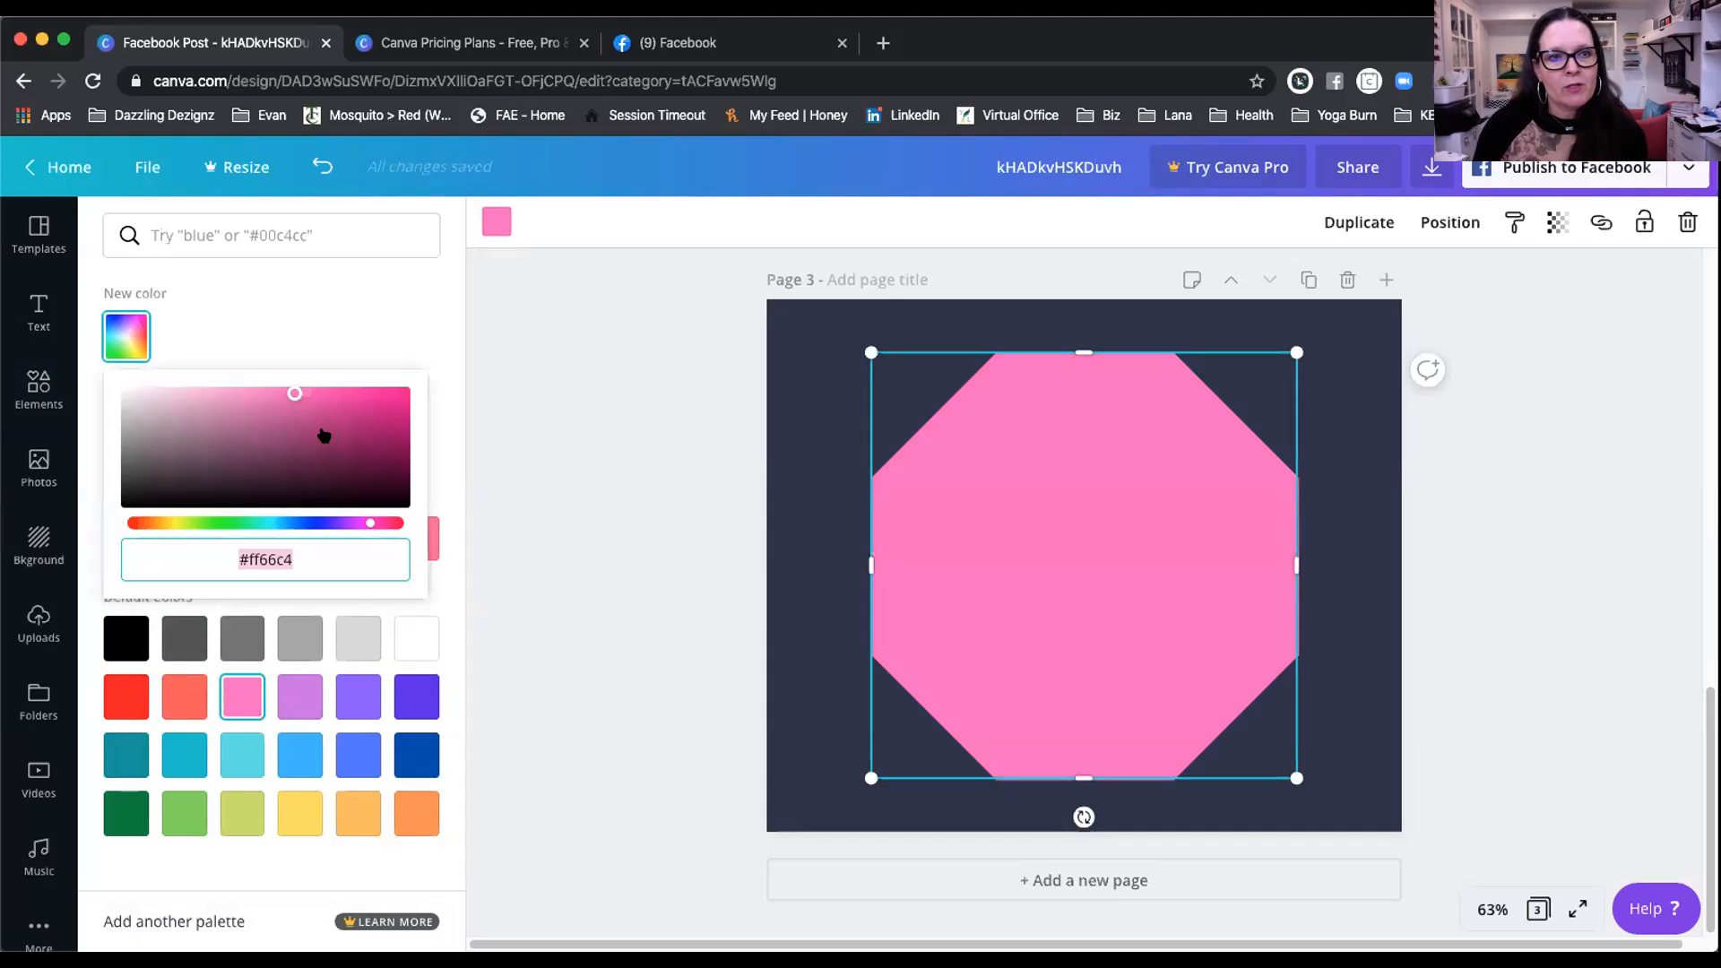
drag(363, 522, 309, 523)
drag(291, 391, 214, 437)
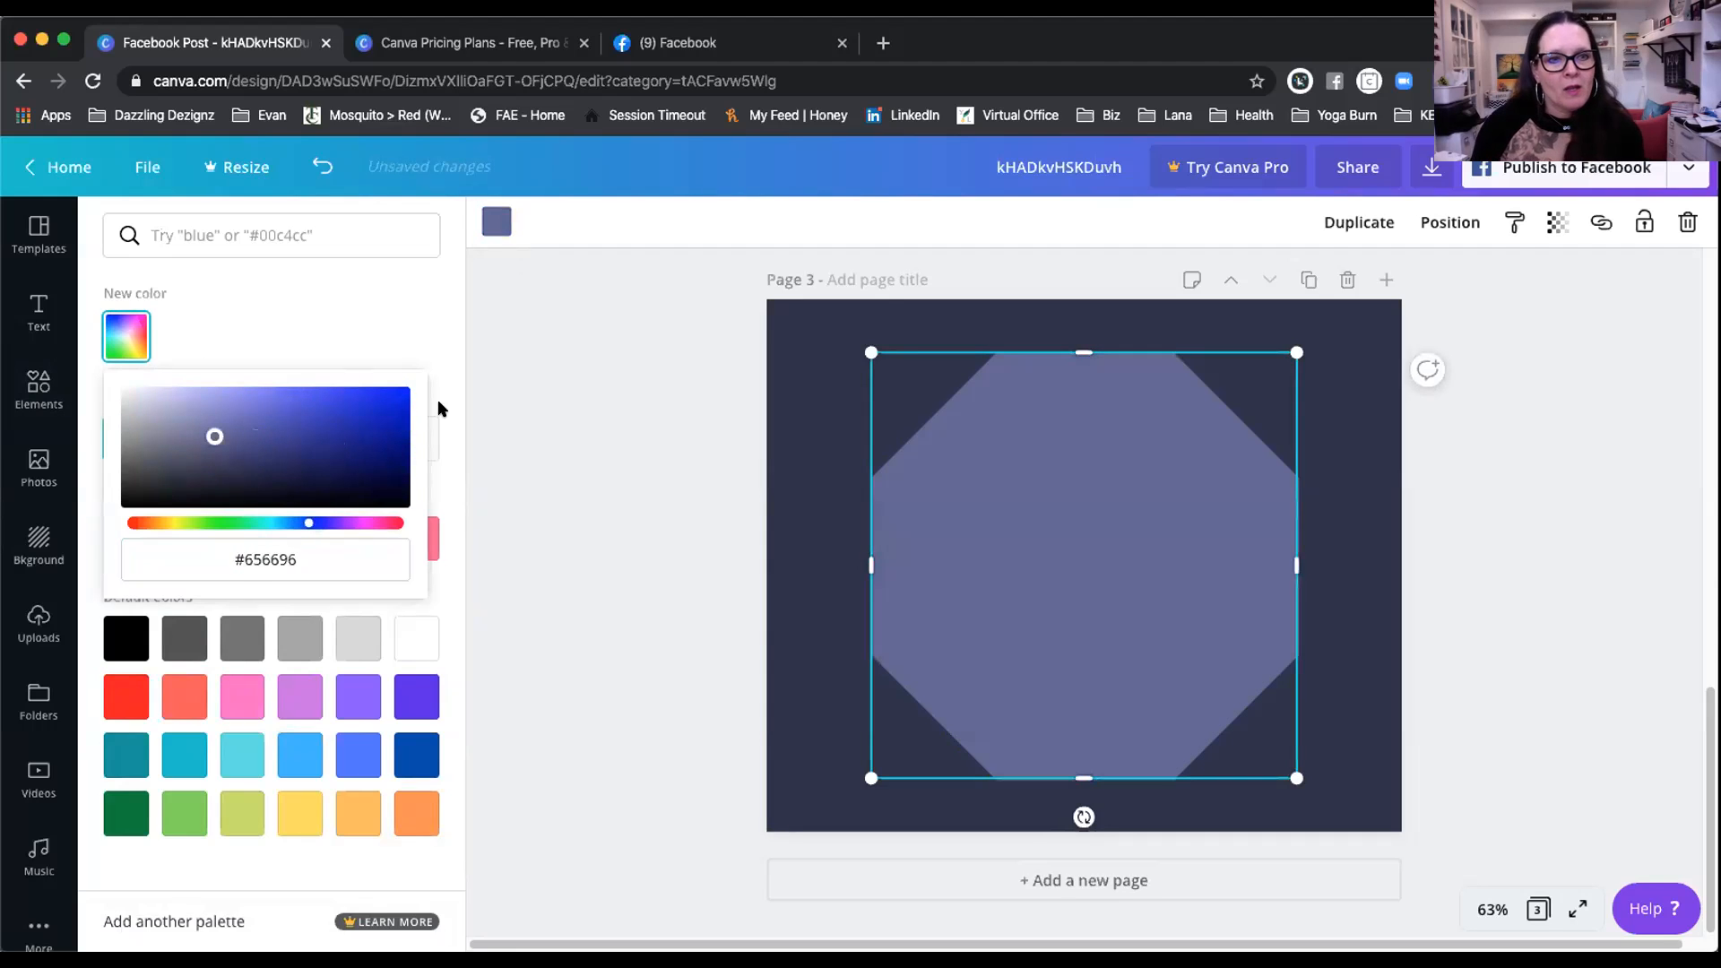
click(342, 321)
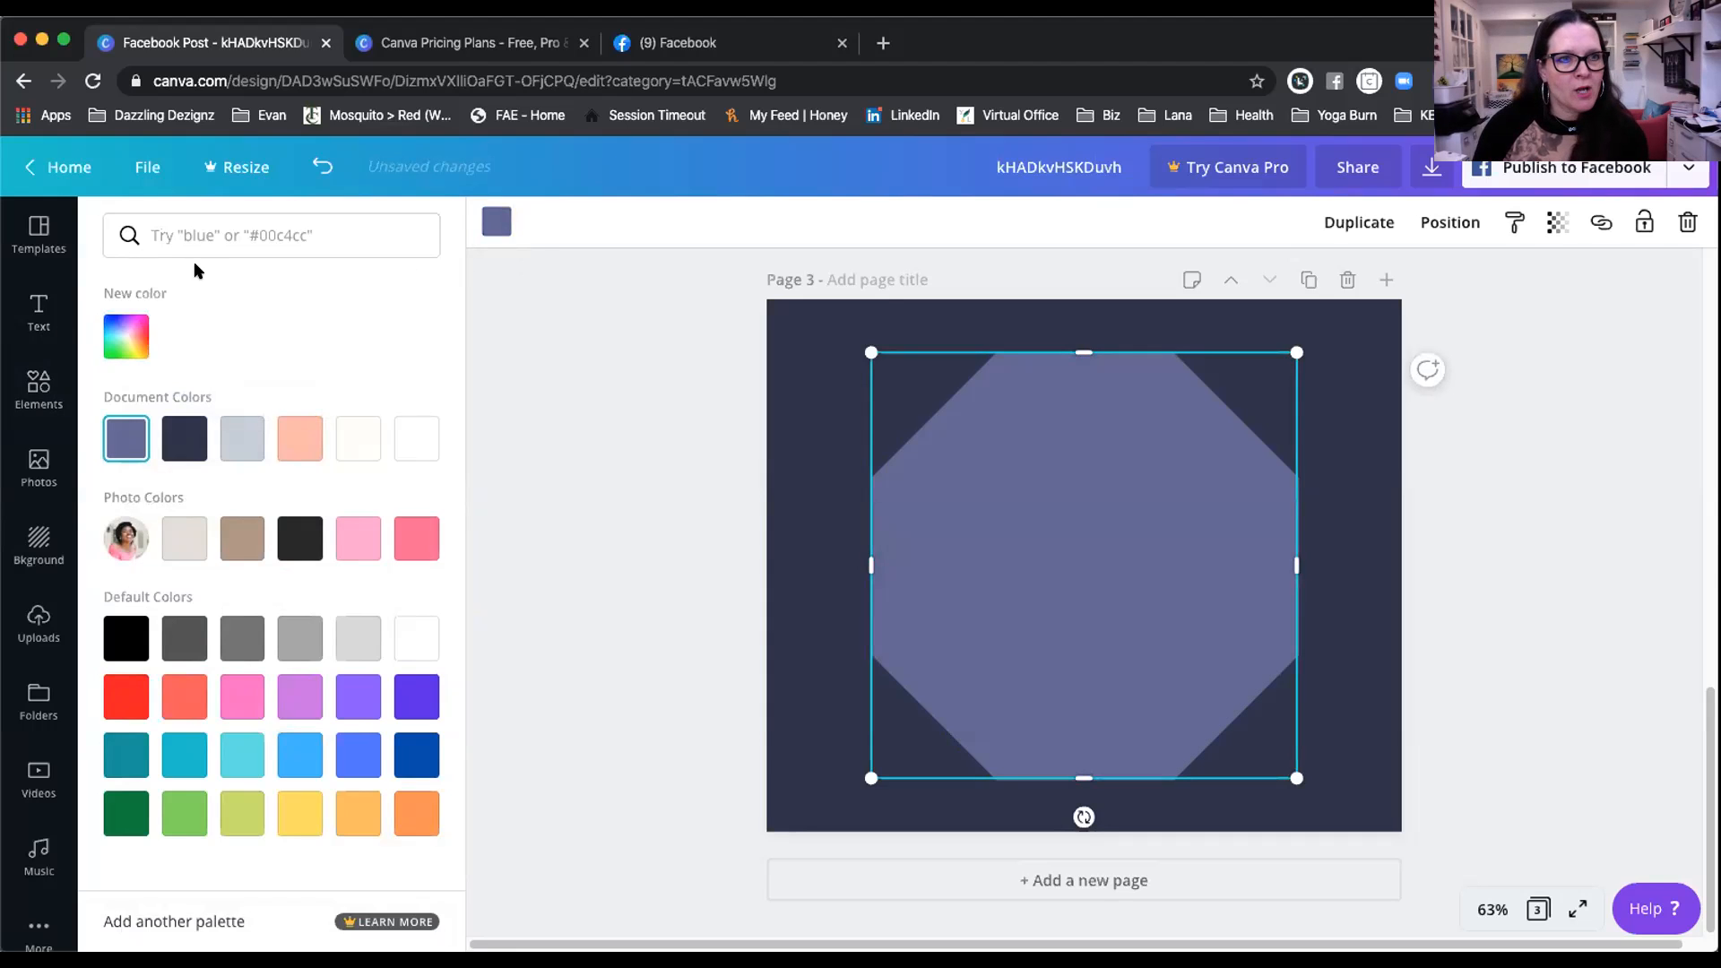
Step: Scroll the shape results and check background options, then add a blank Page 4 after Page 3
click(632, 439)
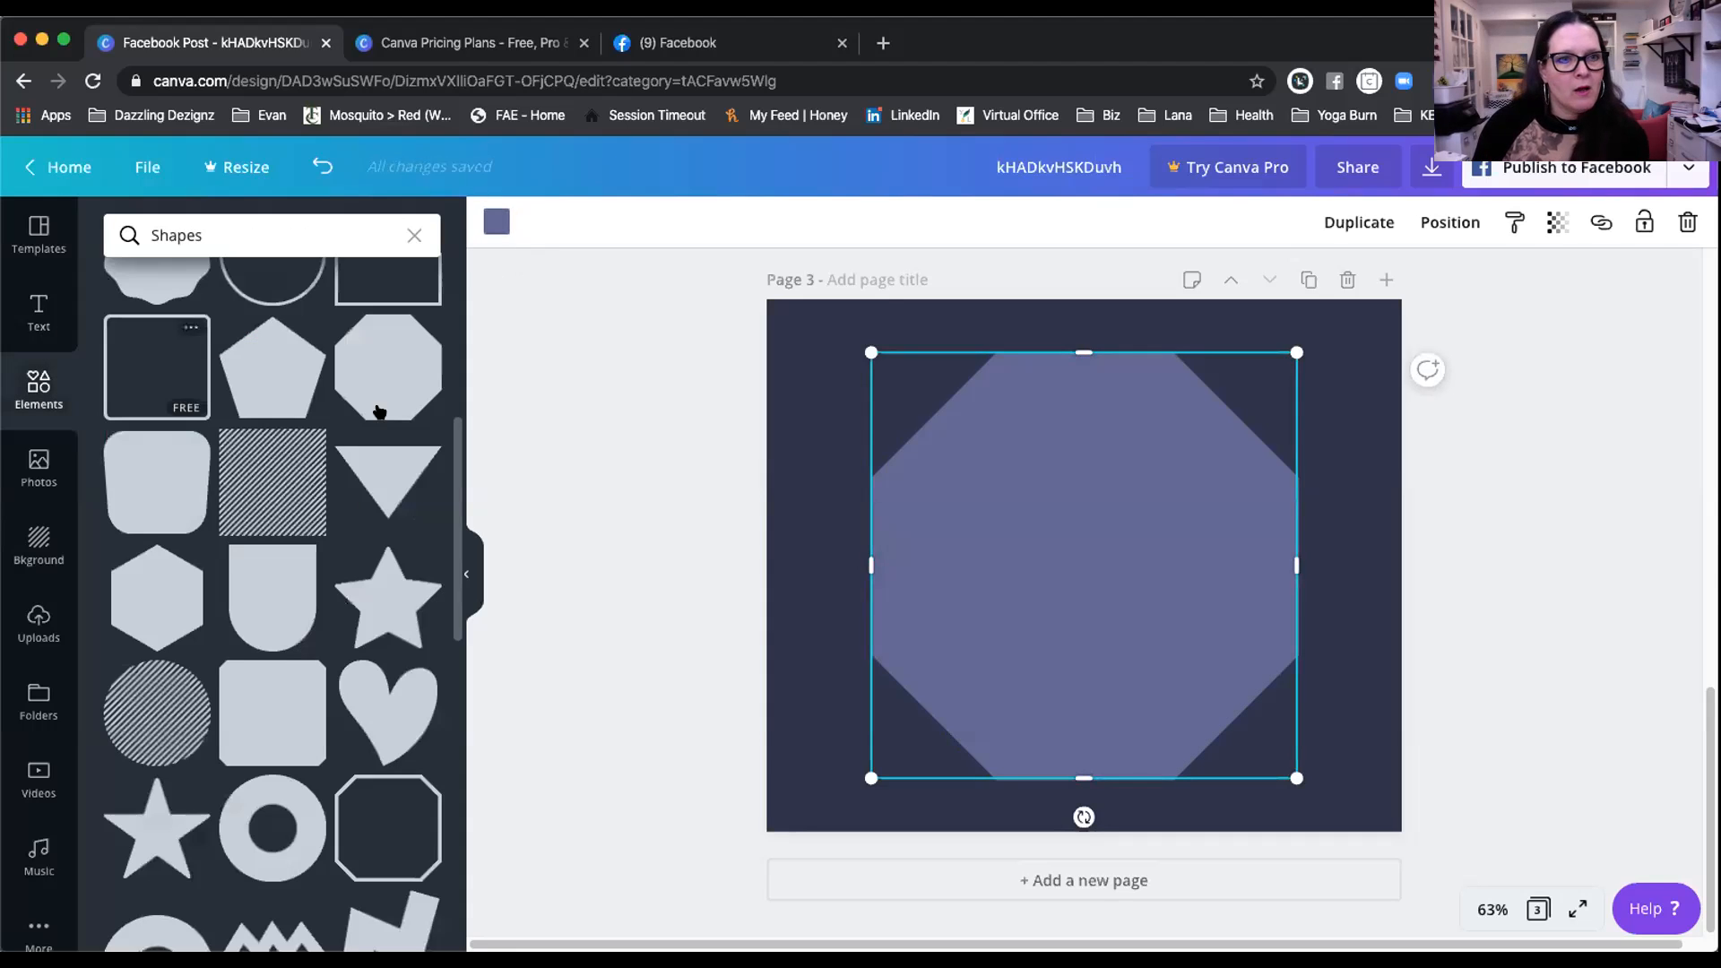
scroll(352, 522, down, 2)
scroll(353, 522, down, 10)
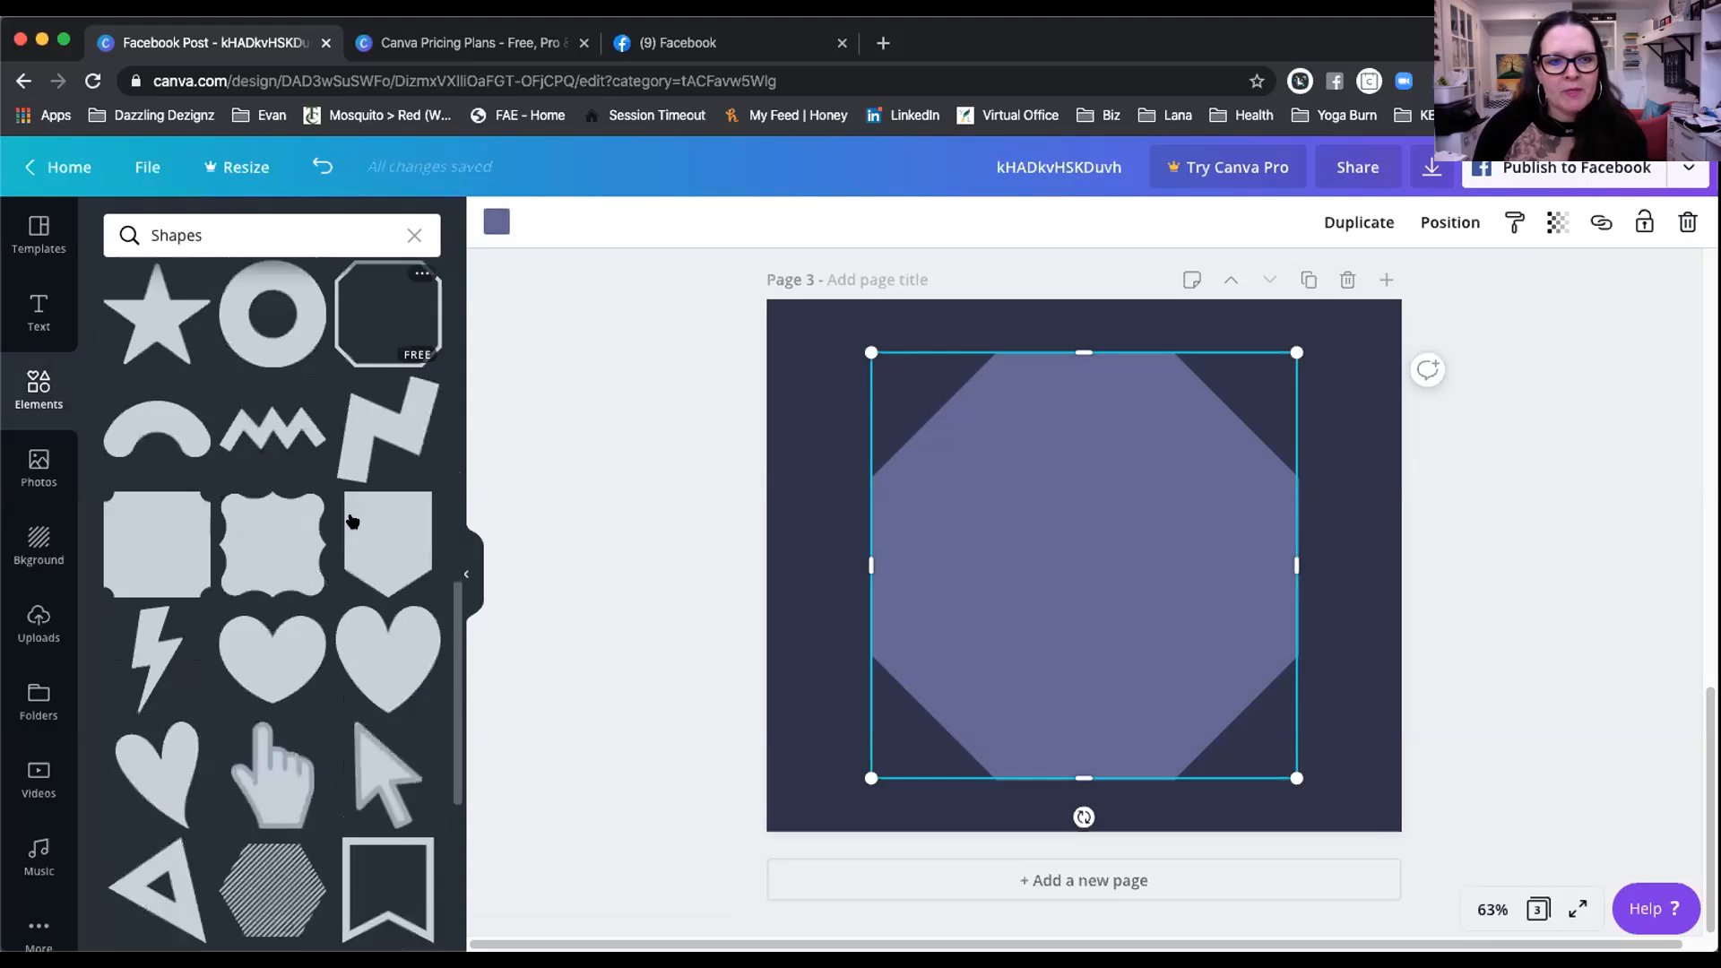
scroll(352, 521, down, 2)
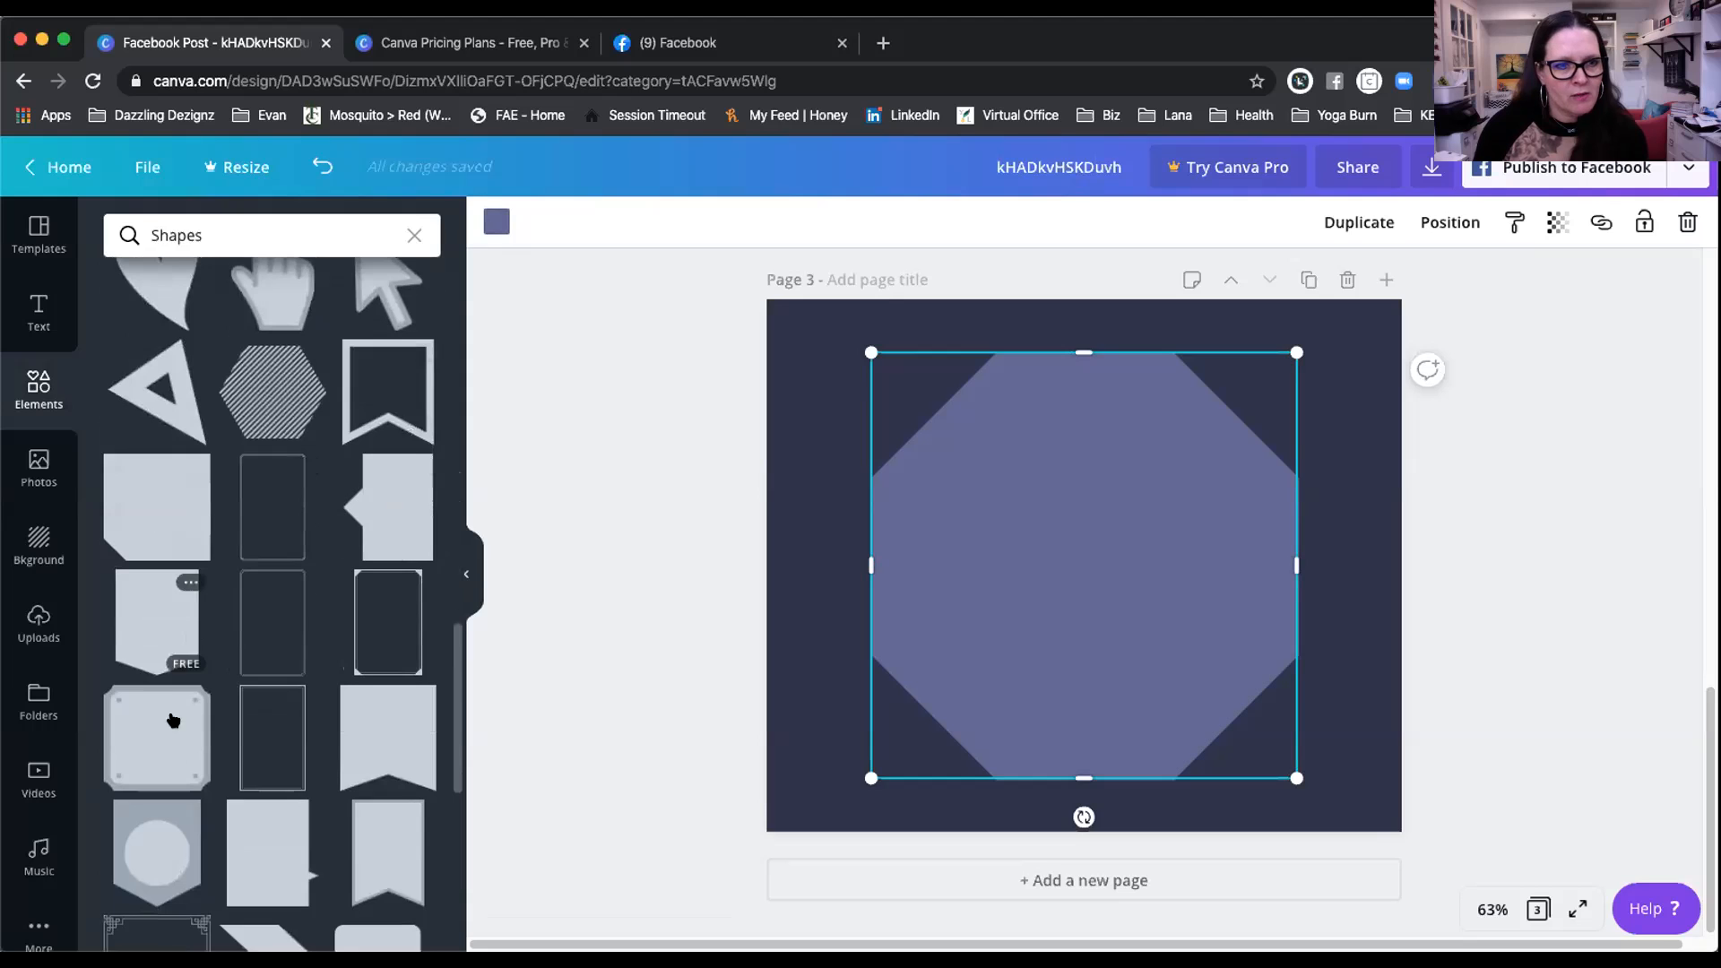
scroll(442, 887, down, 10)
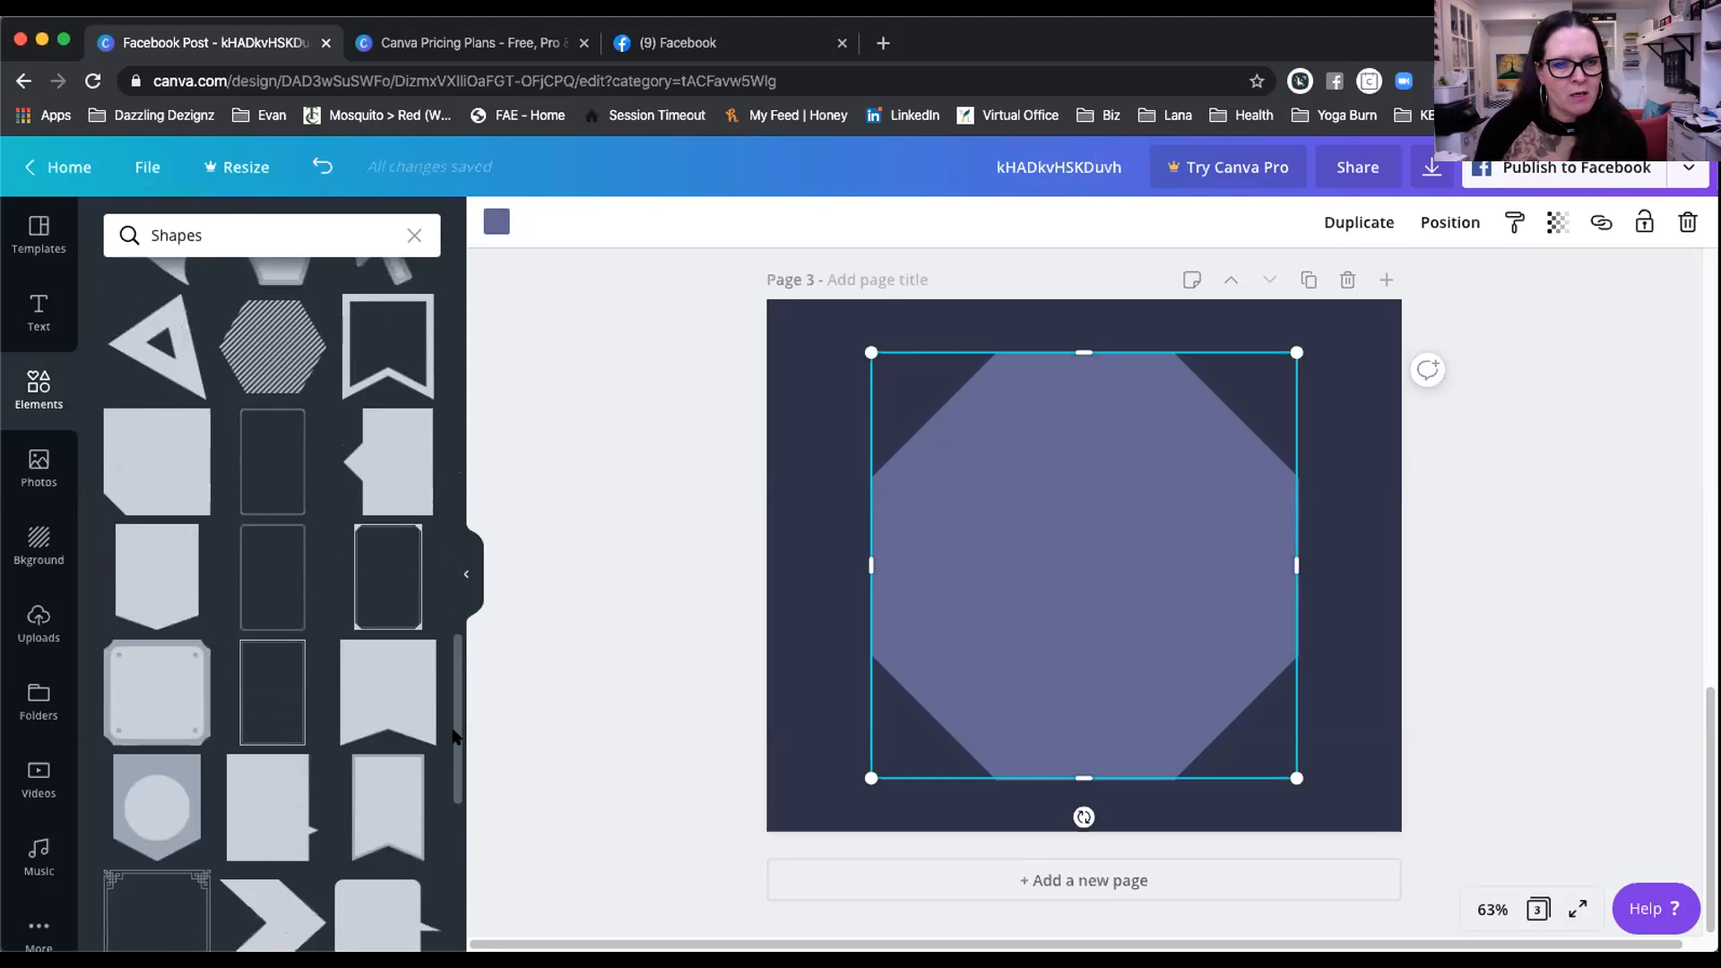
scroll(377, 776, down, 3)
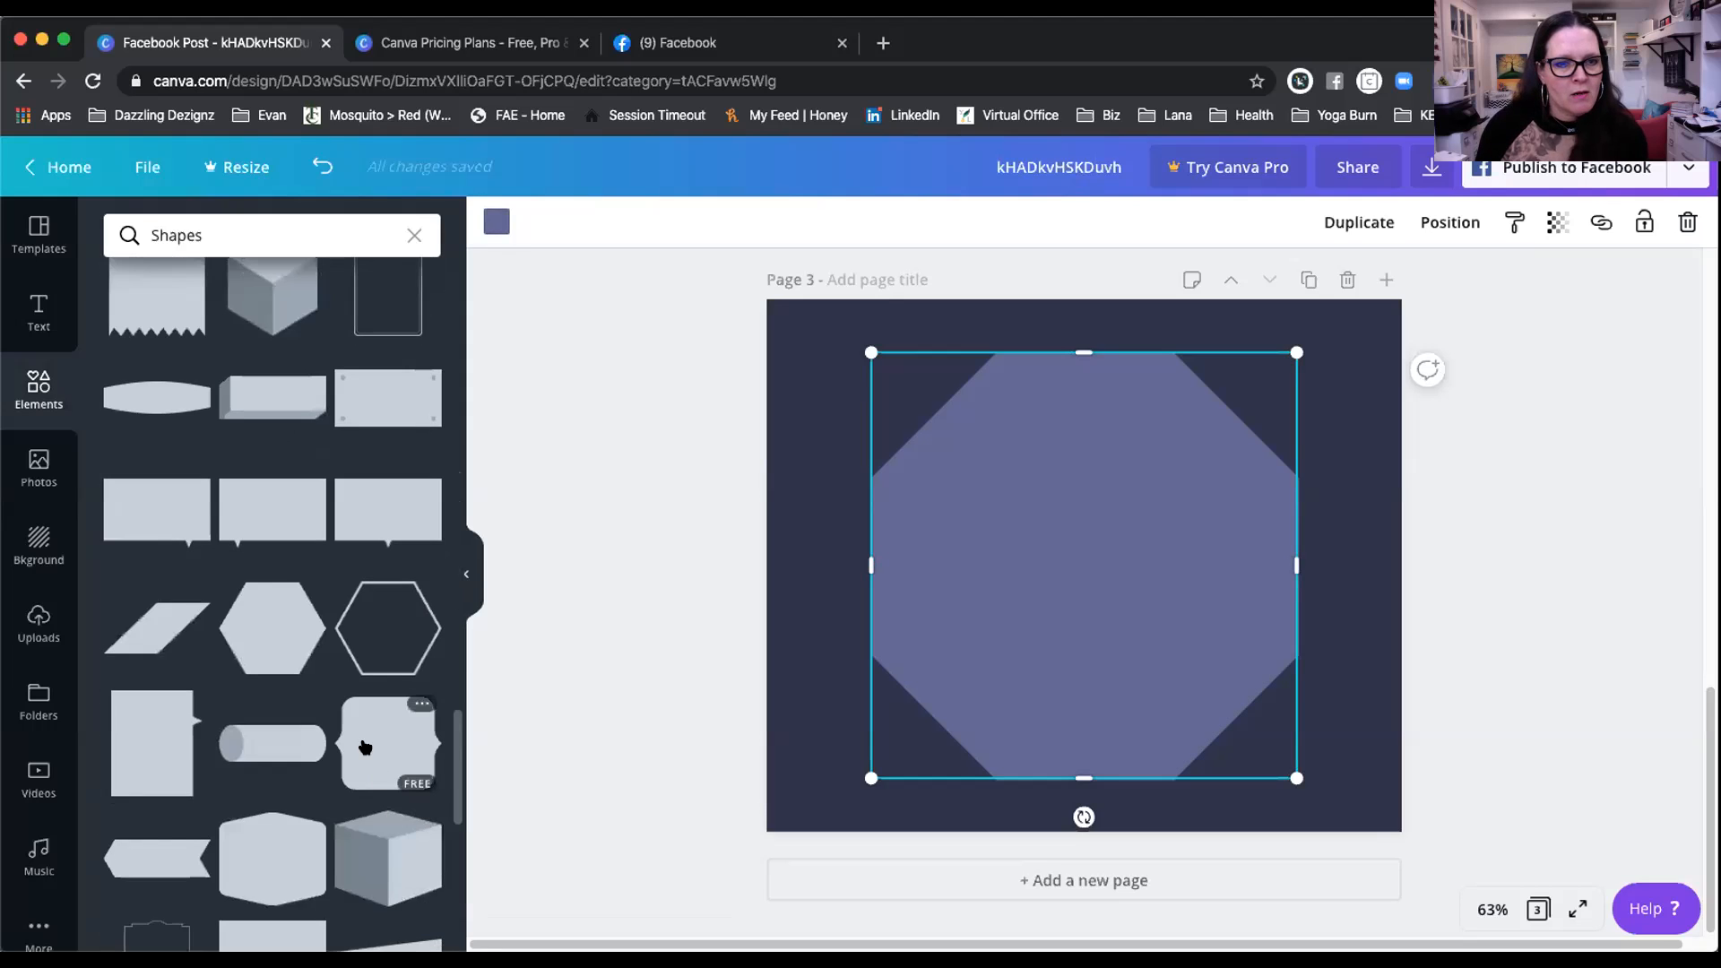
scroll(455, 772, down, 8)
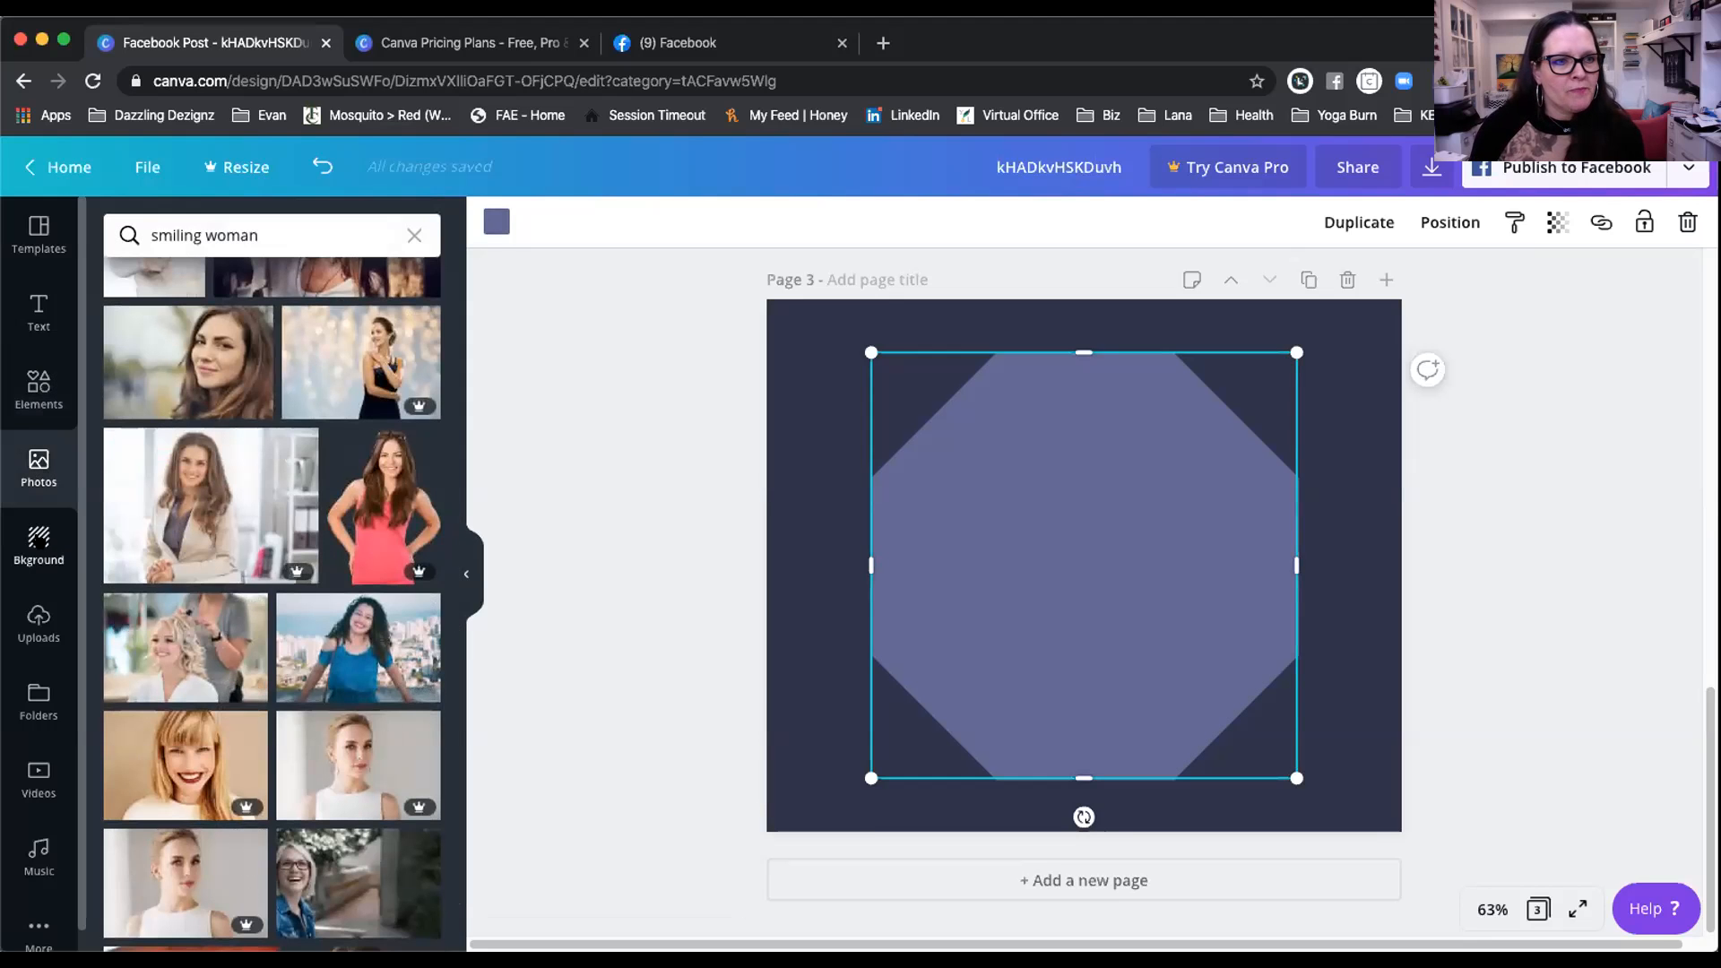
click(38, 543)
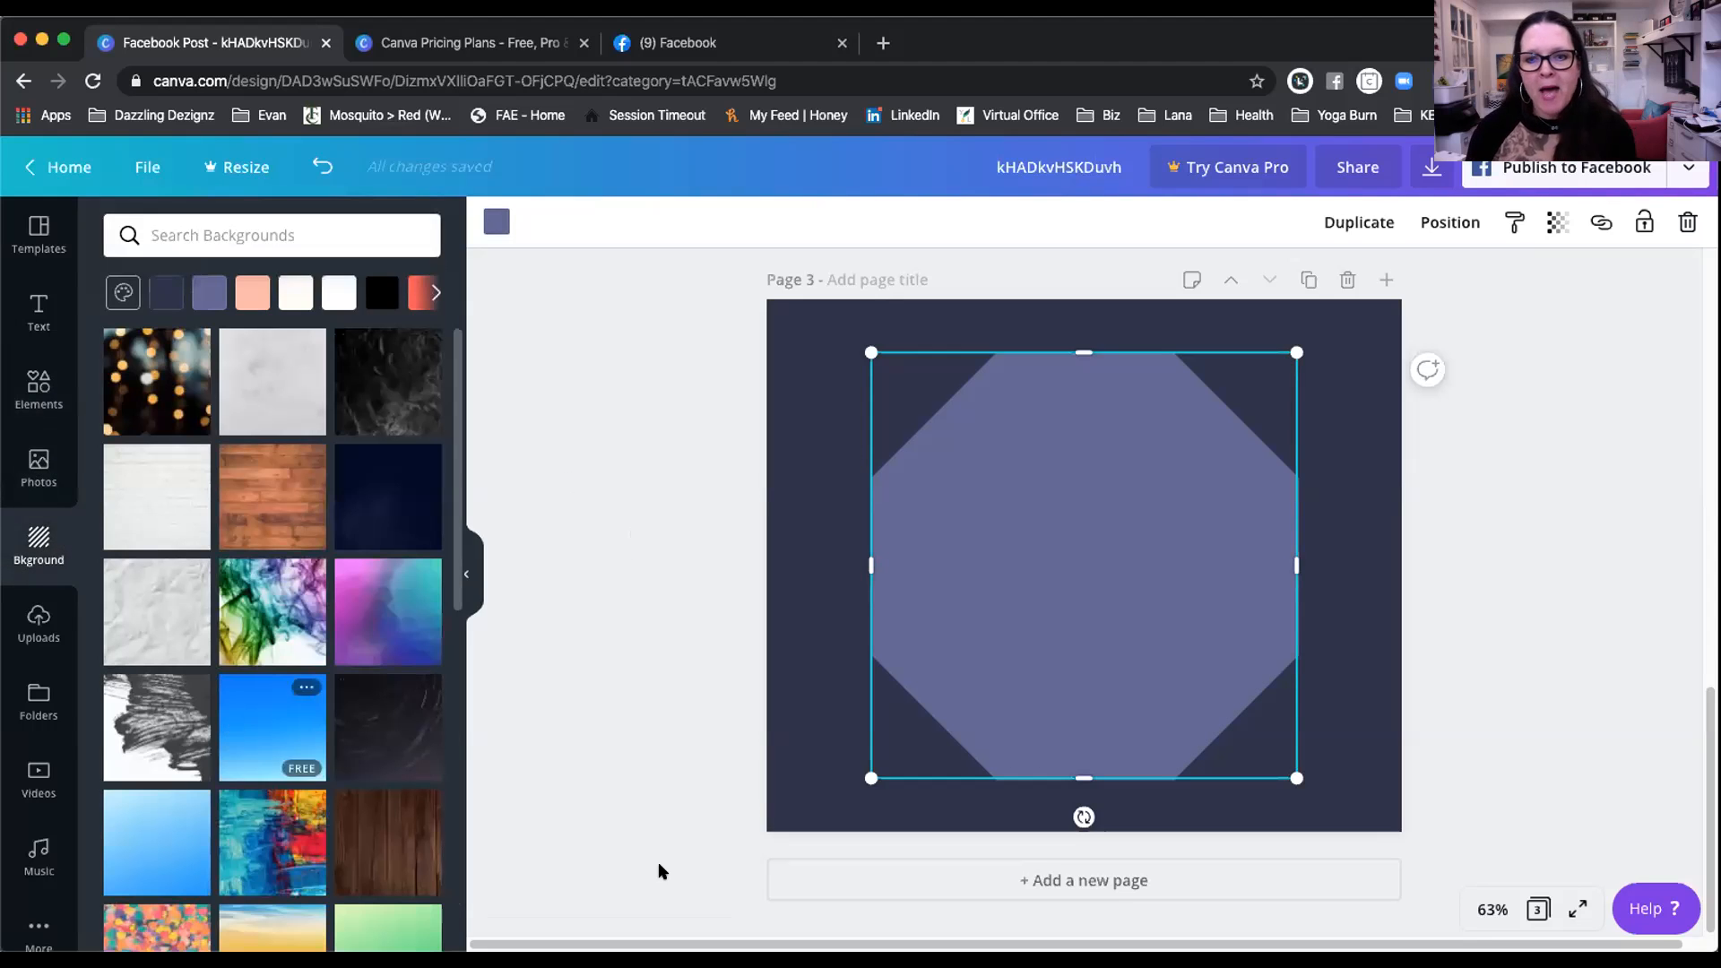
click(1065, 886)
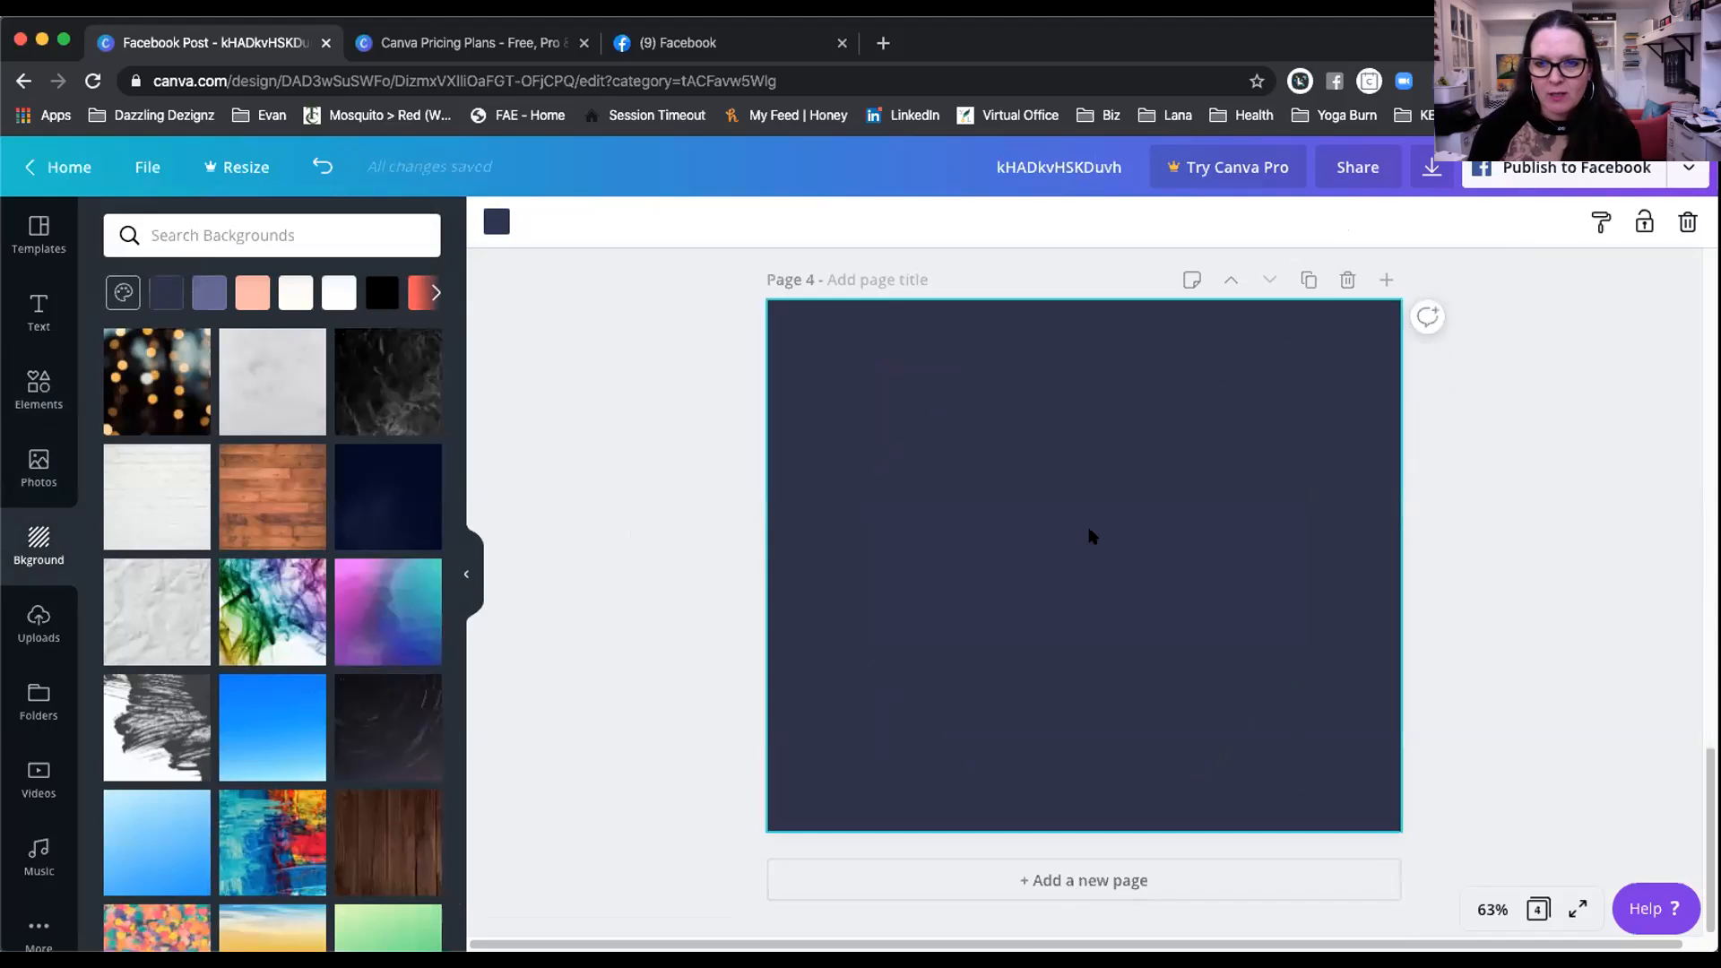
Step: Clear page 4's navy background and apply the golden bokeh lights photo, cropped to fill
key(Delete)
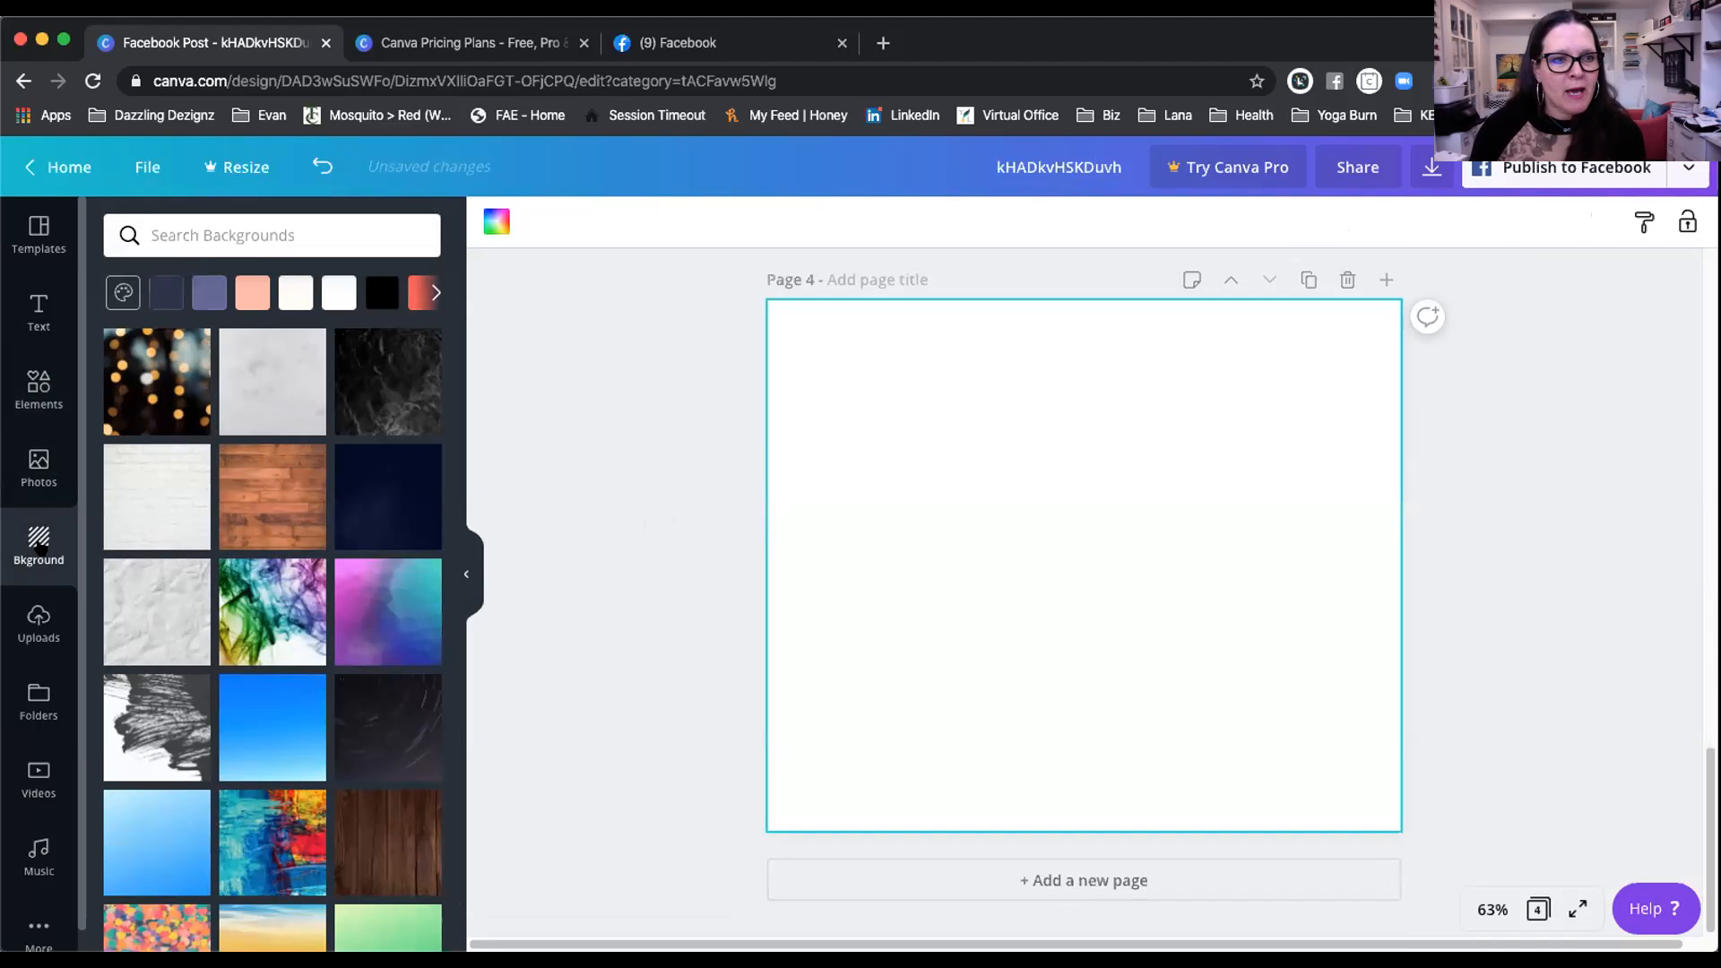
click(154, 351)
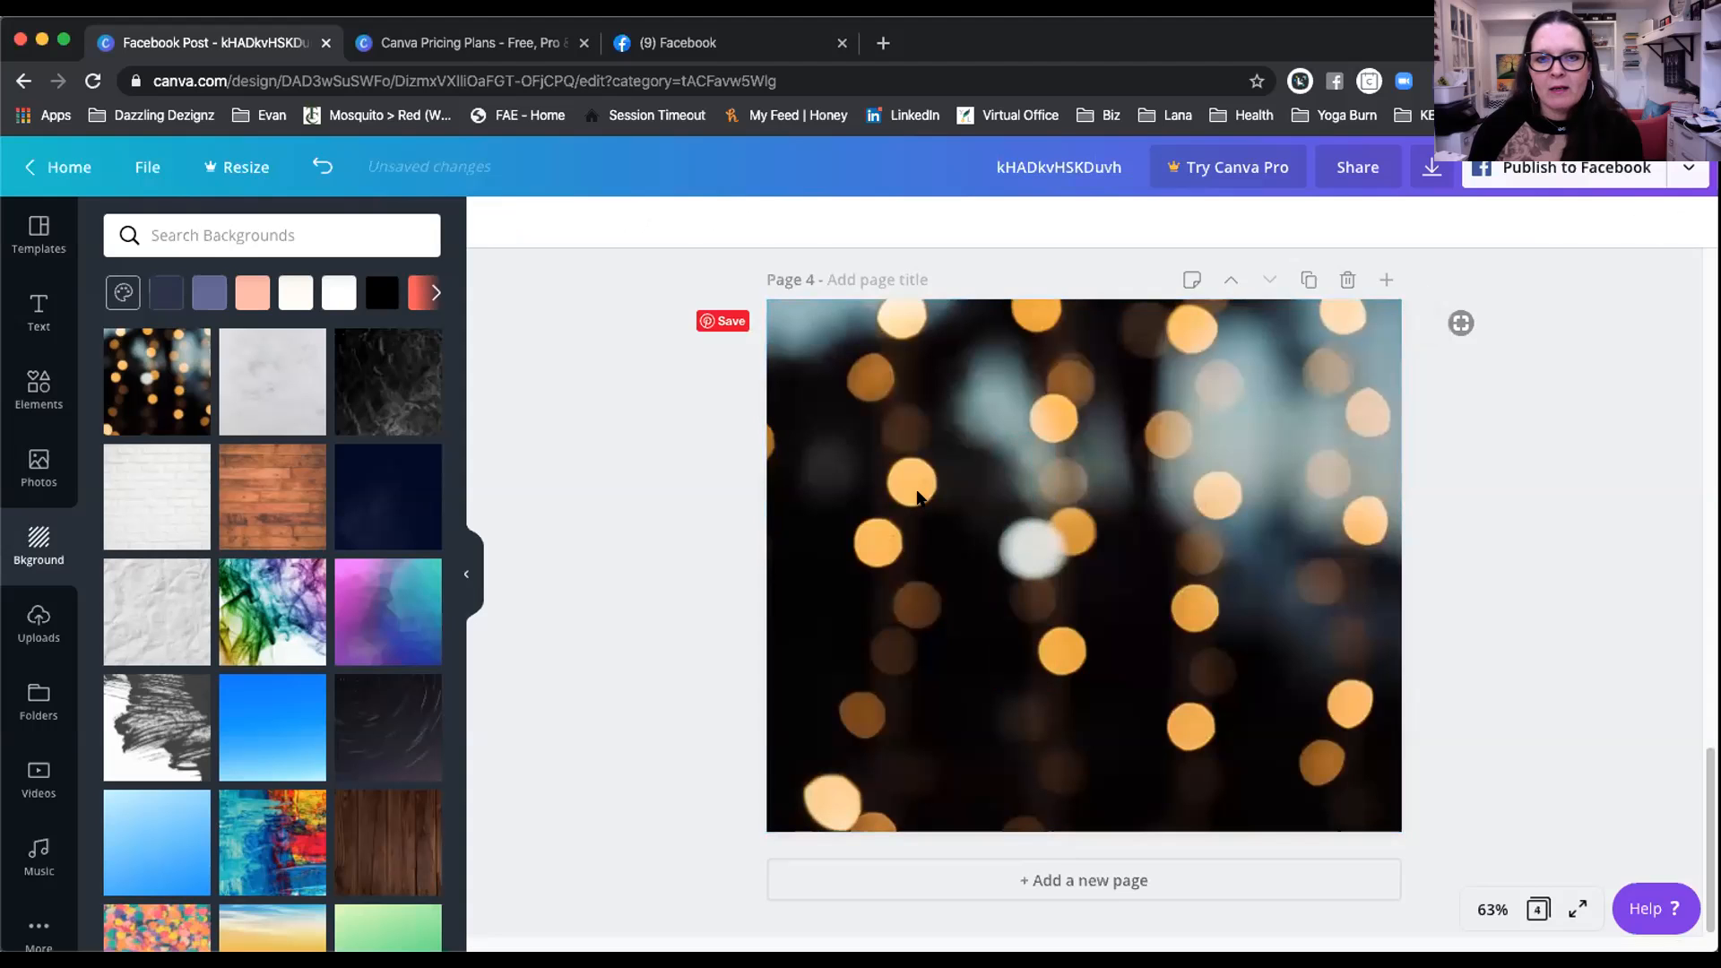
double_click(914, 492)
drag(1287, 513, 1088, 511)
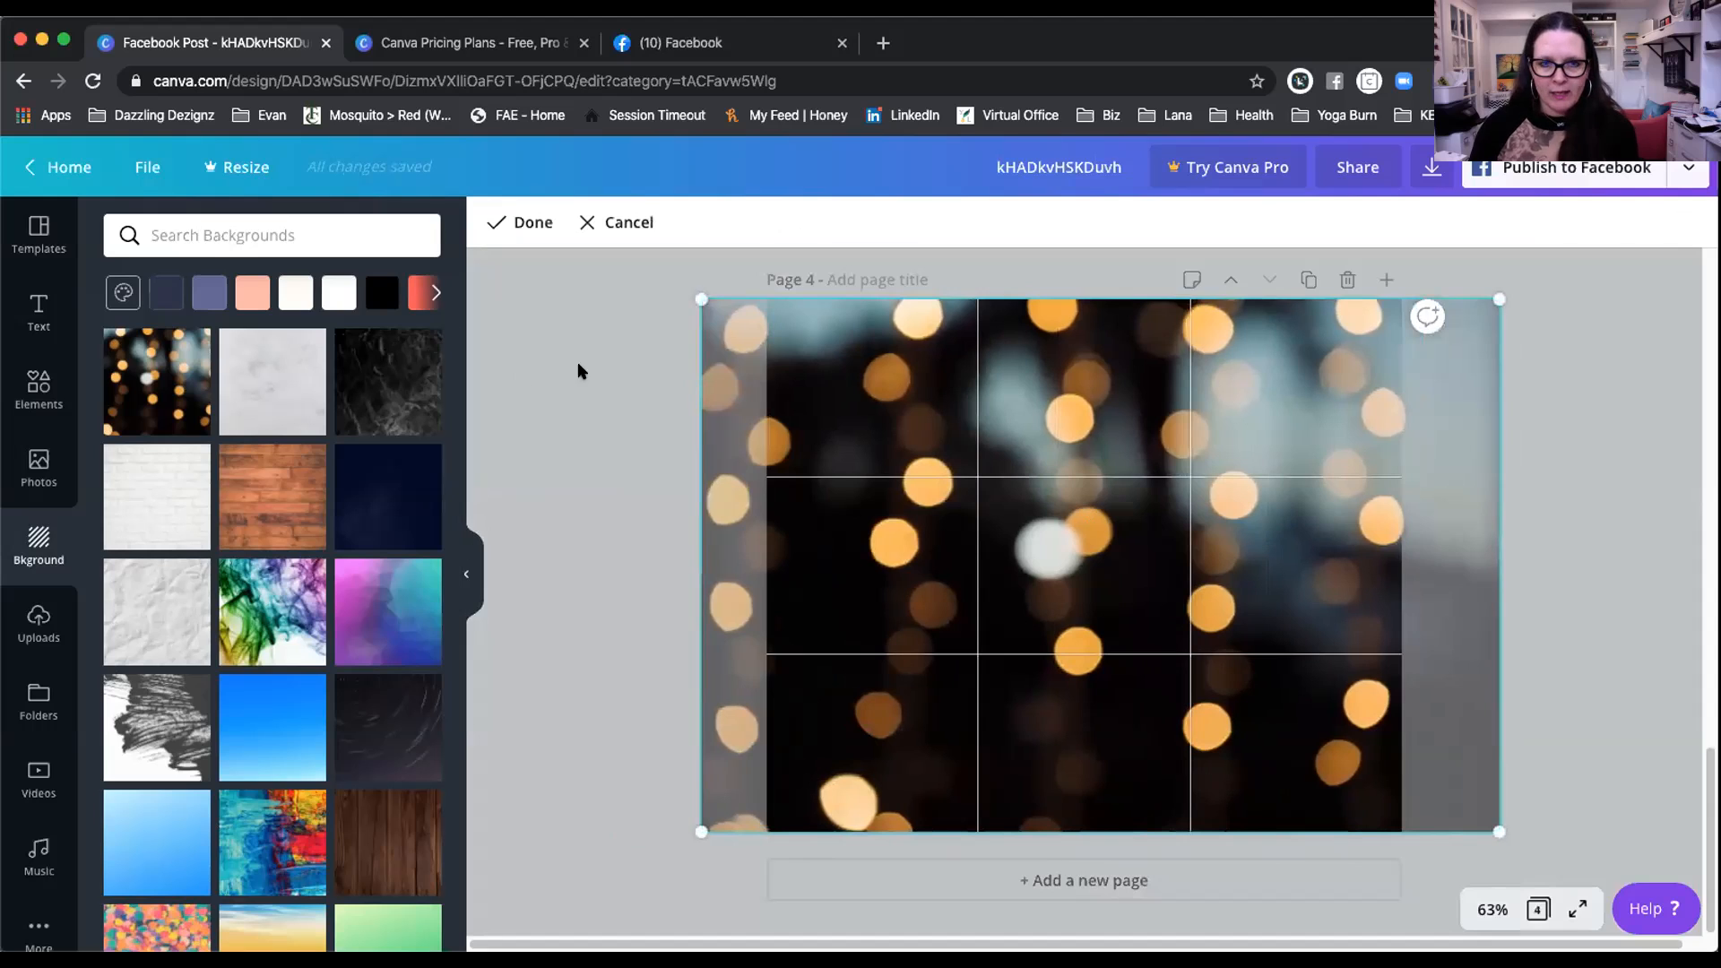
click(588, 372)
click(984, 495)
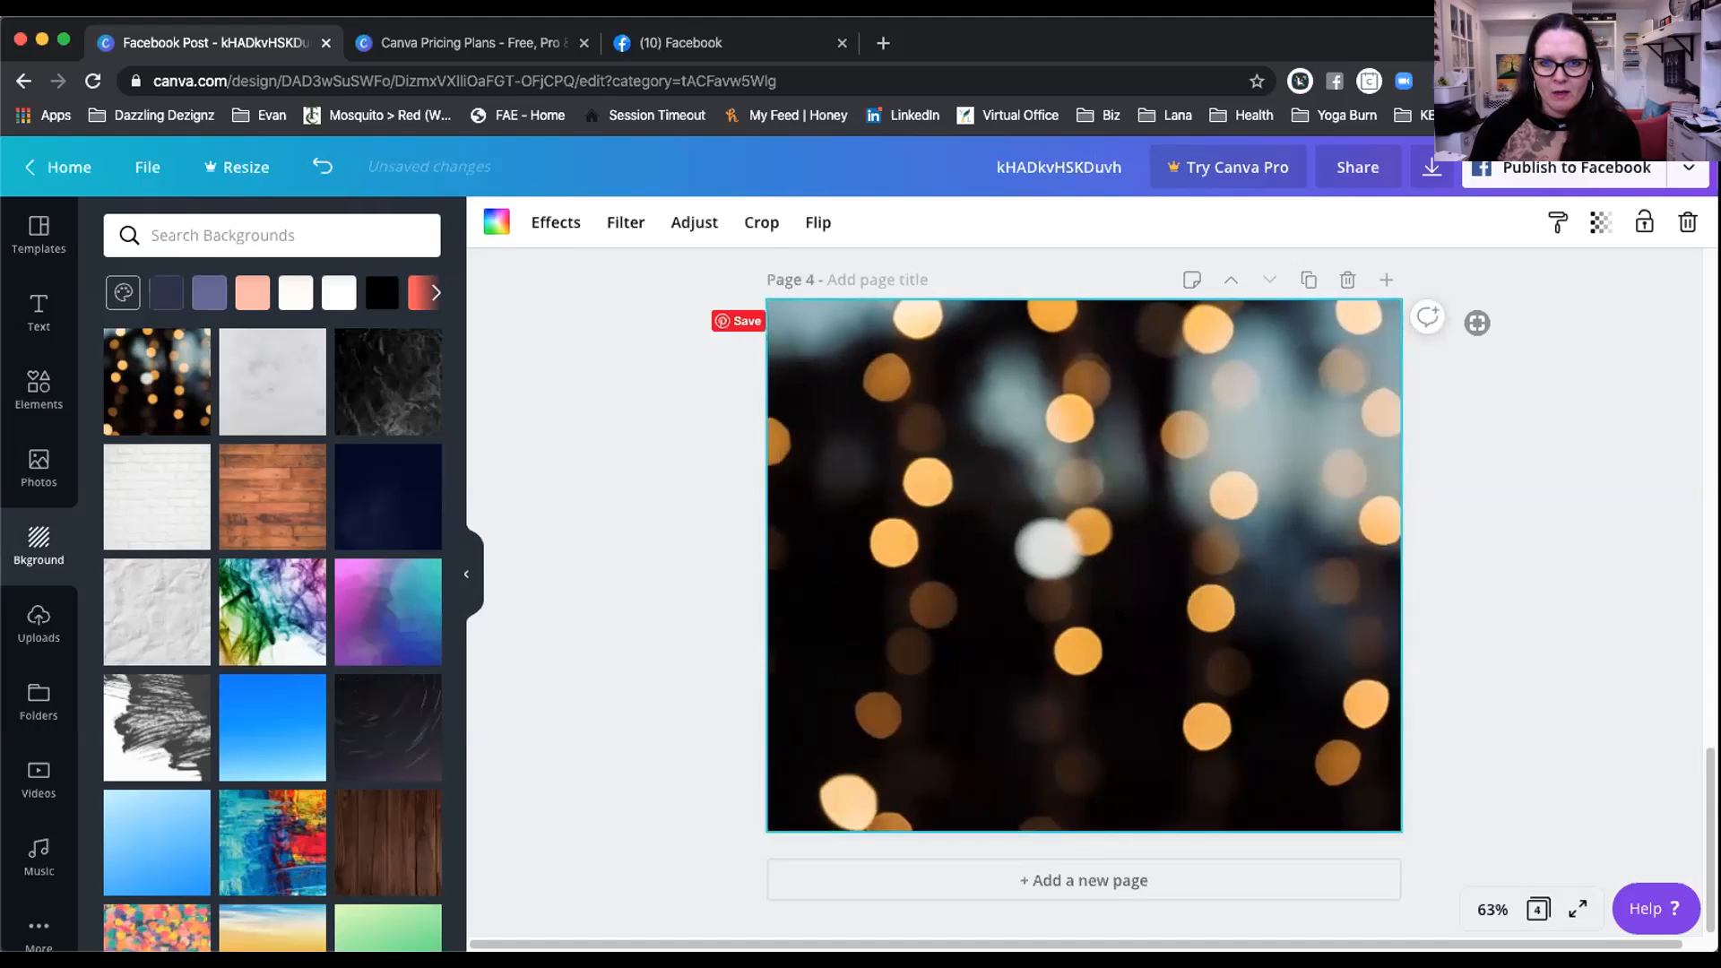
Step: Remove an accidental fifth page and re-crop the bokeh photo within page 4
click(1102, 874)
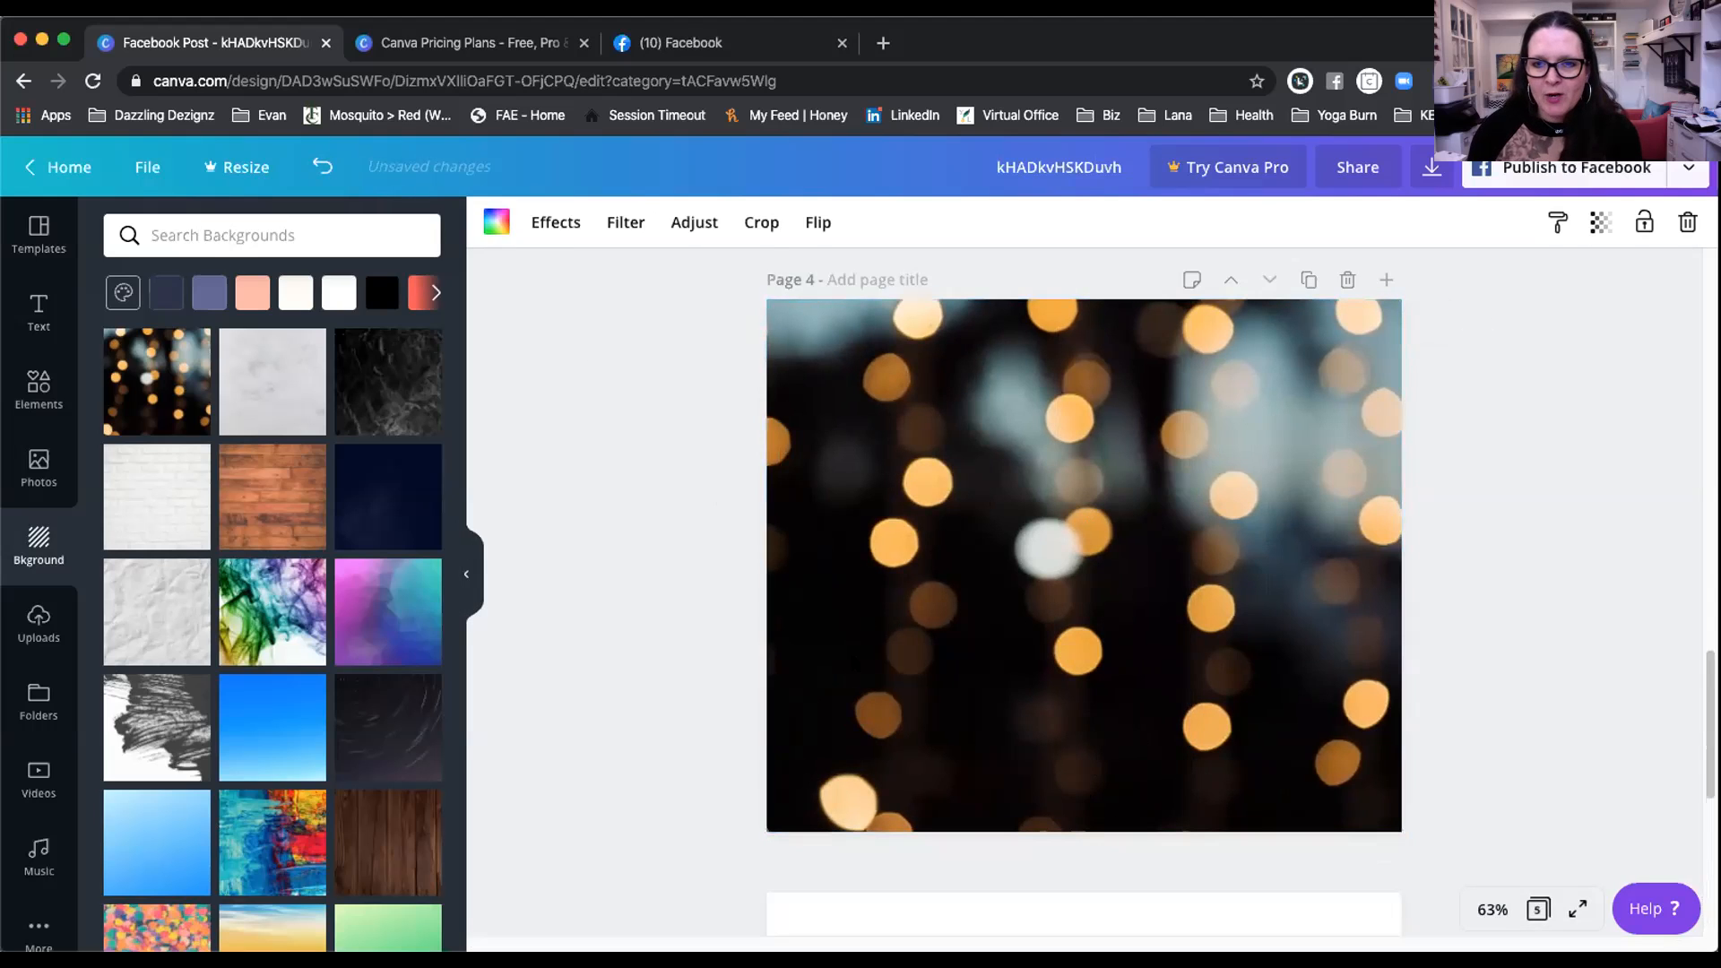
click(1339, 276)
scroll(1465, 550, down, 2)
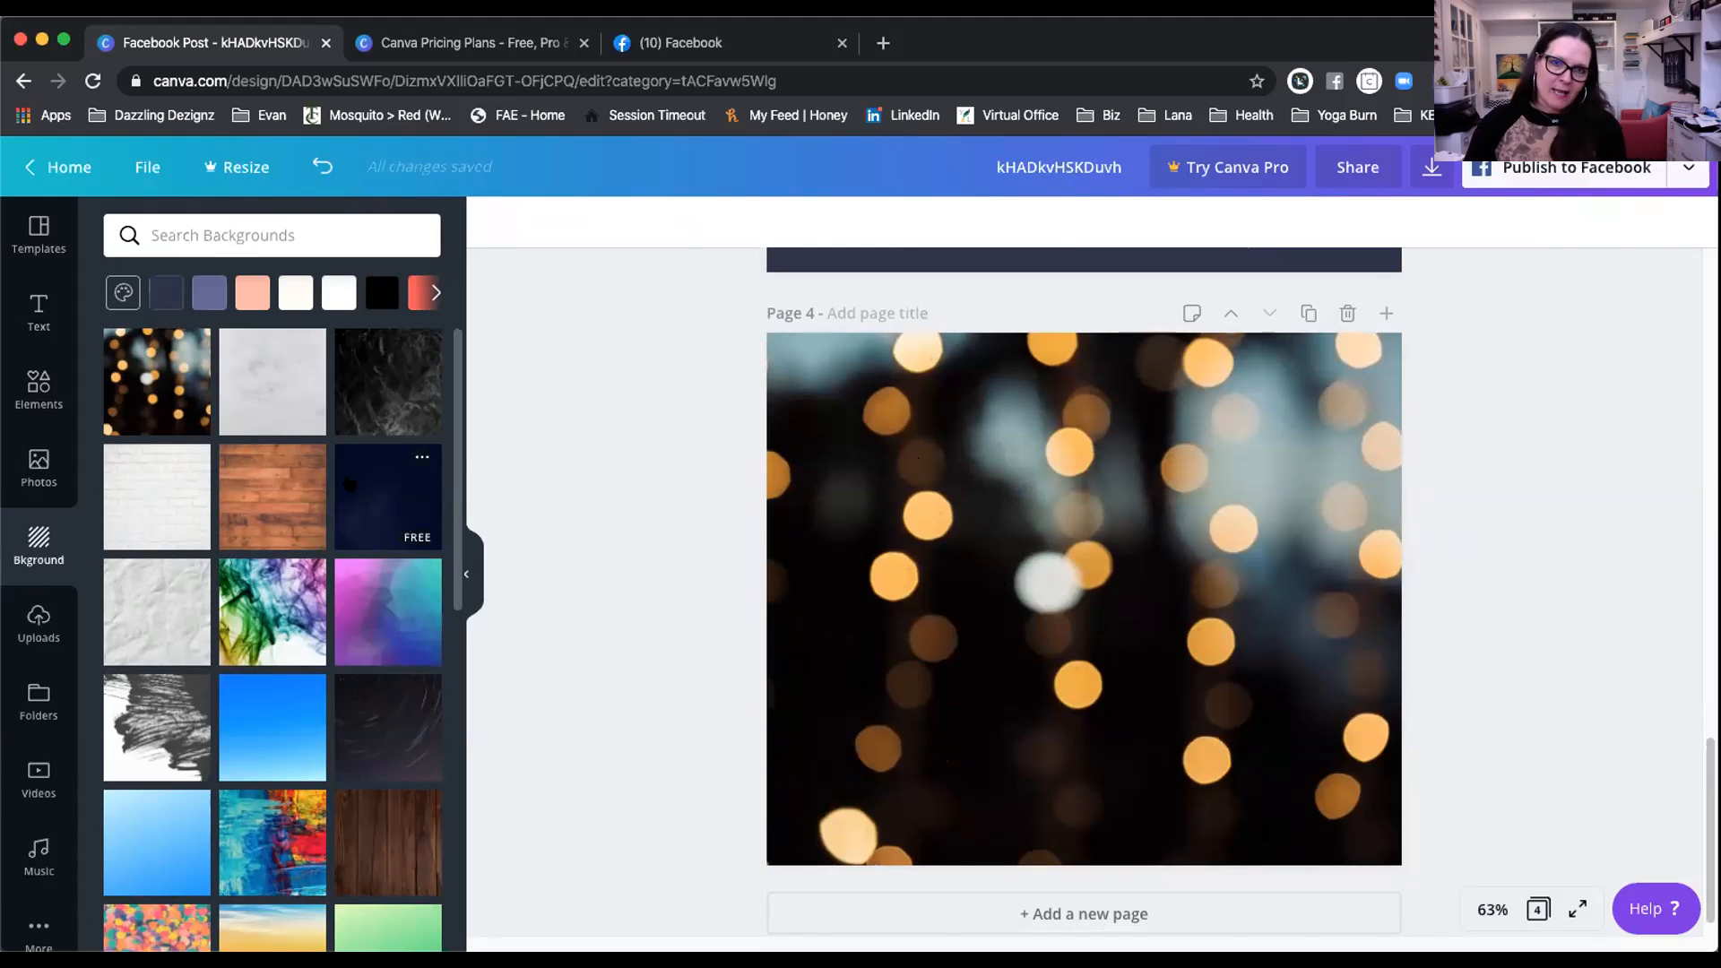
click(791, 345)
double_click(964, 449)
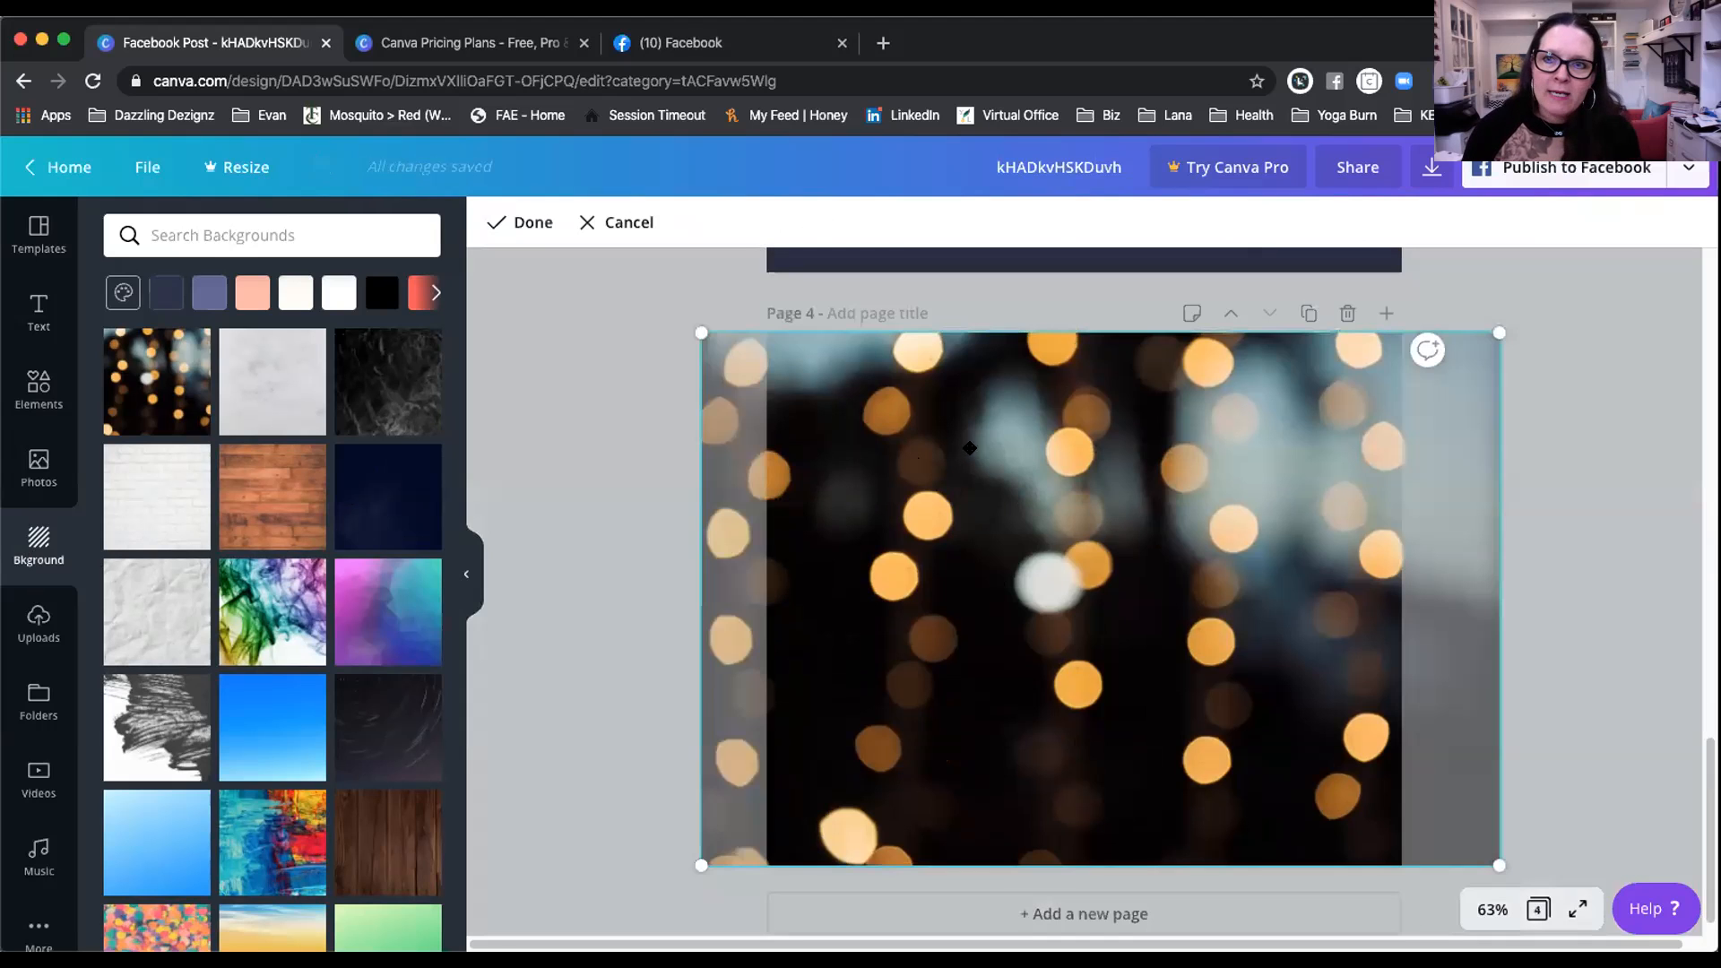
drag(1330, 393, 1330, 393)
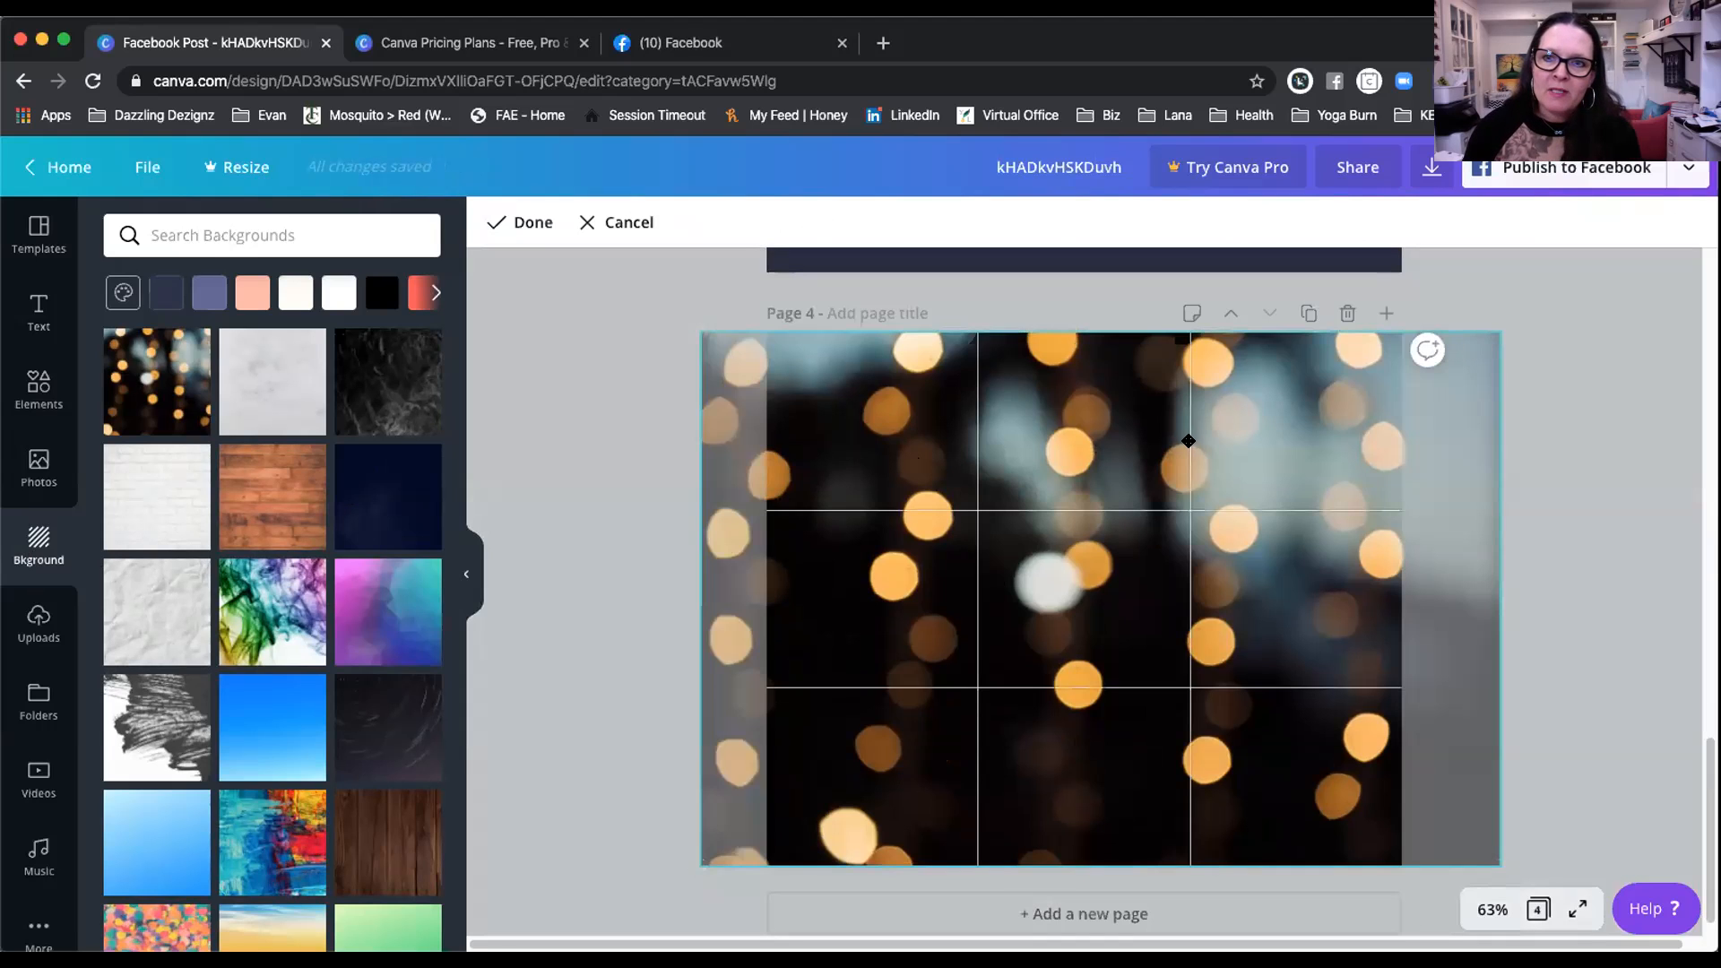
drag(1502, 330, 1361, 379)
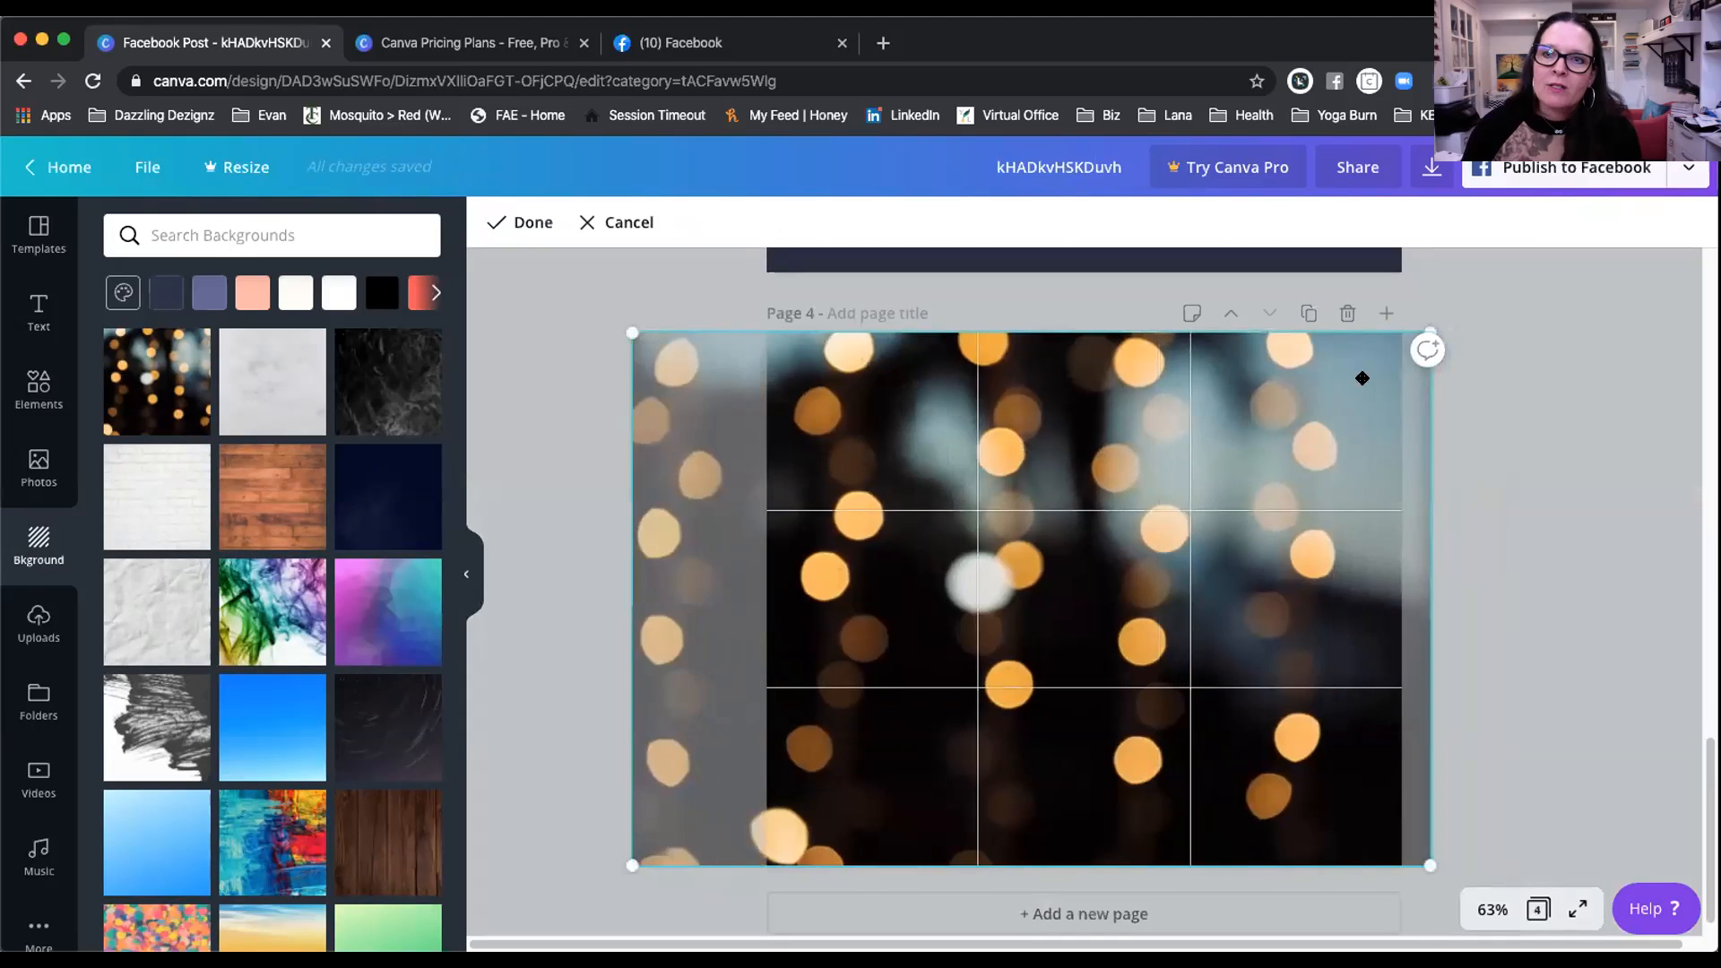
drag(1246, 396, 1411, 394)
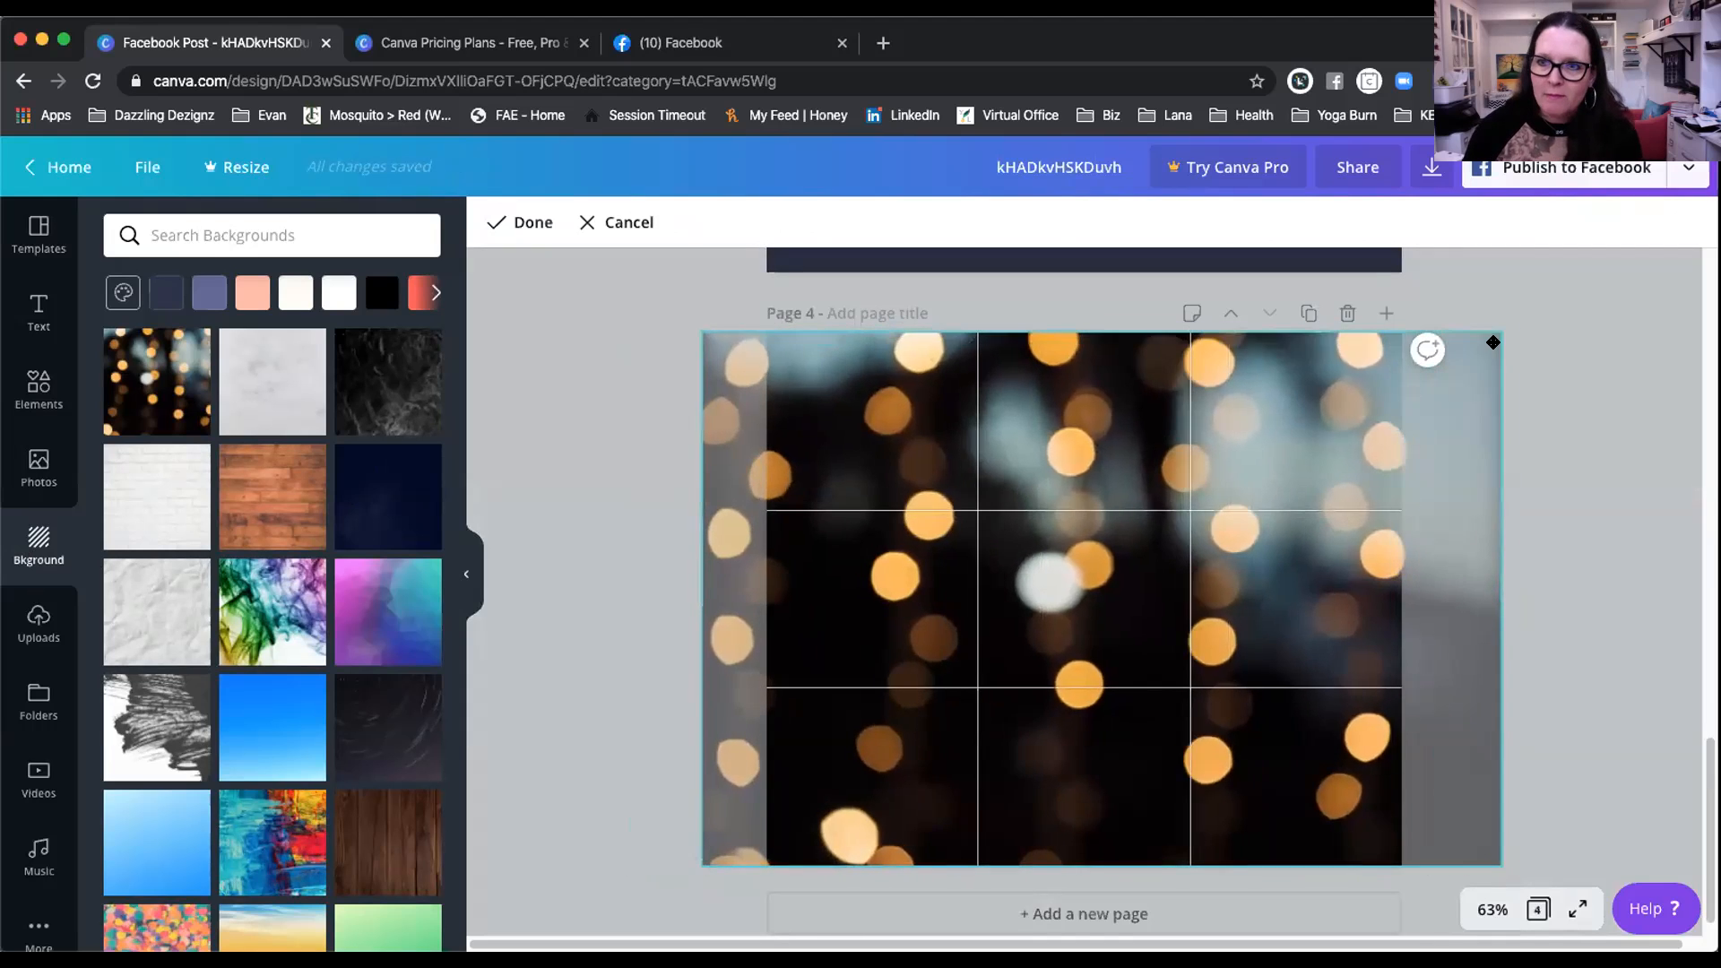
click(591, 370)
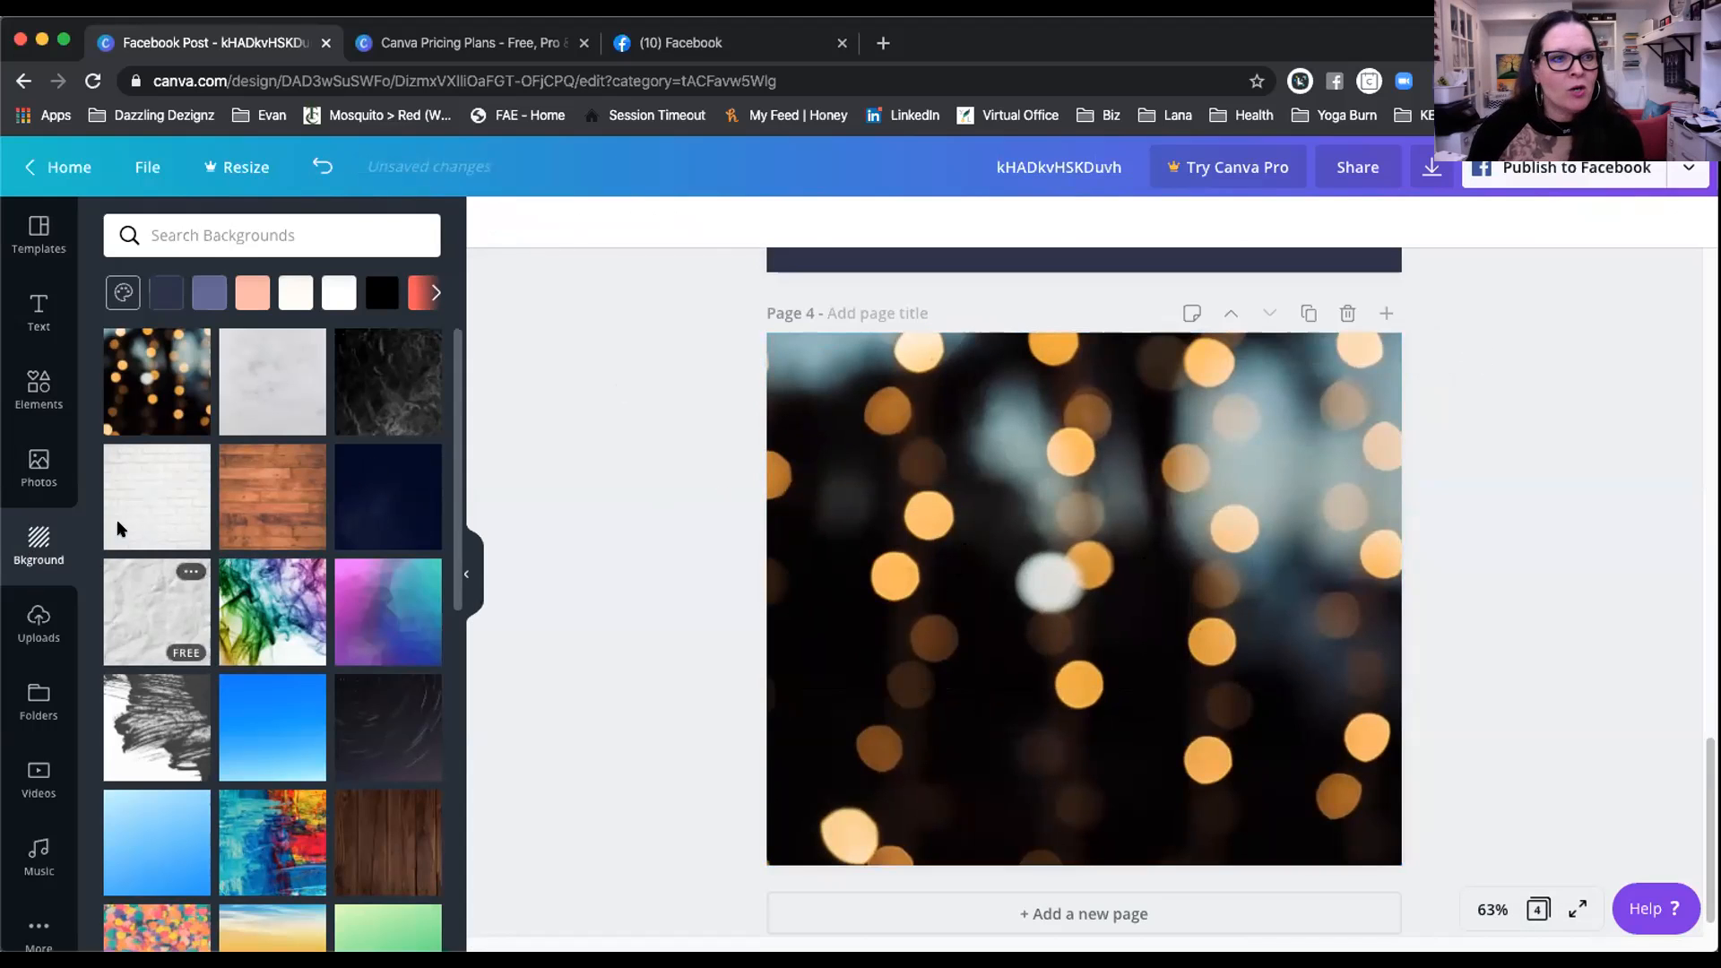
Step: Add a square photo frame to page 4, then drag the bokeh lights photo in as background
click(39, 387)
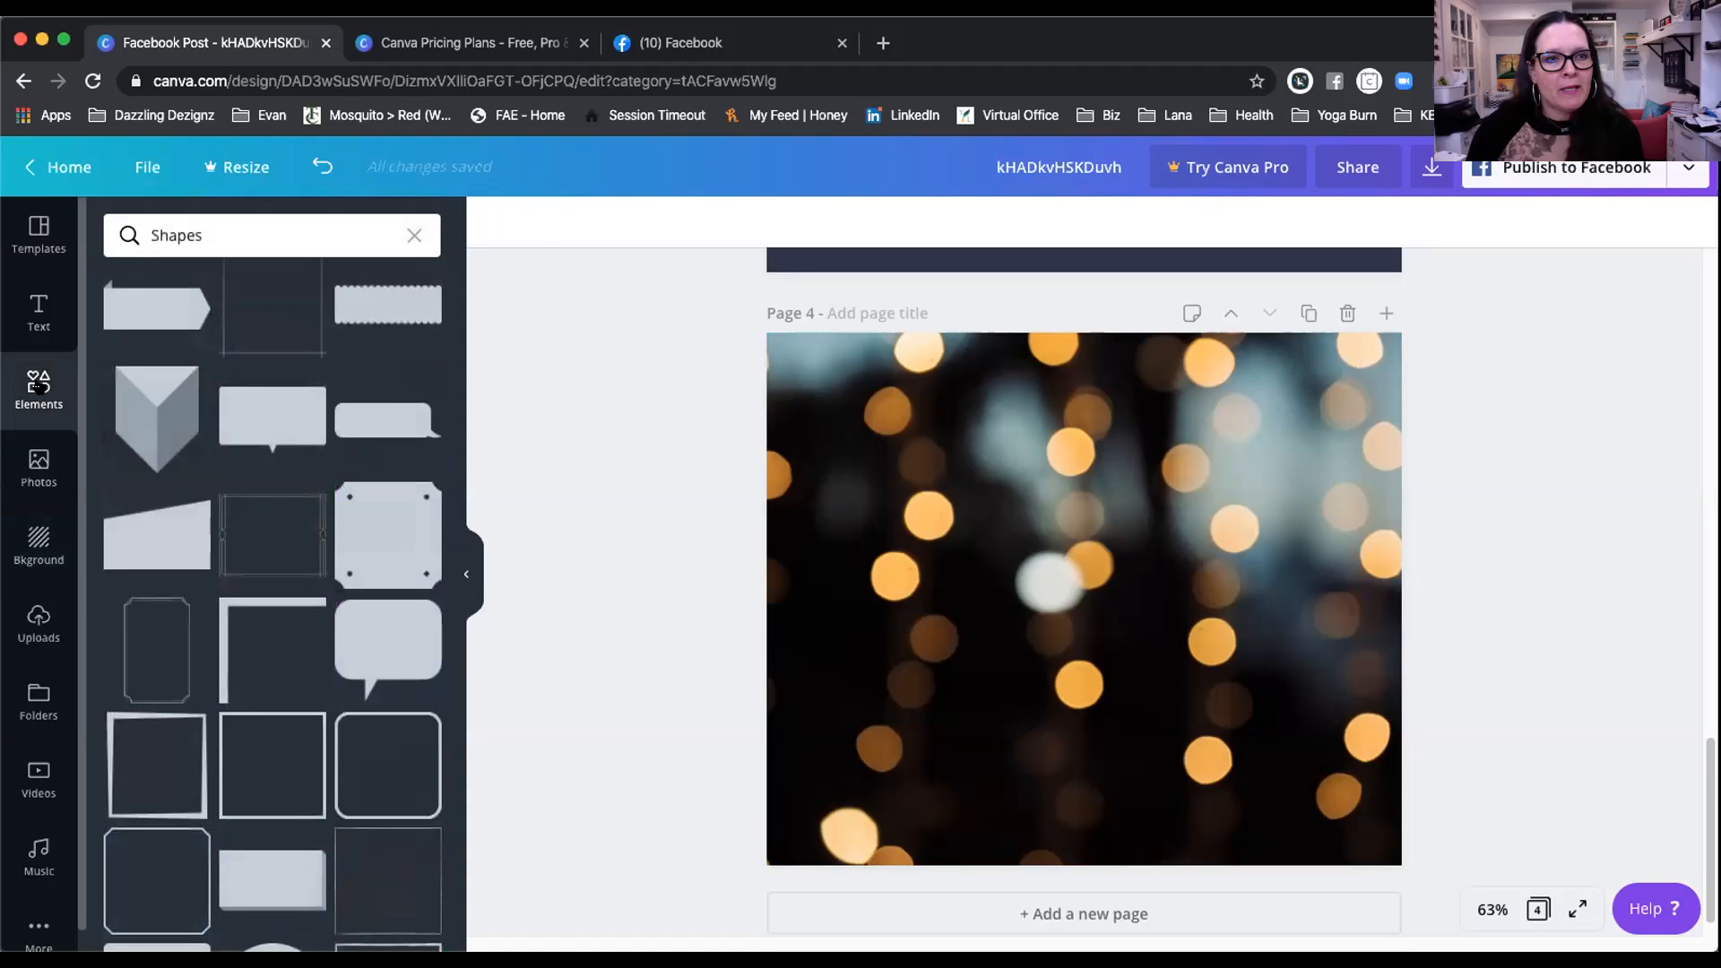
click(413, 234)
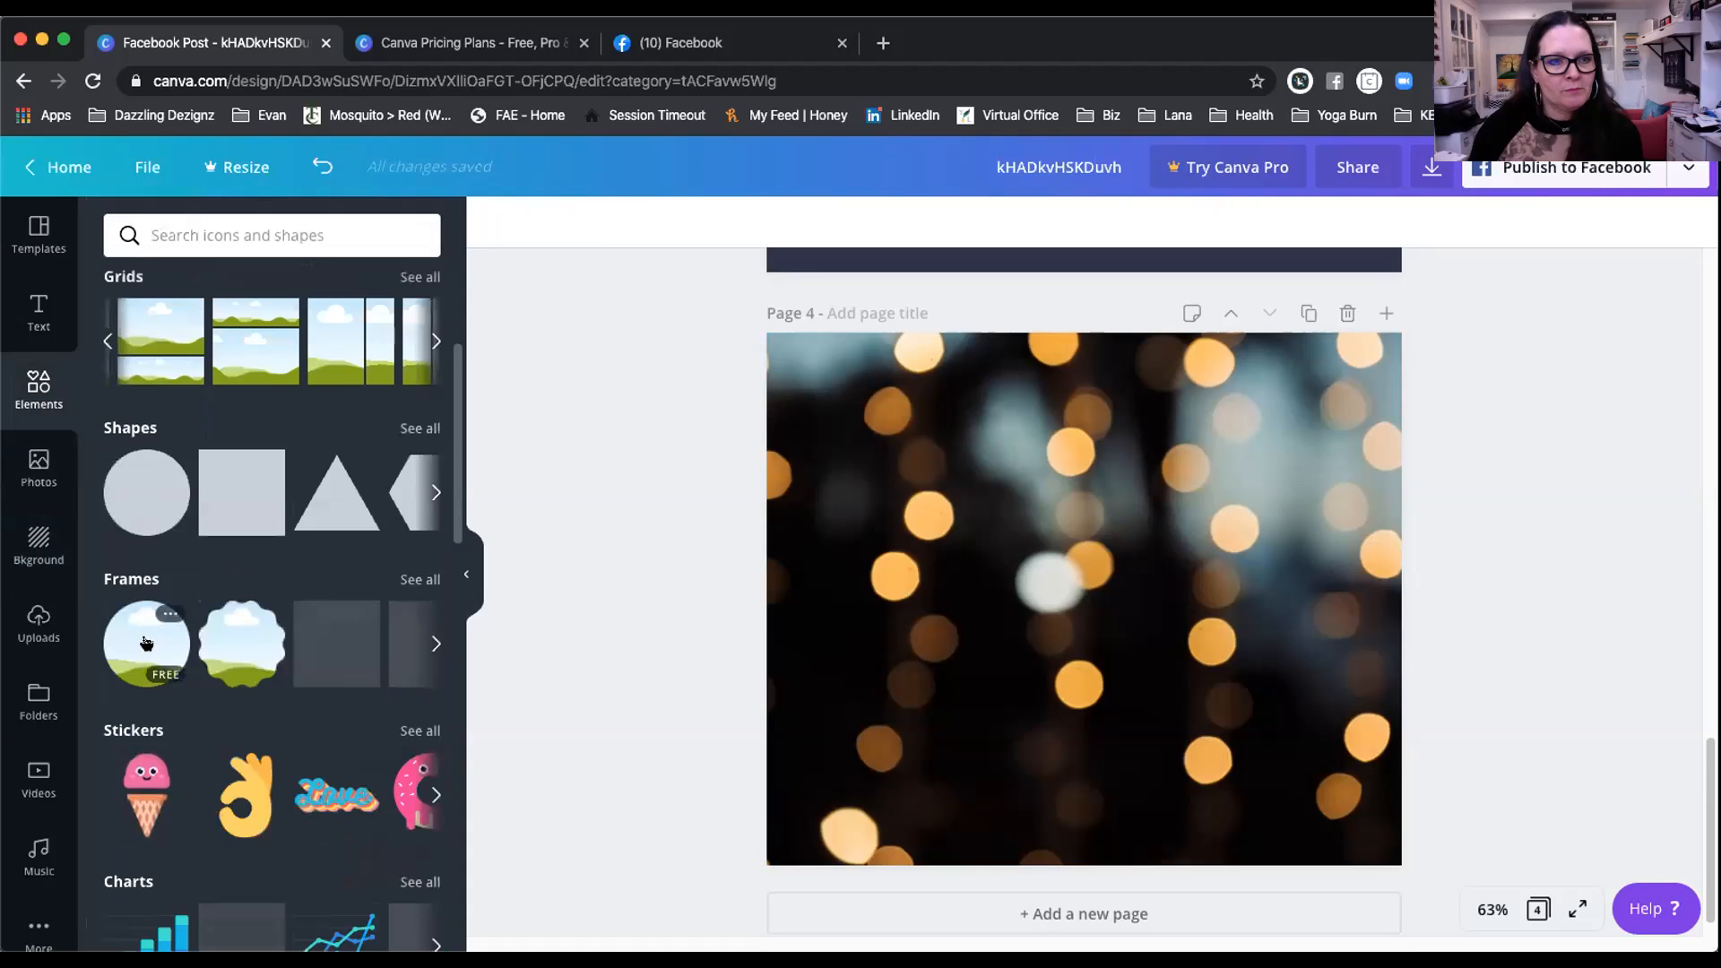
click(410, 579)
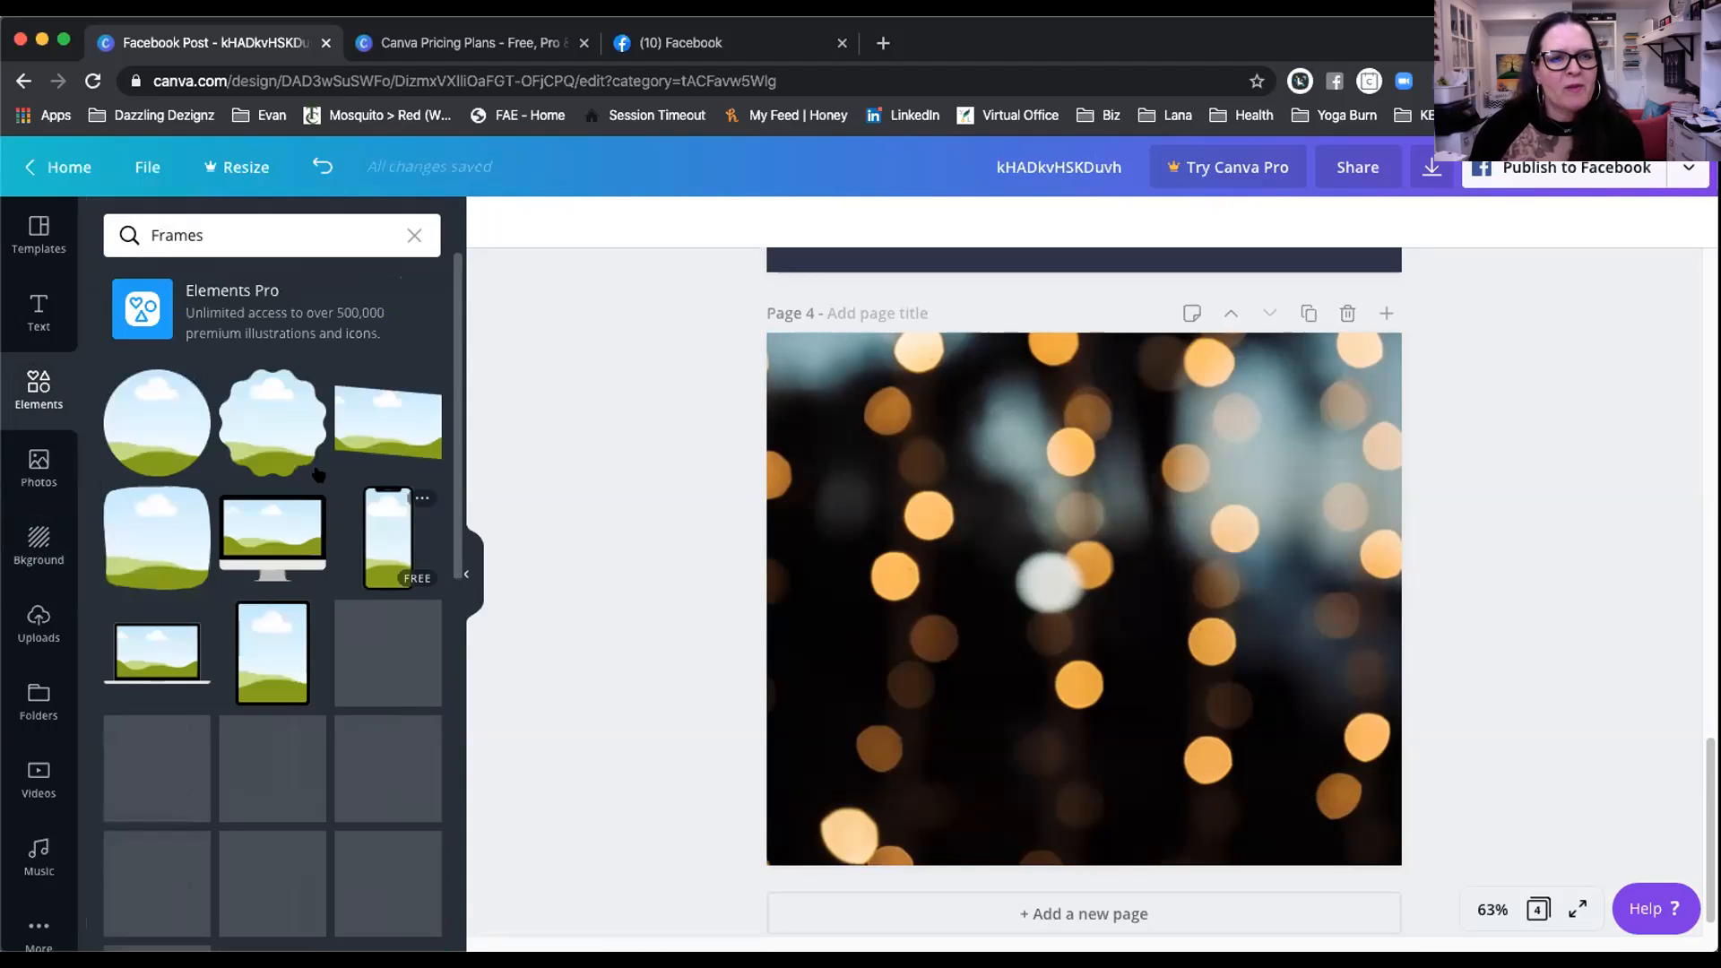
scroll(278, 550, down, 2)
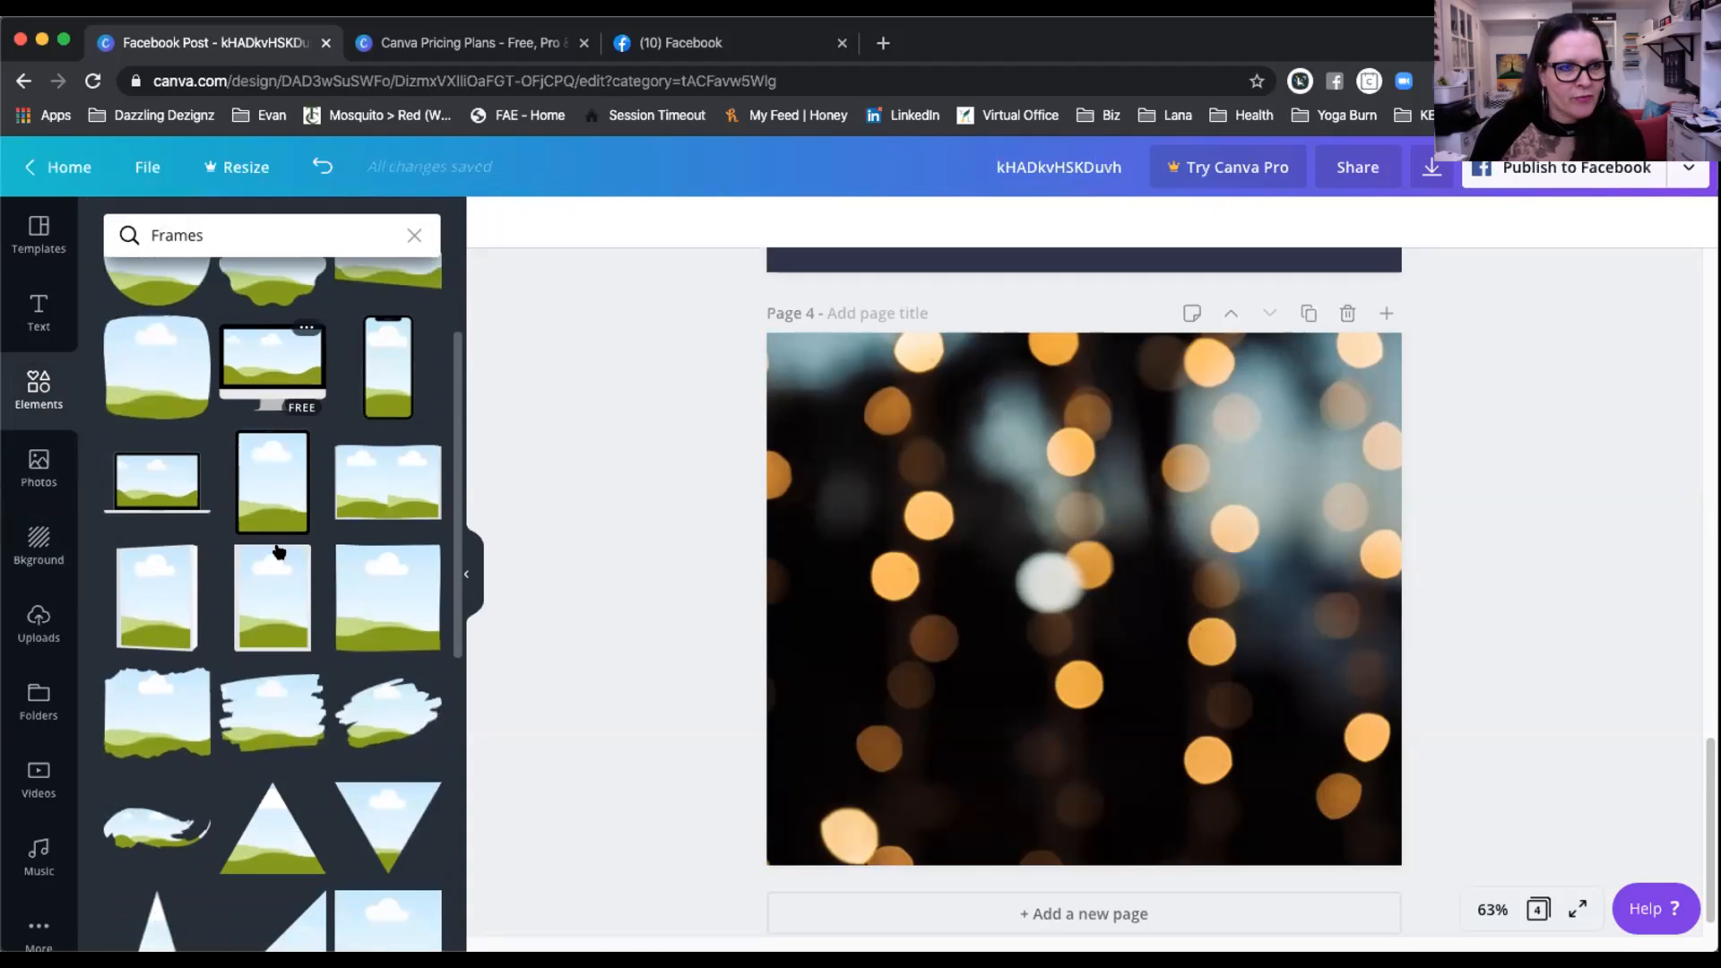
scroll(279, 551, down, 2)
scroll(279, 551, down, 1)
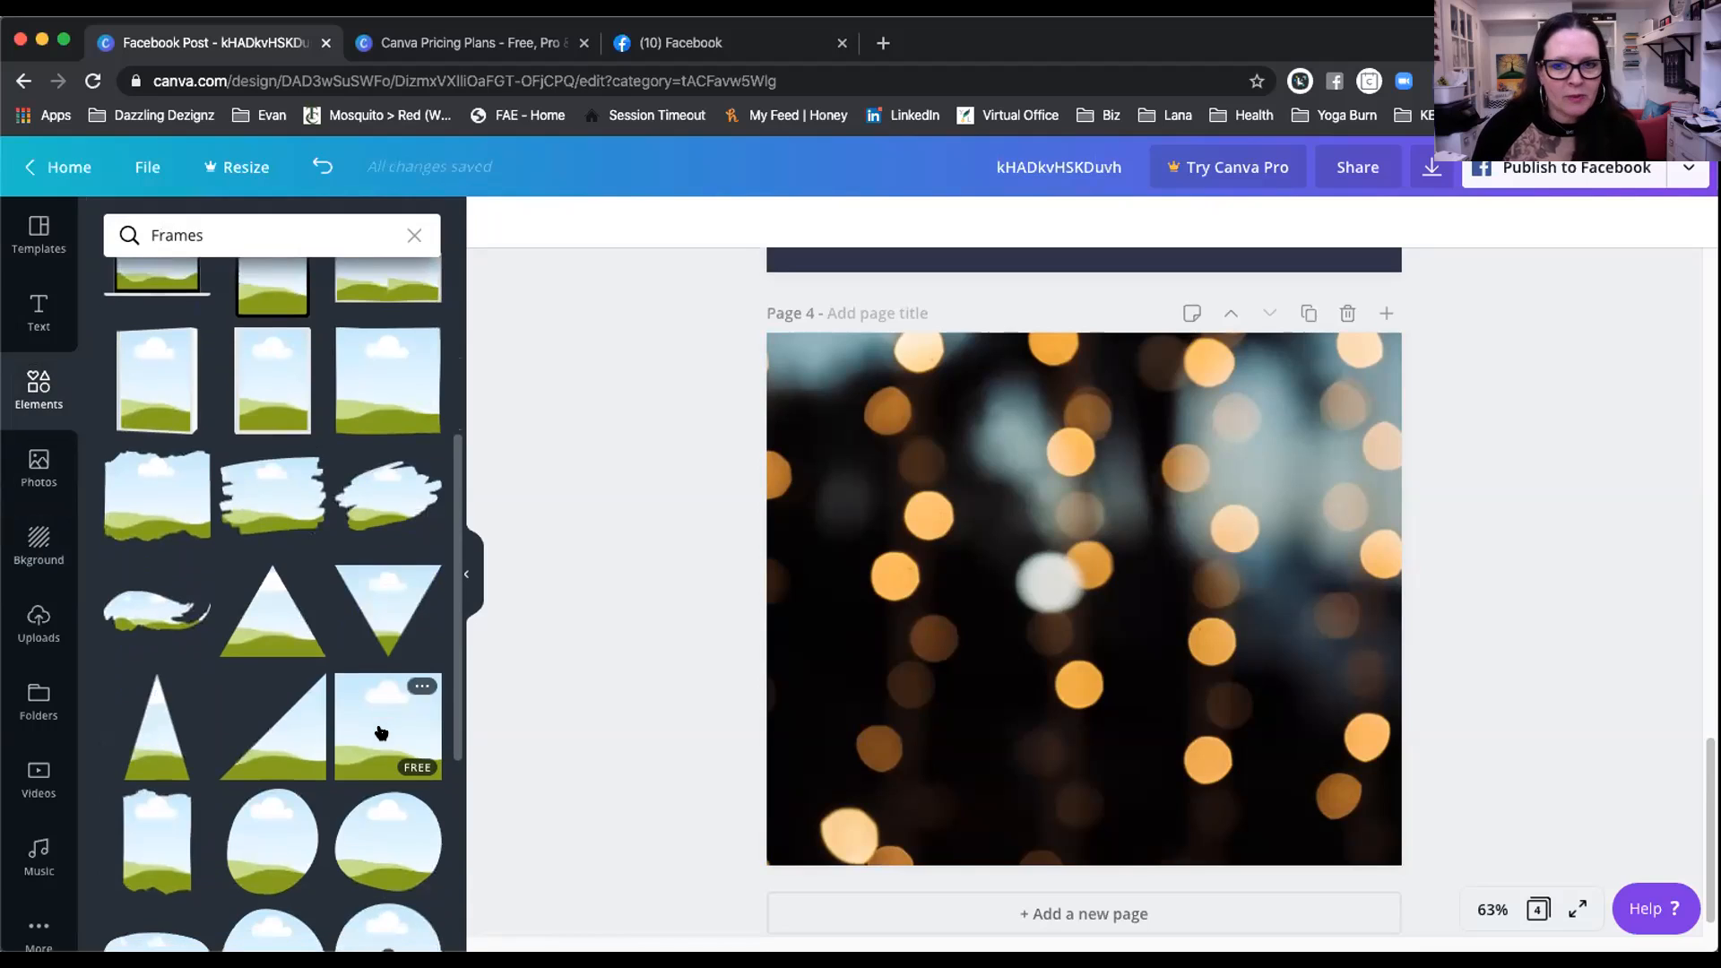
click(386, 706)
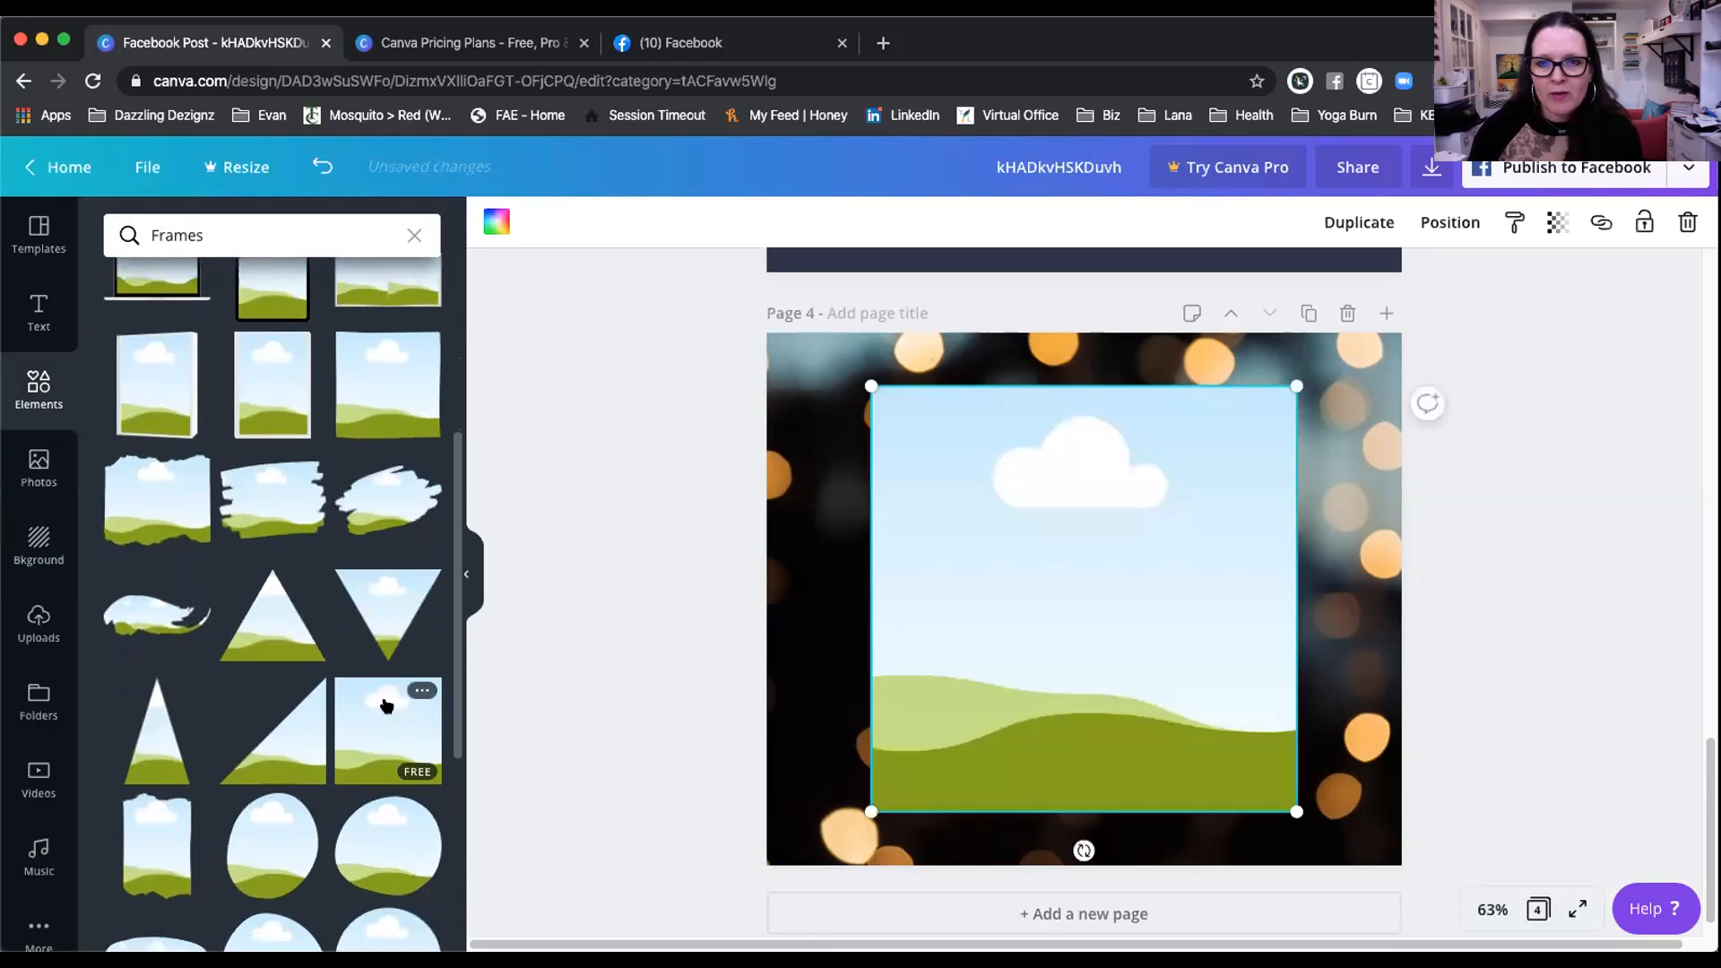
click(38, 540)
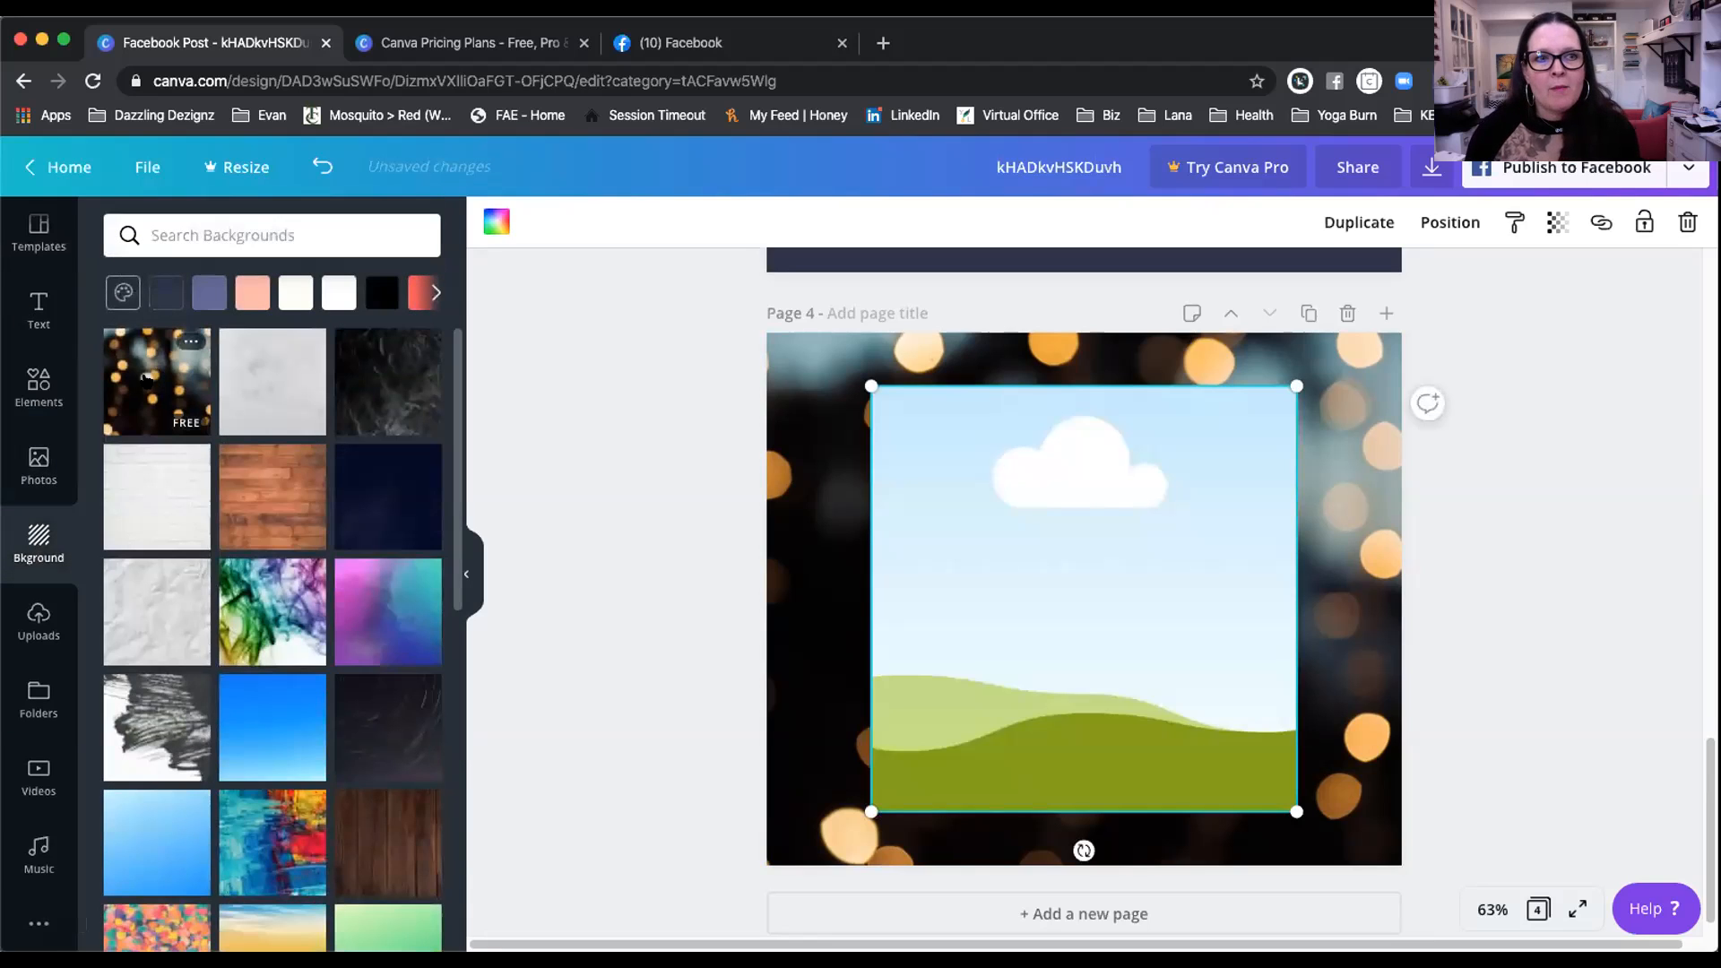
drag(171, 375, 914, 445)
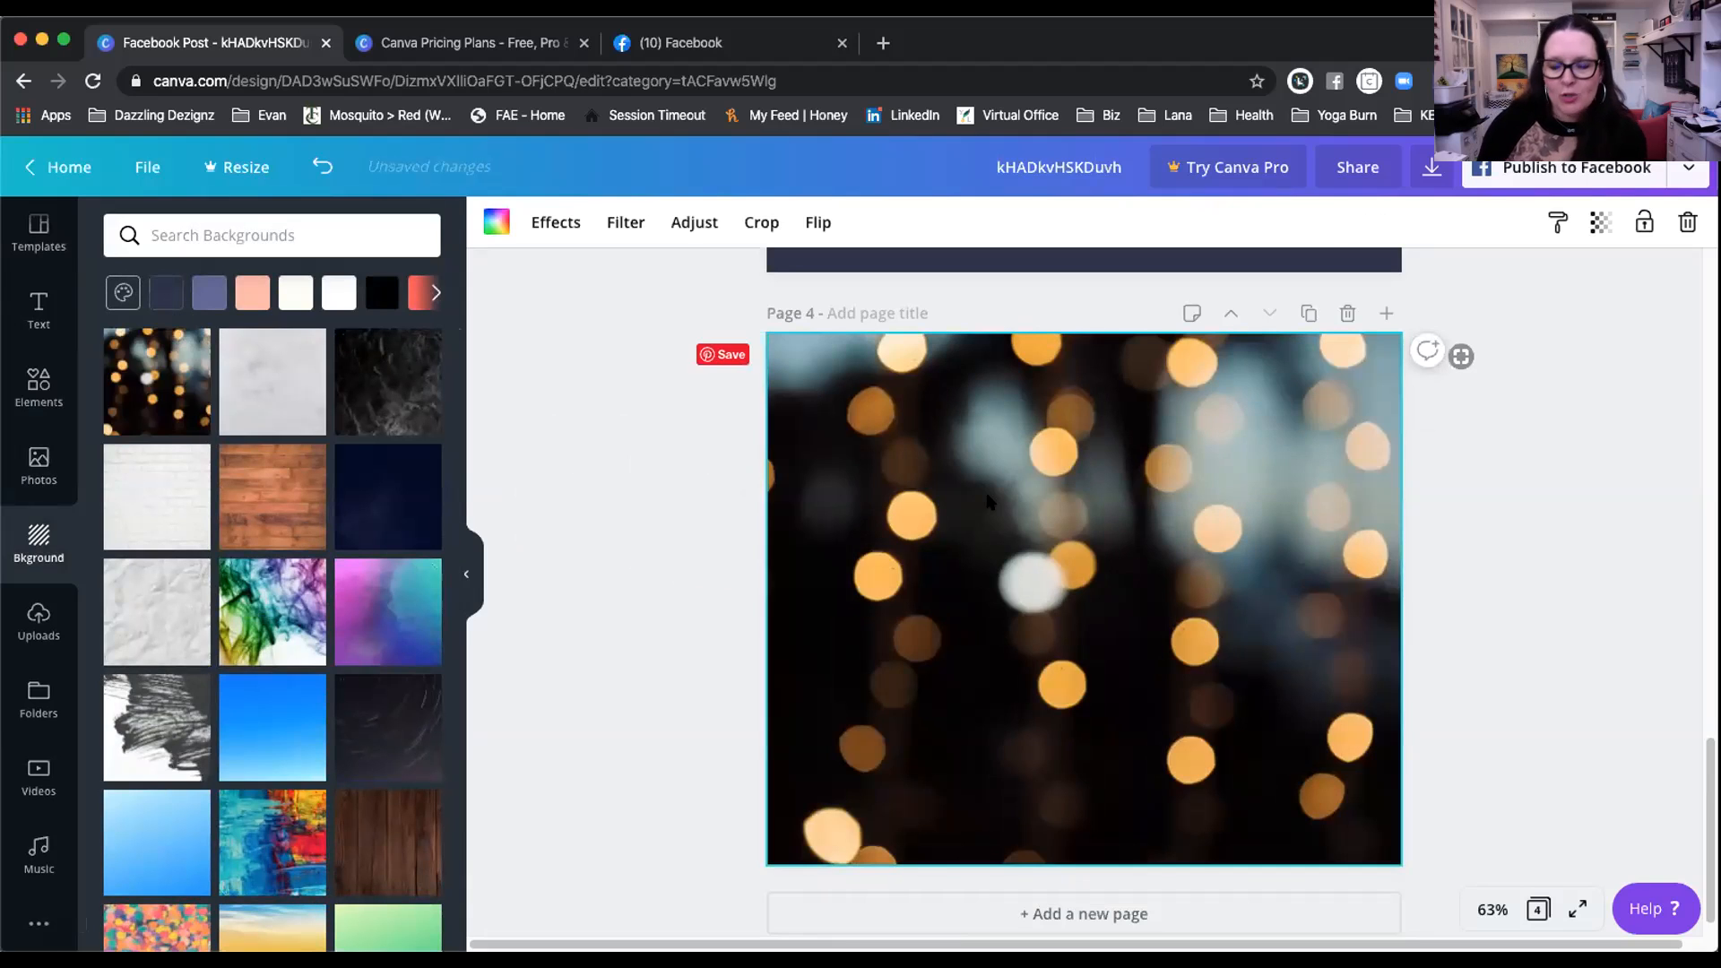
Step: Delete the bokeh background and apply the blue, red and yellow painted texture after trying purple polygons
key(Delete)
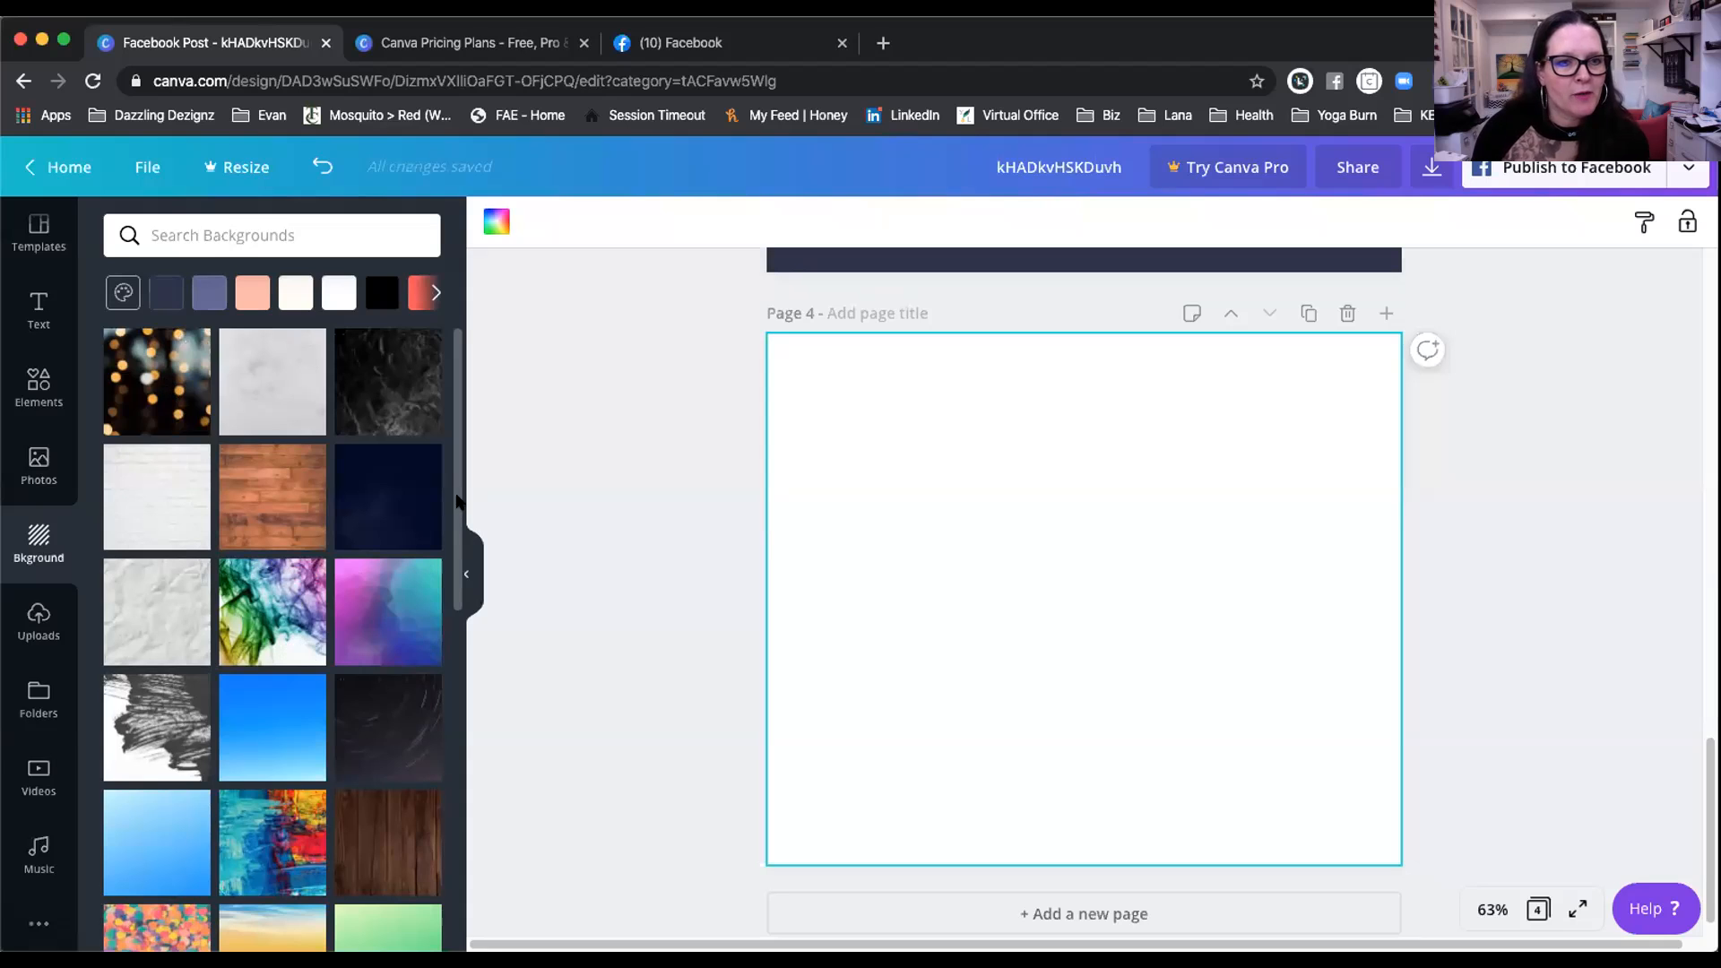
scroll(445, 472, down, 2)
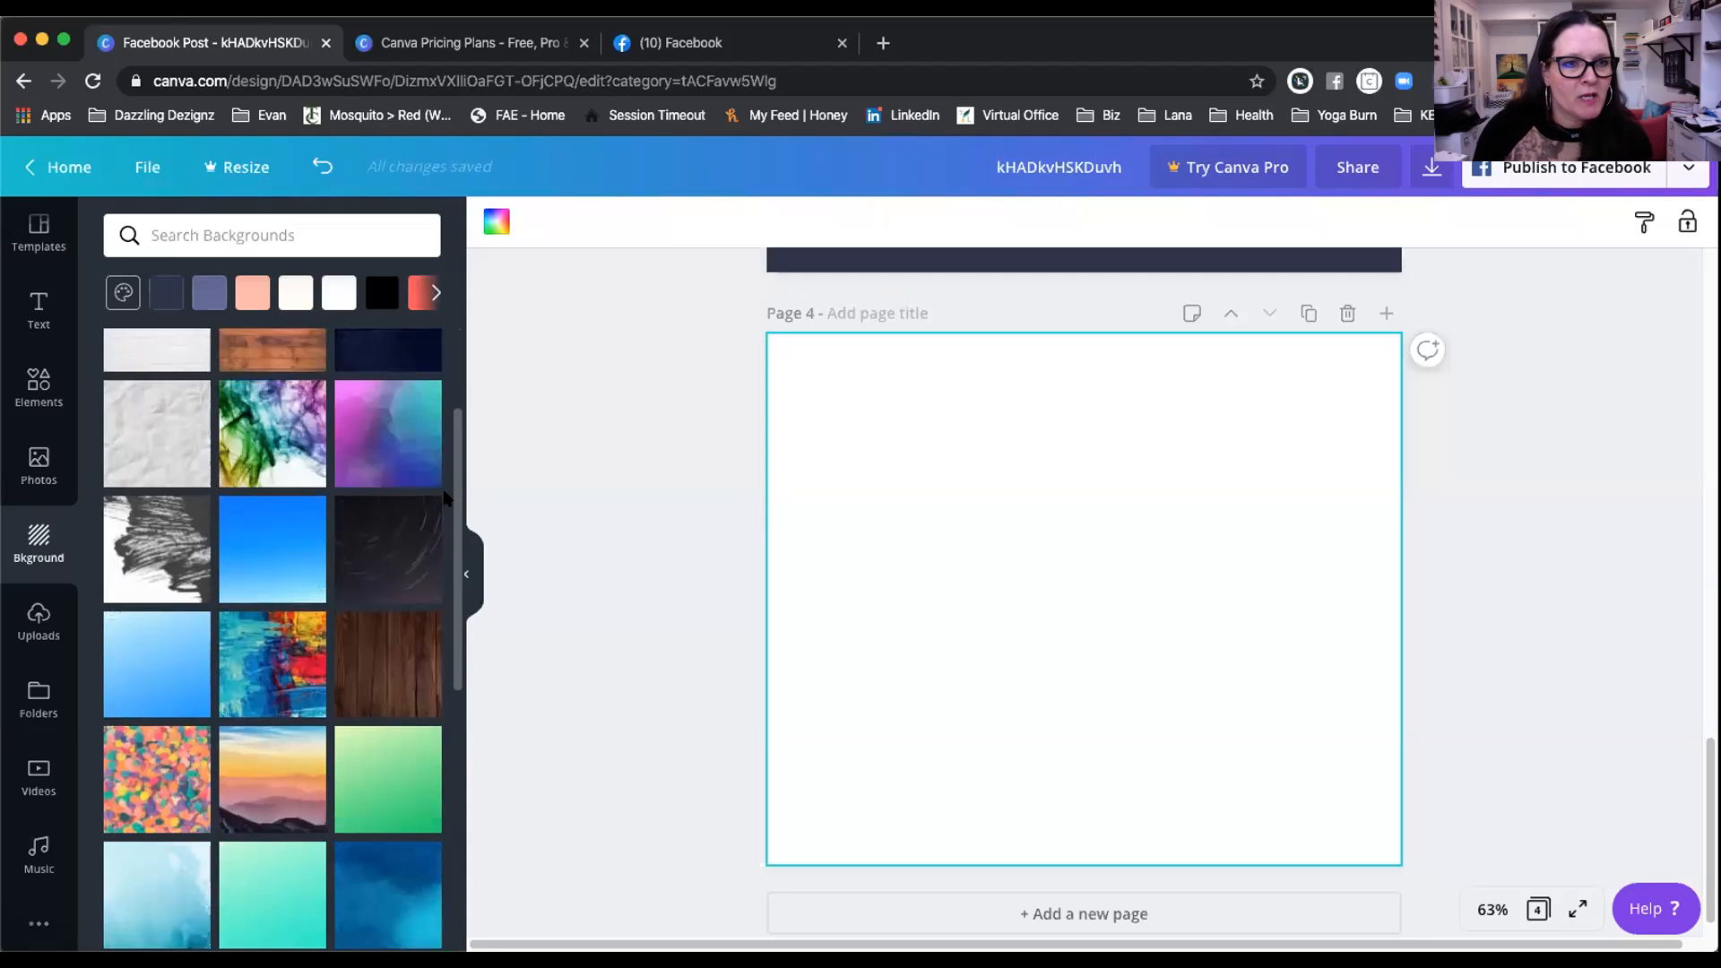
click(367, 420)
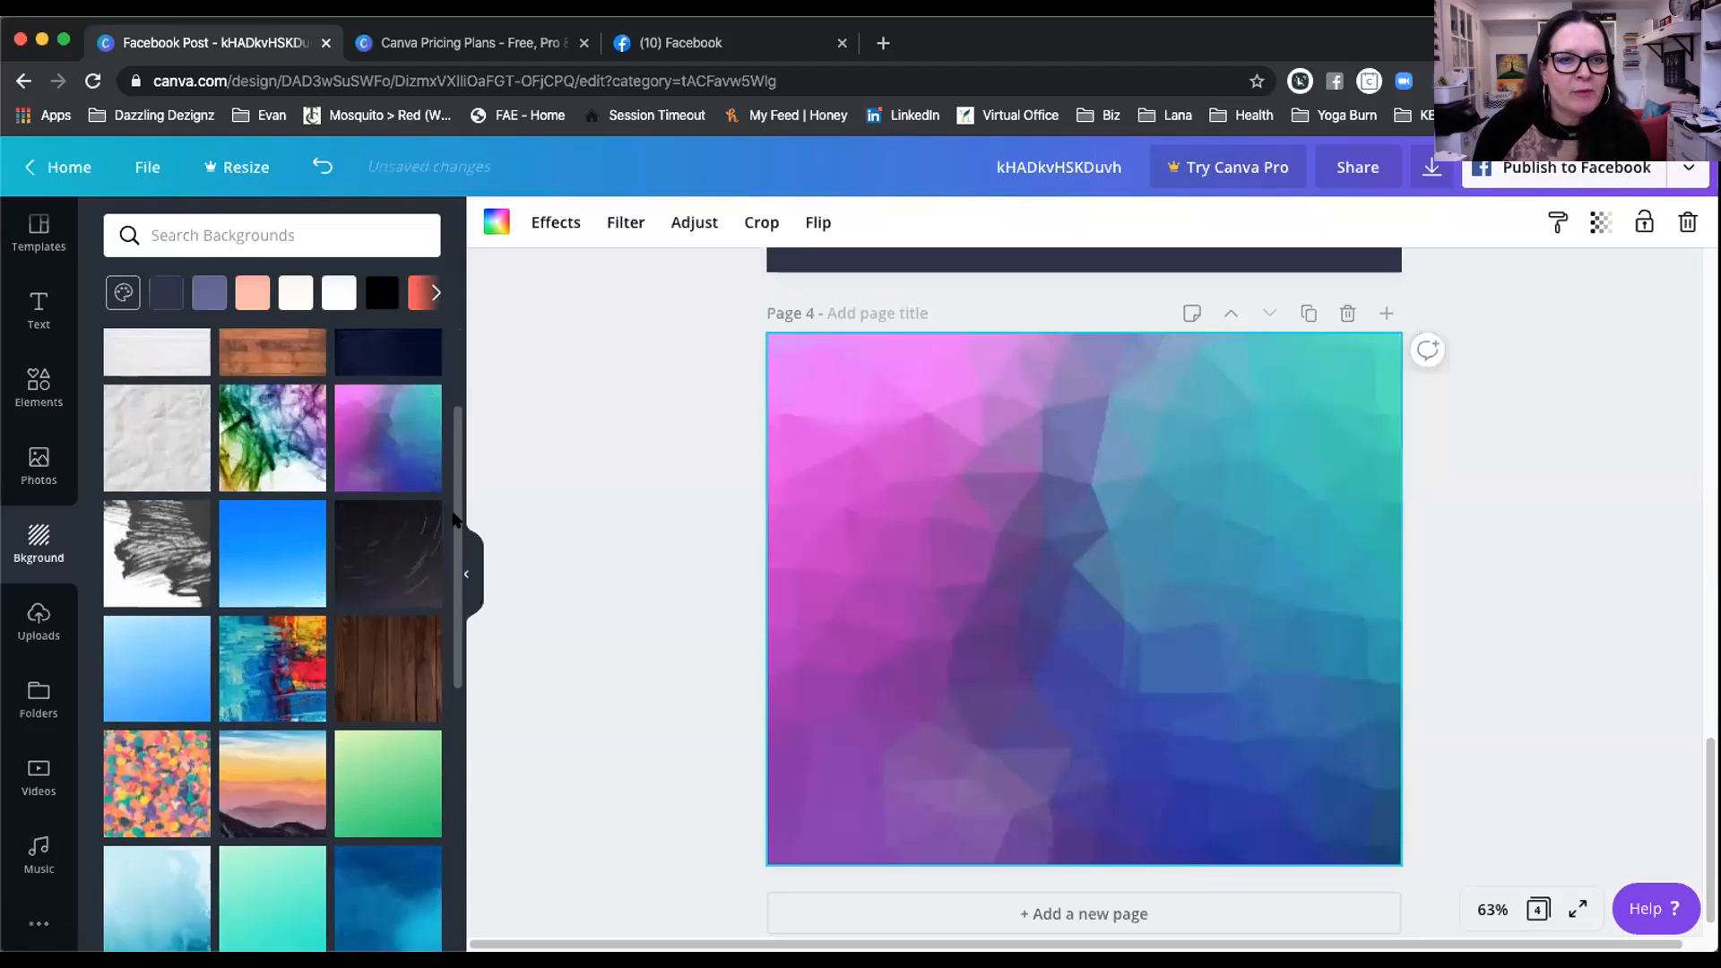
scroll(251, 426, down, 3)
click(251, 426)
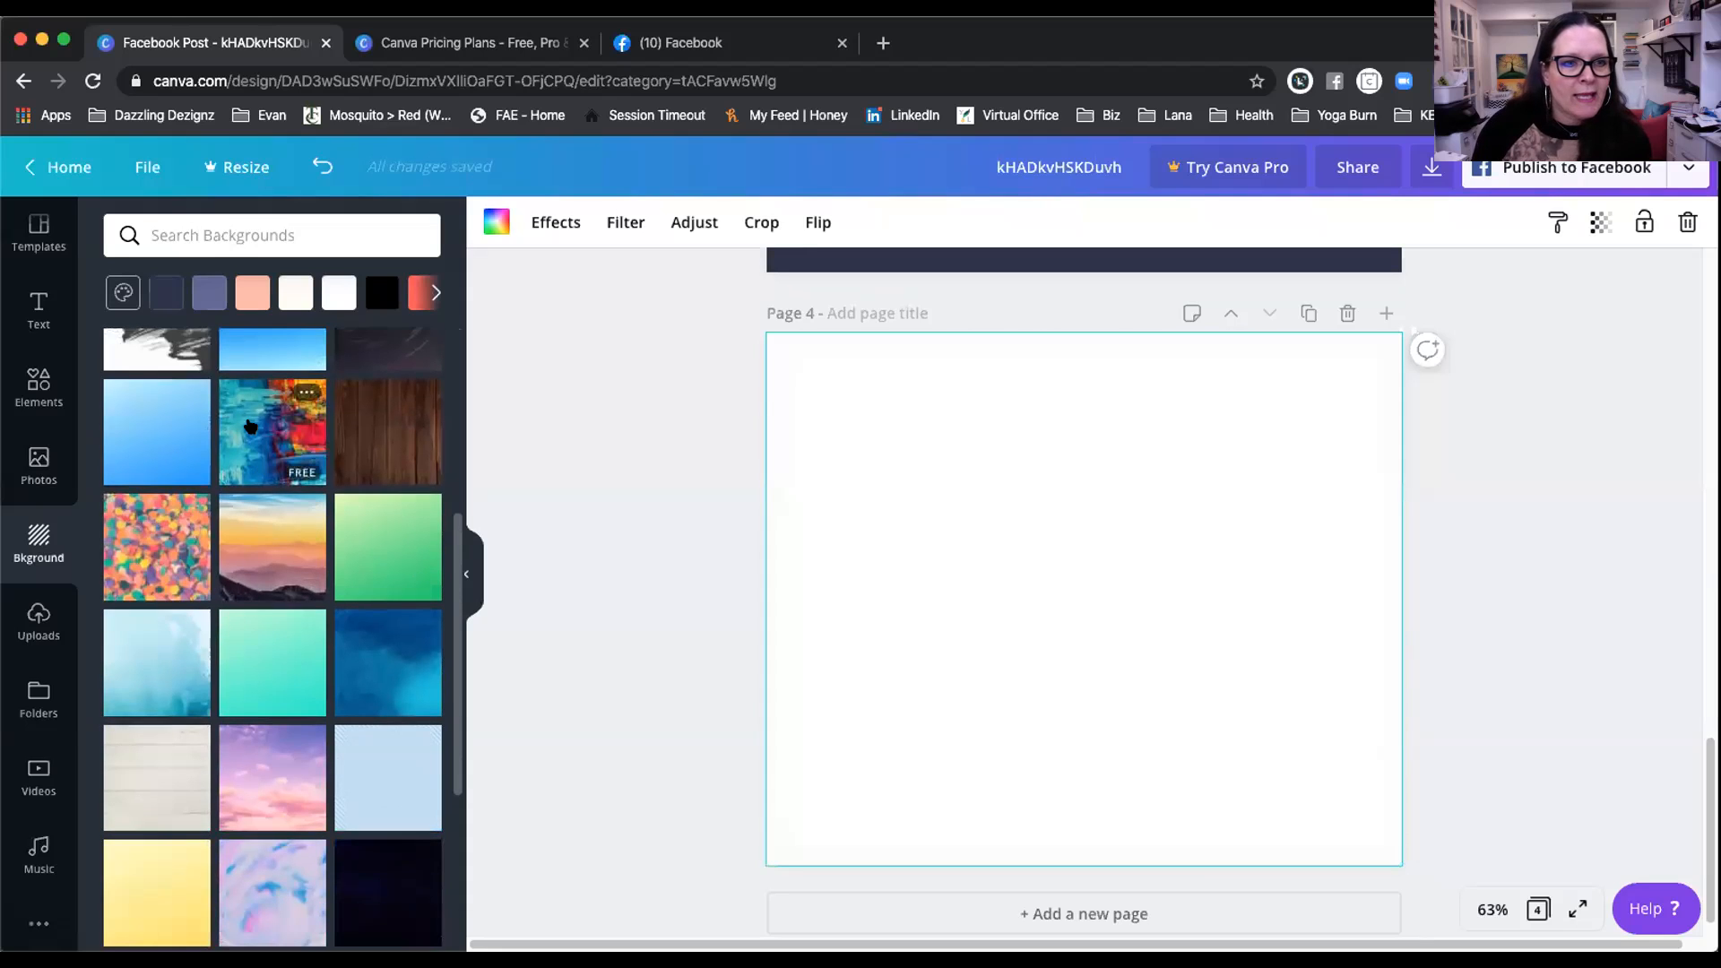
scroll(260, 502, down, 2)
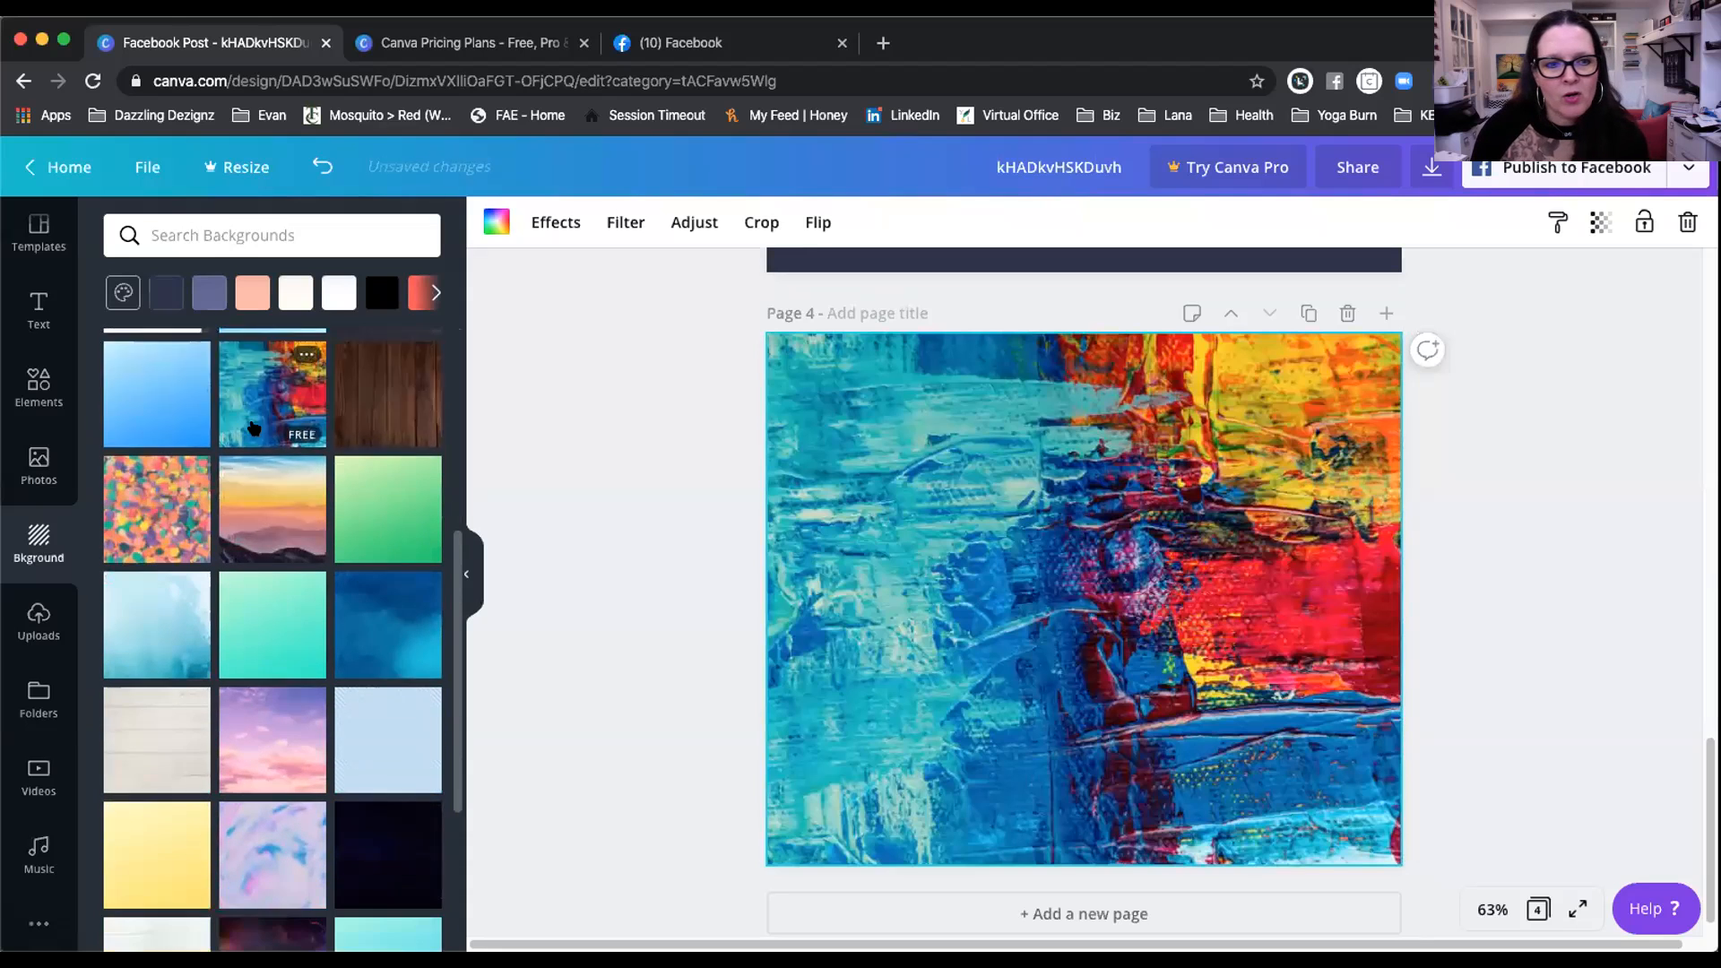
scroll(268, 554, down, 3)
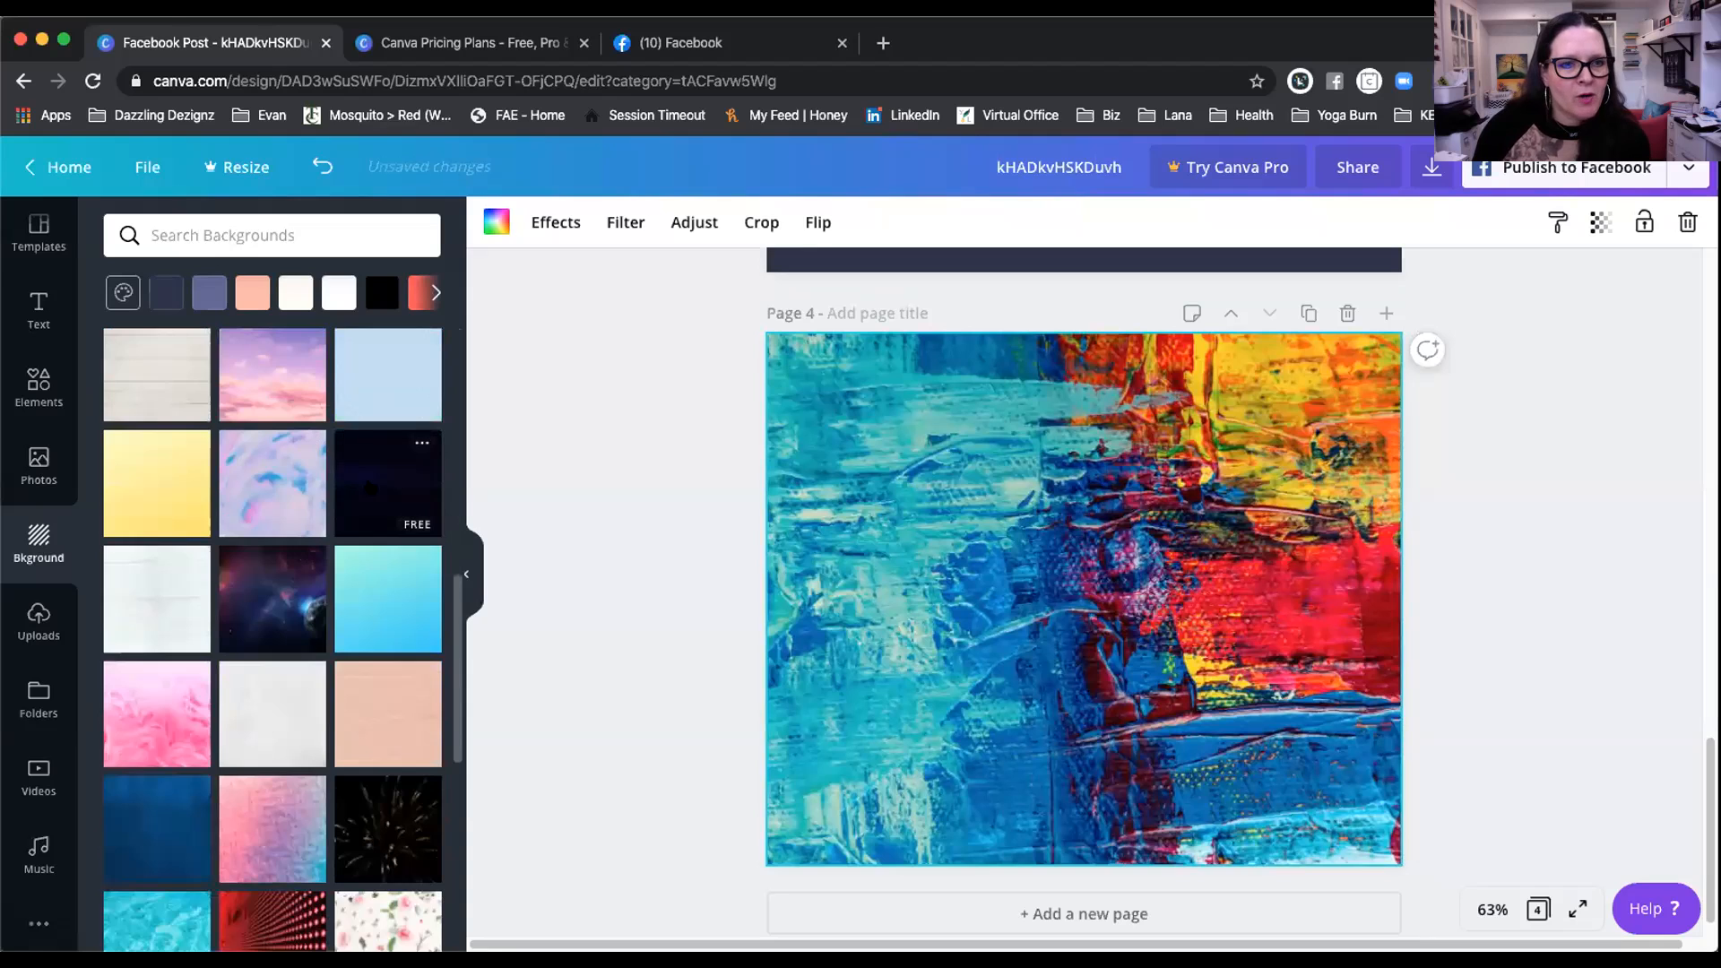
scroll(368, 627, down, 5)
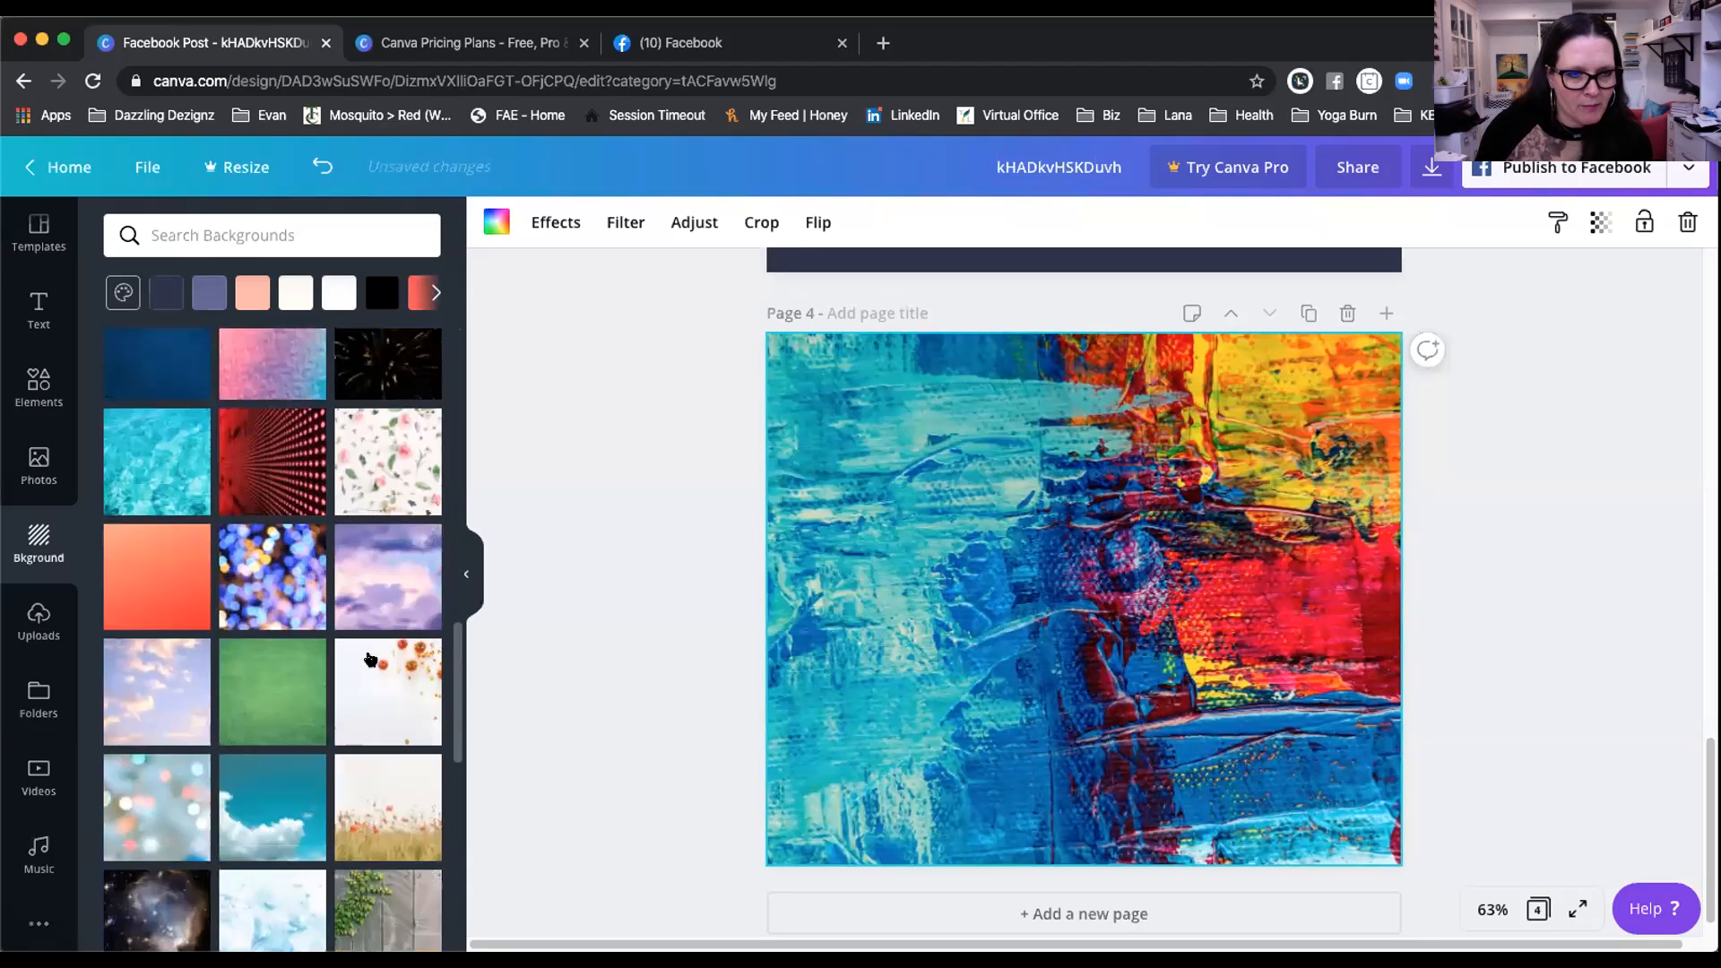
scroll(370, 661, down, 5)
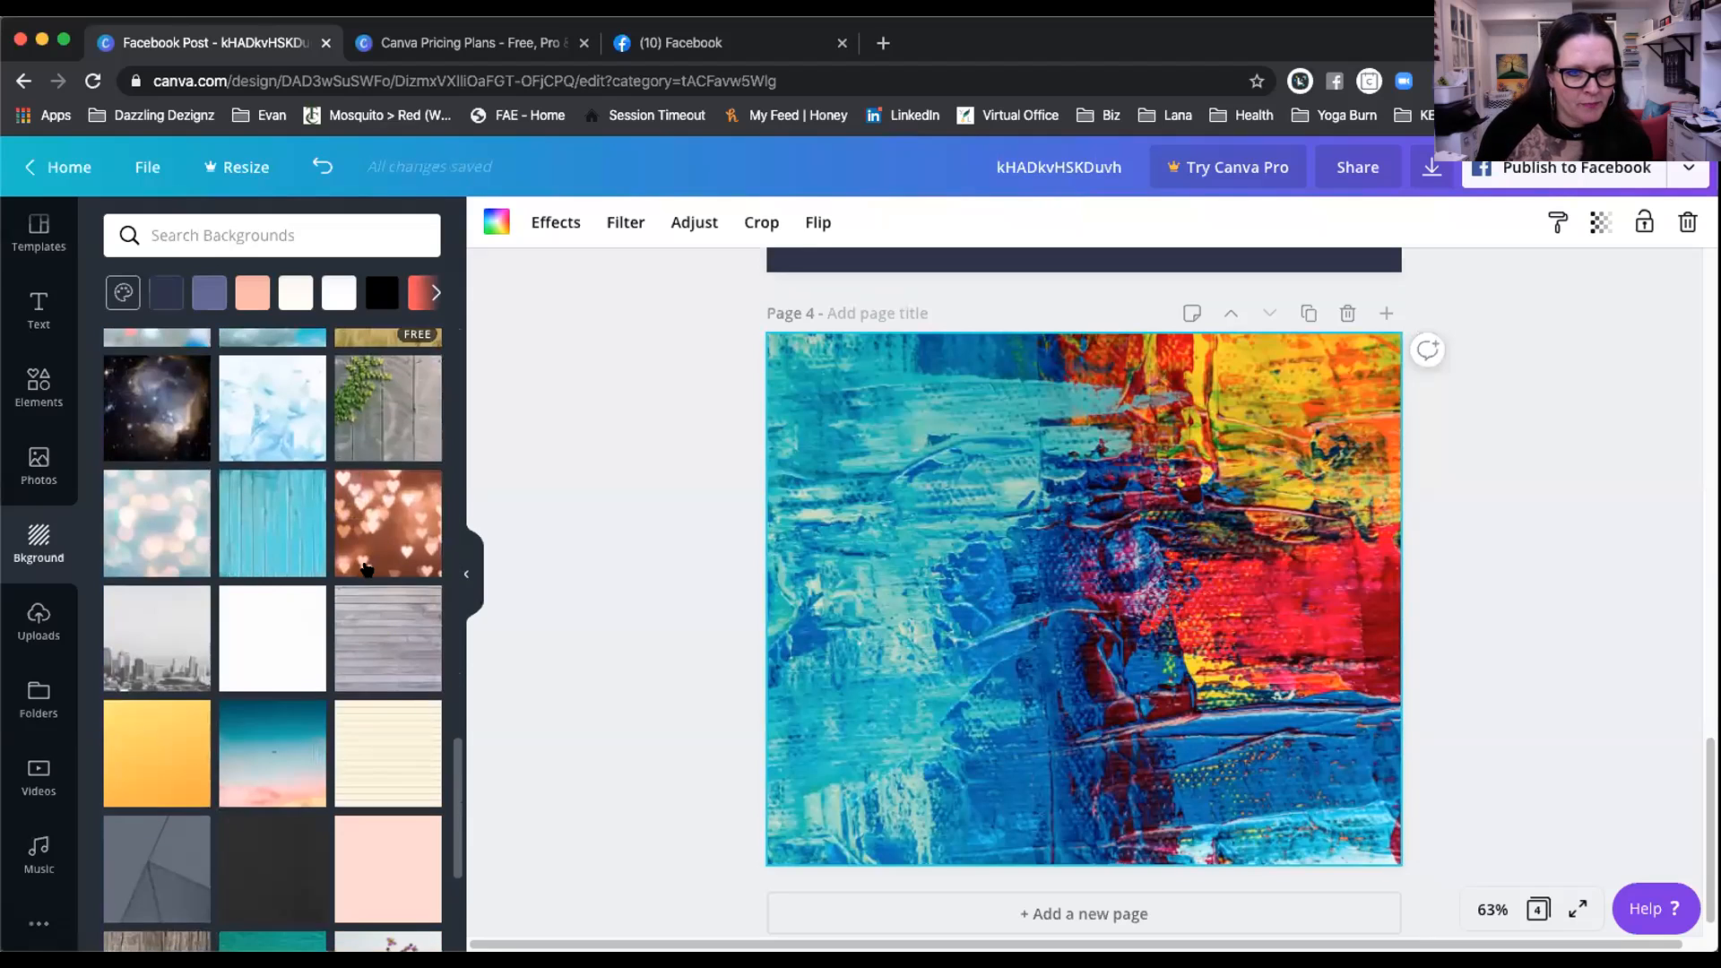
scroll(370, 573, down, 3)
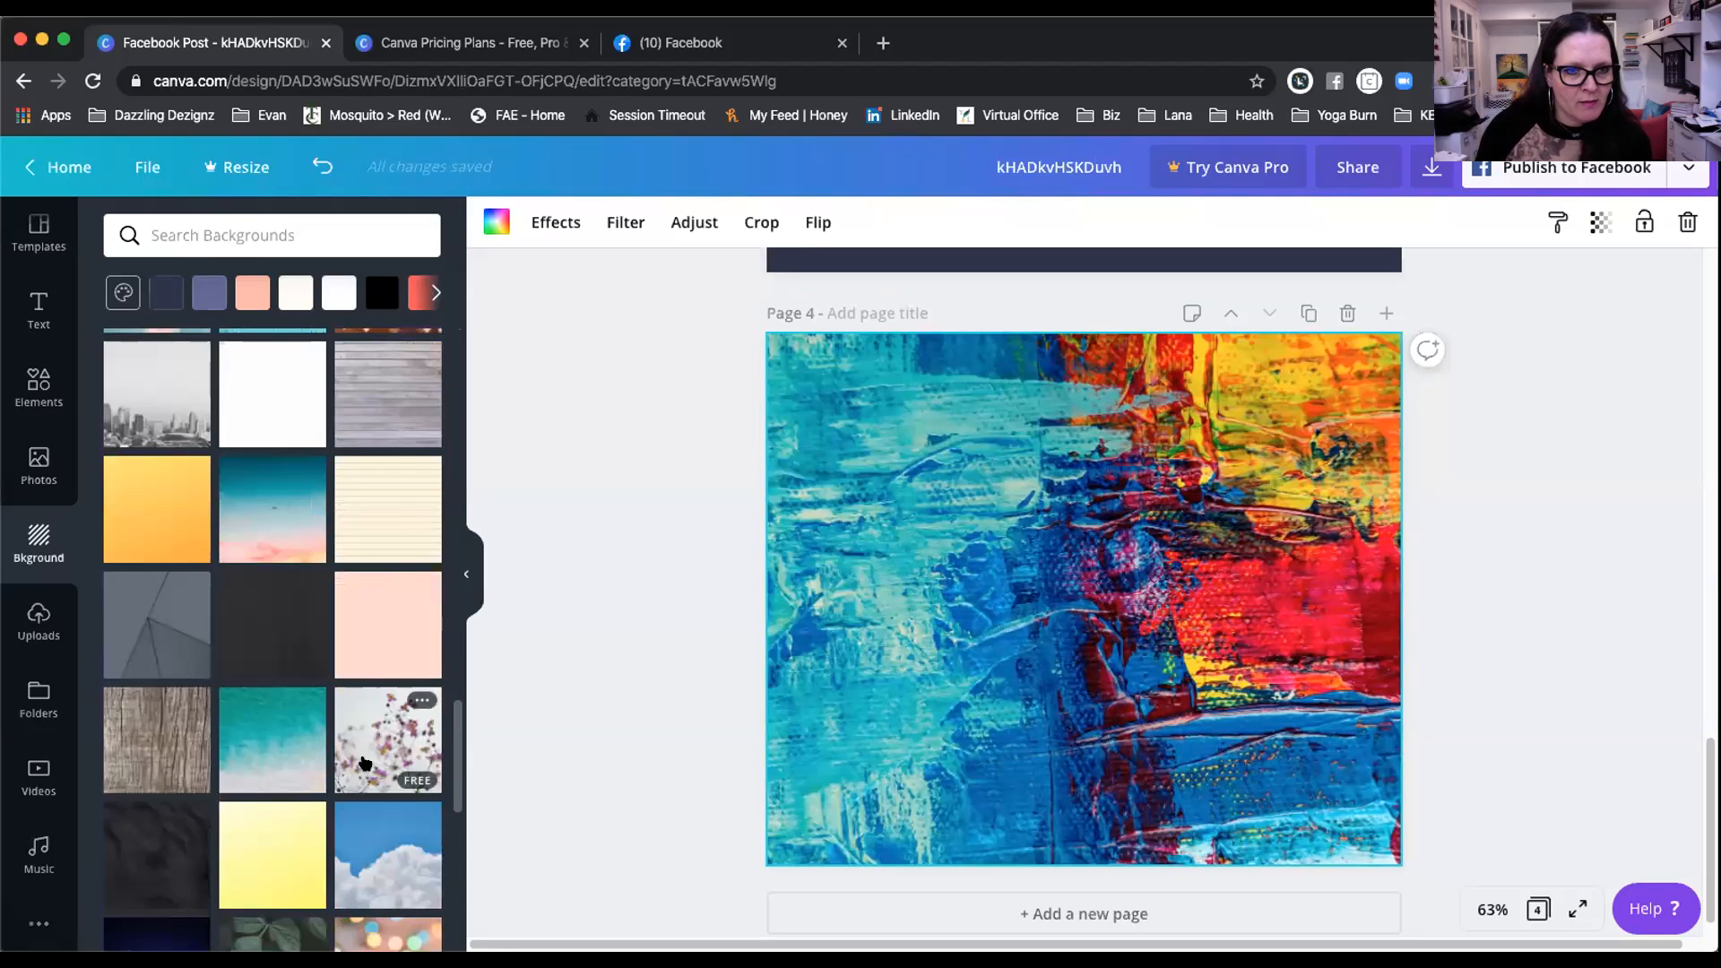
scroll(277, 738, down, 8)
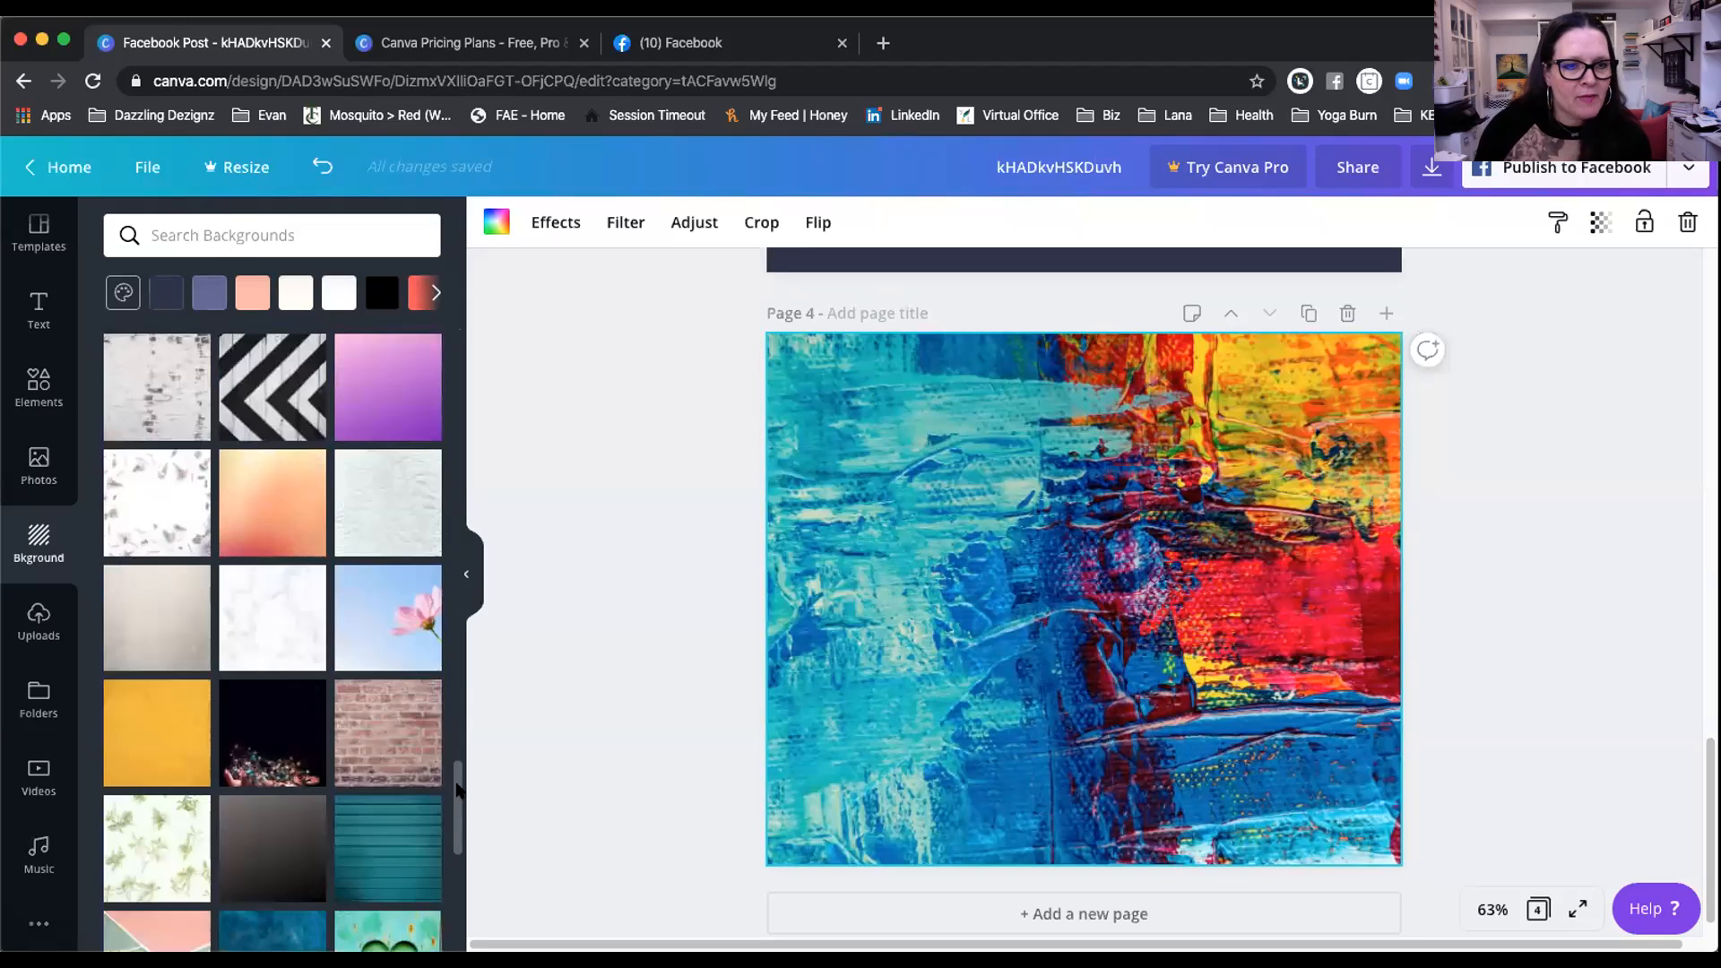
scroll(403, 807, down, 5)
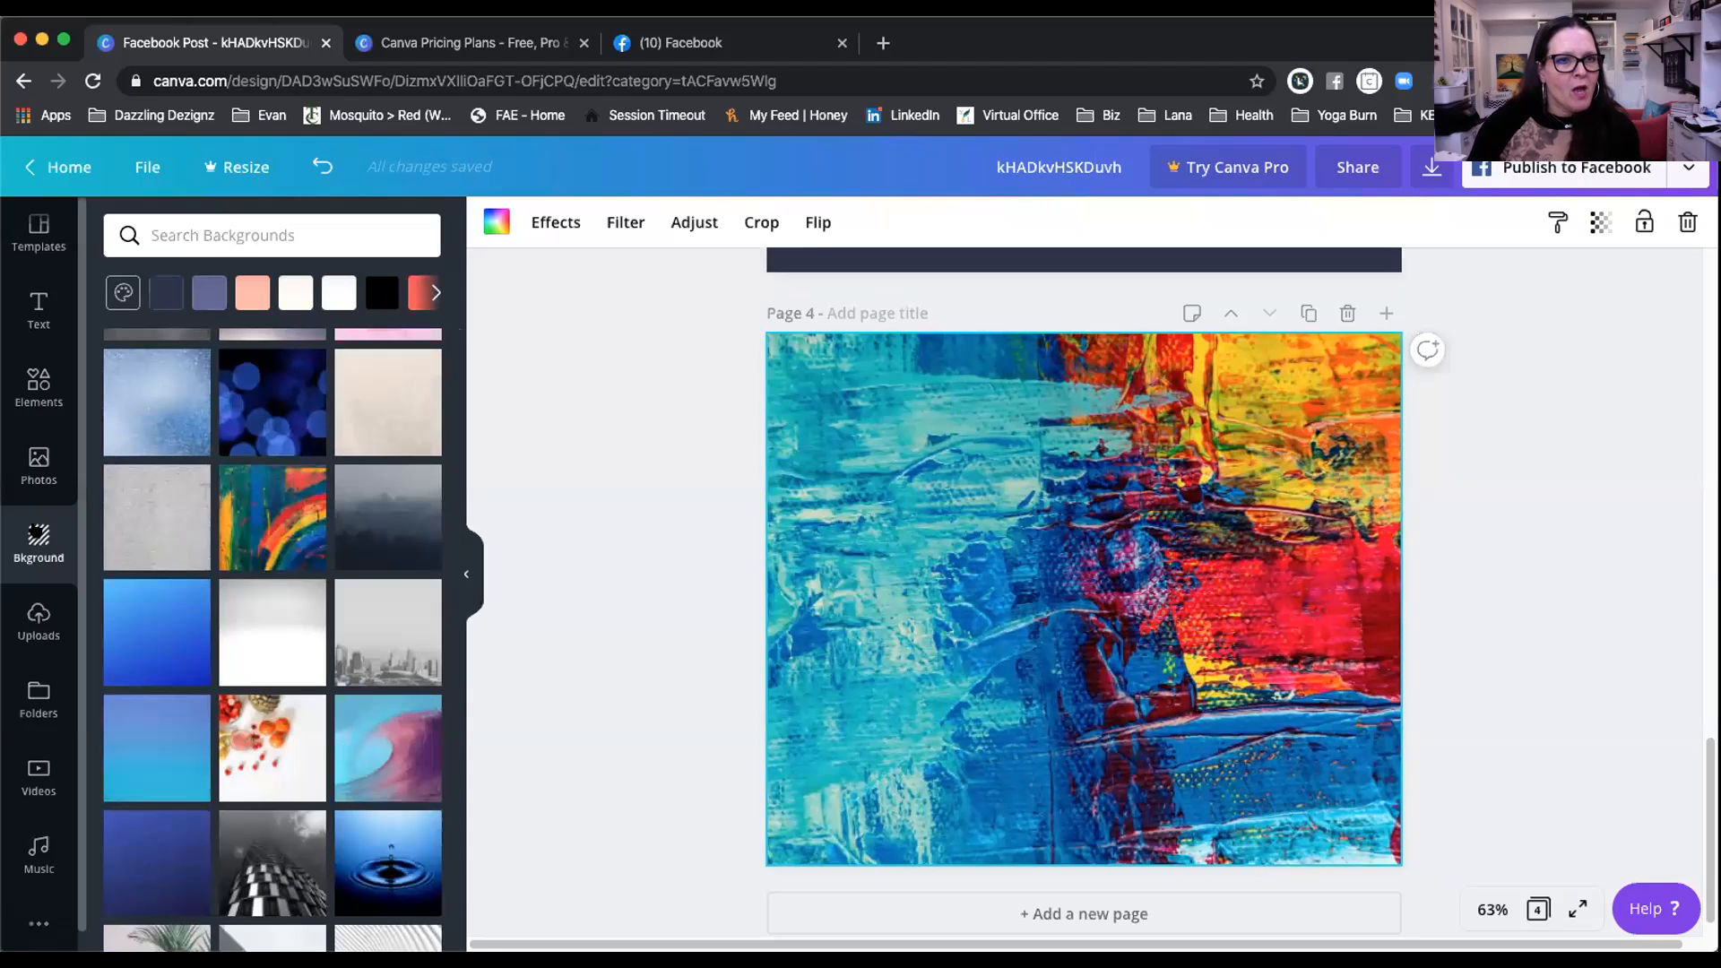
Step: Clear the Frames search, browse the Stickers, then show all Gradients graphics
click(38, 388)
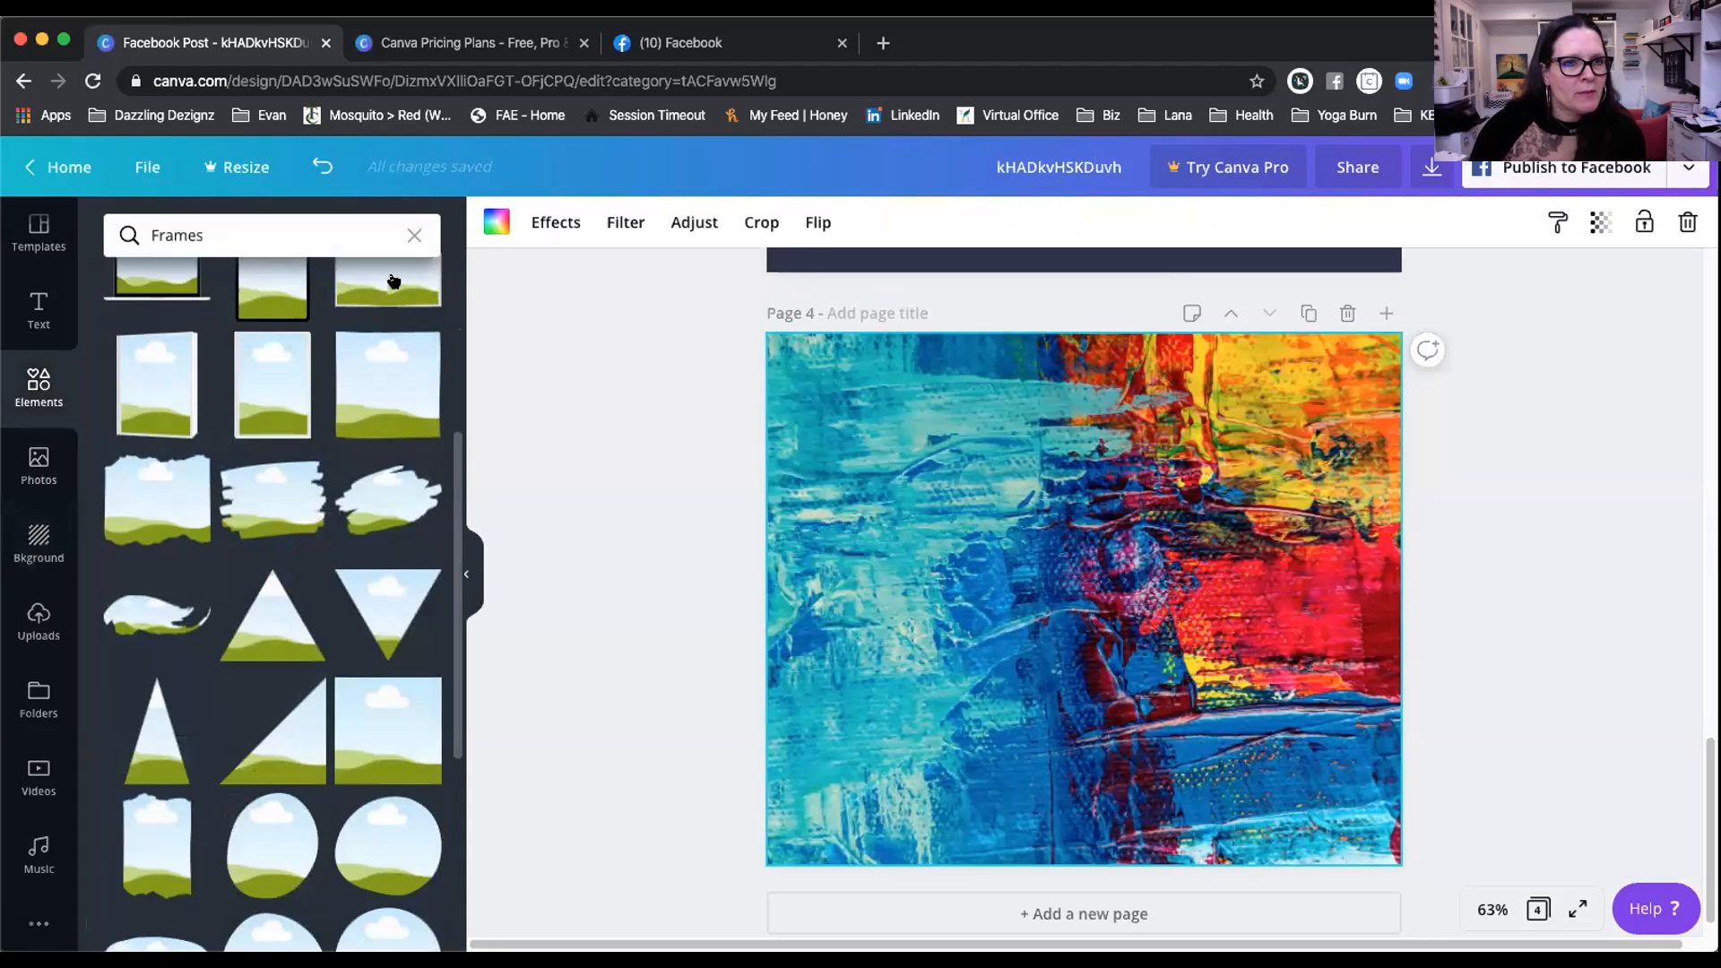
click(409, 232)
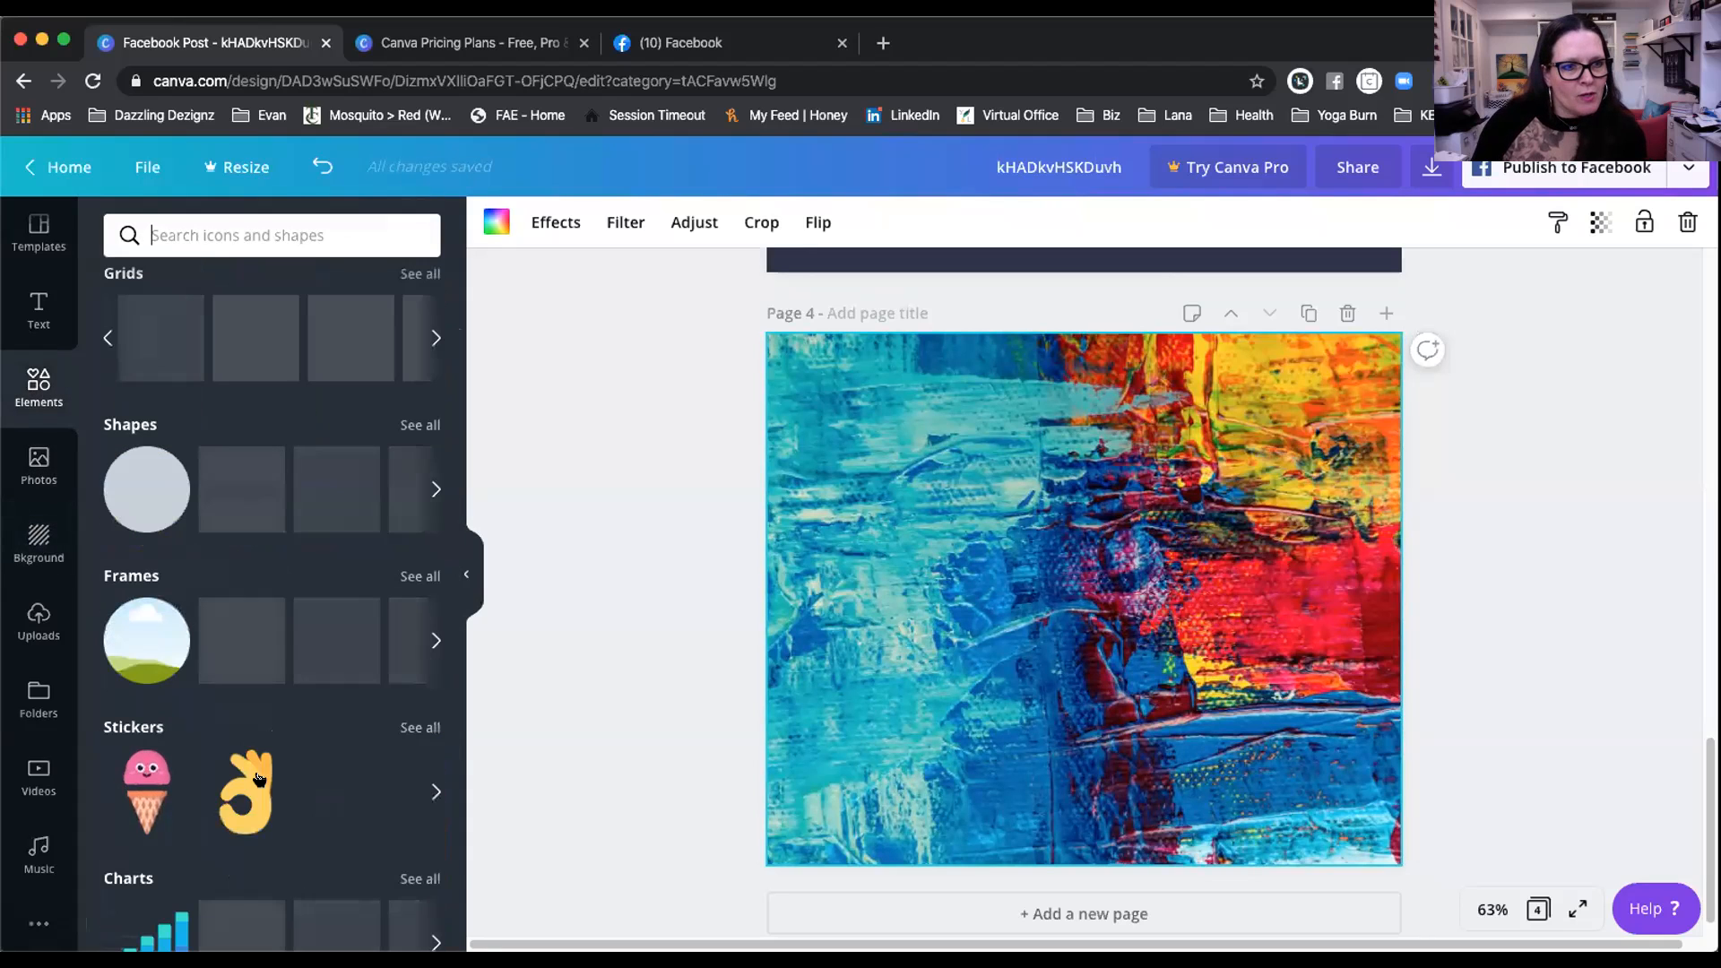
scroll(293, 764, down, 3)
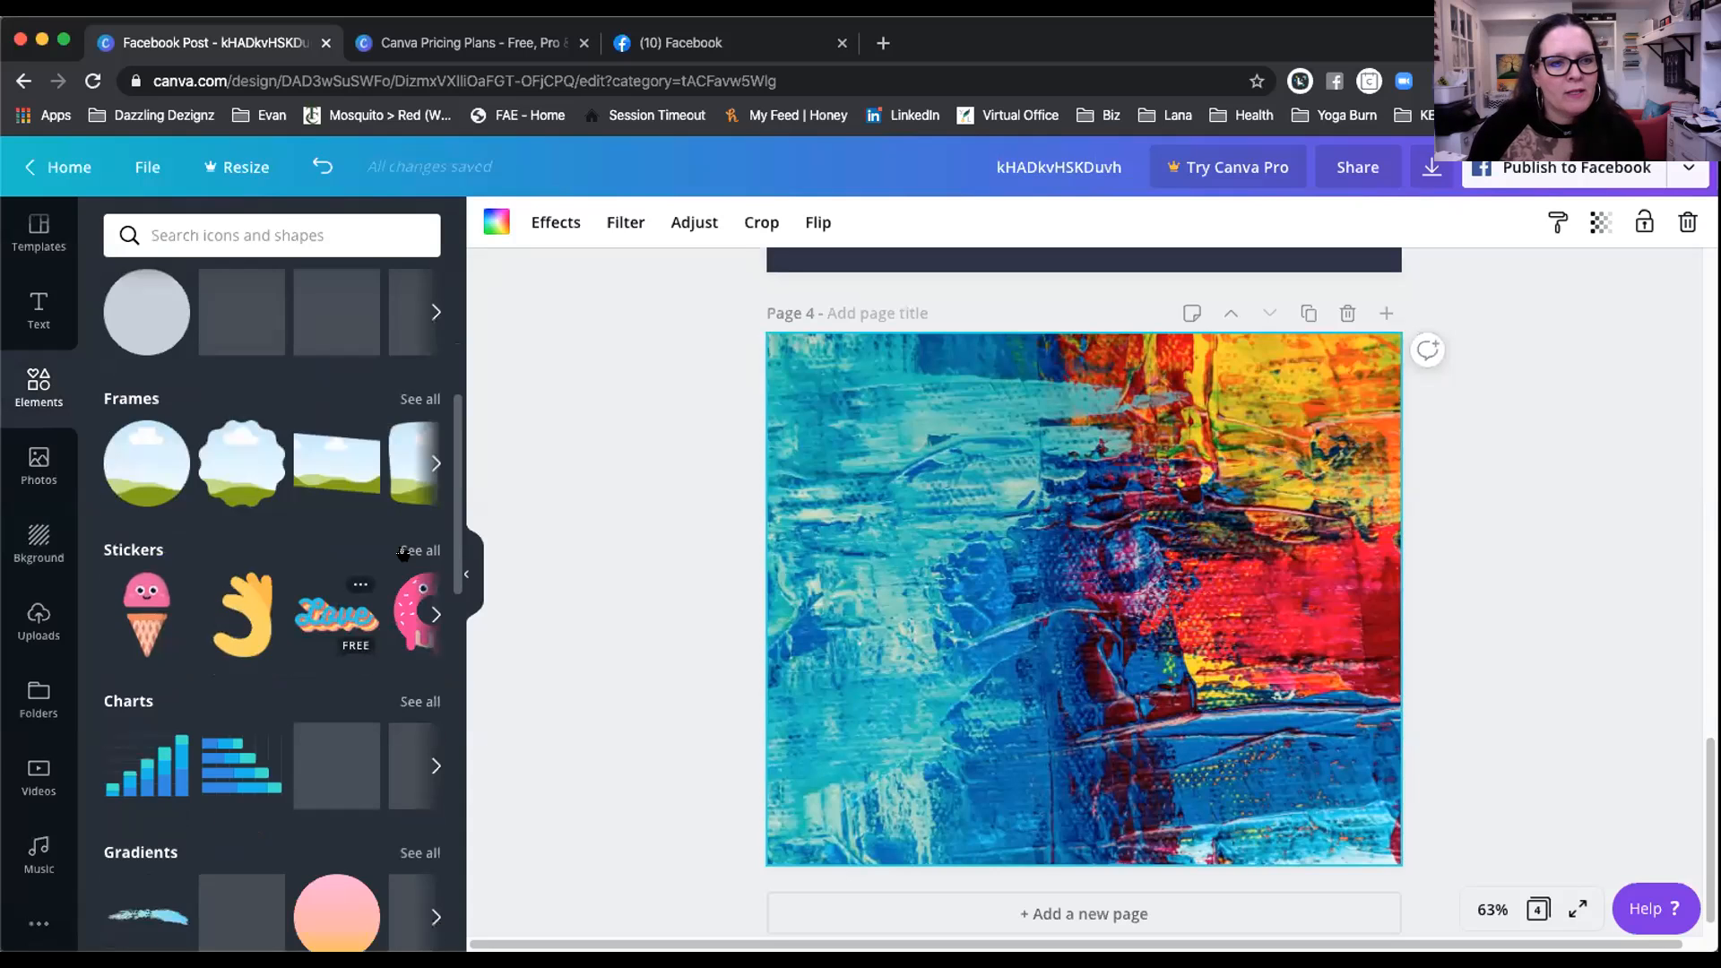
click(410, 551)
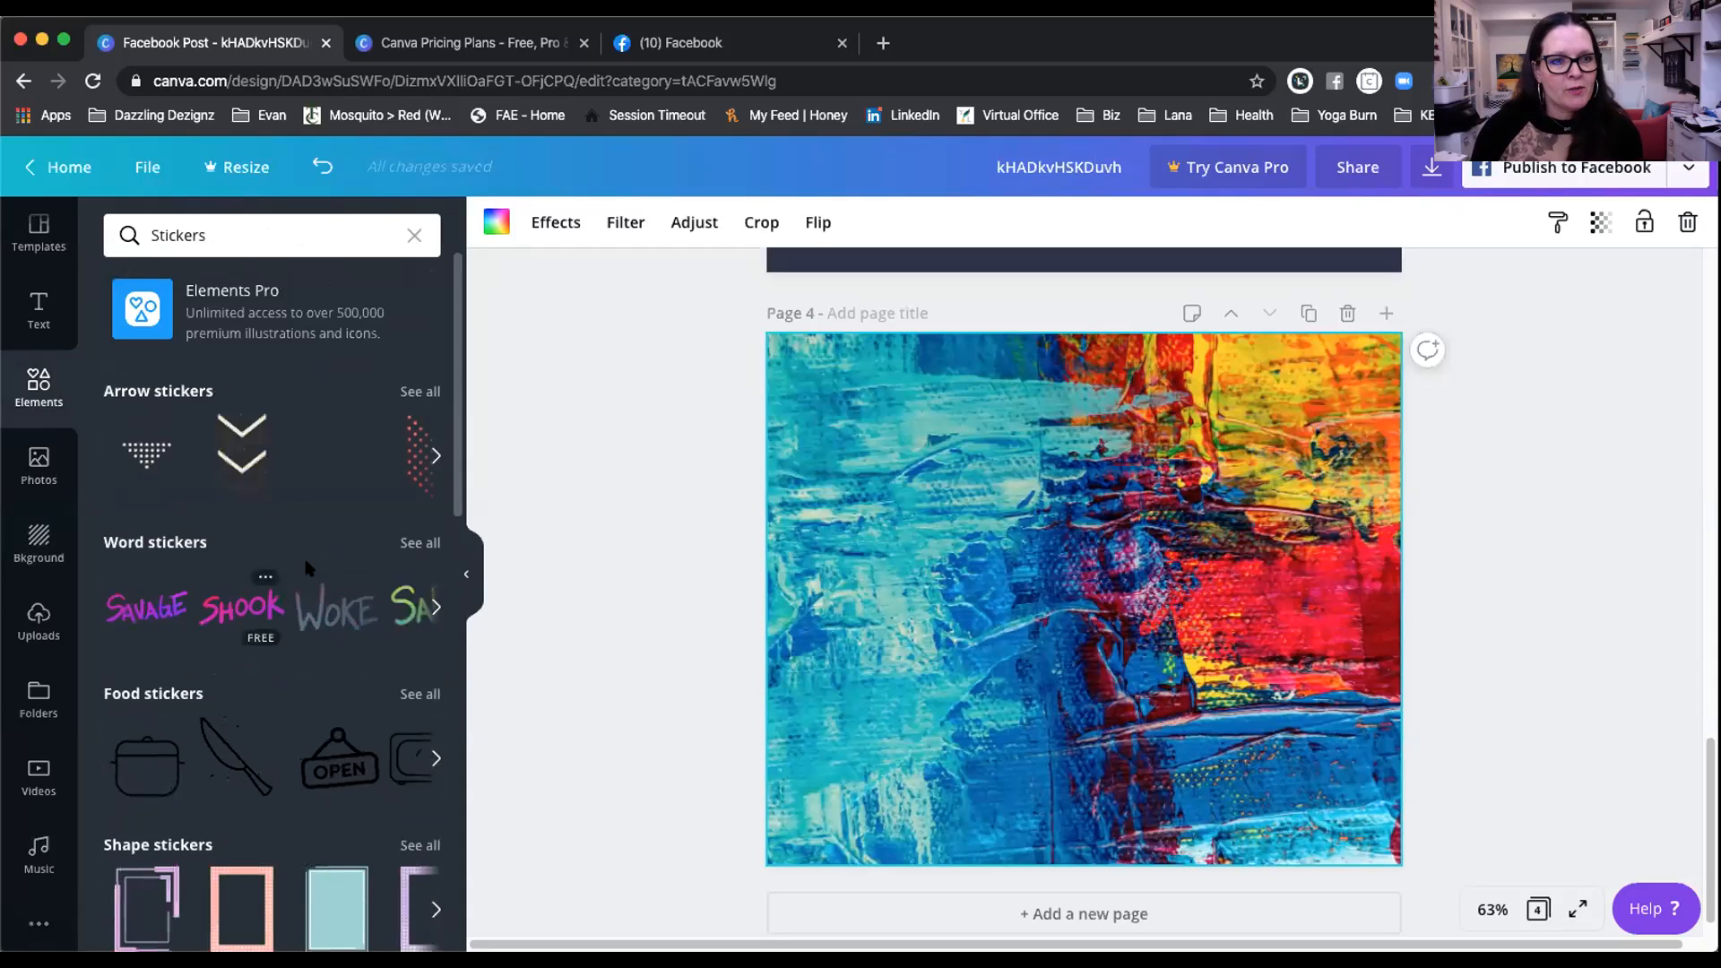
scroll(285, 683, down, 3)
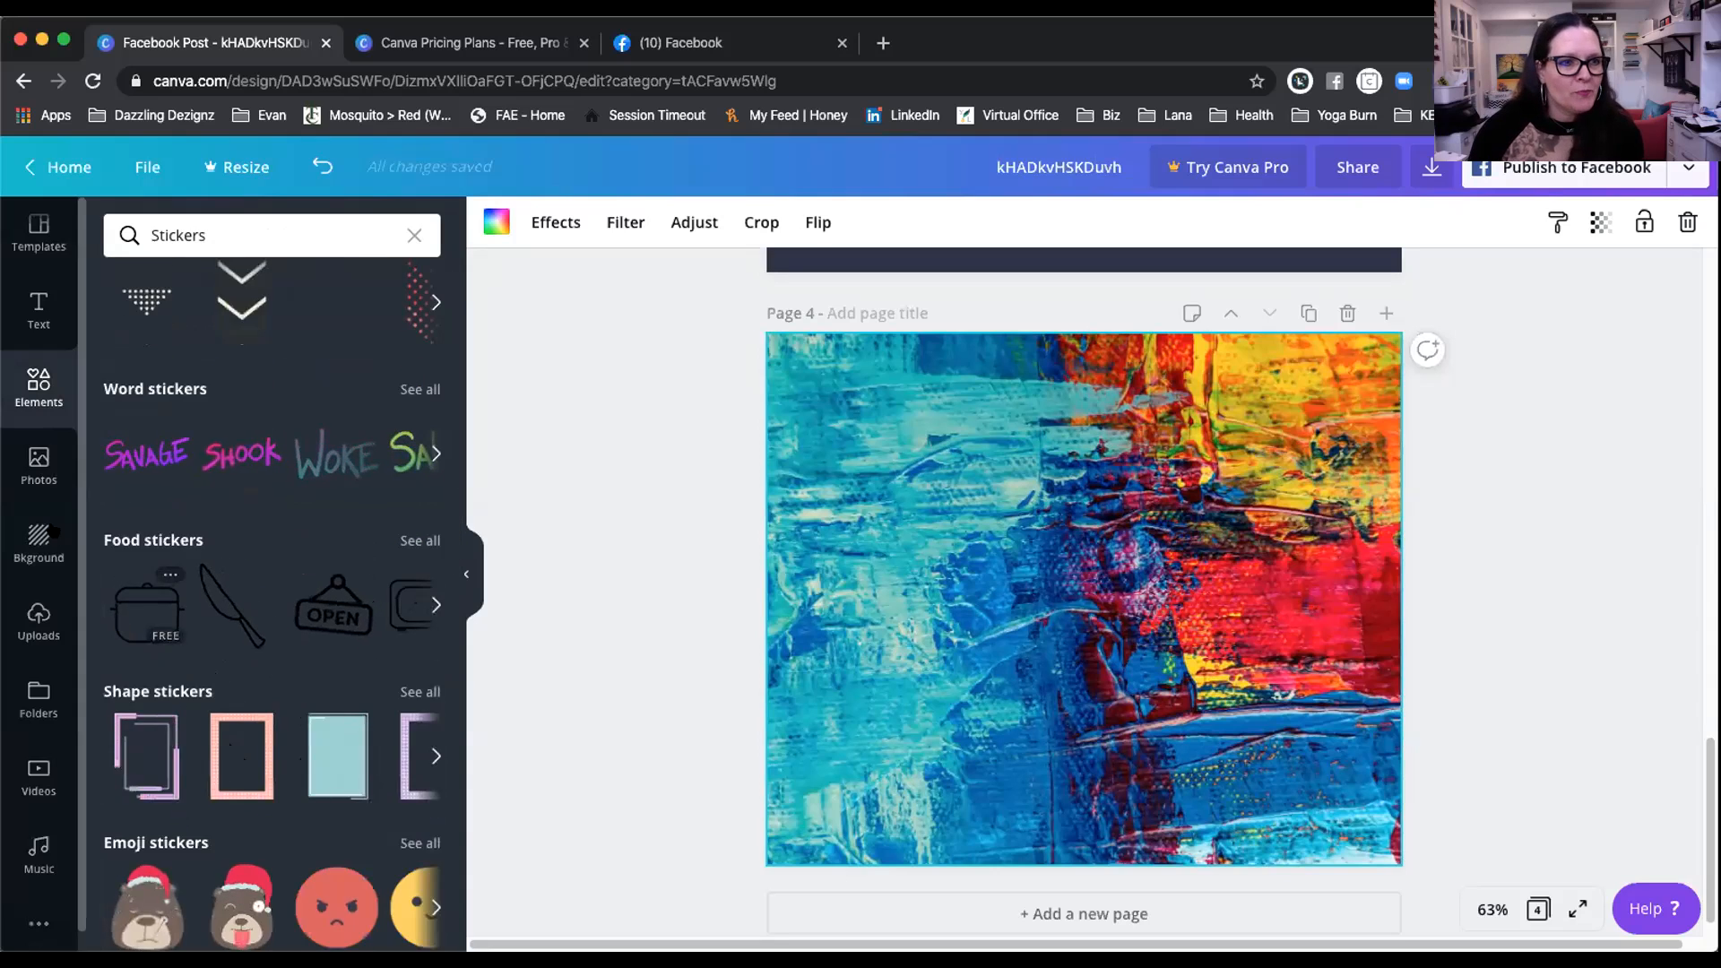
click(412, 233)
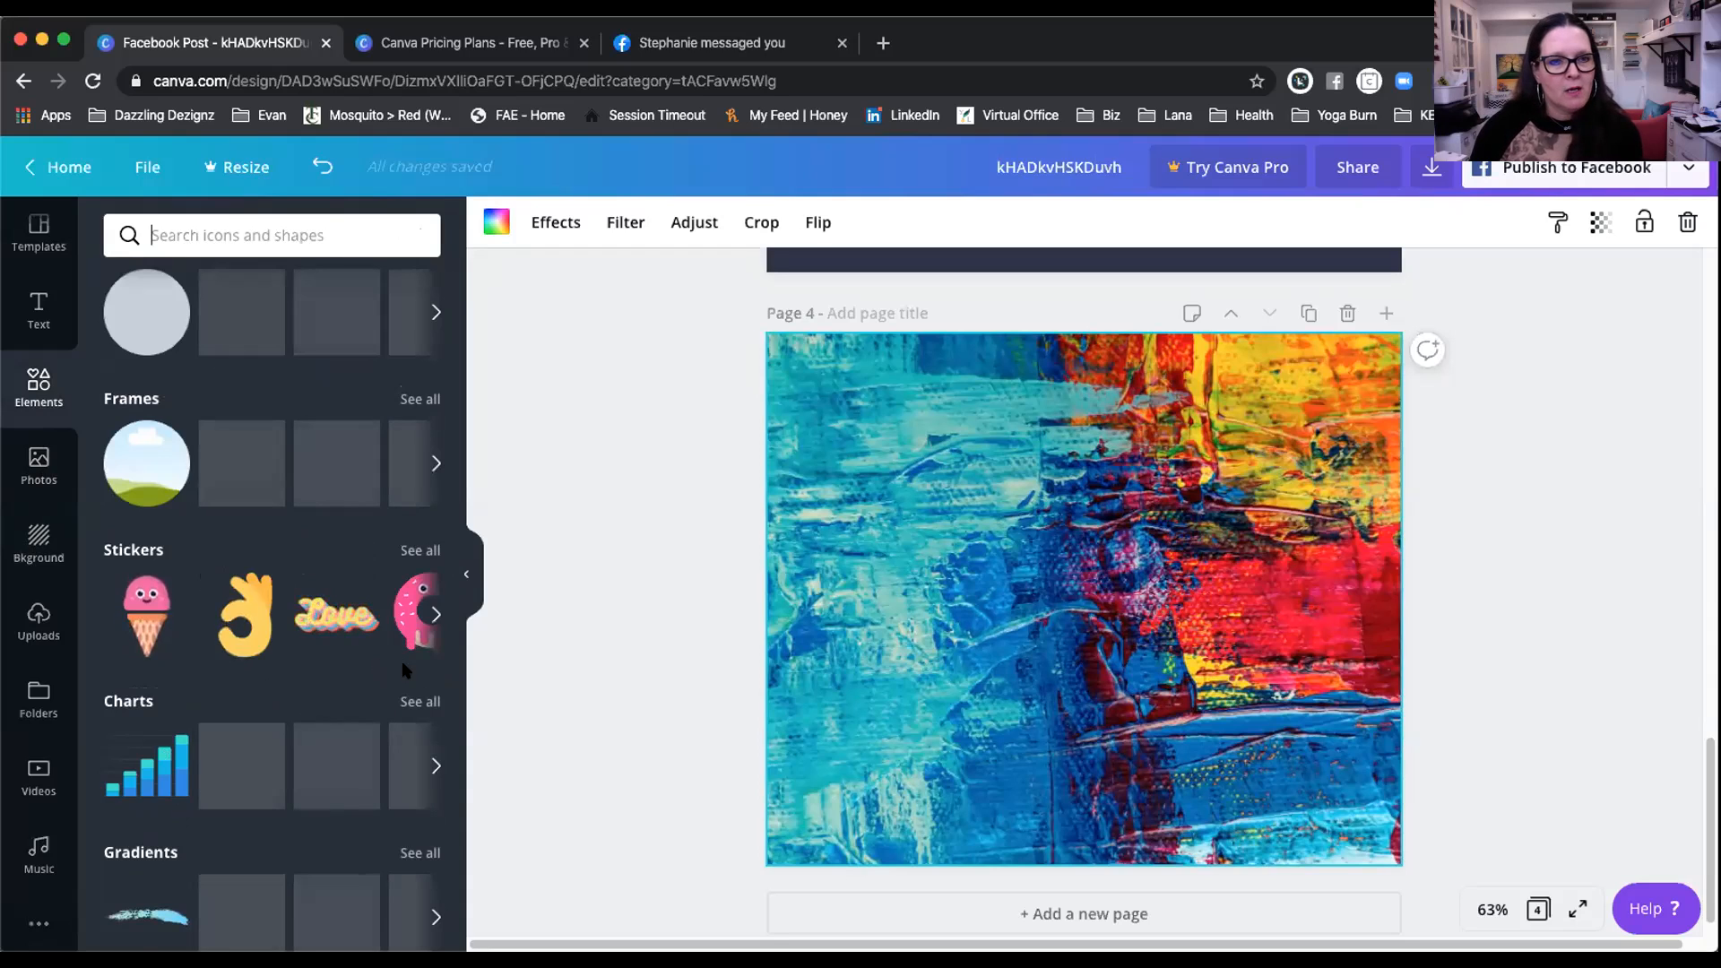
scroll(399, 649, down, 5)
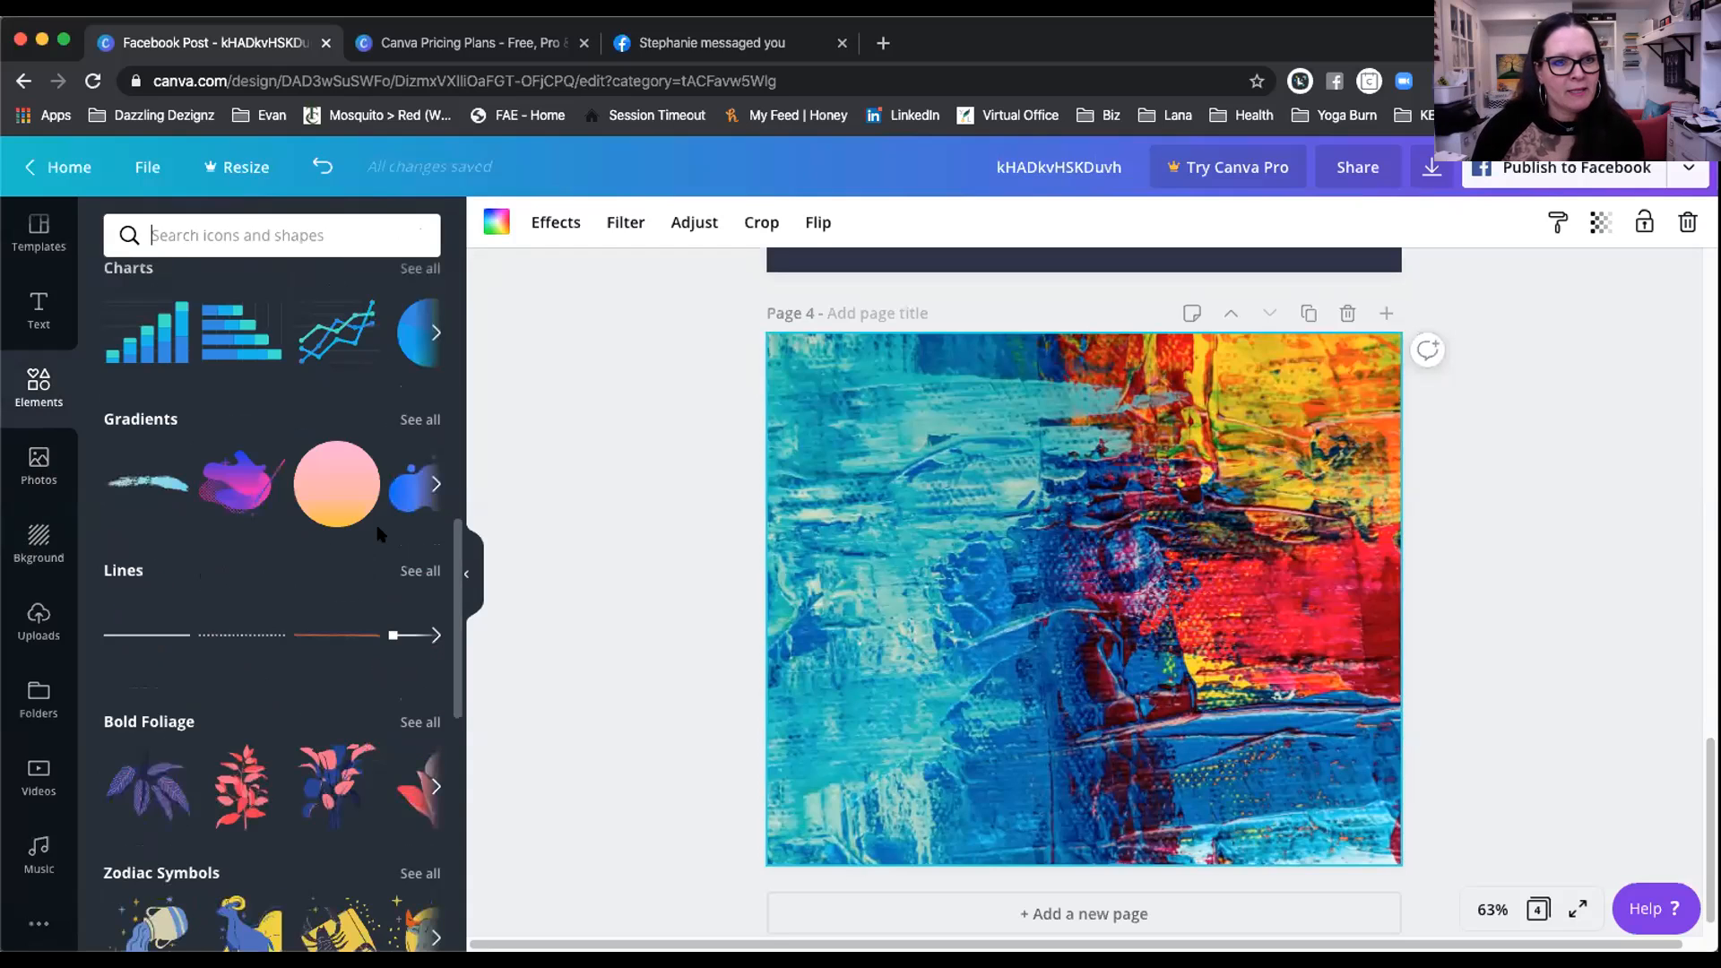
scroll(455, 562, down, 1)
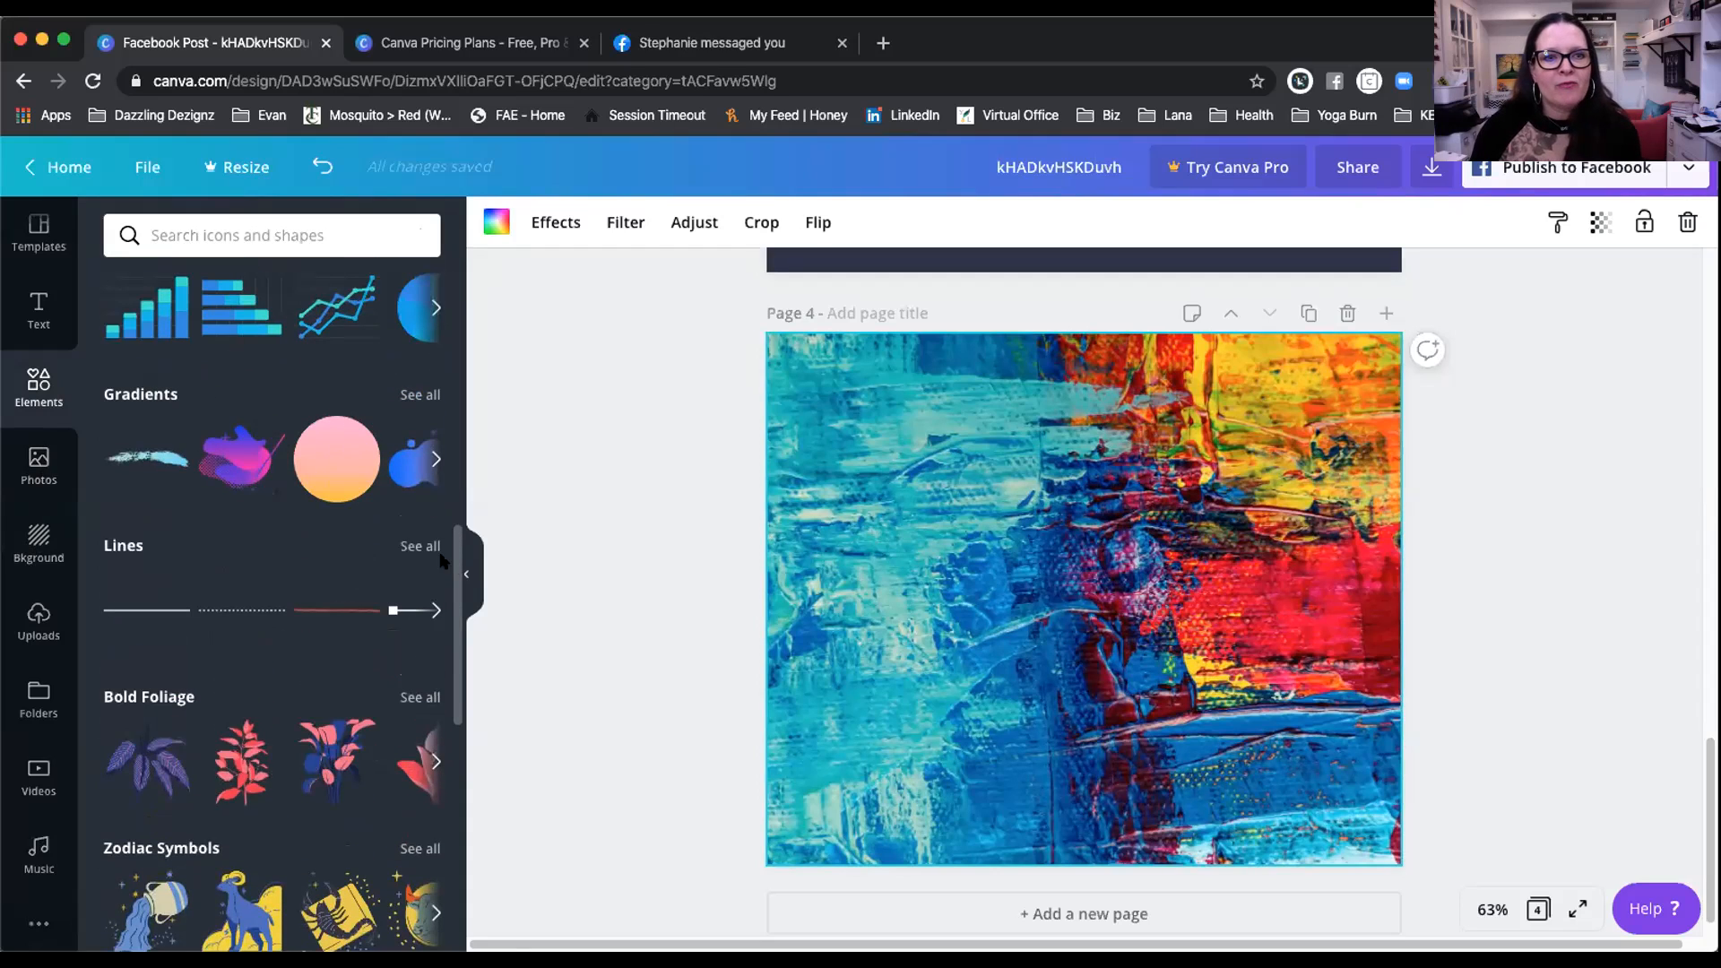
scroll(442, 560, down, 1)
scroll(412, 467, up, 2)
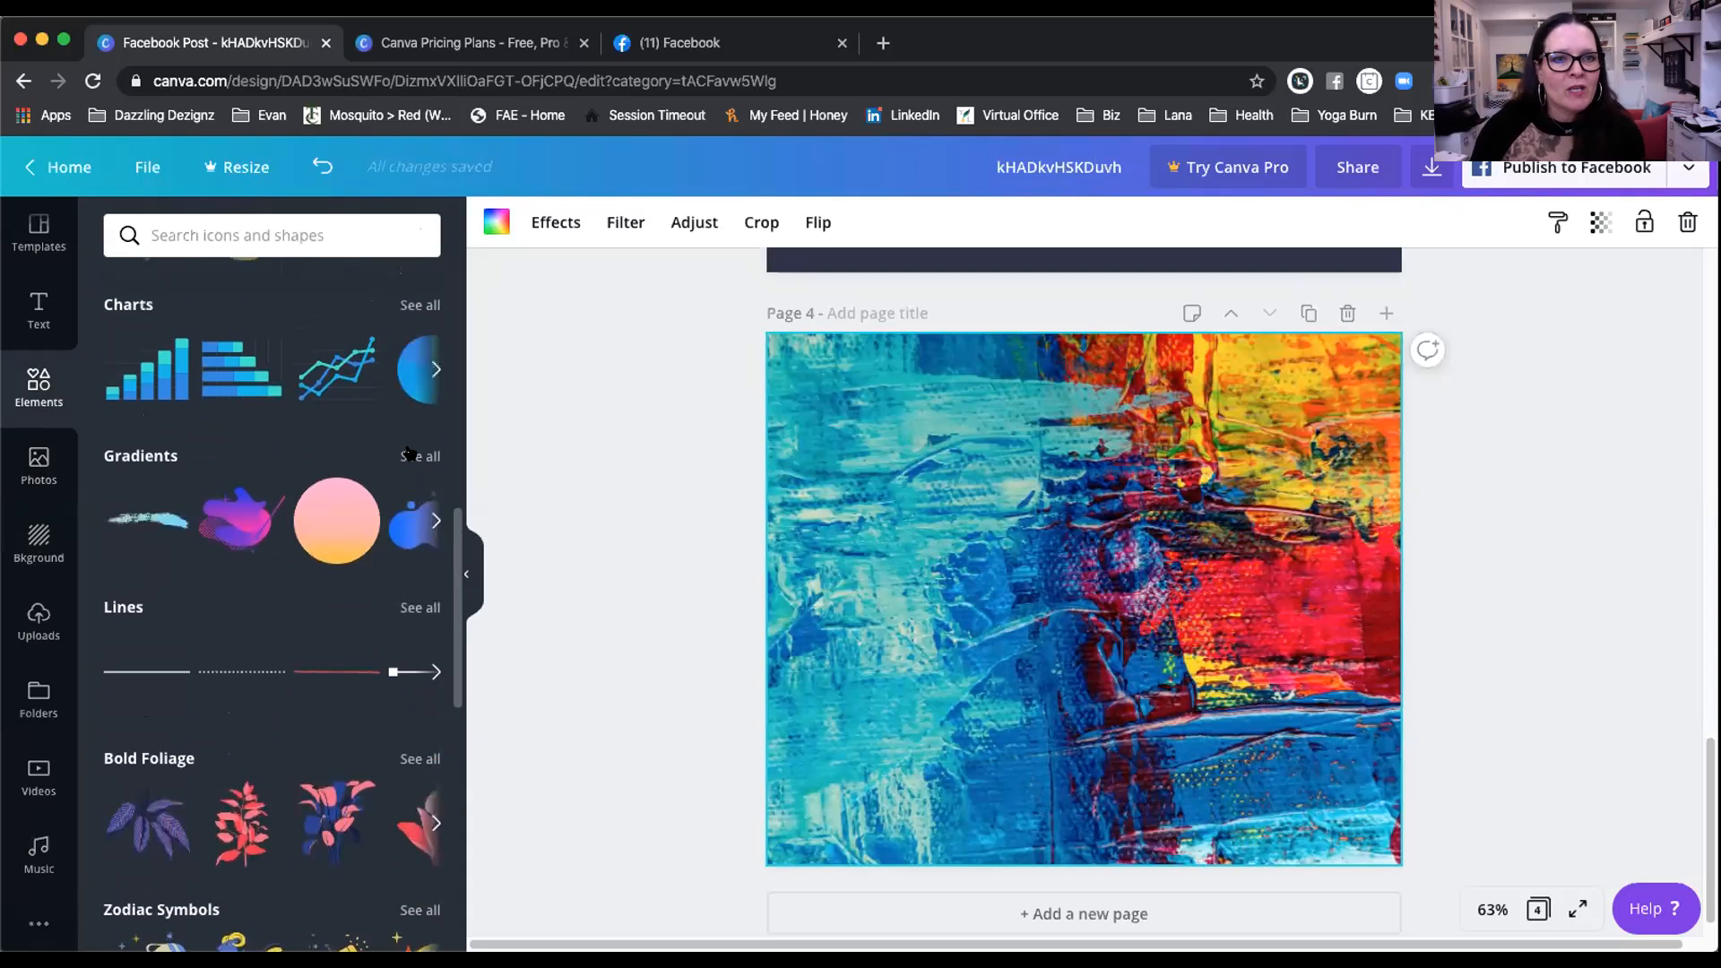
click(409, 456)
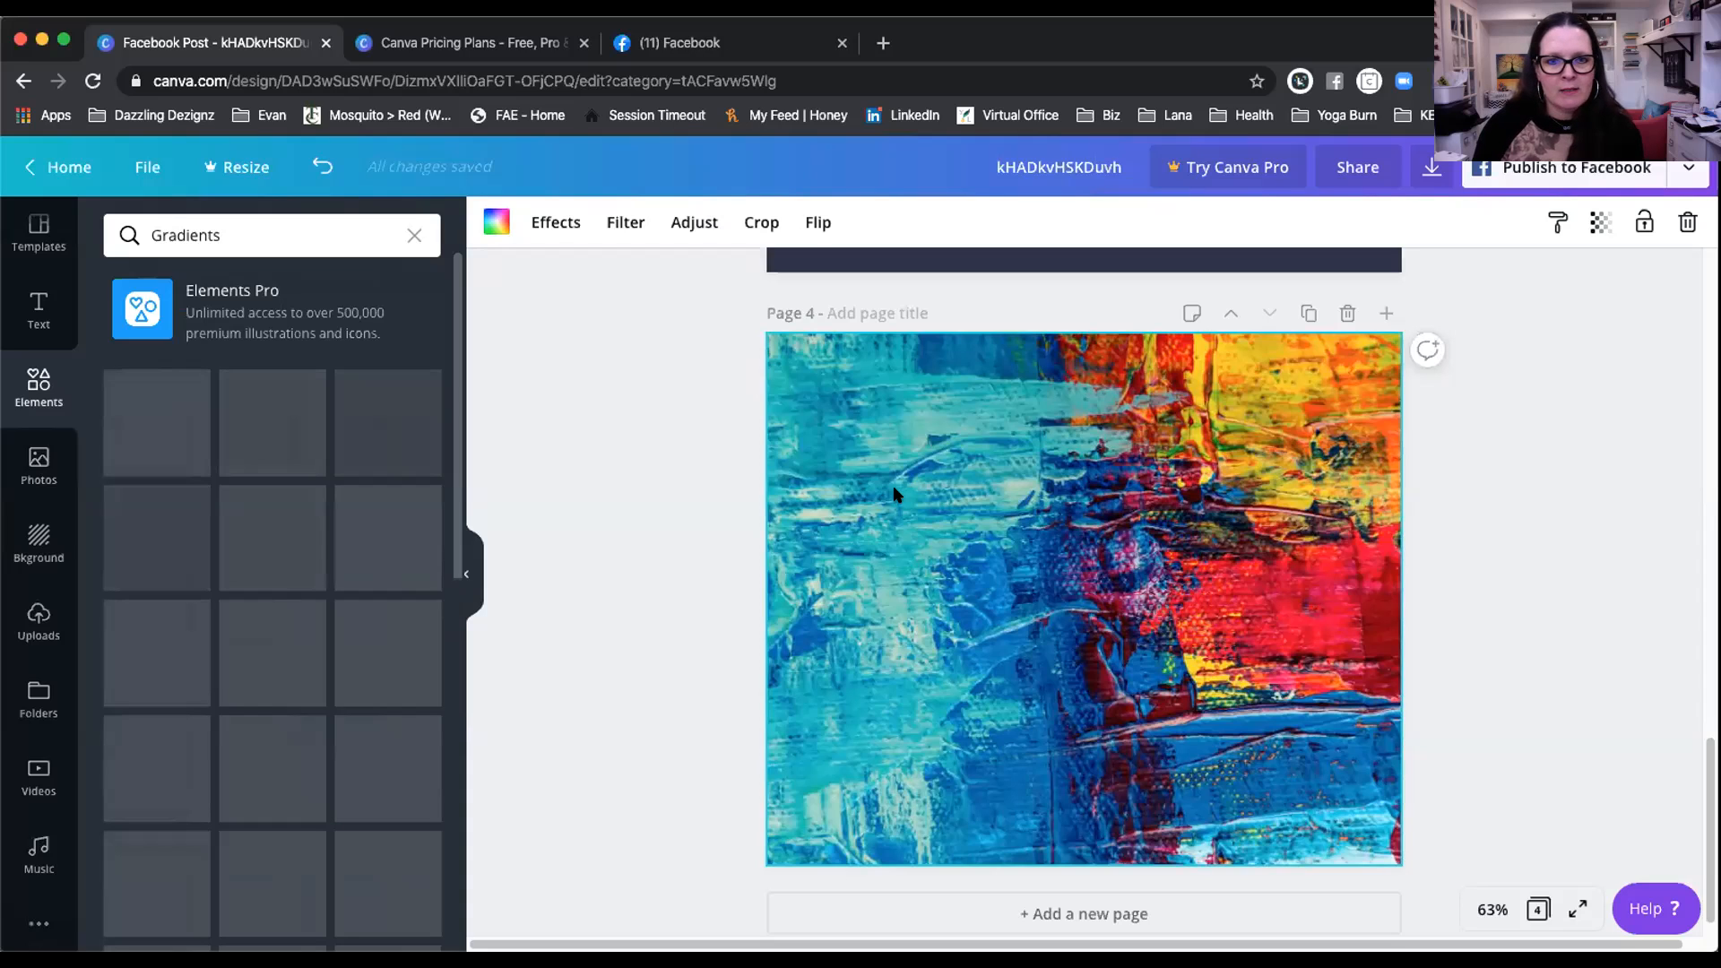
Step: Remove the painted background and recolour the gradient's teal to peach and purple to orange
key(Delete)
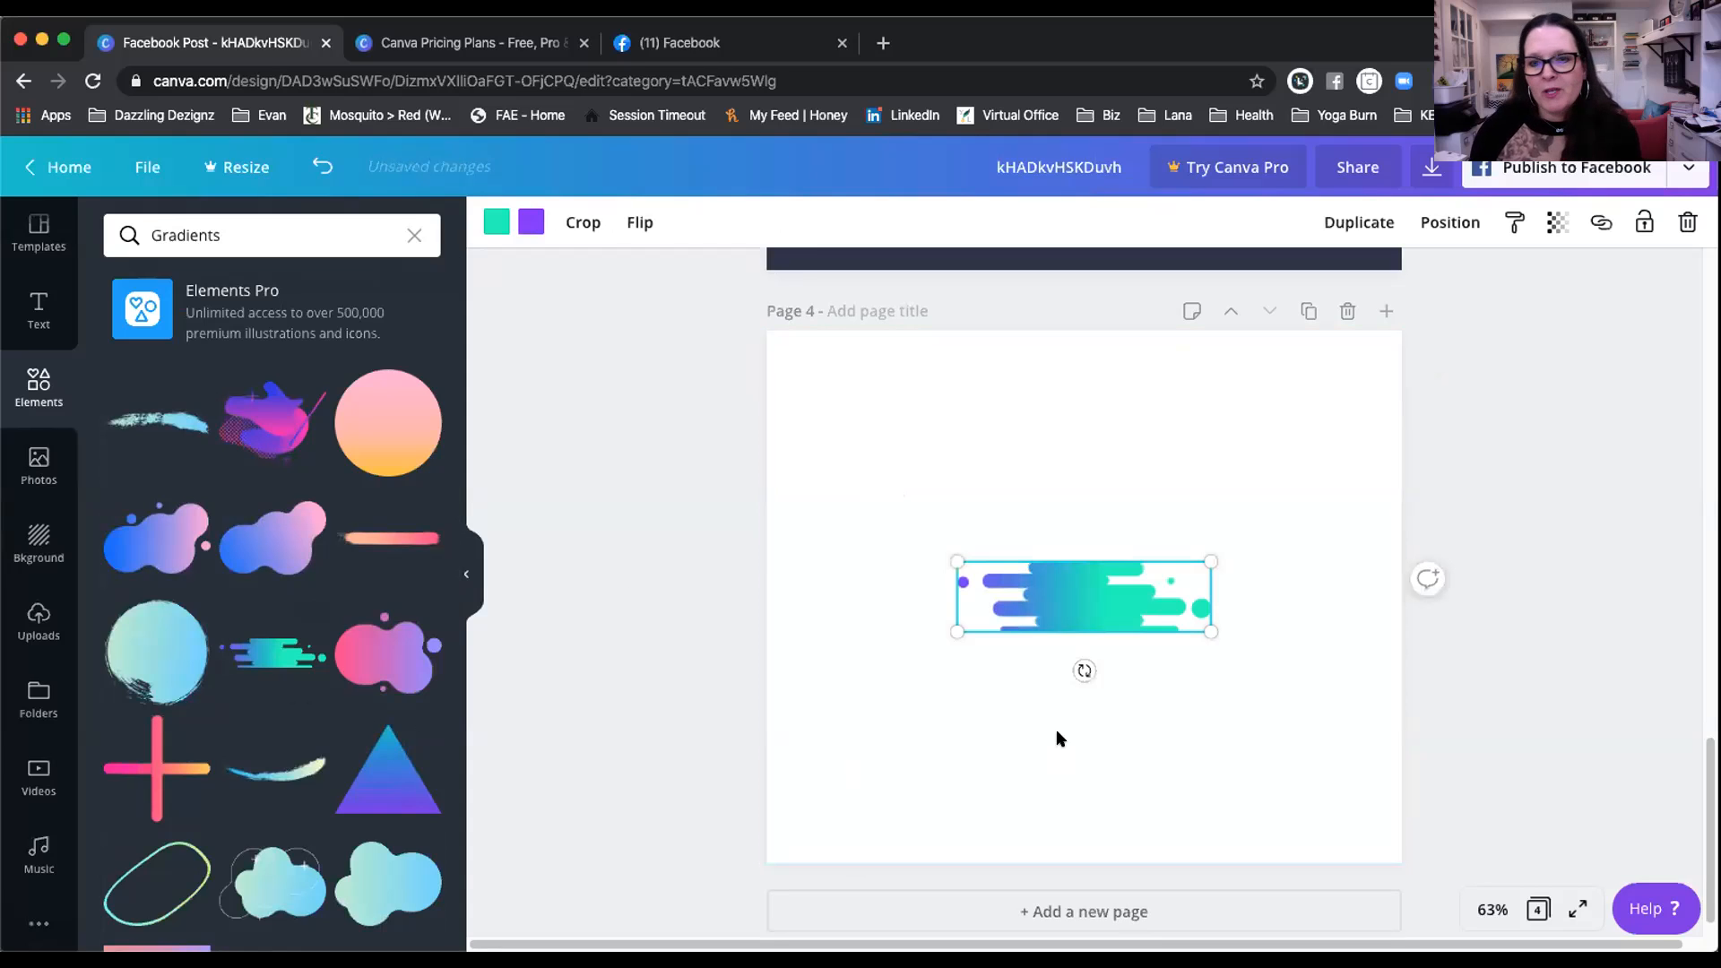
click(488, 222)
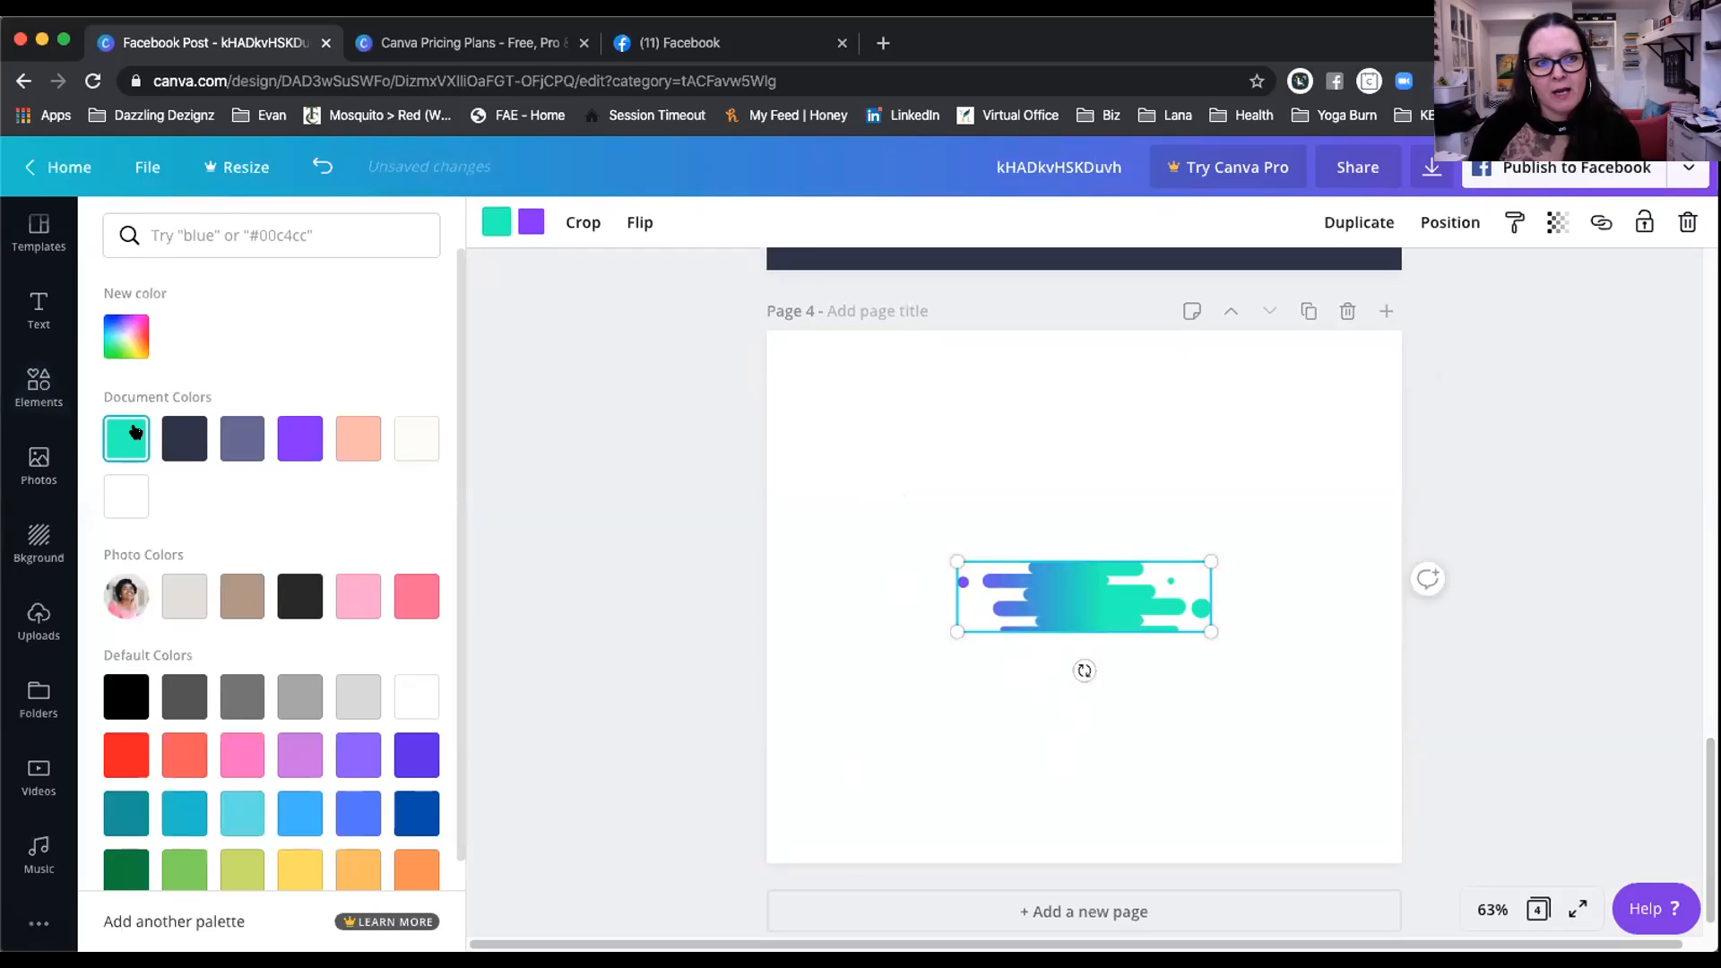
click(348, 435)
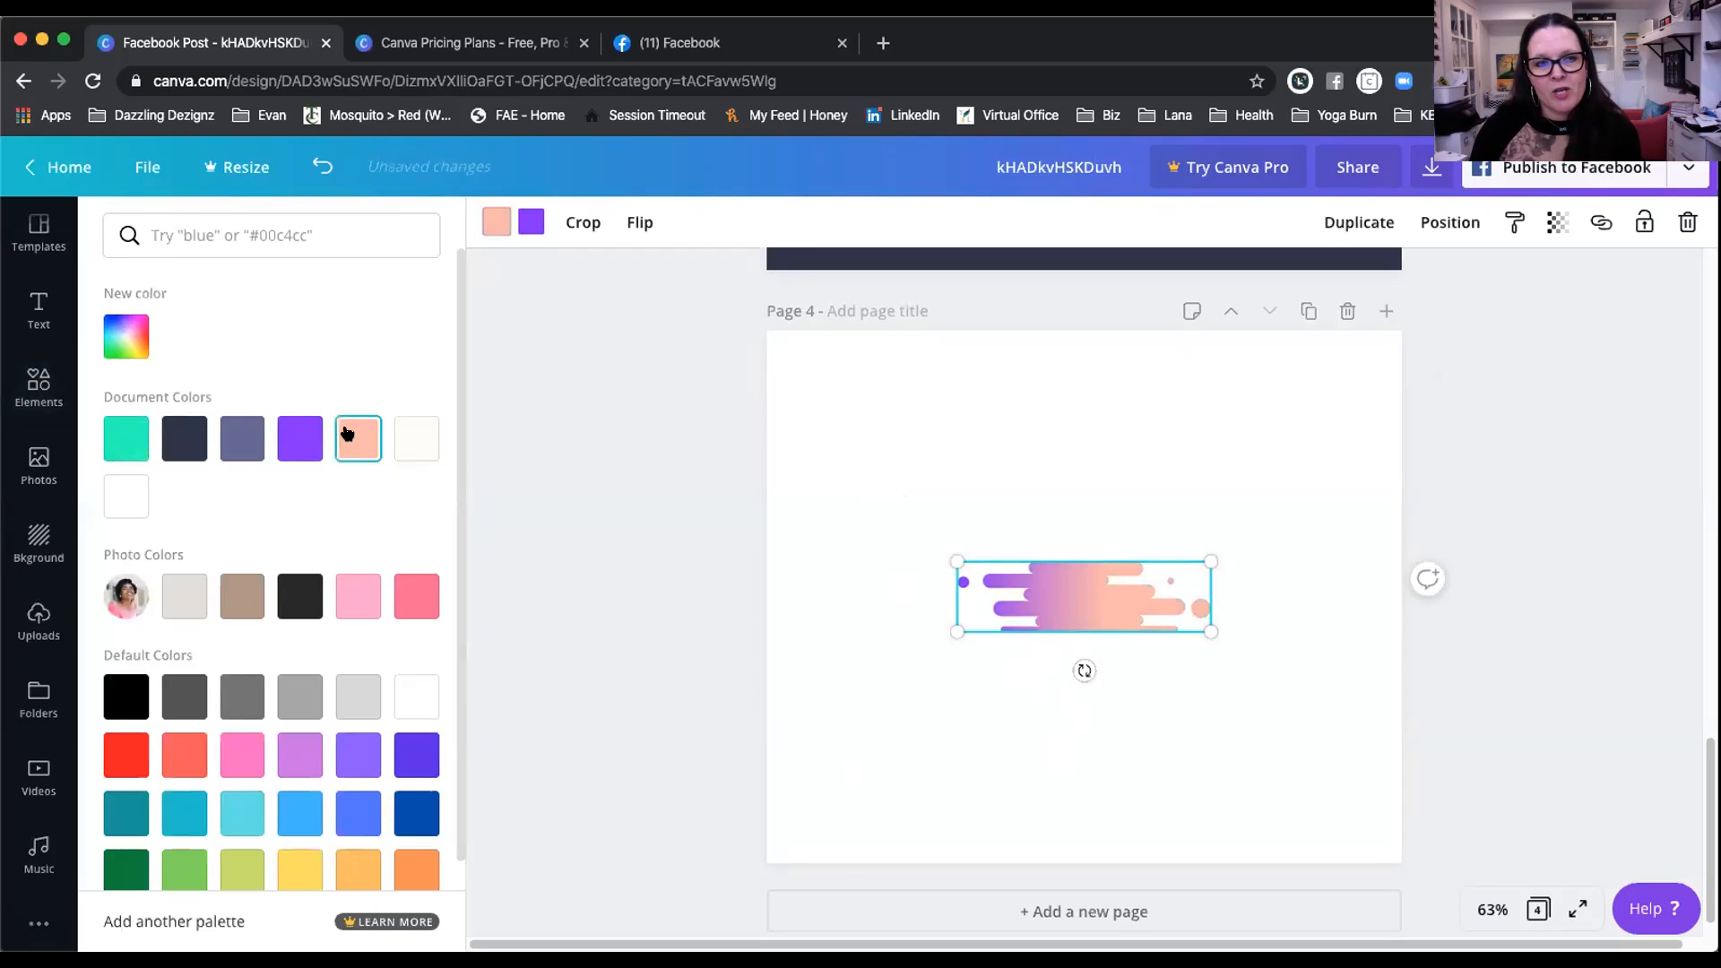
click(531, 222)
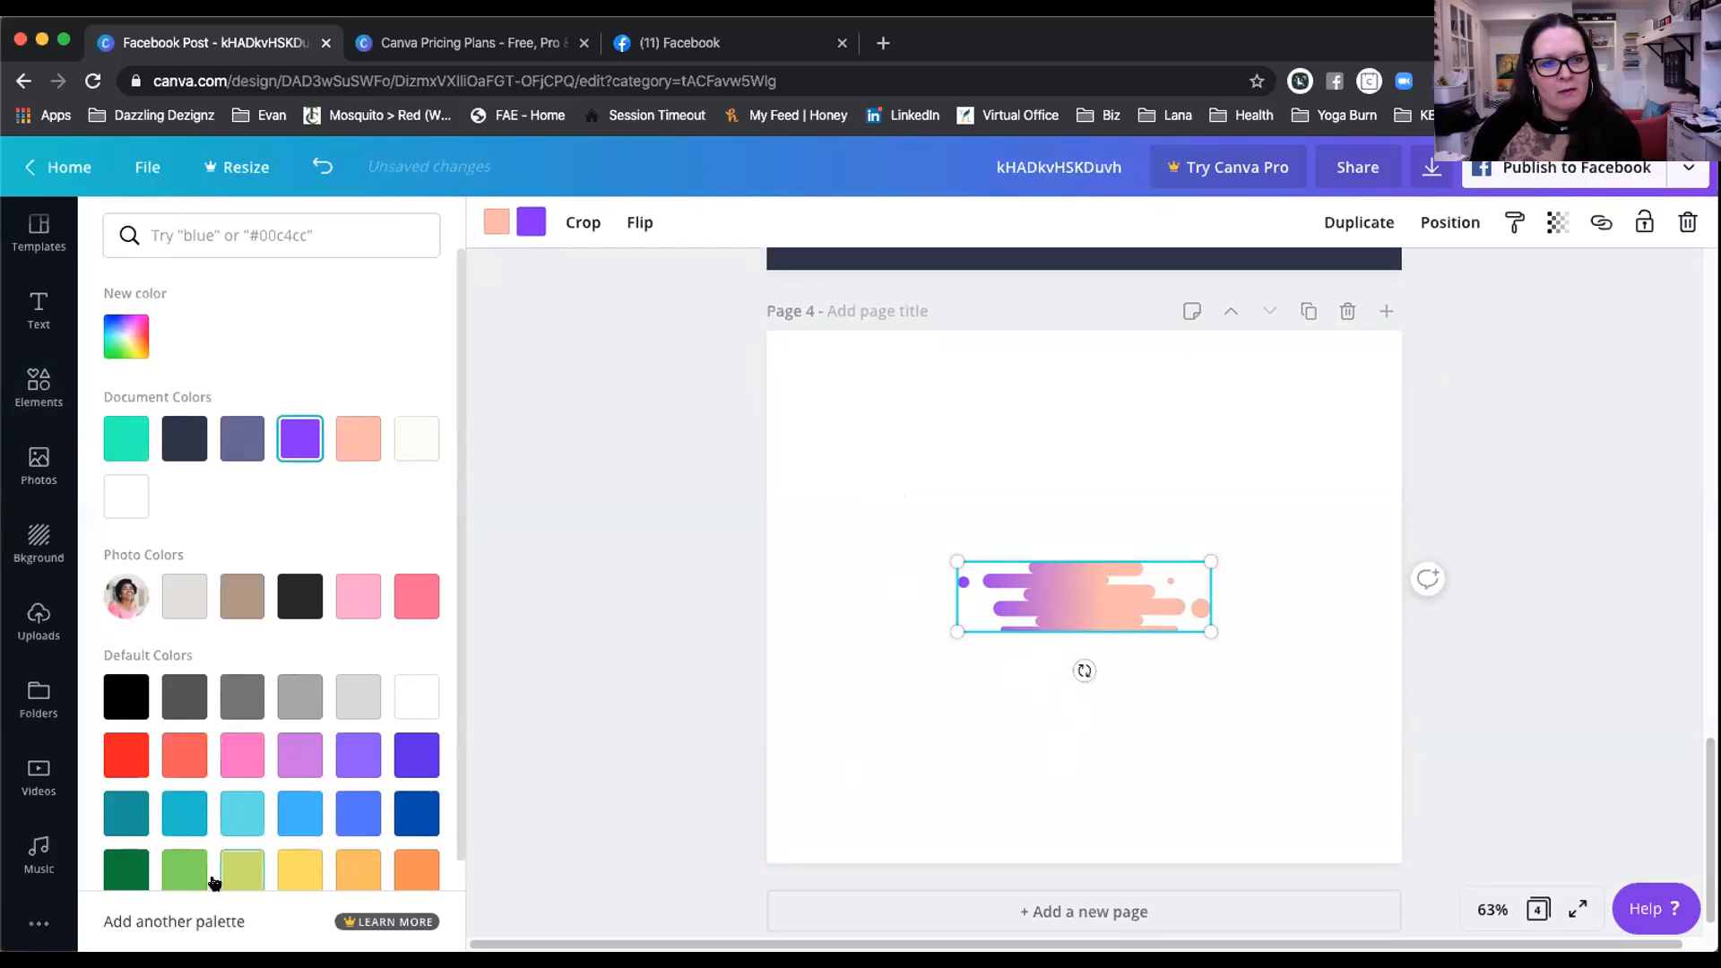
click(408, 874)
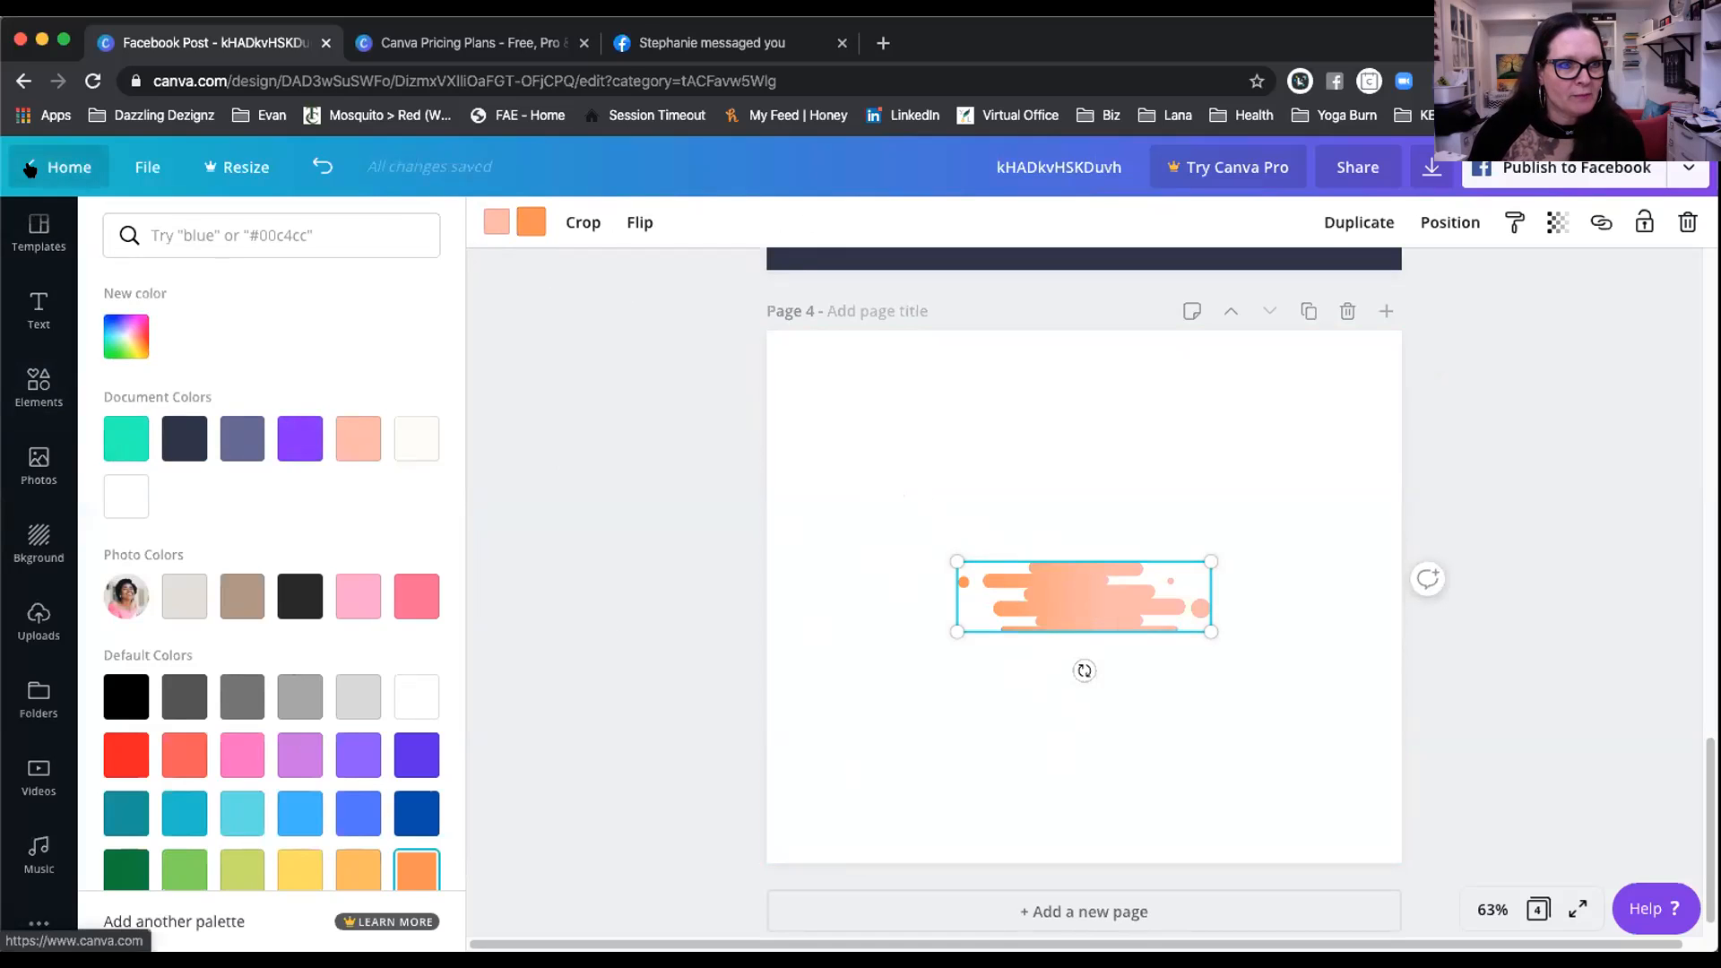
click(39, 394)
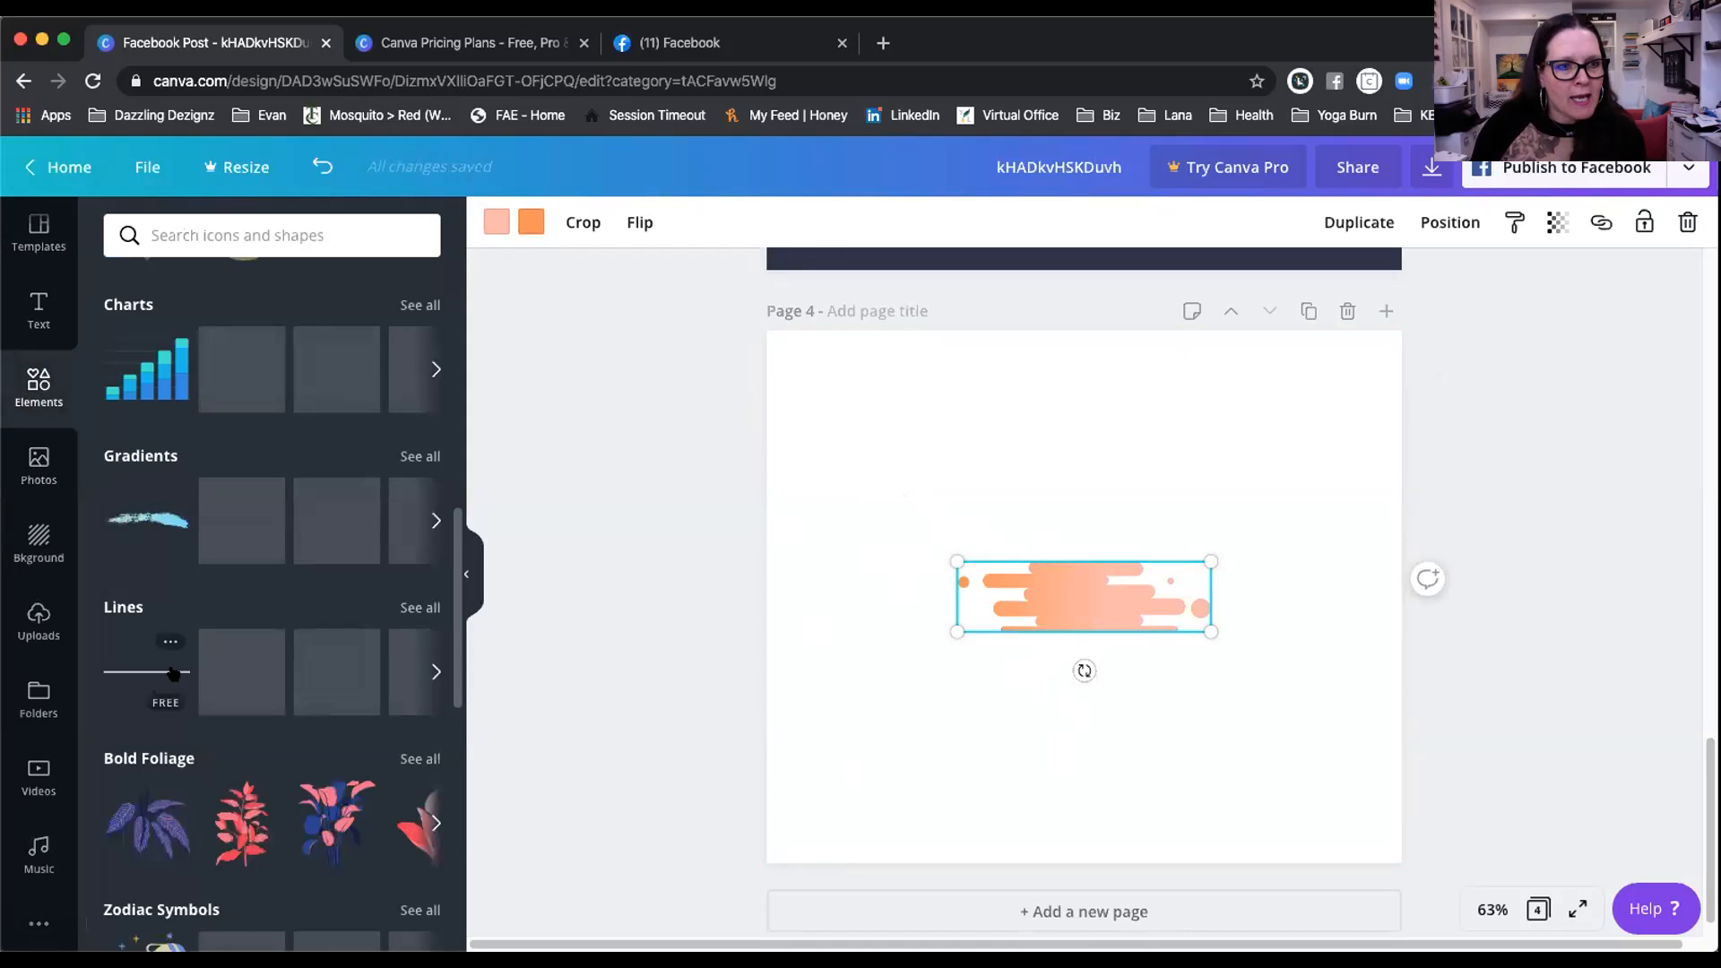
Step: Scroll down to the Organic Summer set and add its peach flower to page 4's upper left
scroll(273, 663, down, 2)
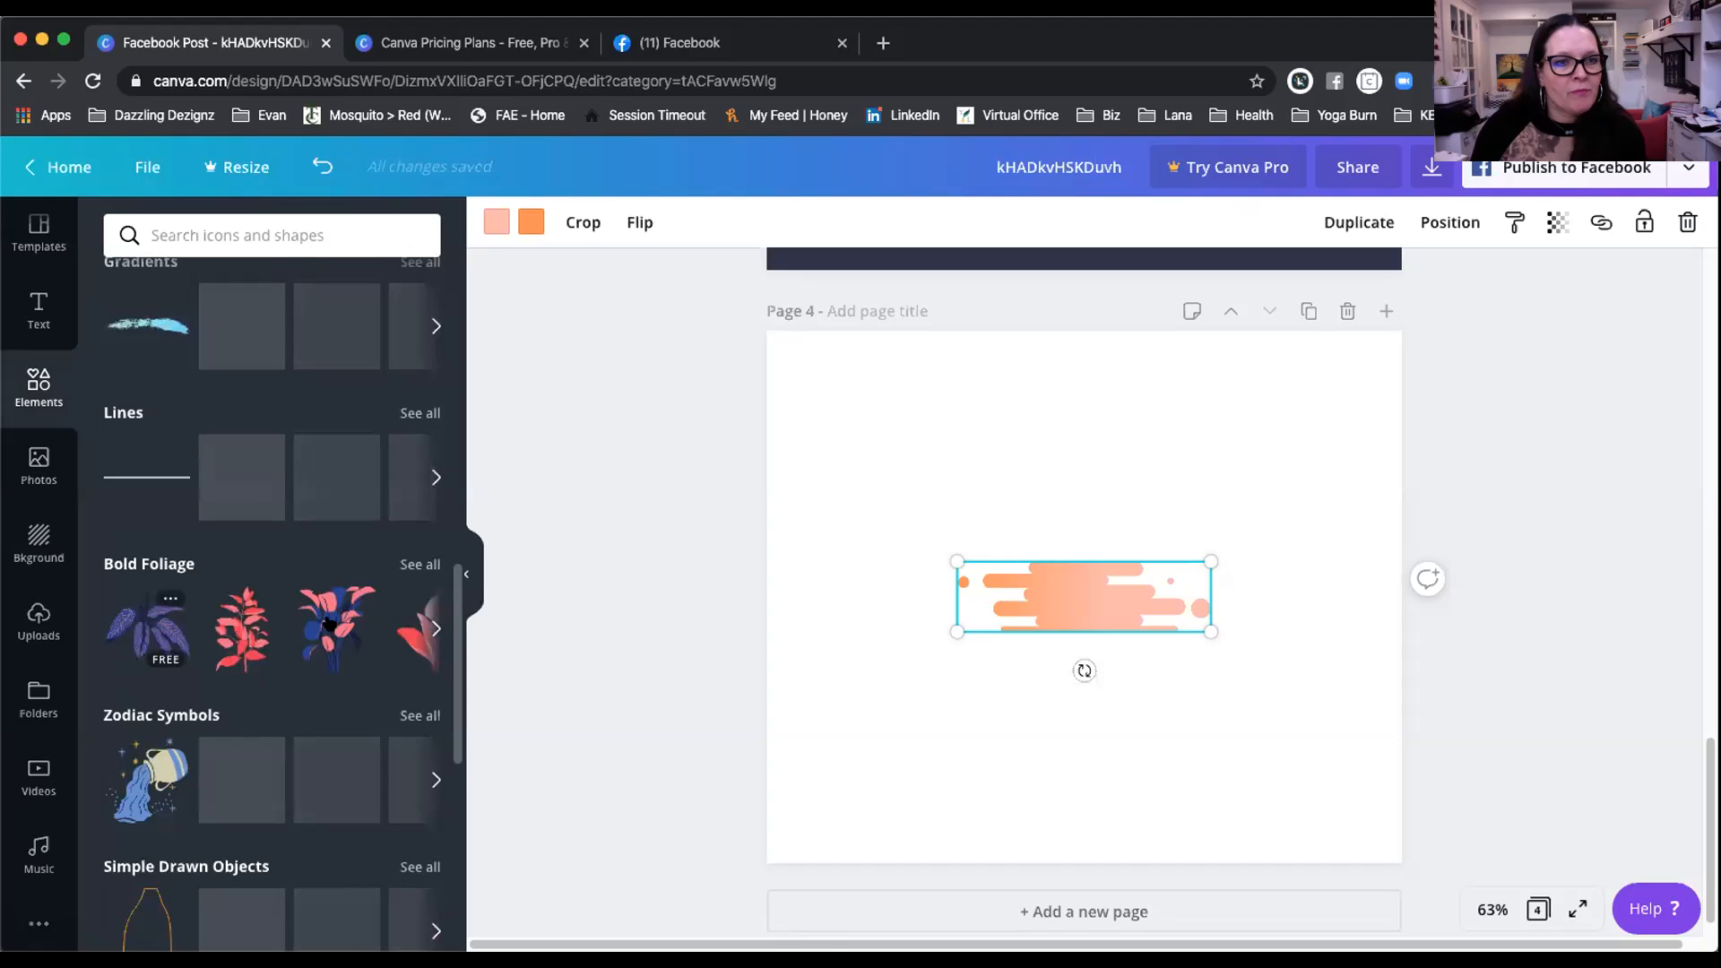
scroll(269, 583, down, 2)
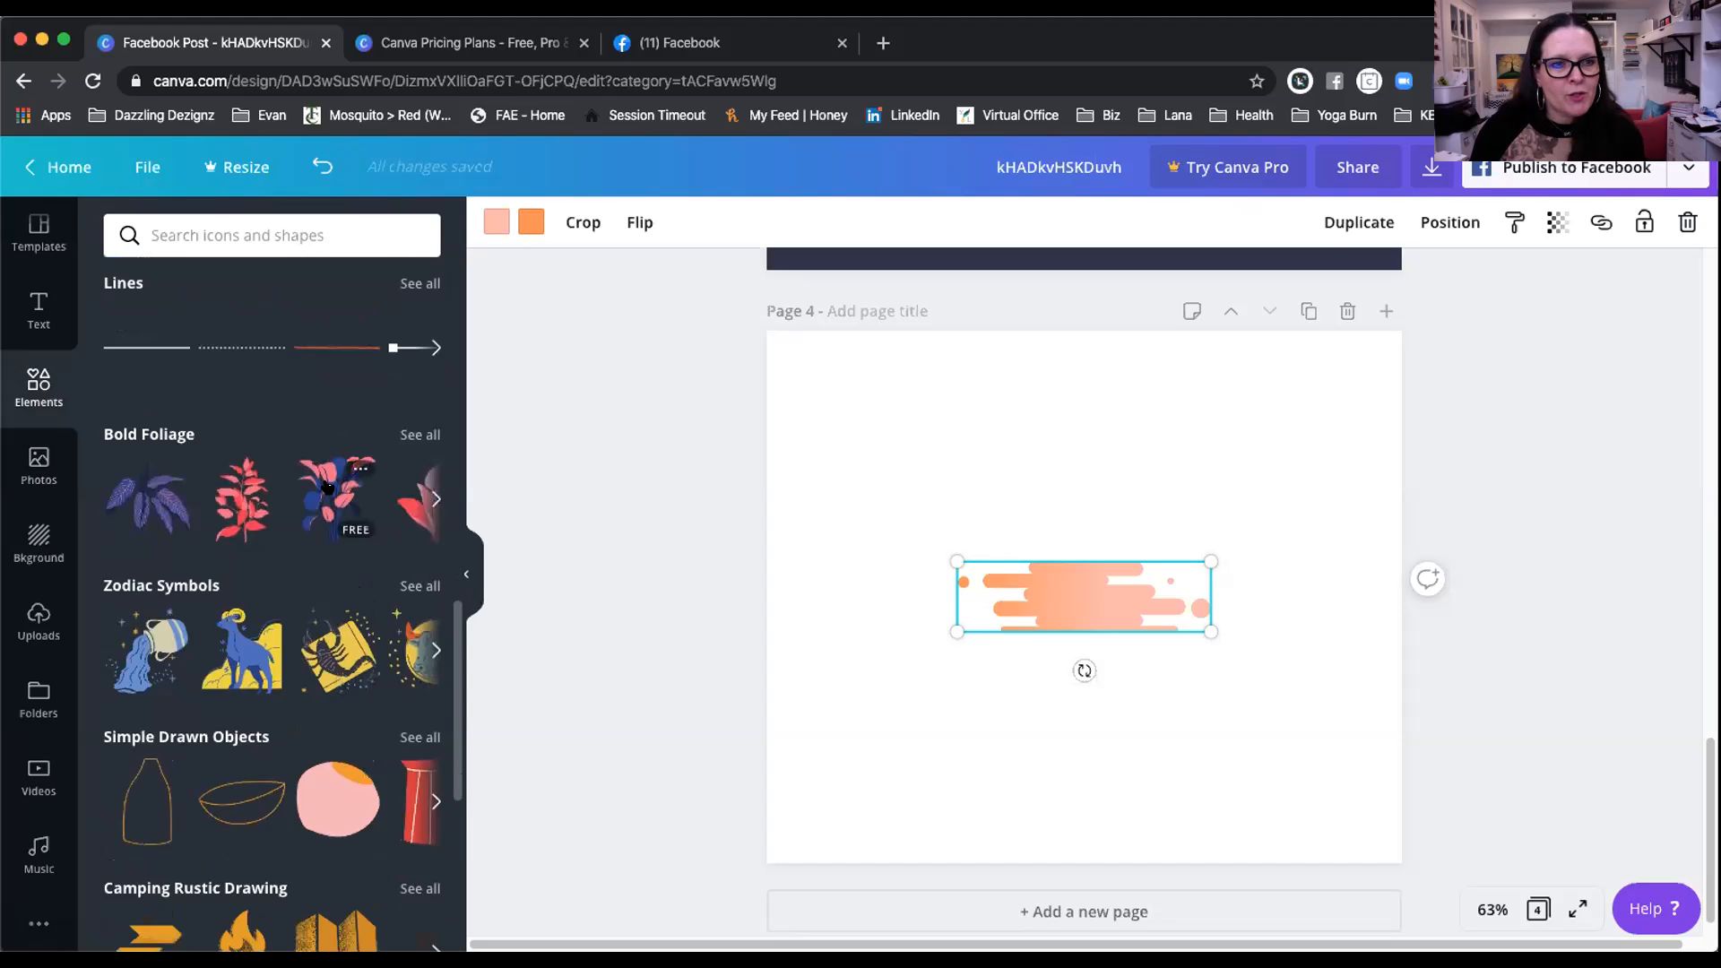
scroll(328, 490, down, 1)
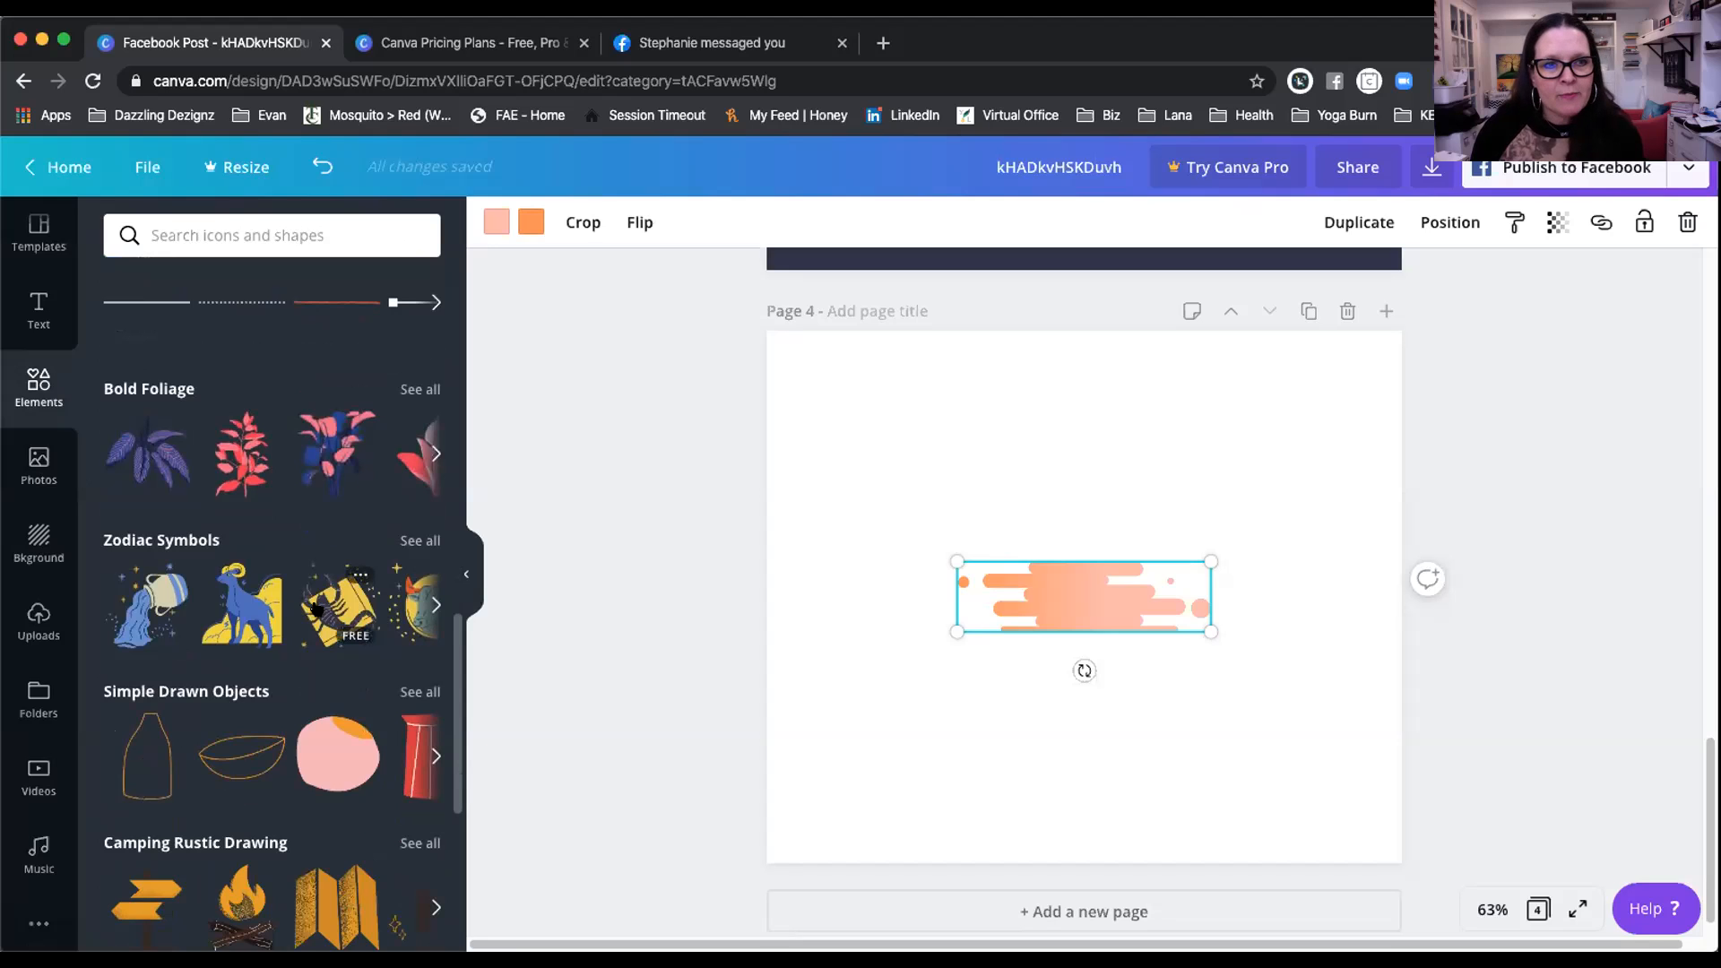
scroll(316, 608, down, 2)
scroll(318, 542, down, 3)
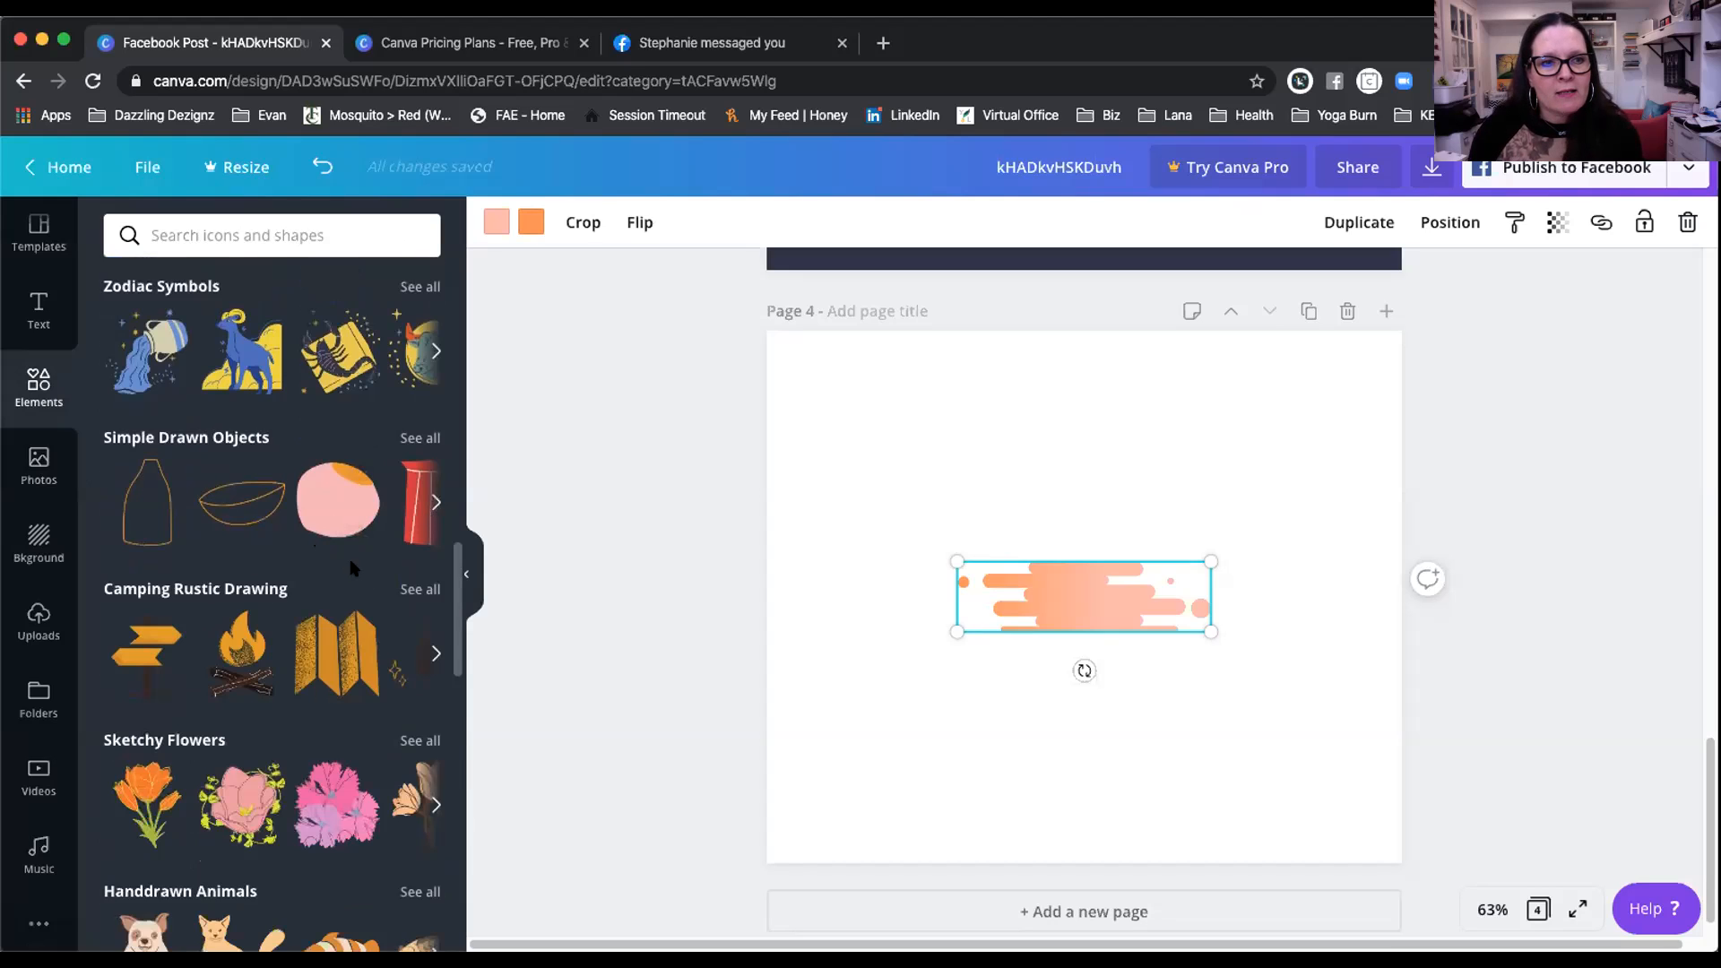
scroll(352, 566, down, 4)
scroll(336, 627, down, 3)
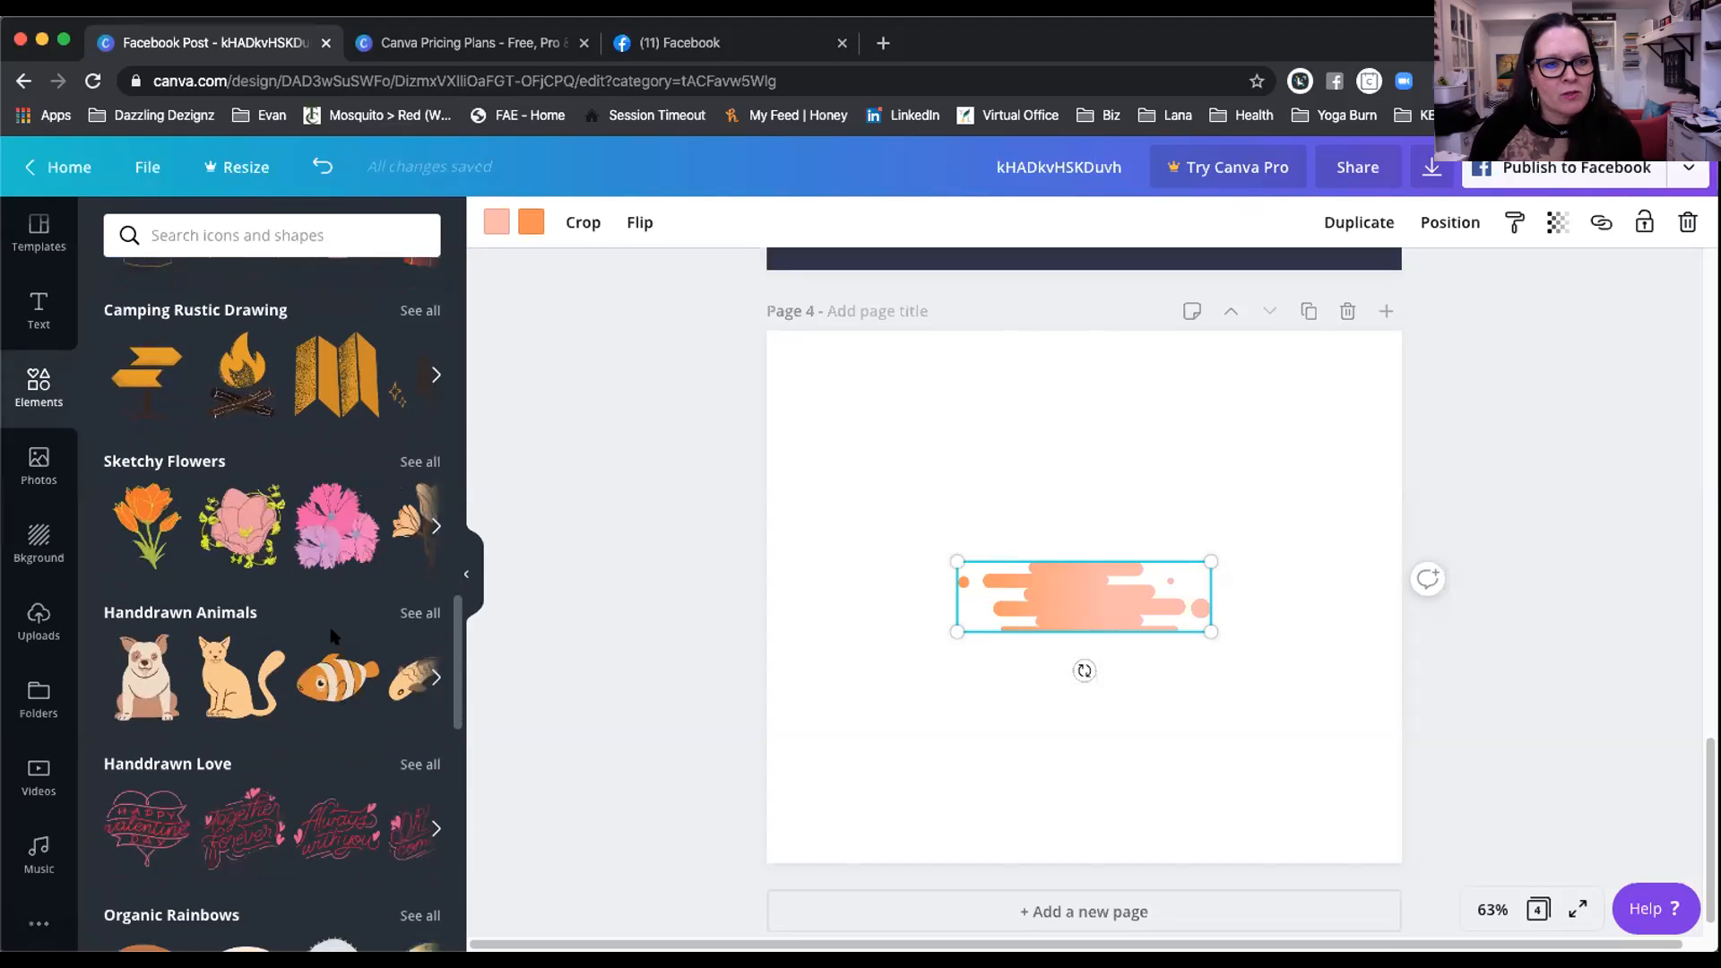
scroll(332, 636, down, 6)
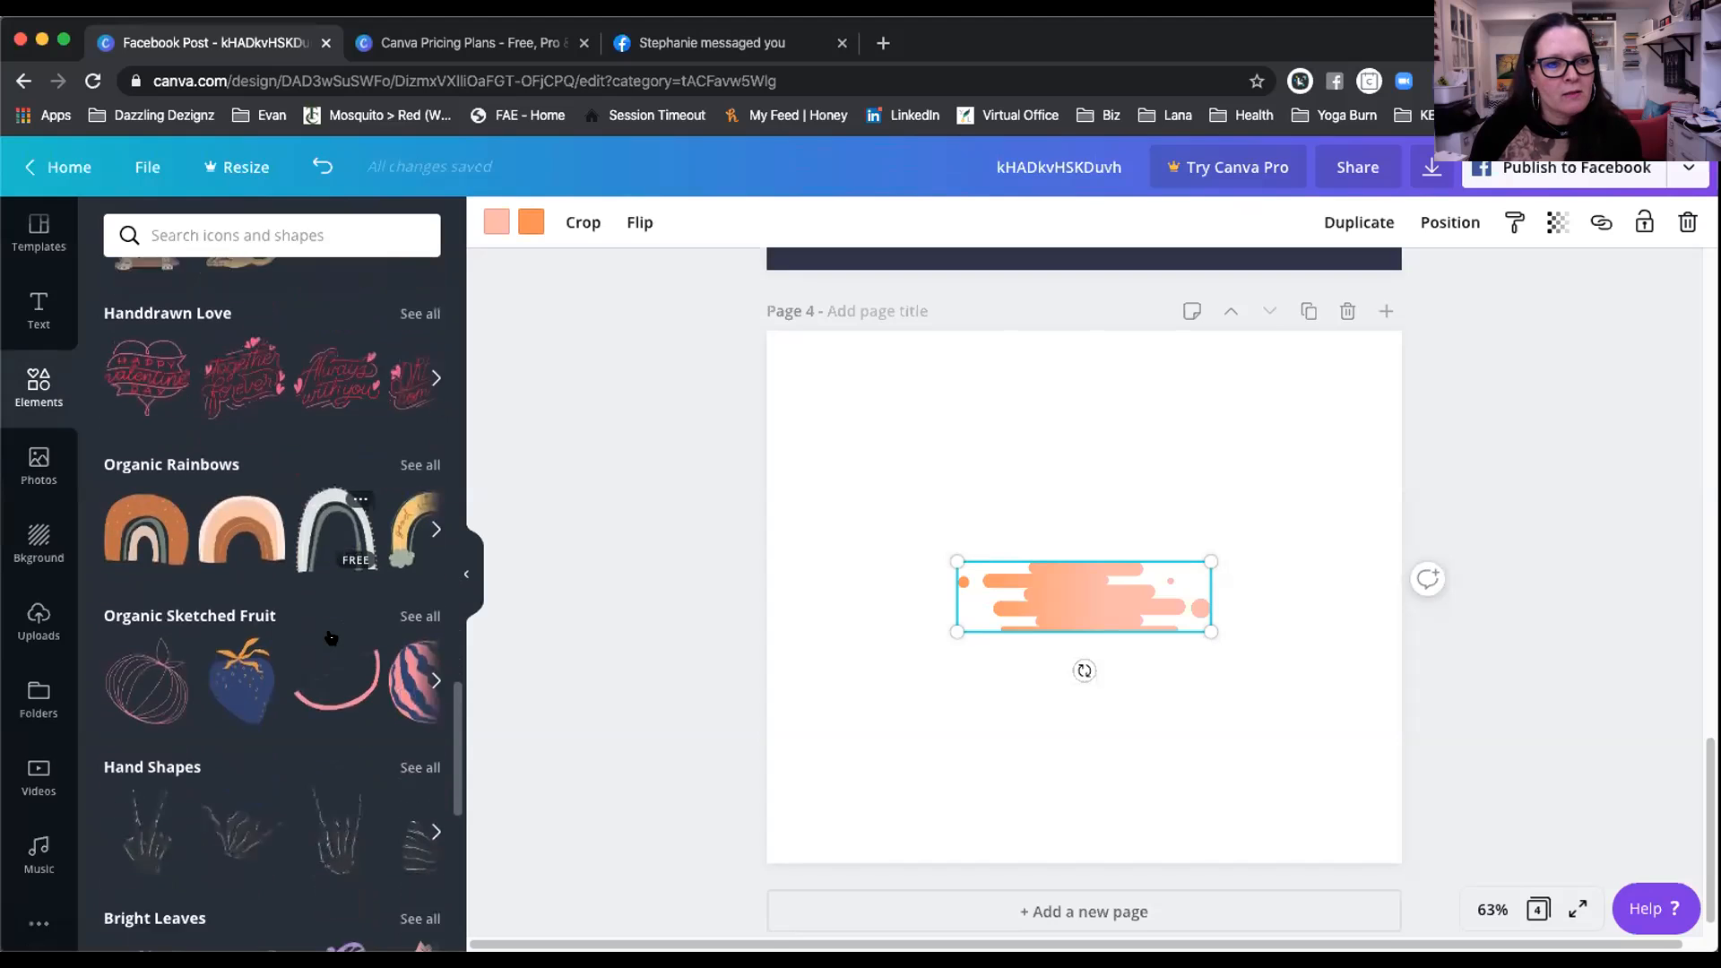
scroll(331, 637, down, 6)
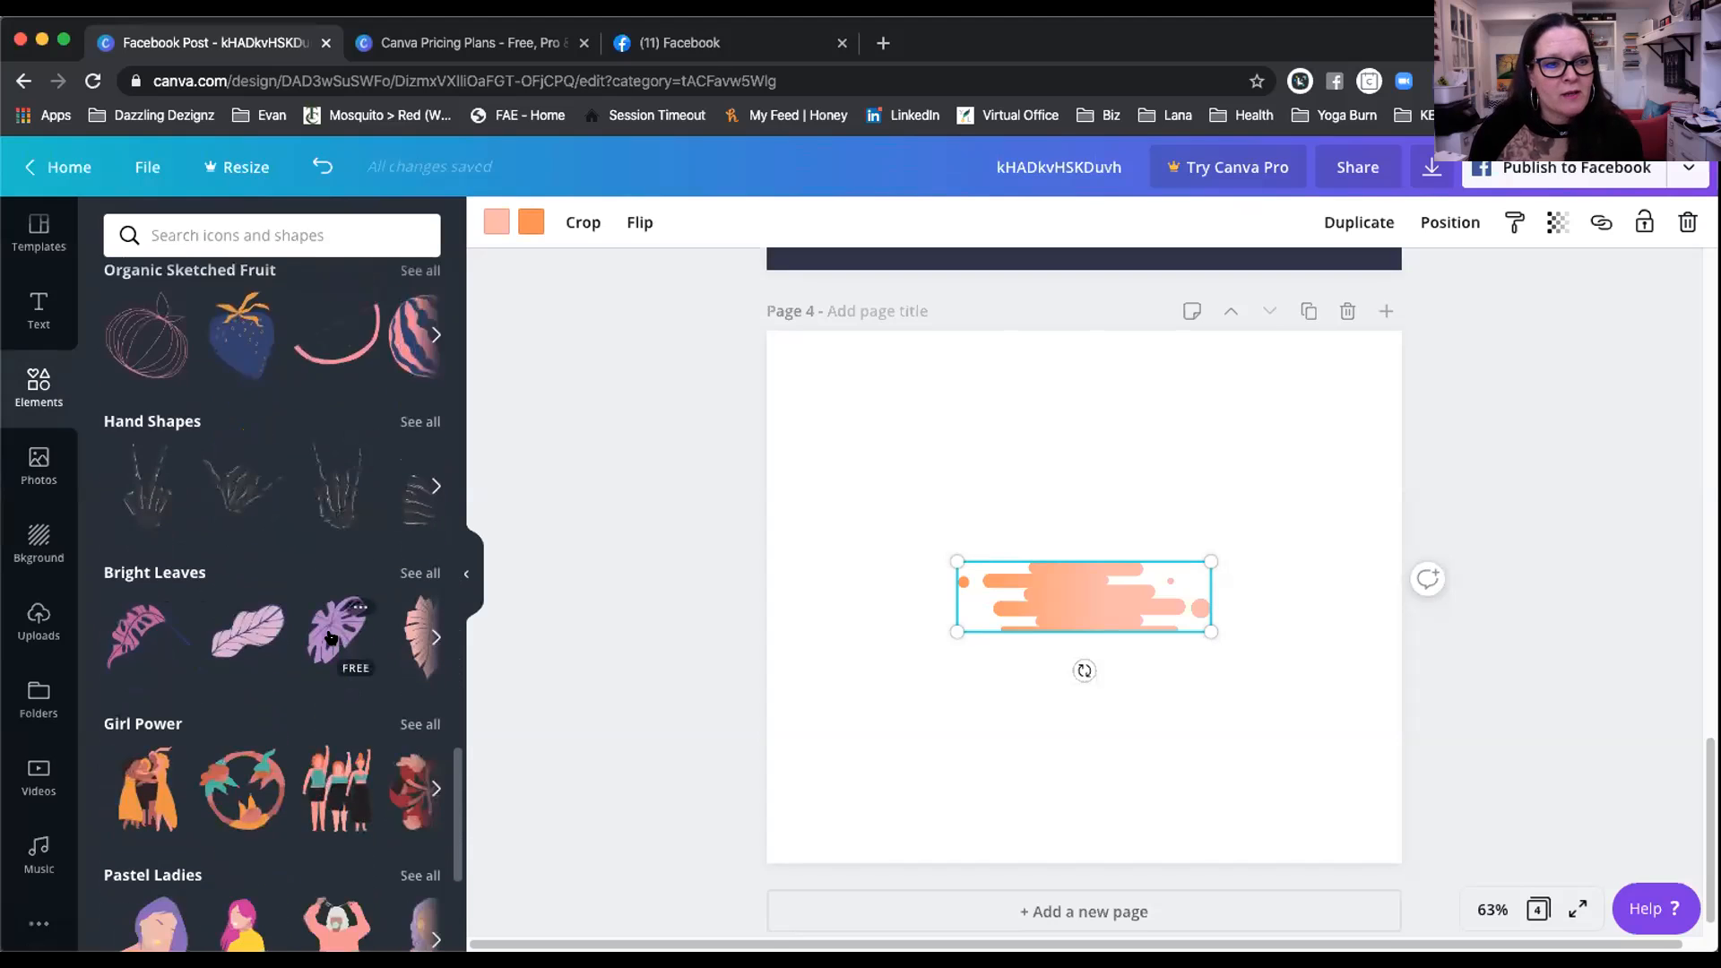
scroll(332, 639, down, 5)
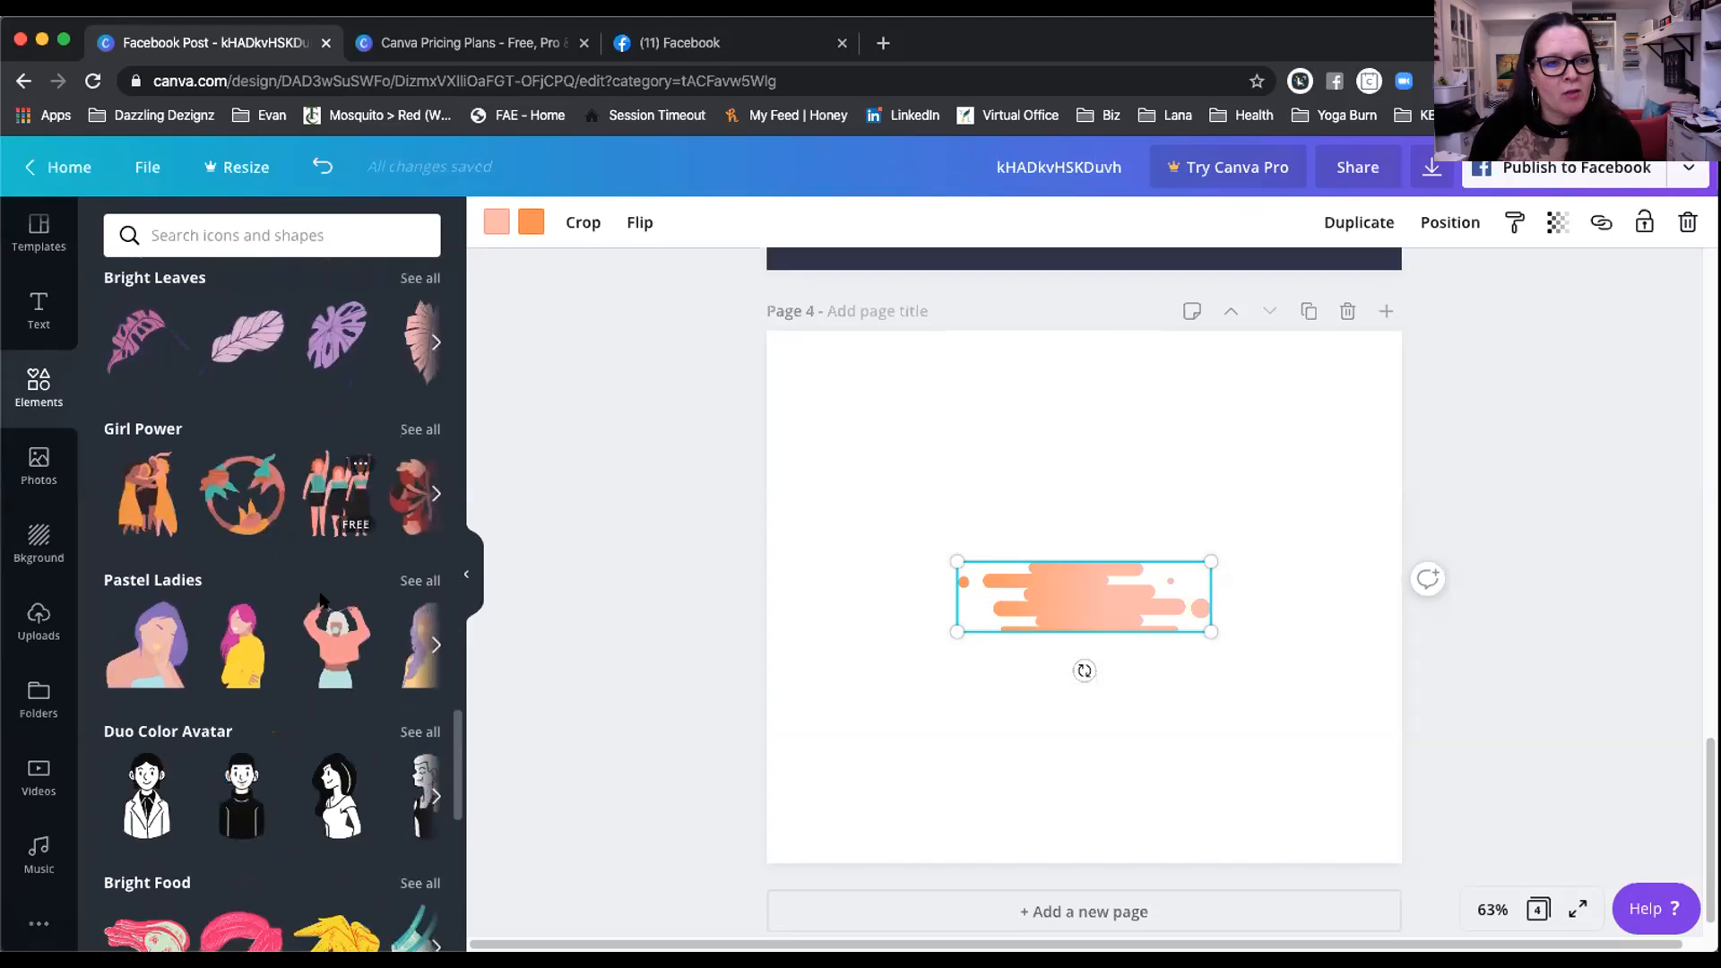
scroll(323, 619, down, 4)
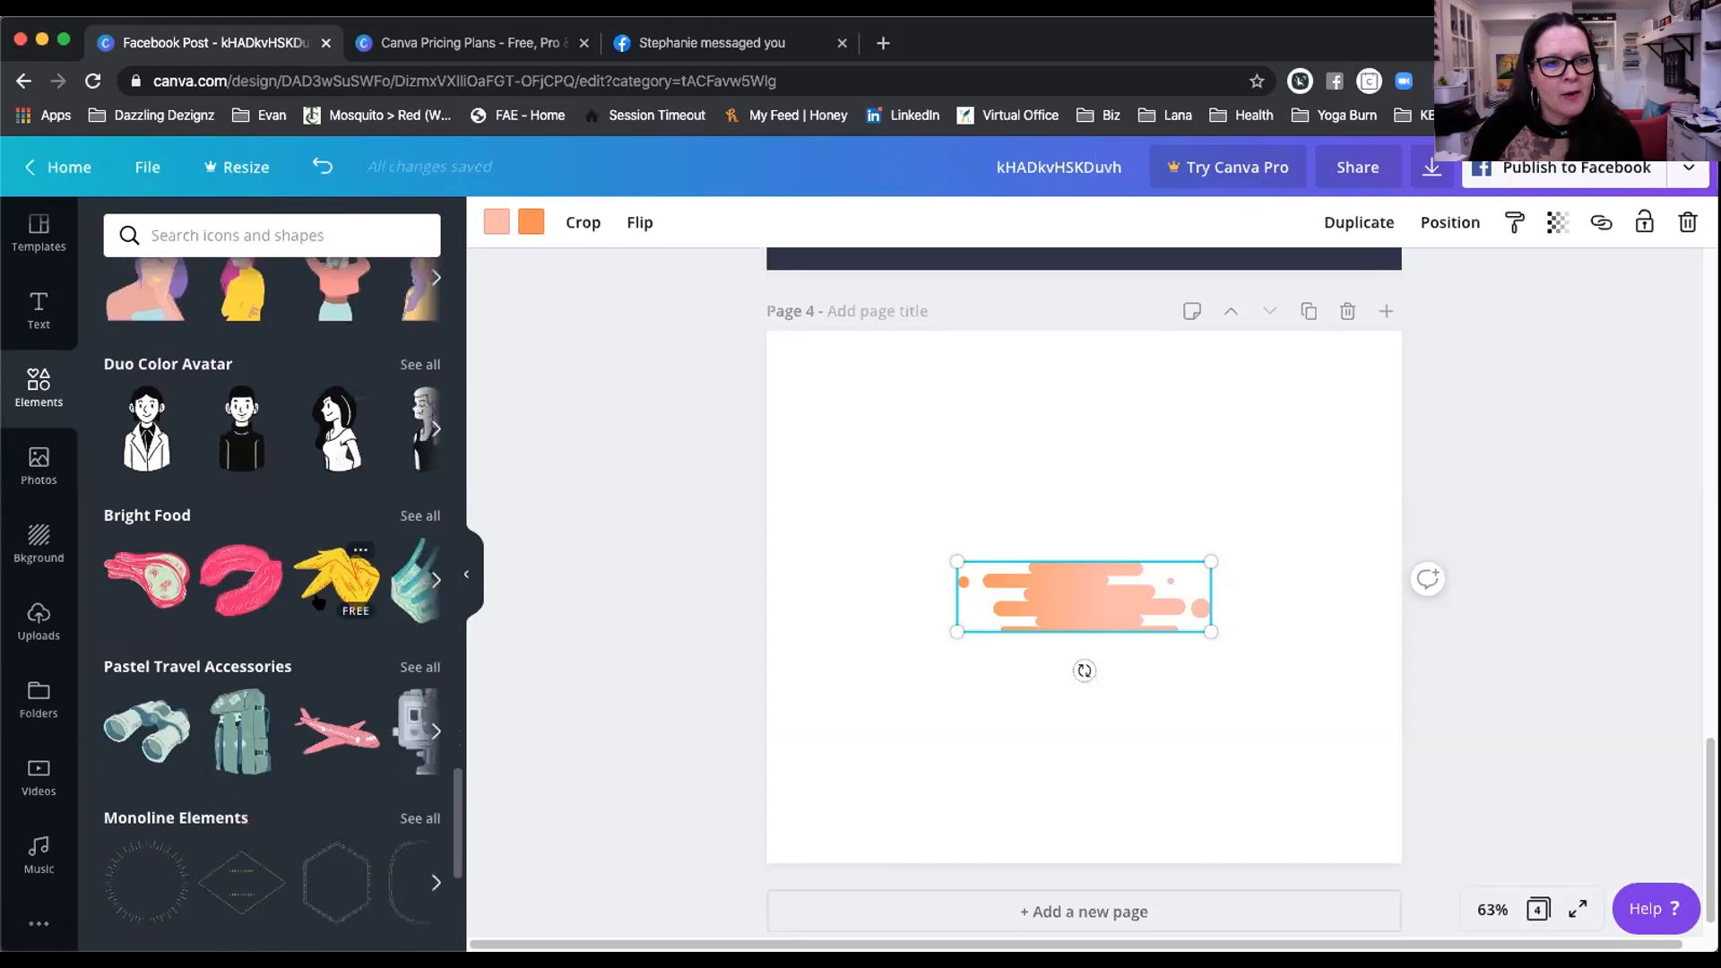
scroll(318, 601, down, 4)
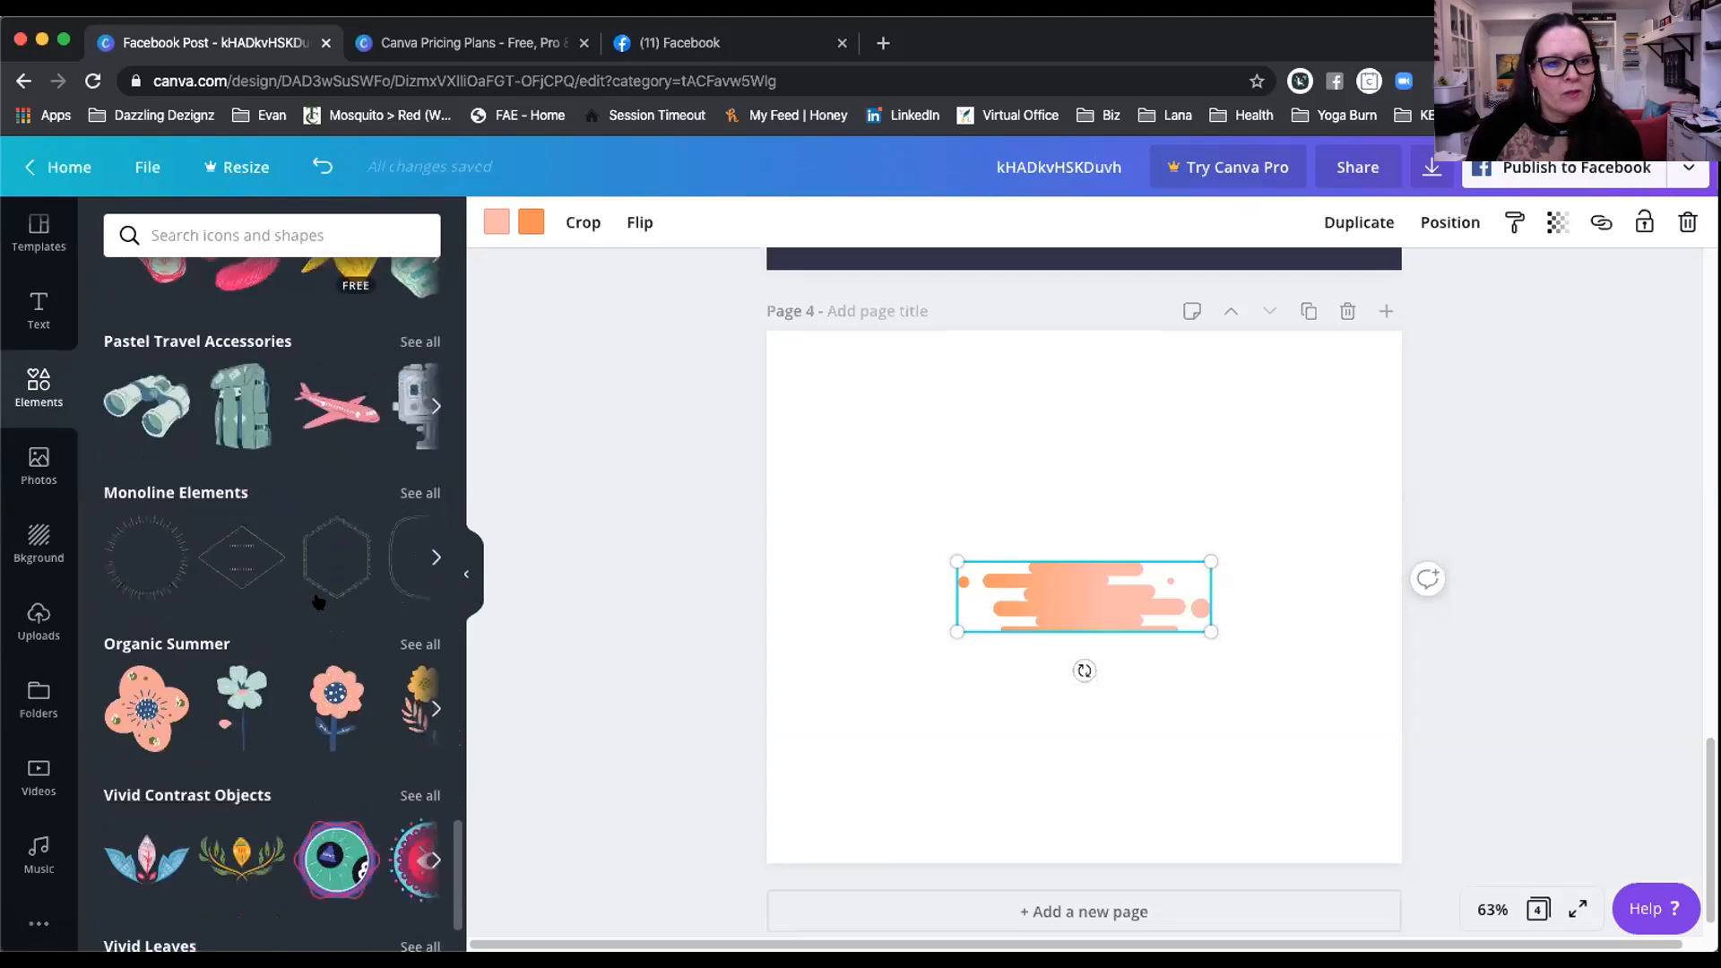
scroll(305, 708, down, 1)
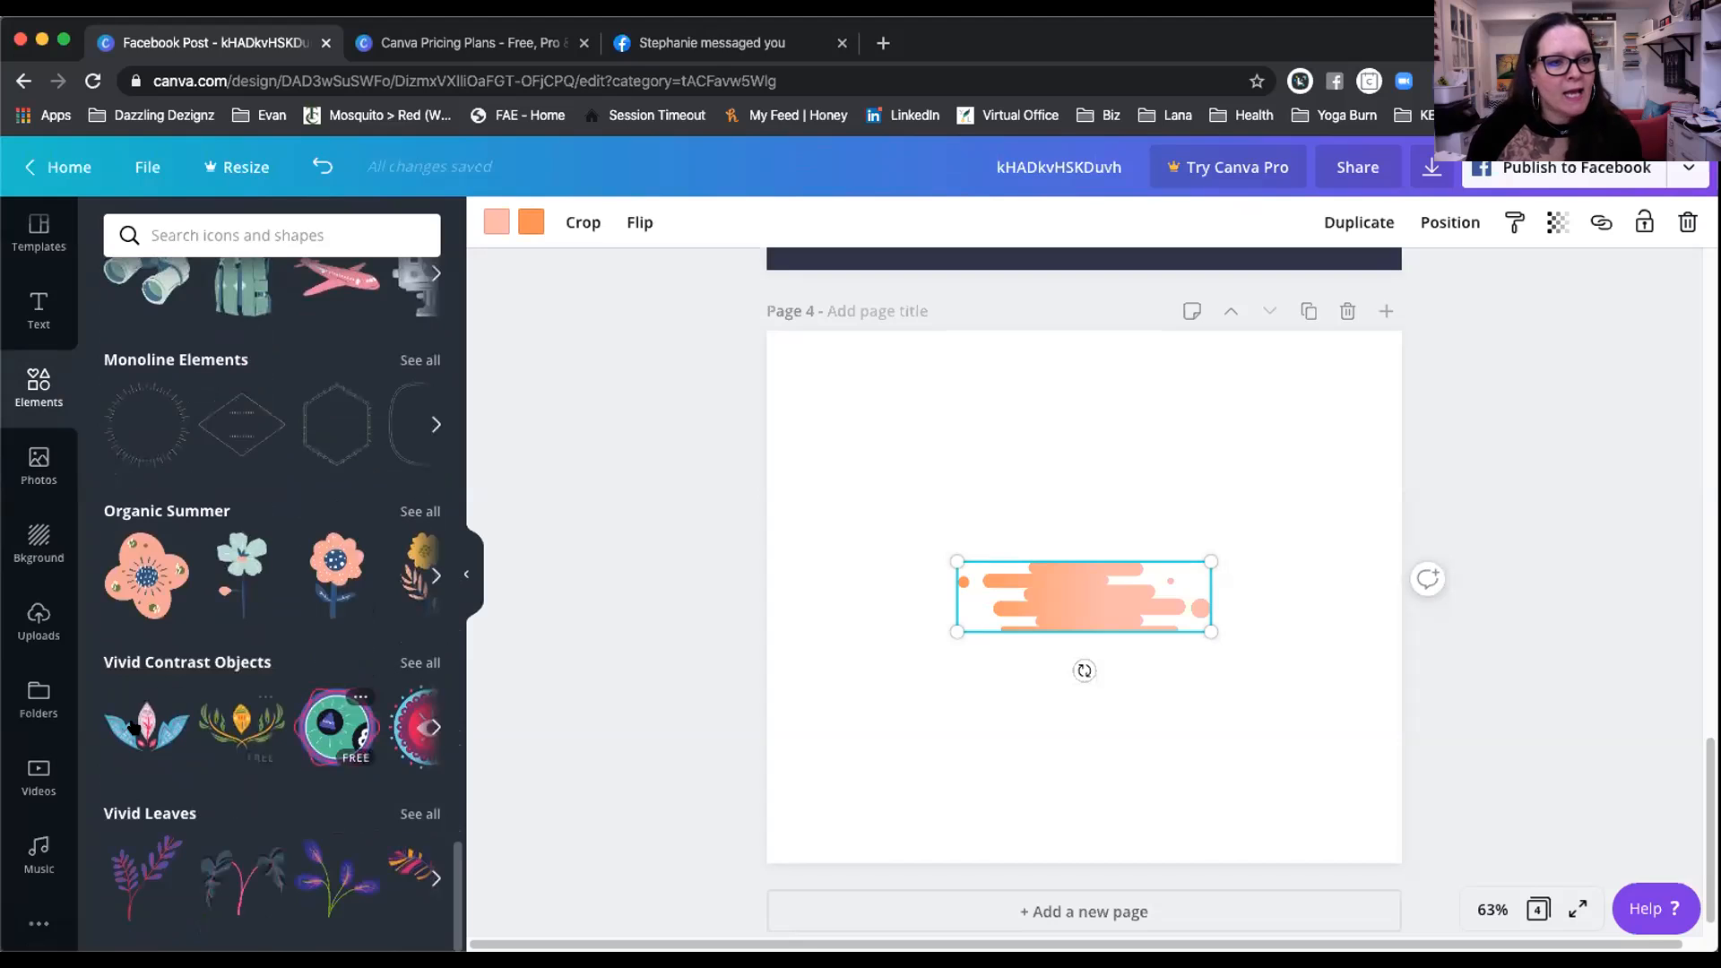
scroll(139, 728, up, 2)
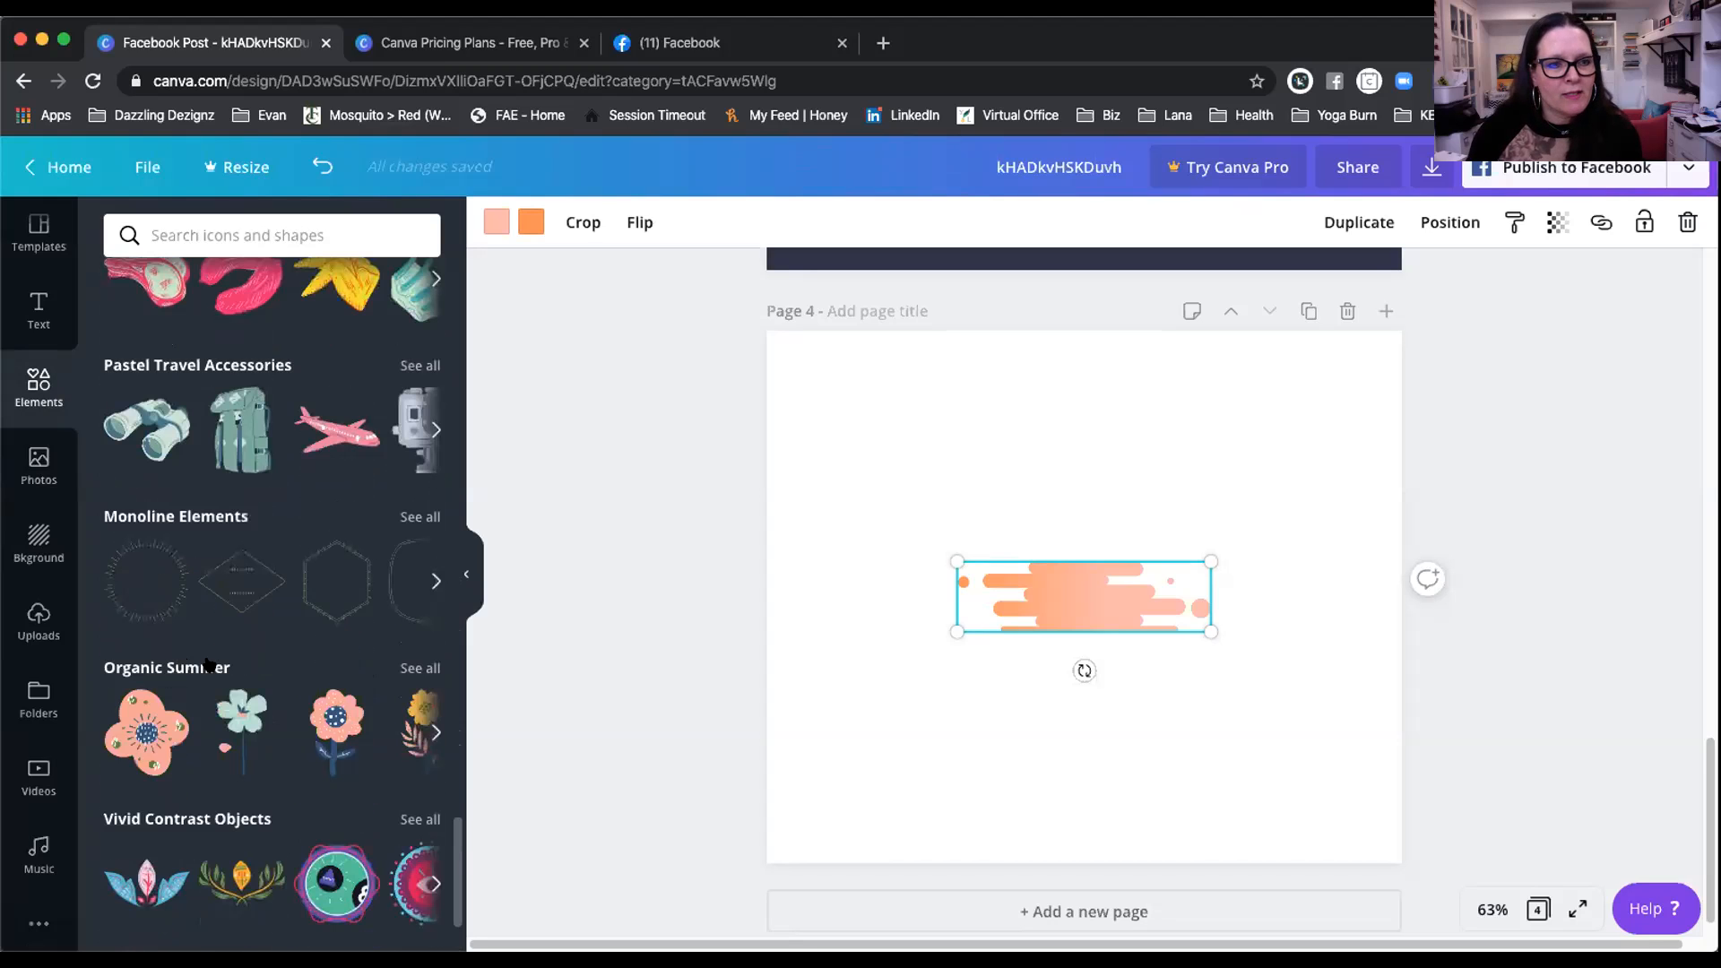
click(141, 731)
Step: Move the flower to page 4's top-left corner and recolour its peach petals pink
drag(1118, 548, 934, 424)
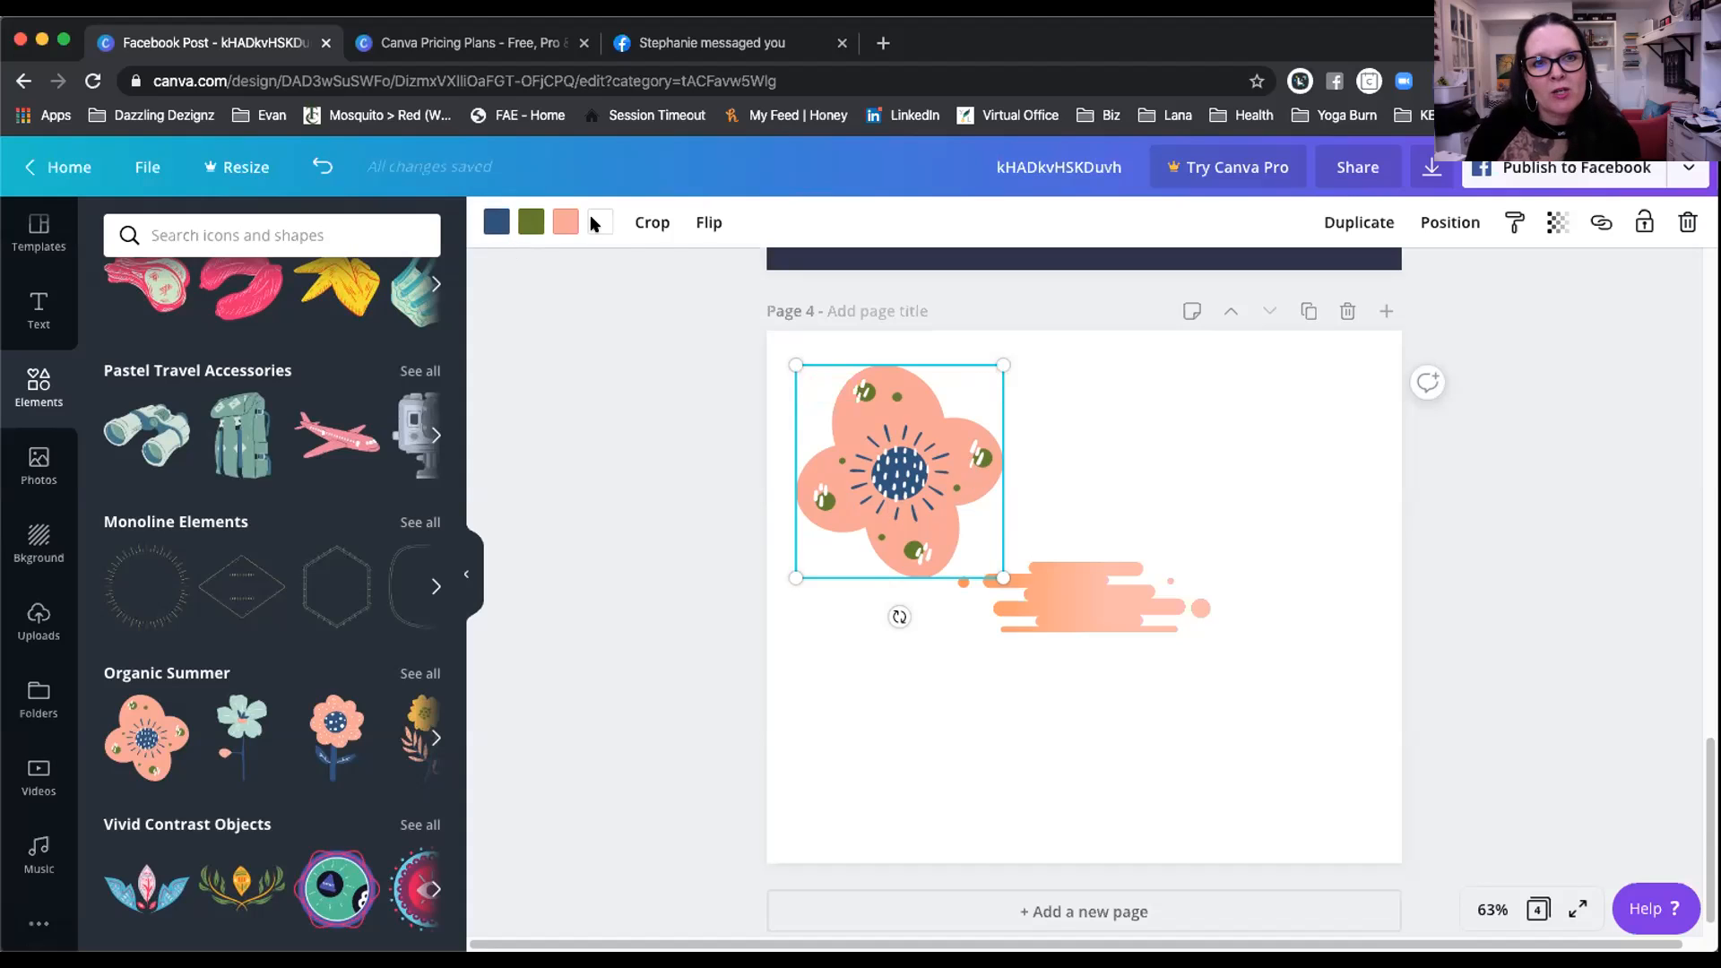
click(566, 221)
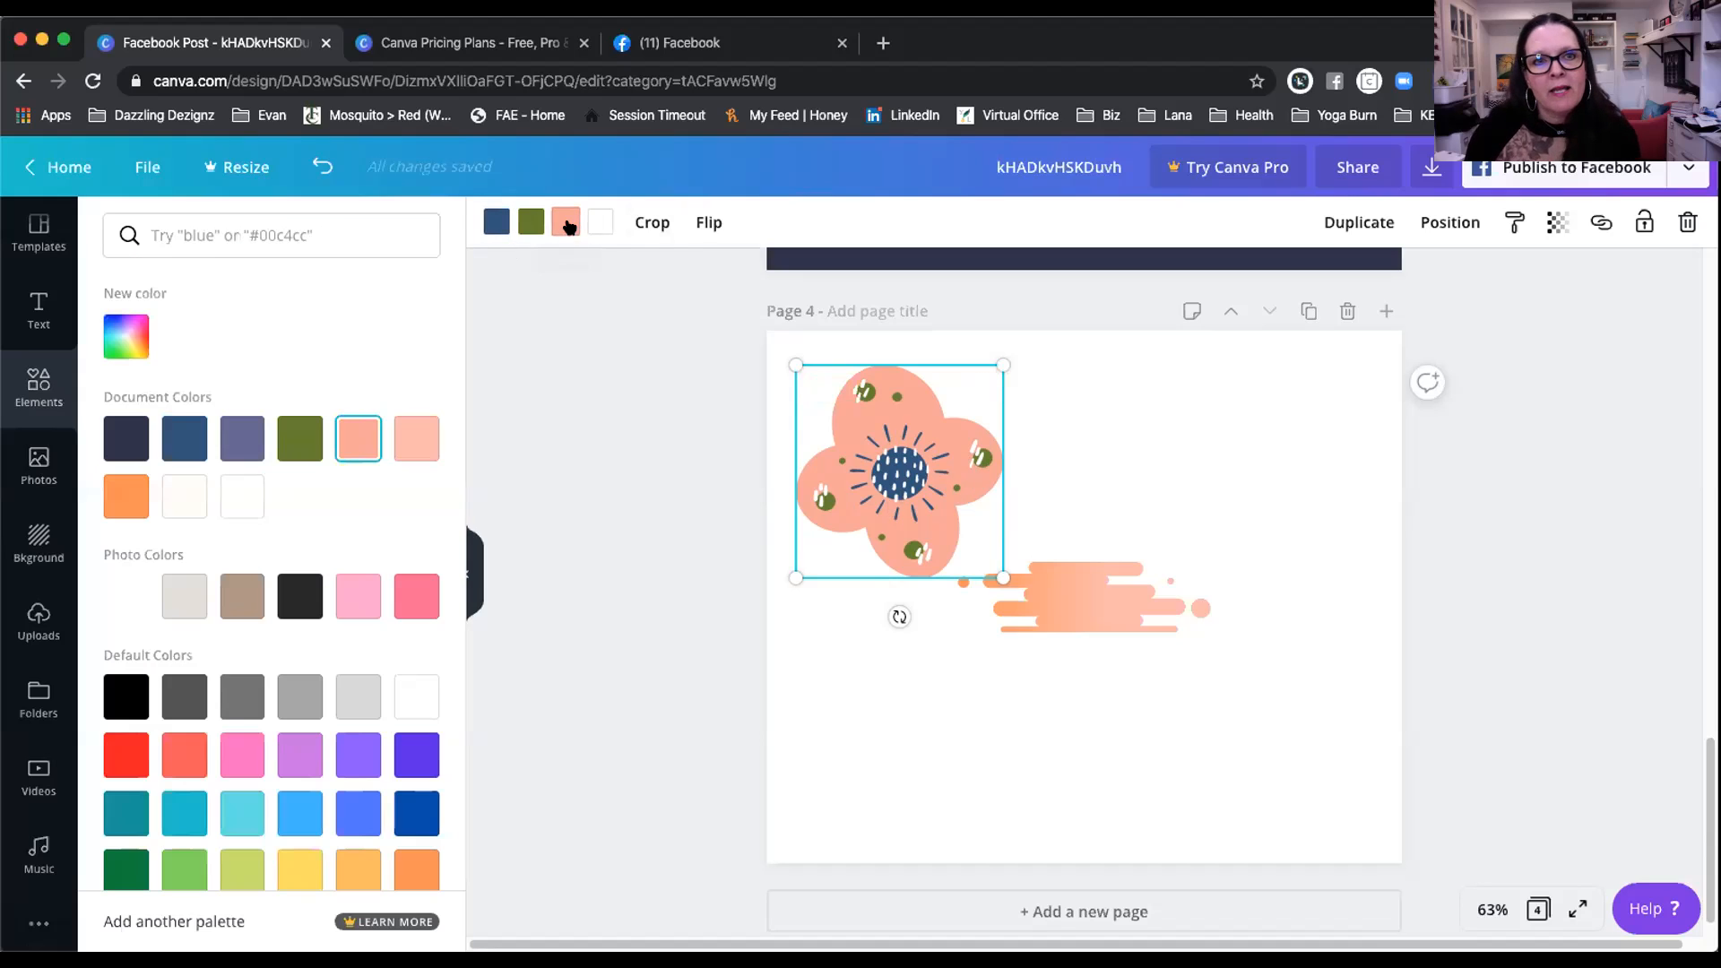
click(357, 596)
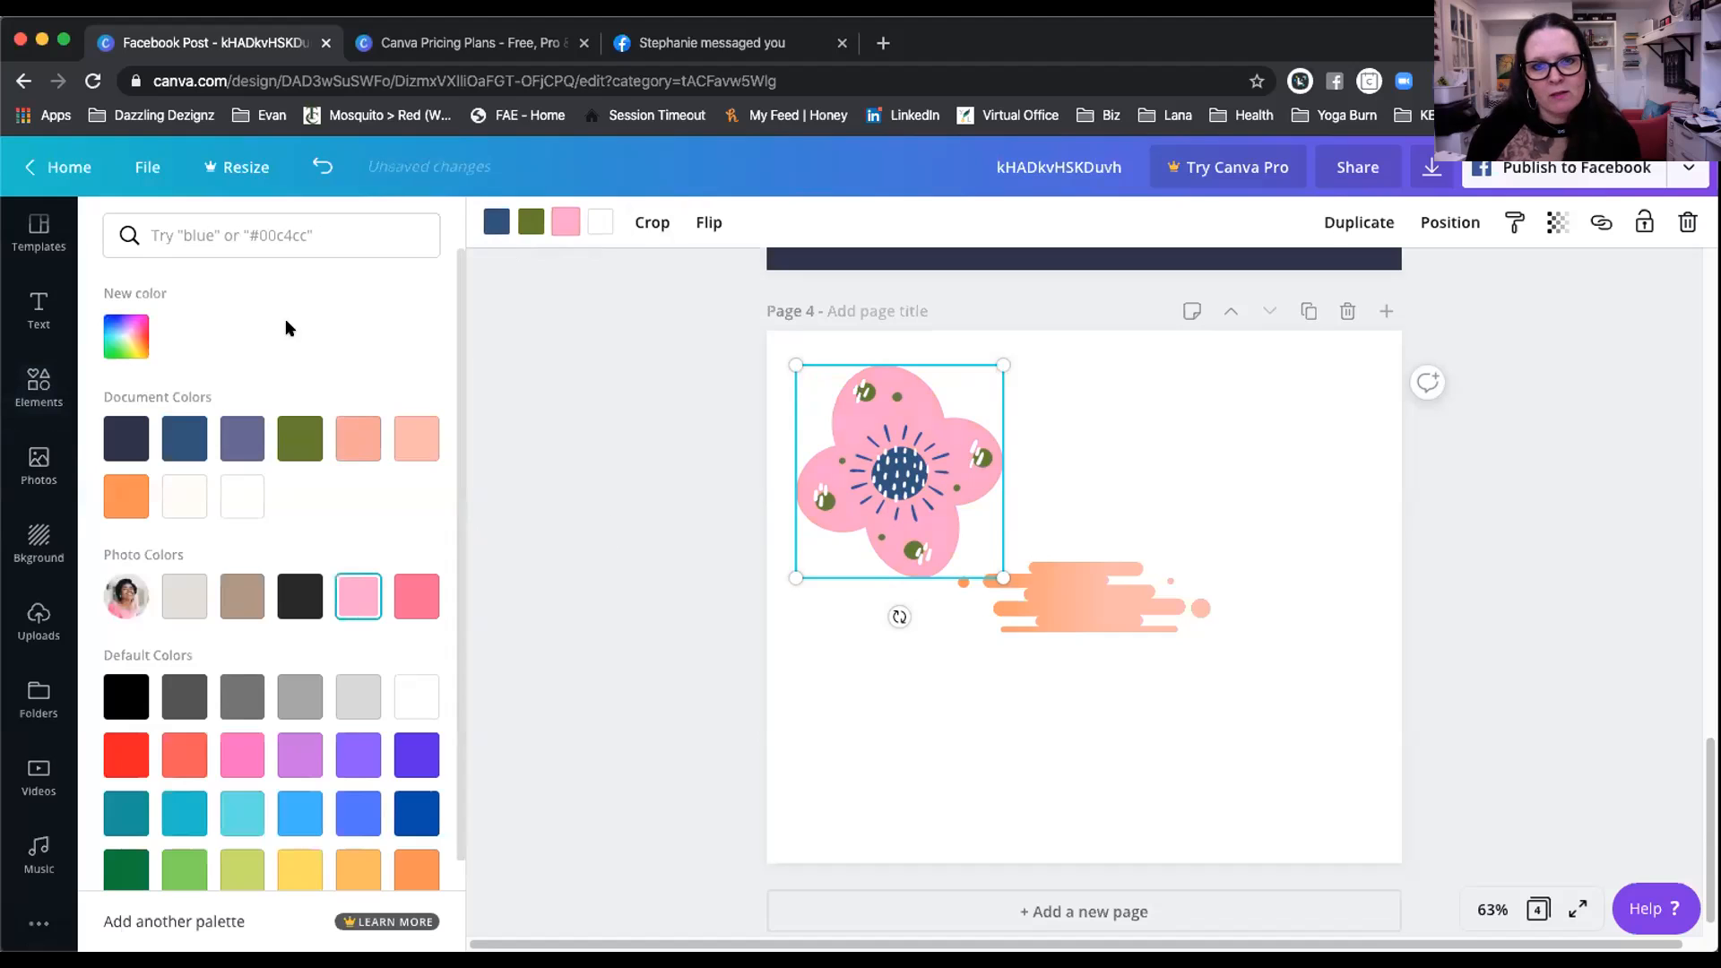
click(38, 389)
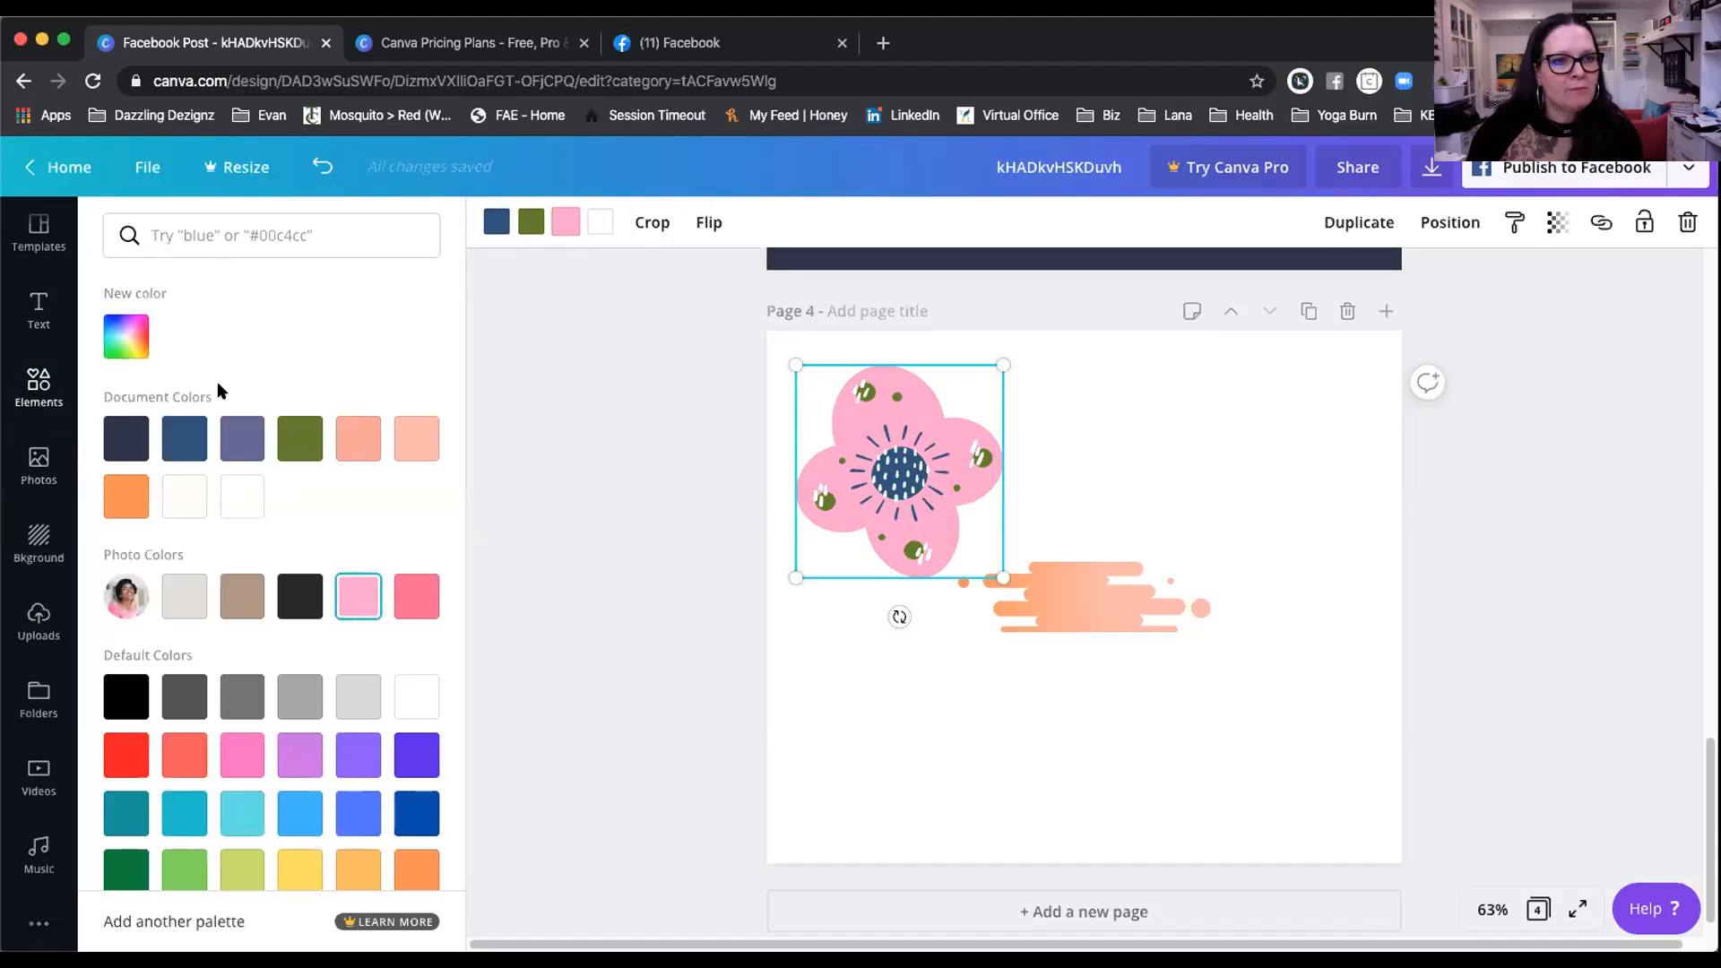
scroll(345, 574, down, 3)
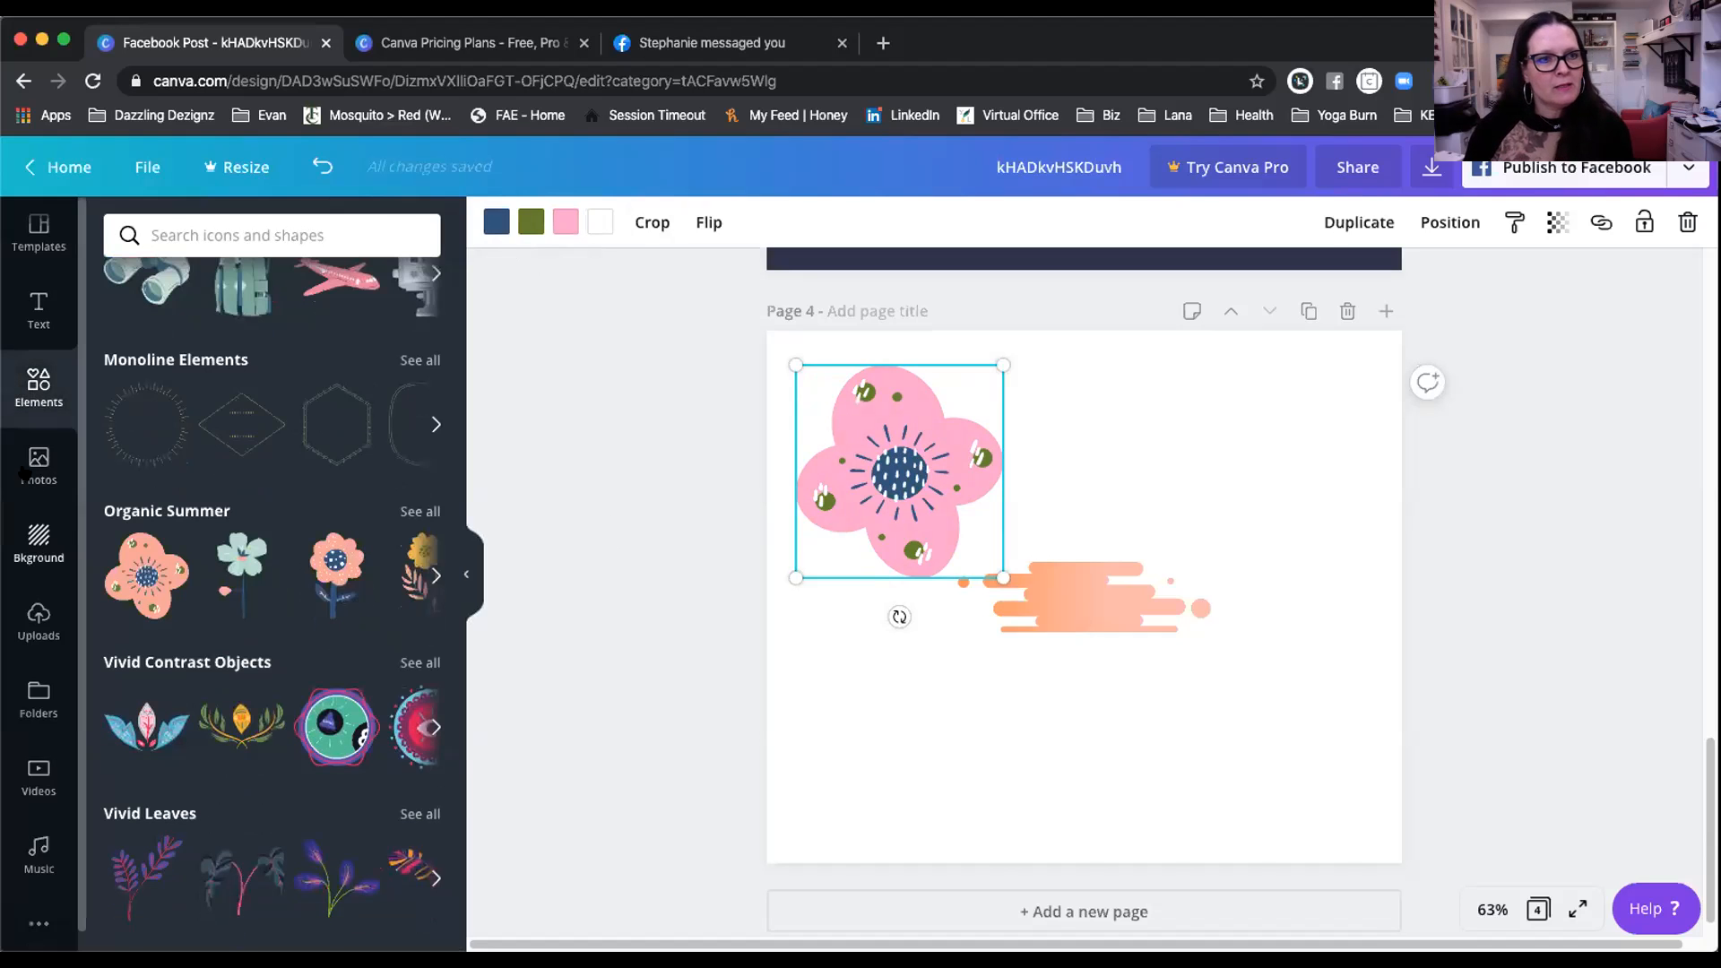
Step: Show the uploaded images, including the flower-haired woman illustration
click(35, 616)
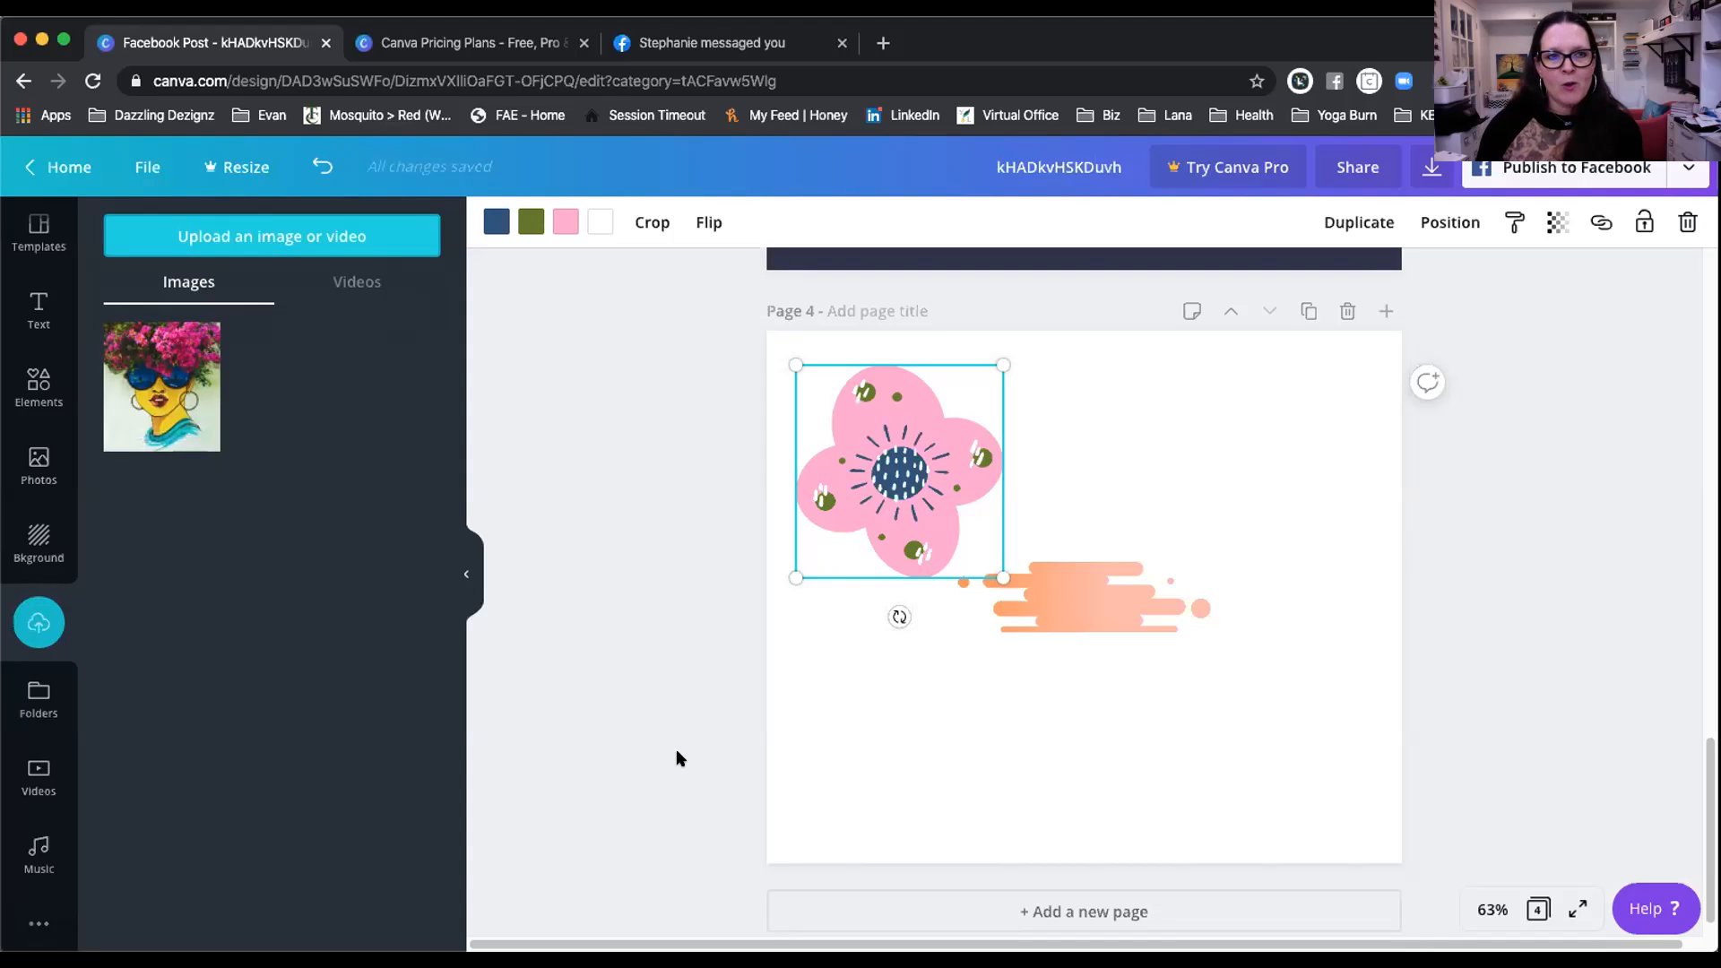
Step: Add the flower-haired woman illustration to page 4 and delete the pink flower
click(154, 410)
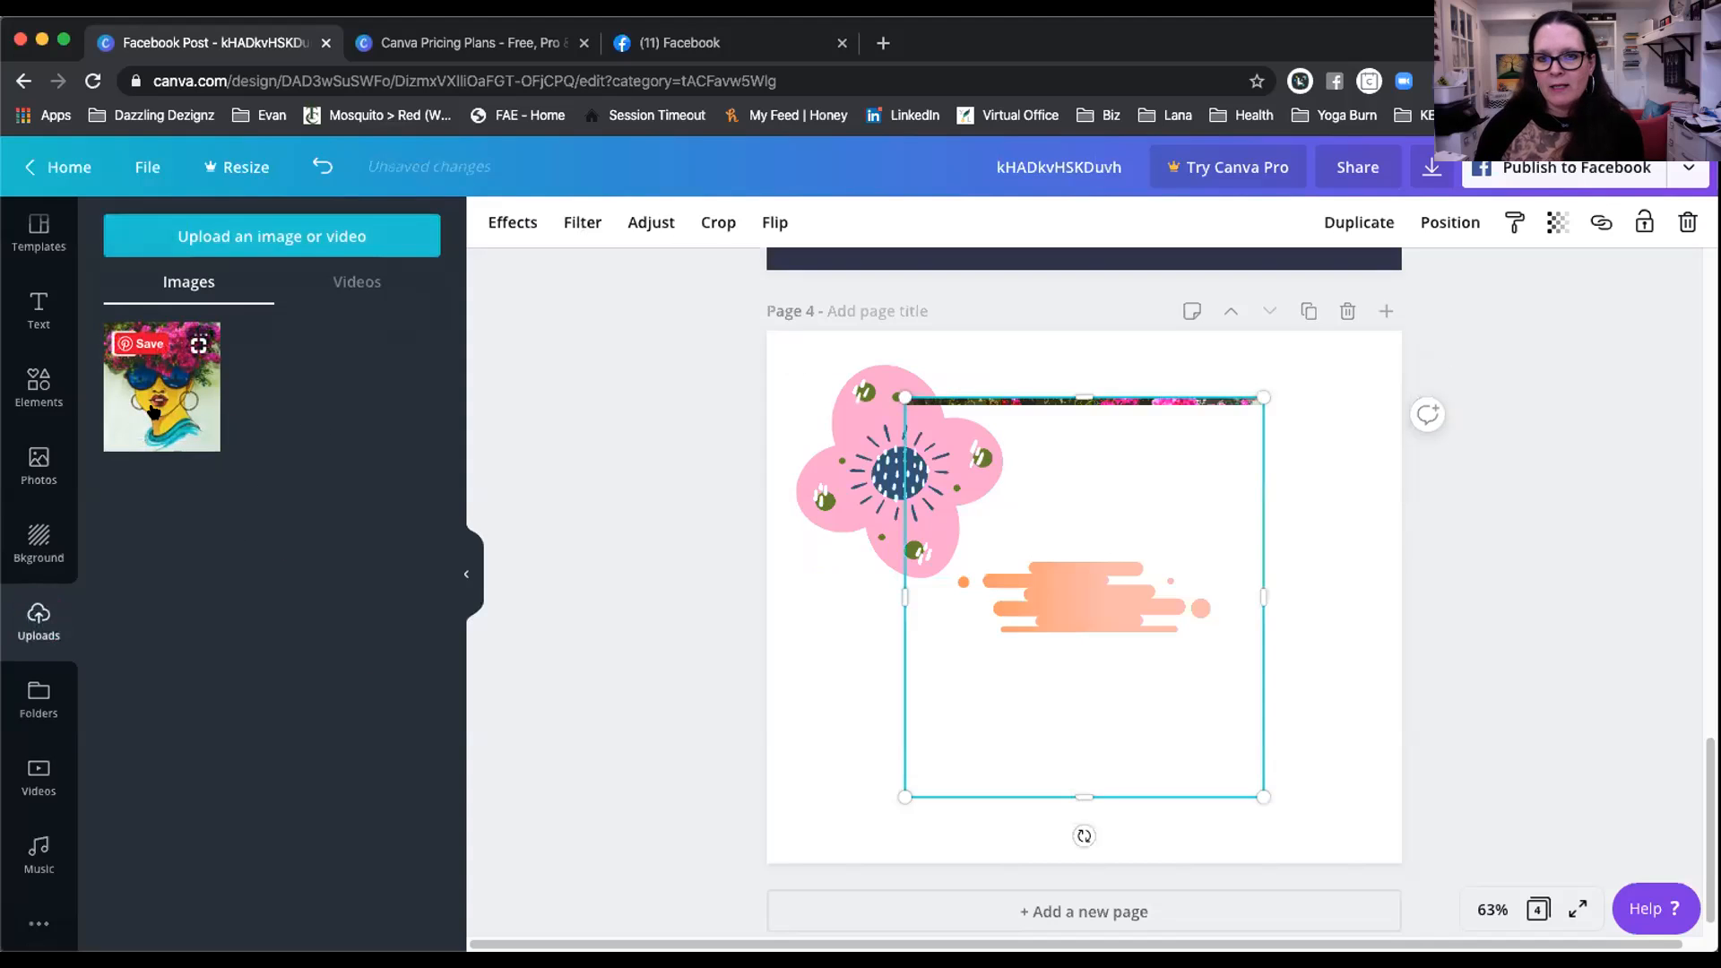
click(899, 461)
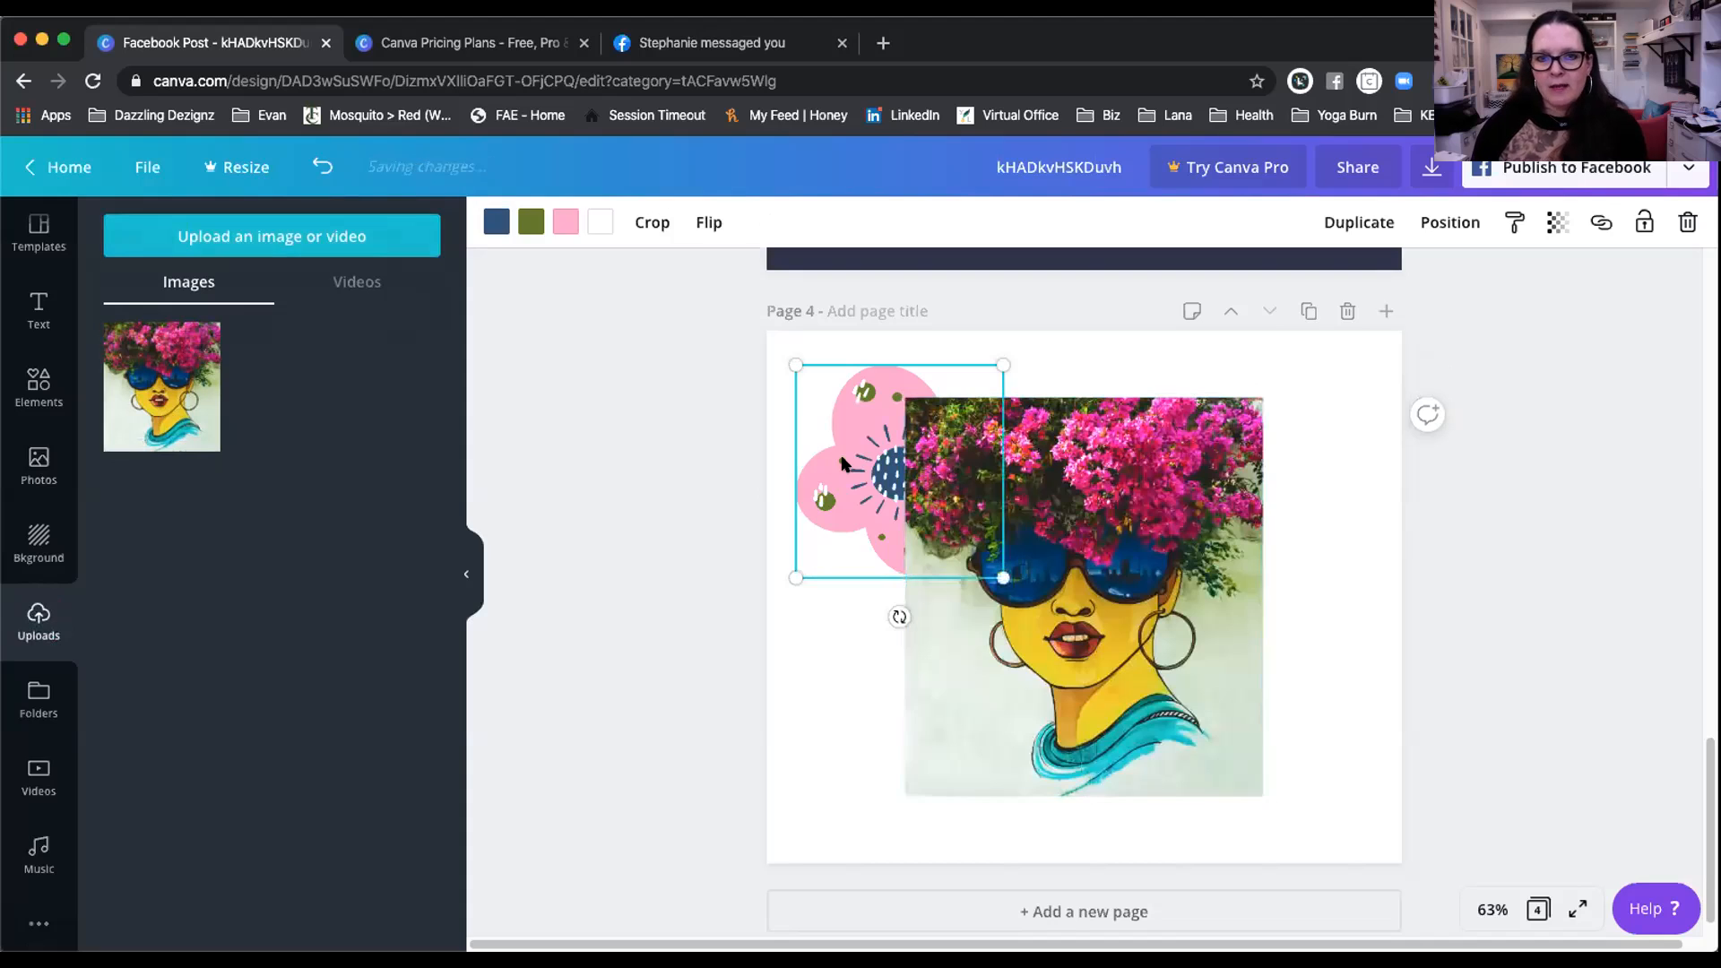
key(Delete)
Step: Enlarge the illustration to fill page 4 and delete the peach gradient stroke
click(919, 462)
drag(1338, 359, 1462, 274)
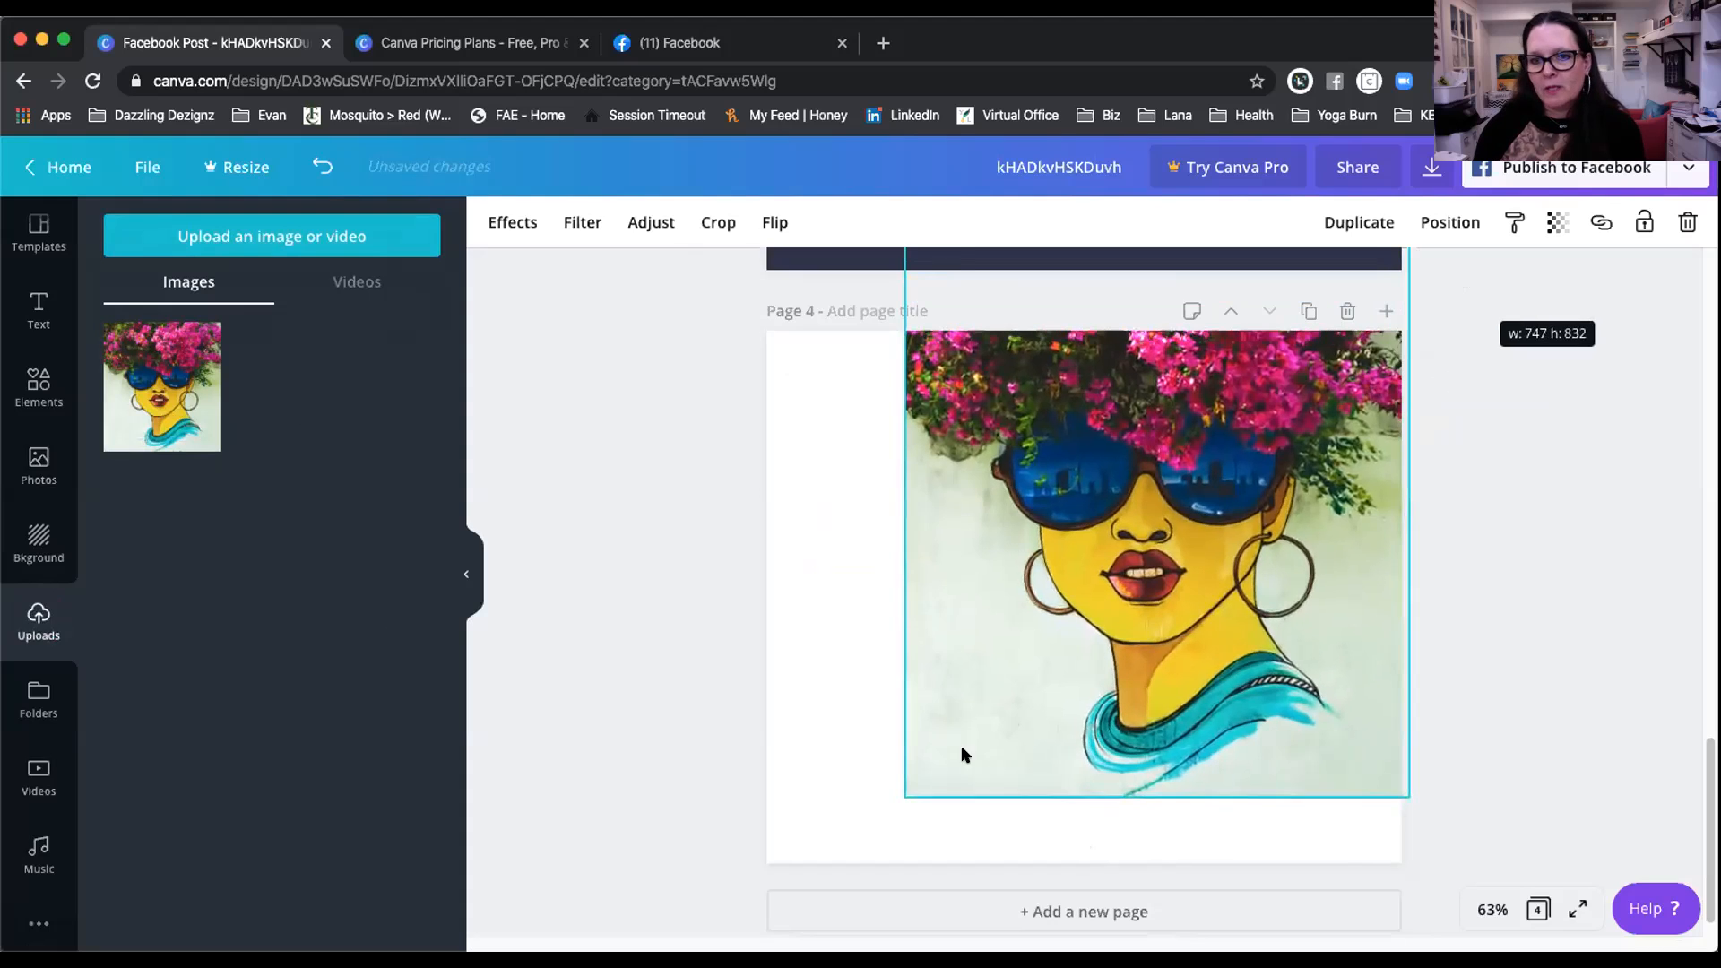
drag(904, 794, 708, 898)
drag(724, 805, 724, 805)
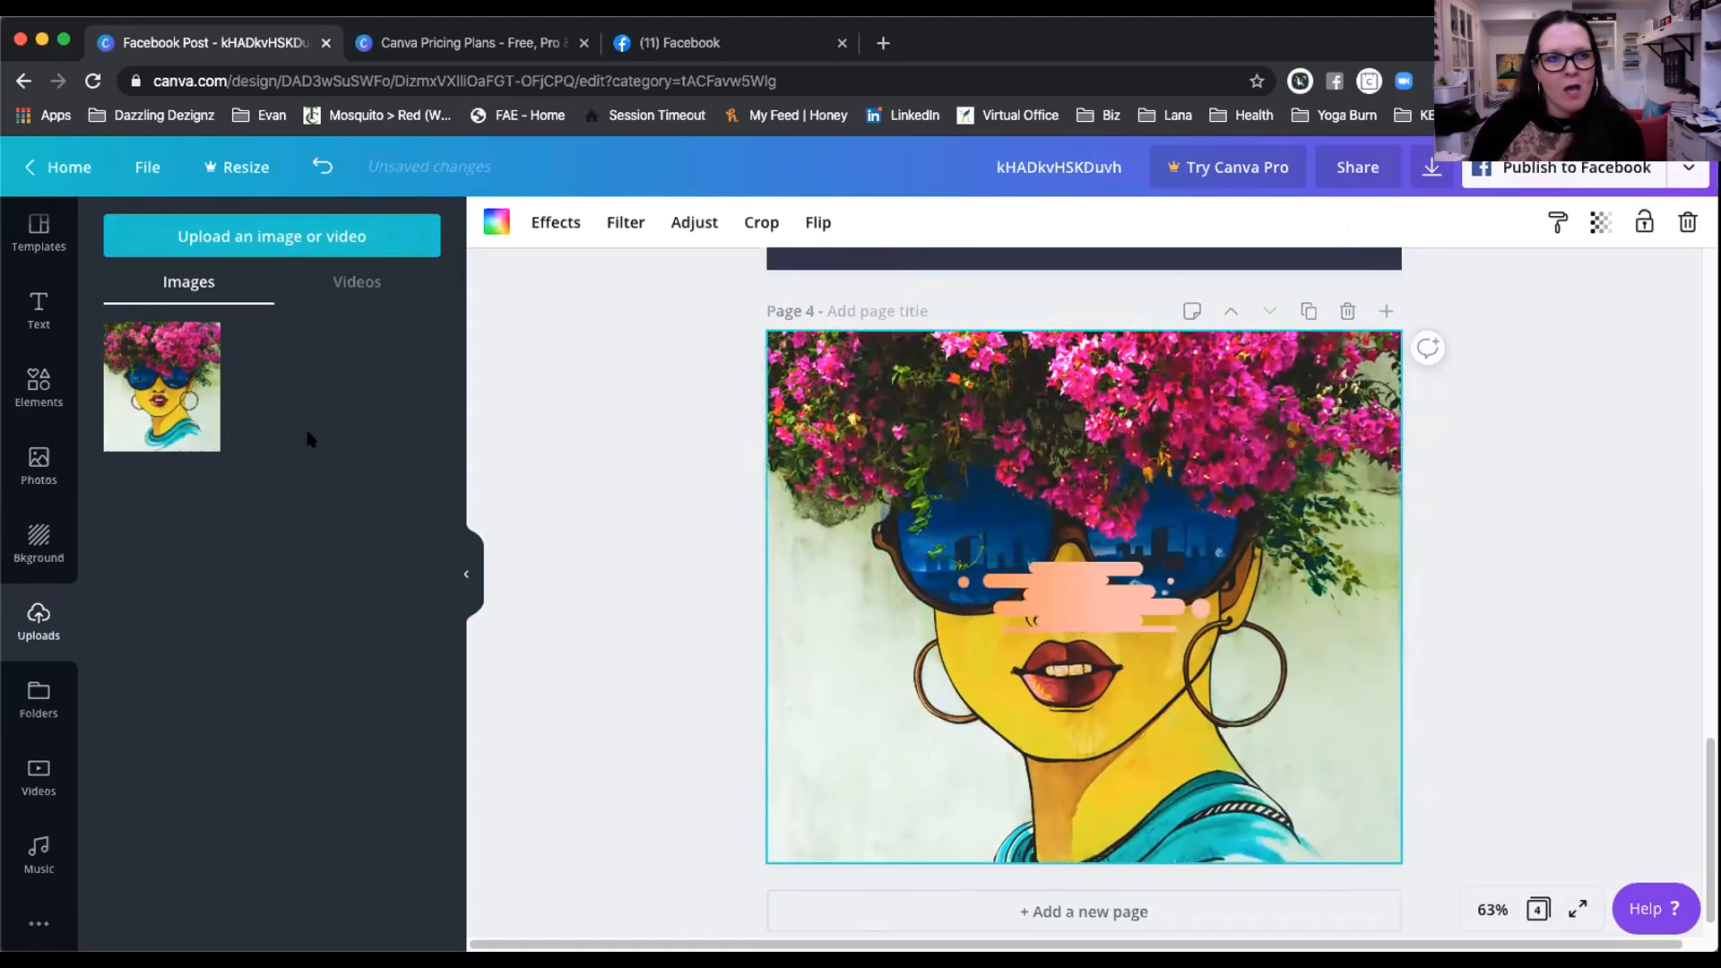
click(1080, 602)
key(Delete)
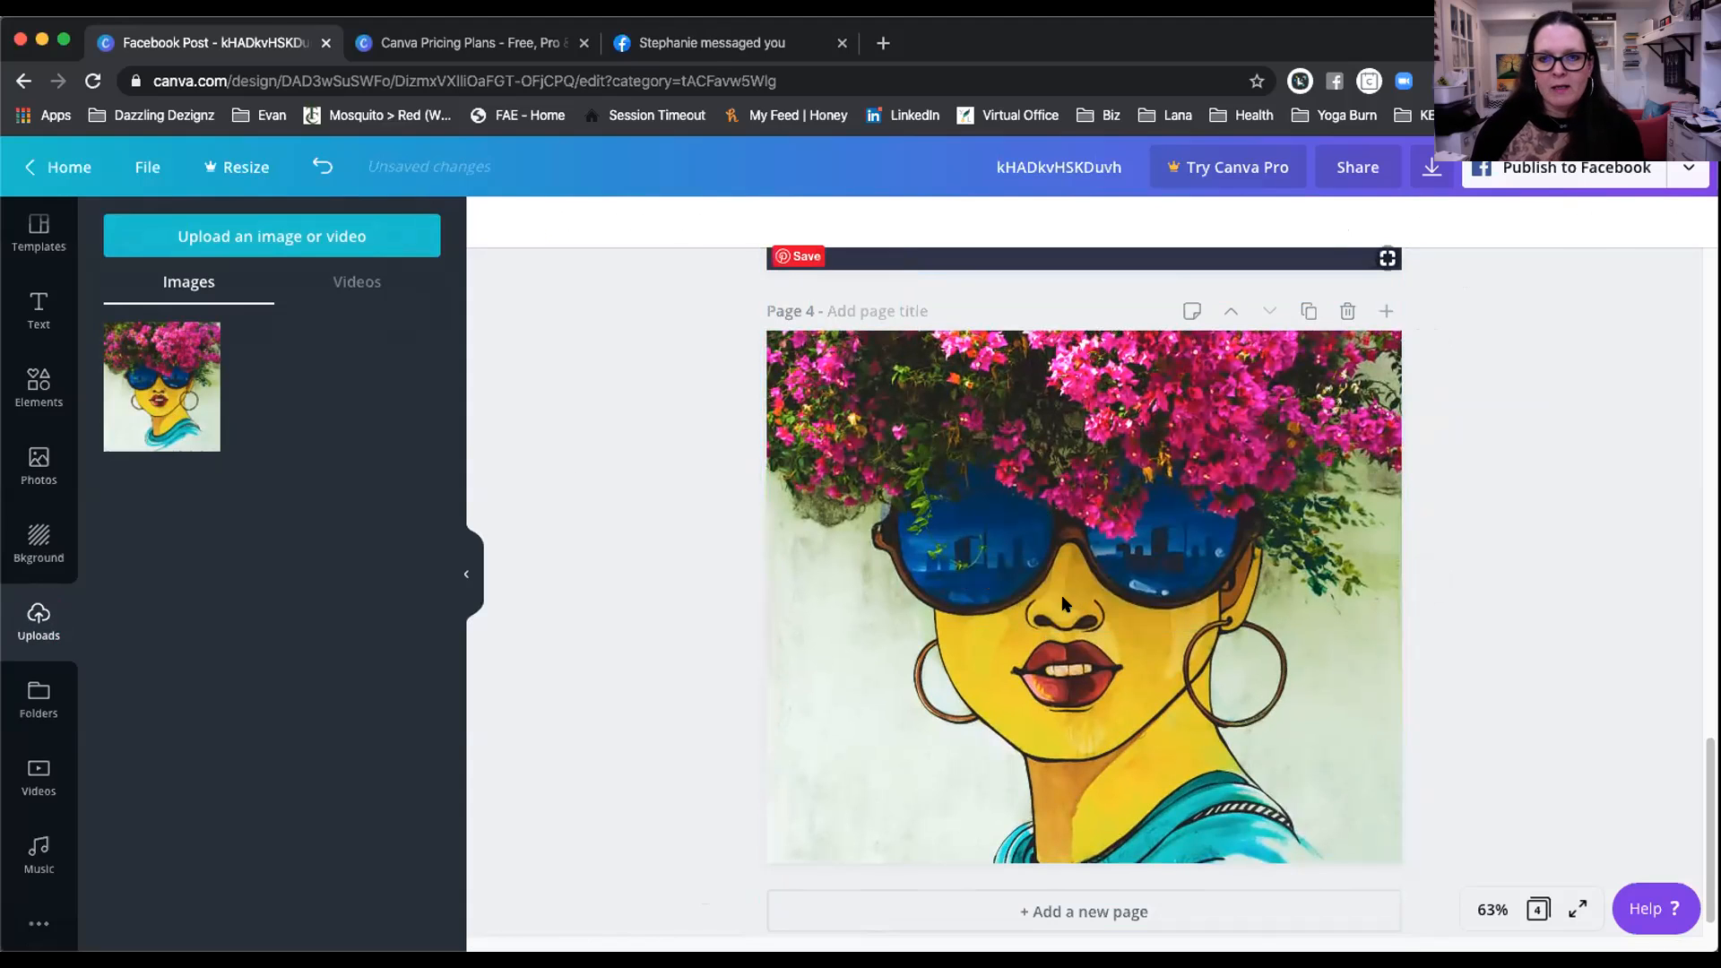
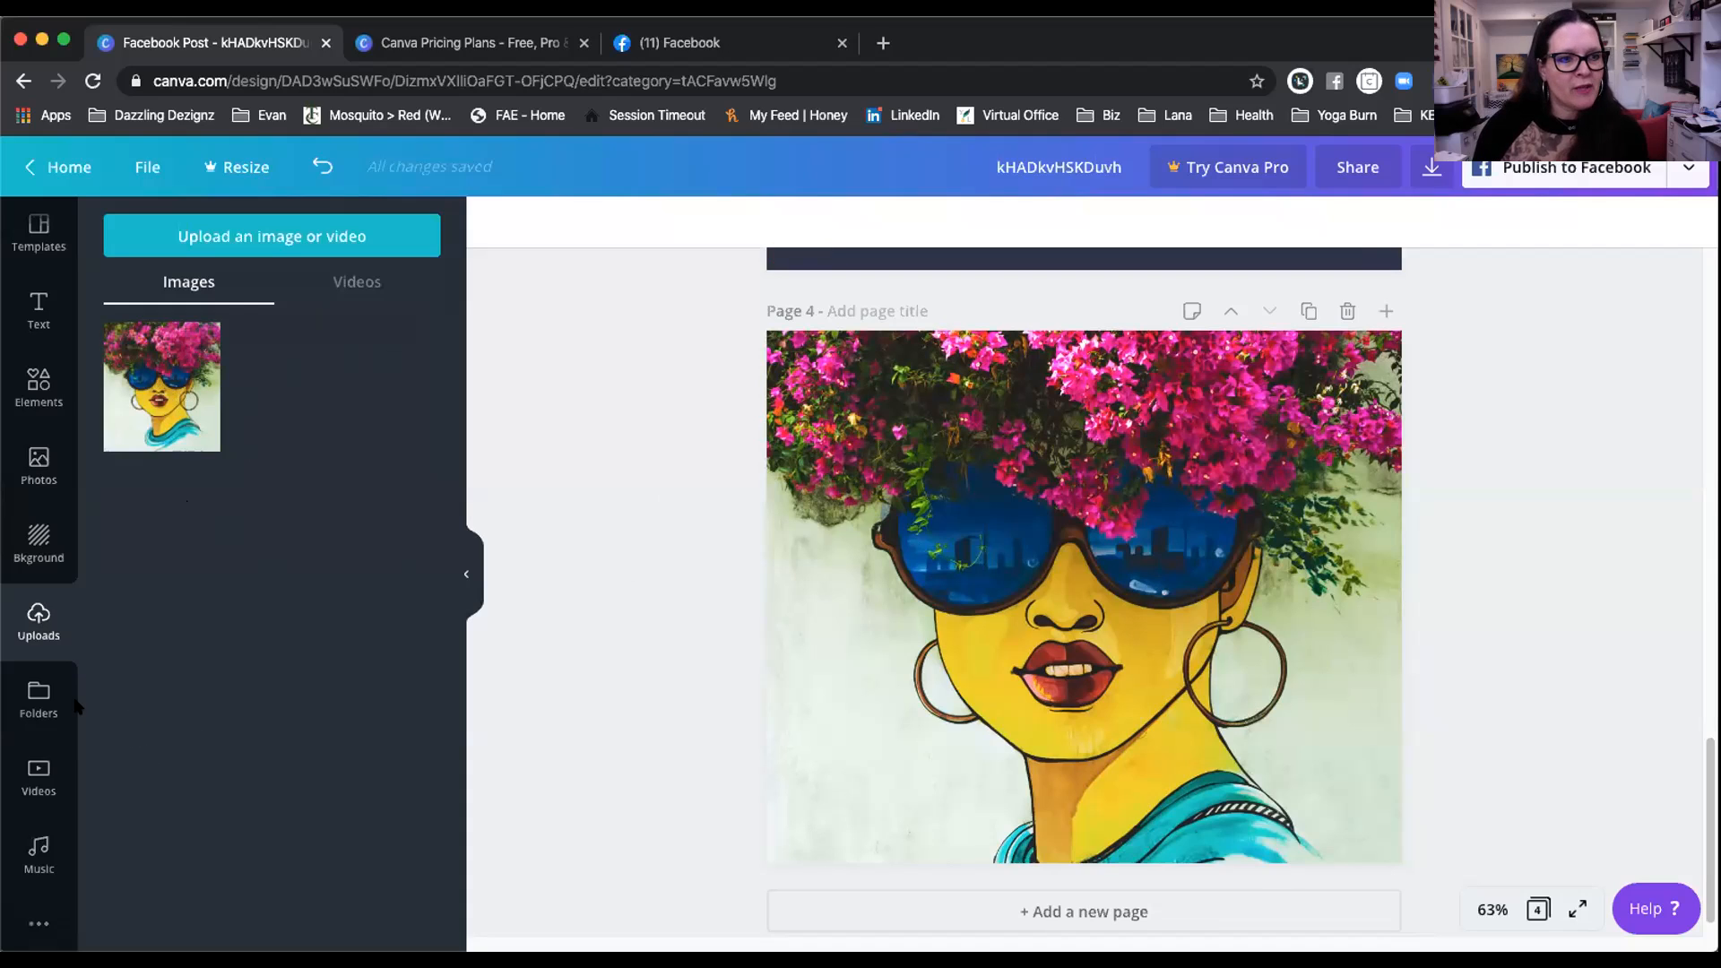
Step: Open Folders, try creating a folder (Pro only), view Purchased, then return to the folders list
click(37, 693)
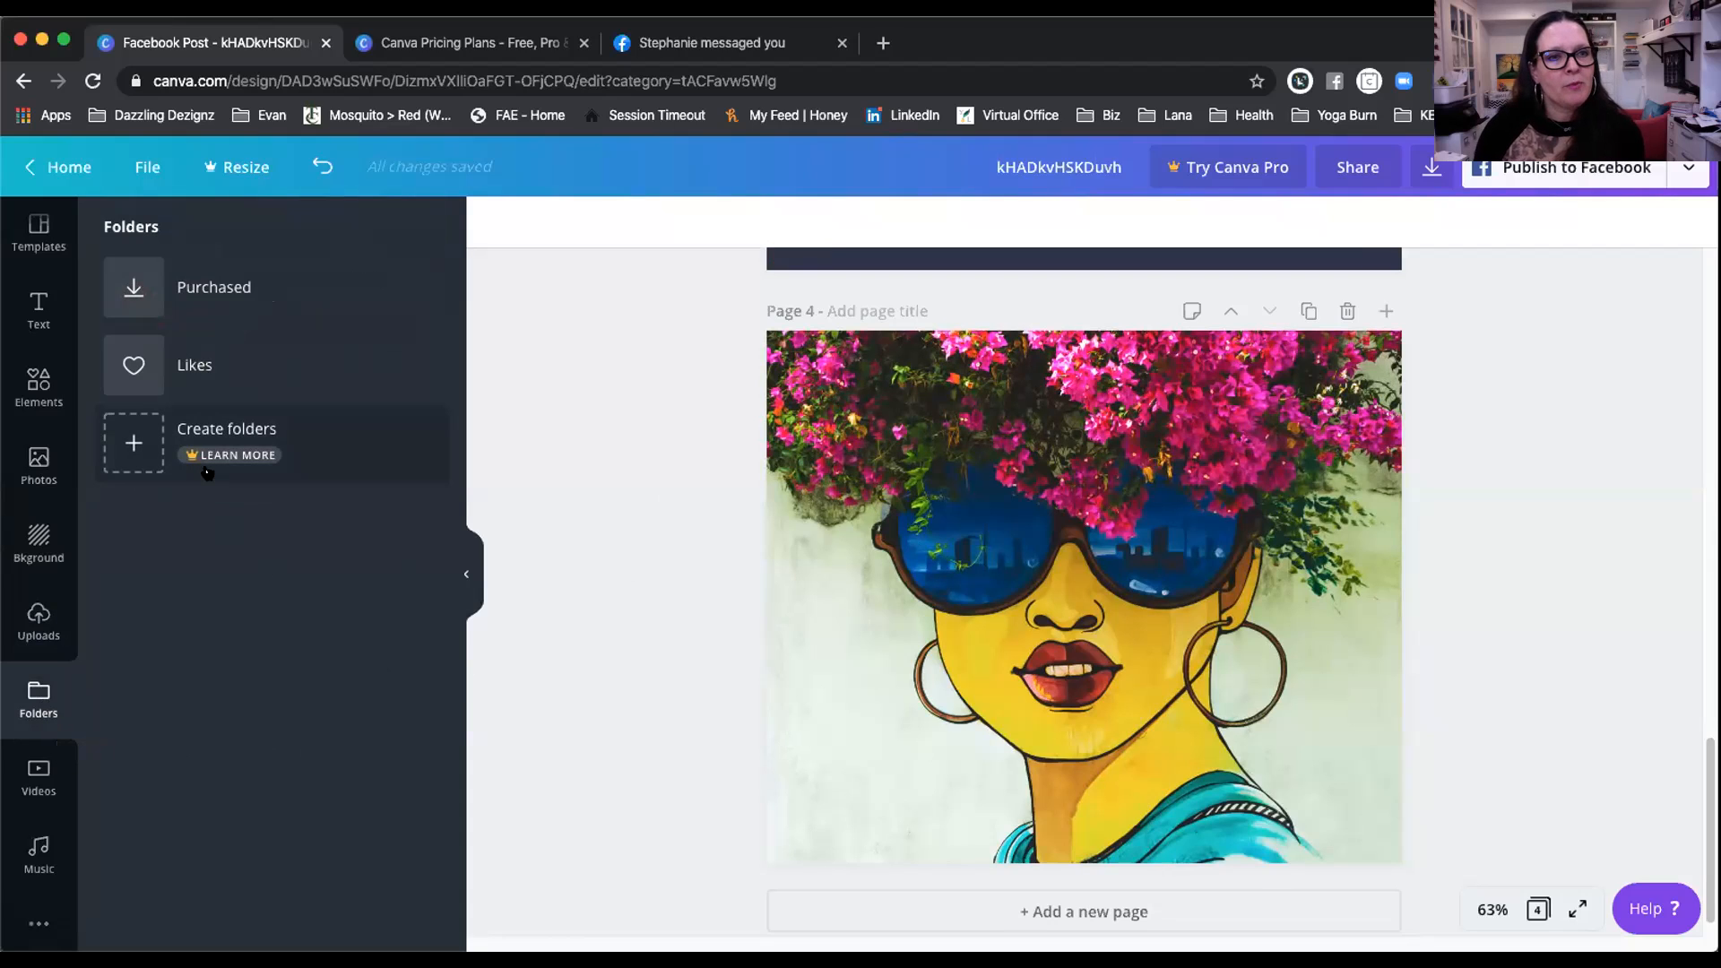
click(131, 439)
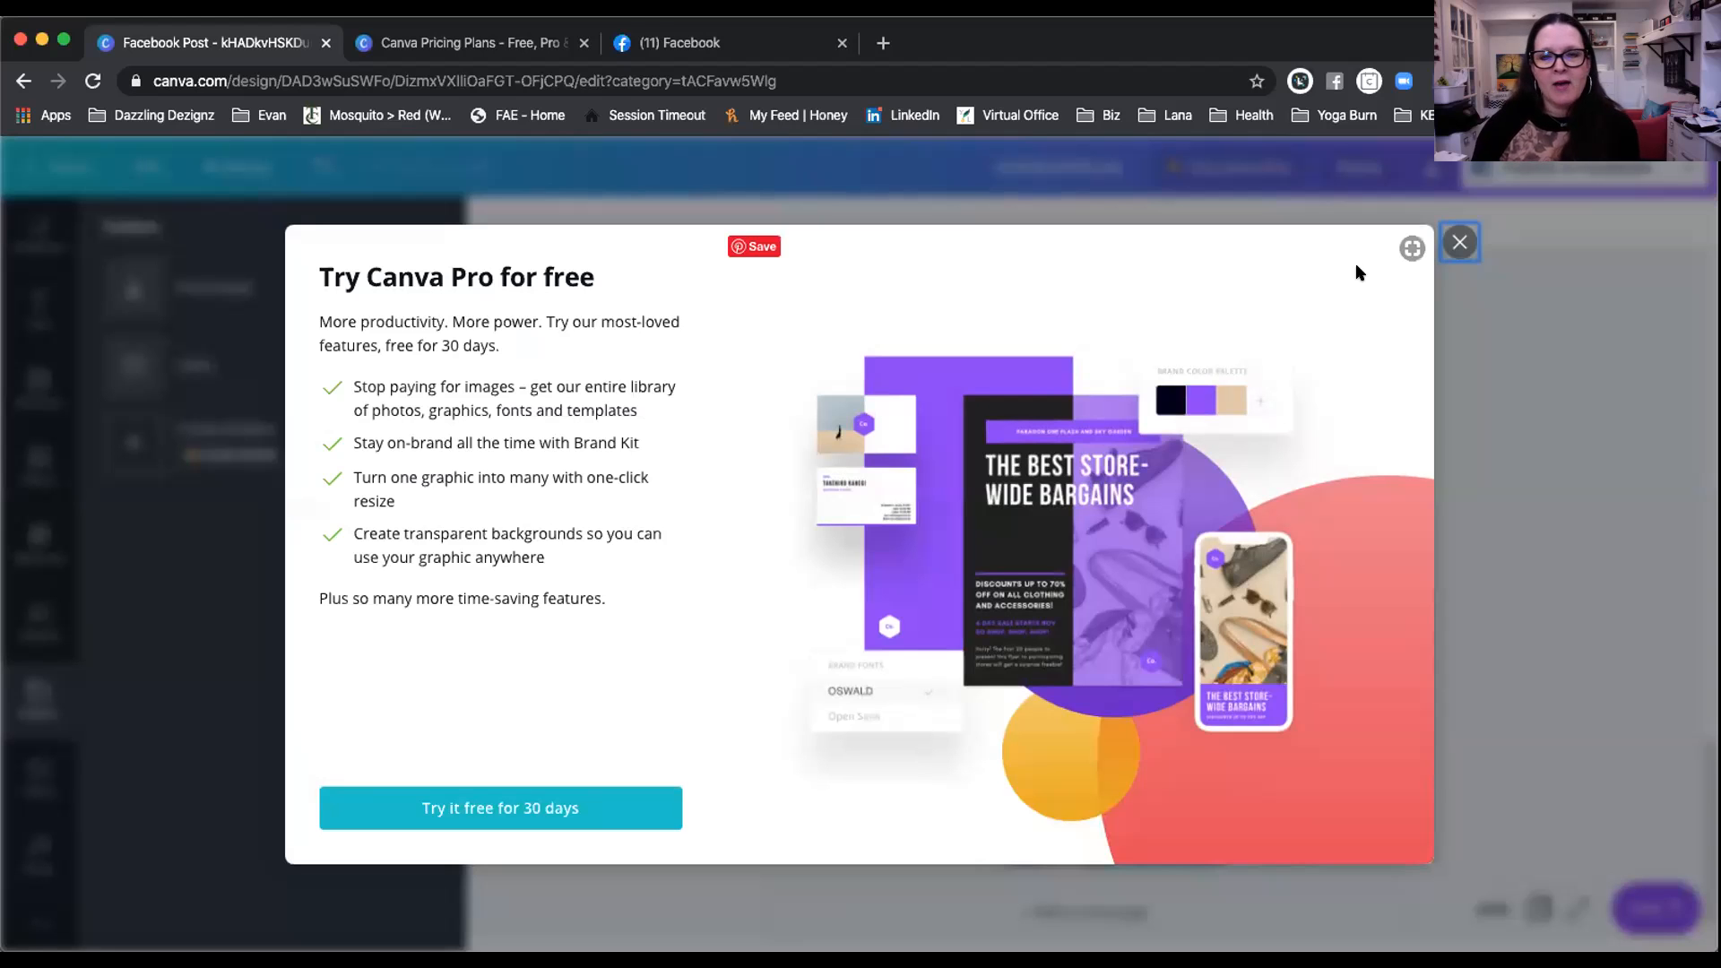
click(1459, 242)
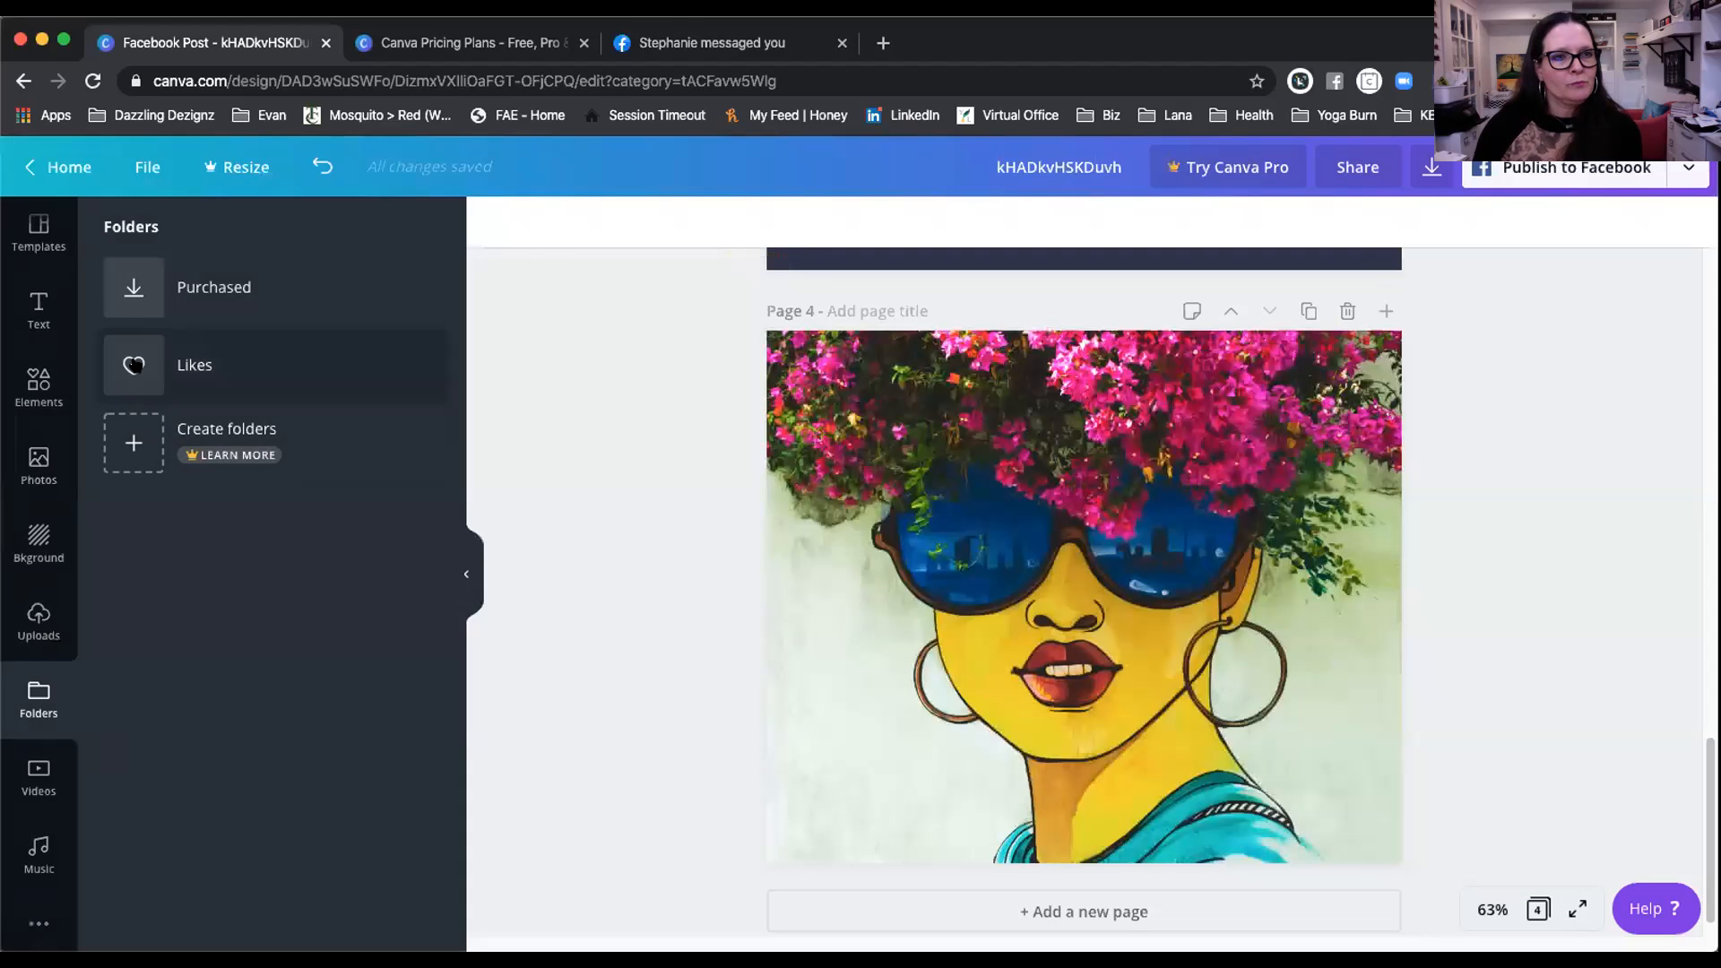
click(203, 283)
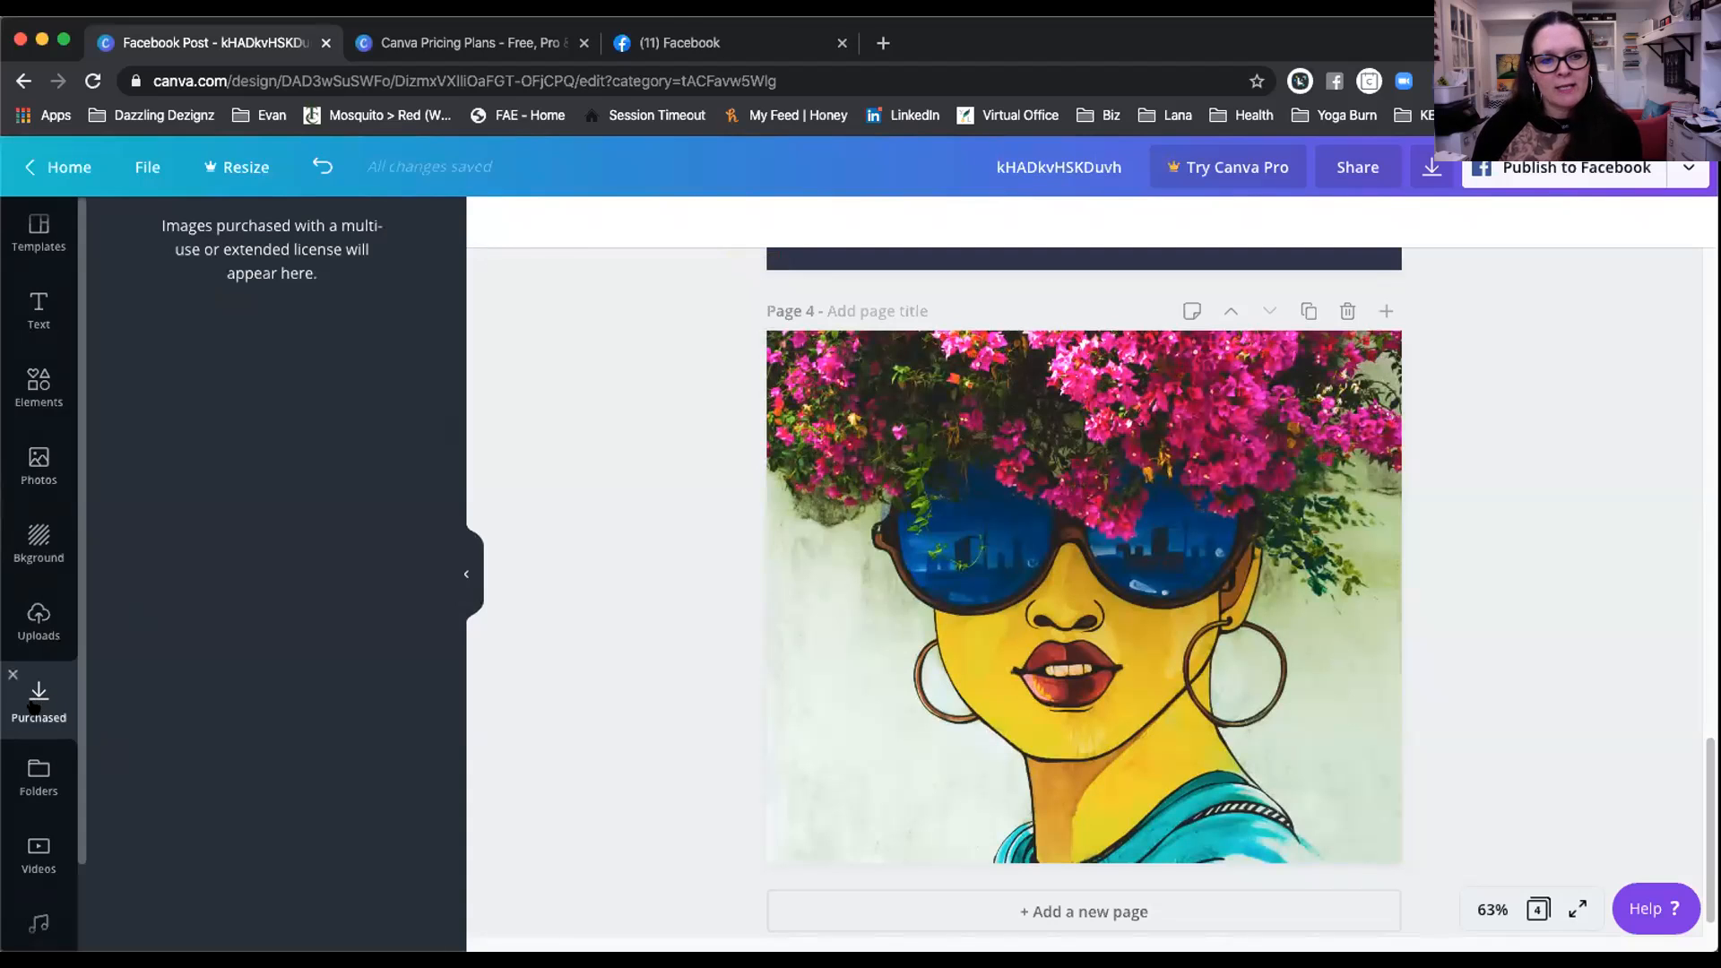
click(38, 776)
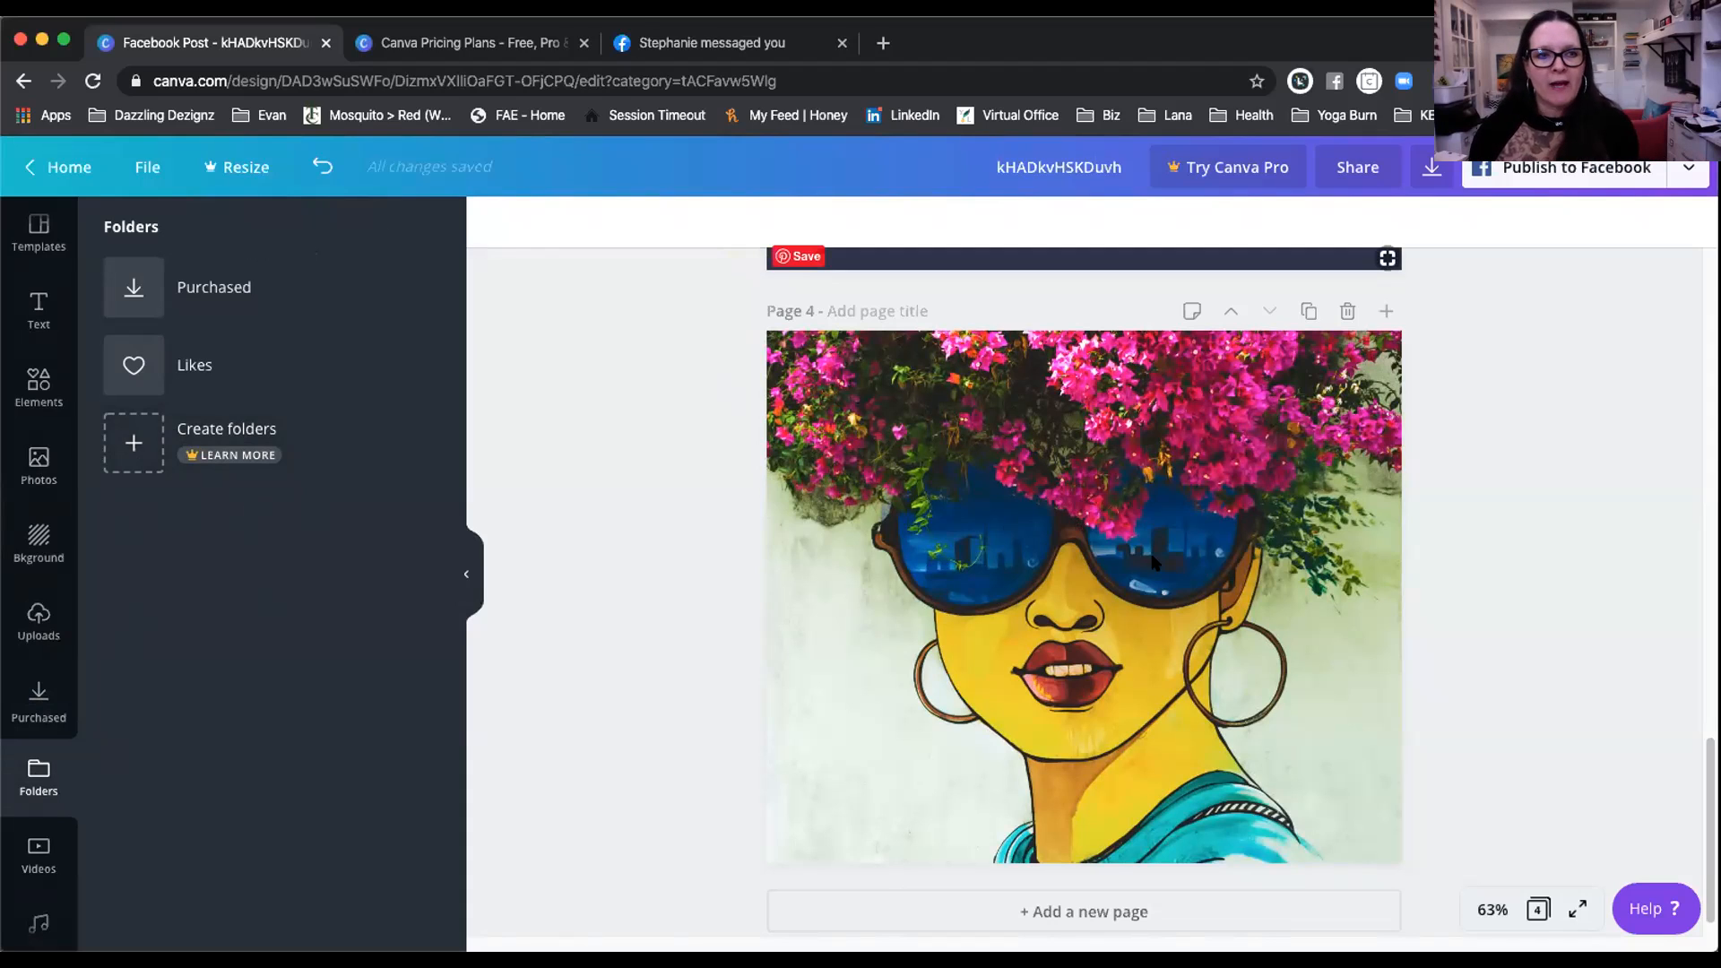
scroll(76, 730, down, 2)
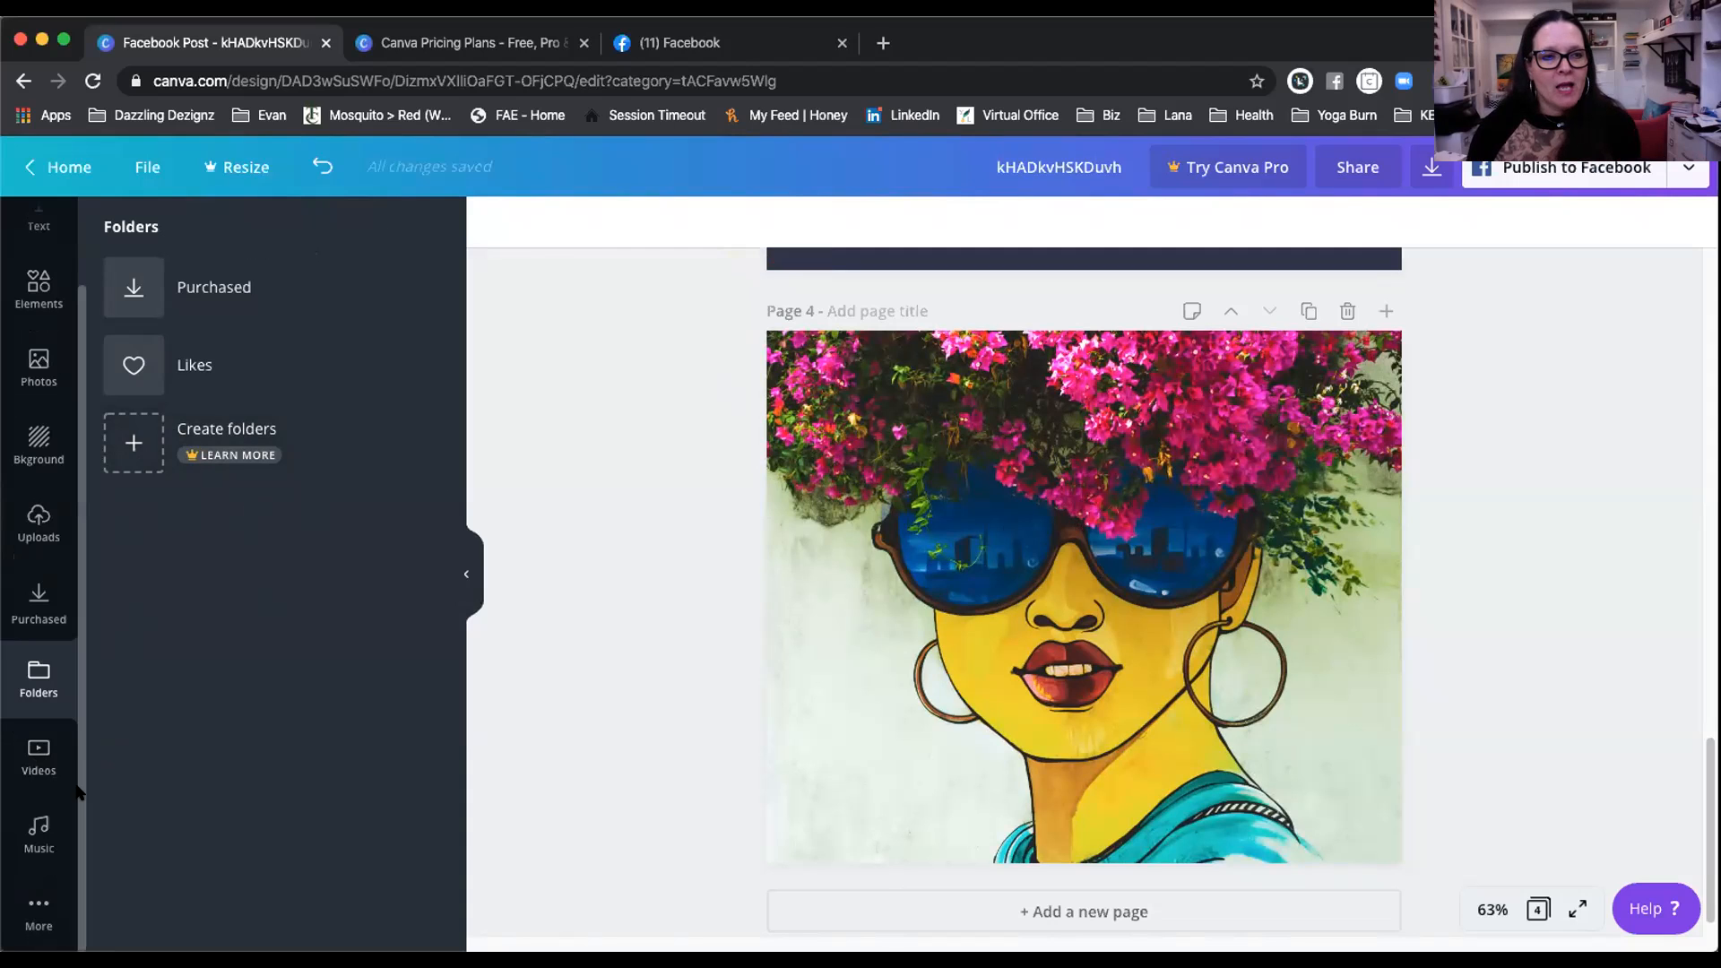
Step: Open the Videos library and scroll its categories down to Plants, Rain and Sea
click(34, 753)
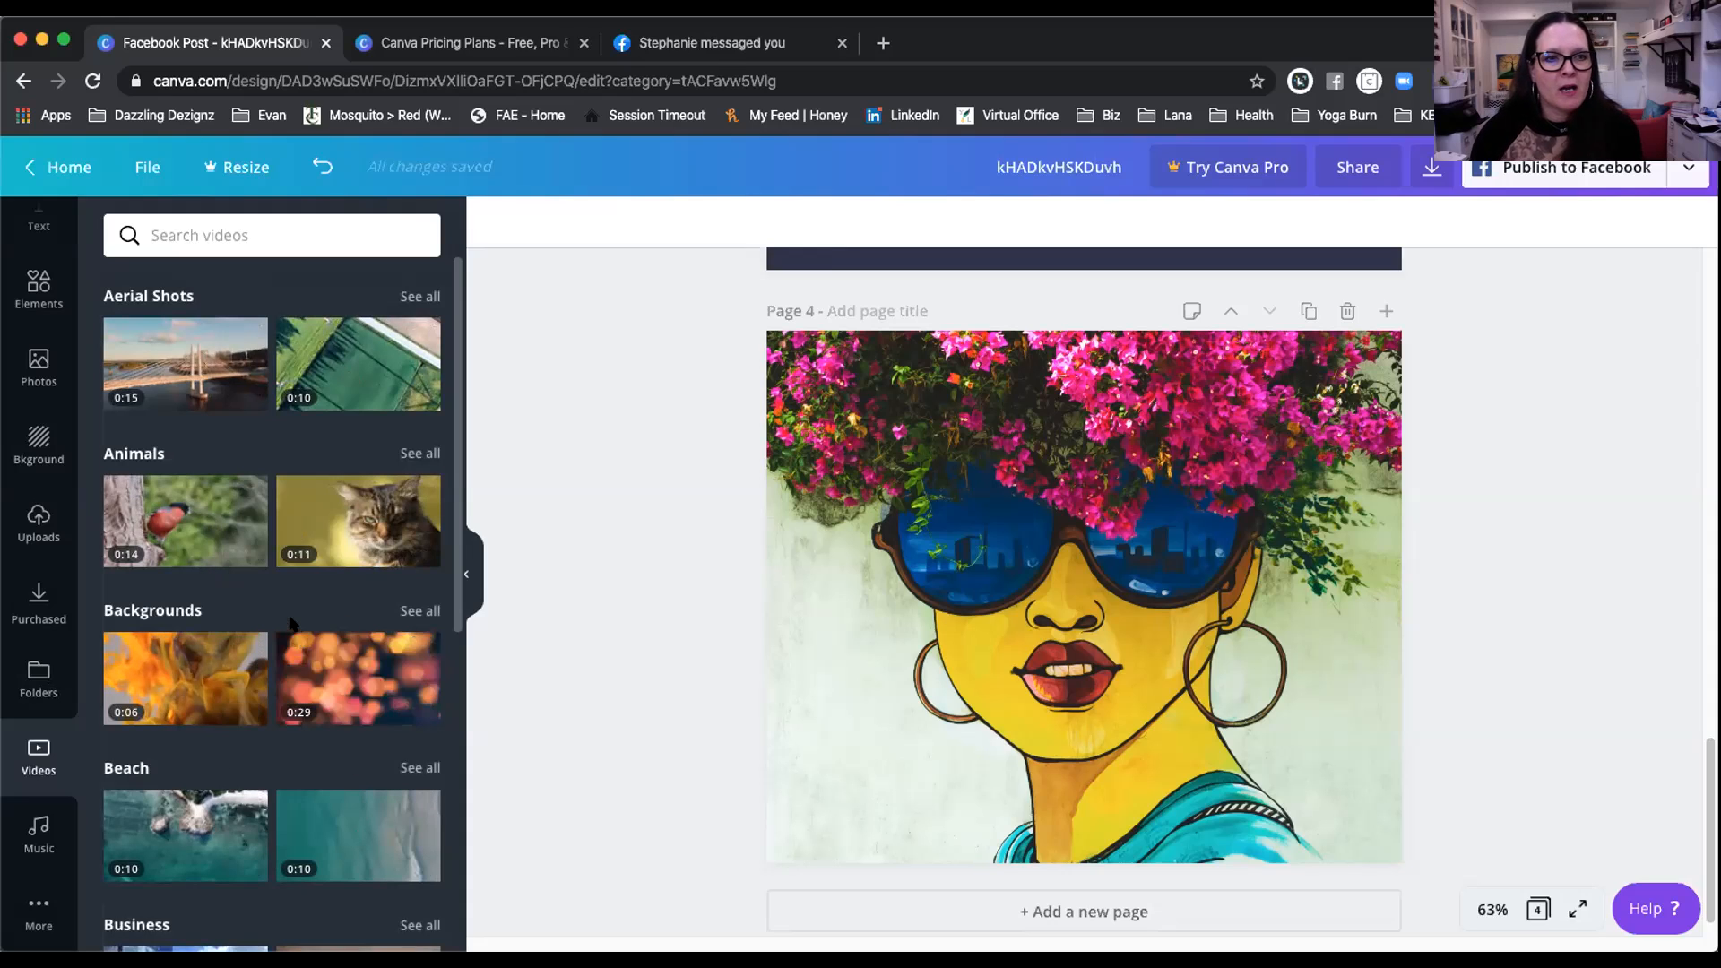
scroll(223, 565, down, 5)
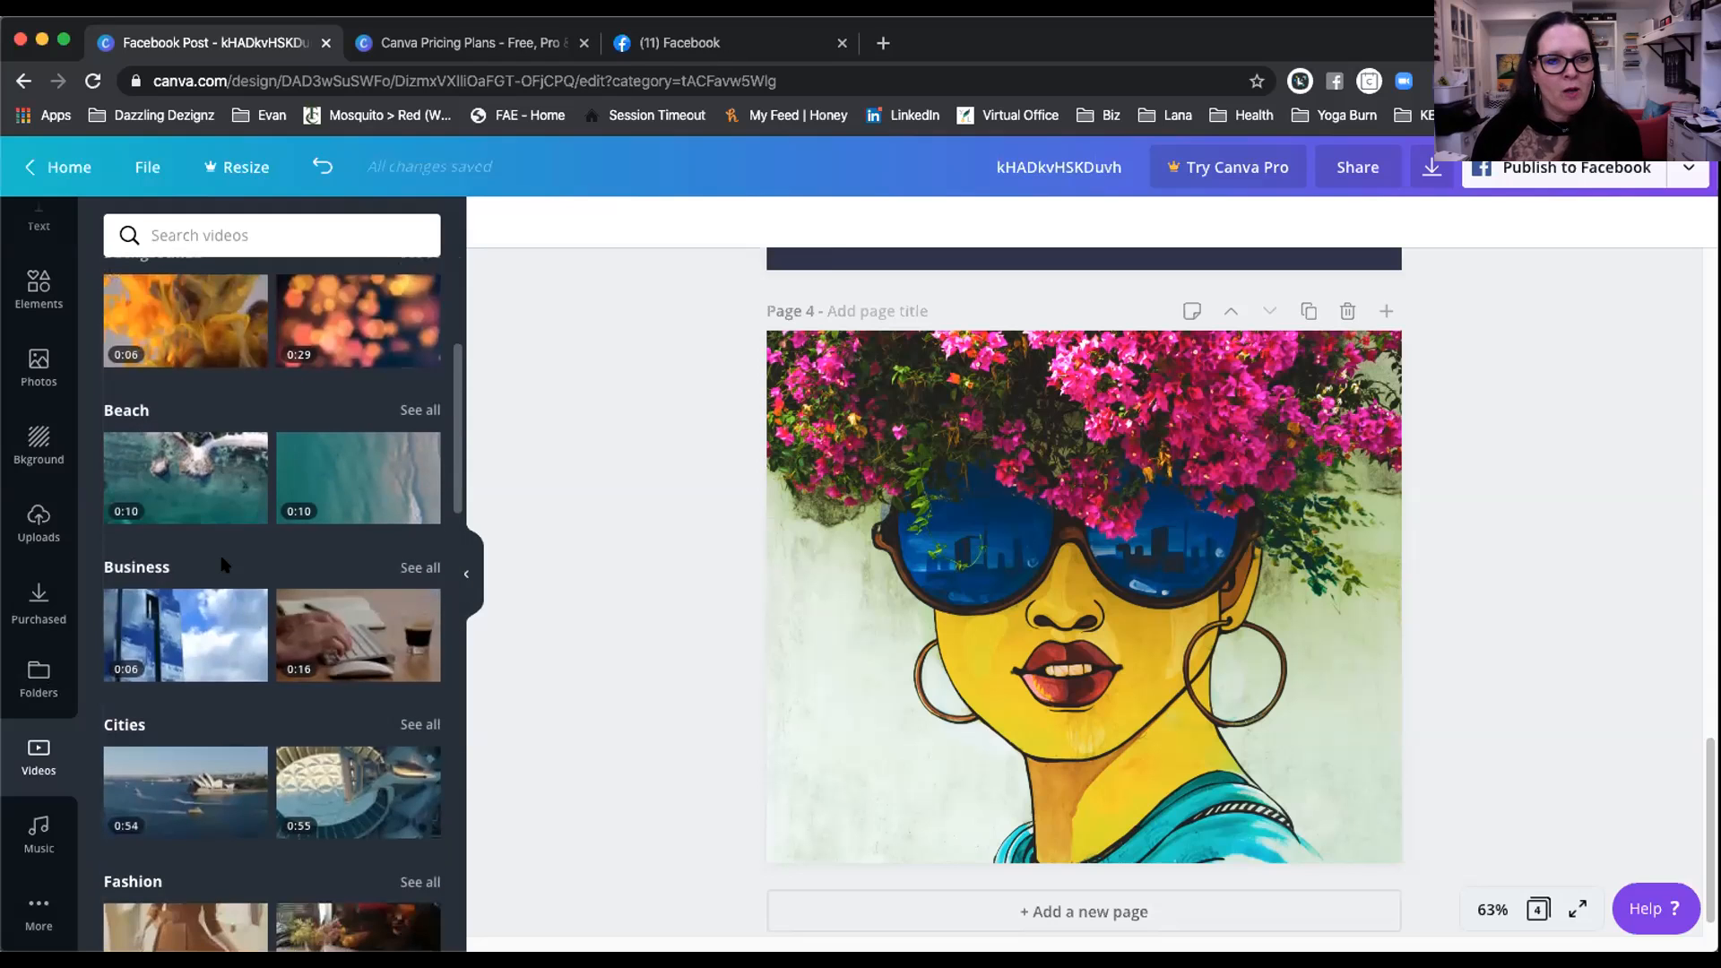
scroll(223, 565, down, 3)
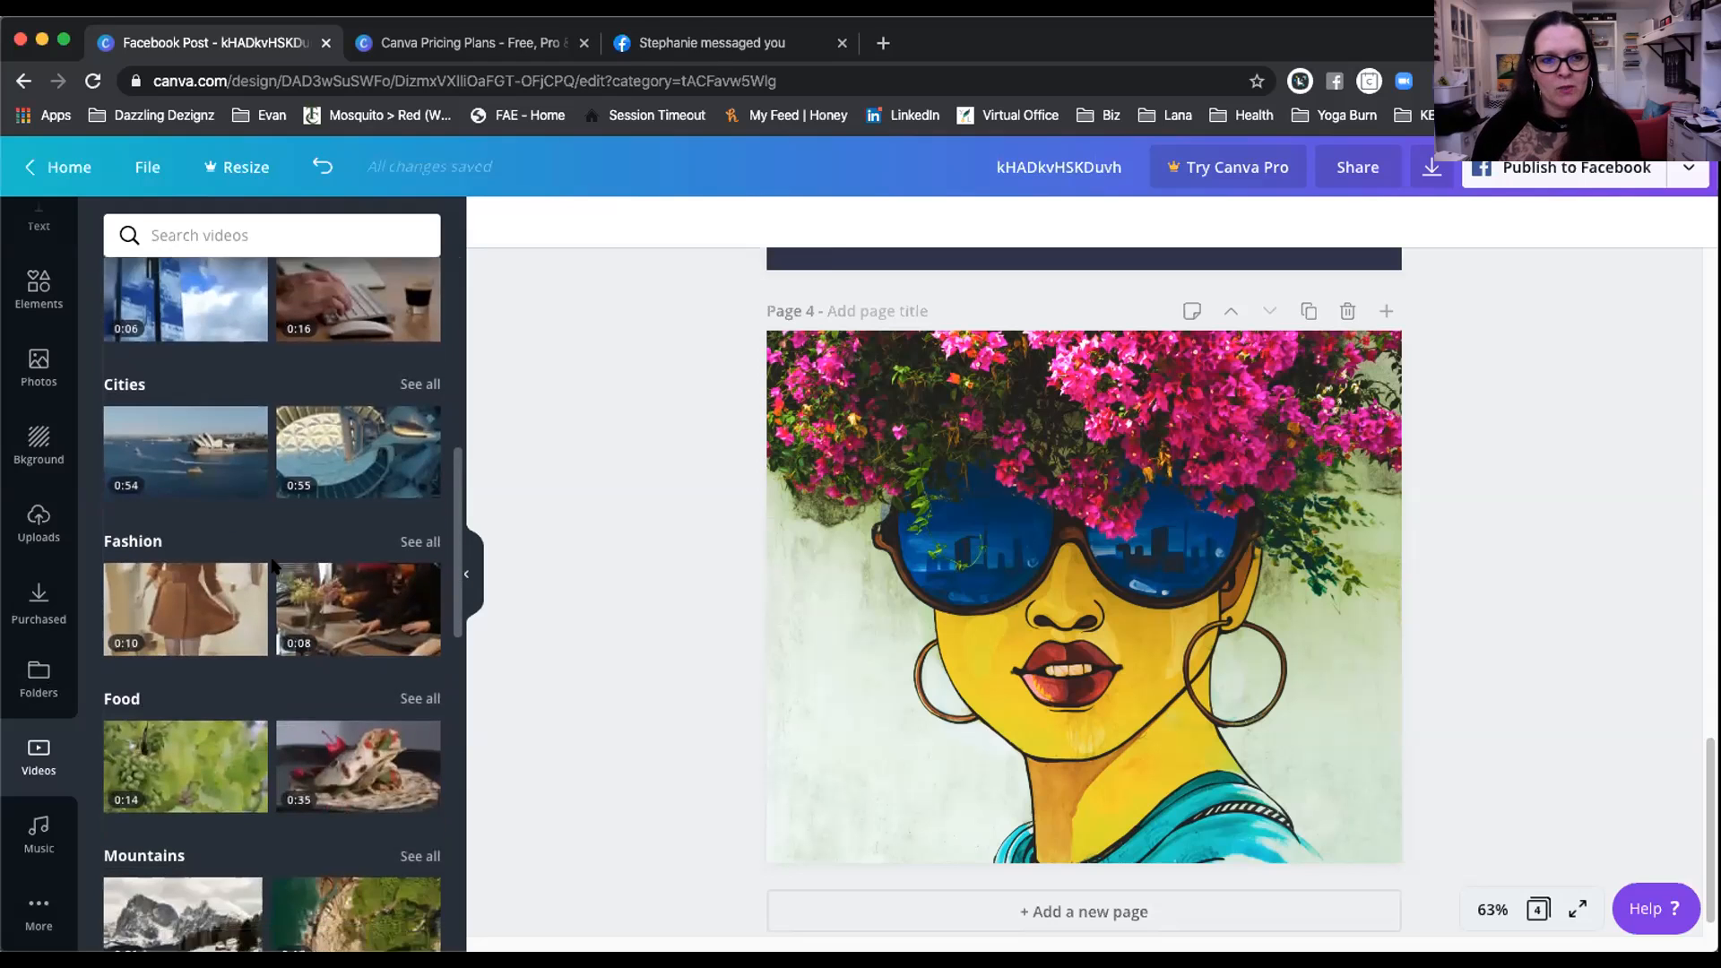
scroll(273, 567, down, 3)
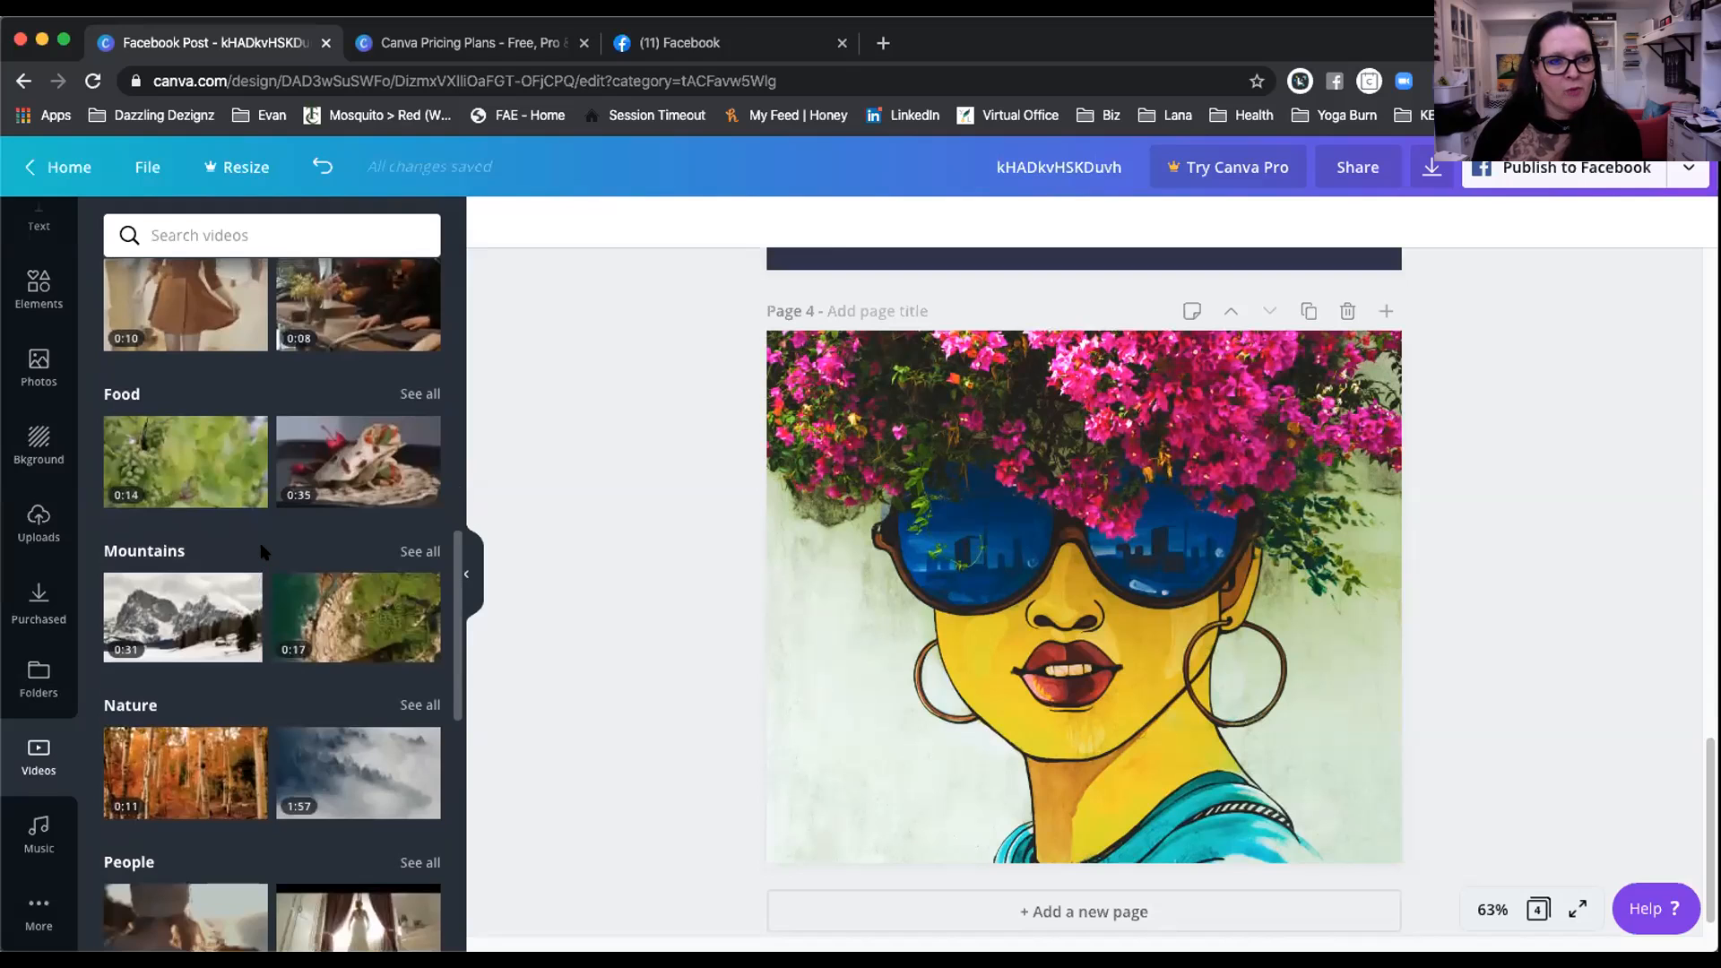
scroll(264, 551, down, 4)
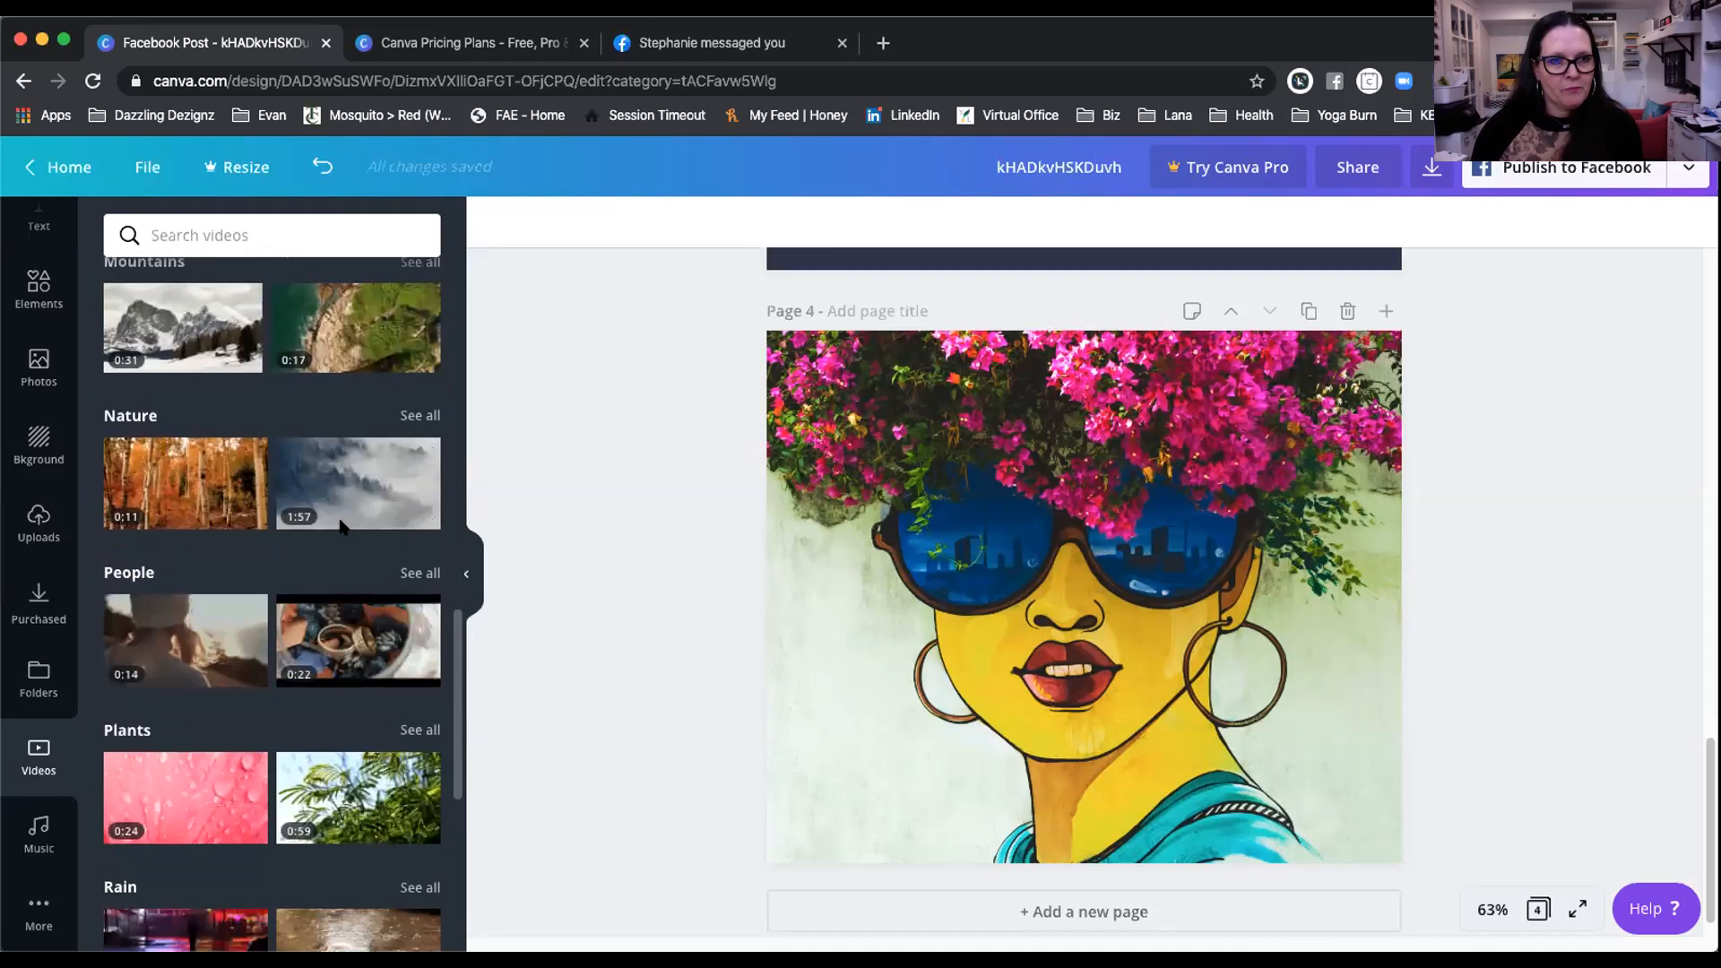
scroll(358, 591, down, 2)
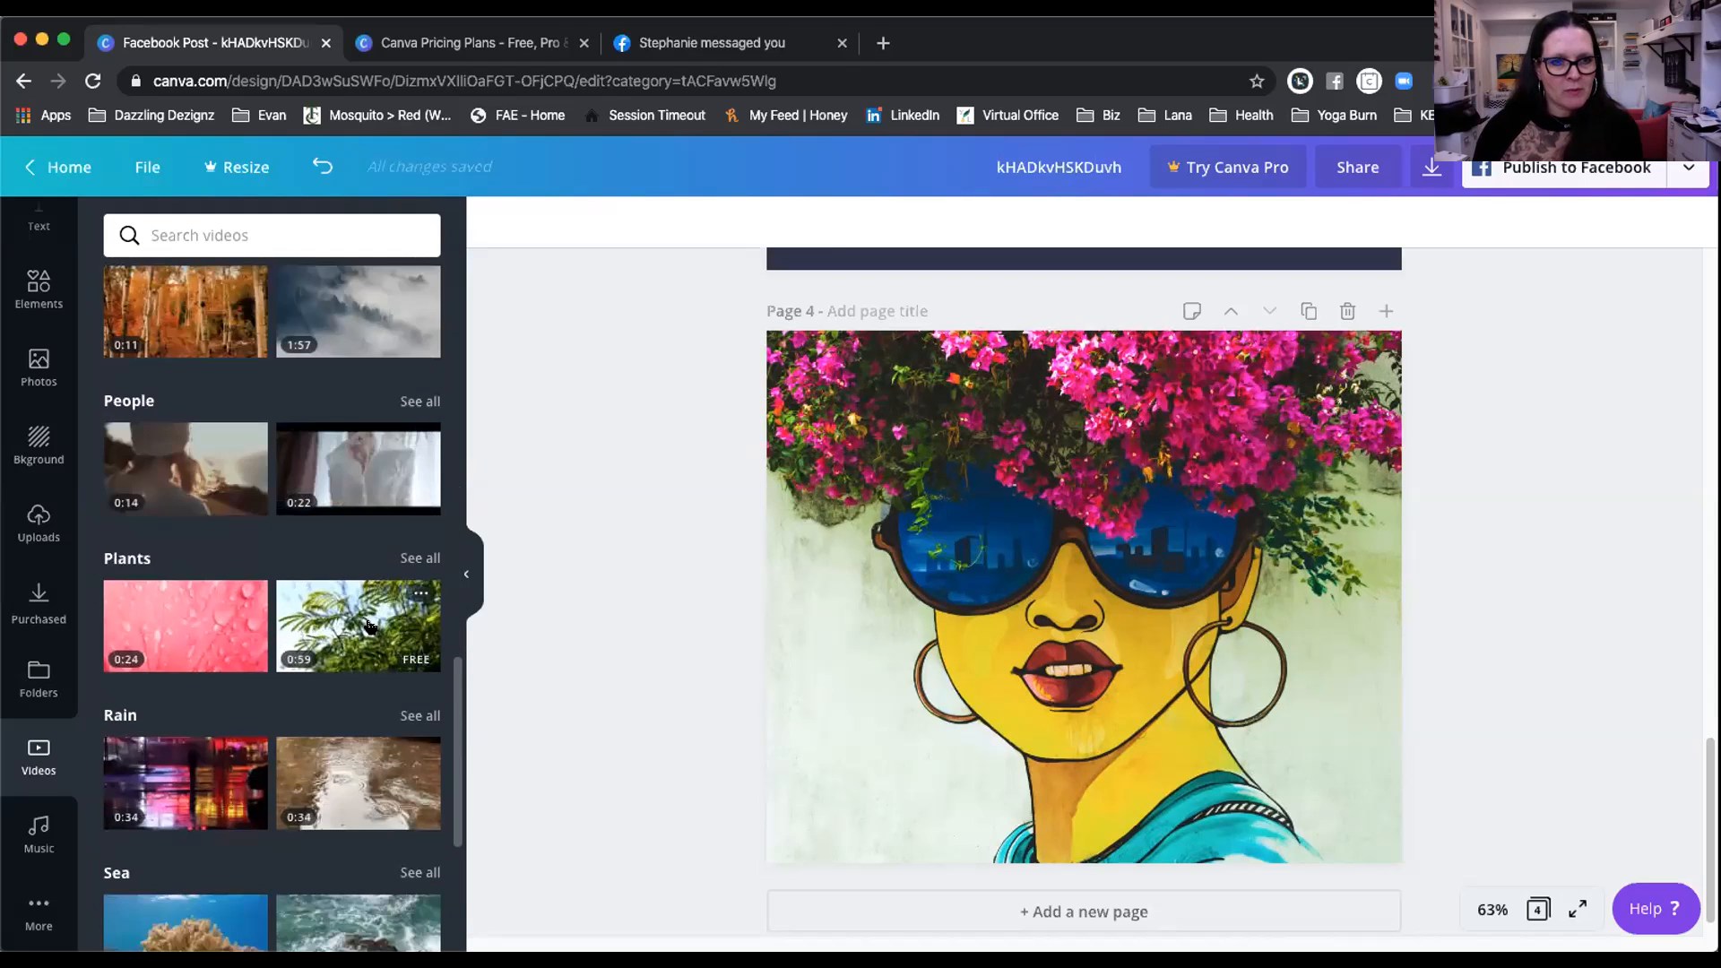
scroll(268, 609, down, 1)
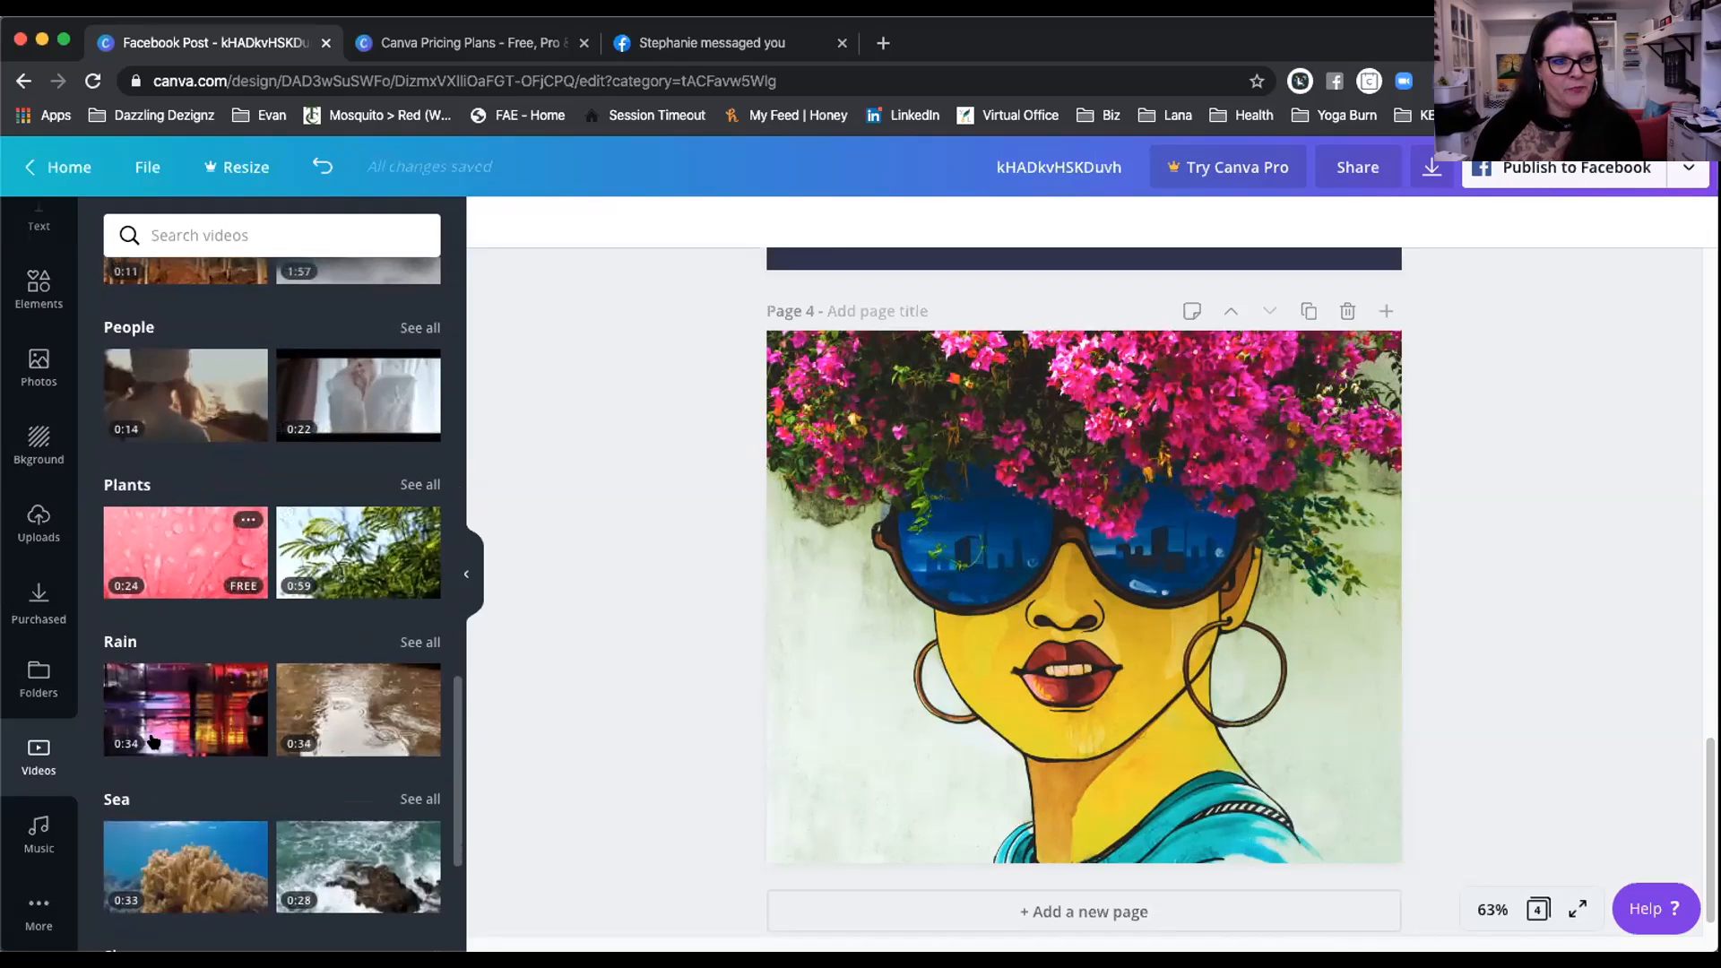
Step: Add Lovely Piano Song from the Piano music section, preview it and open its trim bar
click(43, 829)
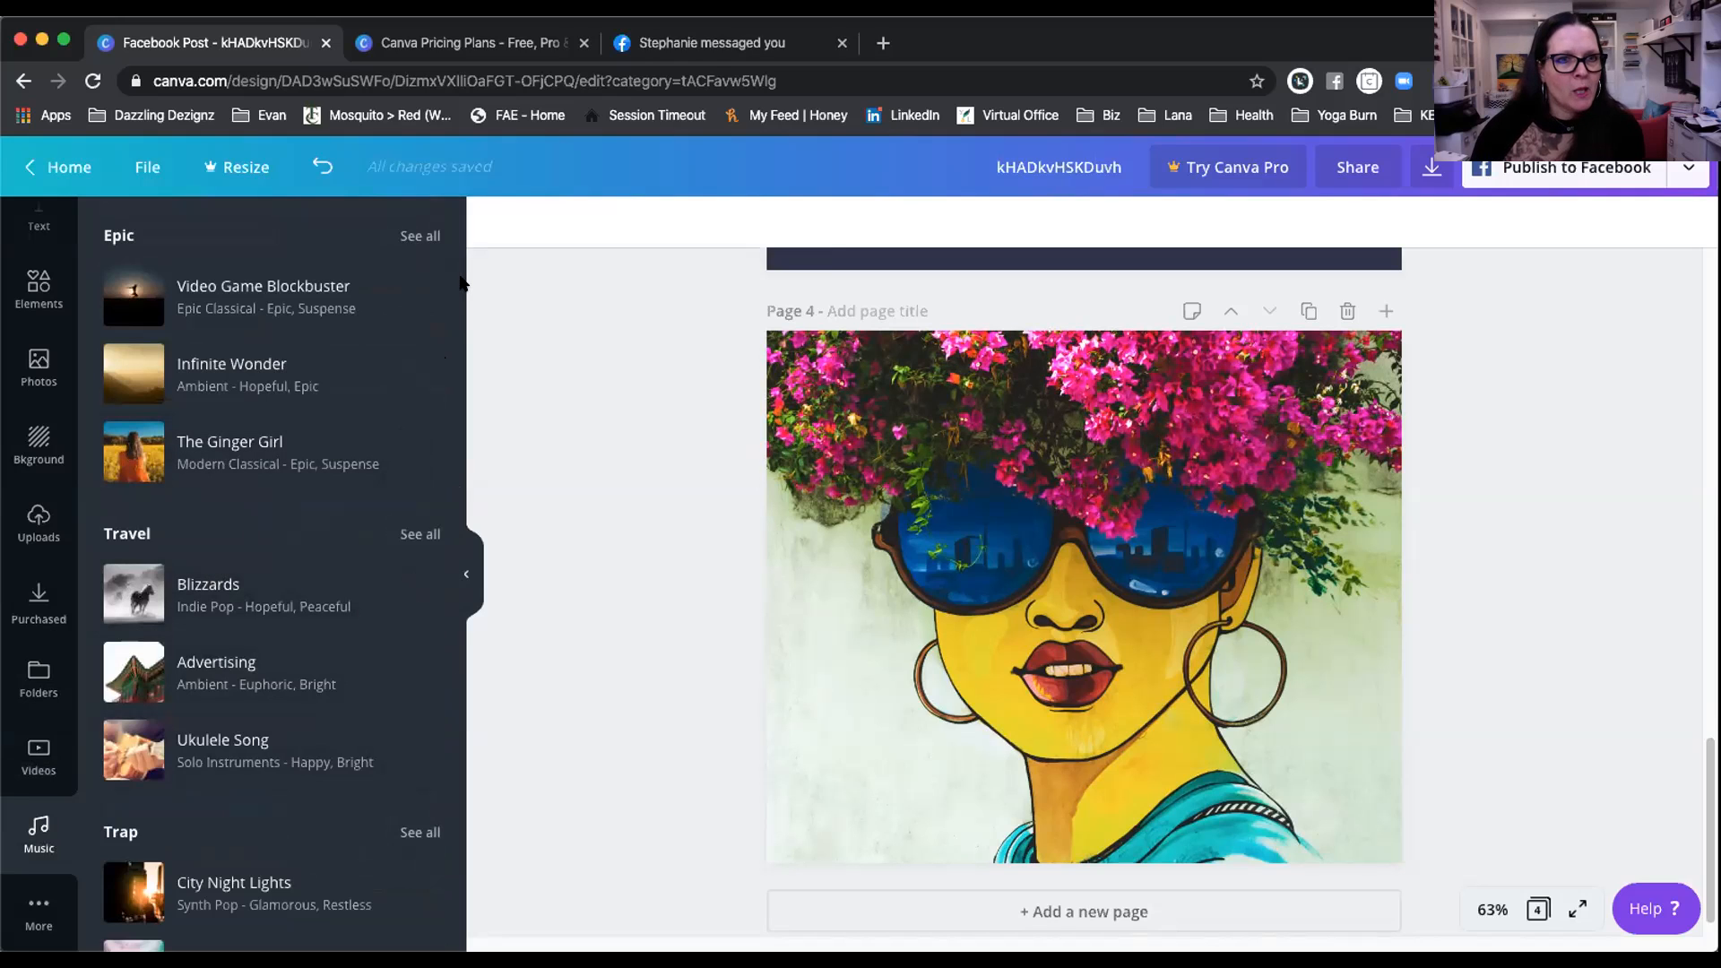
drag(455, 287, 457, 393)
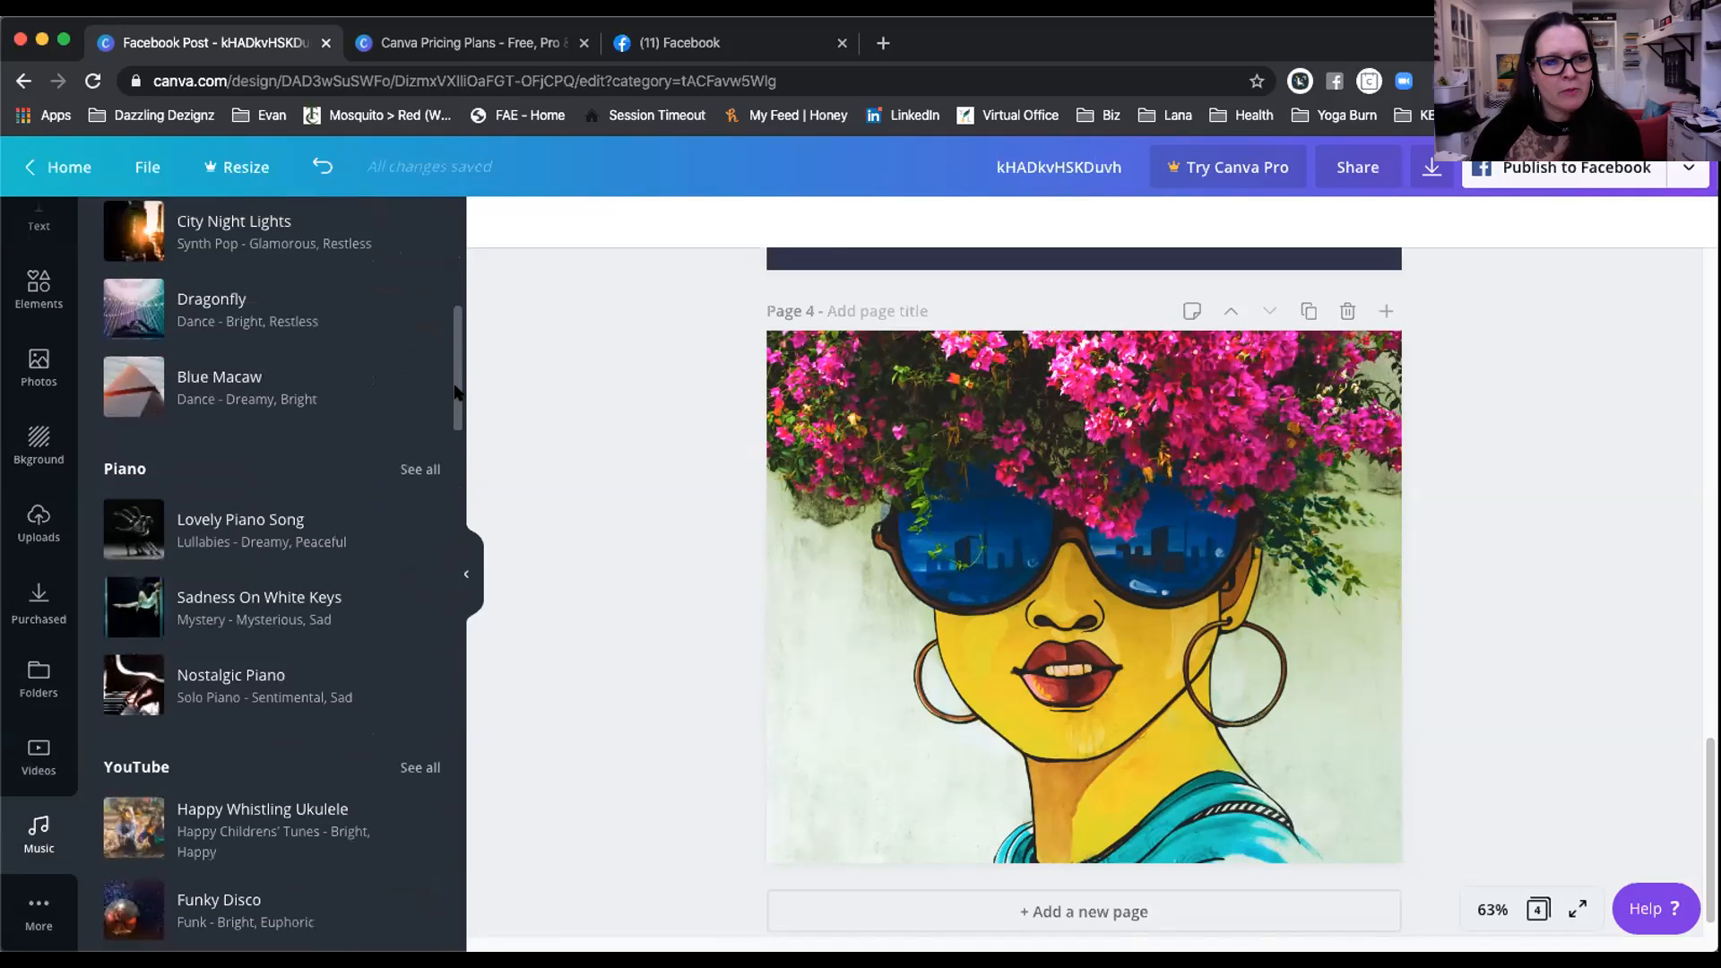
click(229, 531)
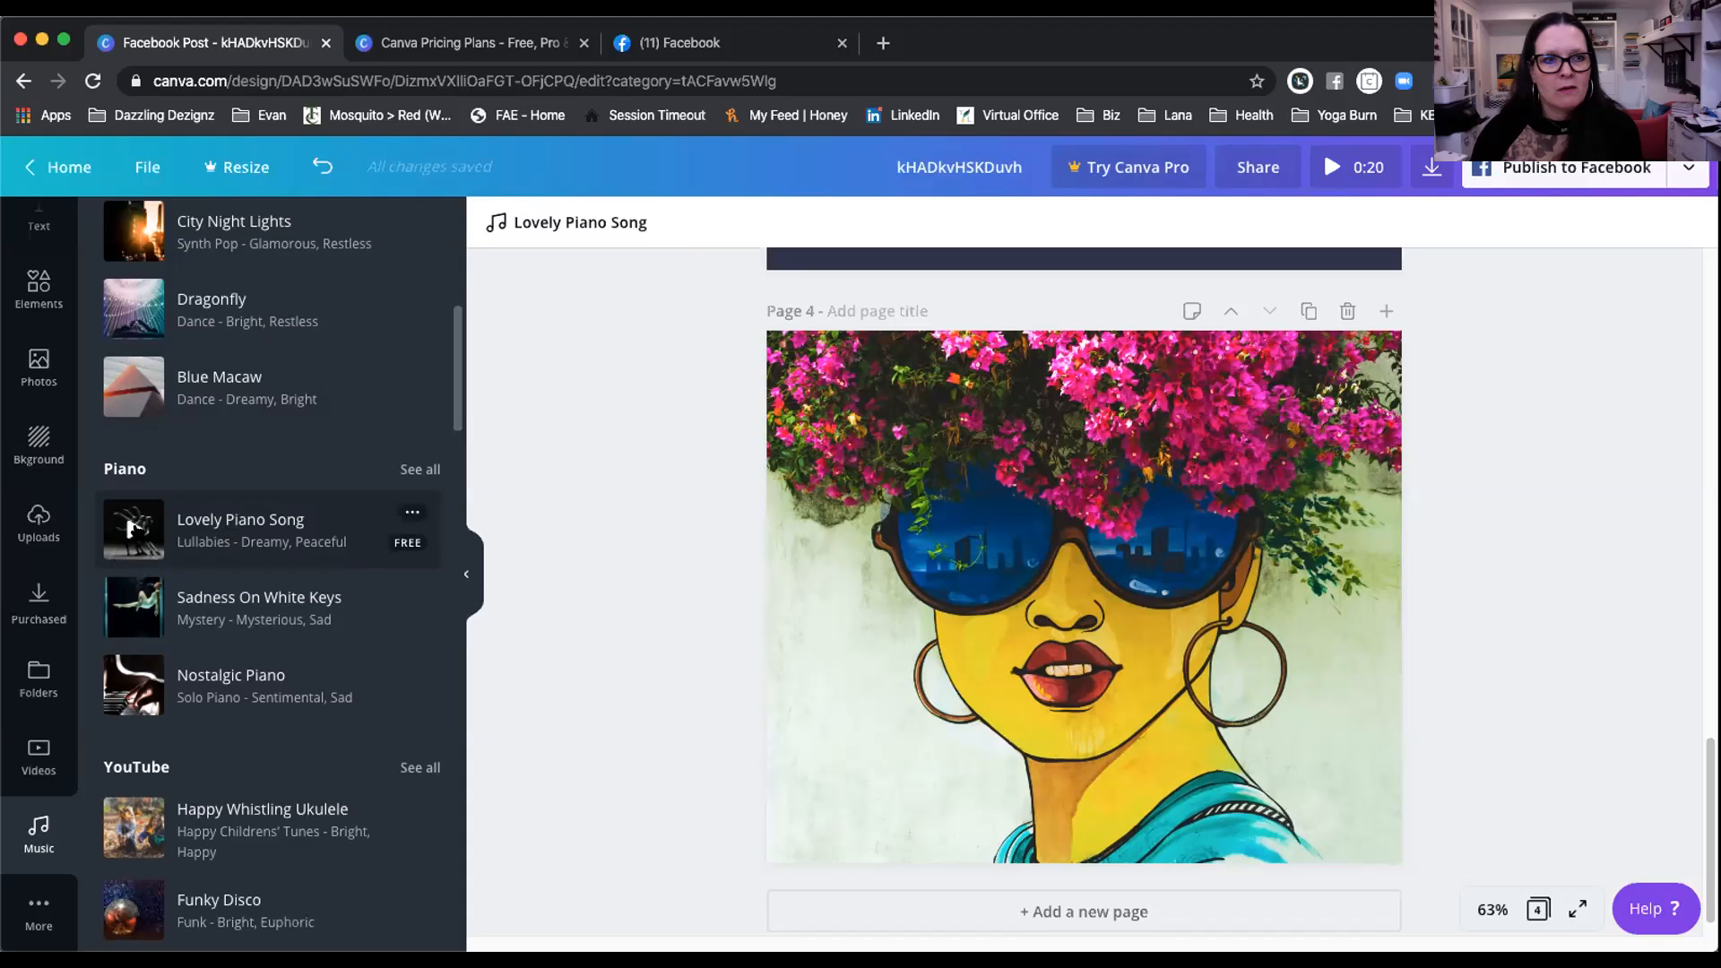
click(131, 529)
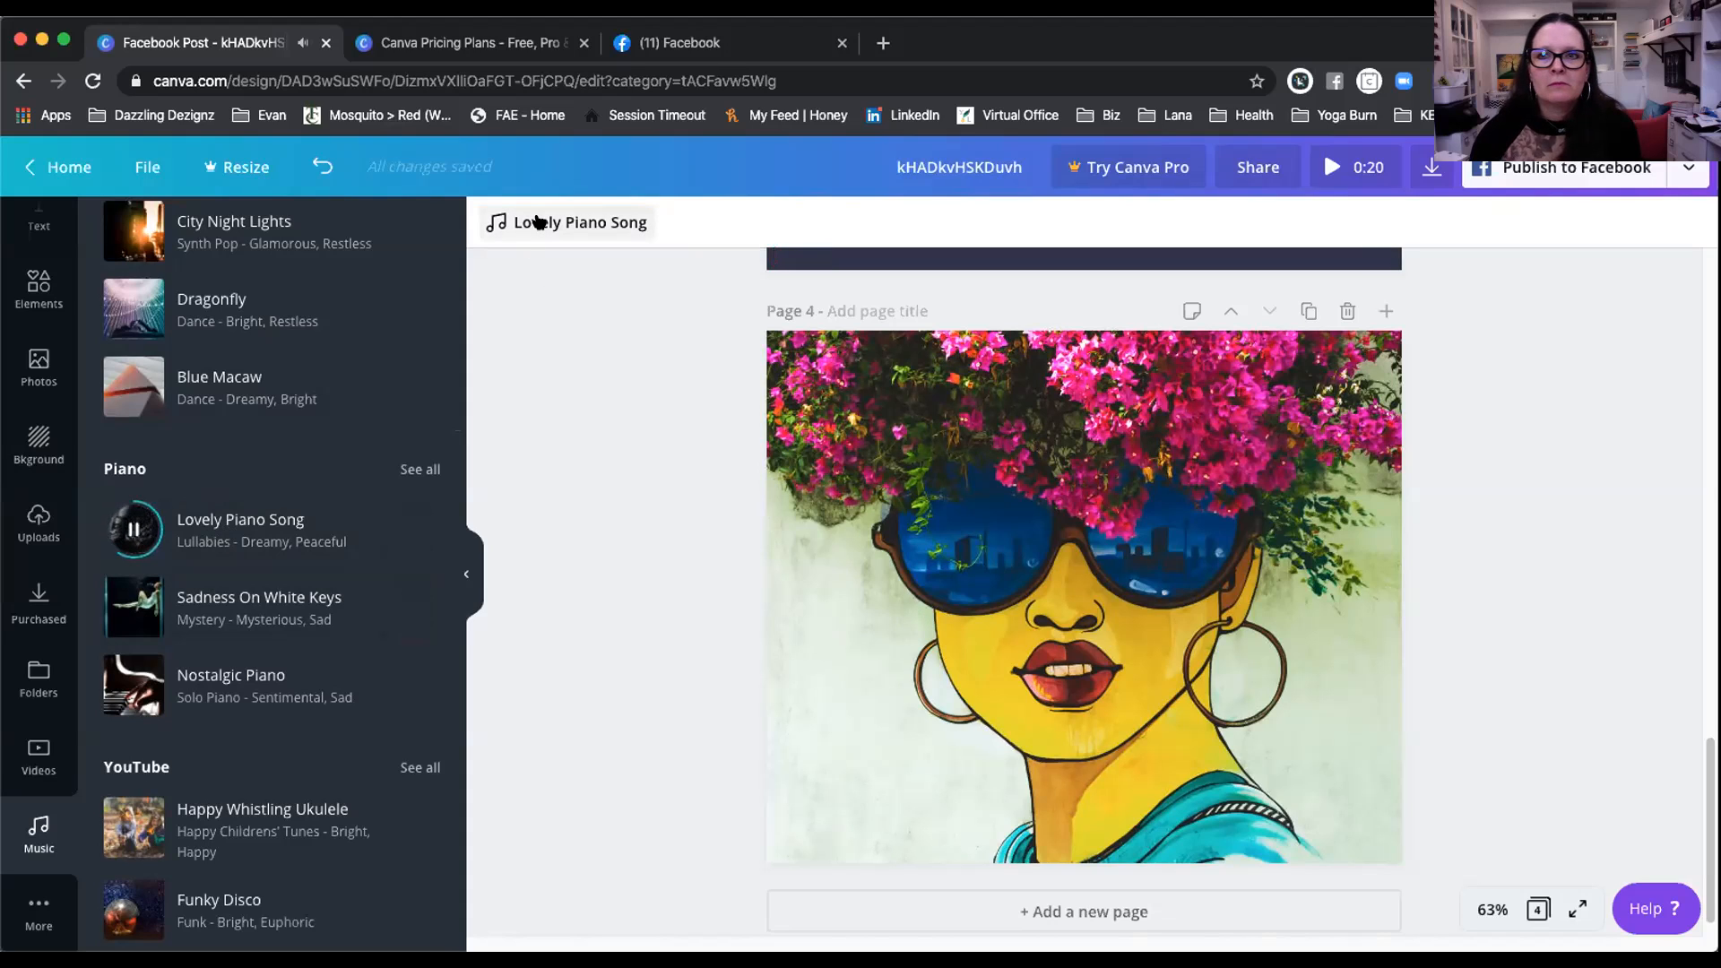
click(538, 221)
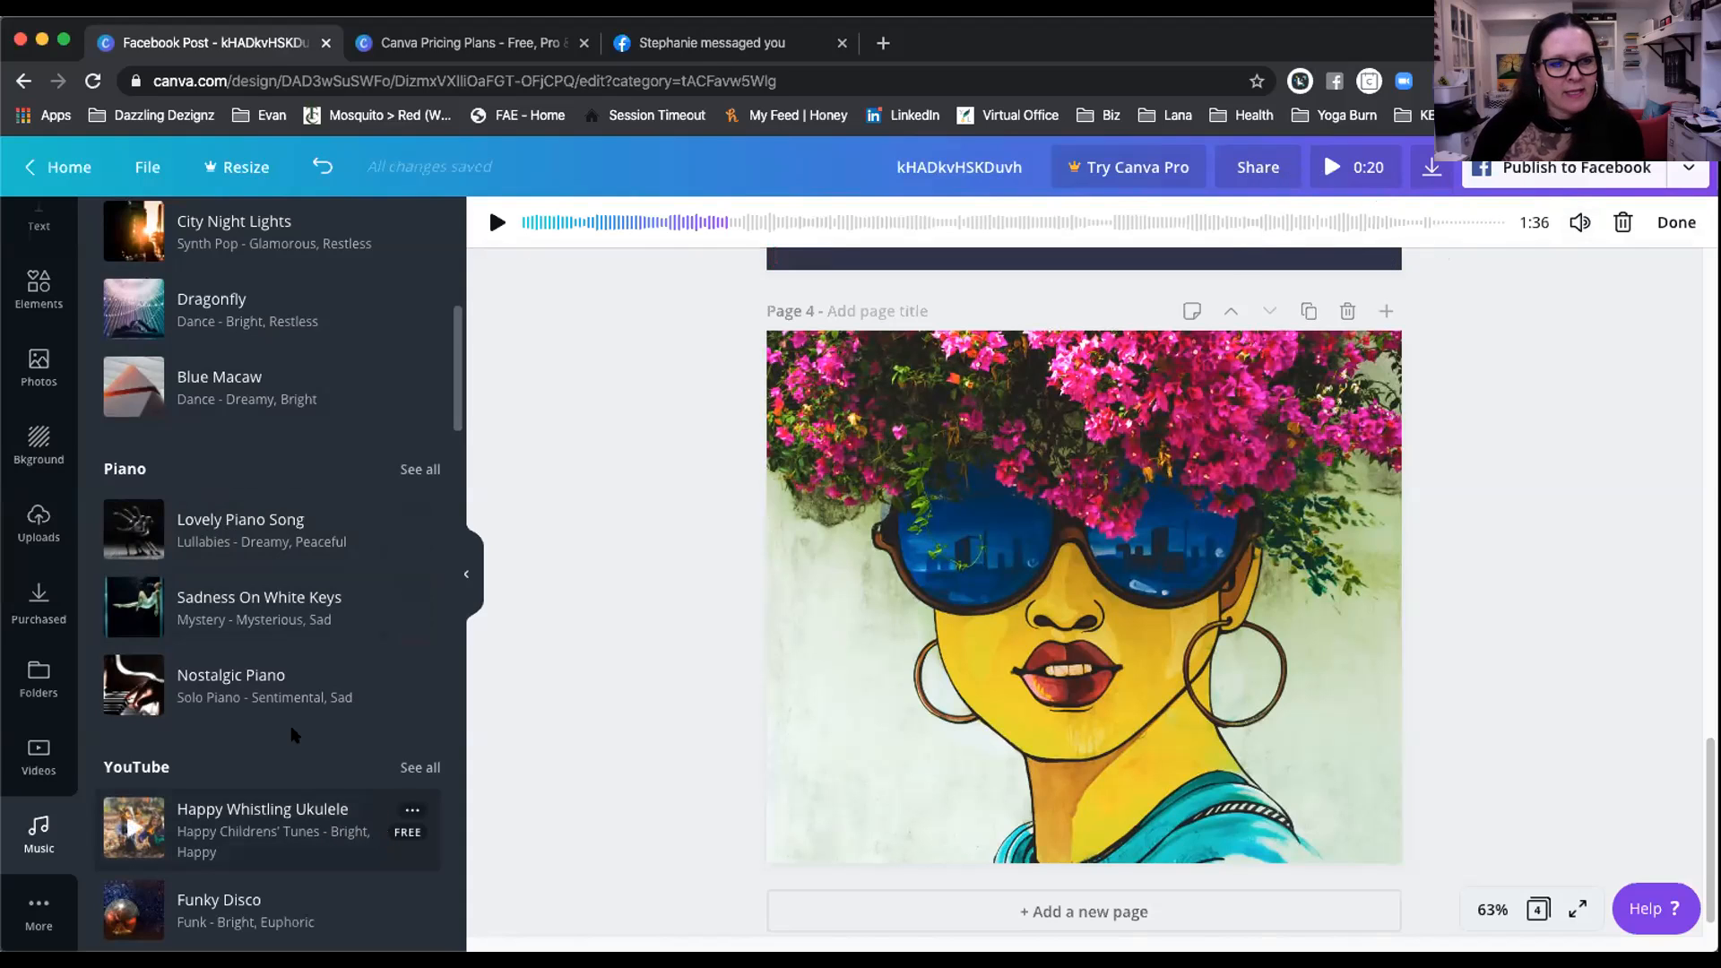
Step: Scroll the music panel, then bring up the Canva apps collection
scroll(453, 475, down, 3)
scroll(452, 475, down, 10)
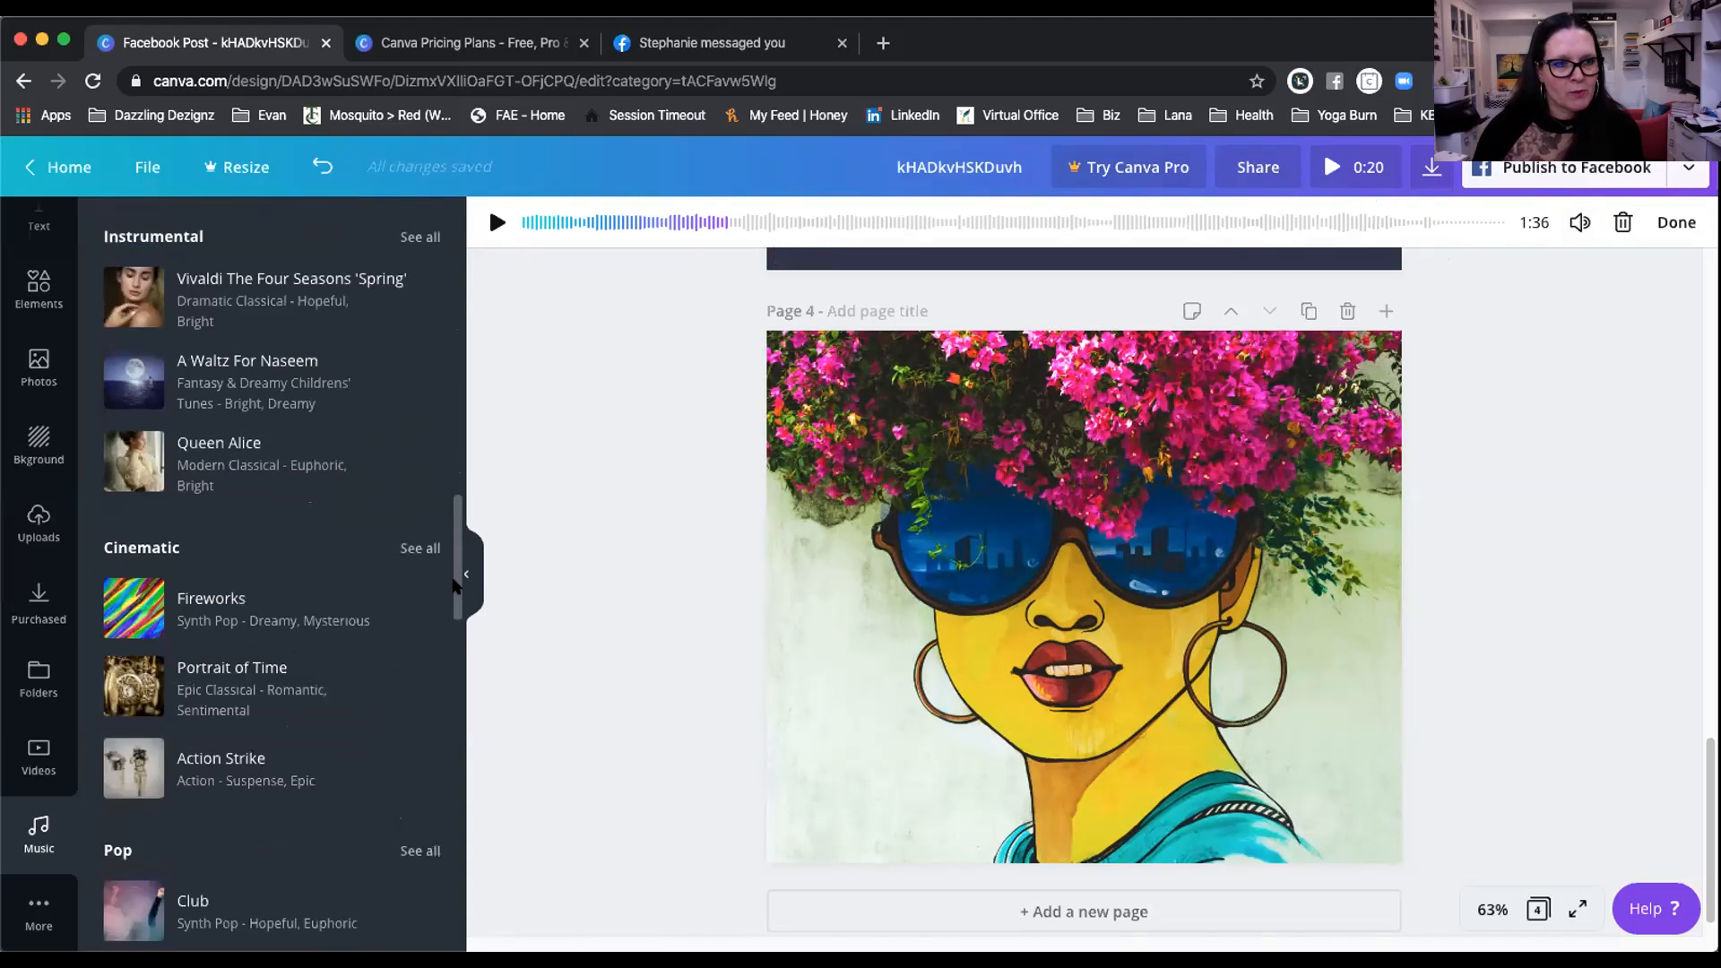
drag(455, 584, 460, 932)
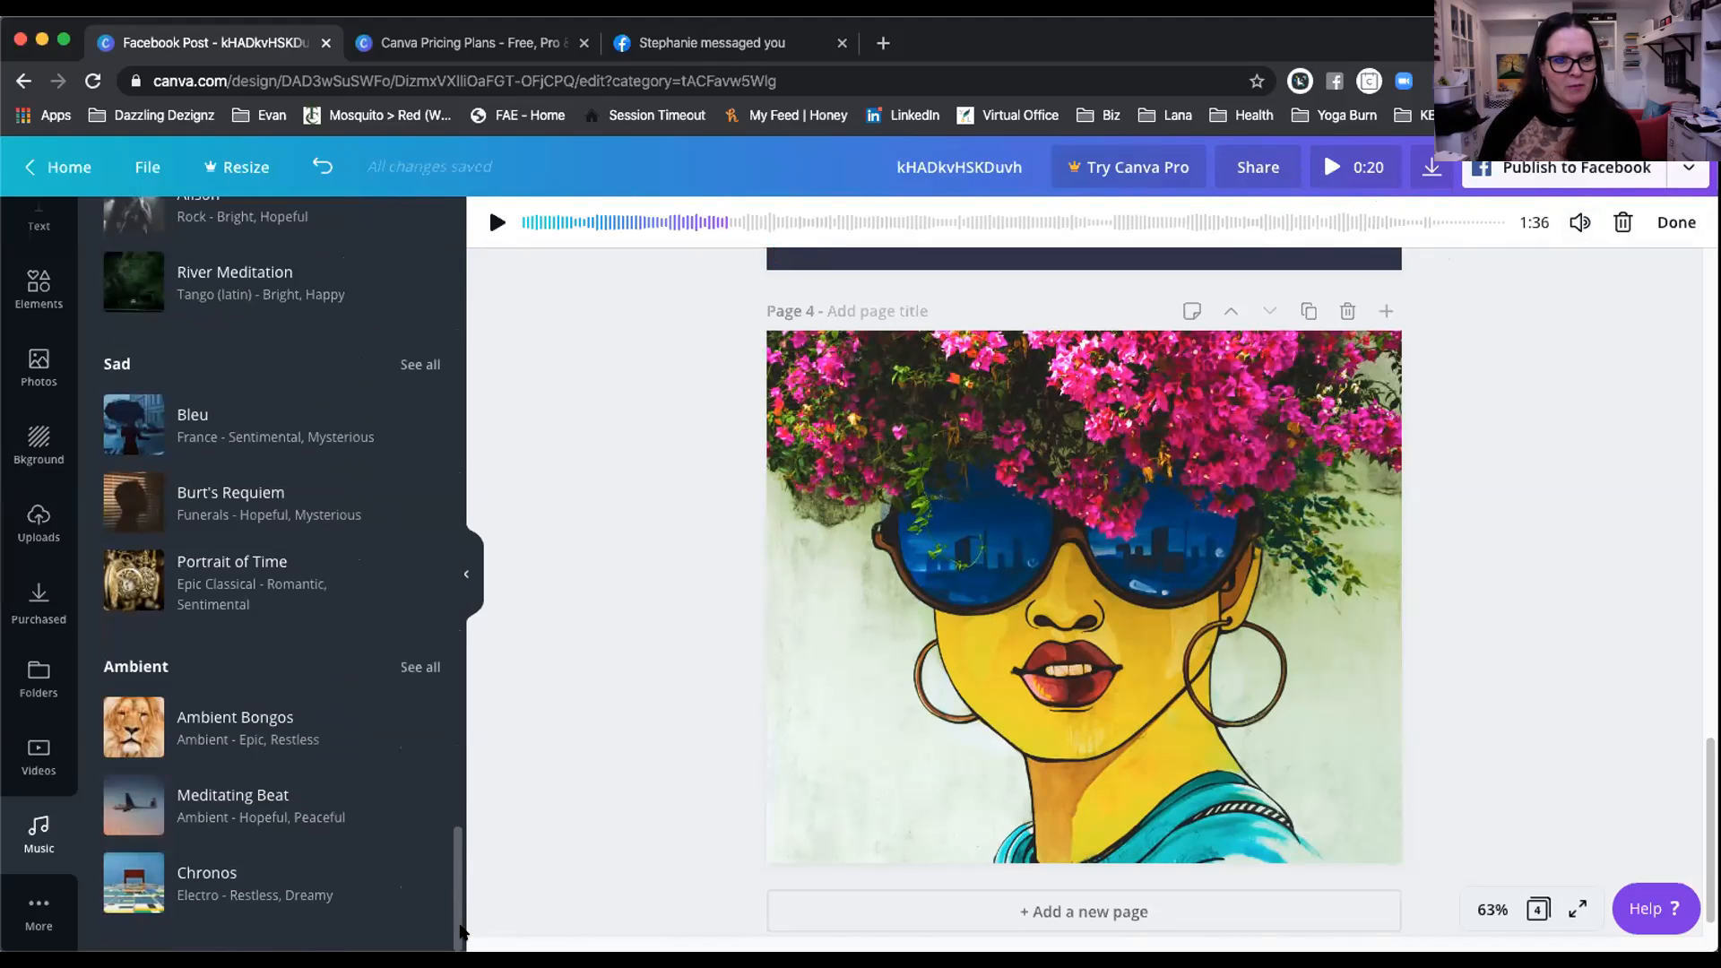
drag(460, 932, 467, 408)
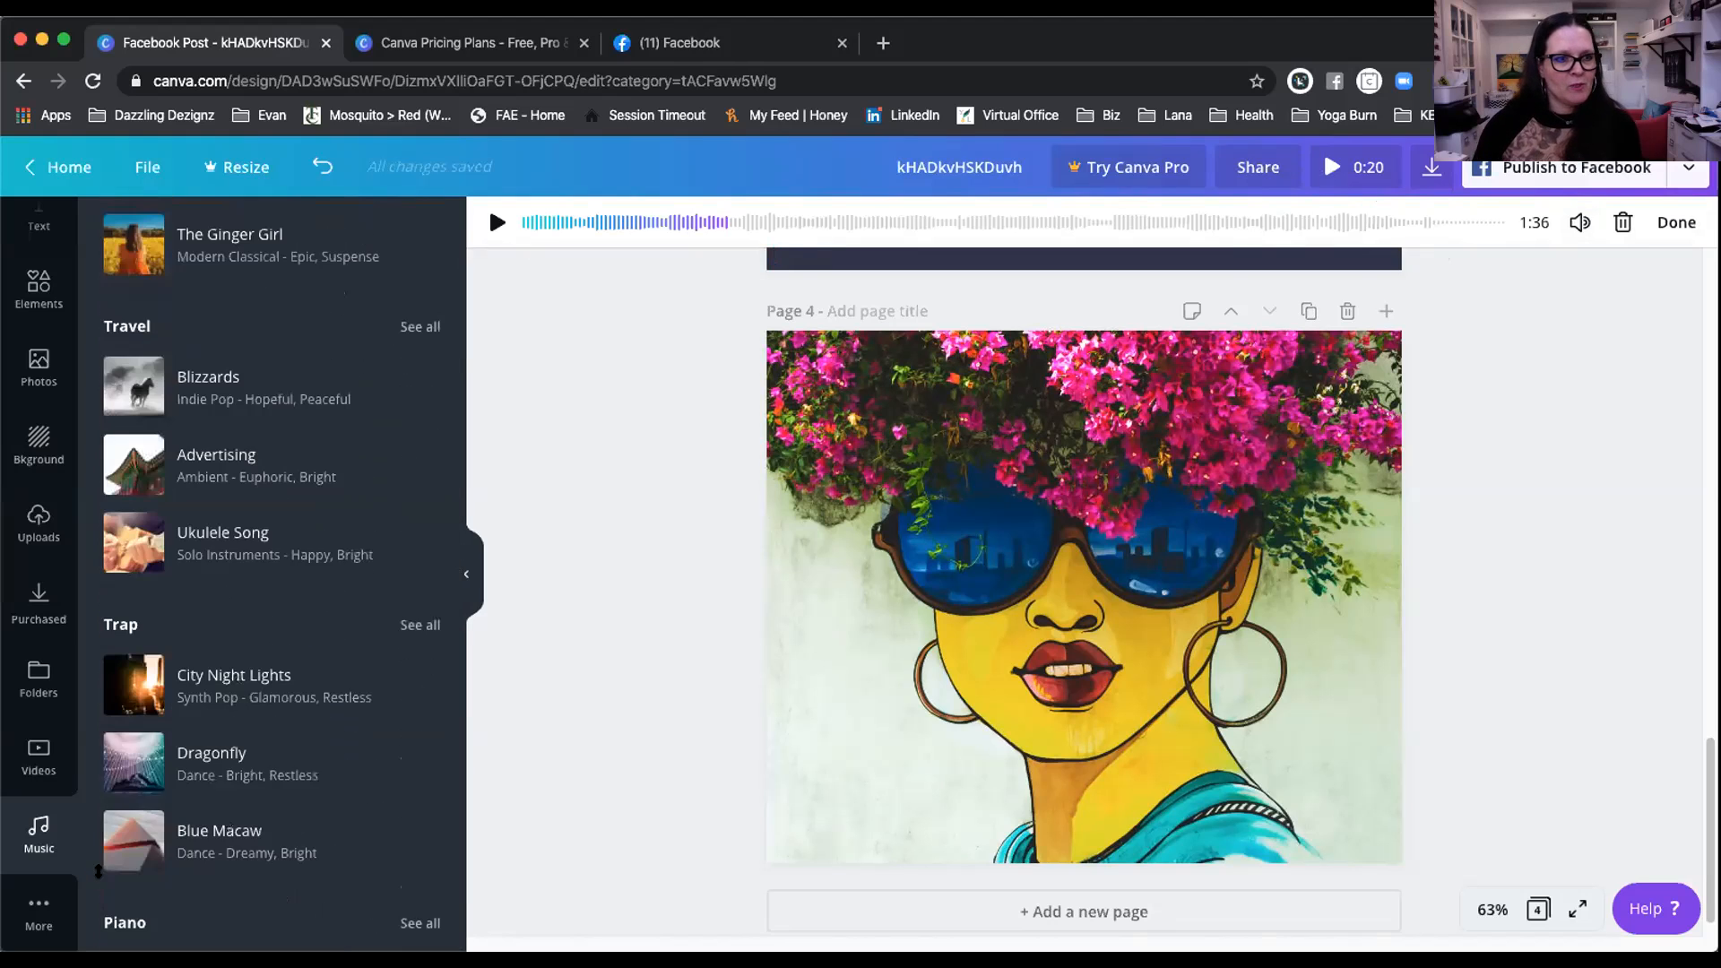
click(39, 913)
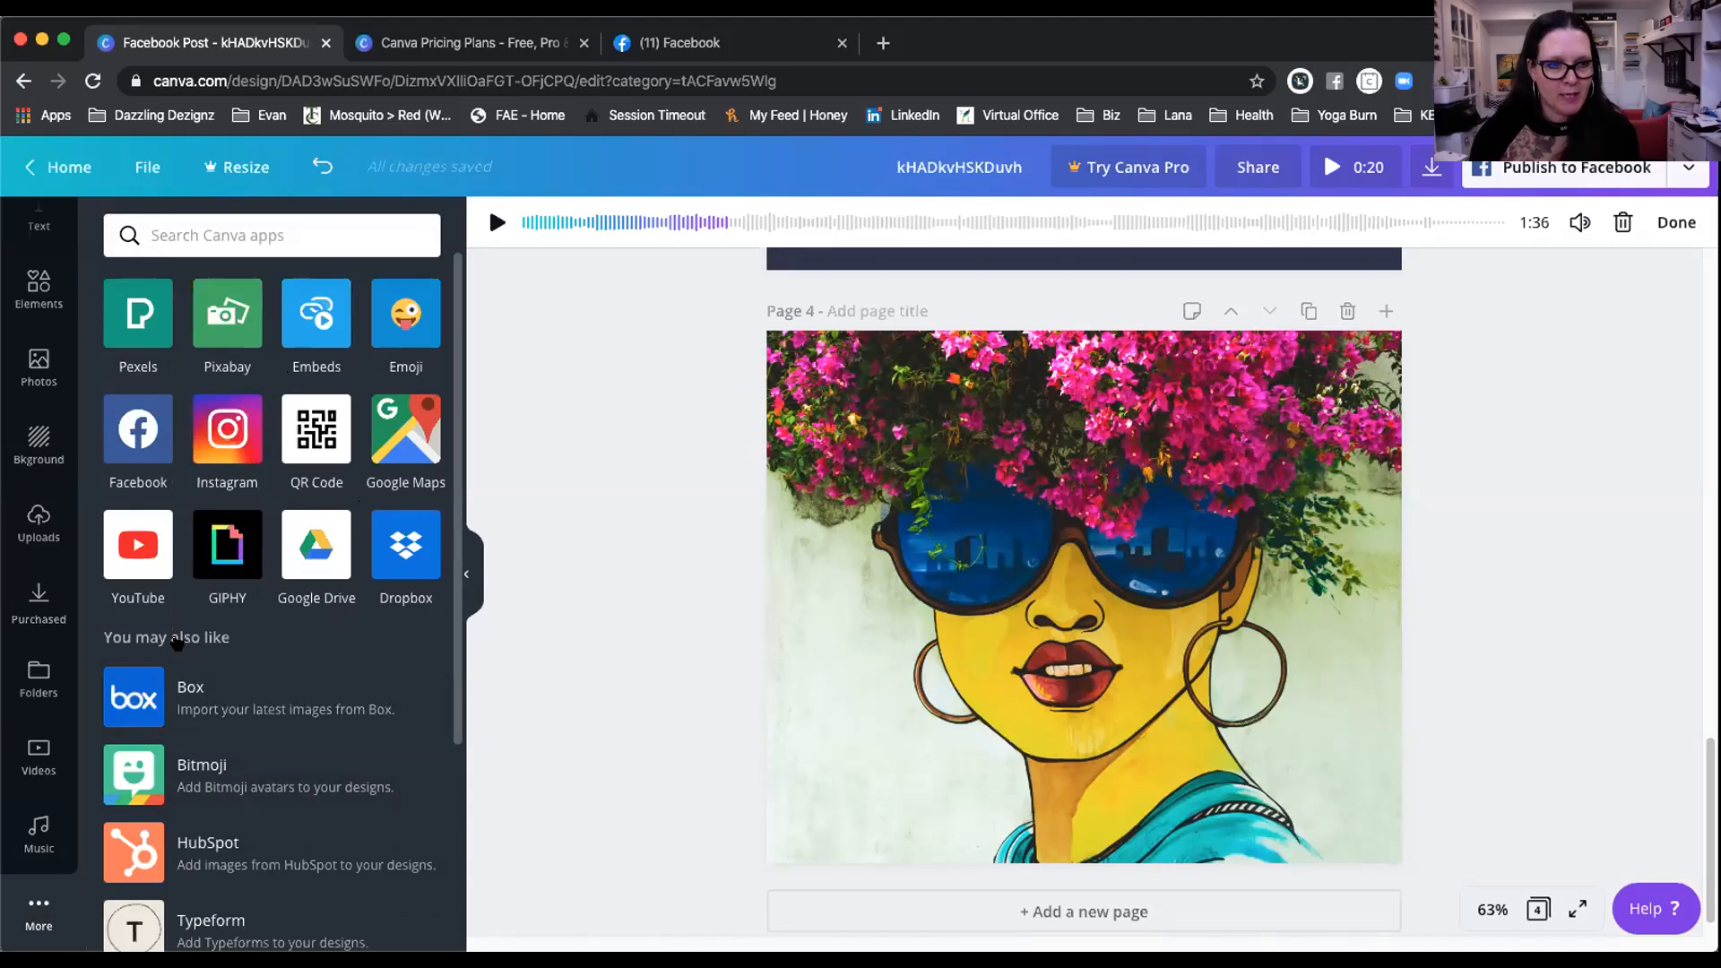
Step: Scroll the apps collection and connect the Instagram app to the account
scroll(340, 659, down, 5)
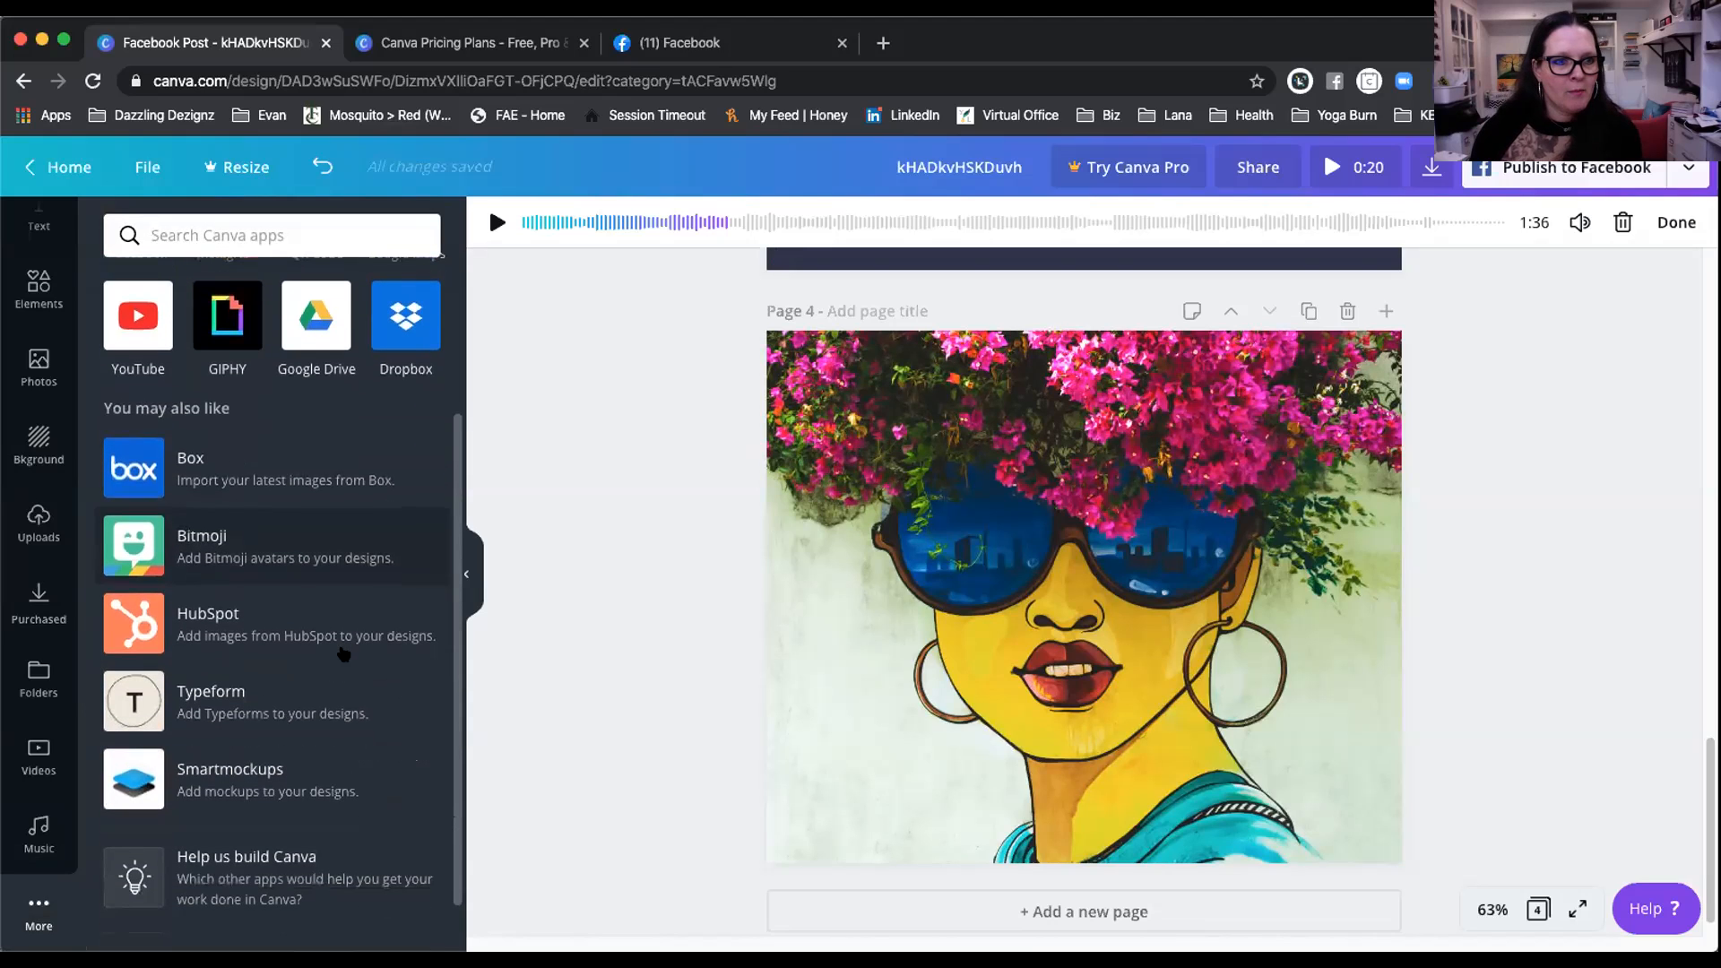
scroll(343, 653, down, 2)
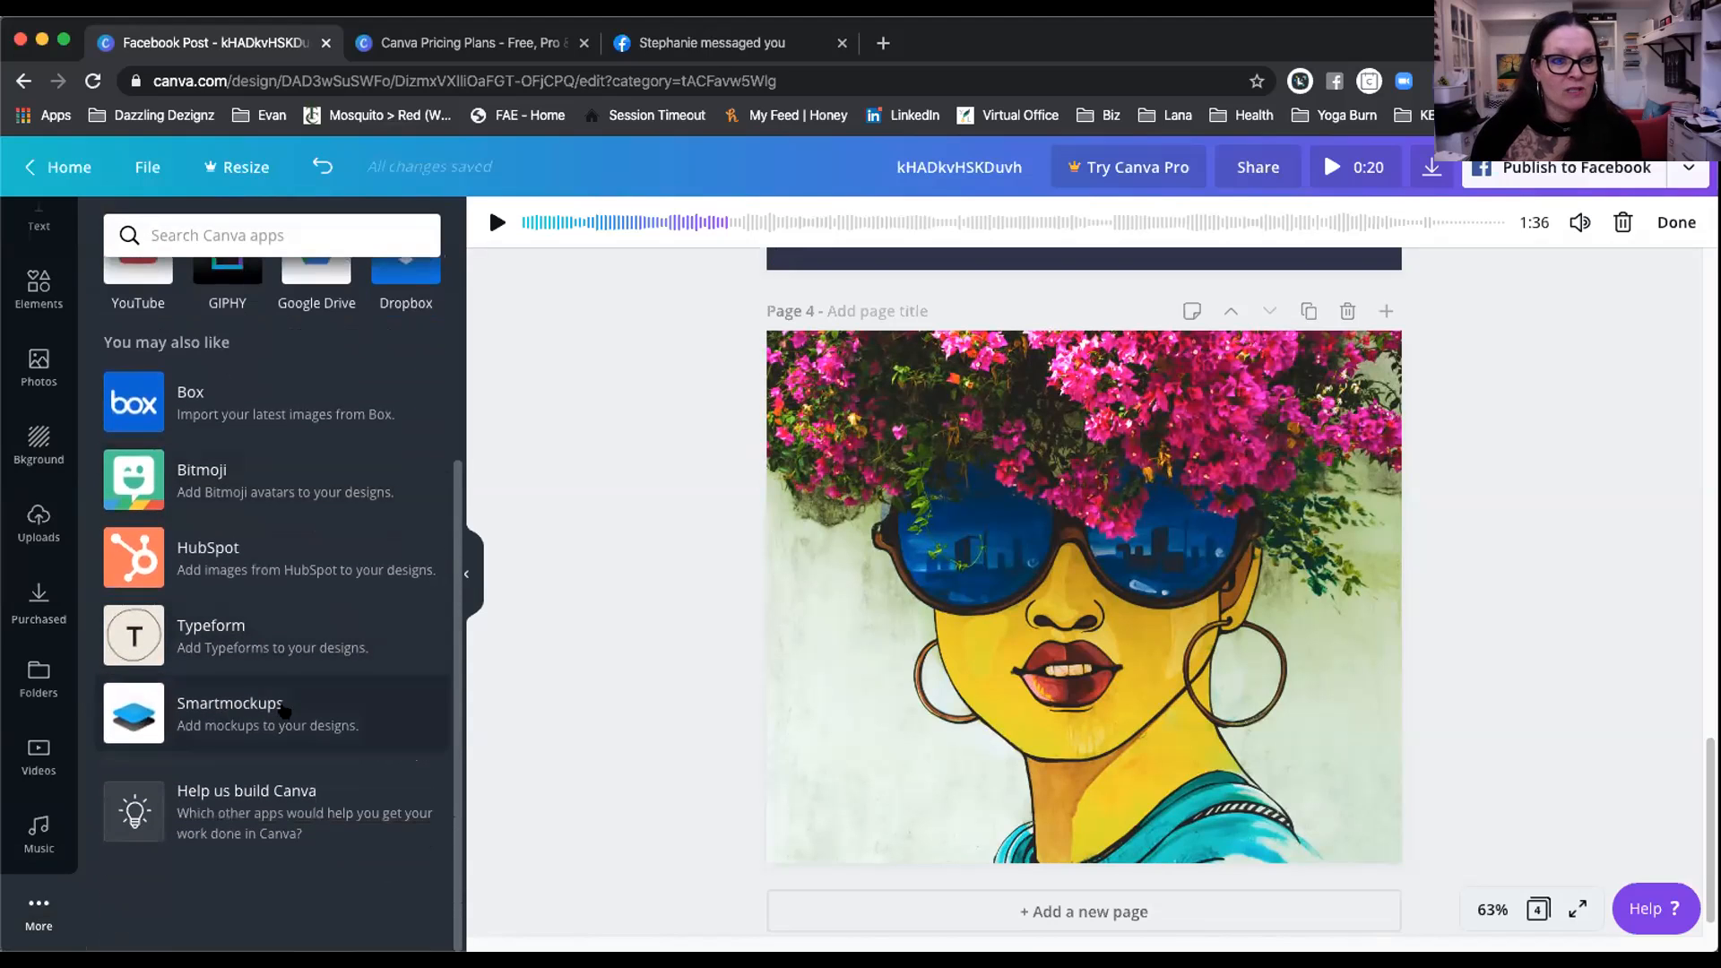
scroll(309, 653, up, 4)
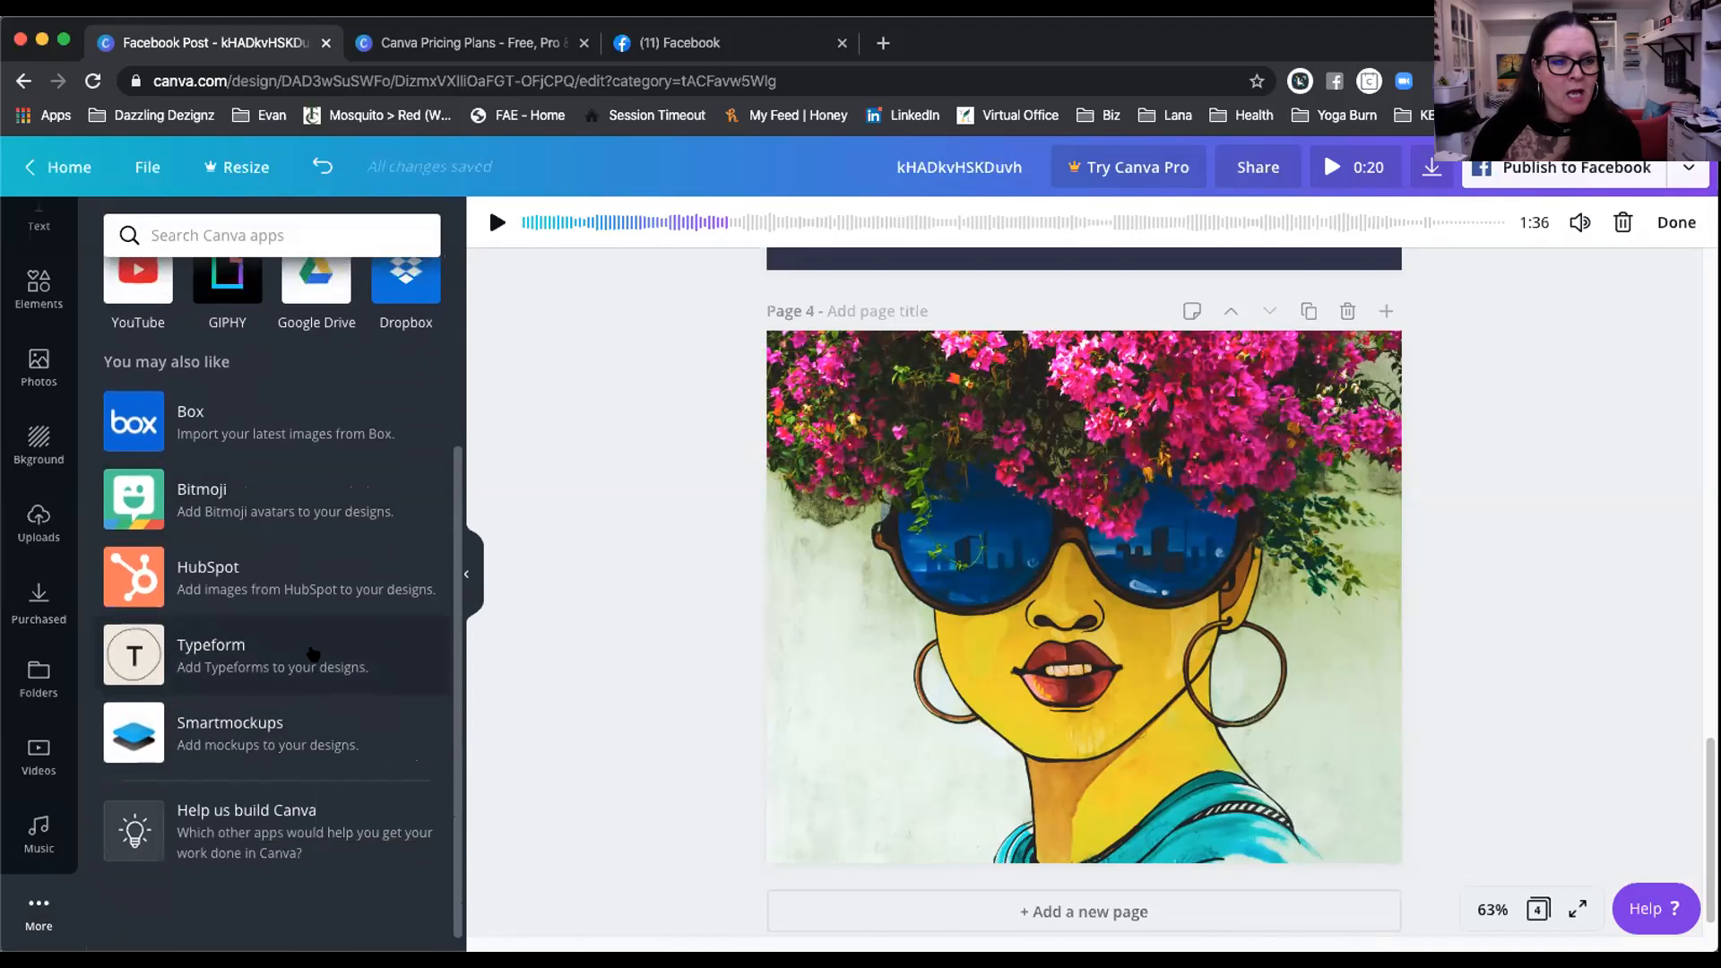
scroll(313, 654, up, 3)
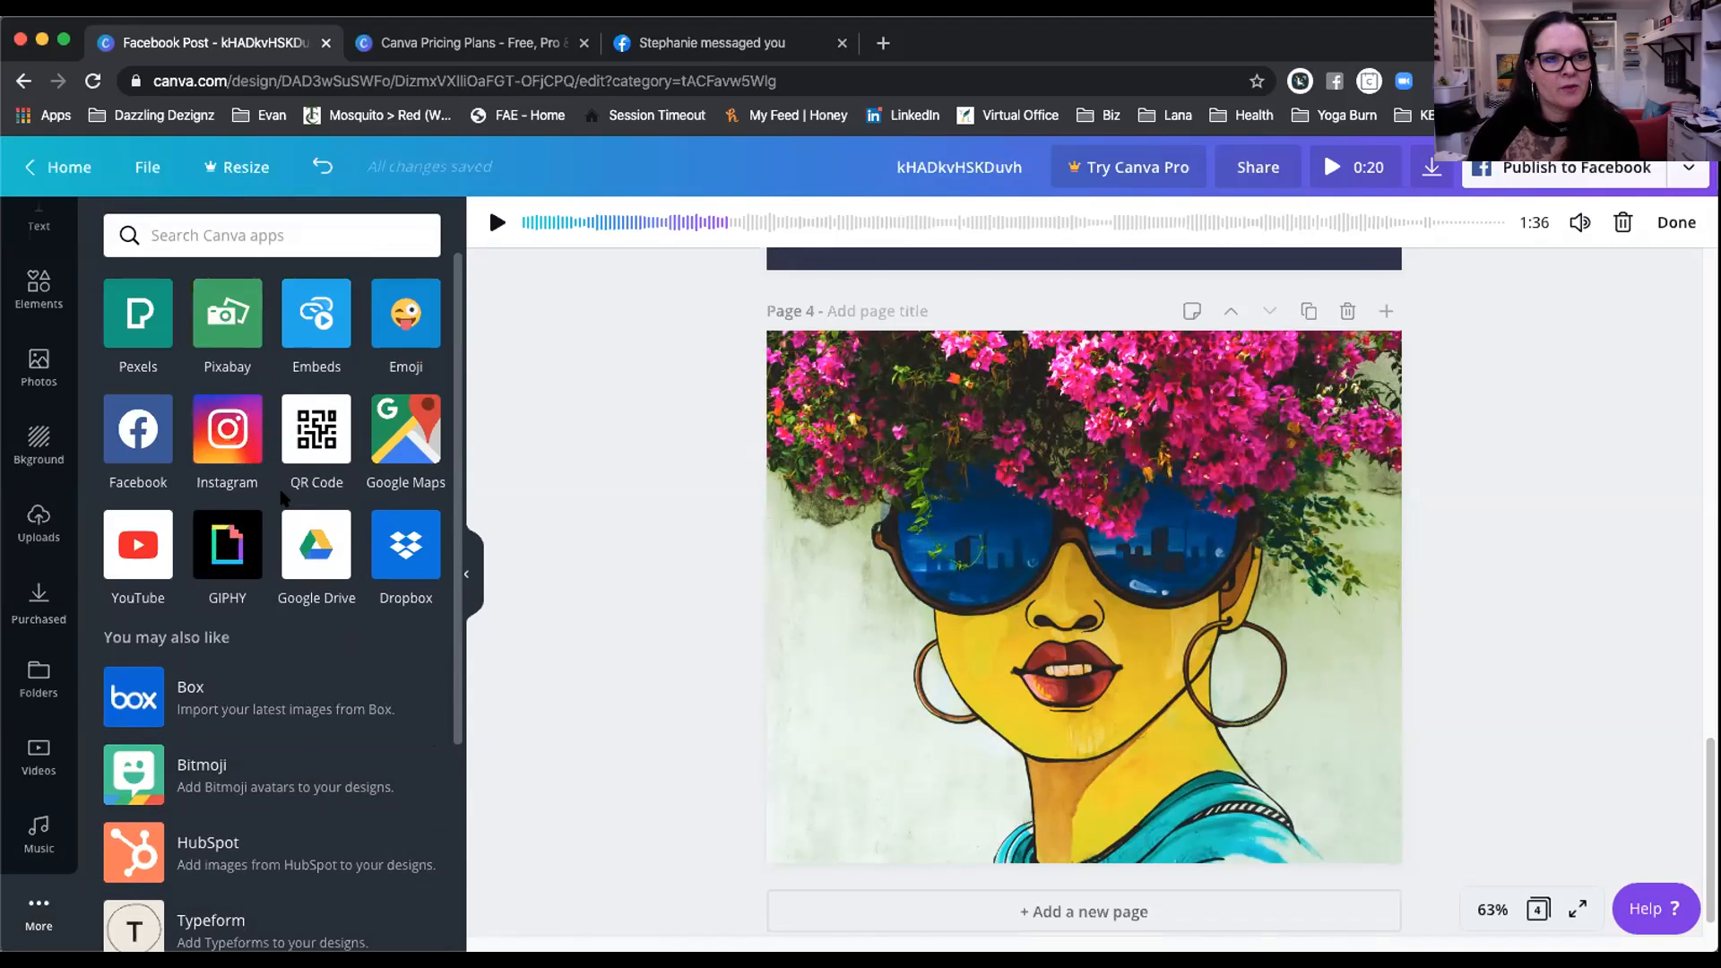
click(222, 427)
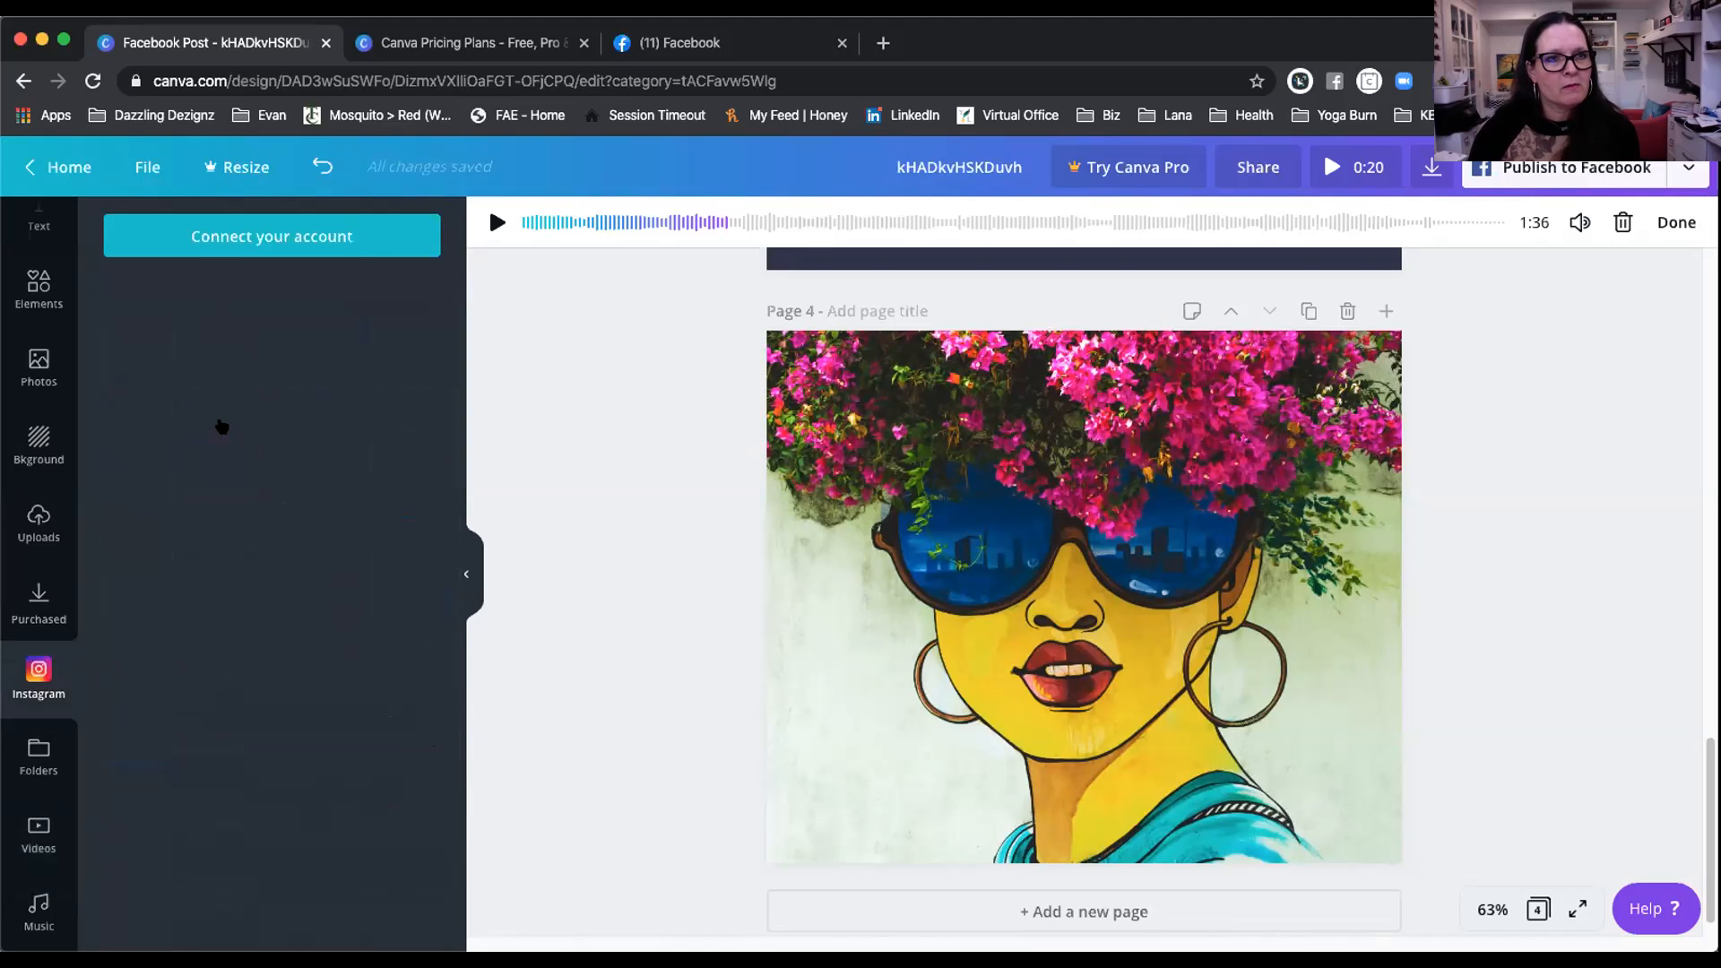
click(255, 236)
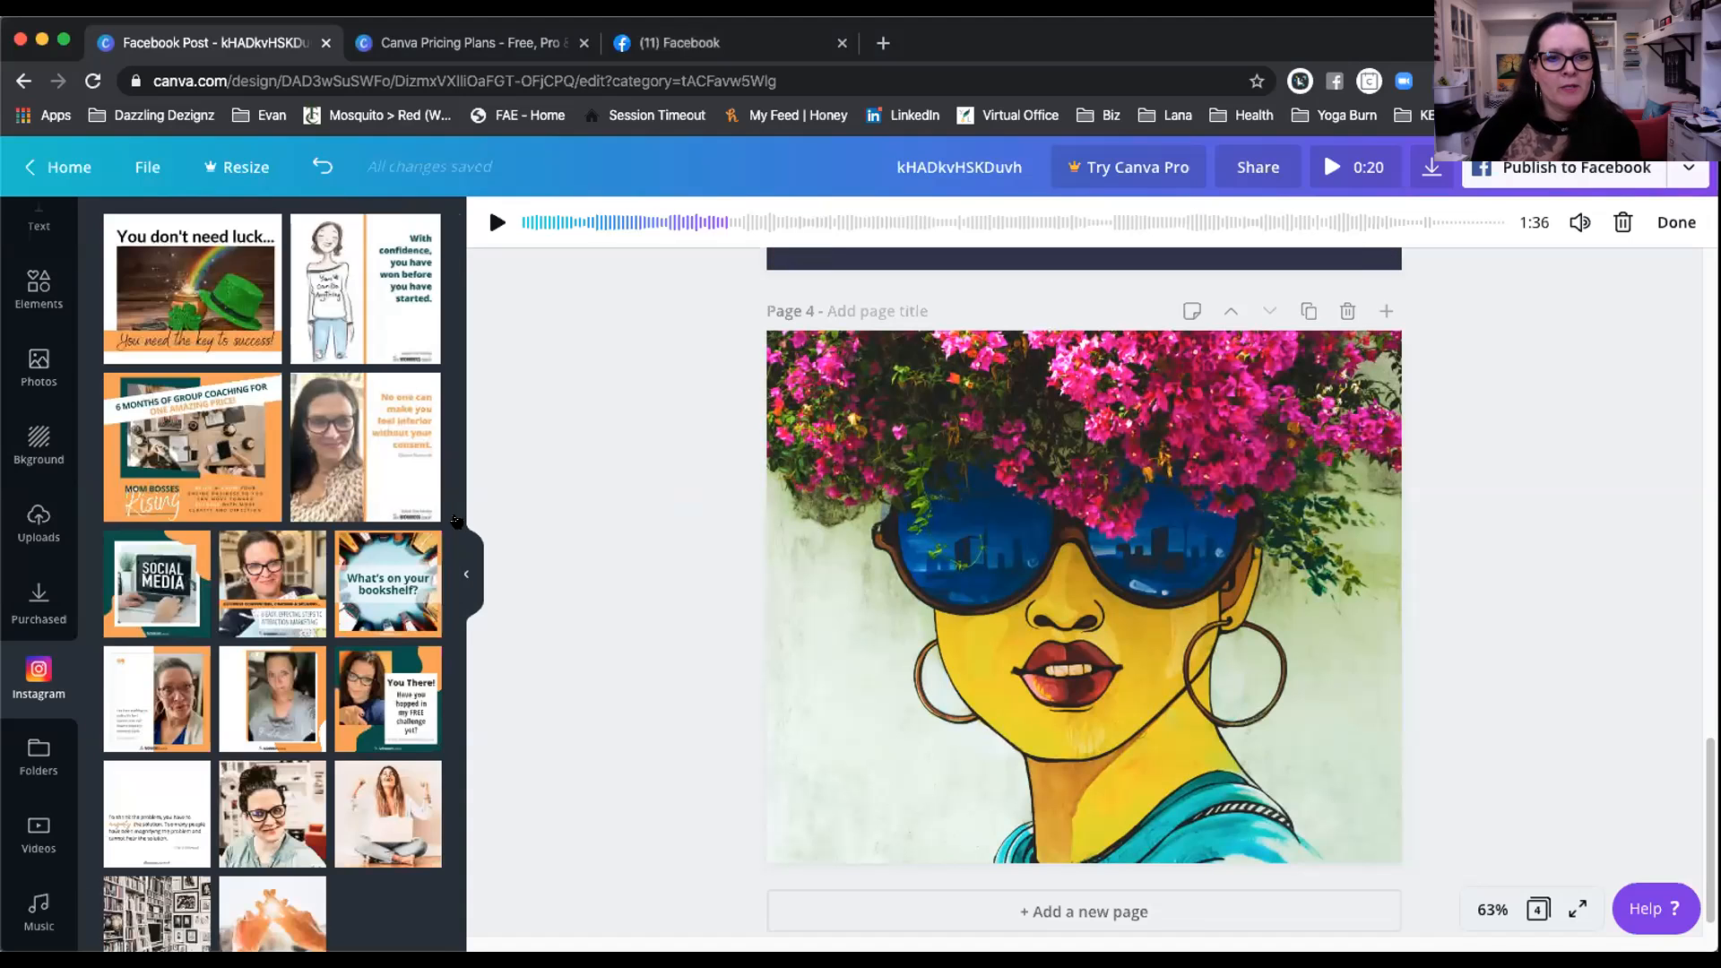
Step: Scroll through the account's Instagram posts, such as 'What's on your bookshelf?'
scroll(460, 682, down, 5)
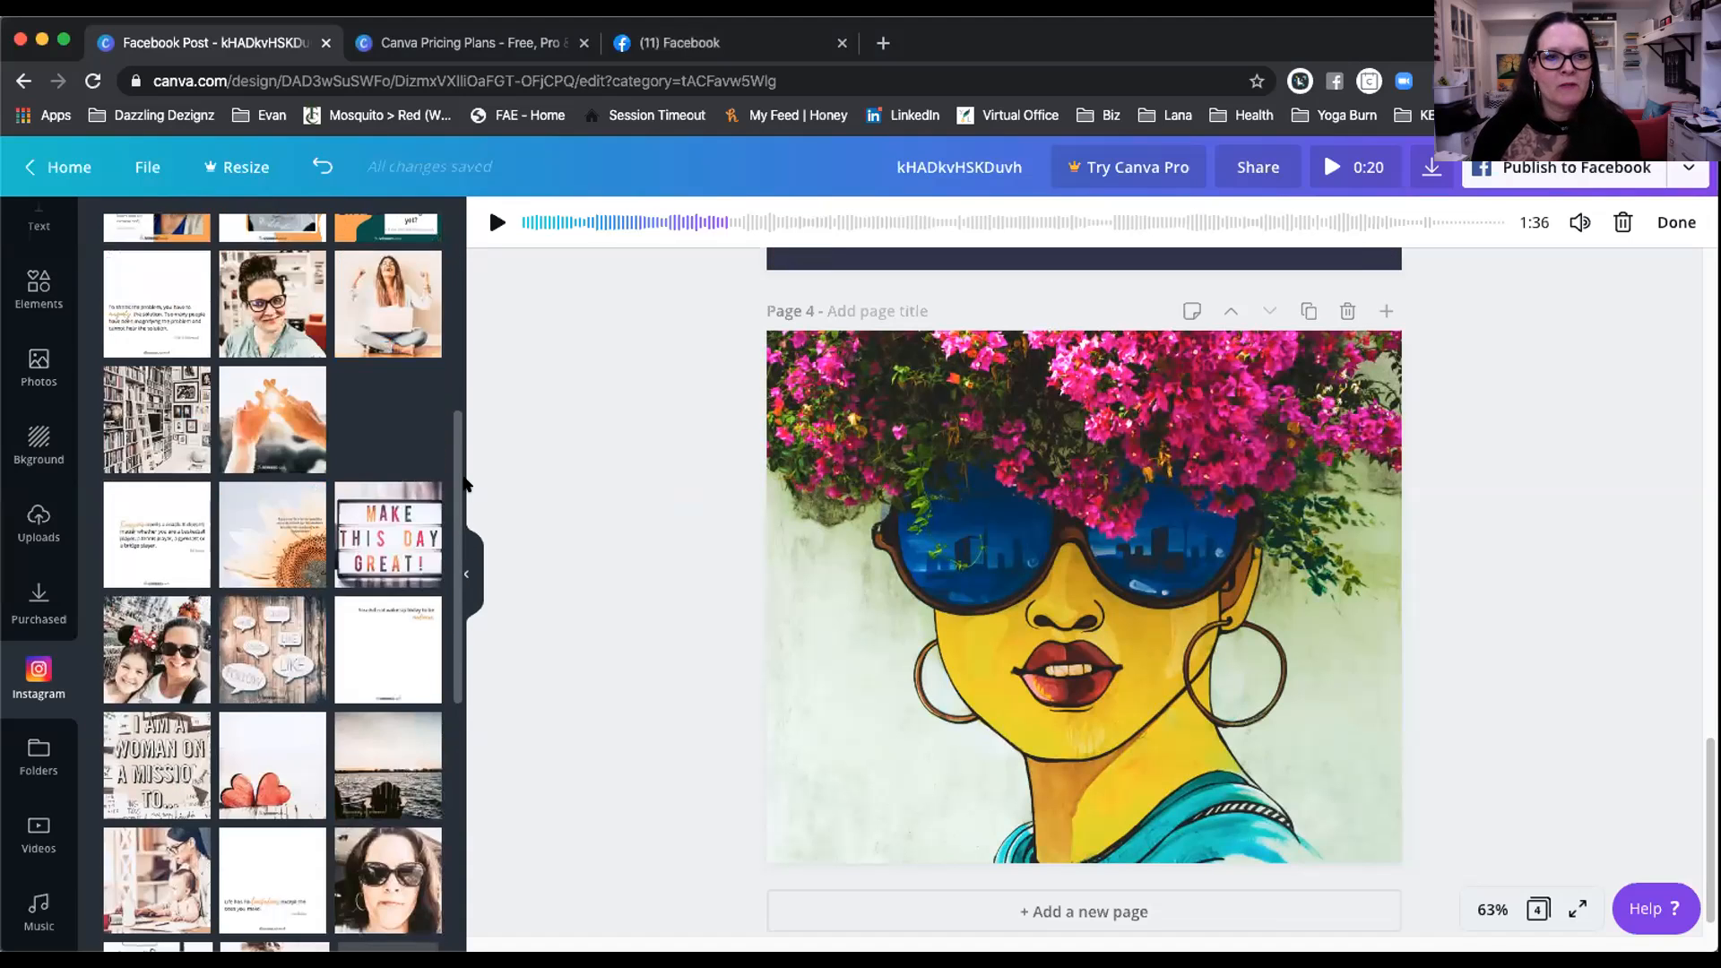
scroll(359, 663, up, 5)
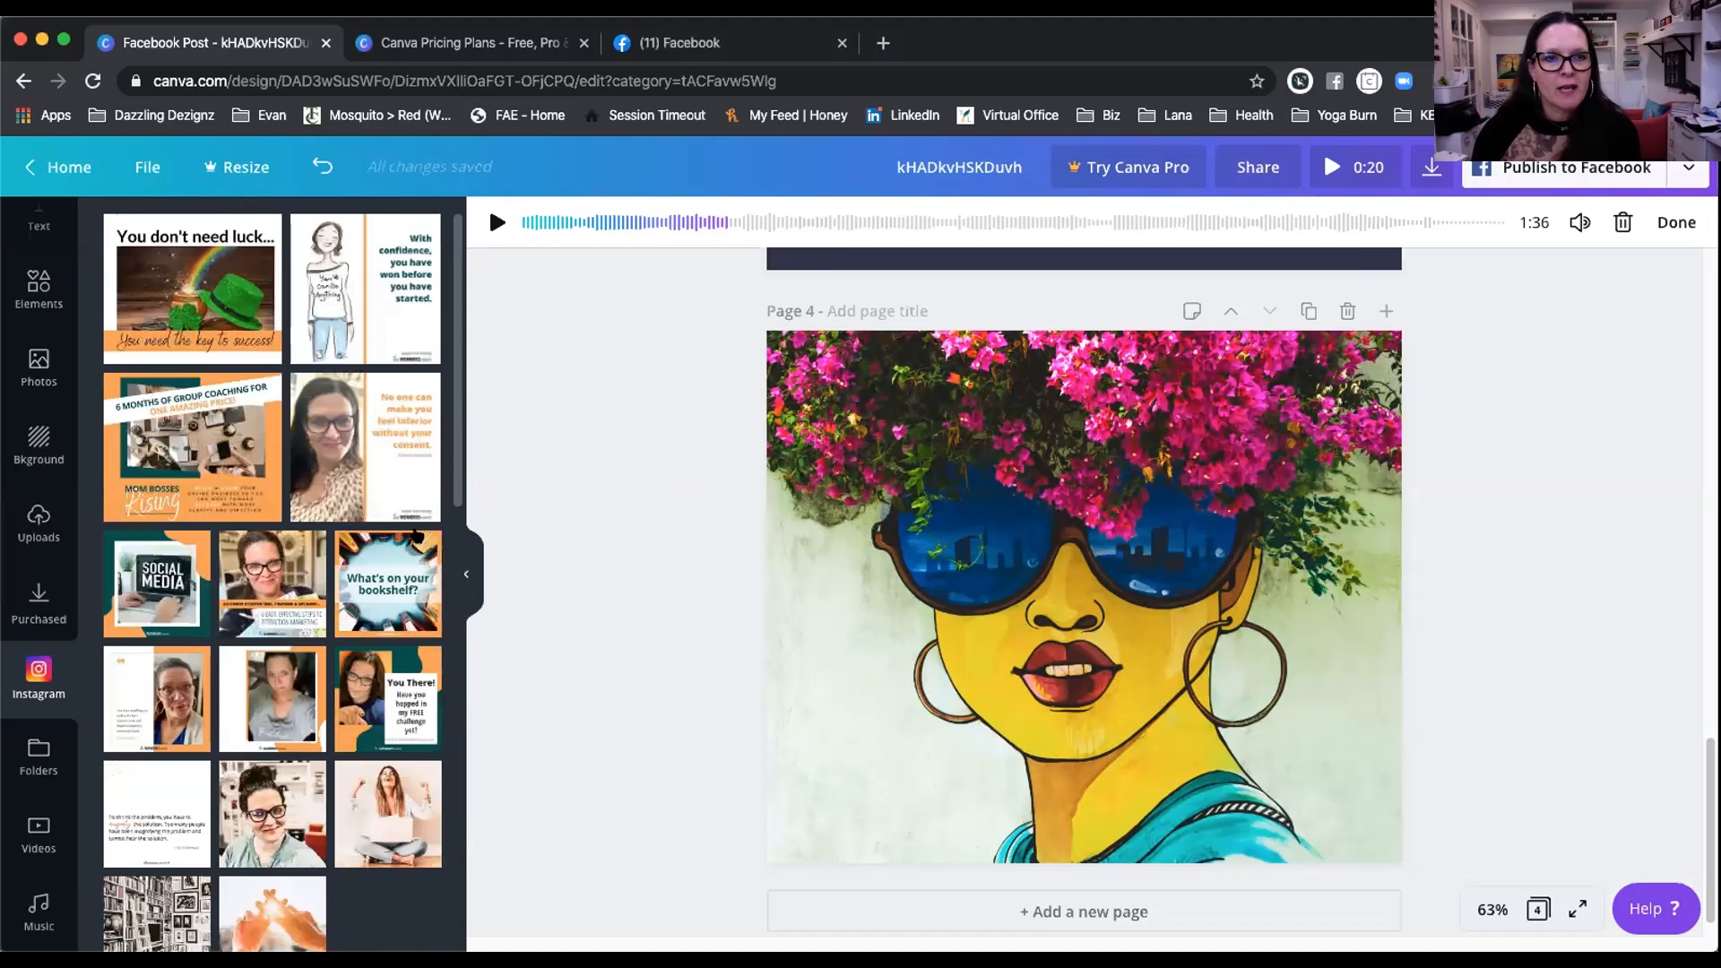
drag(455, 462, 430, 256)
scroll(455, 860, down, 5)
scroll(368, 567, down, 5)
scroll(368, 568, up, 5)
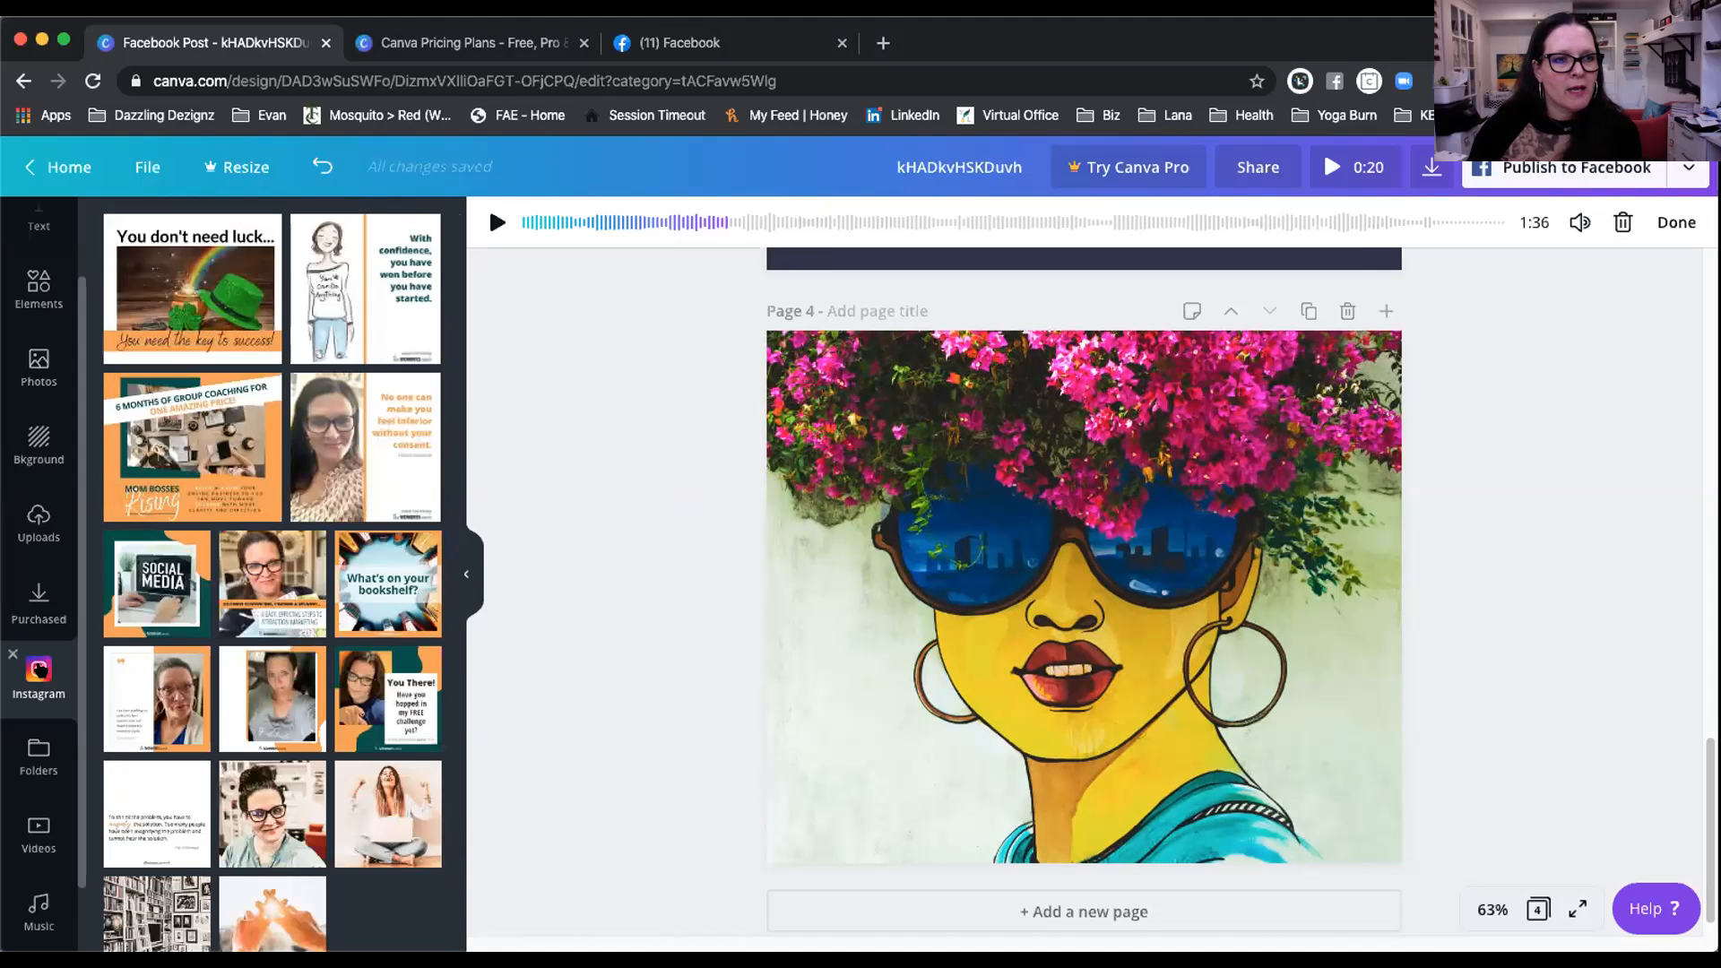
Step: Remove the Instagram app and connect the Facebook app instead
scroll(13, 657, down, 1)
click(13, 663)
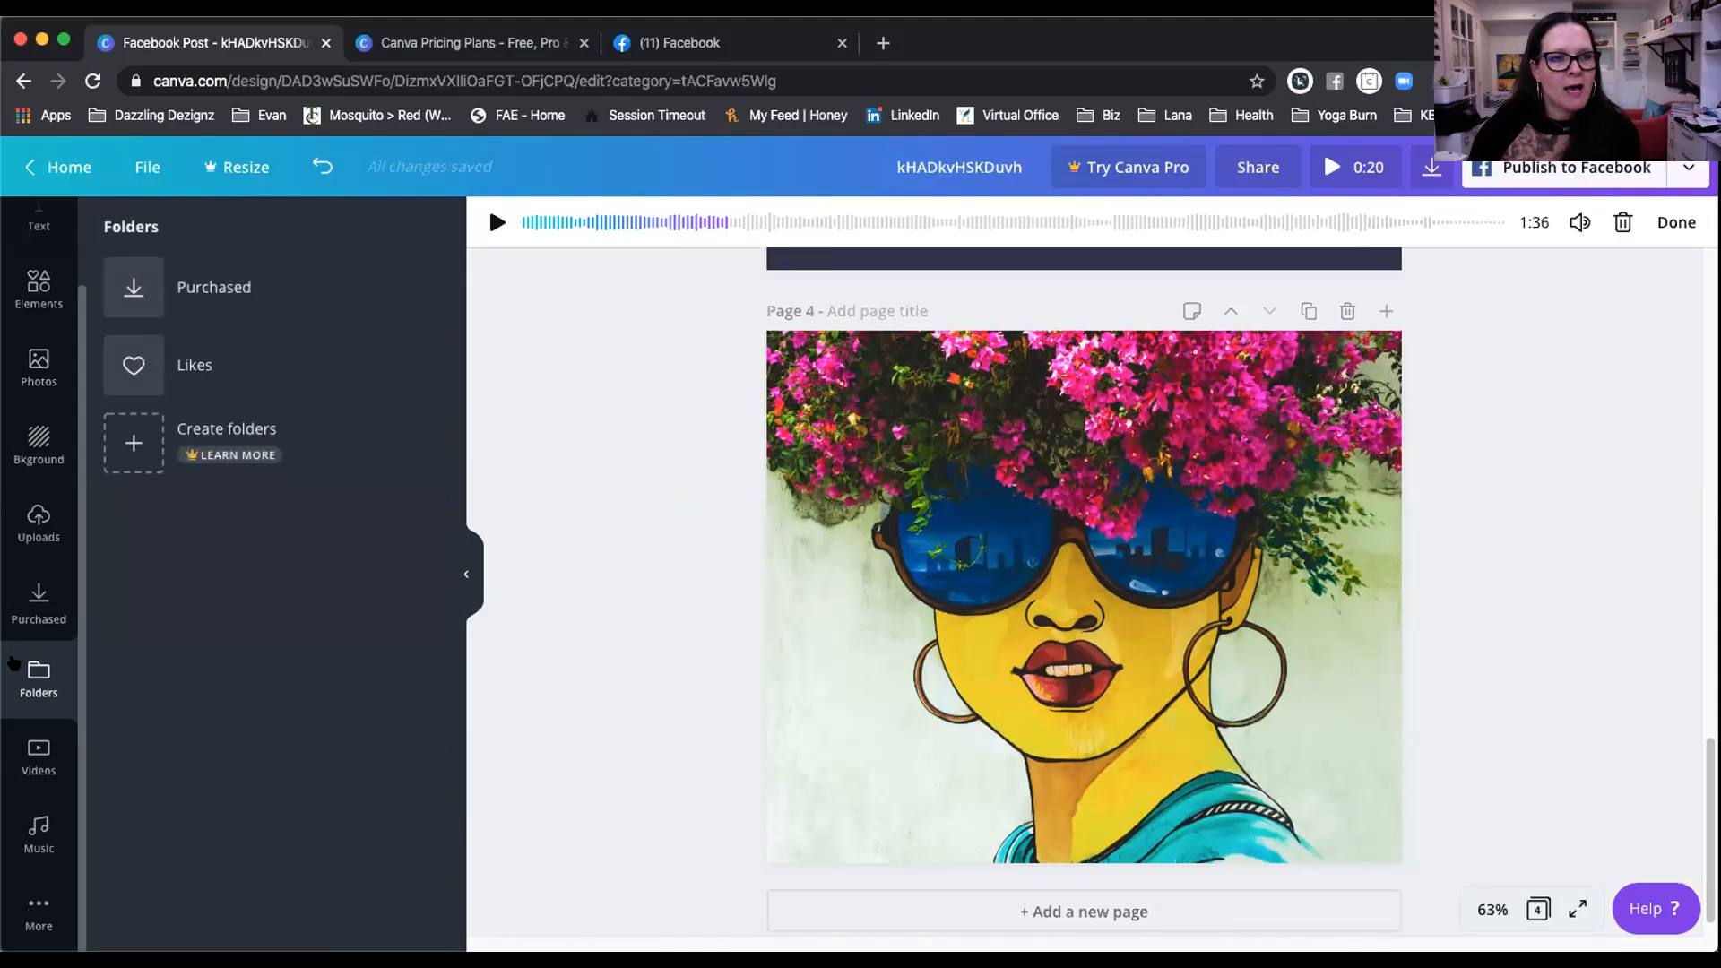
click(36, 904)
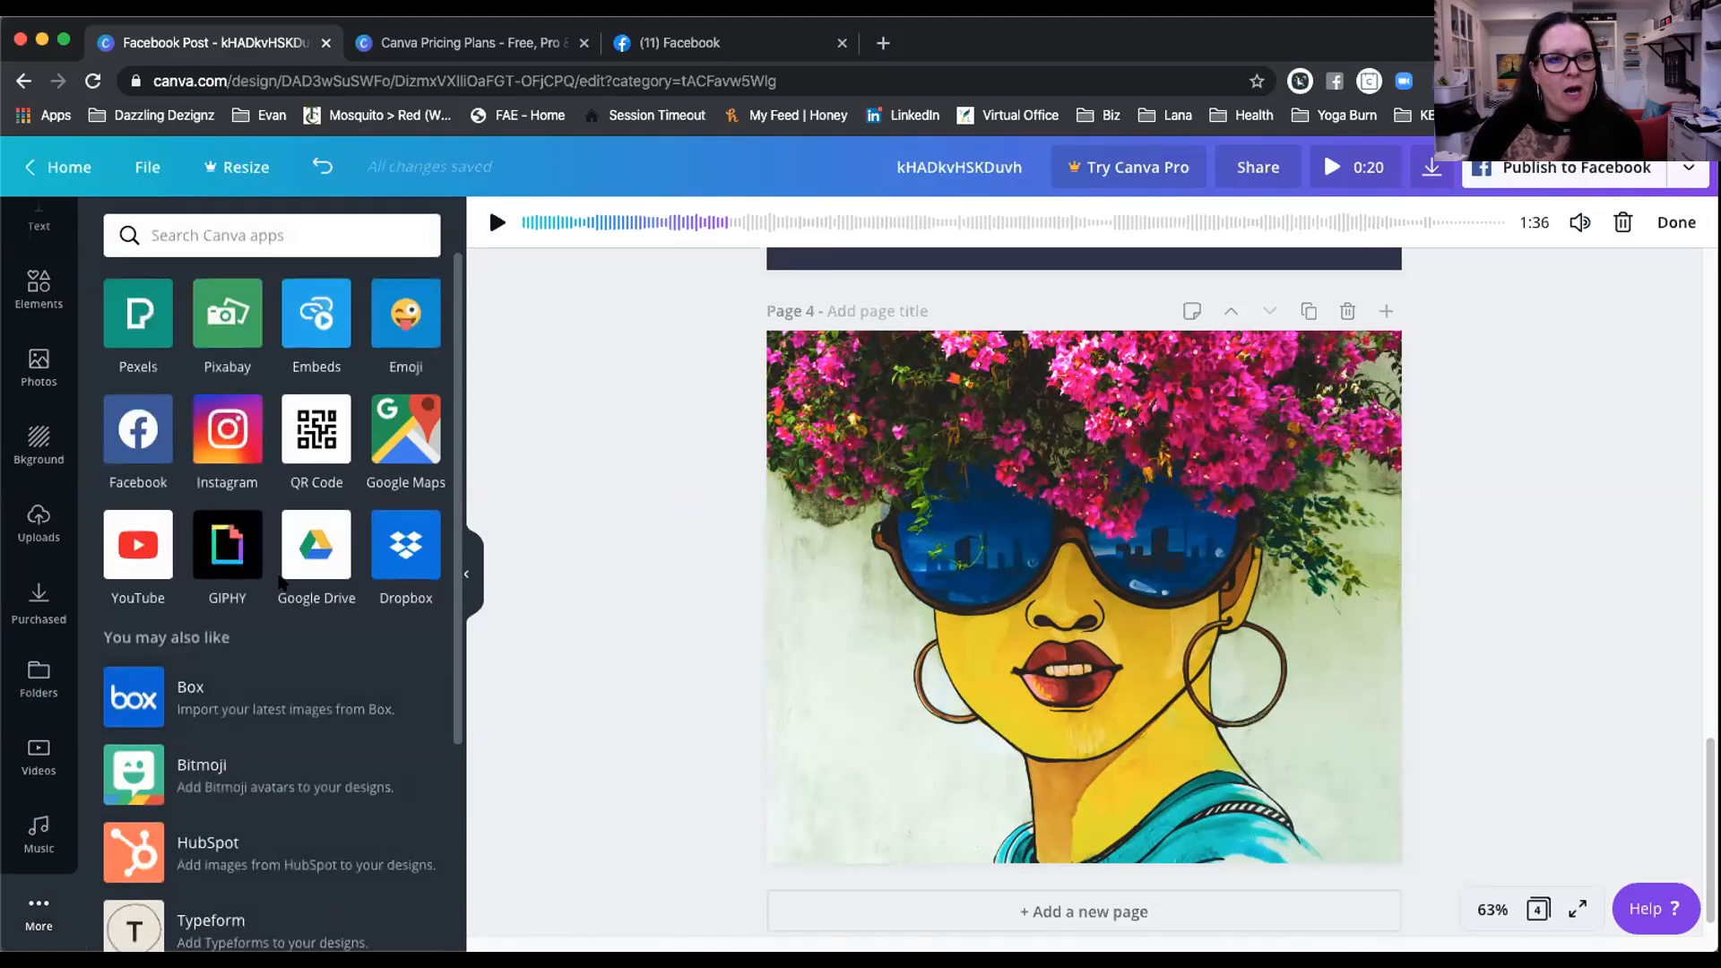
click(138, 429)
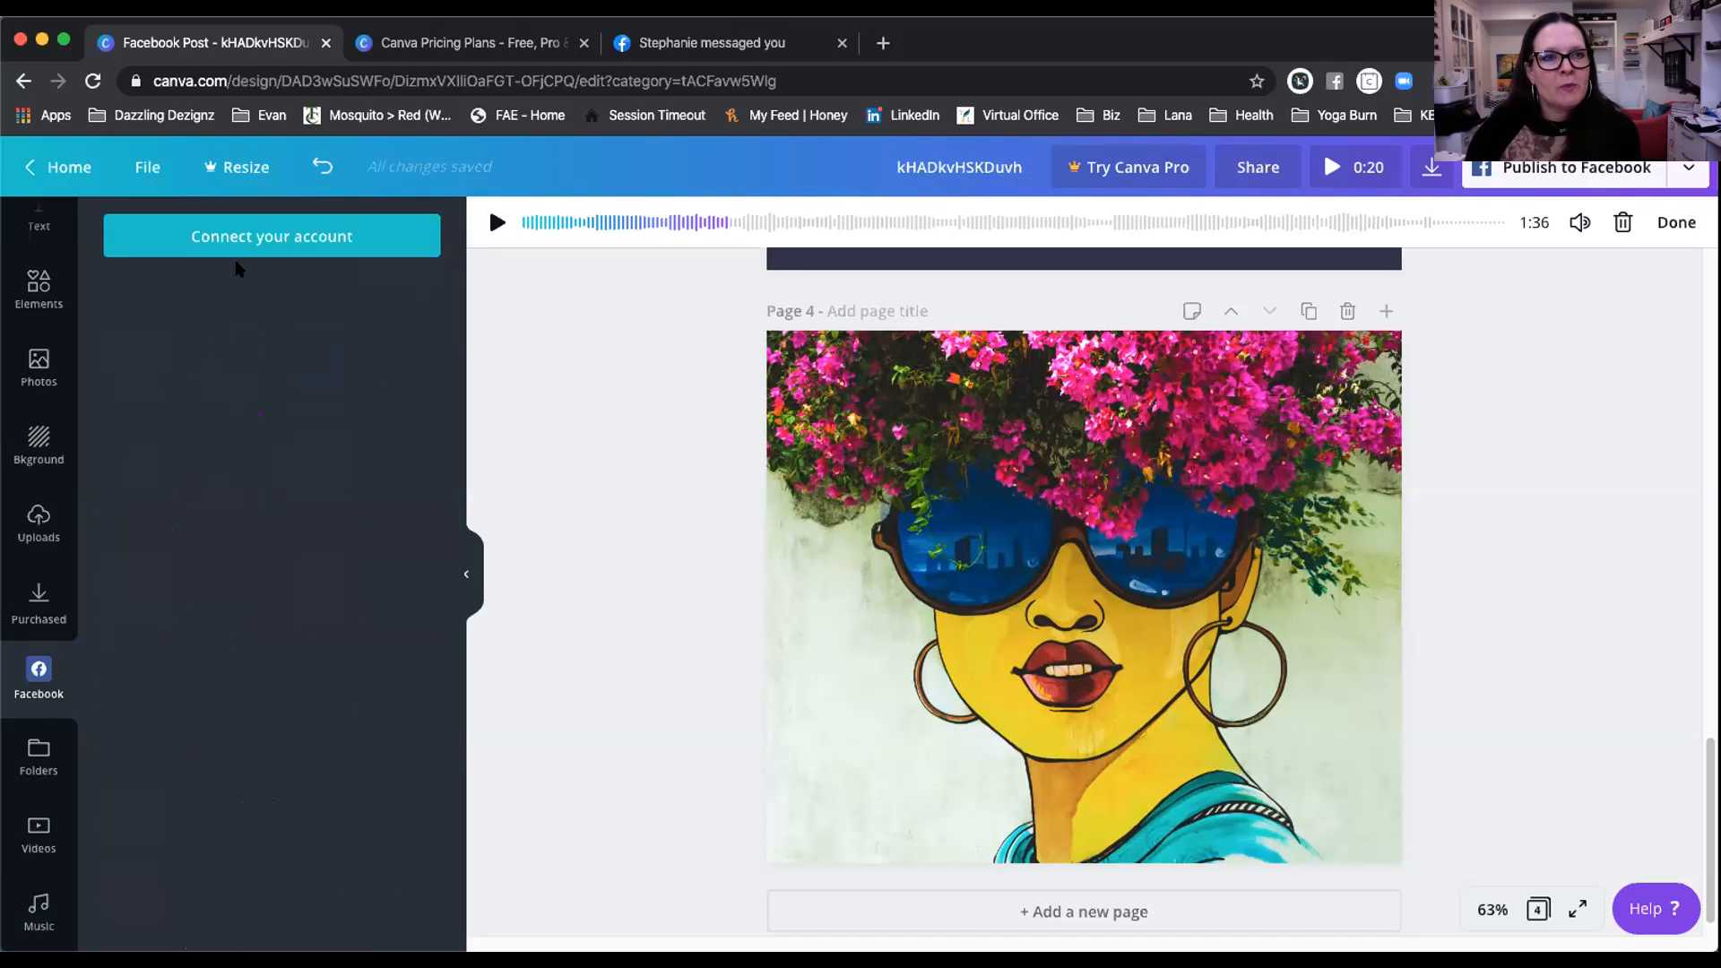
click(246, 238)
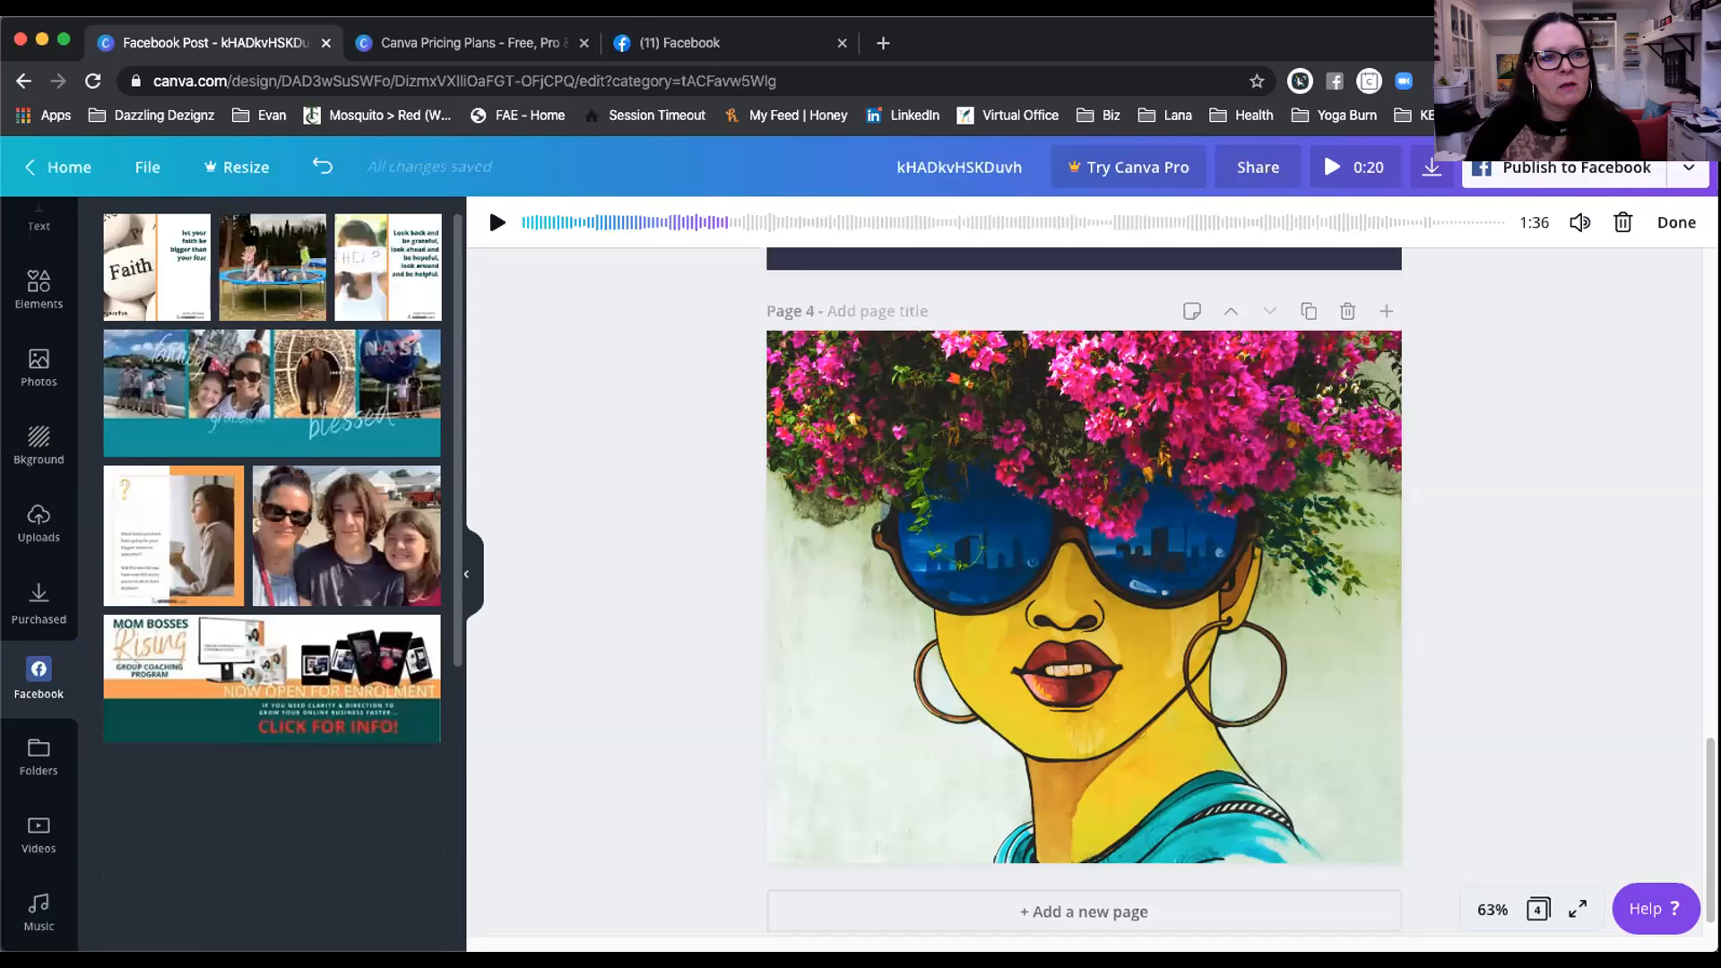
Step: Browse the Facebook posts, then remove the Facebook app and return to the apps list
scroll(377, 432, down, 3)
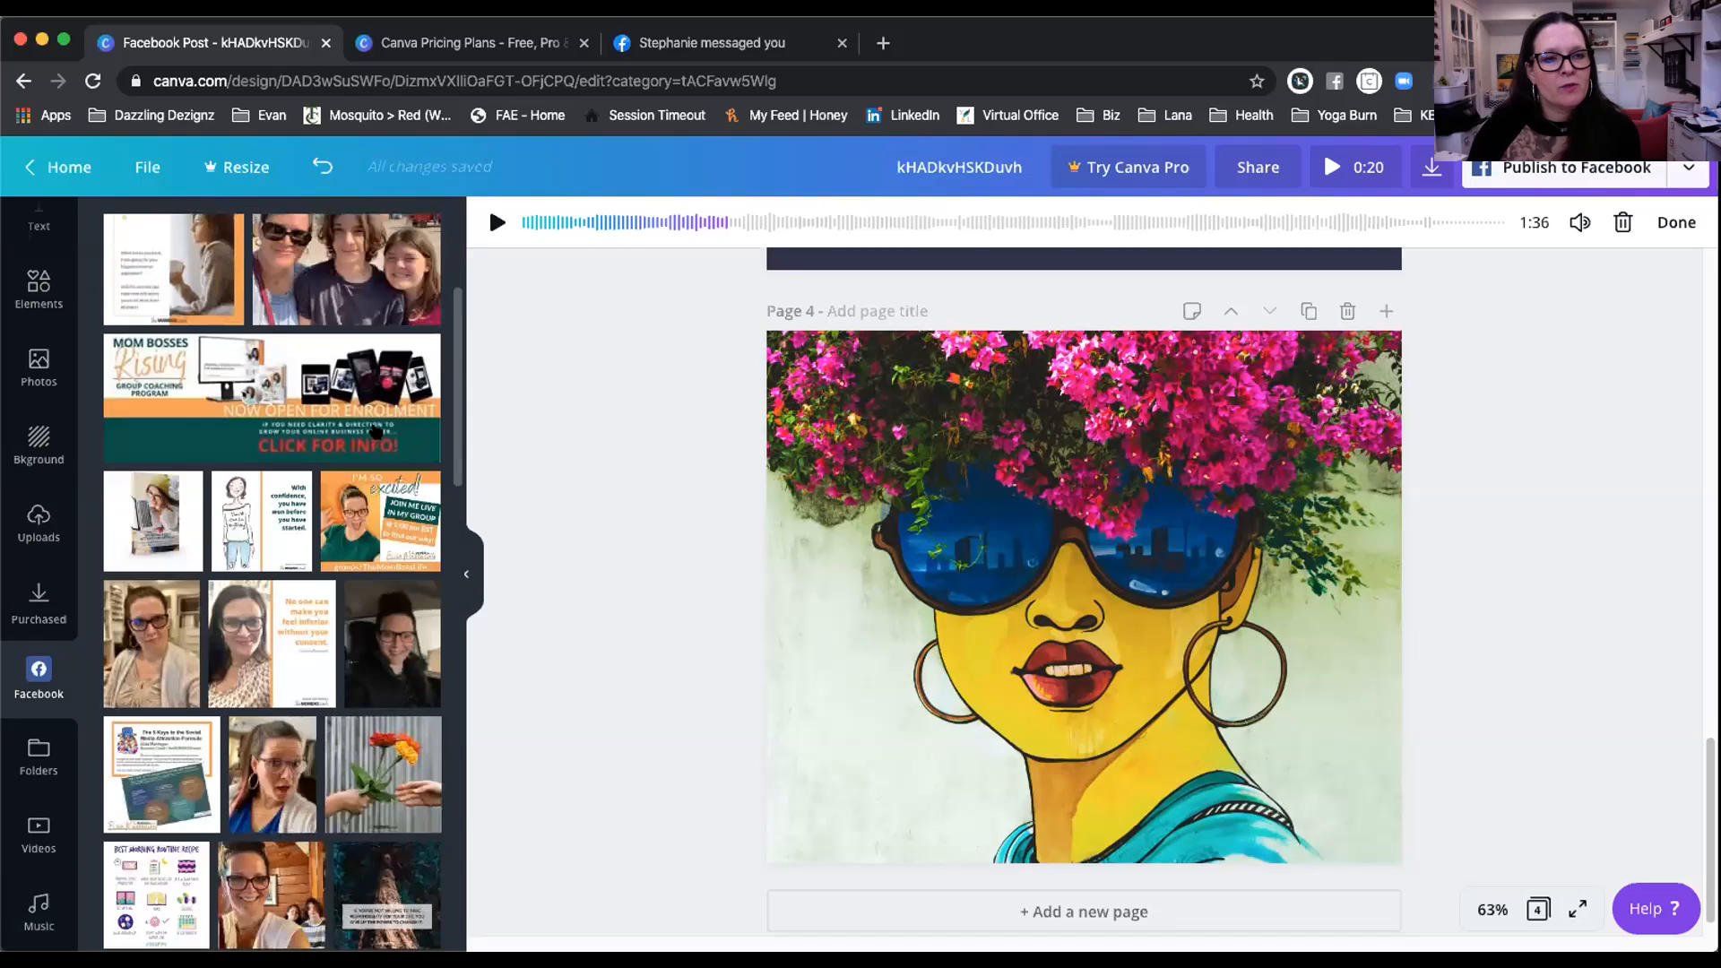
scroll(377, 432, down, 7)
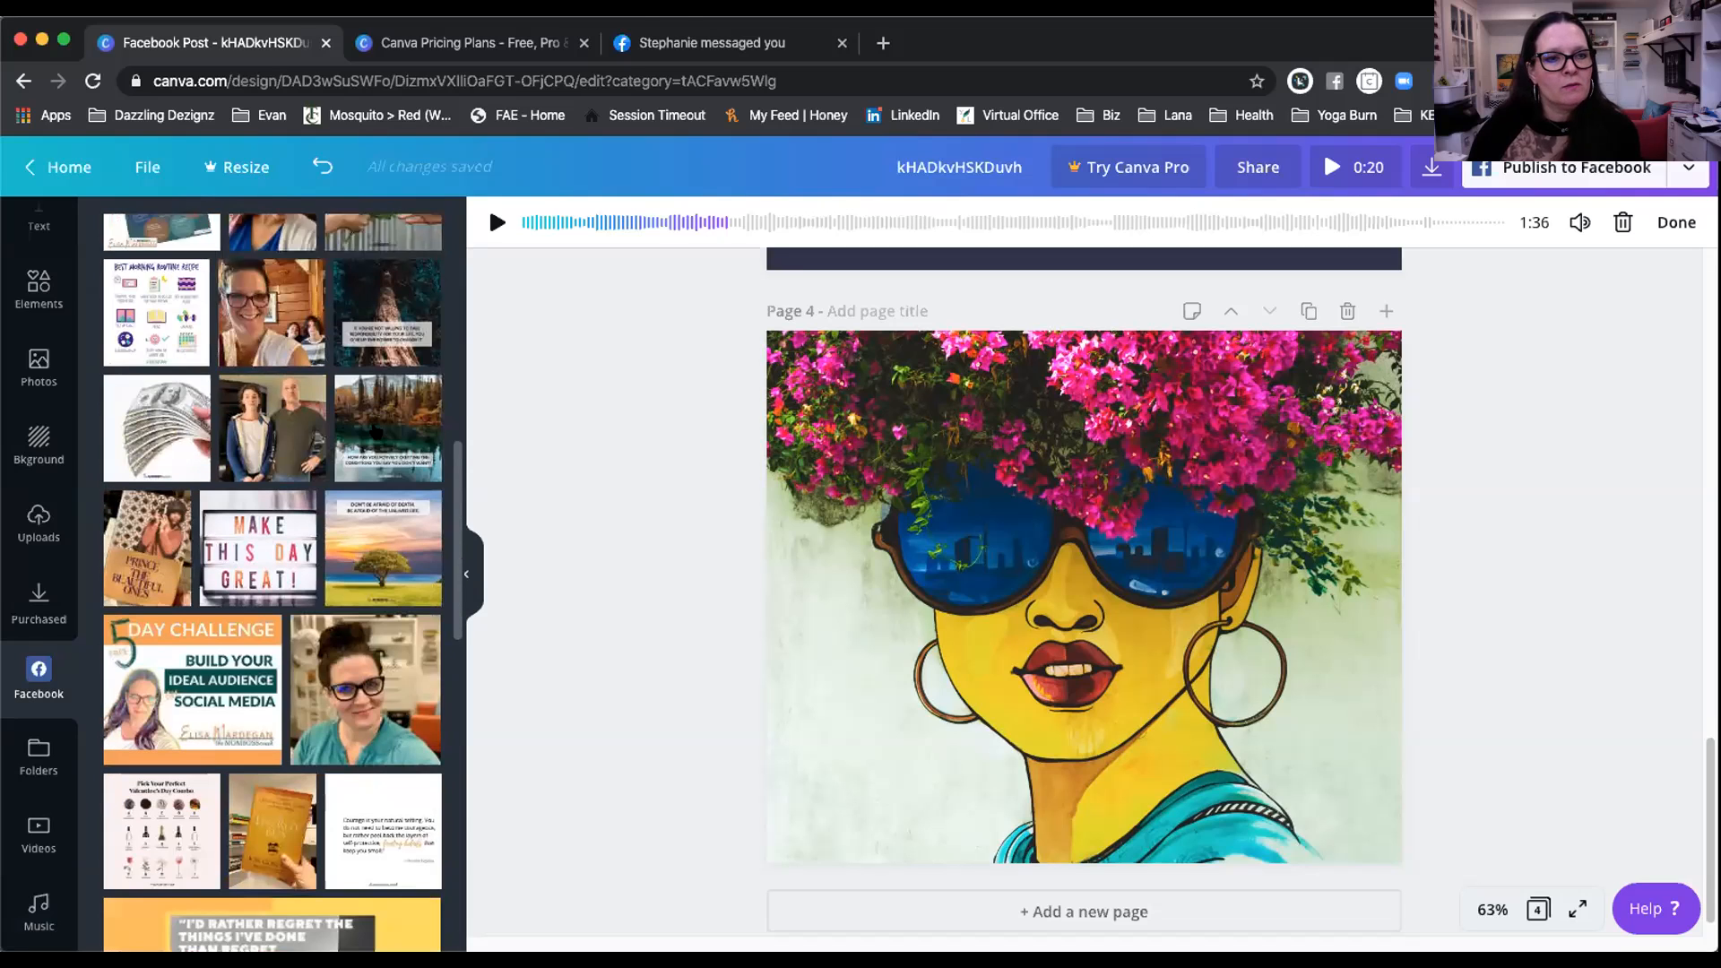
scroll(376, 432, down, 1)
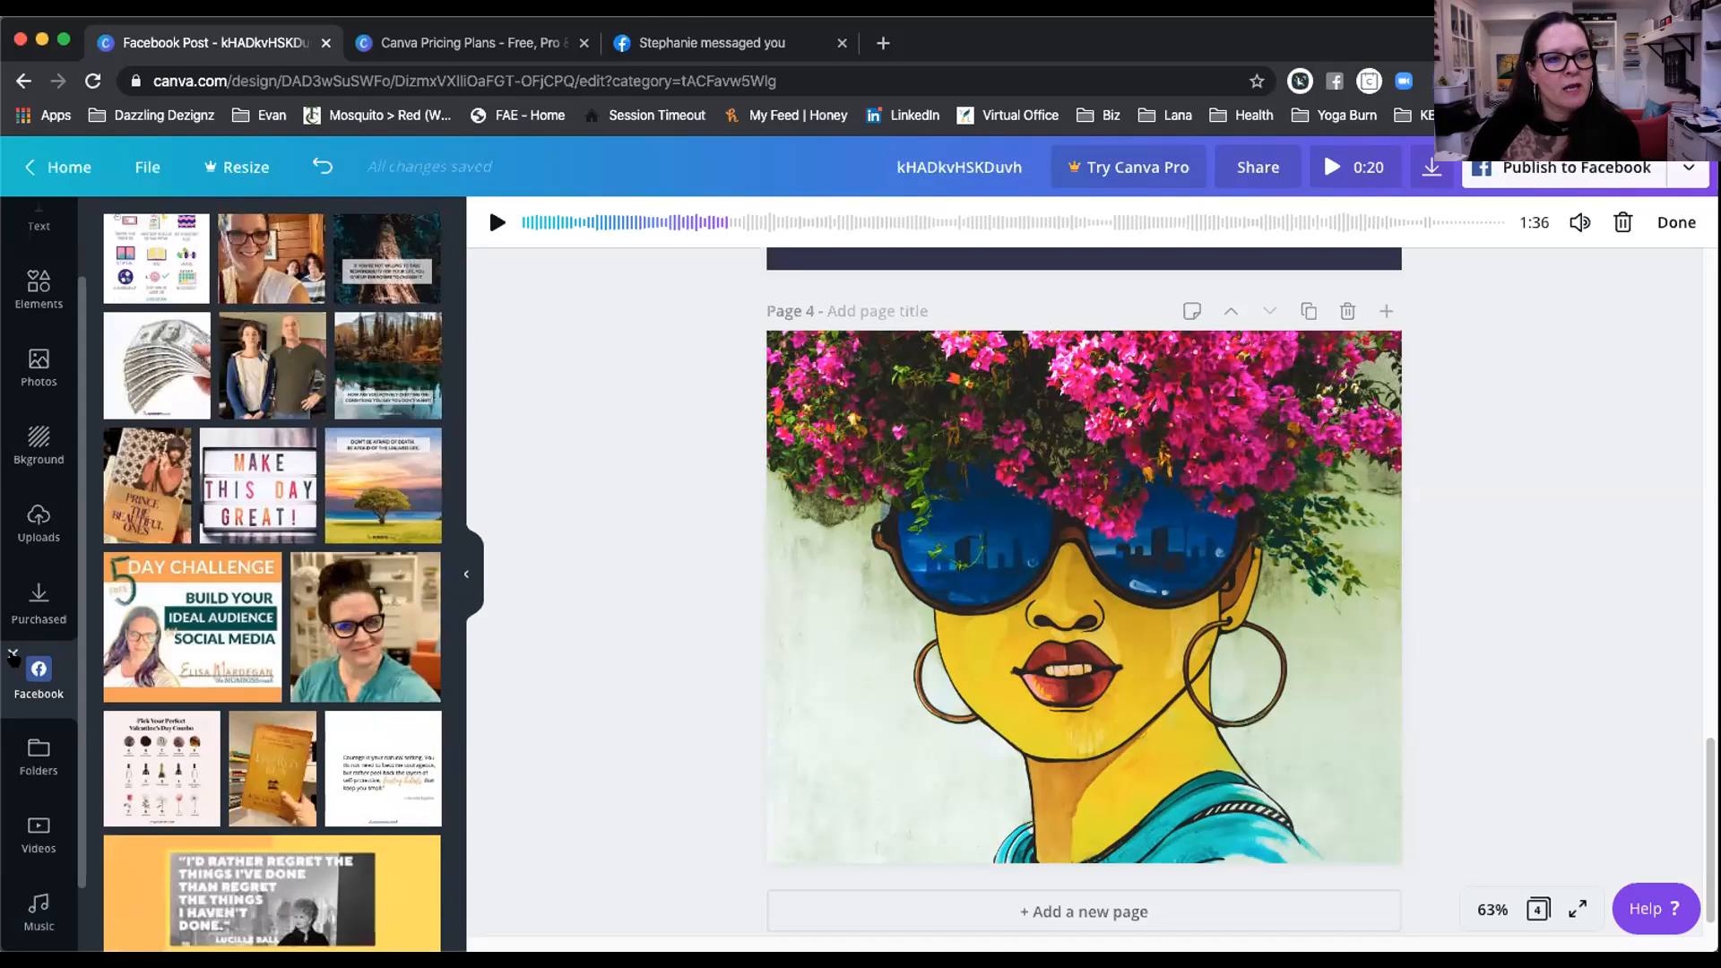
click(12, 655)
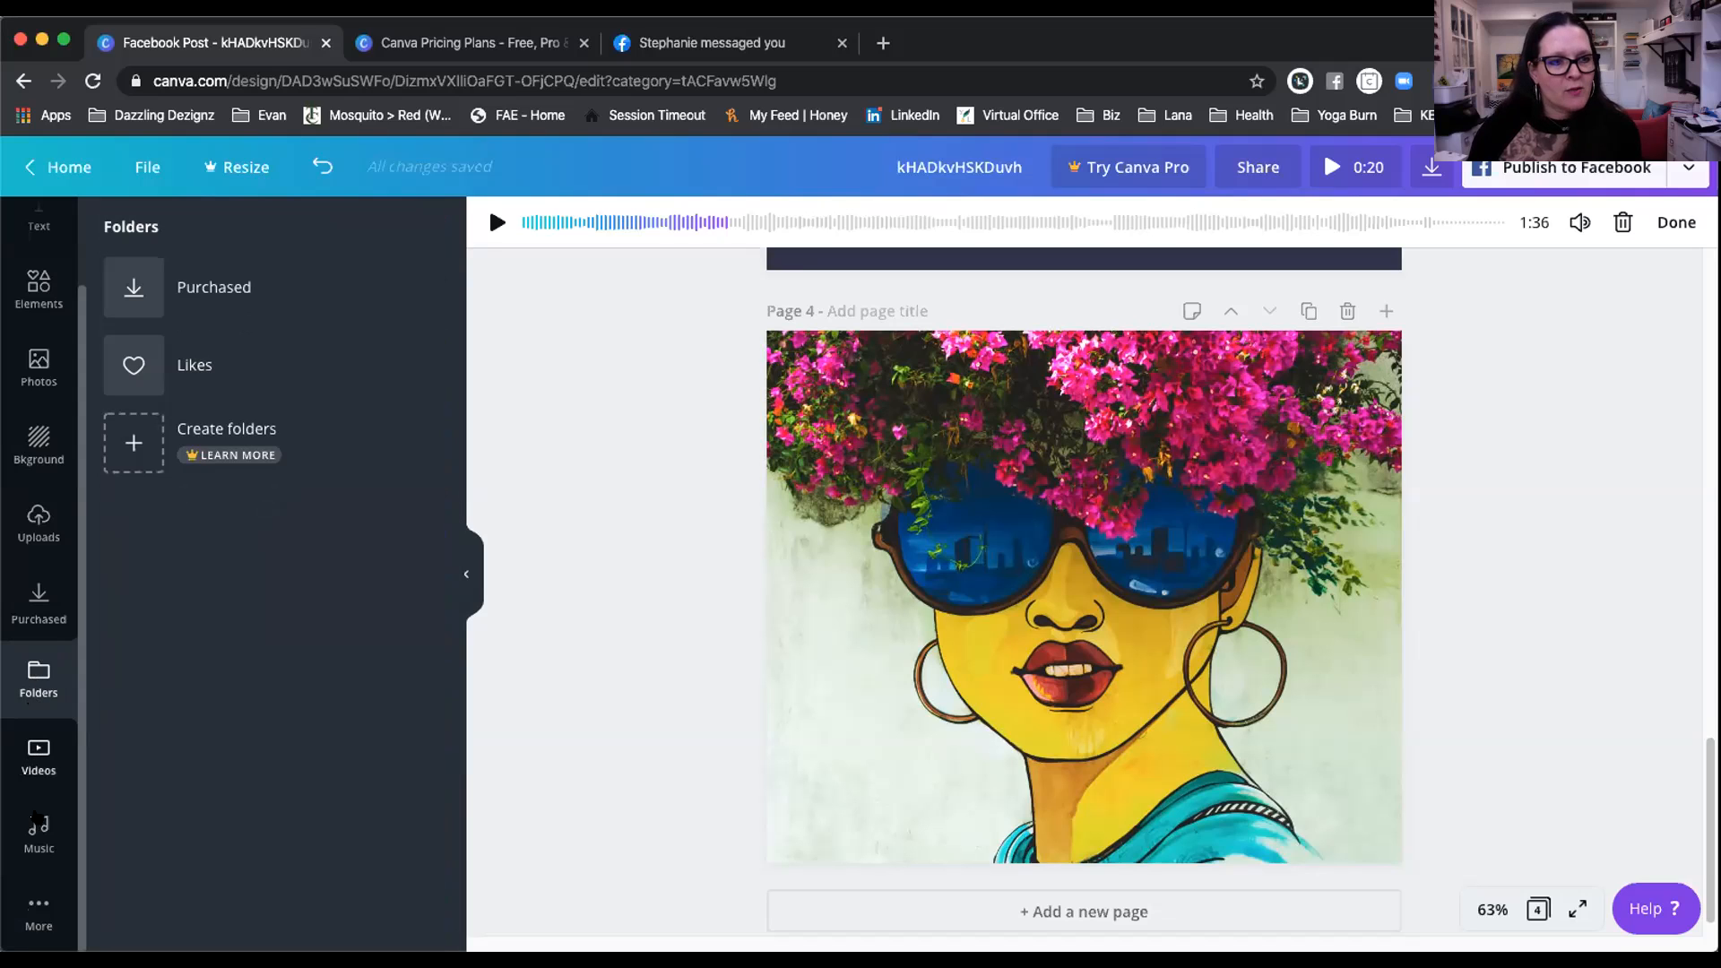
click(38, 907)
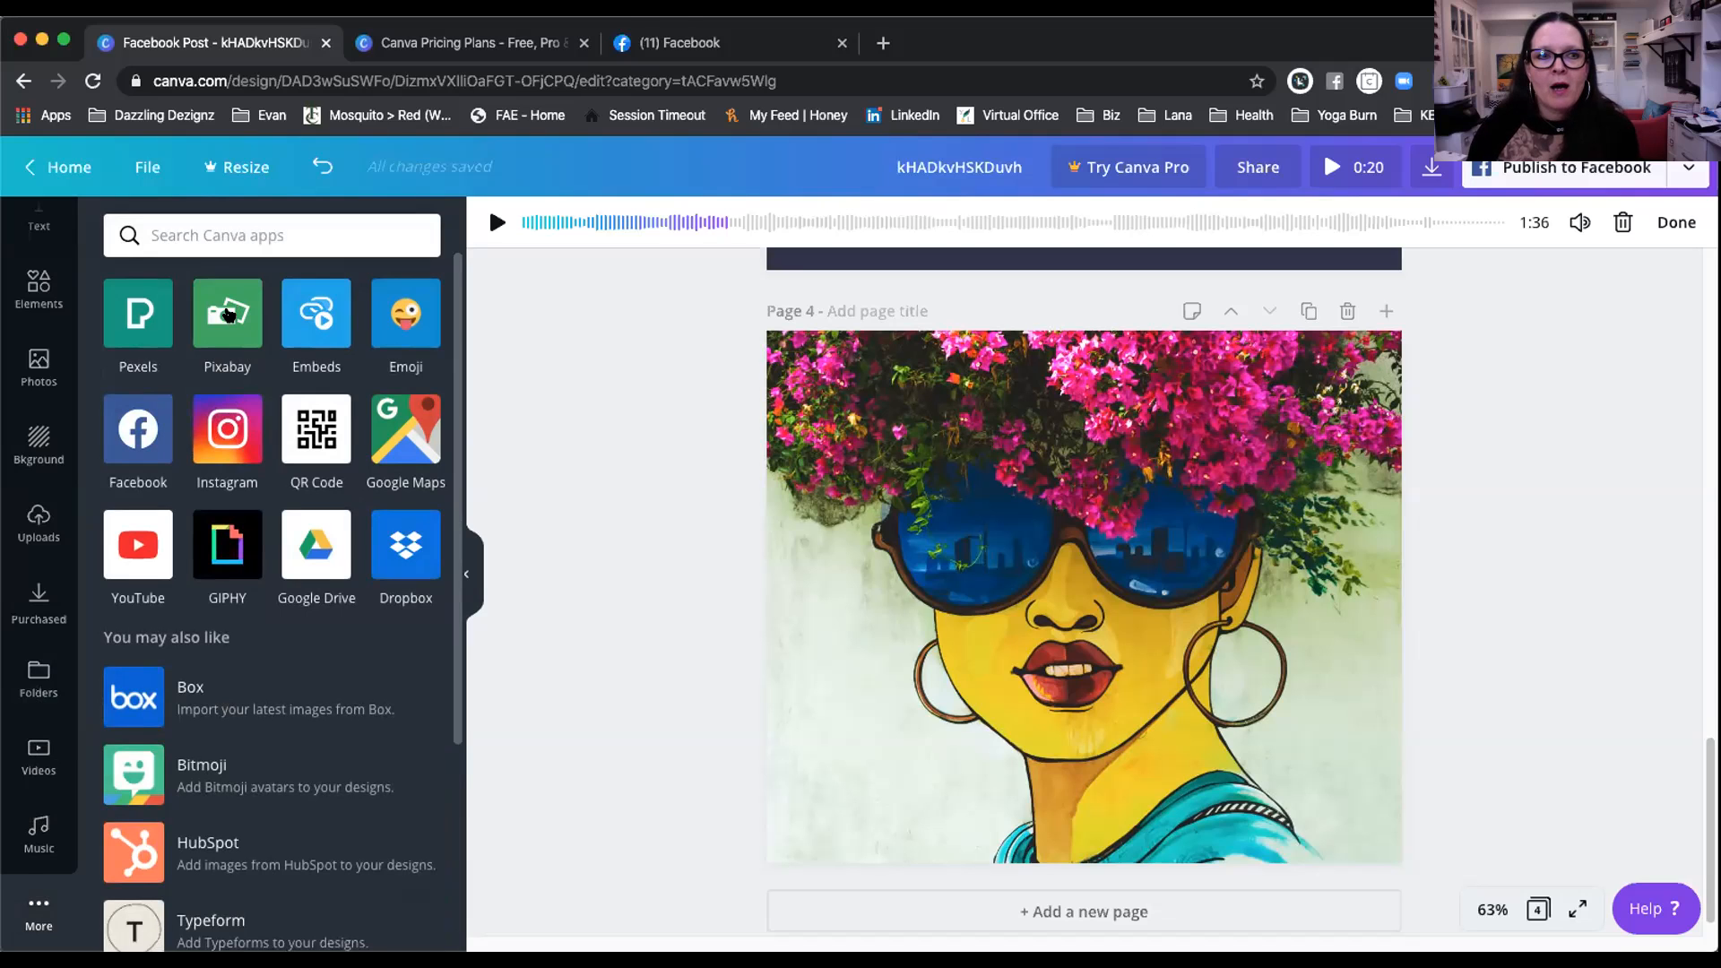
Step: Scroll through Pixabay's free images, then remove the Pixabay app and return to the apps list
click(229, 314)
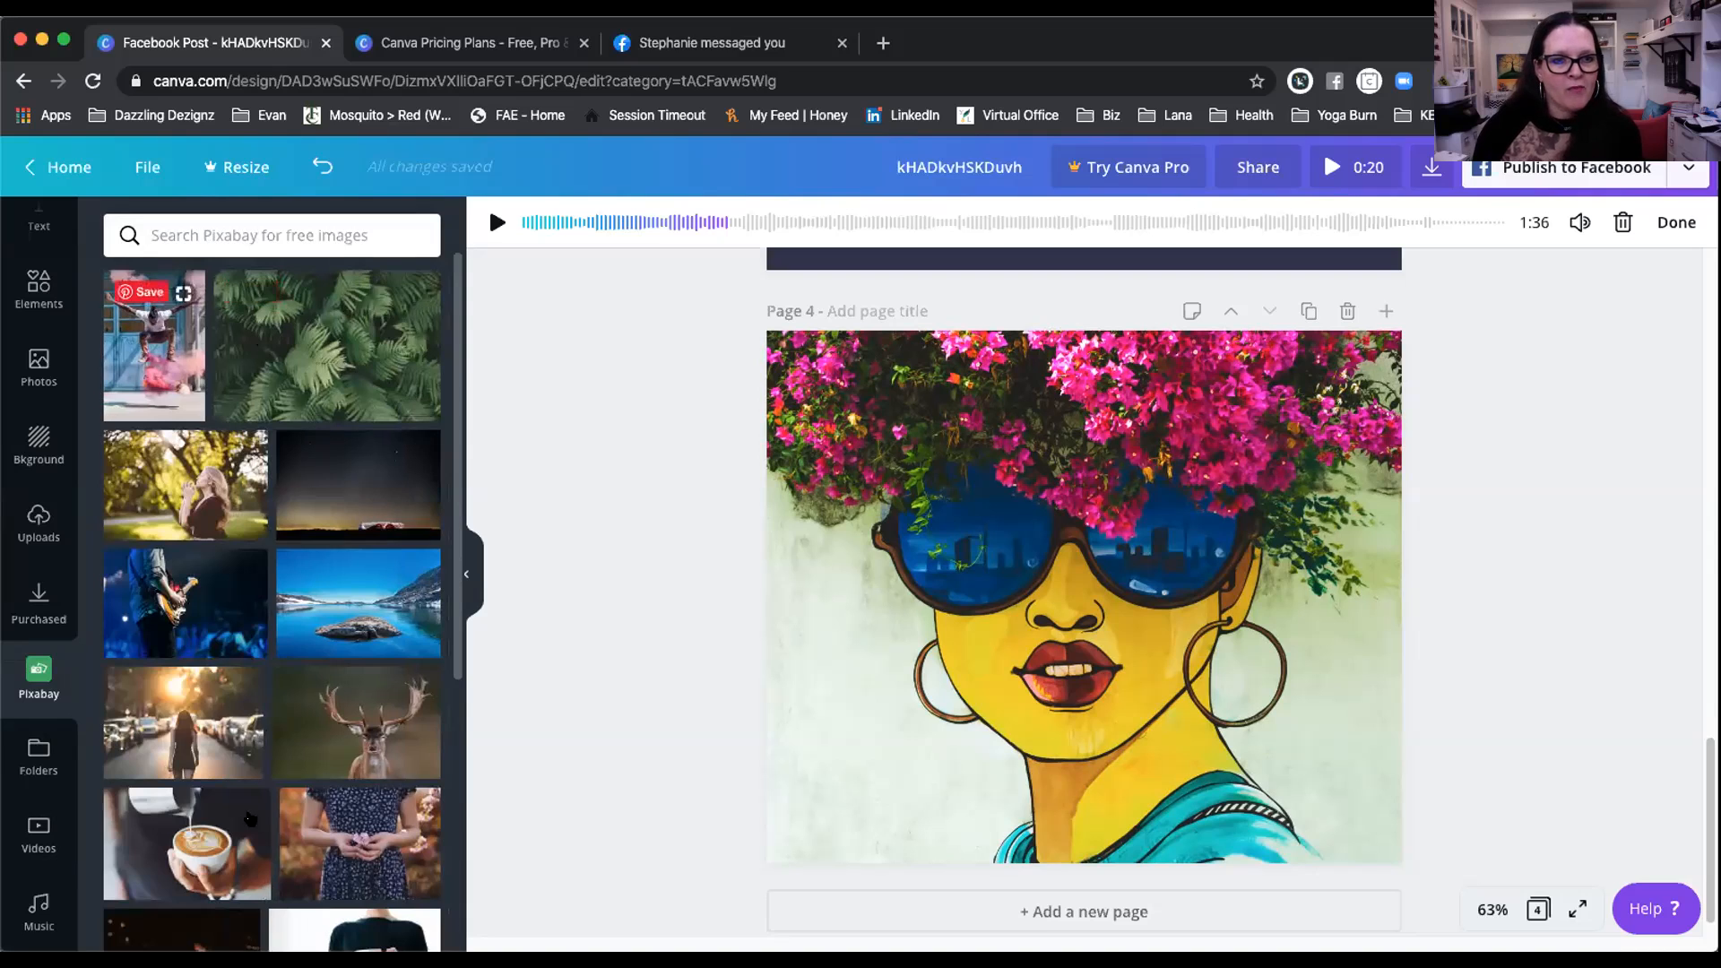
scroll(352, 498, down, 6)
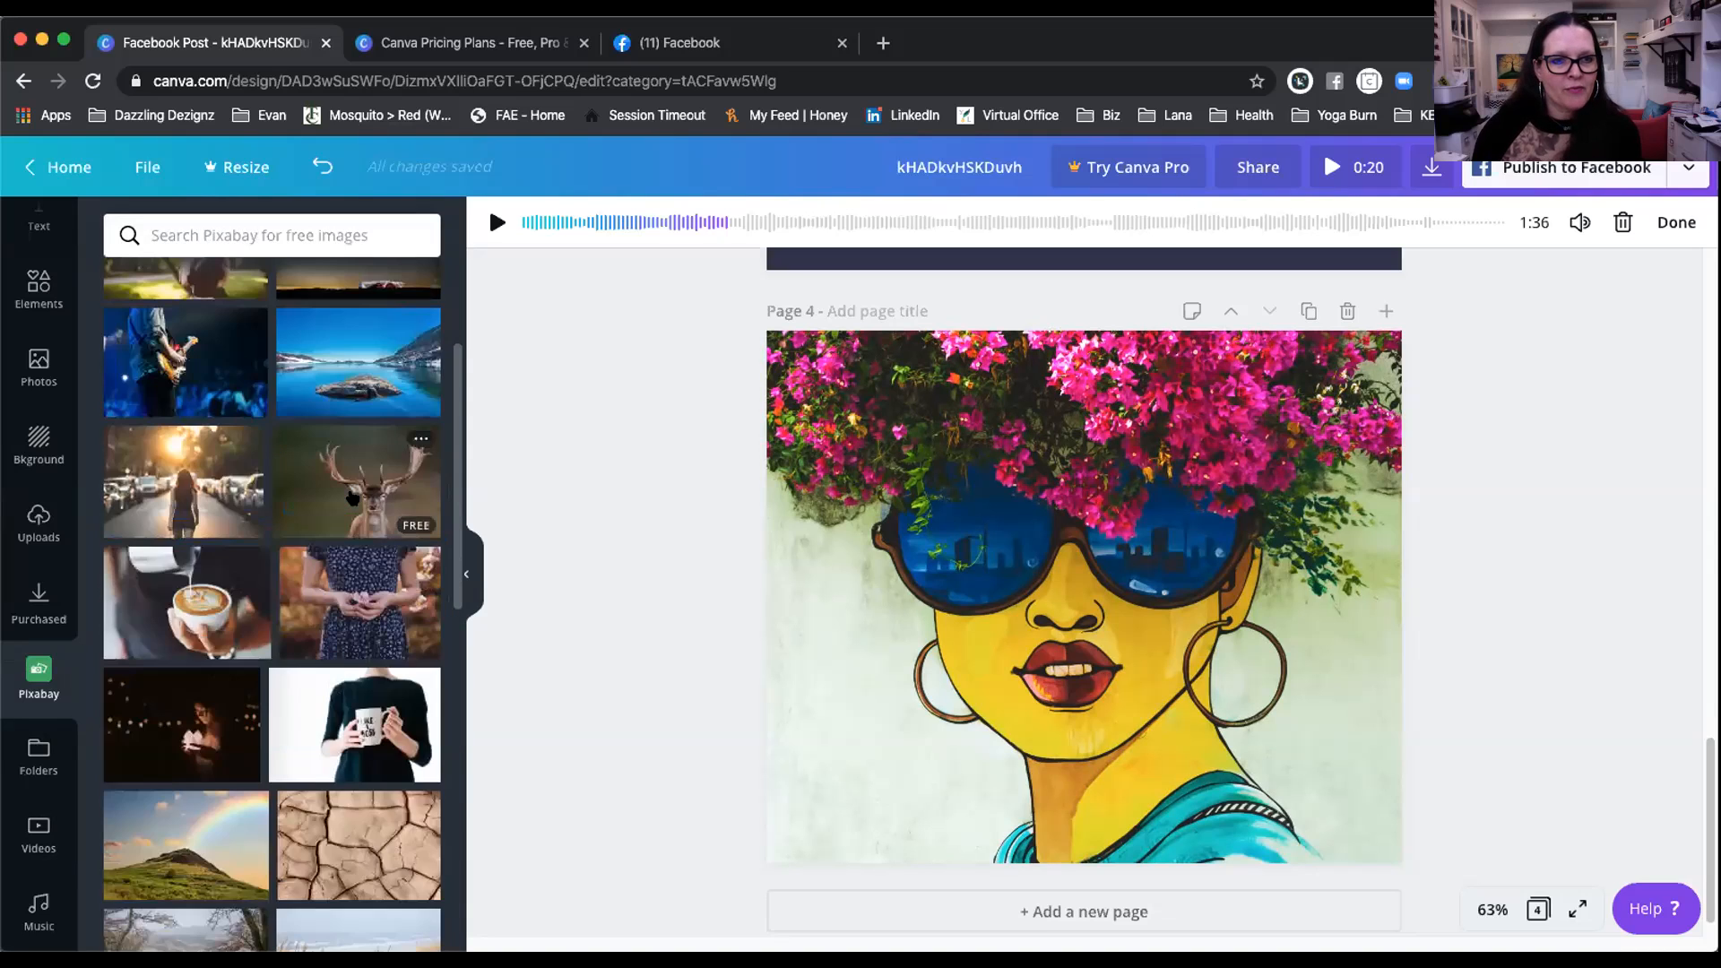
scroll(367, 556, down, 6)
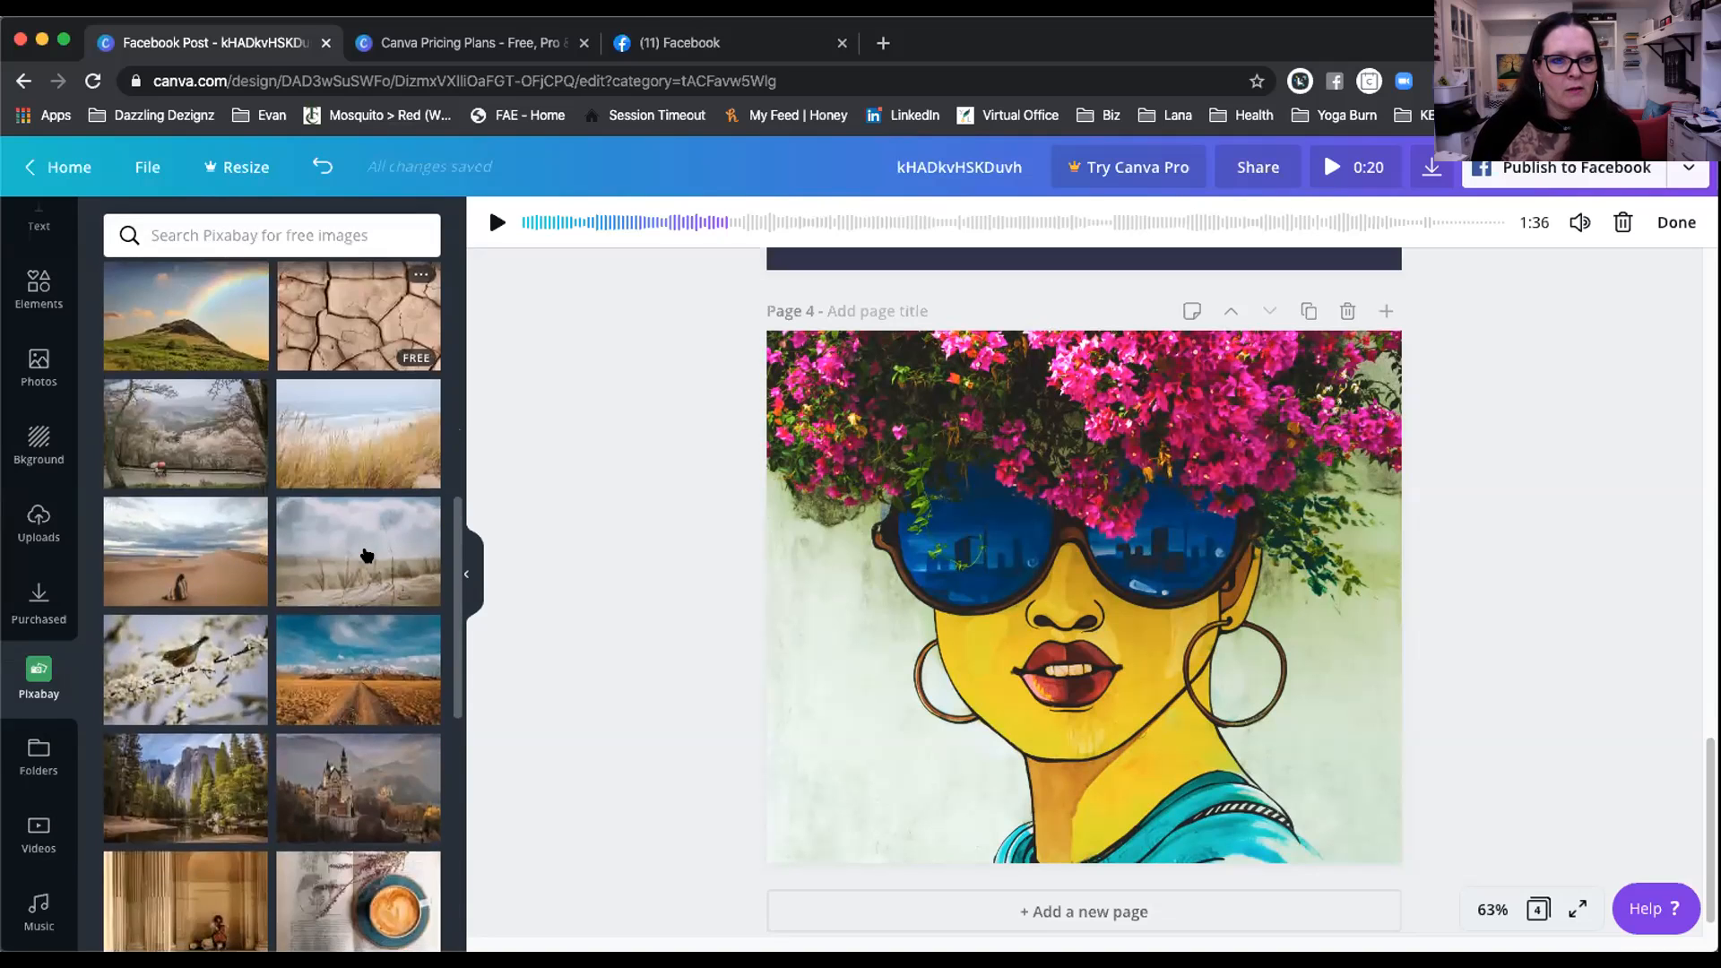
scroll(367, 556, down, 3)
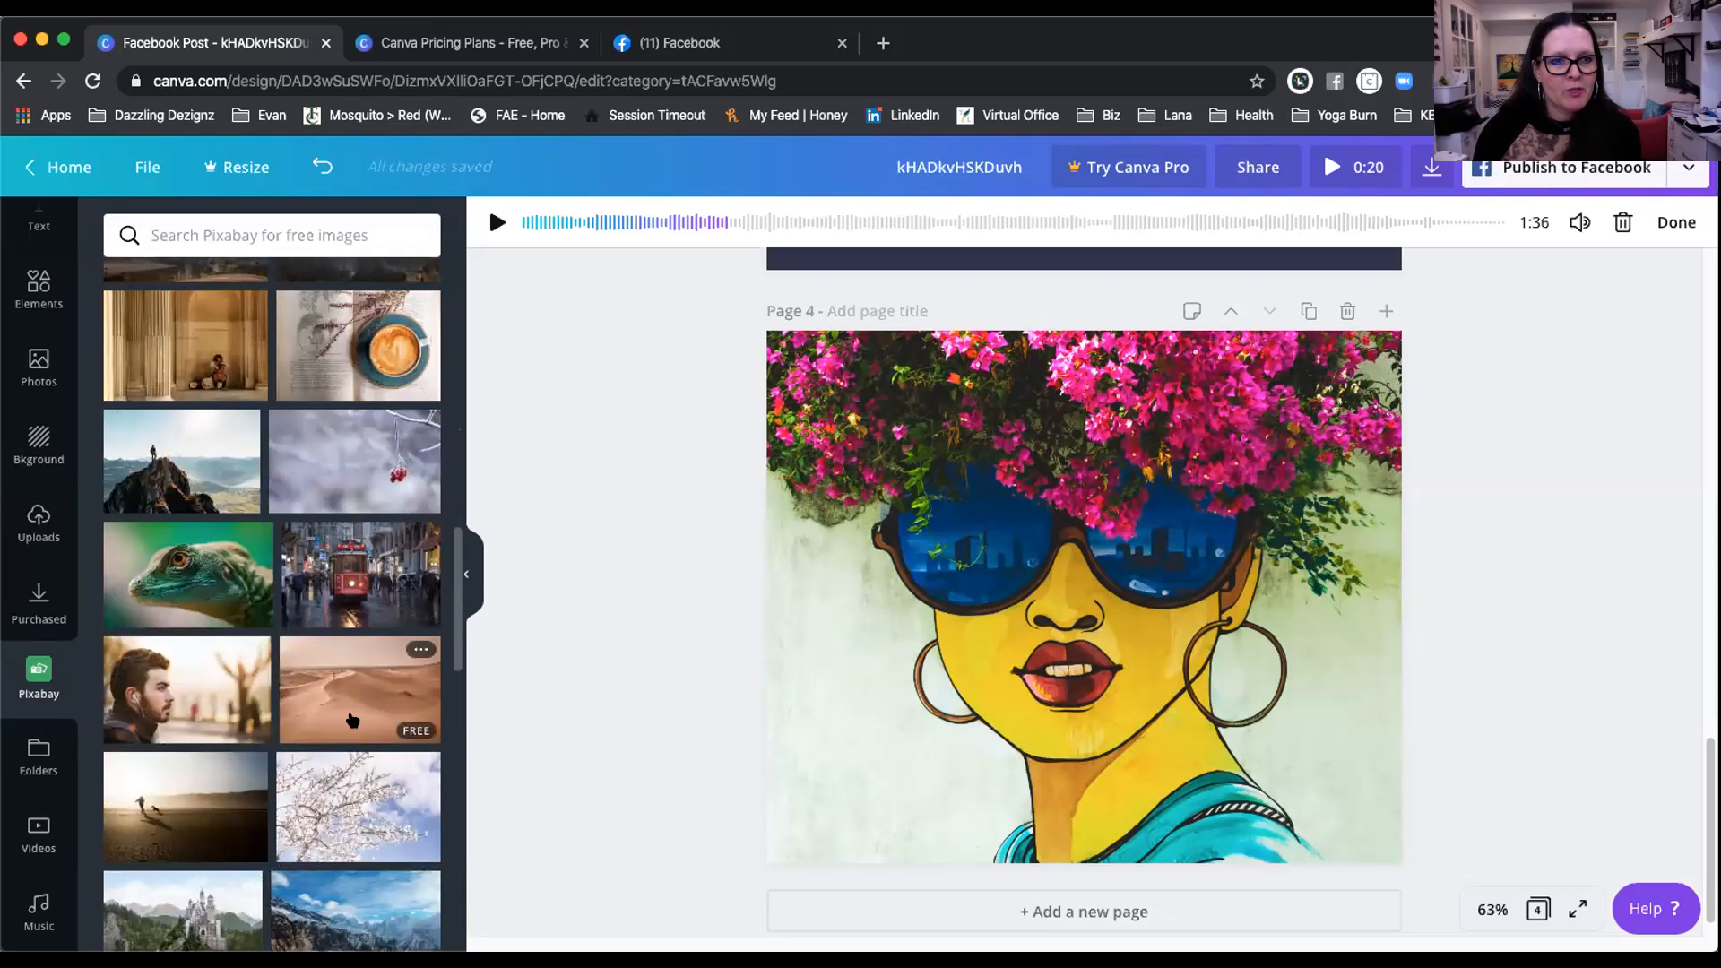
scroll(352, 720, down, 4)
scroll(352, 720, down, 1)
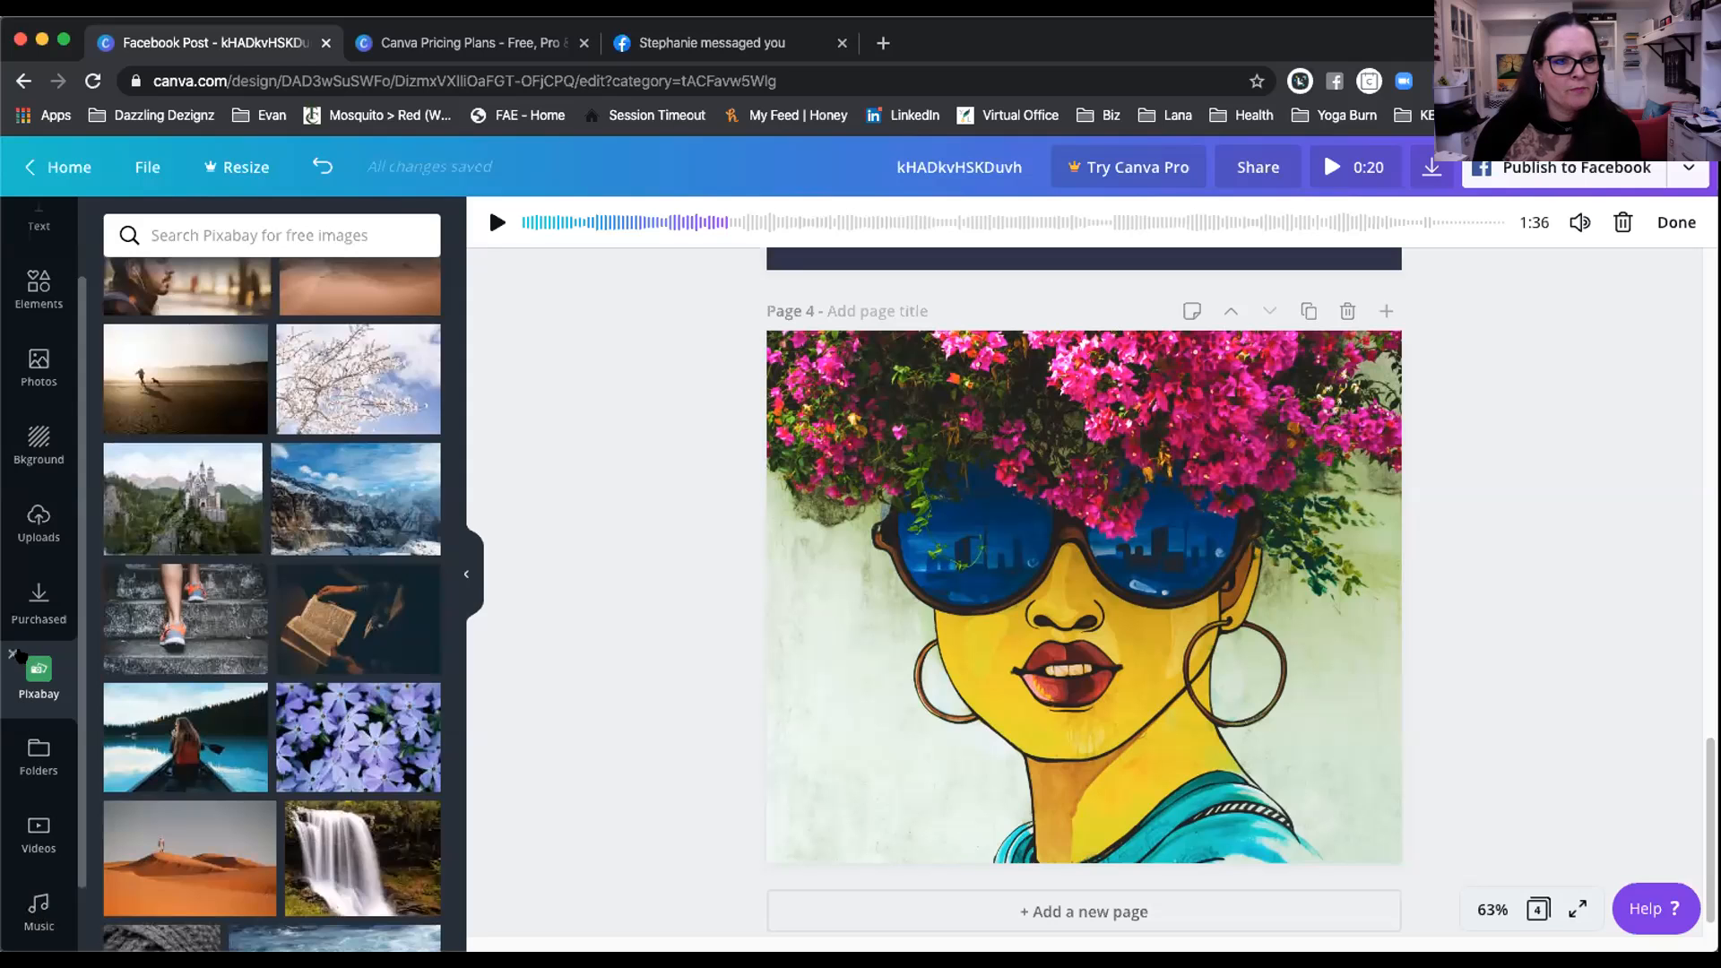
click(13, 651)
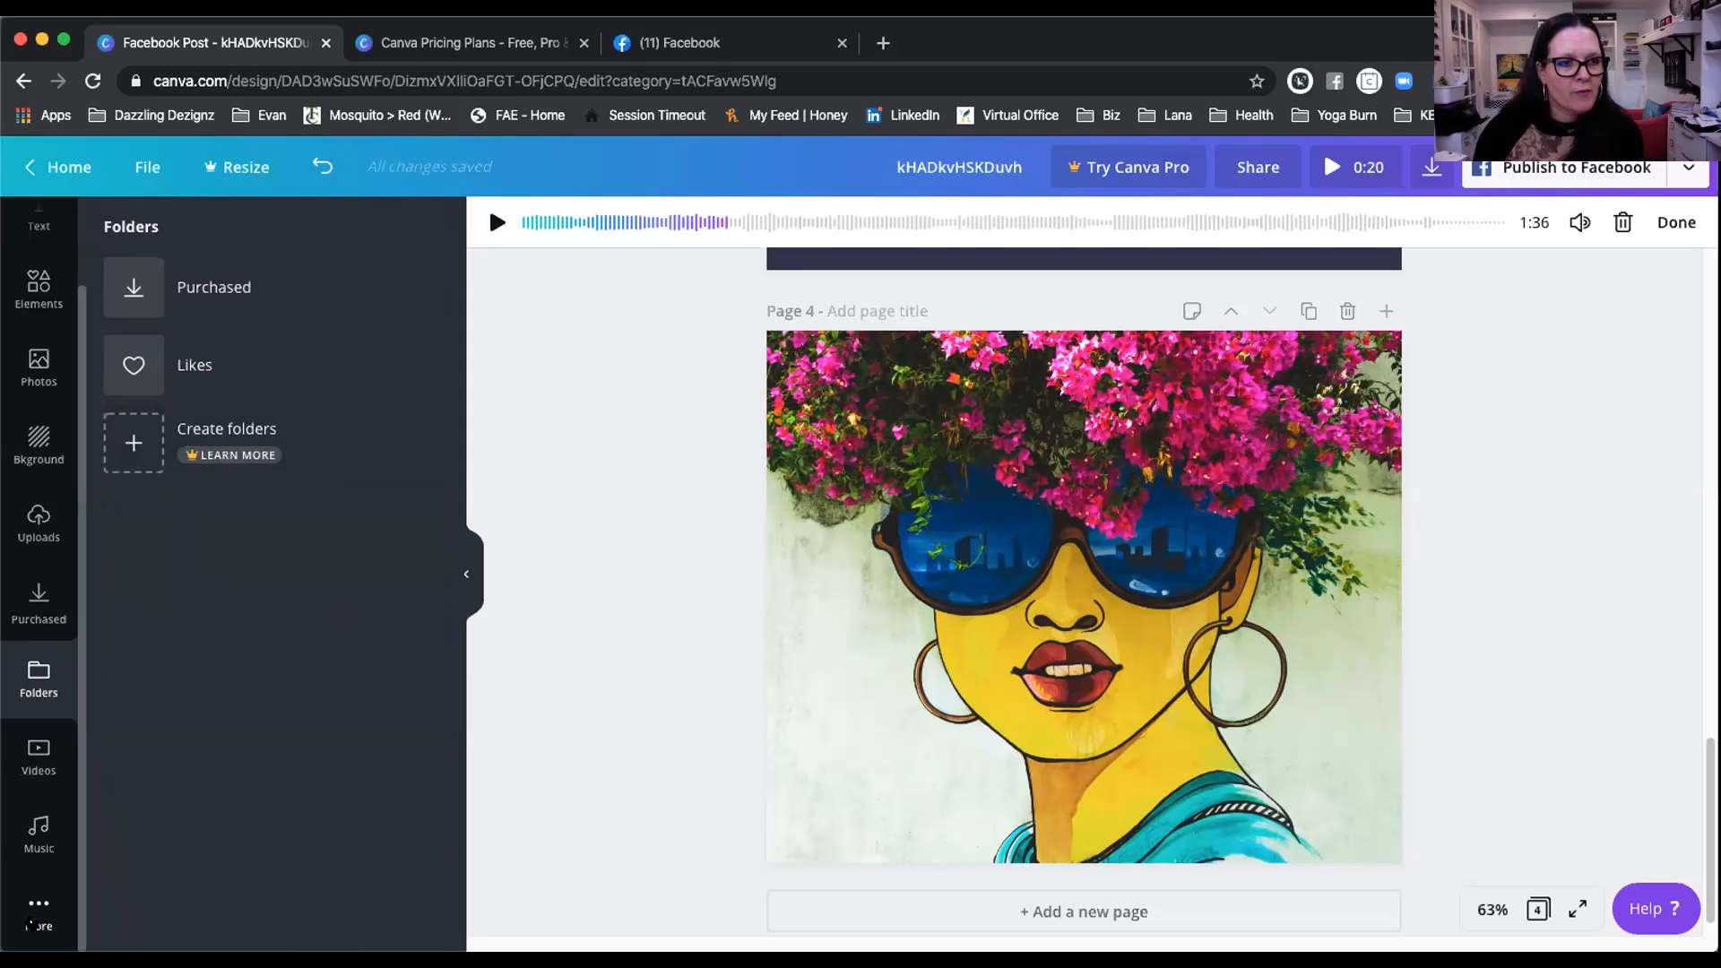
click(36, 915)
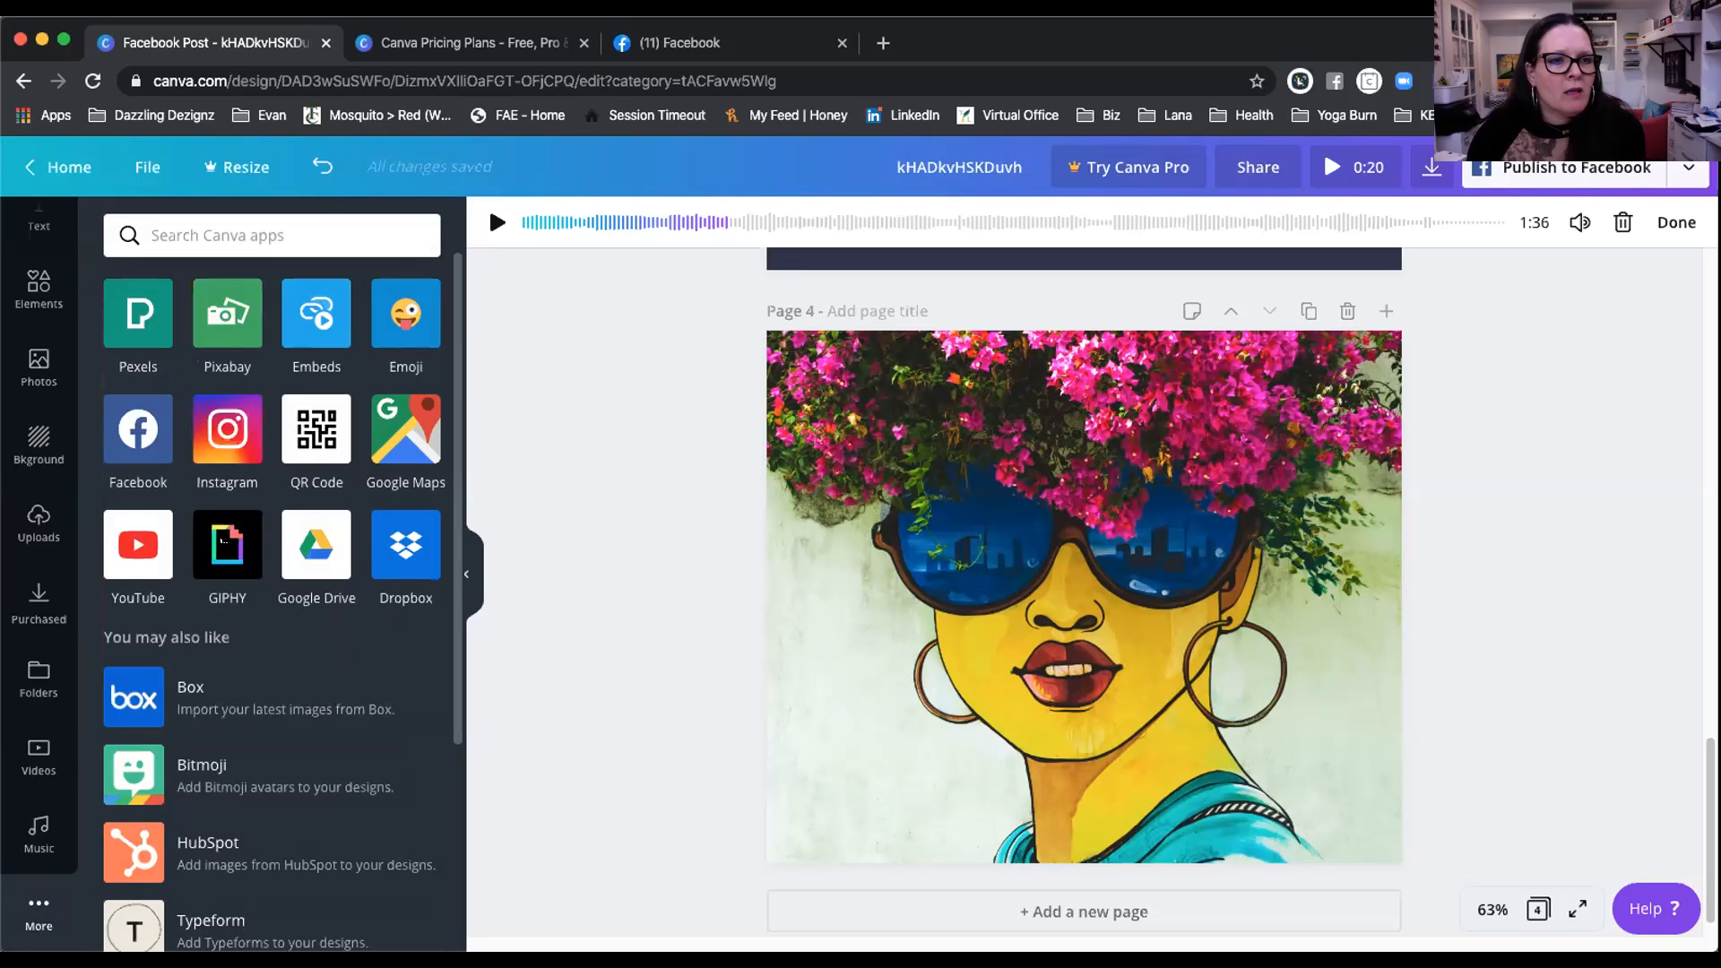
Step: Browse GIPHY's animated images, then remove GIPHY and return to the apps list
click(227, 544)
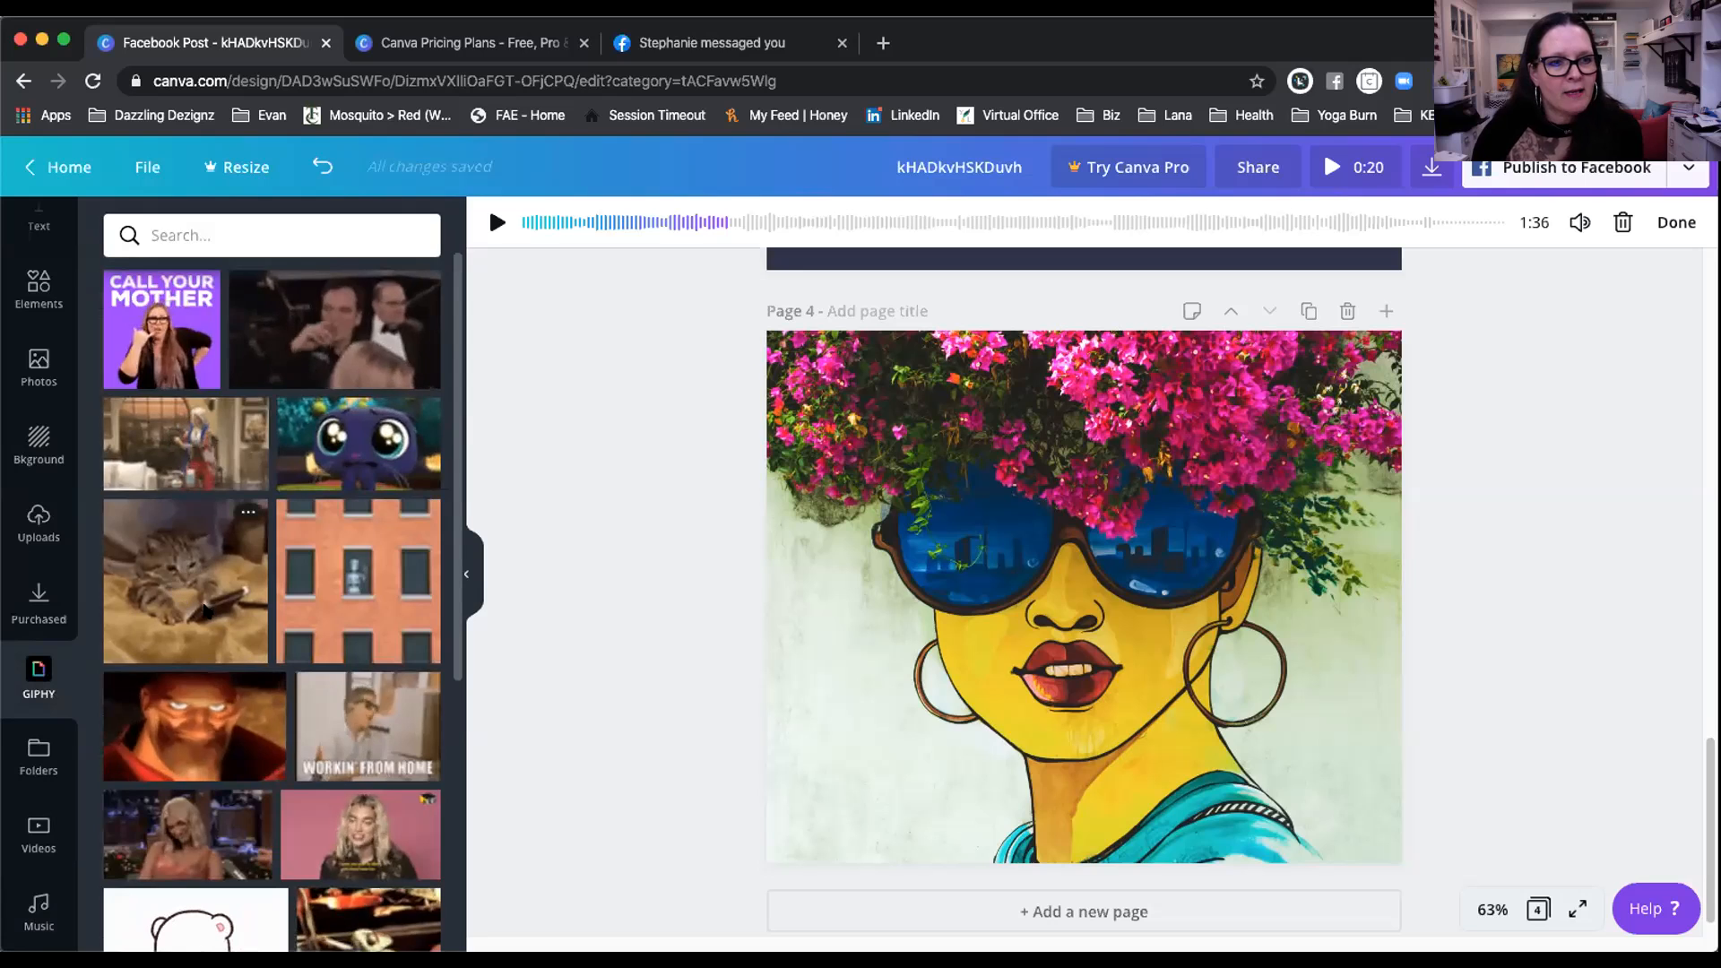
scroll(294, 592, down, 4)
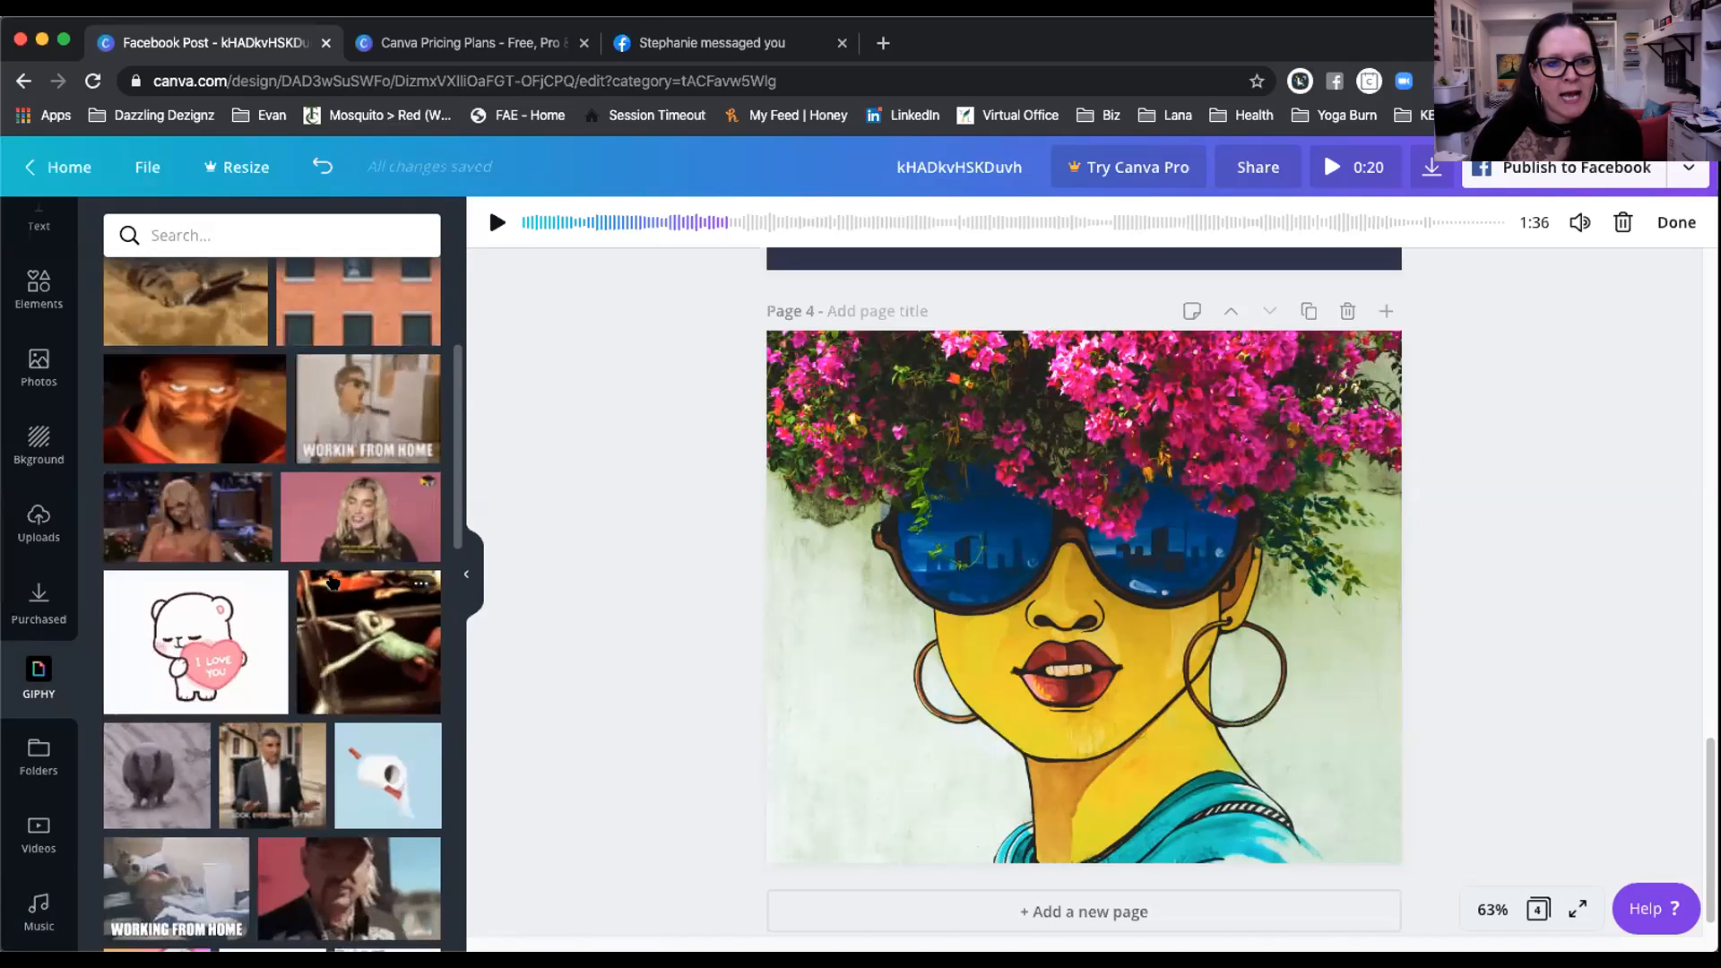
scroll(380, 438, down, 3)
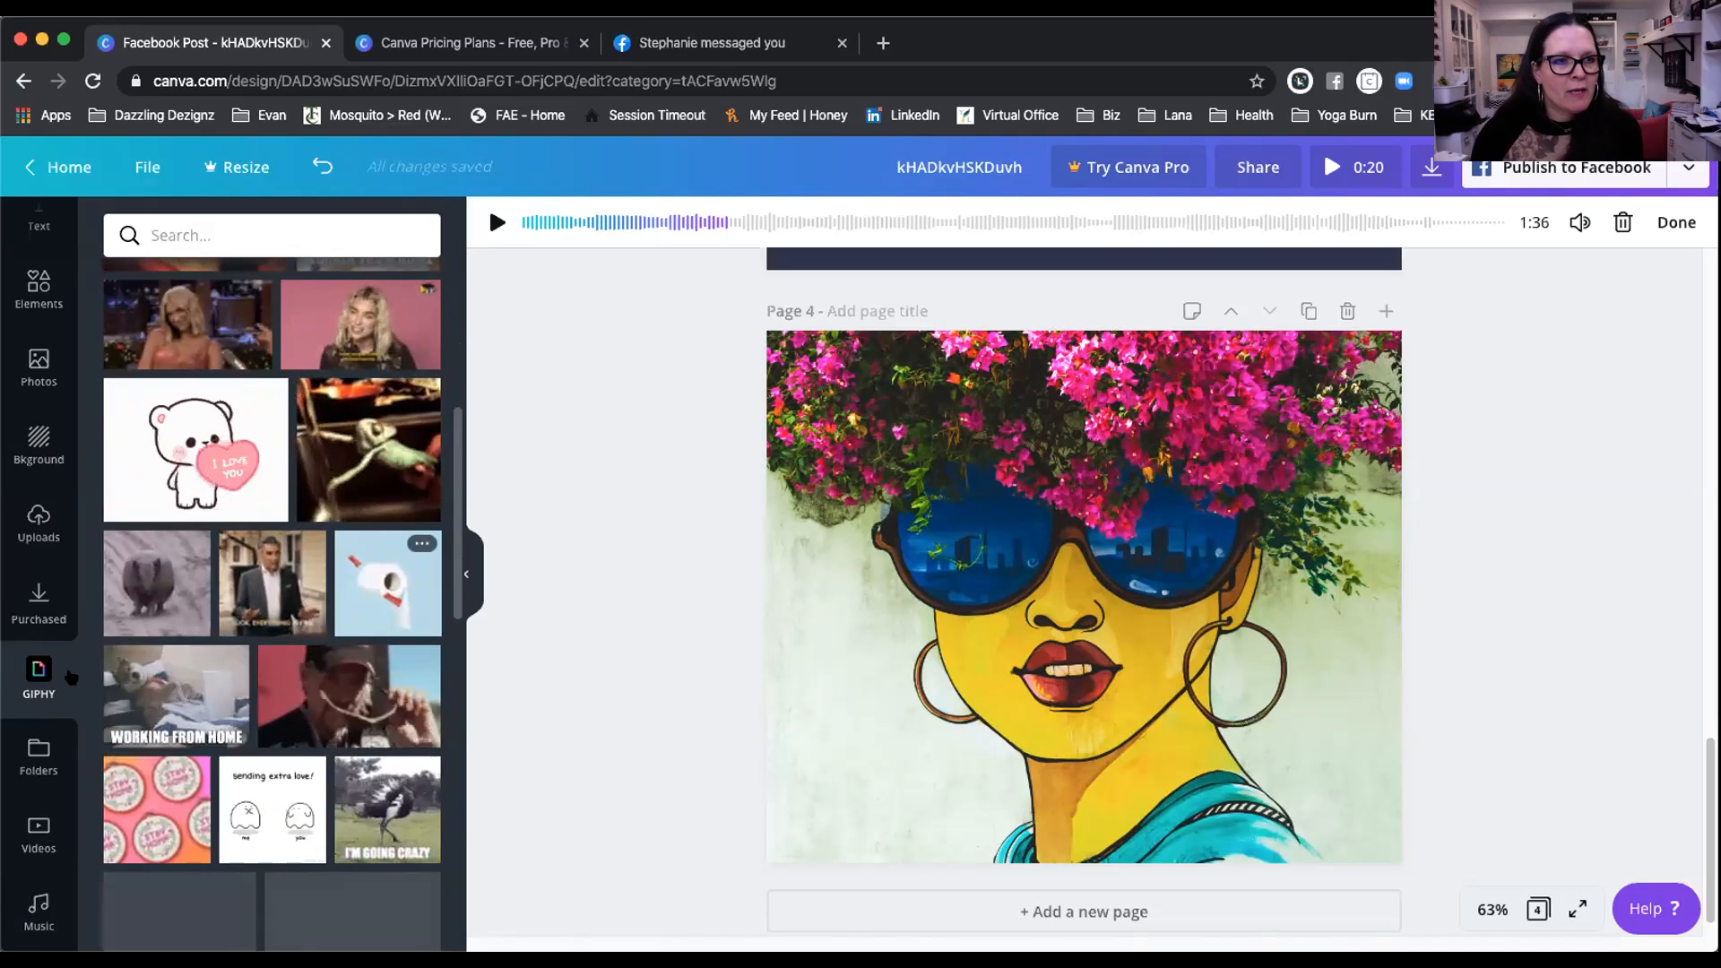
scroll(266, 227, down, 3)
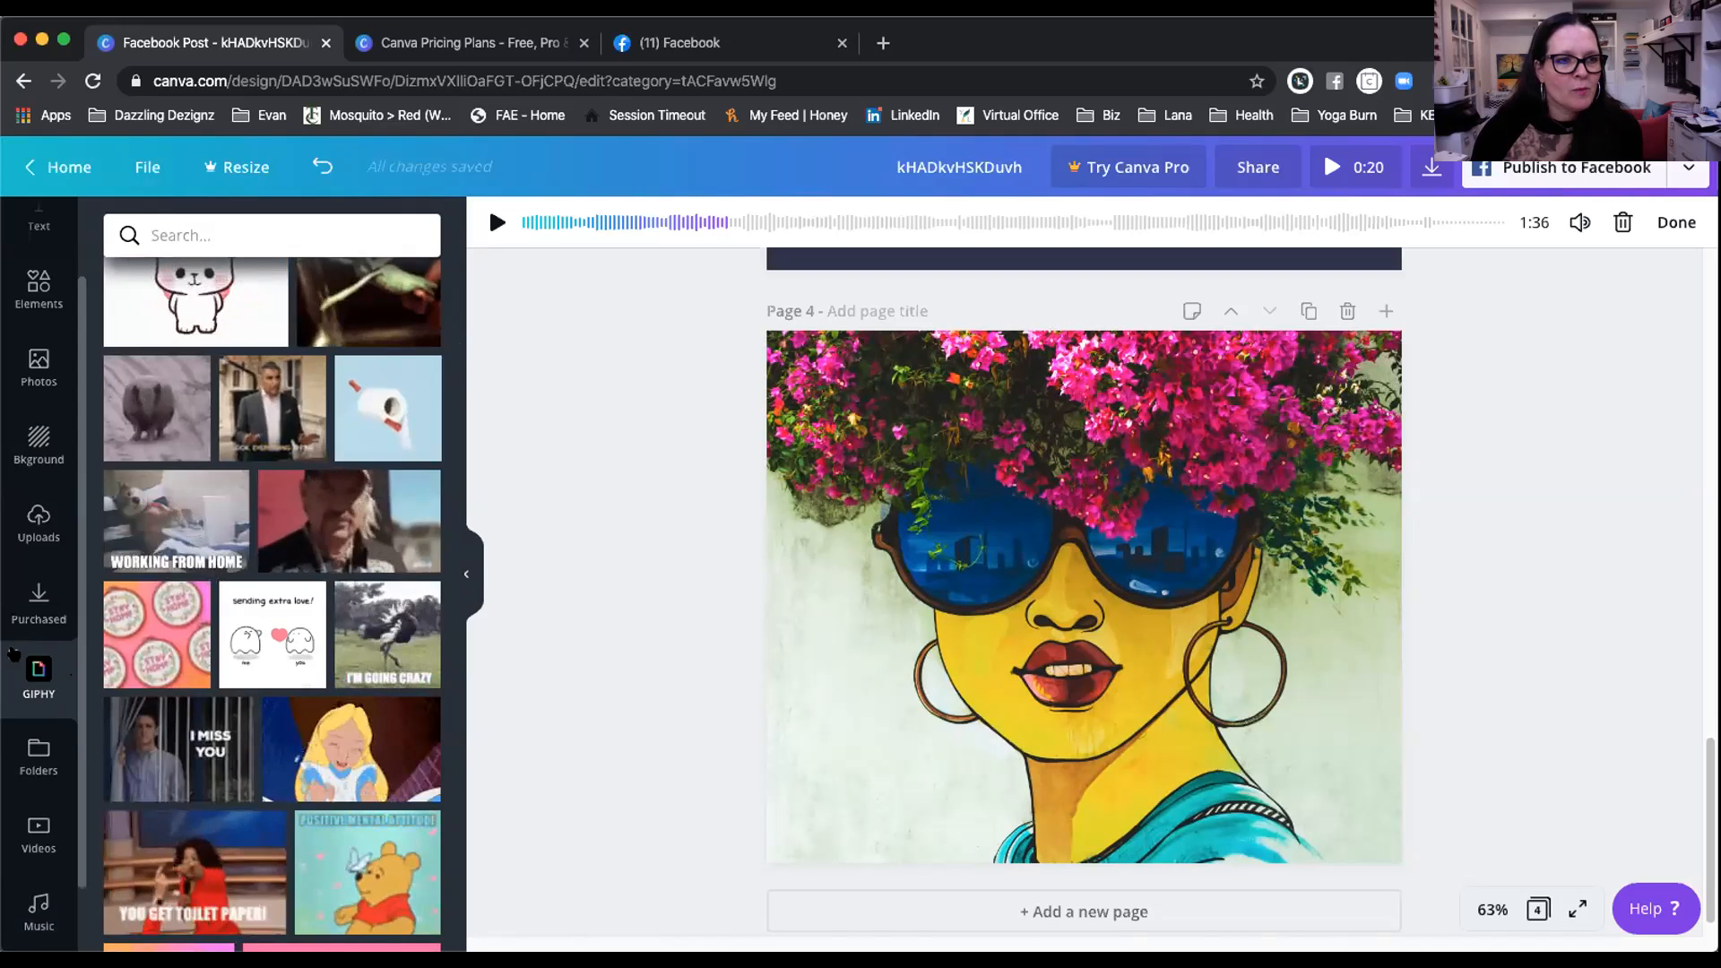
click(46, 726)
click(39, 914)
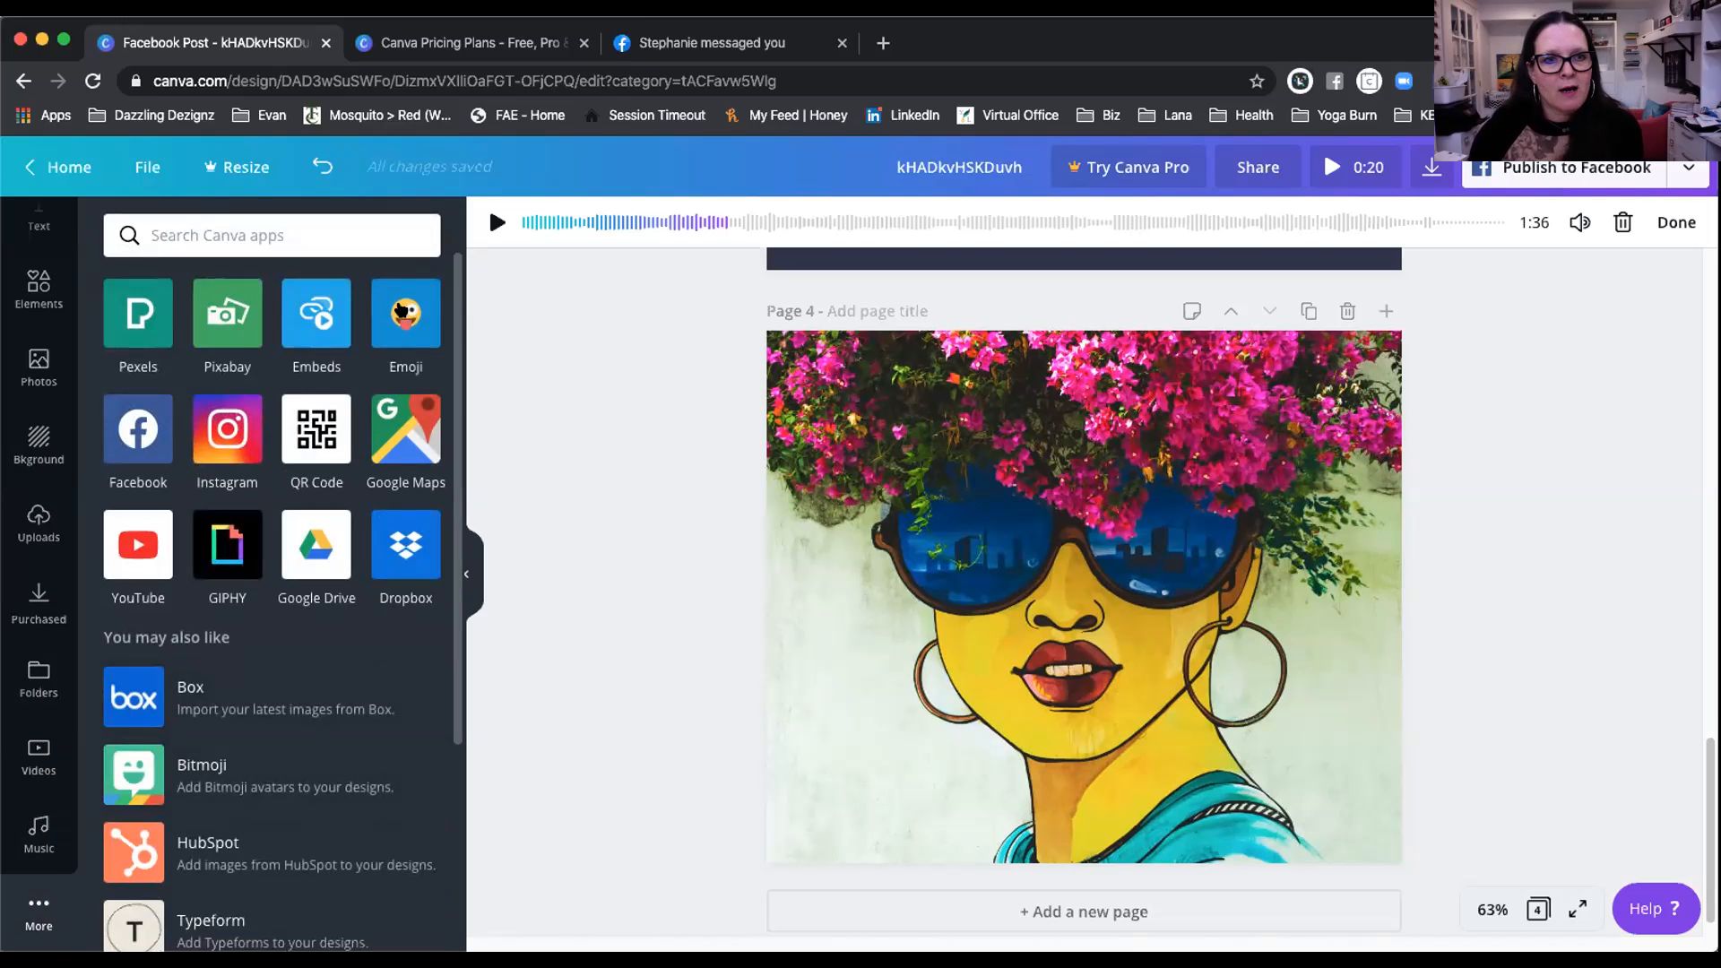
Step: Review the Embeds media options, then switch to the Folders panel with Purchased and Likes
click(321, 309)
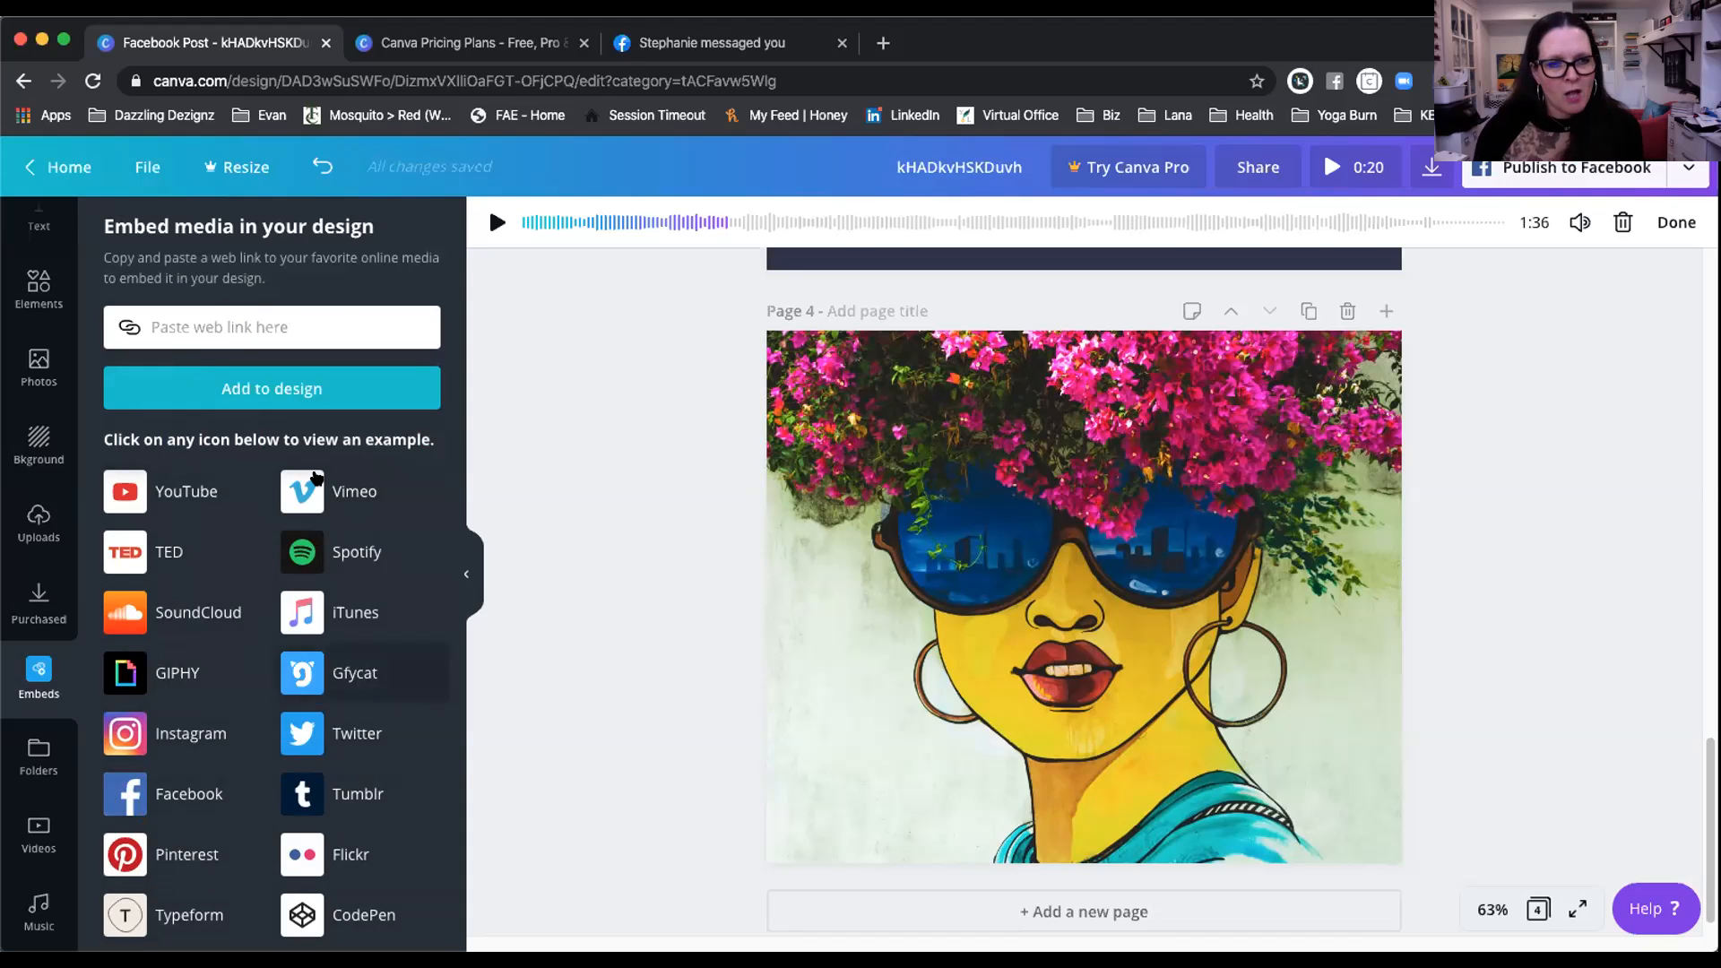
scroll(266, 832, up, 5)
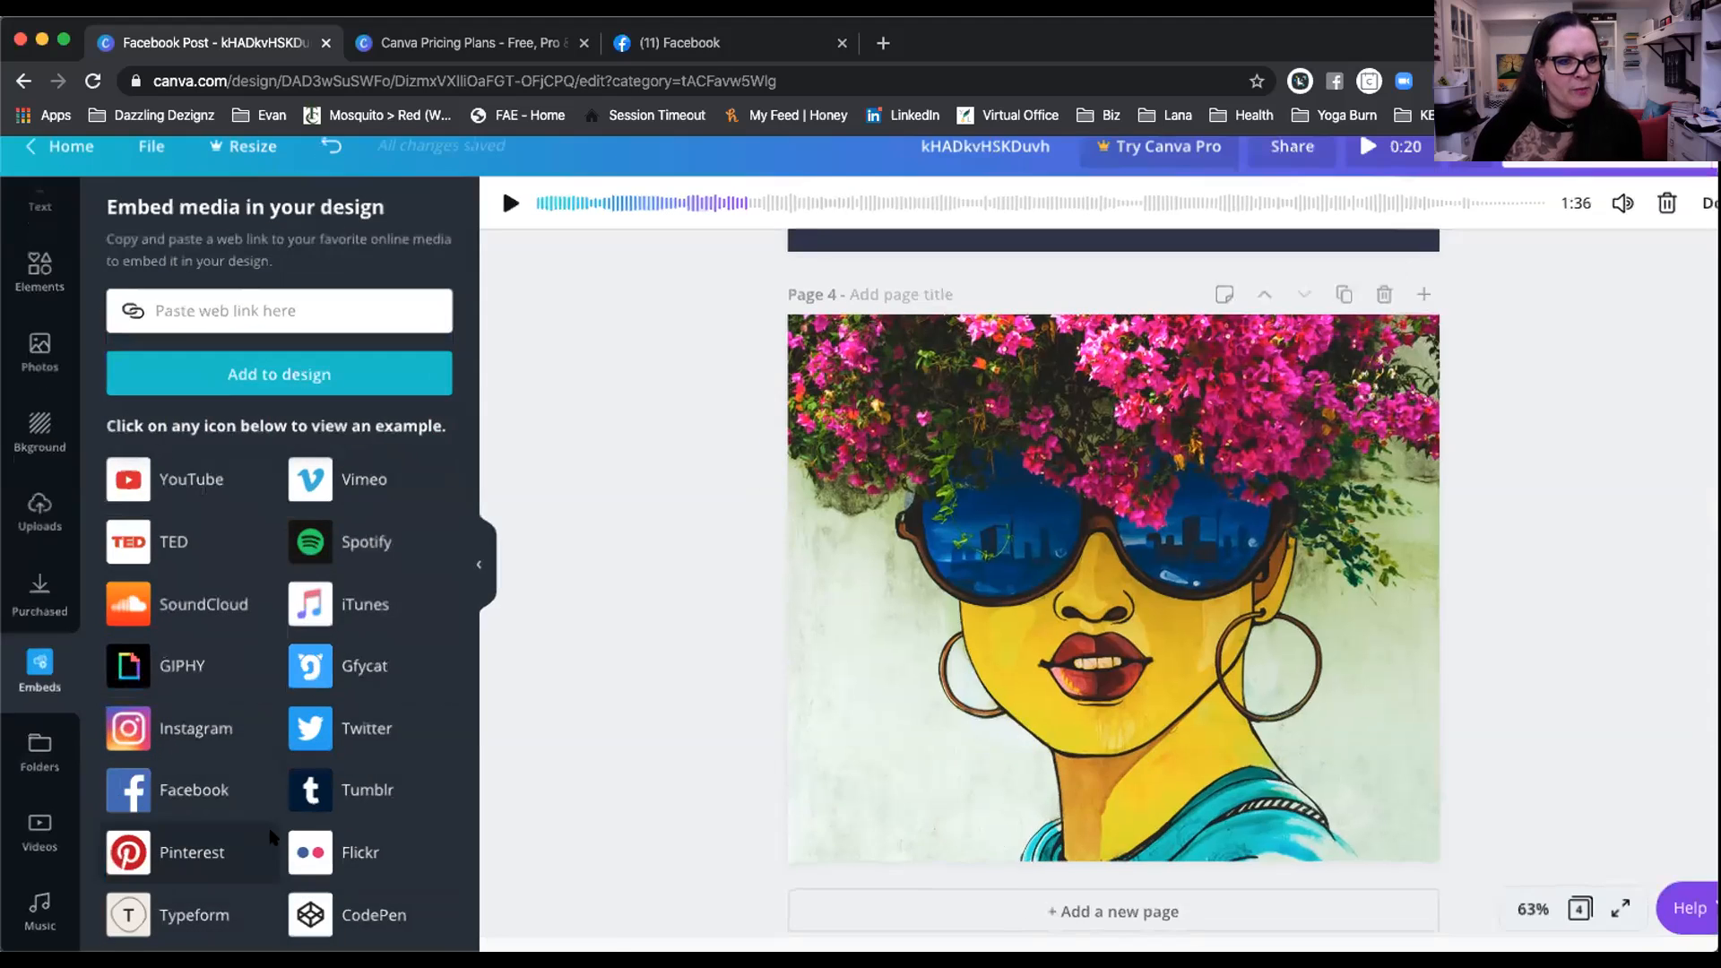
scroll(266, 796, down, 5)
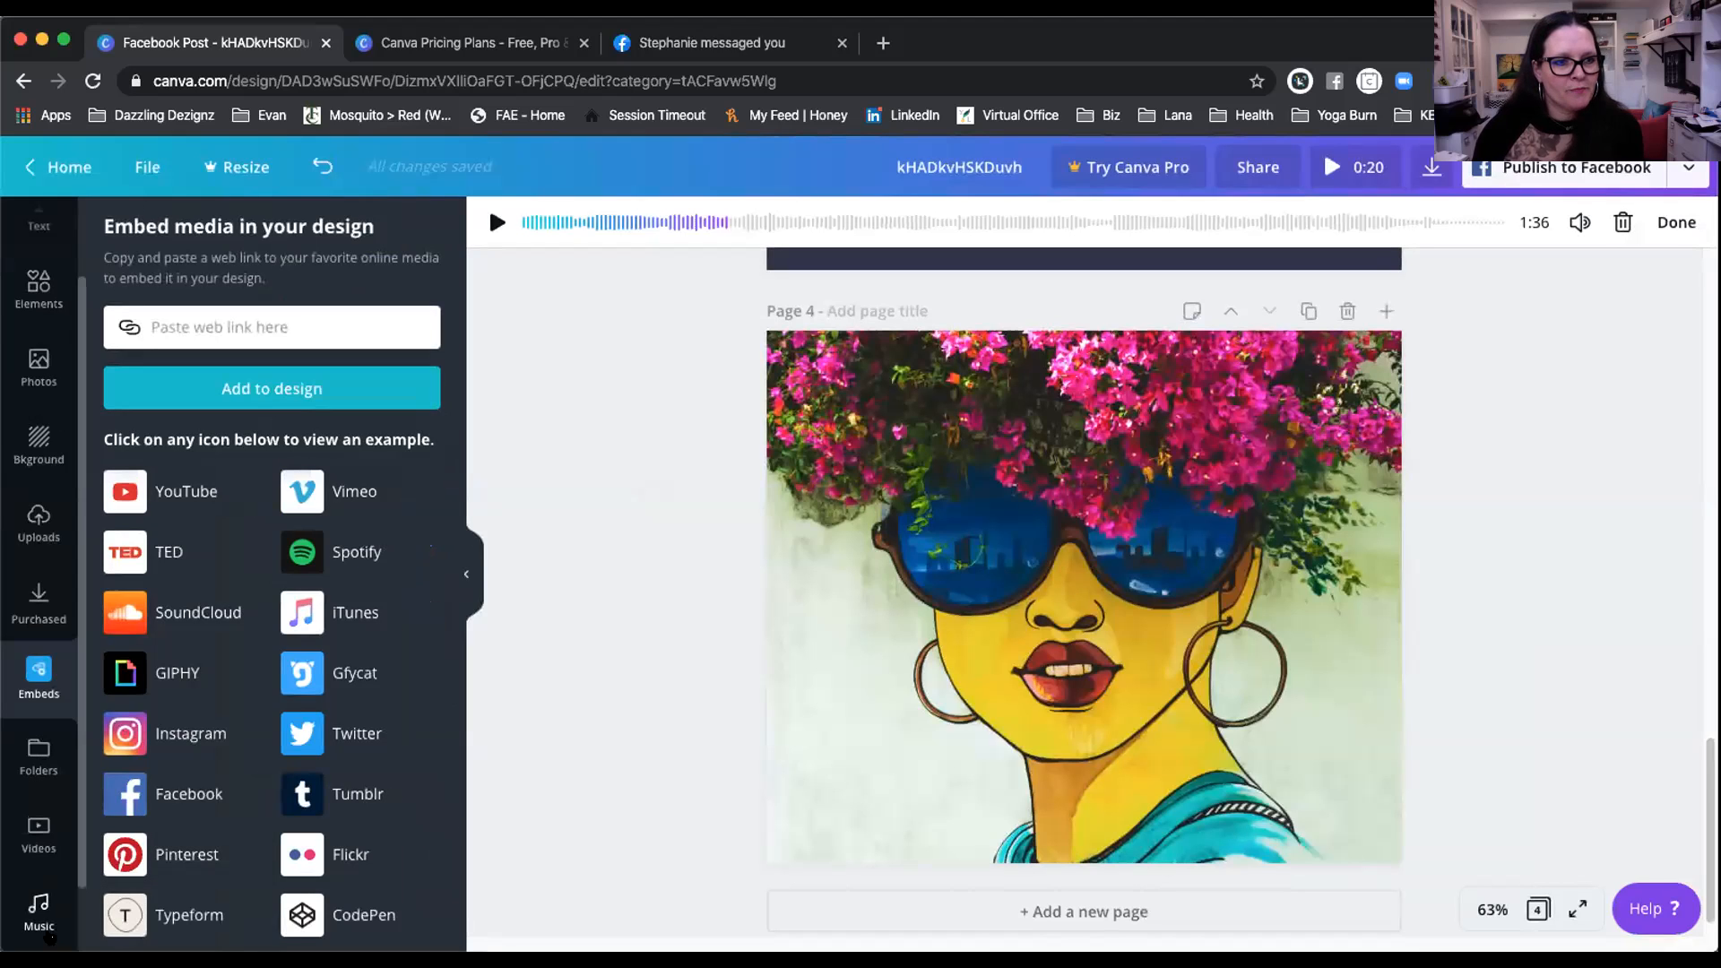
click(38, 758)
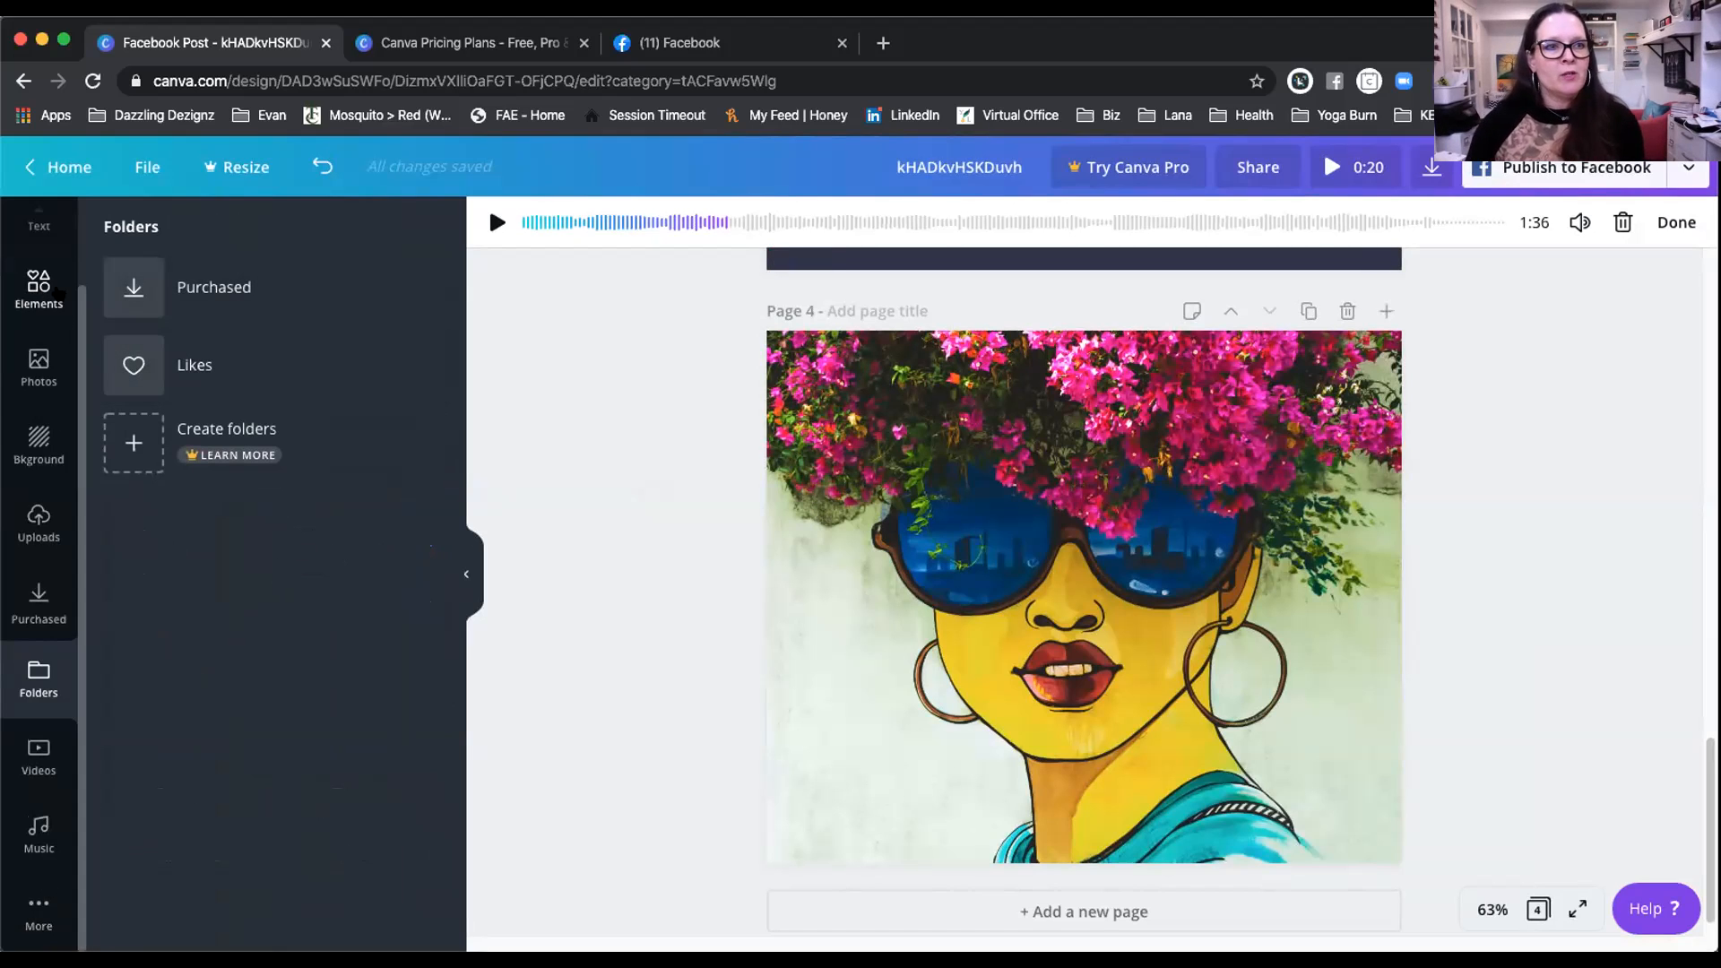
Step: From Elements, place the pink Organic Summer flower over the page 4 portrait
click(38, 287)
click(327, 567)
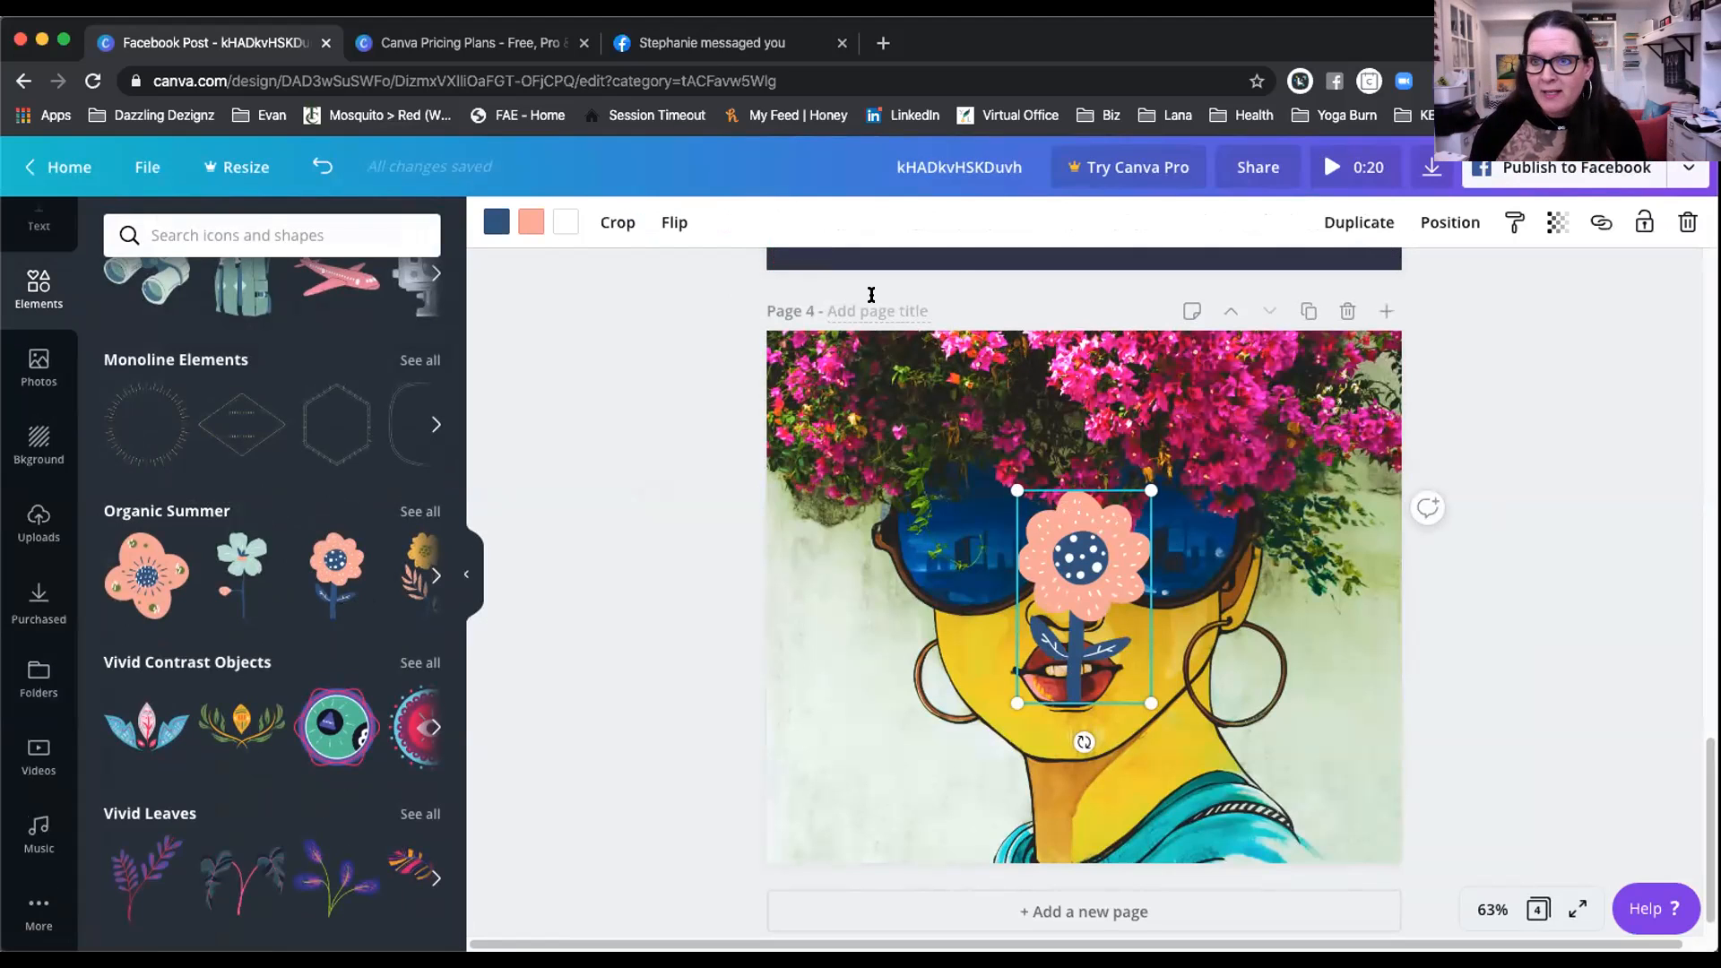
click(889, 164)
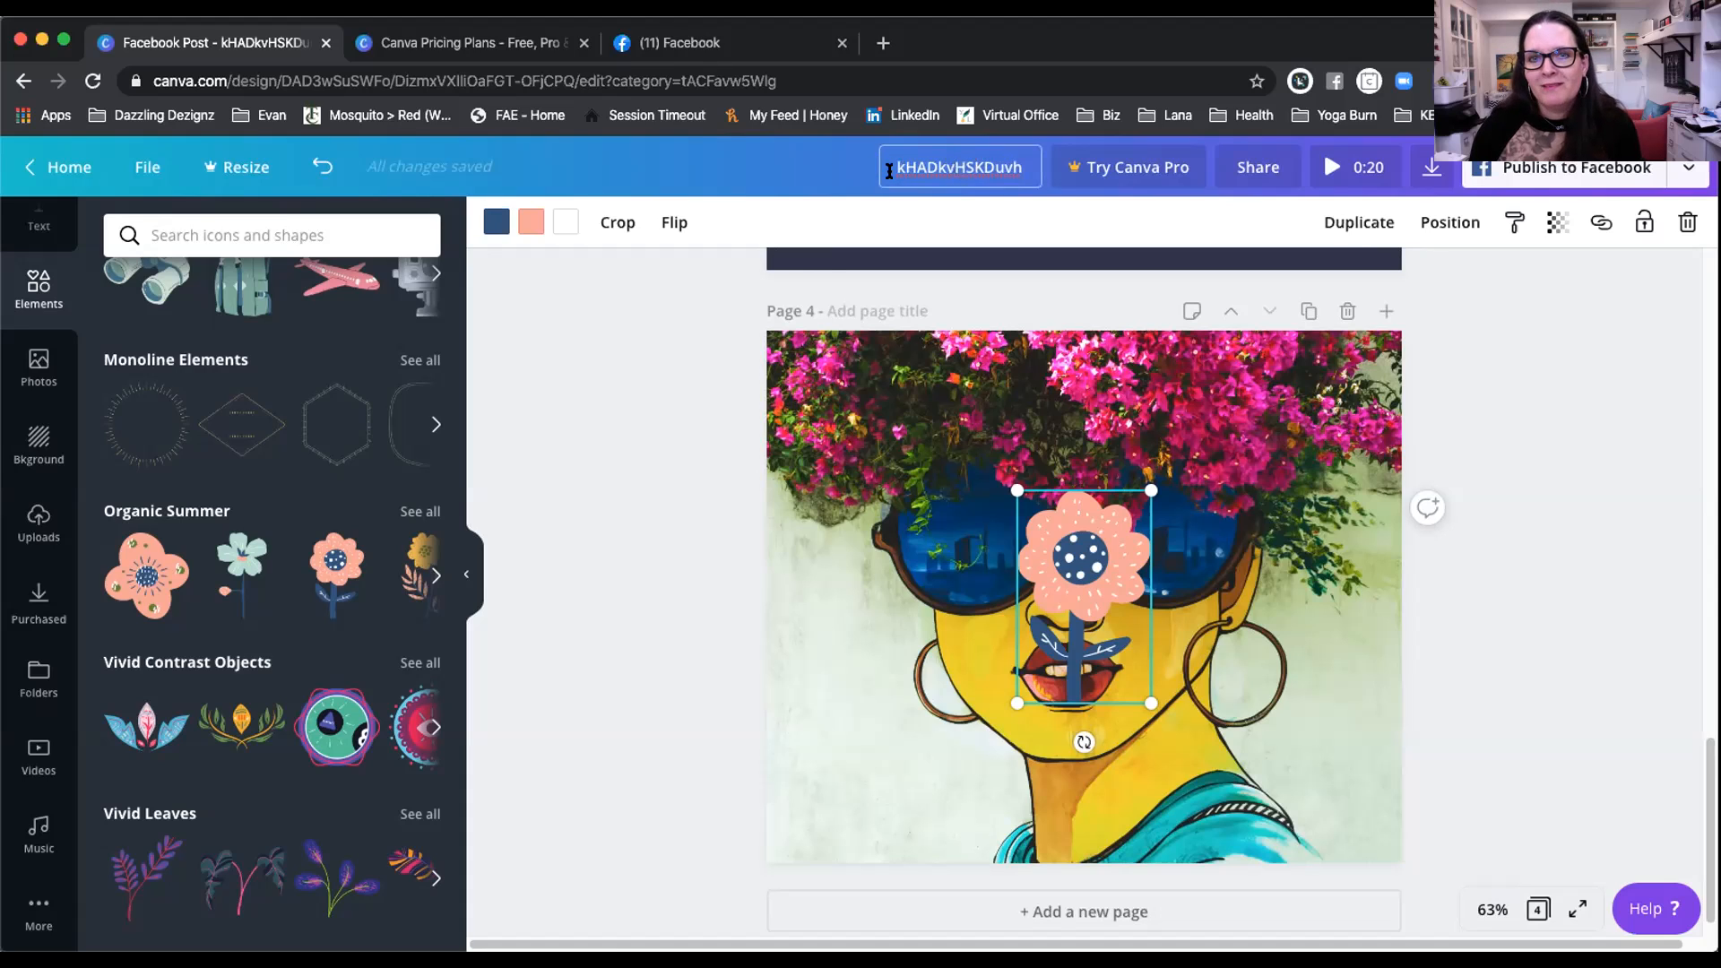
Step: Replace the existing design title with 'FB Test Image'
drag(889, 166, 1015, 165)
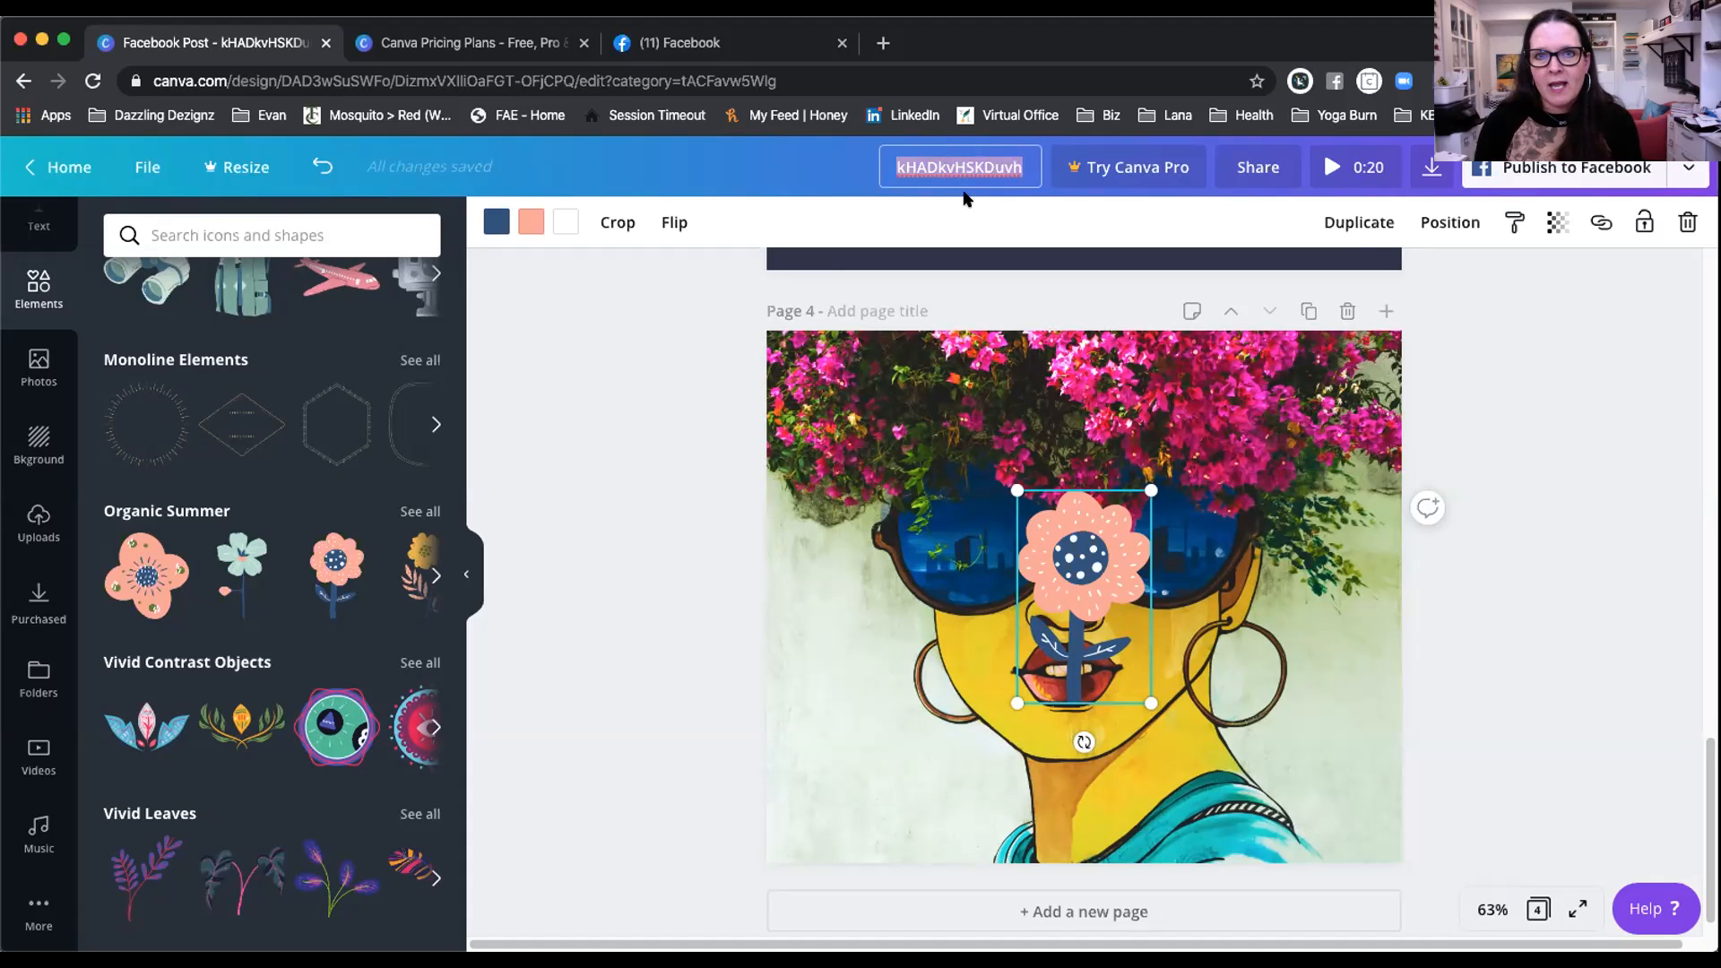
text(FB Test Image)
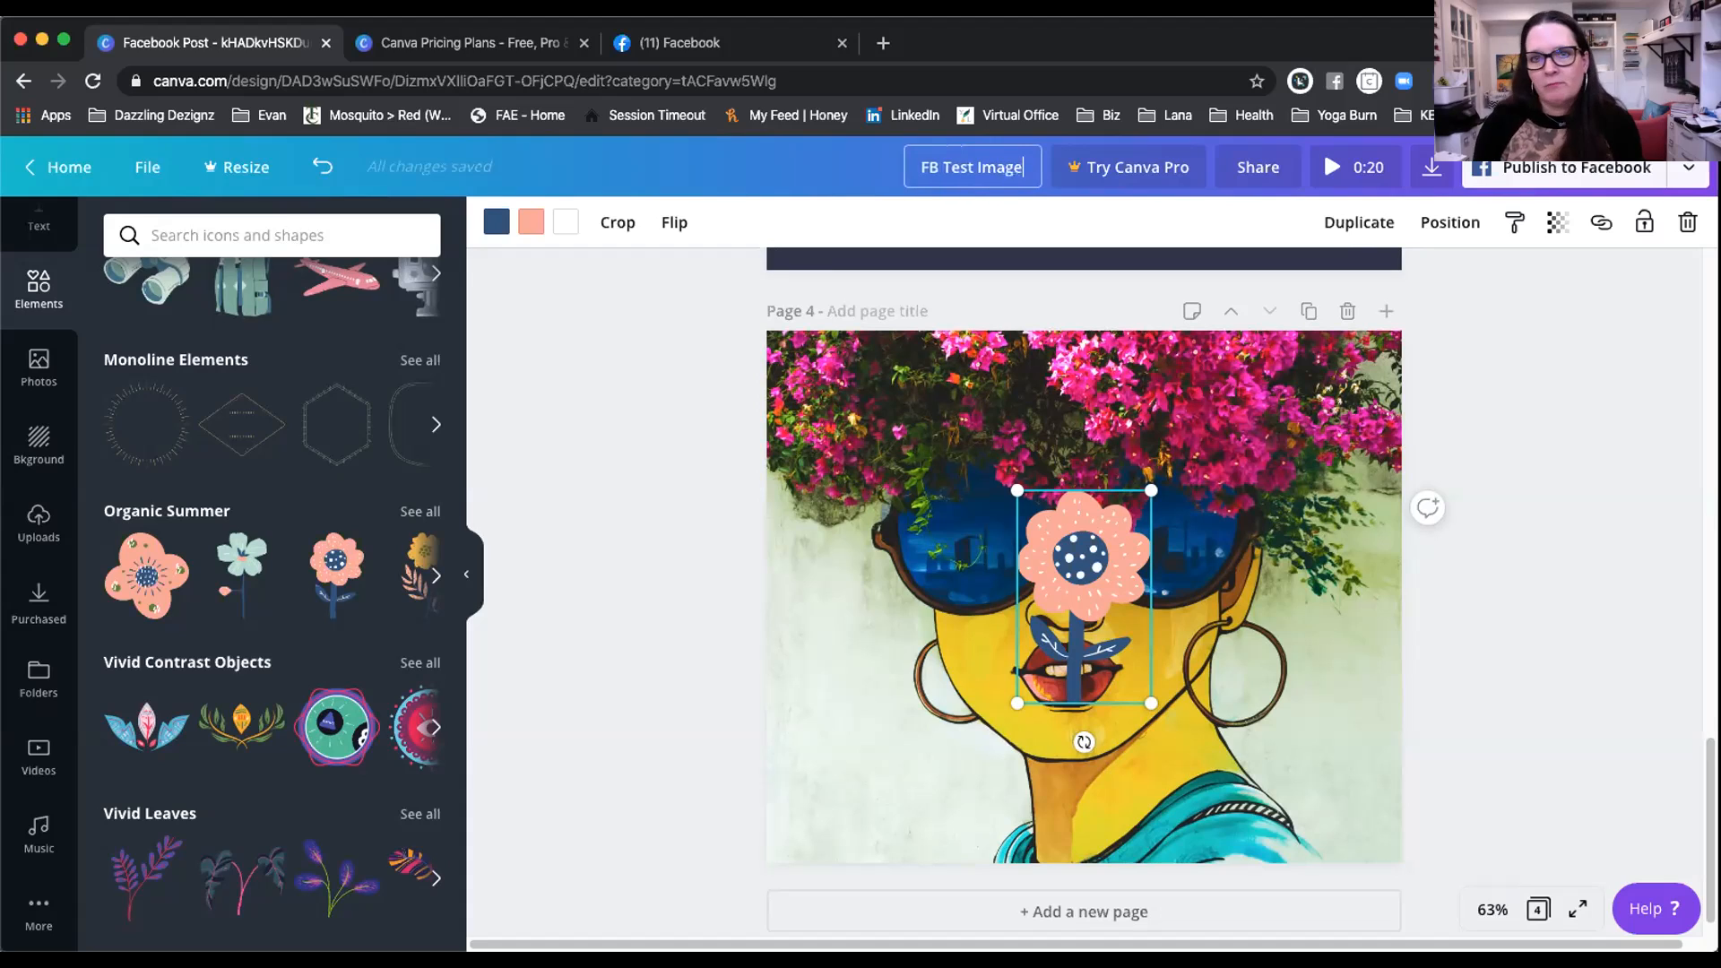
key(Return)
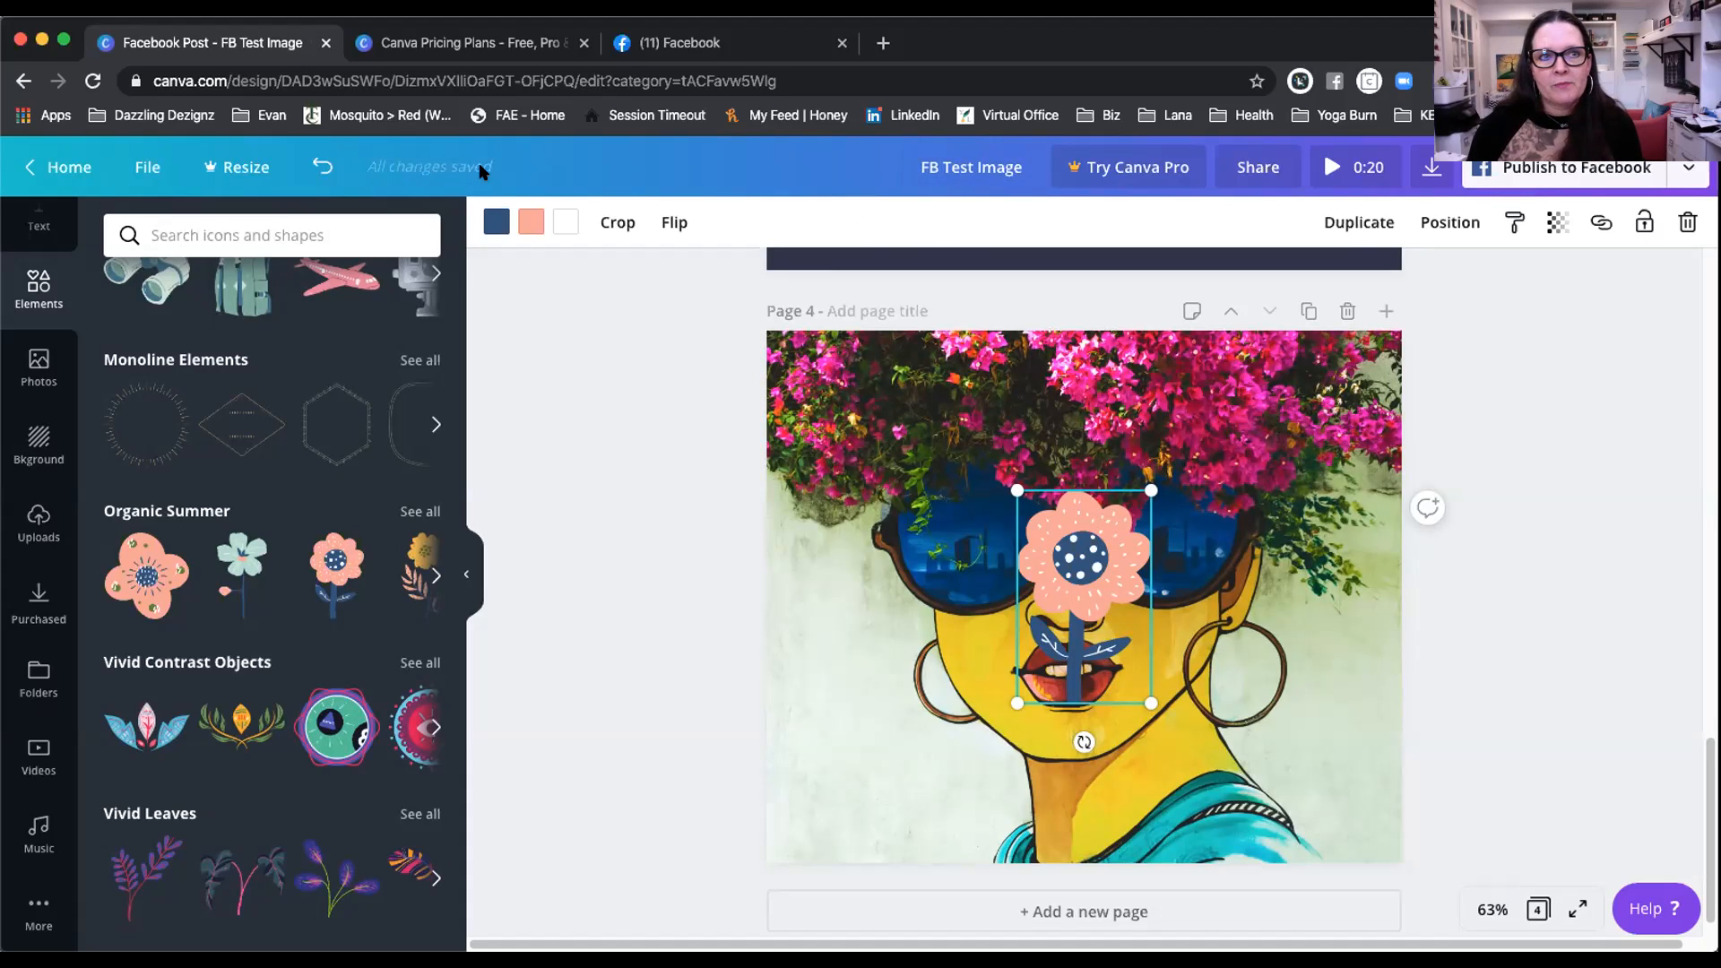
Step: Go to the Canva home page and show All your designs, including FB Test Image
click(53, 164)
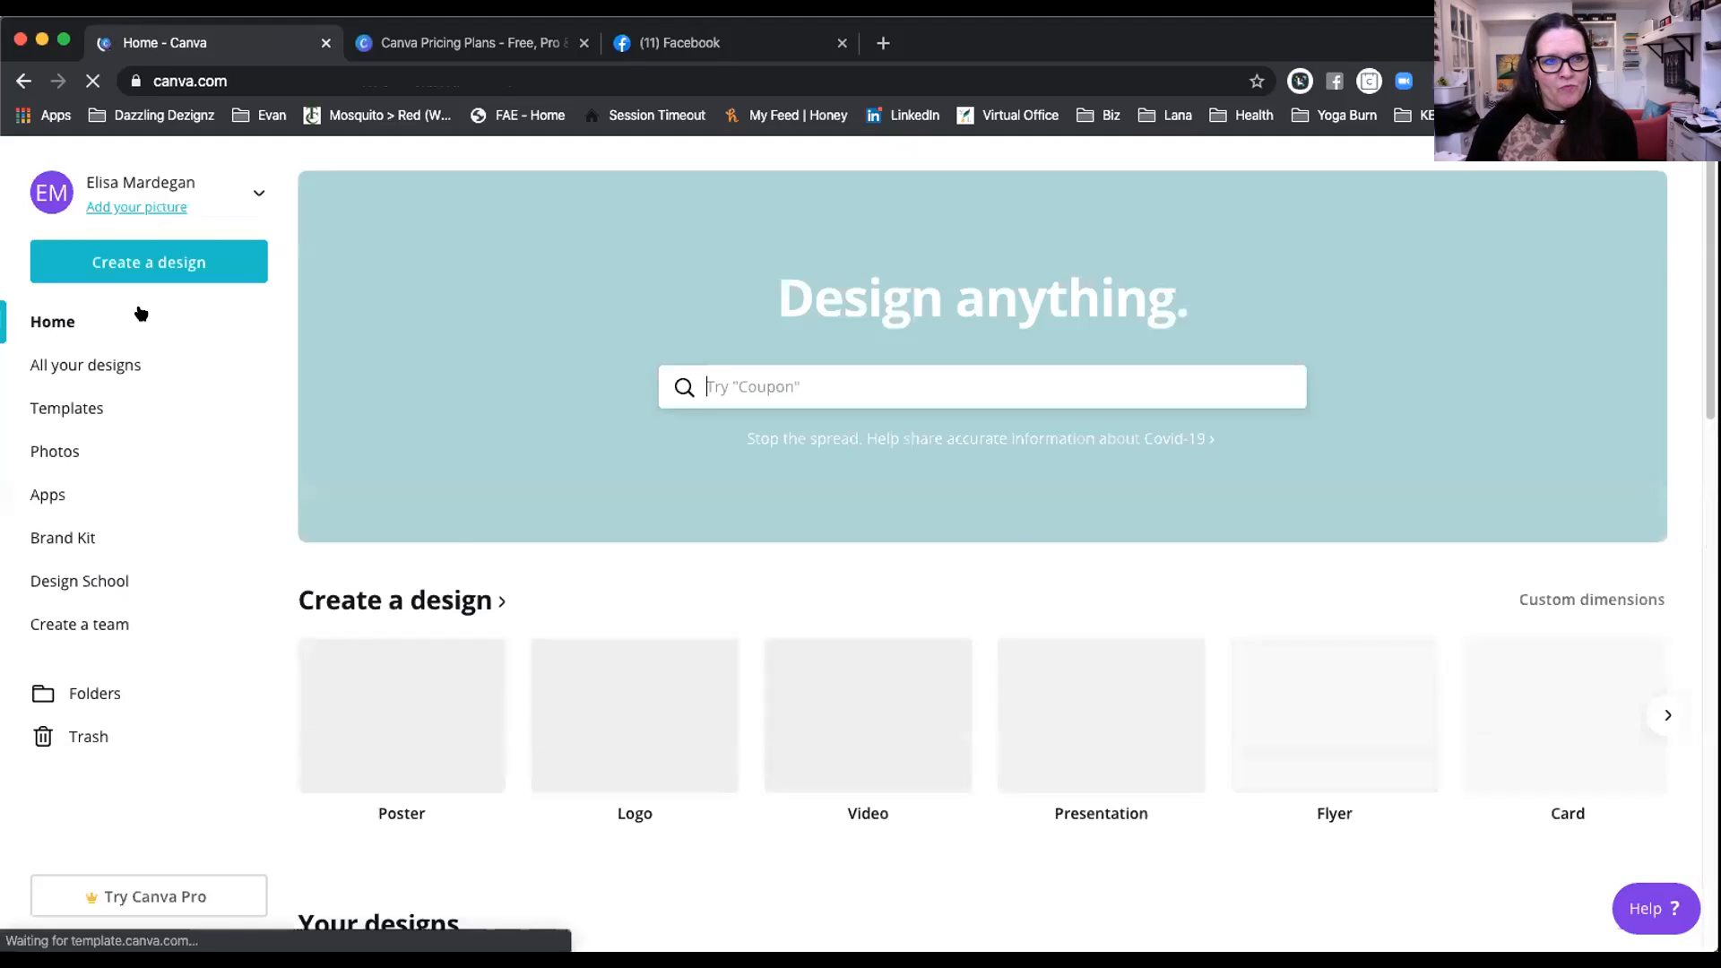
click(102, 367)
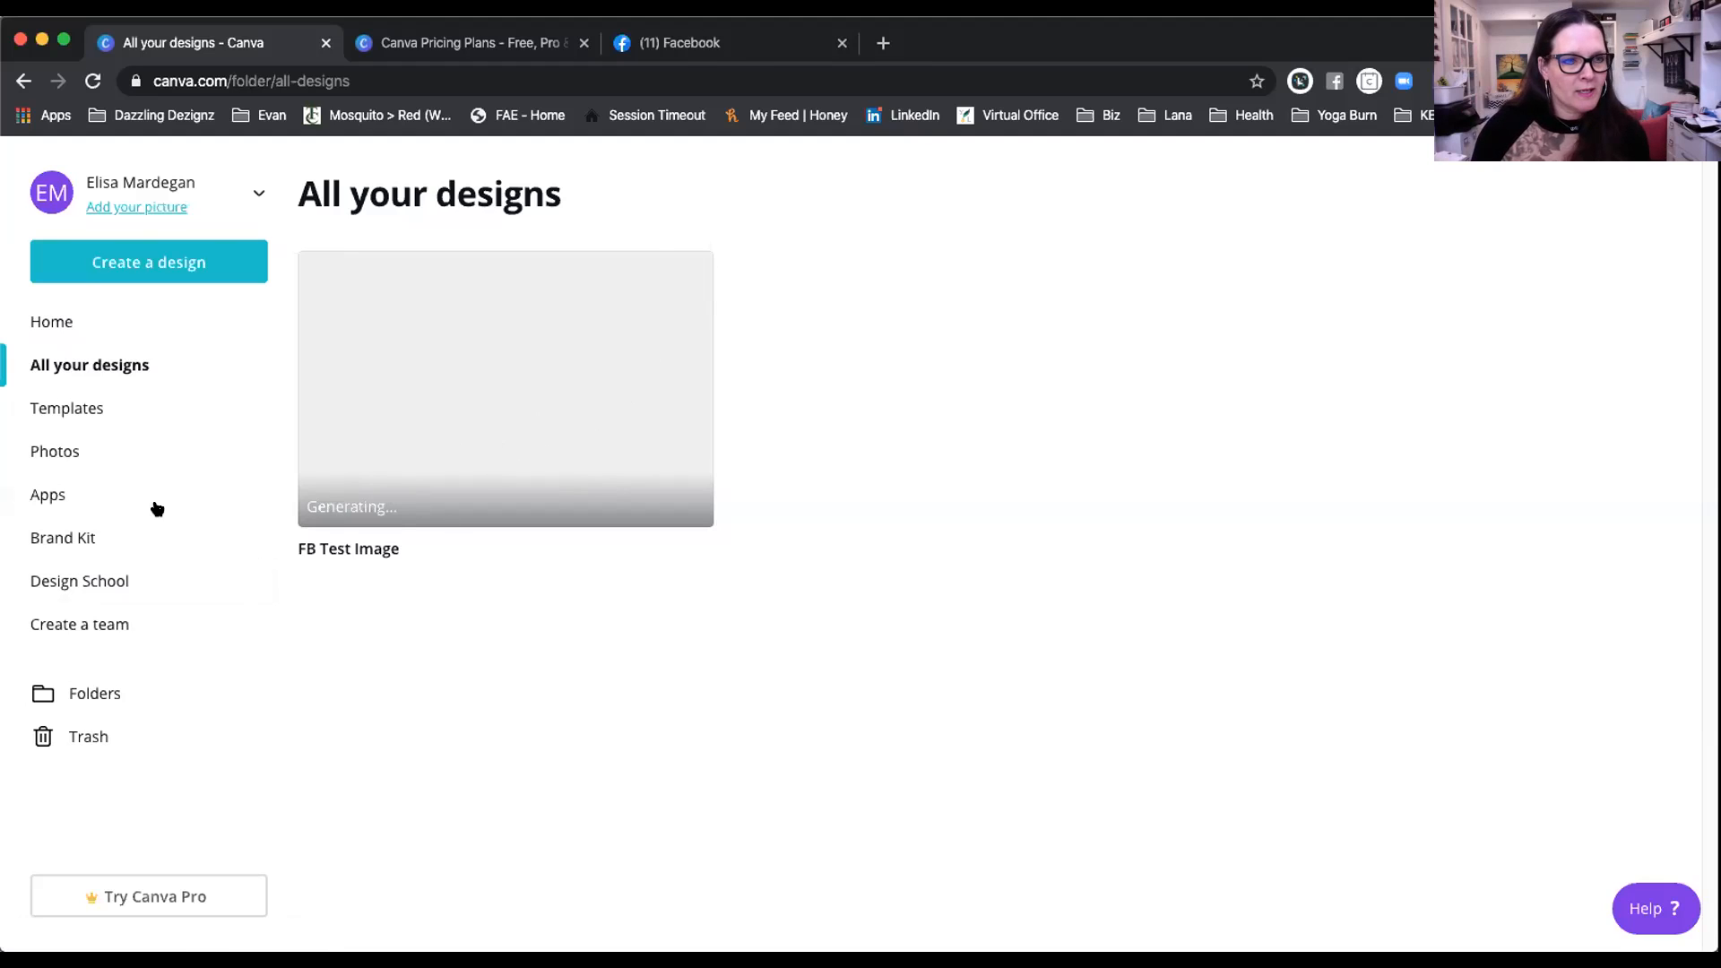
Step: Browse the Templates gallery down to the Presentations row
click(65, 402)
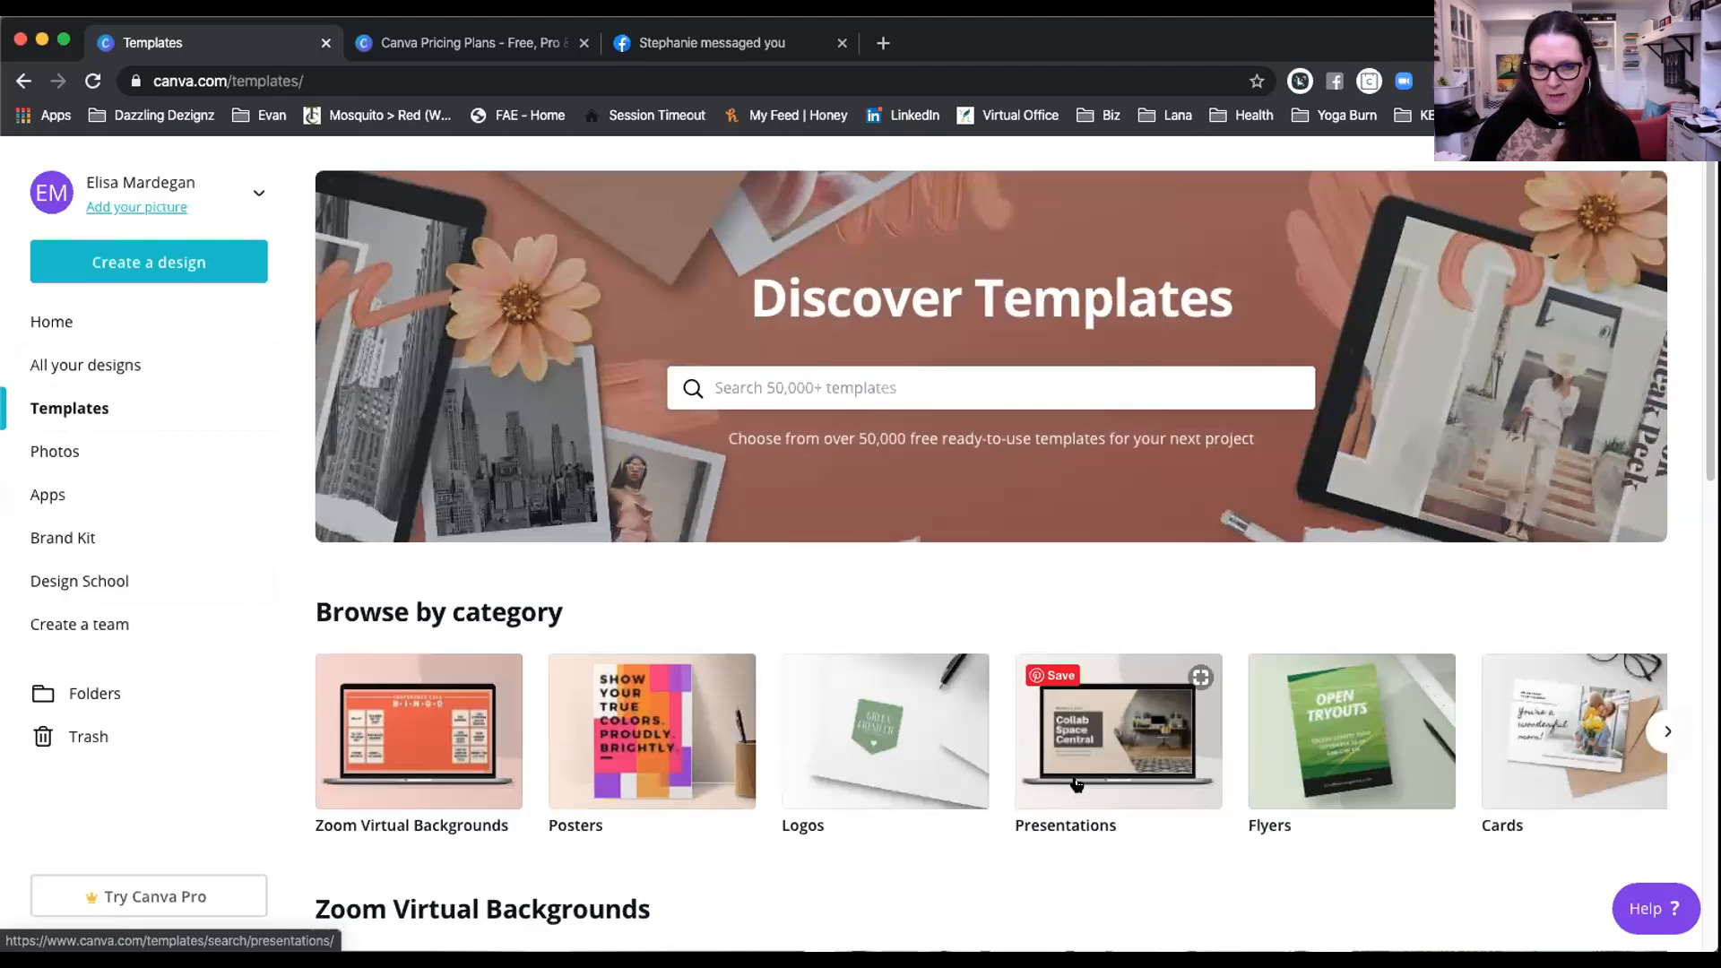
scroll(1076, 785, down, 5)
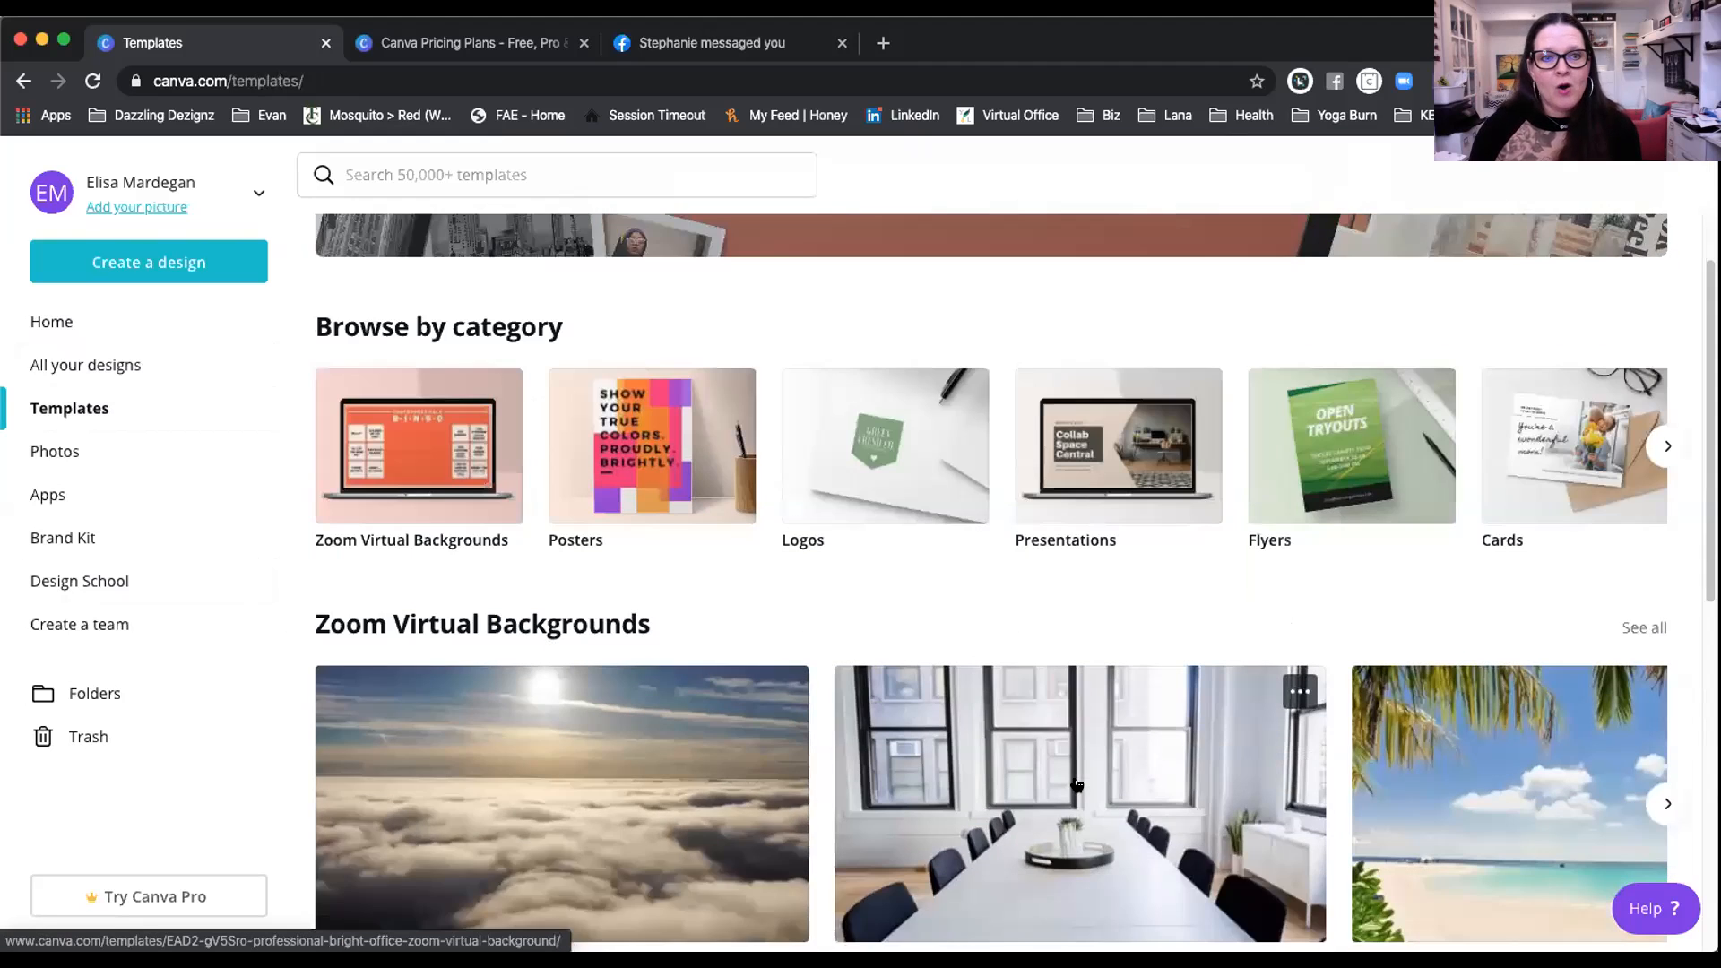
scroll(1076, 784, down, 4)
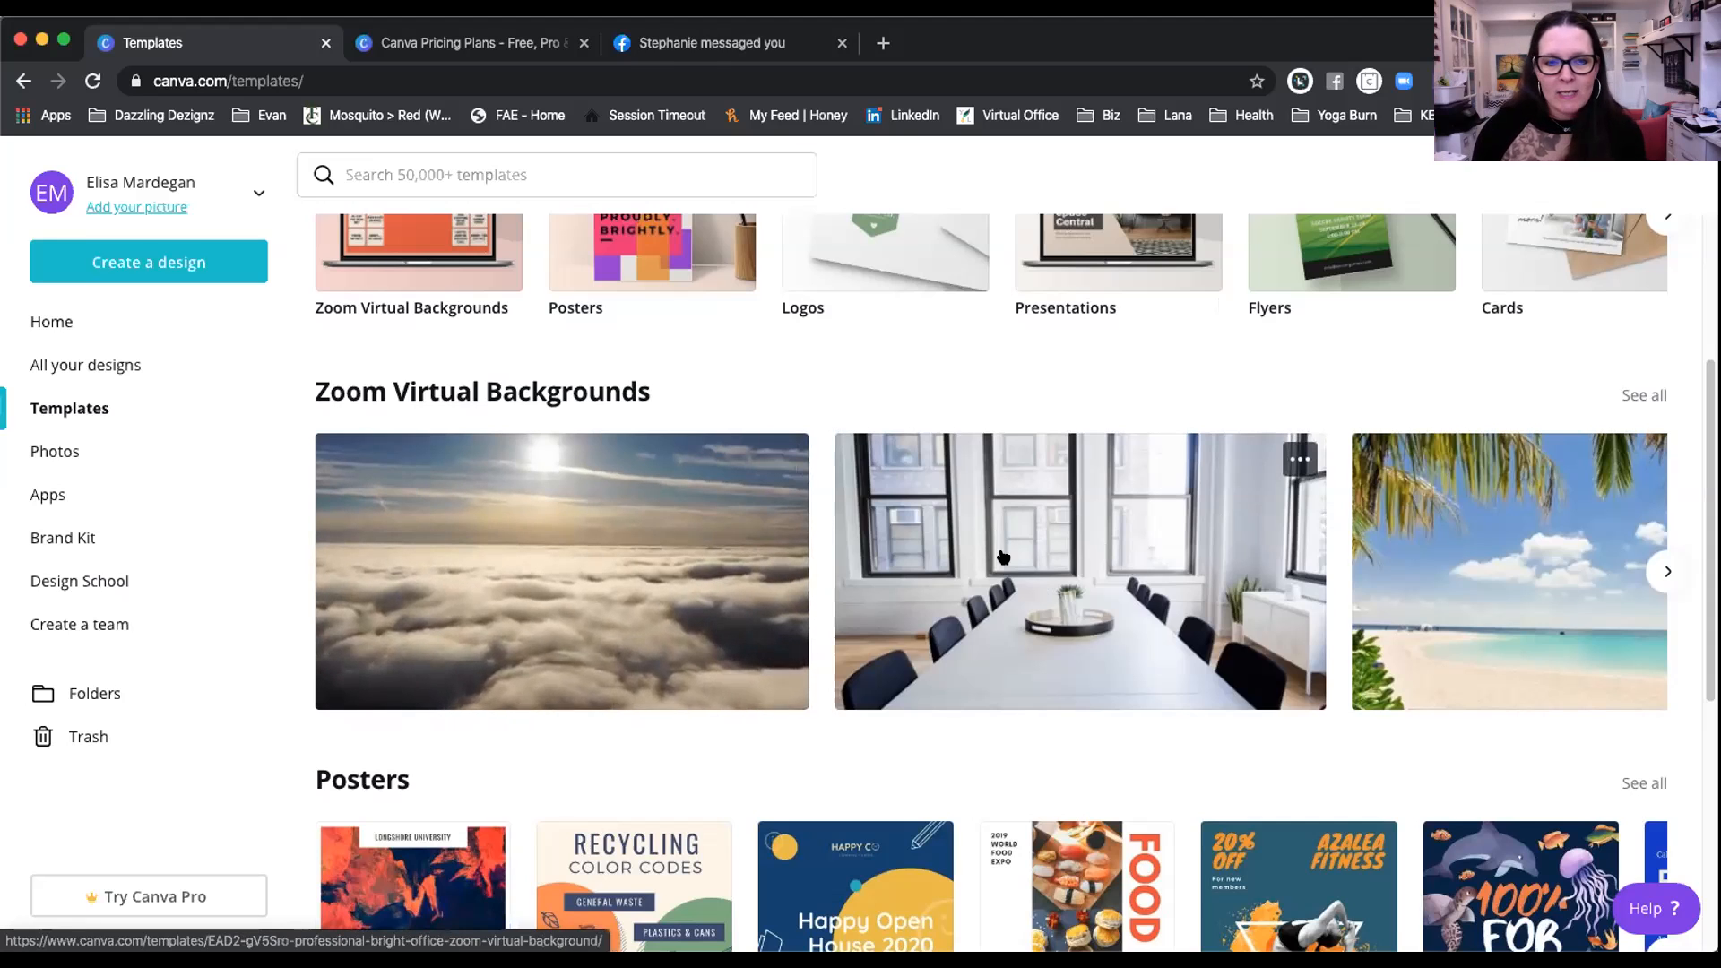
scroll(1002, 555, down, 3)
scroll(1002, 556, down, 2)
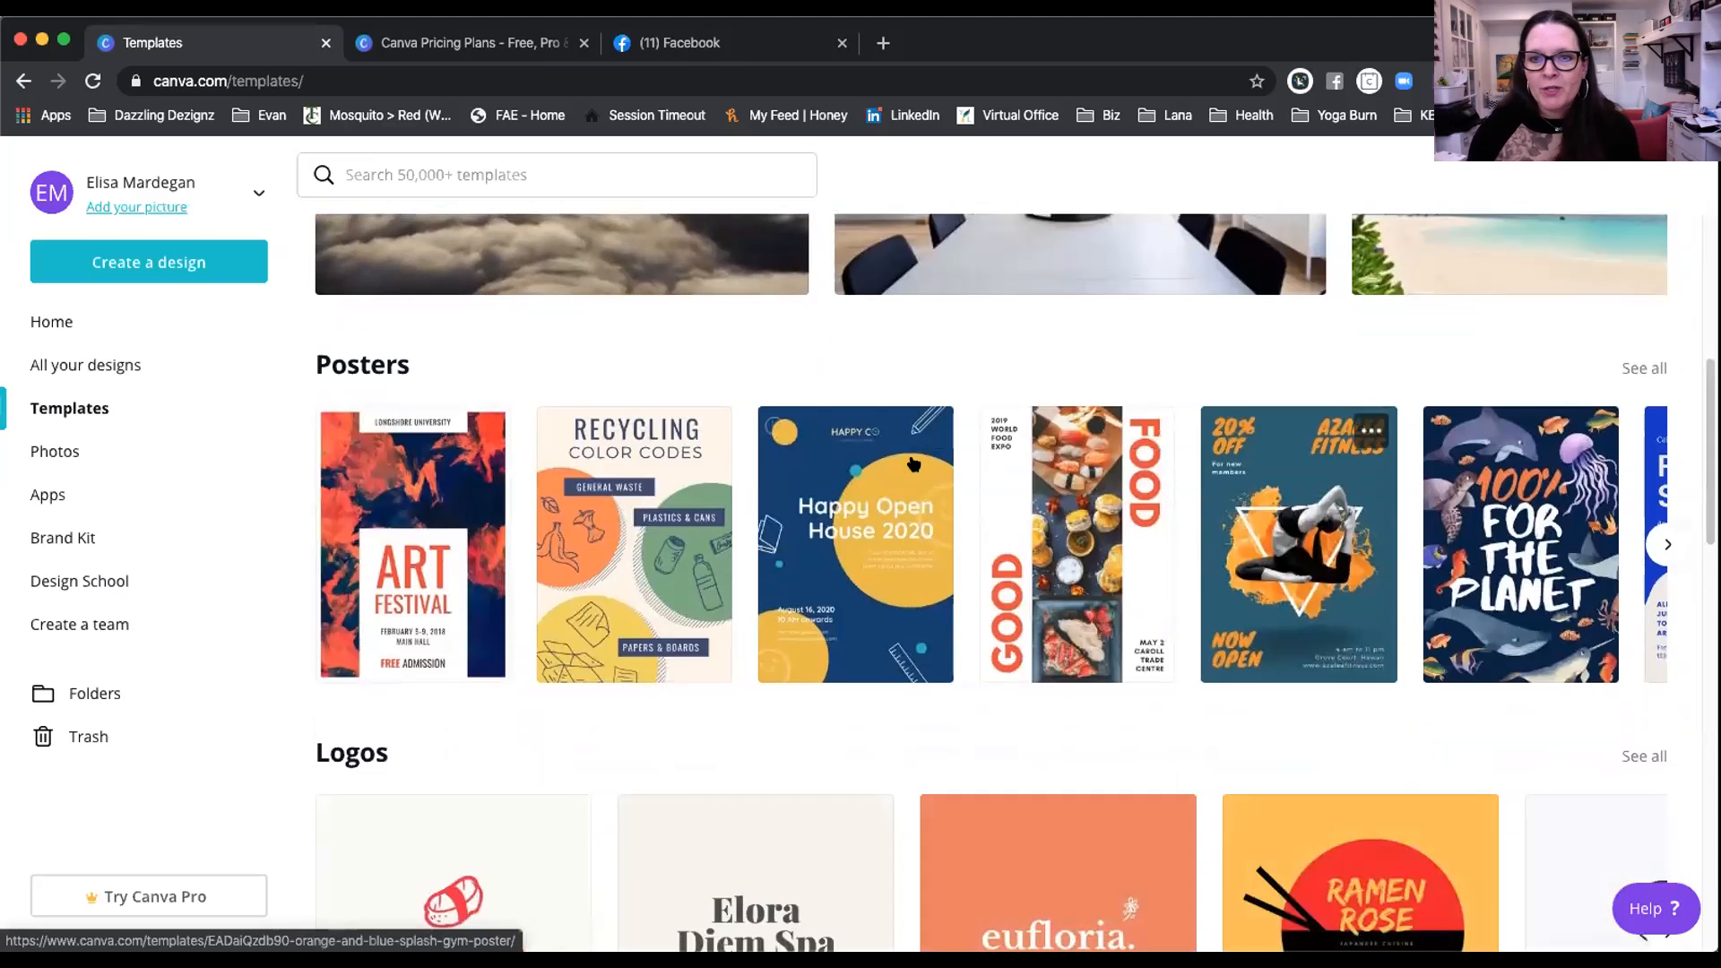
scroll(689, 498, down, 4)
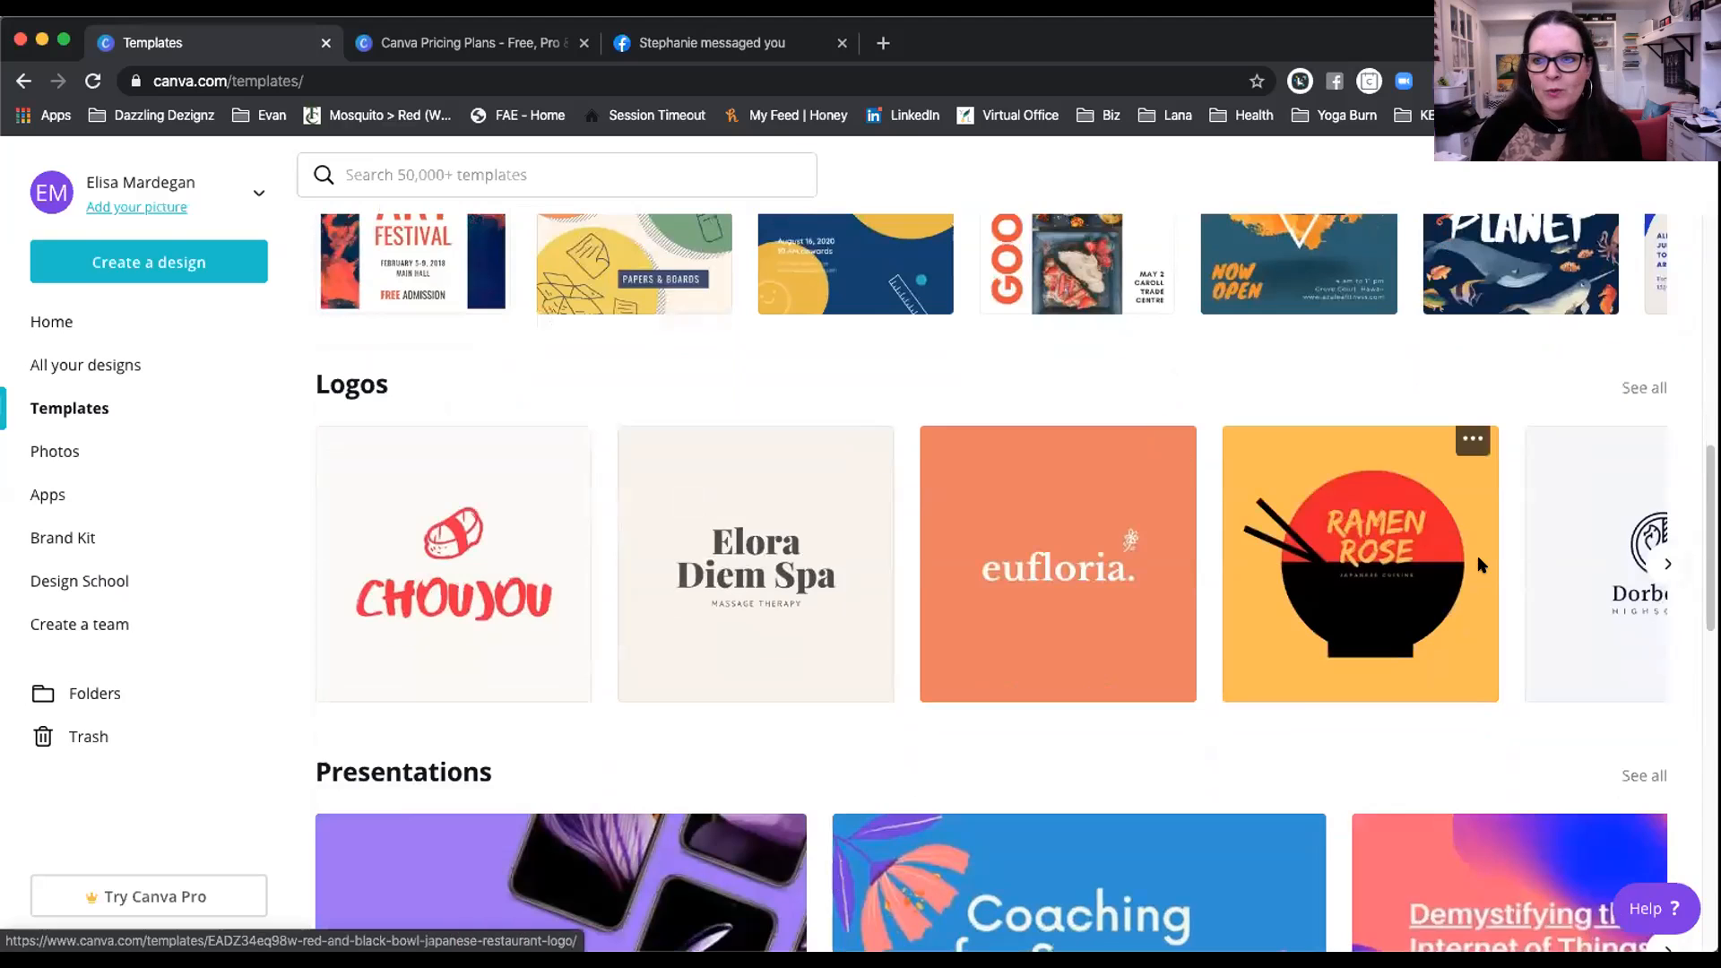
scroll(747, 532, down, 3)
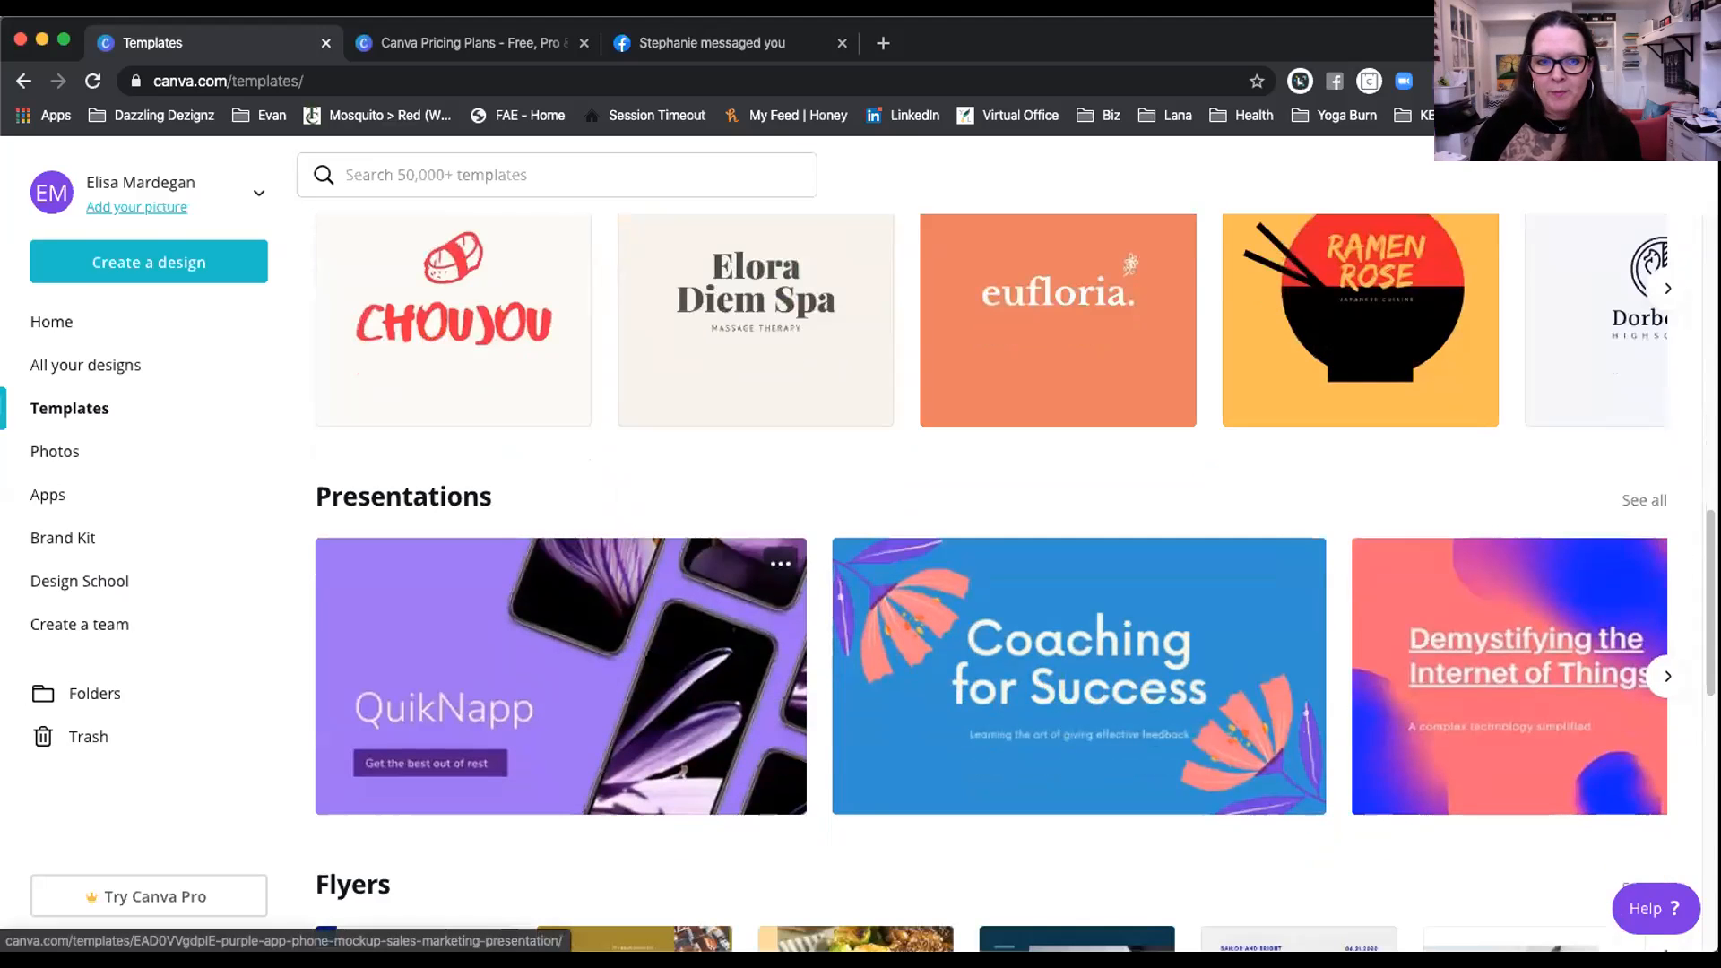
scroll(627, 505, down, 2)
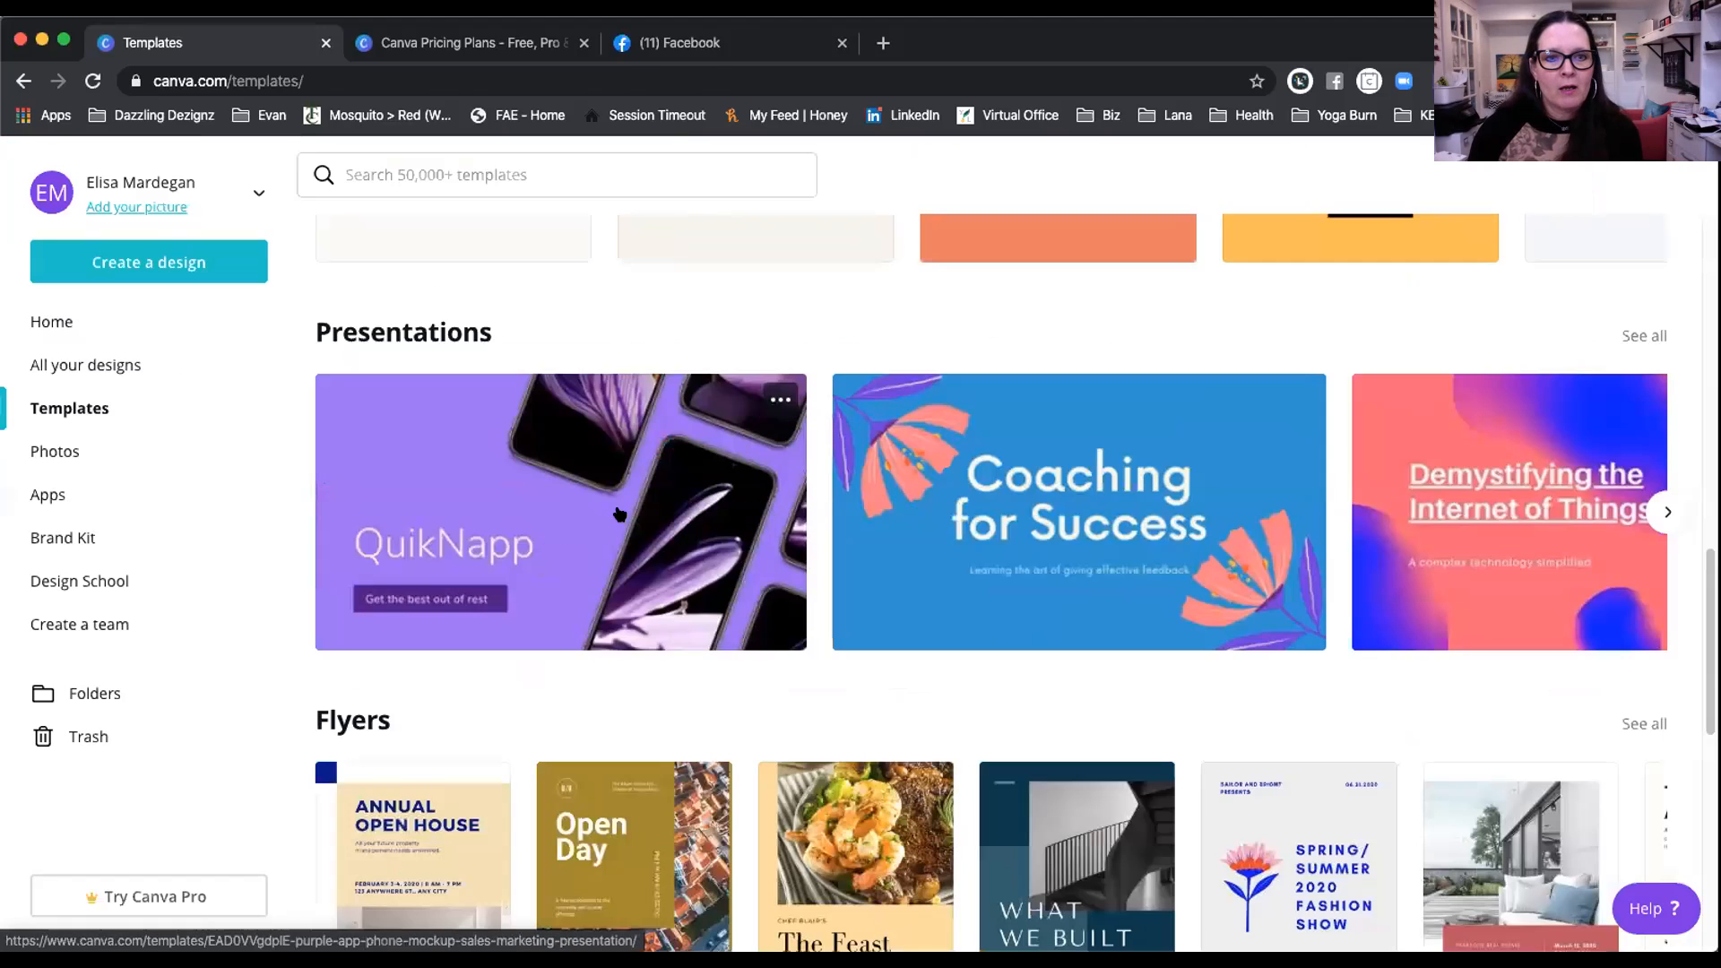
Step: Use the purple QuikNapp phone mockup presentation template for a new 1920 × 1080 px deck
click(619, 514)
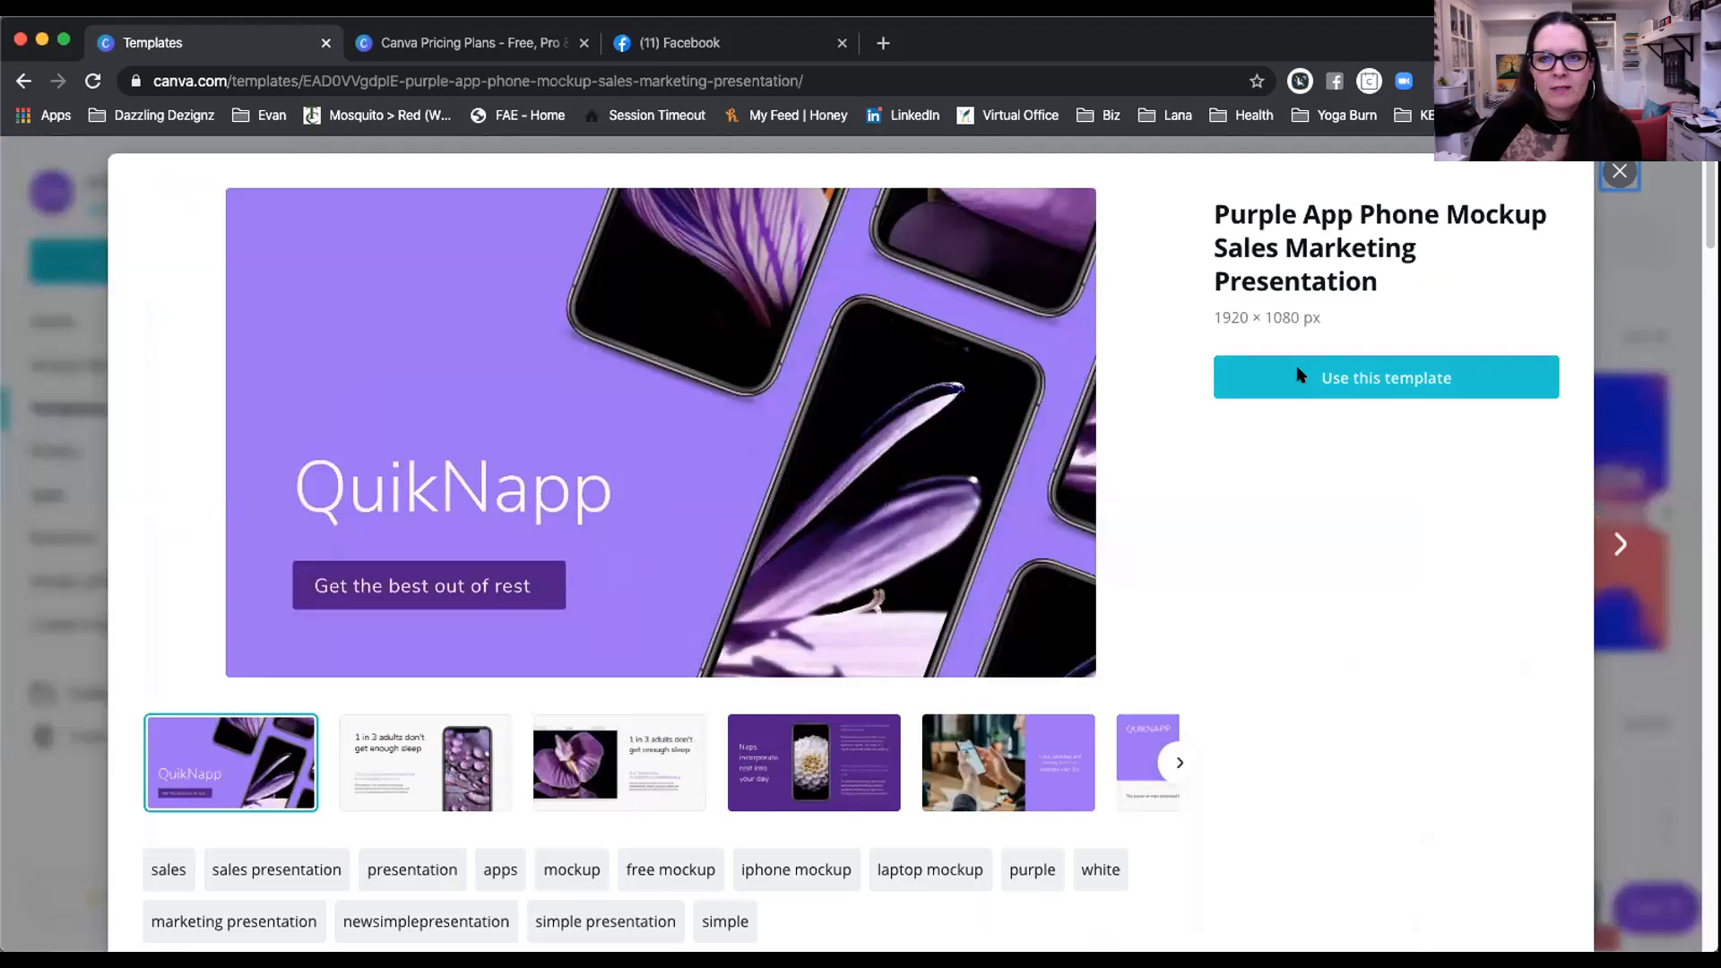
click(1300, 375)
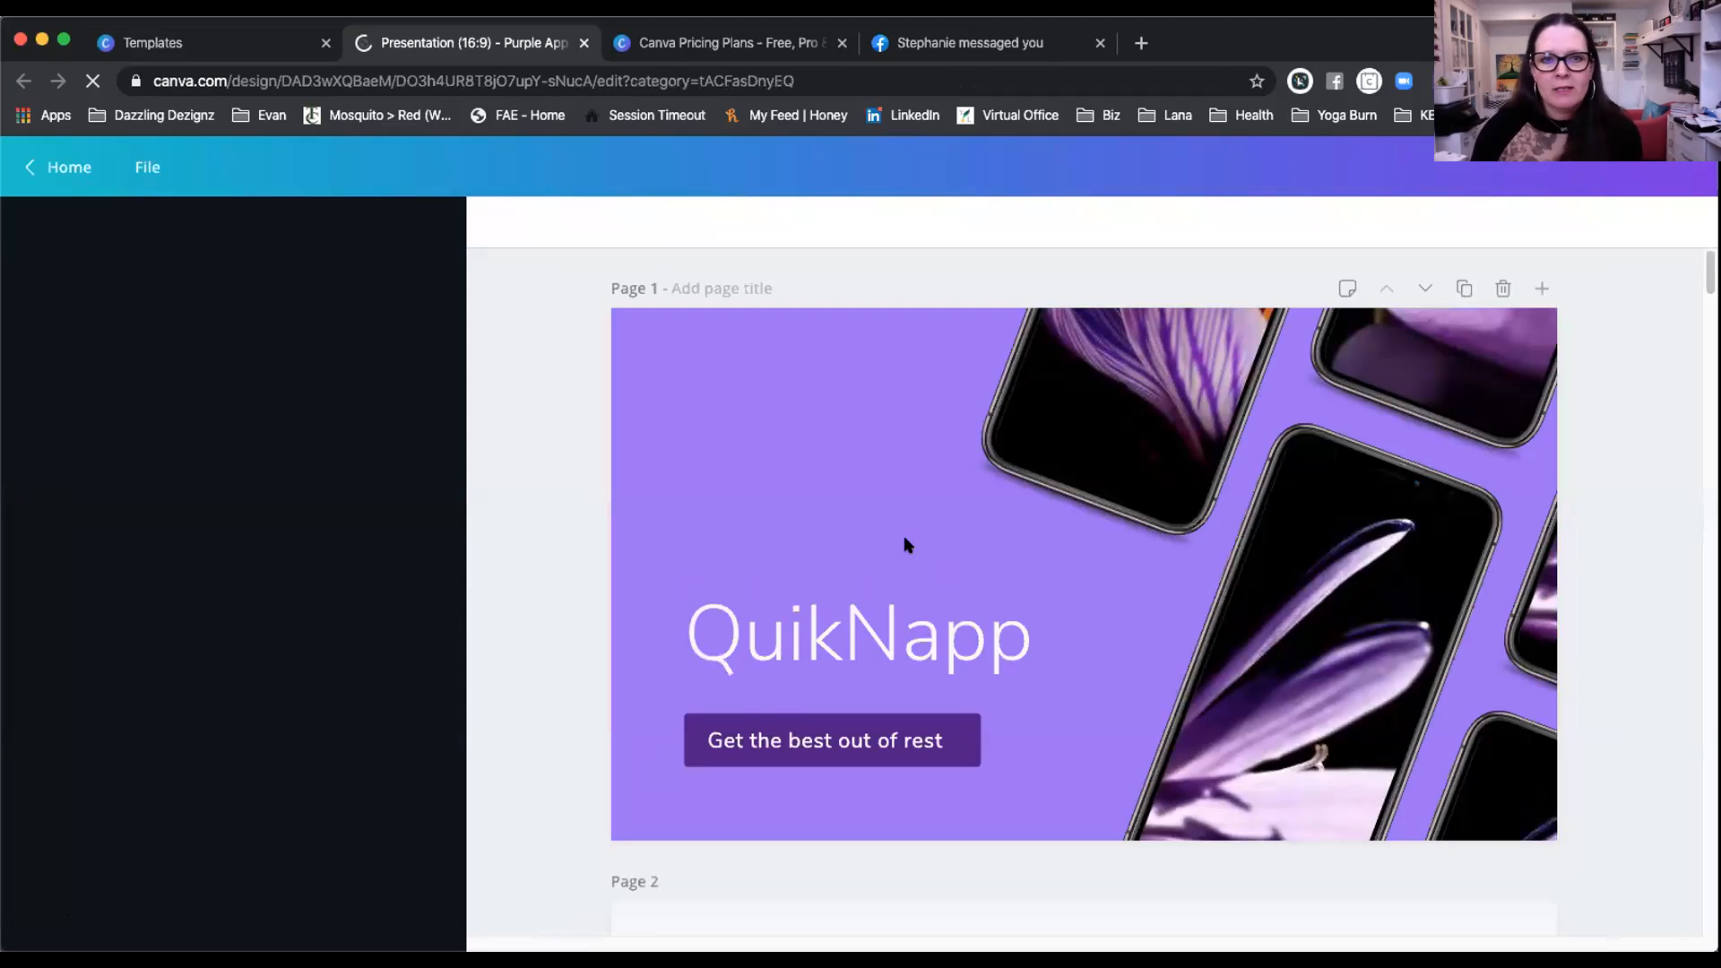
Step: Show the Present options for the QuikNapp deck, with Fade, Tile and Slide transitions
scroll(1062, 511, down, 5)
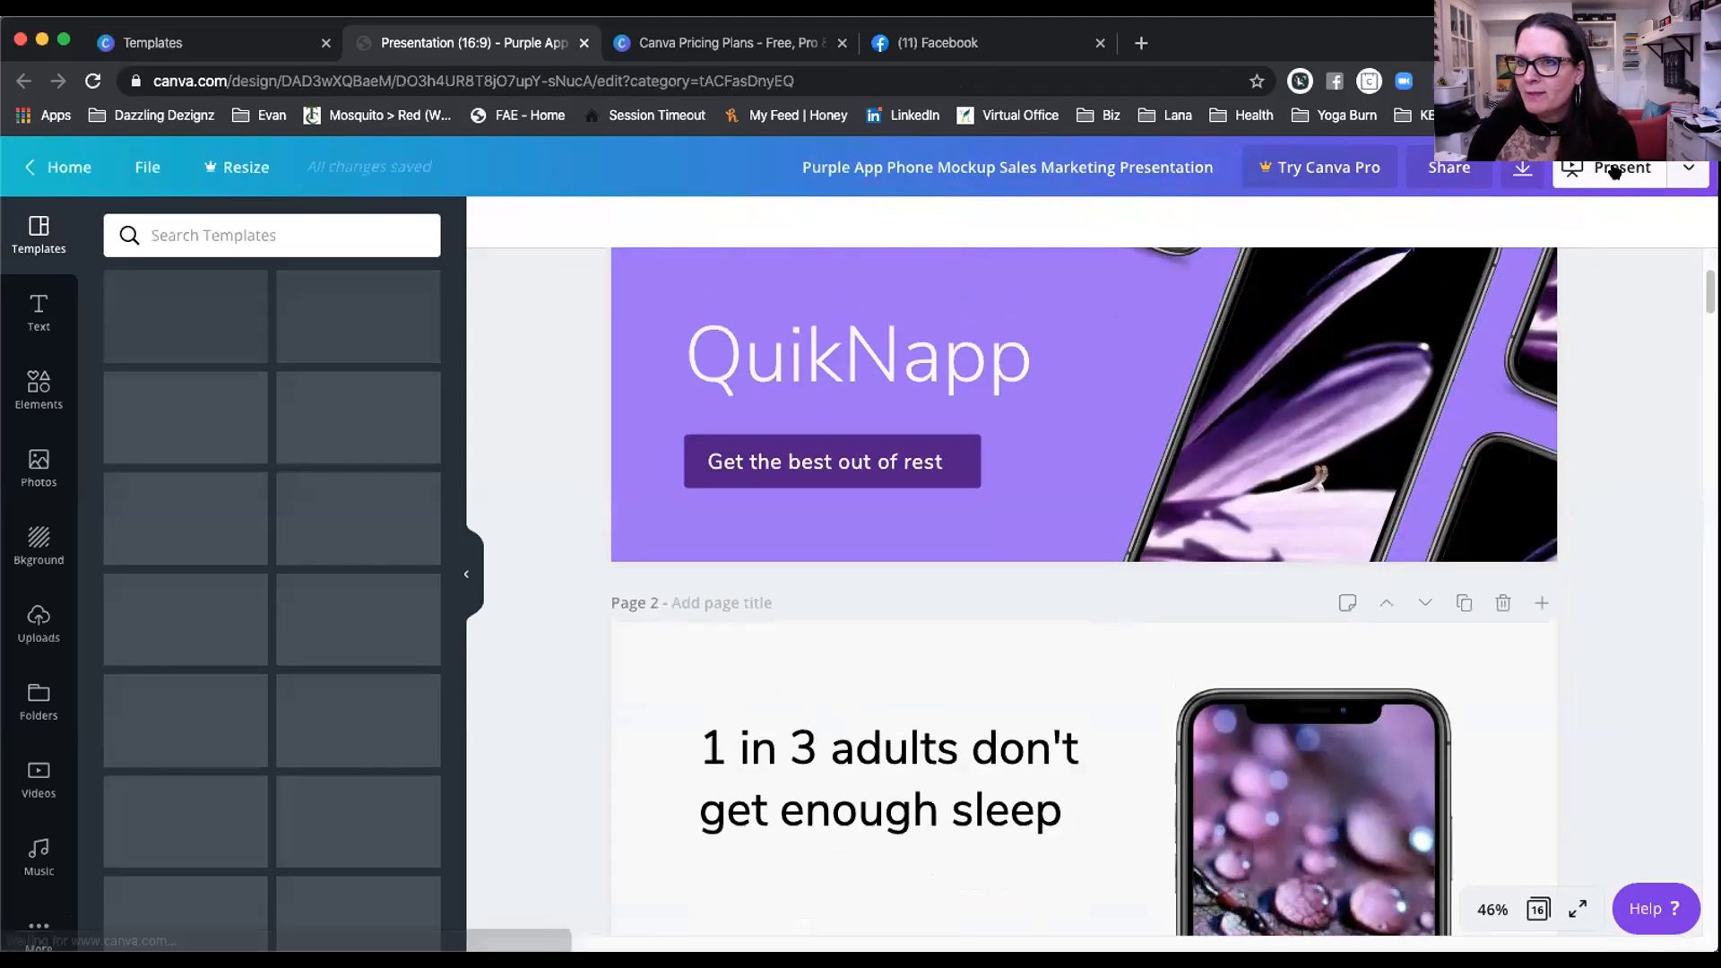
click(1686, 171)
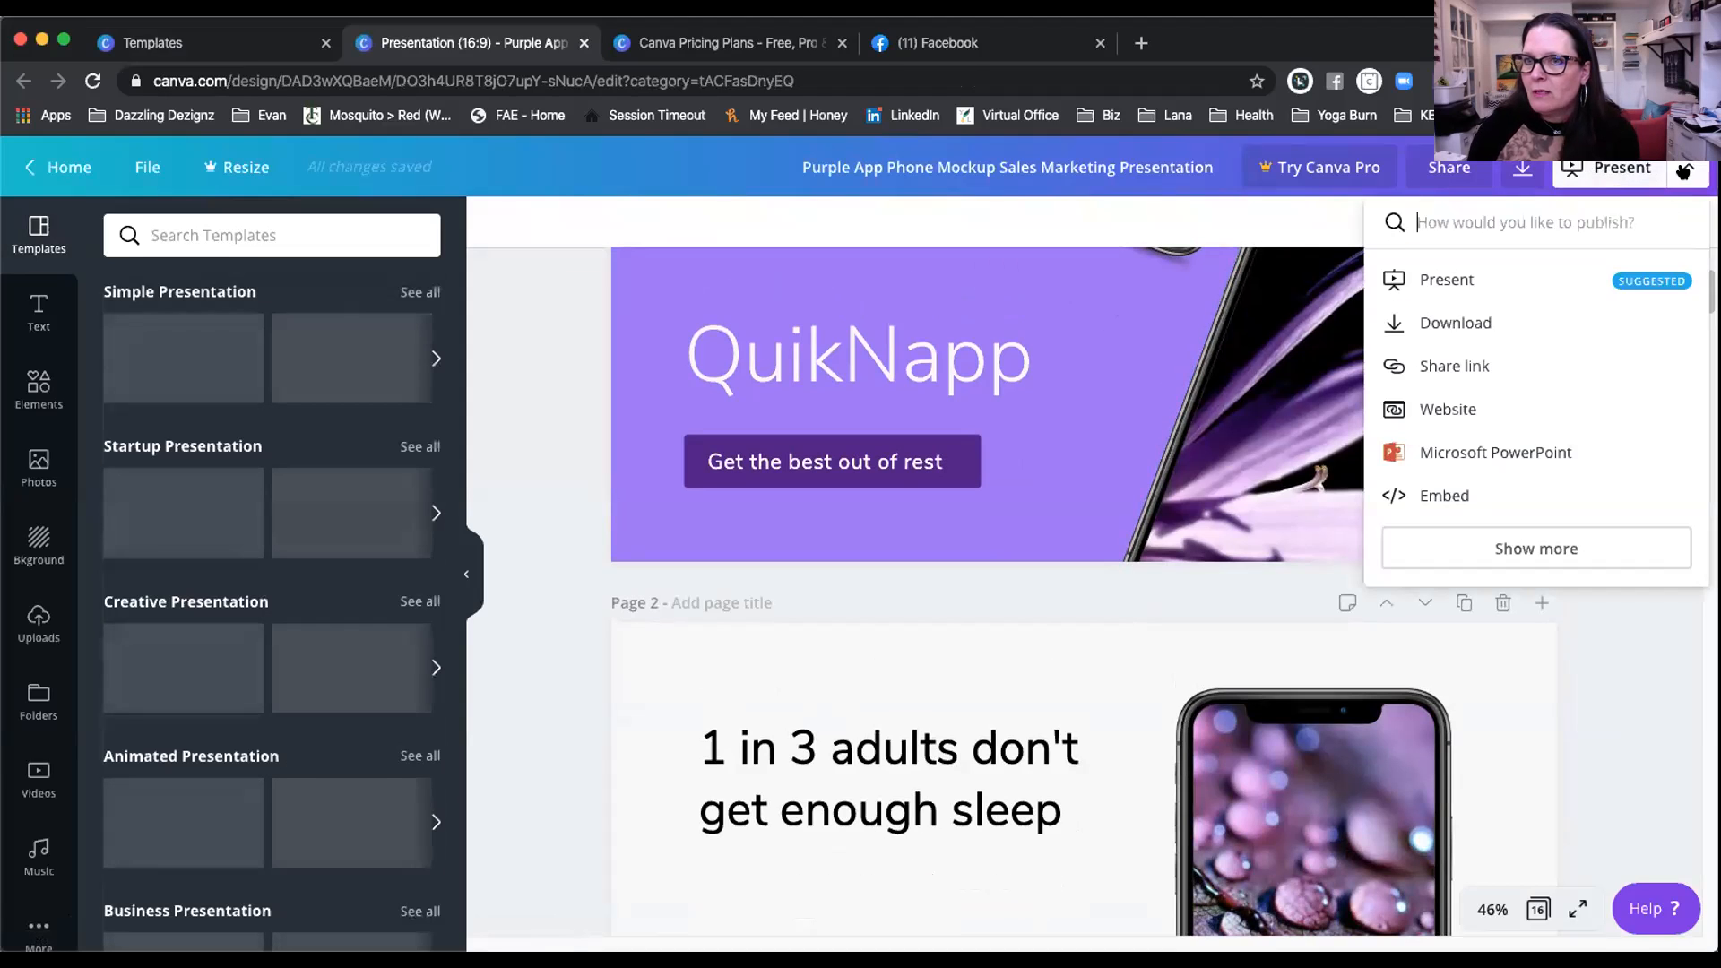
click(1446, 280)
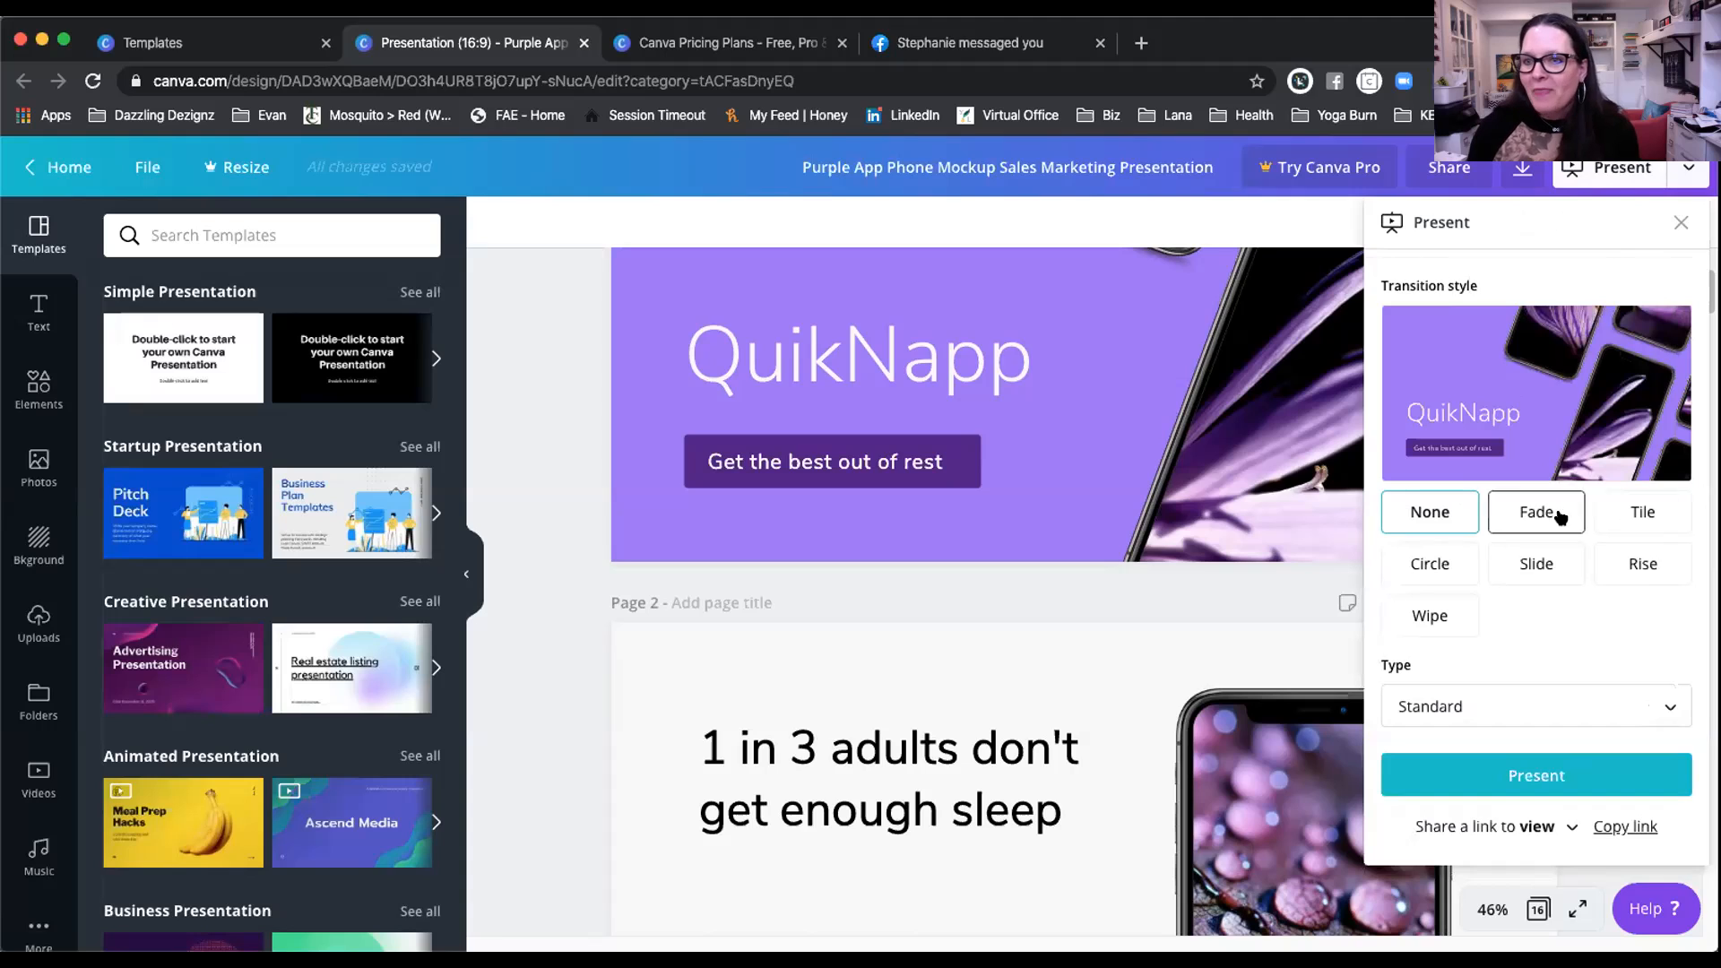
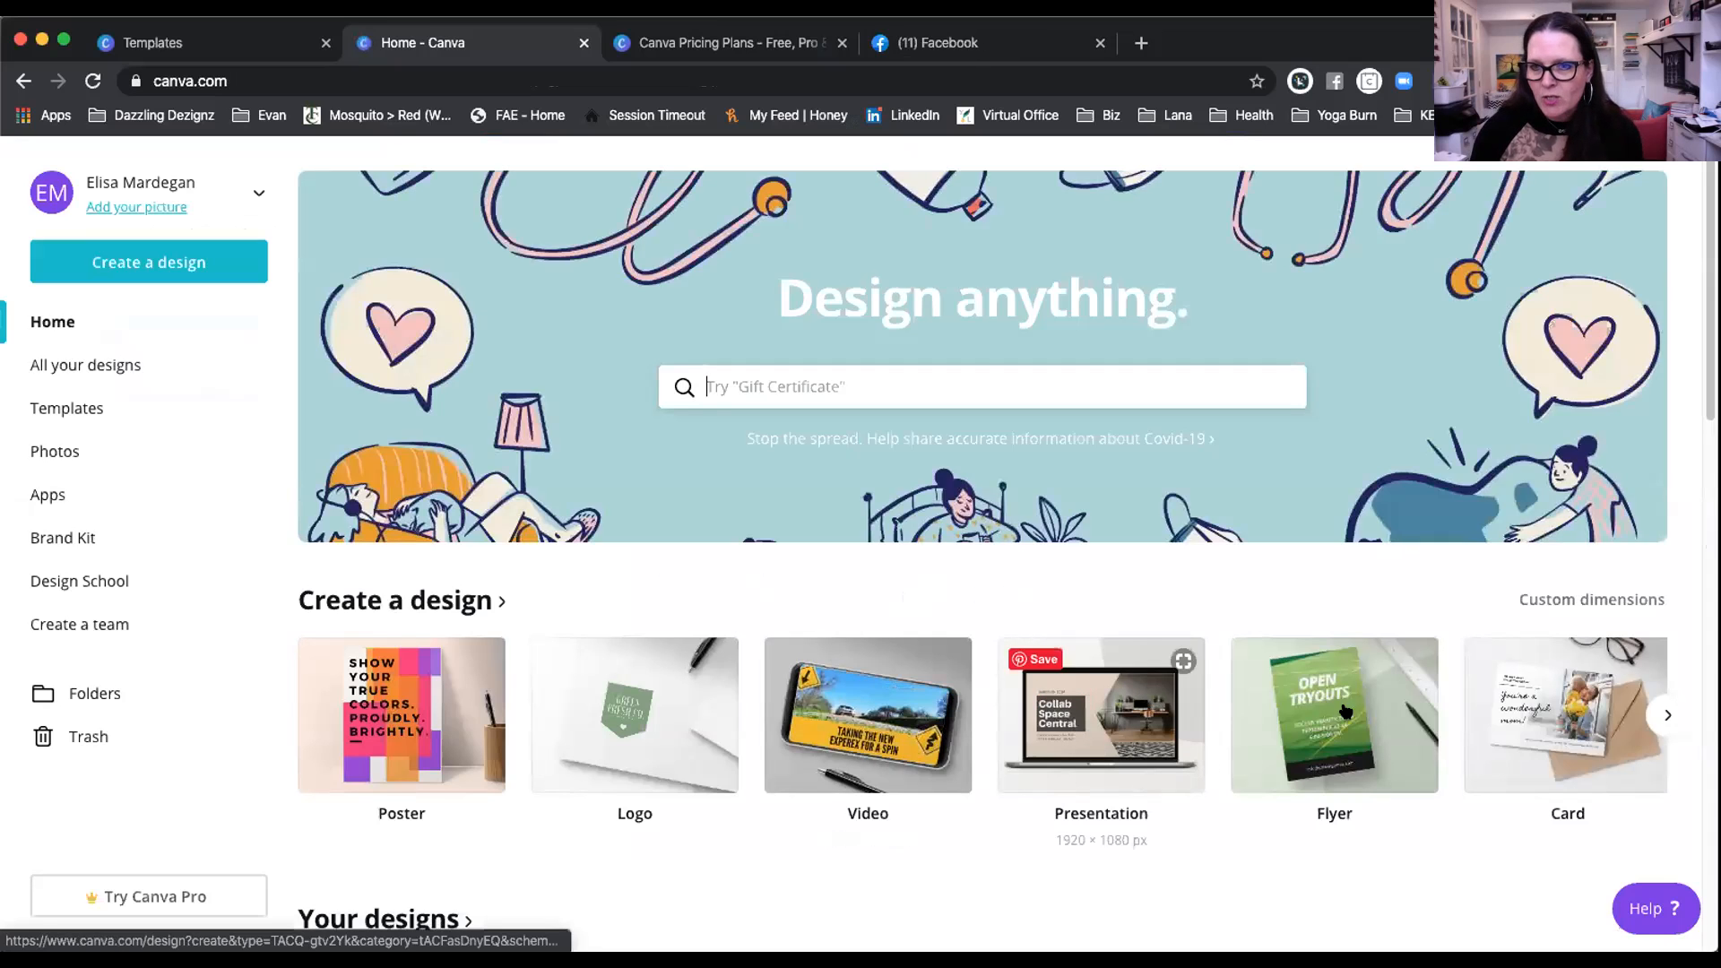
Step: Page through the Create a design row to reveal more design types like Book Cover and Menu
scroll(1344, 663, down, 4)
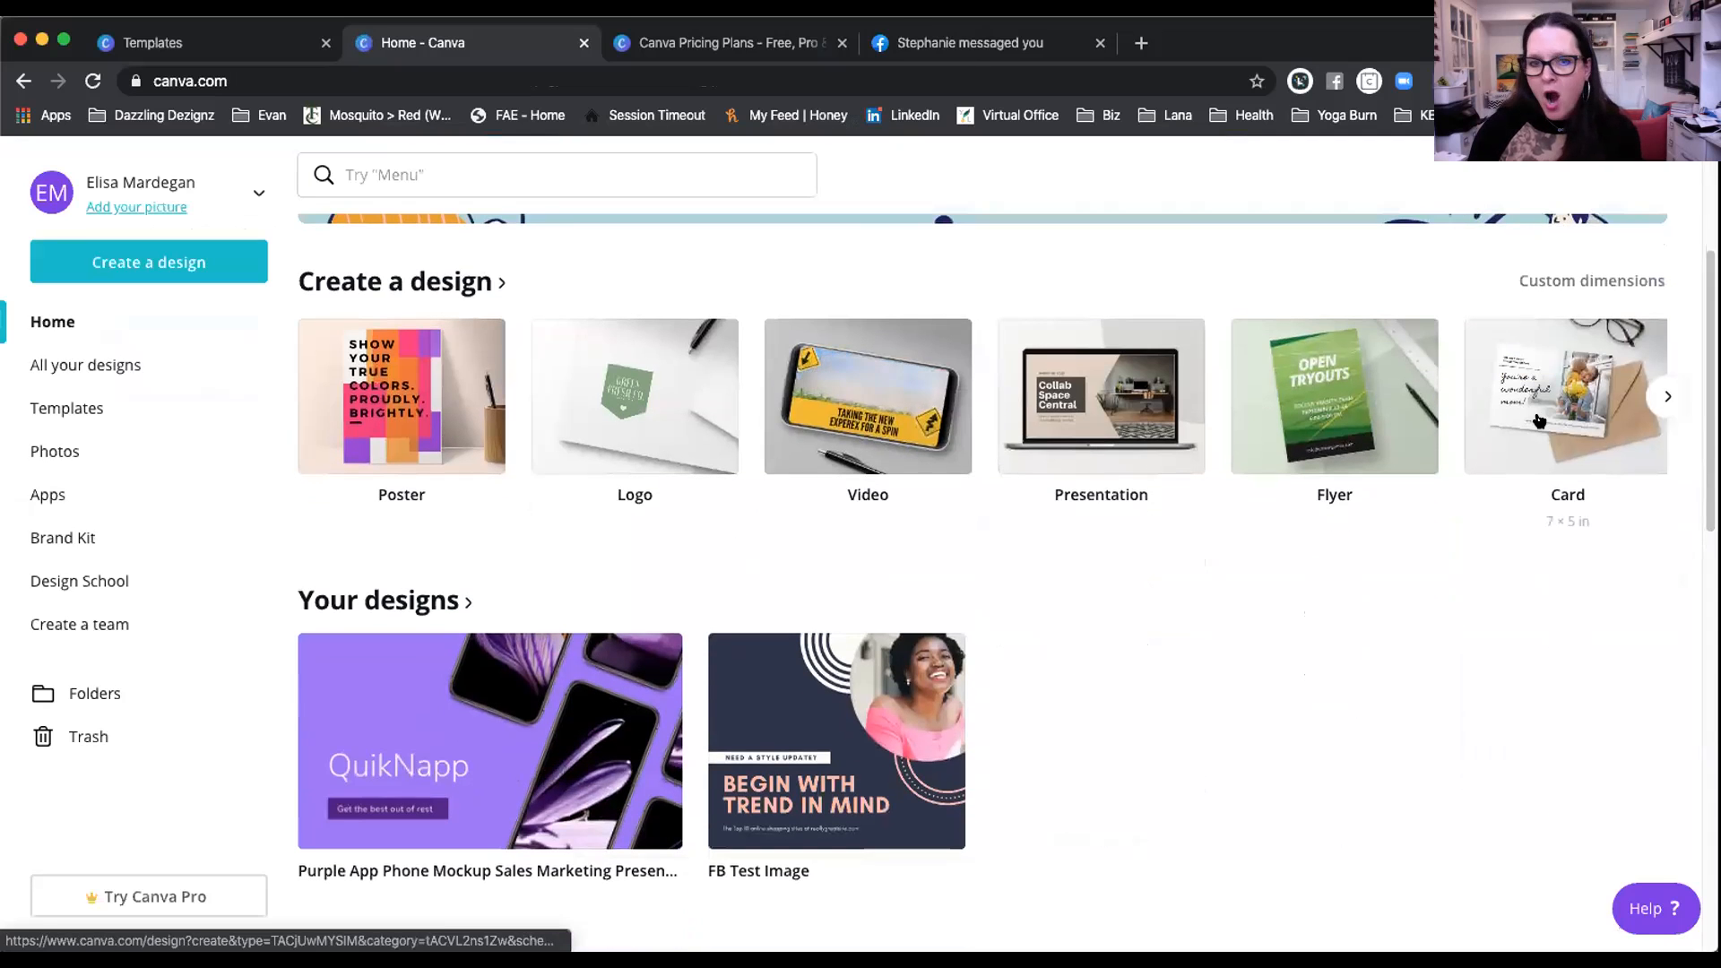
click(1655, 397)
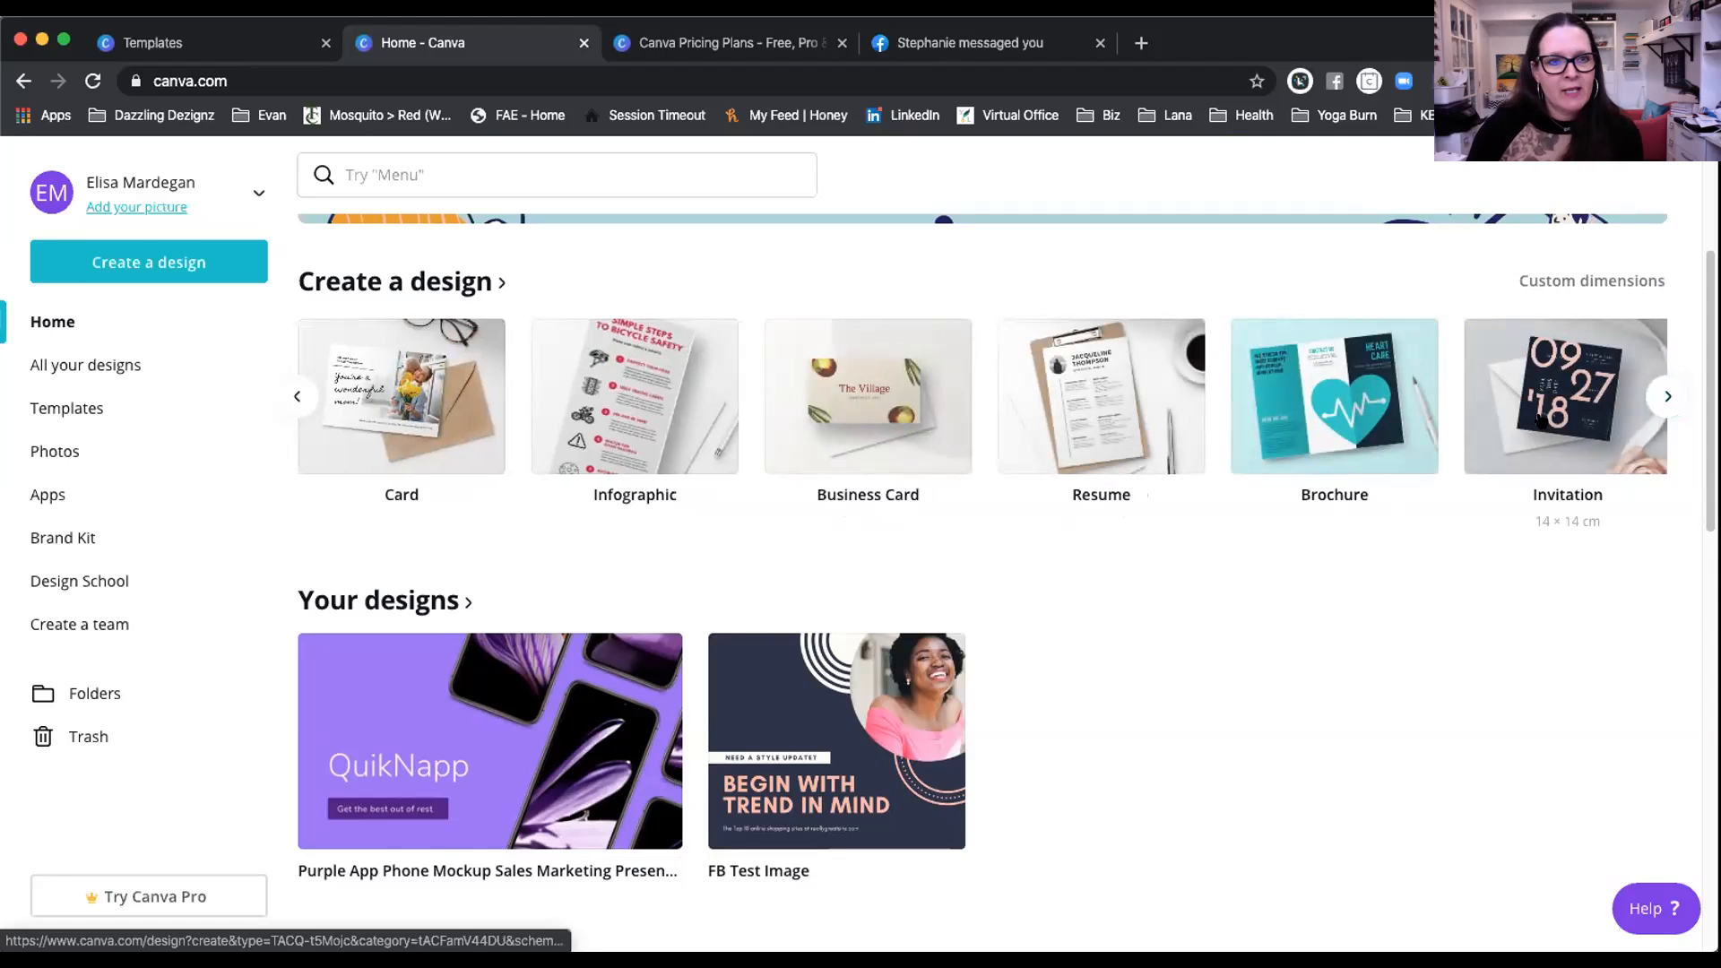
scroll(1540, 421, down, 1)
click(1658, 386)
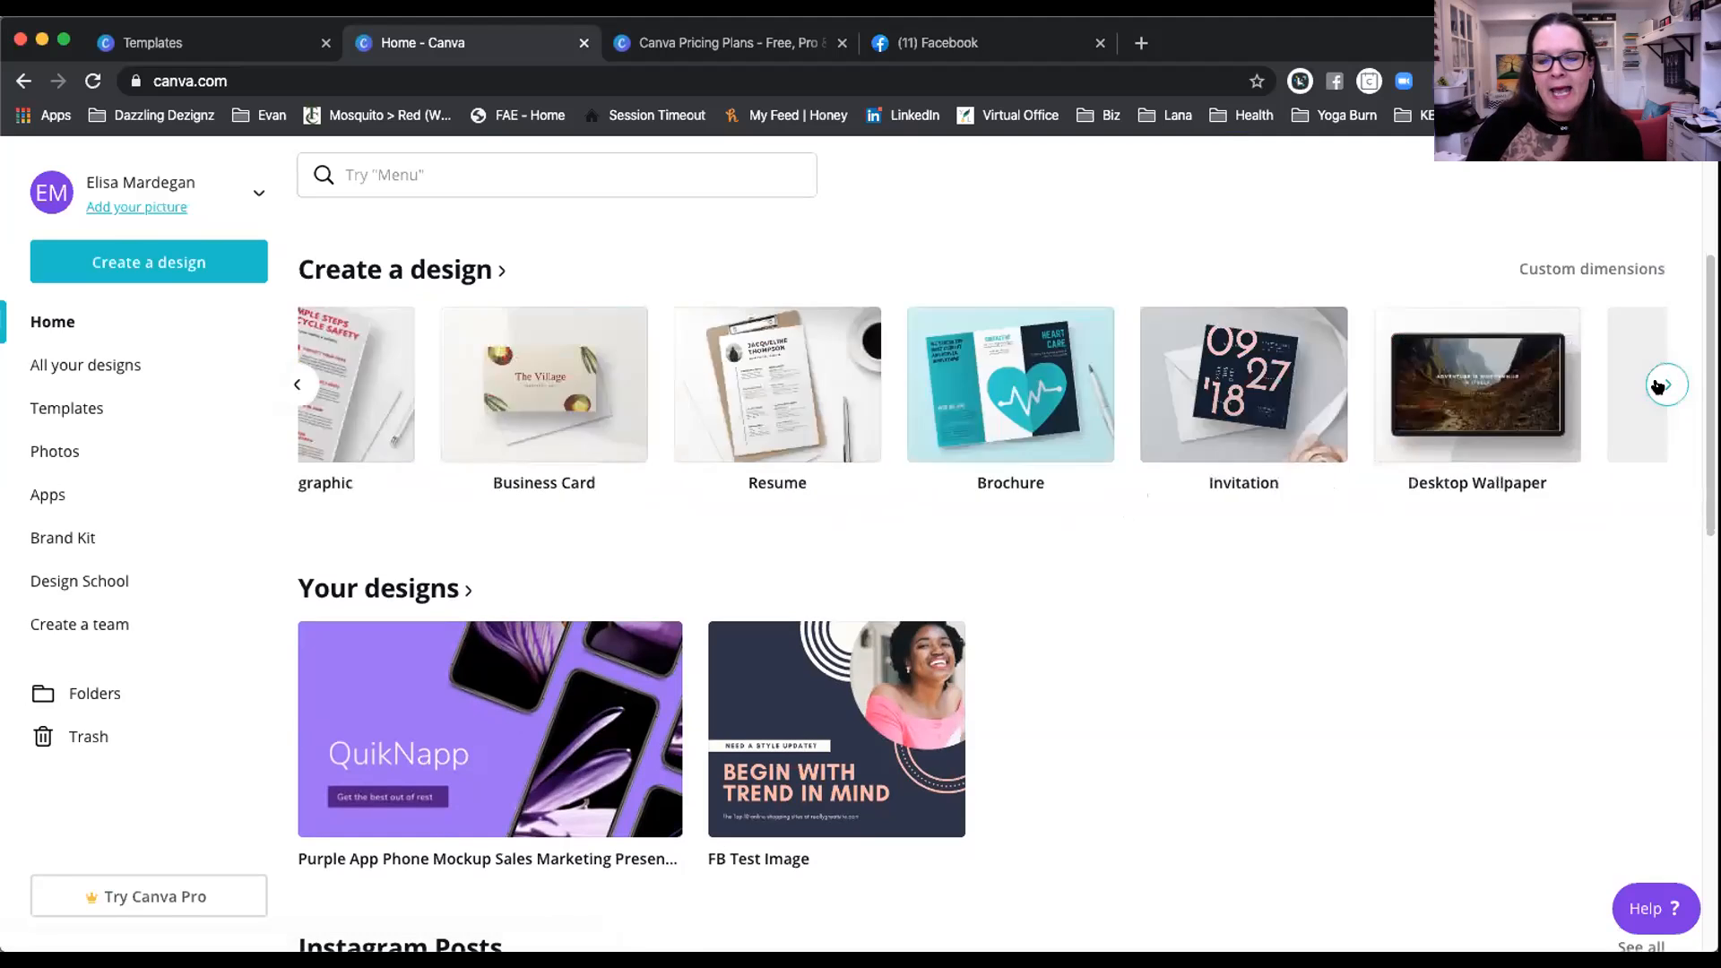
click(1658, 386)
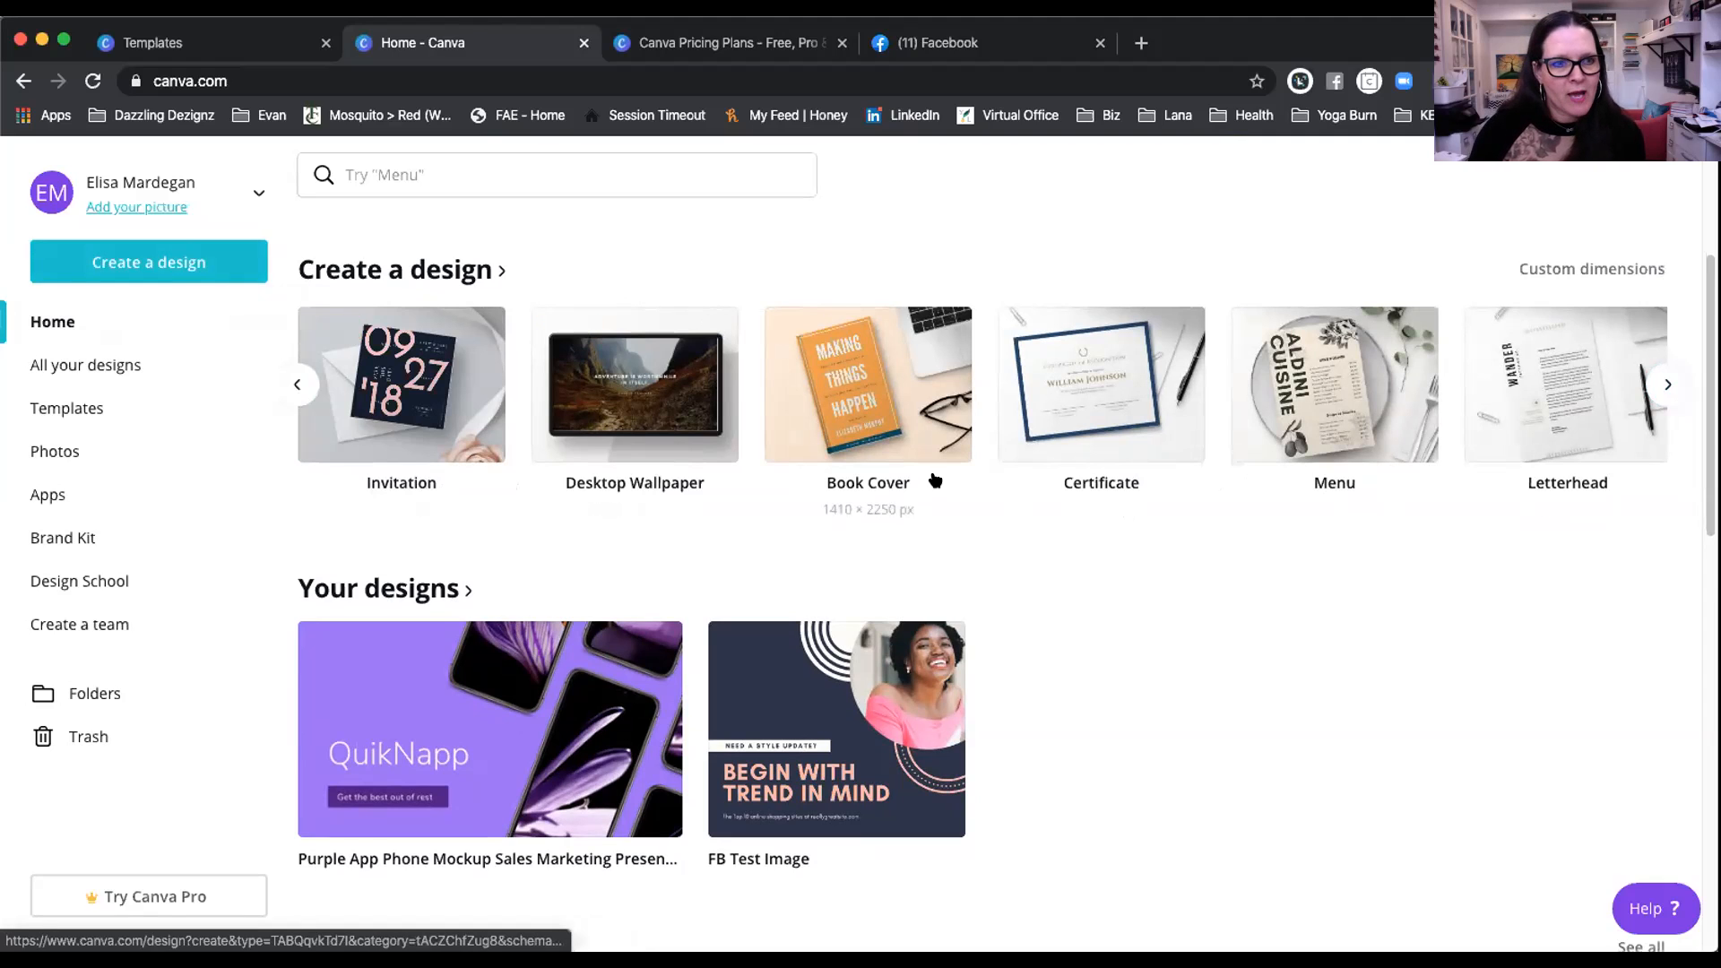
scroll(935, 482, down, 1)
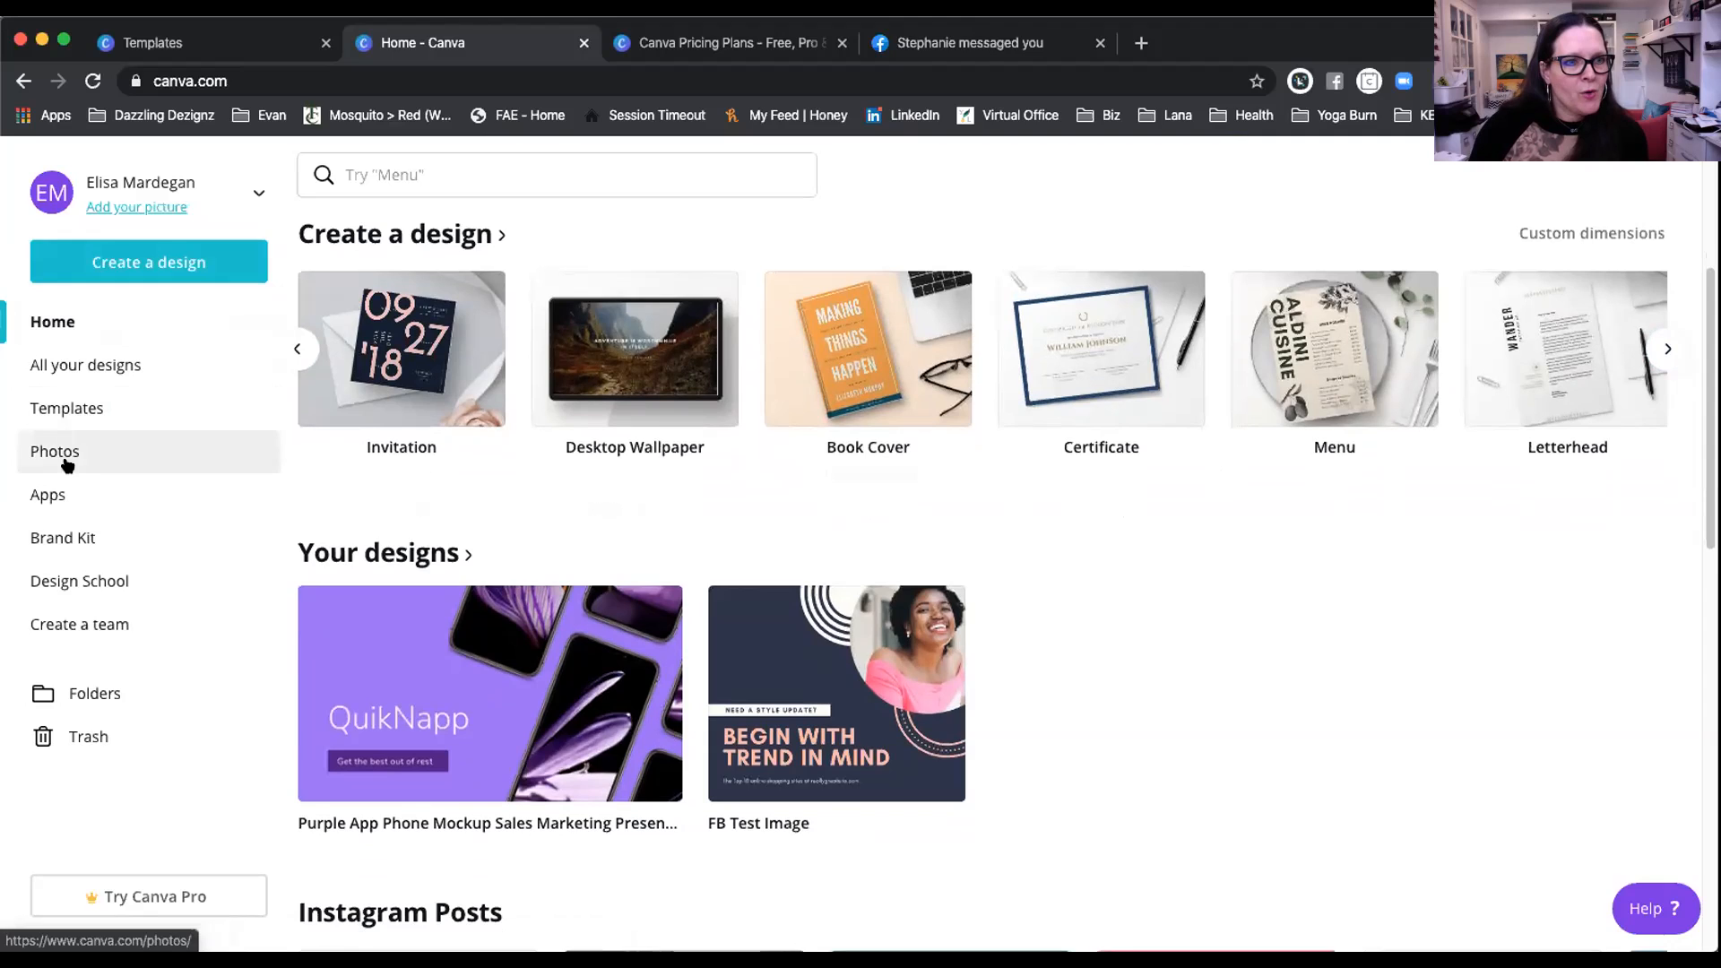
Step: Browse the Apps directory, then view the Brand Kit with logos, colours and Open Sans Extra Bold
click(50, 499)
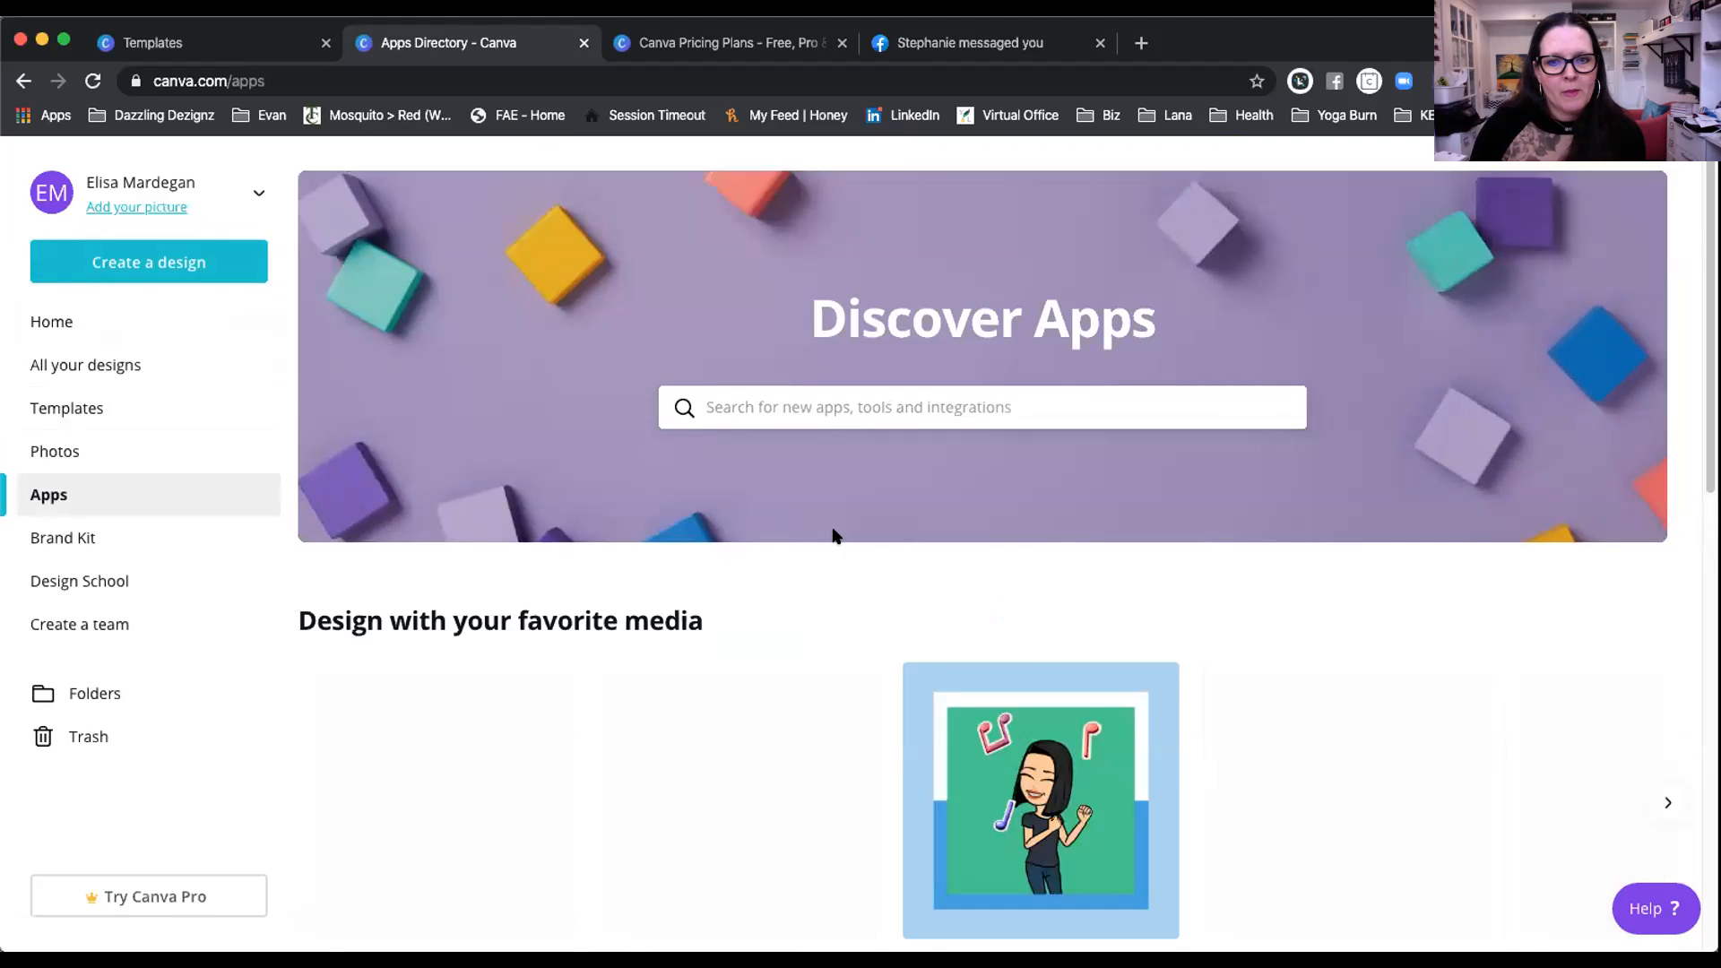
scroll(832, 536, down, 3)
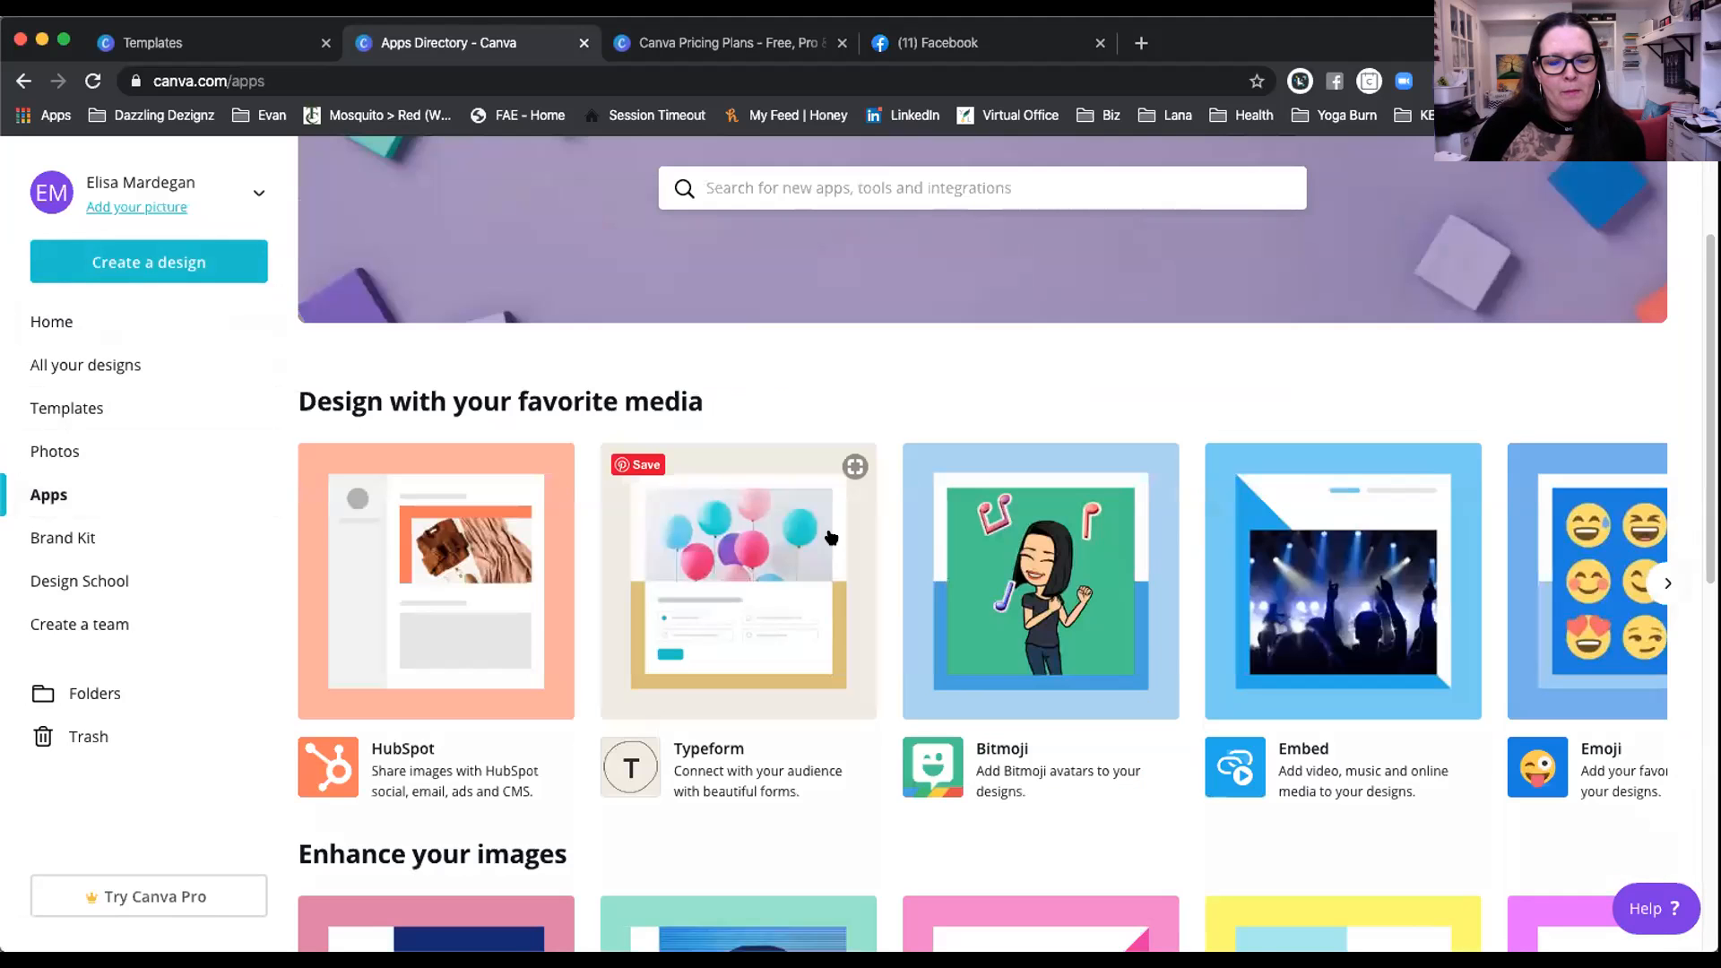
scroll(832, 537, down, 5)
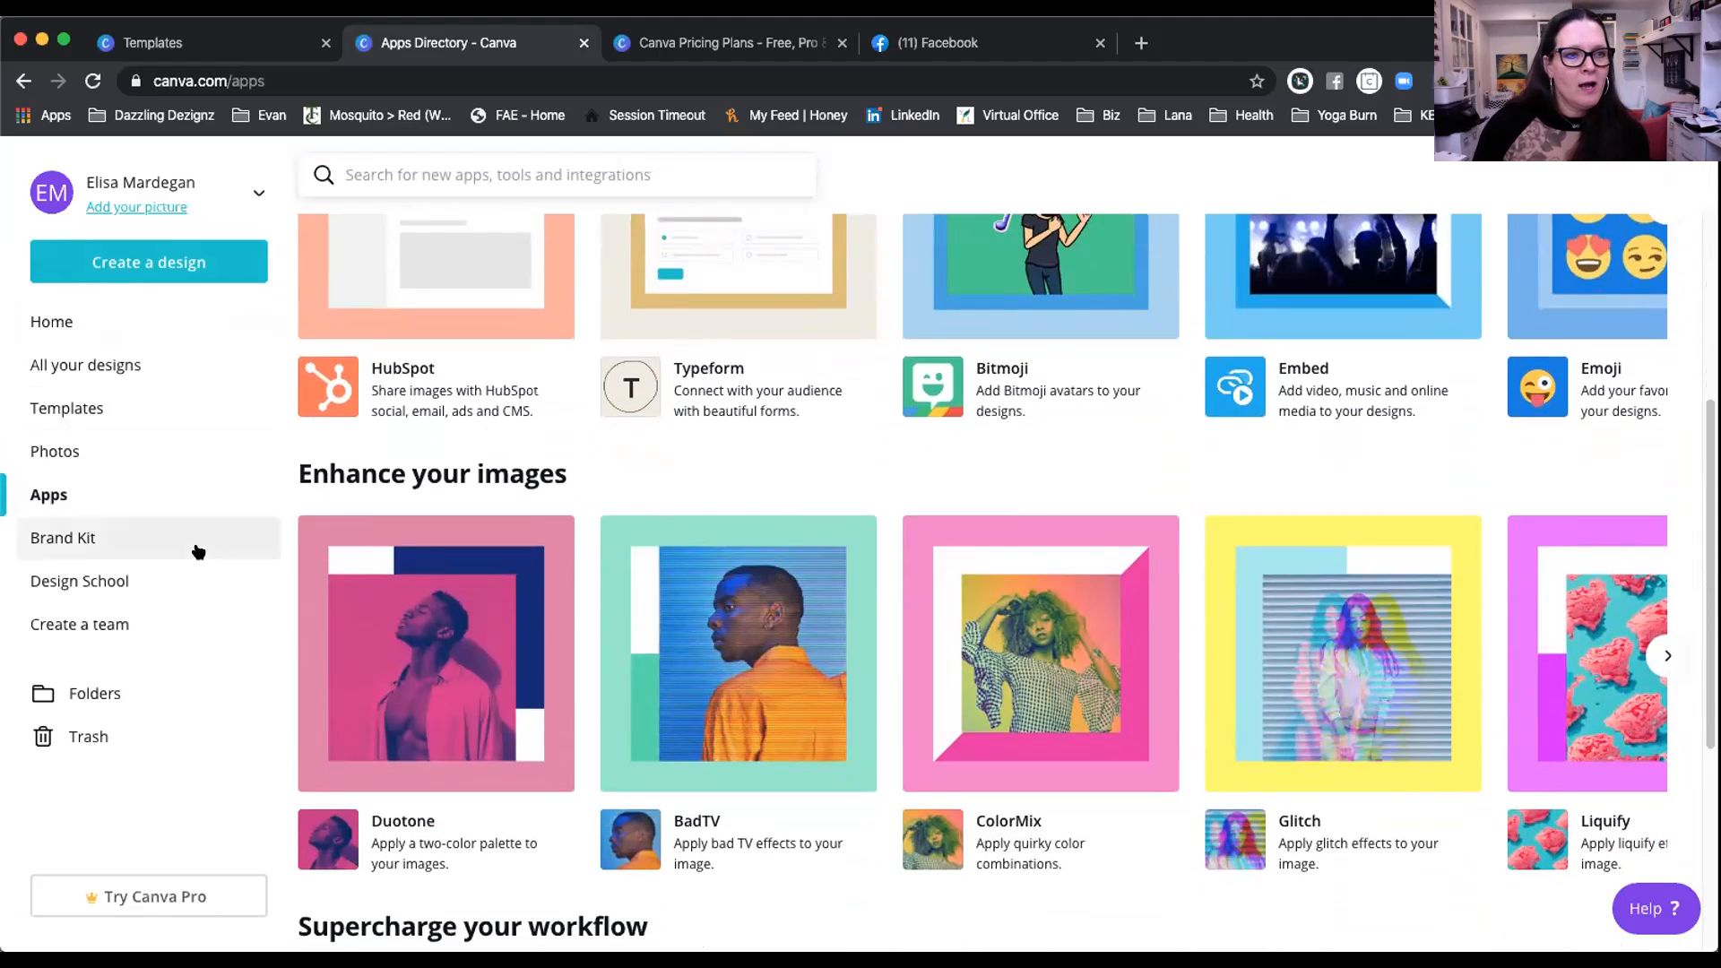
click(67, 540)
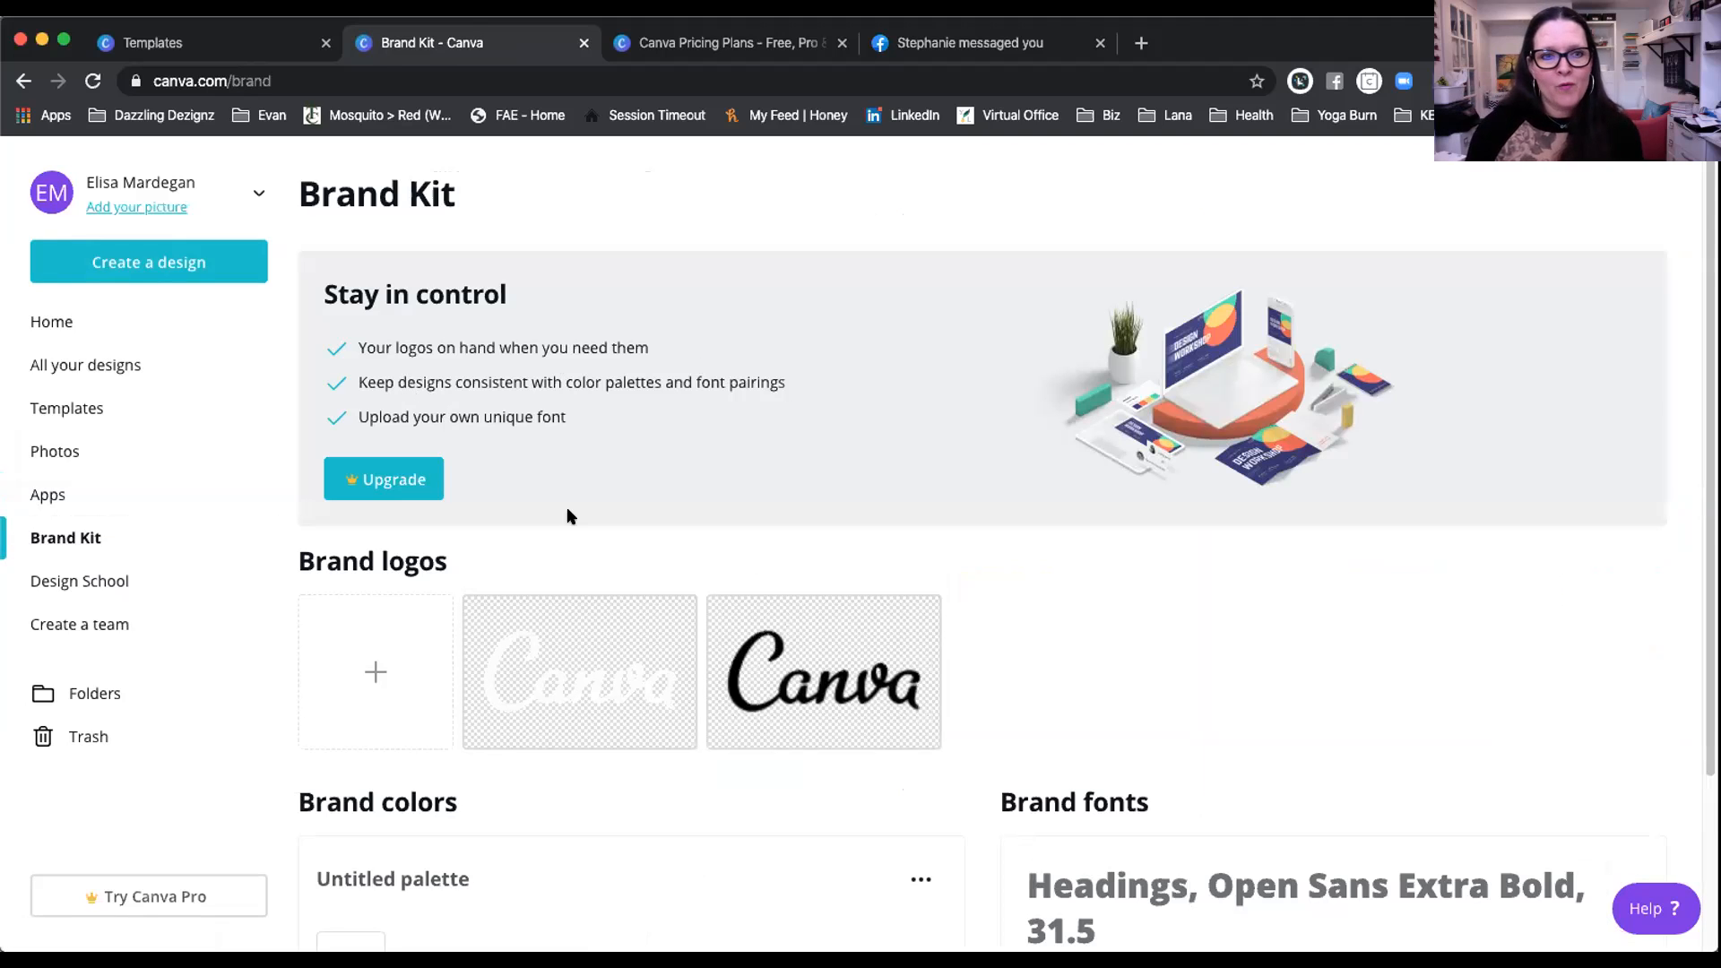
Step: Open the FB Test Image design from the All your designs list
scroll(475, 554, down, 2)
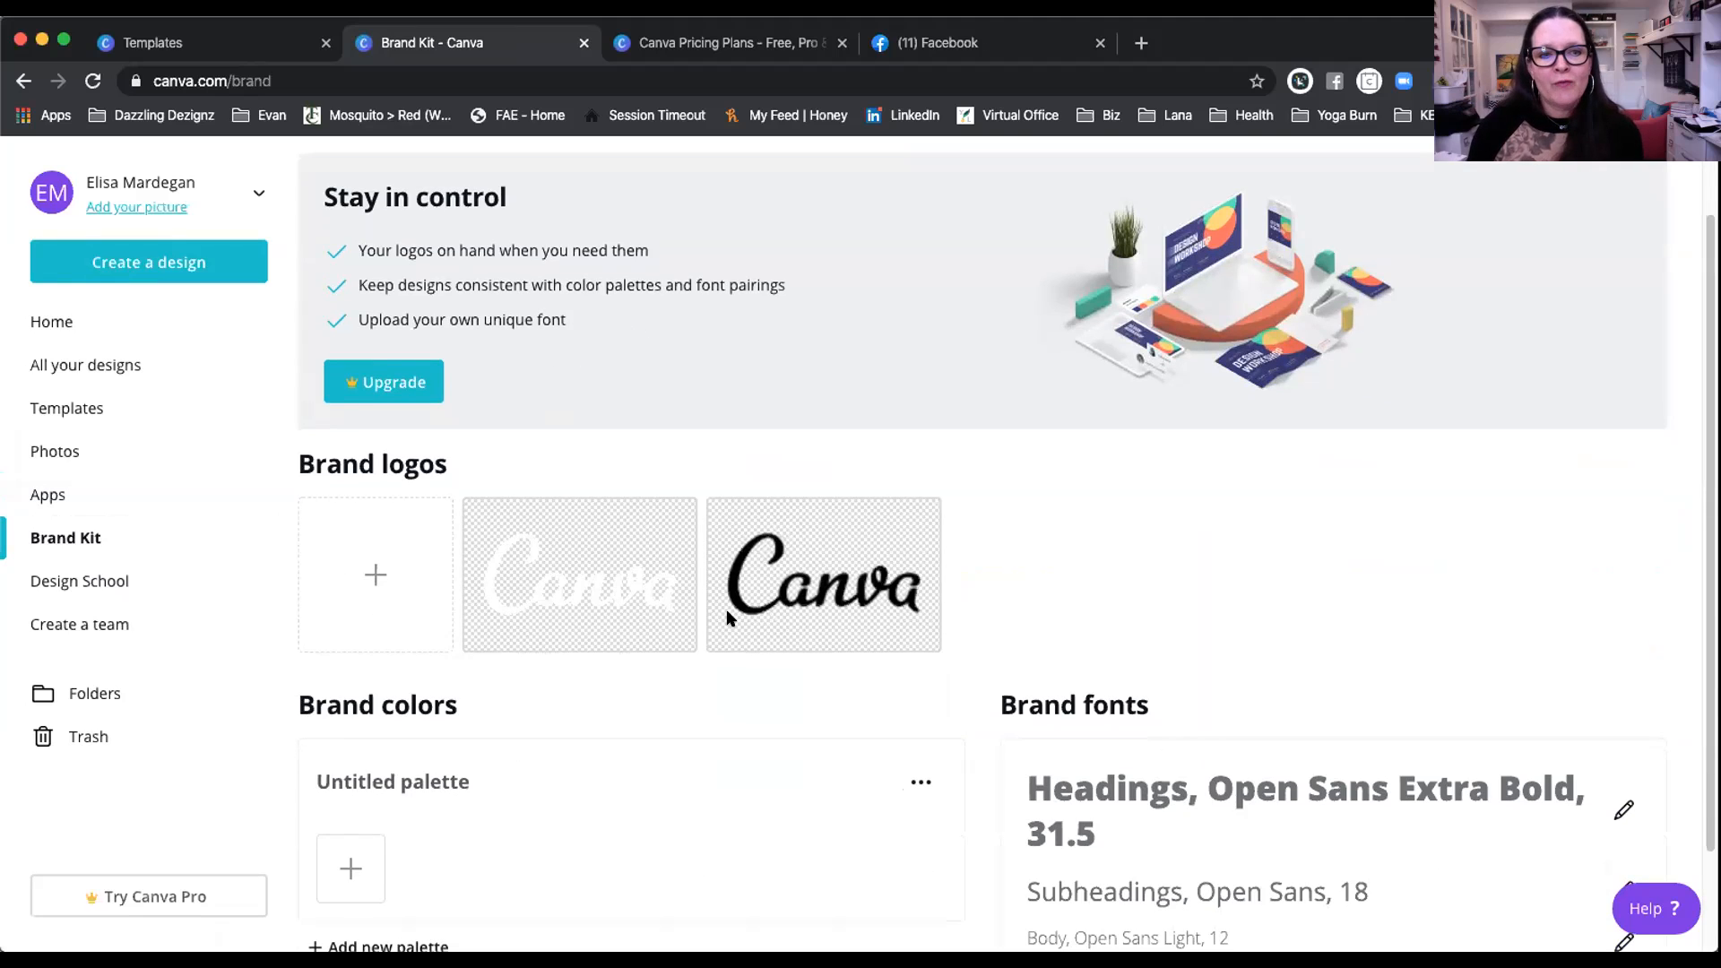
scroll(726, 615, down, 2)
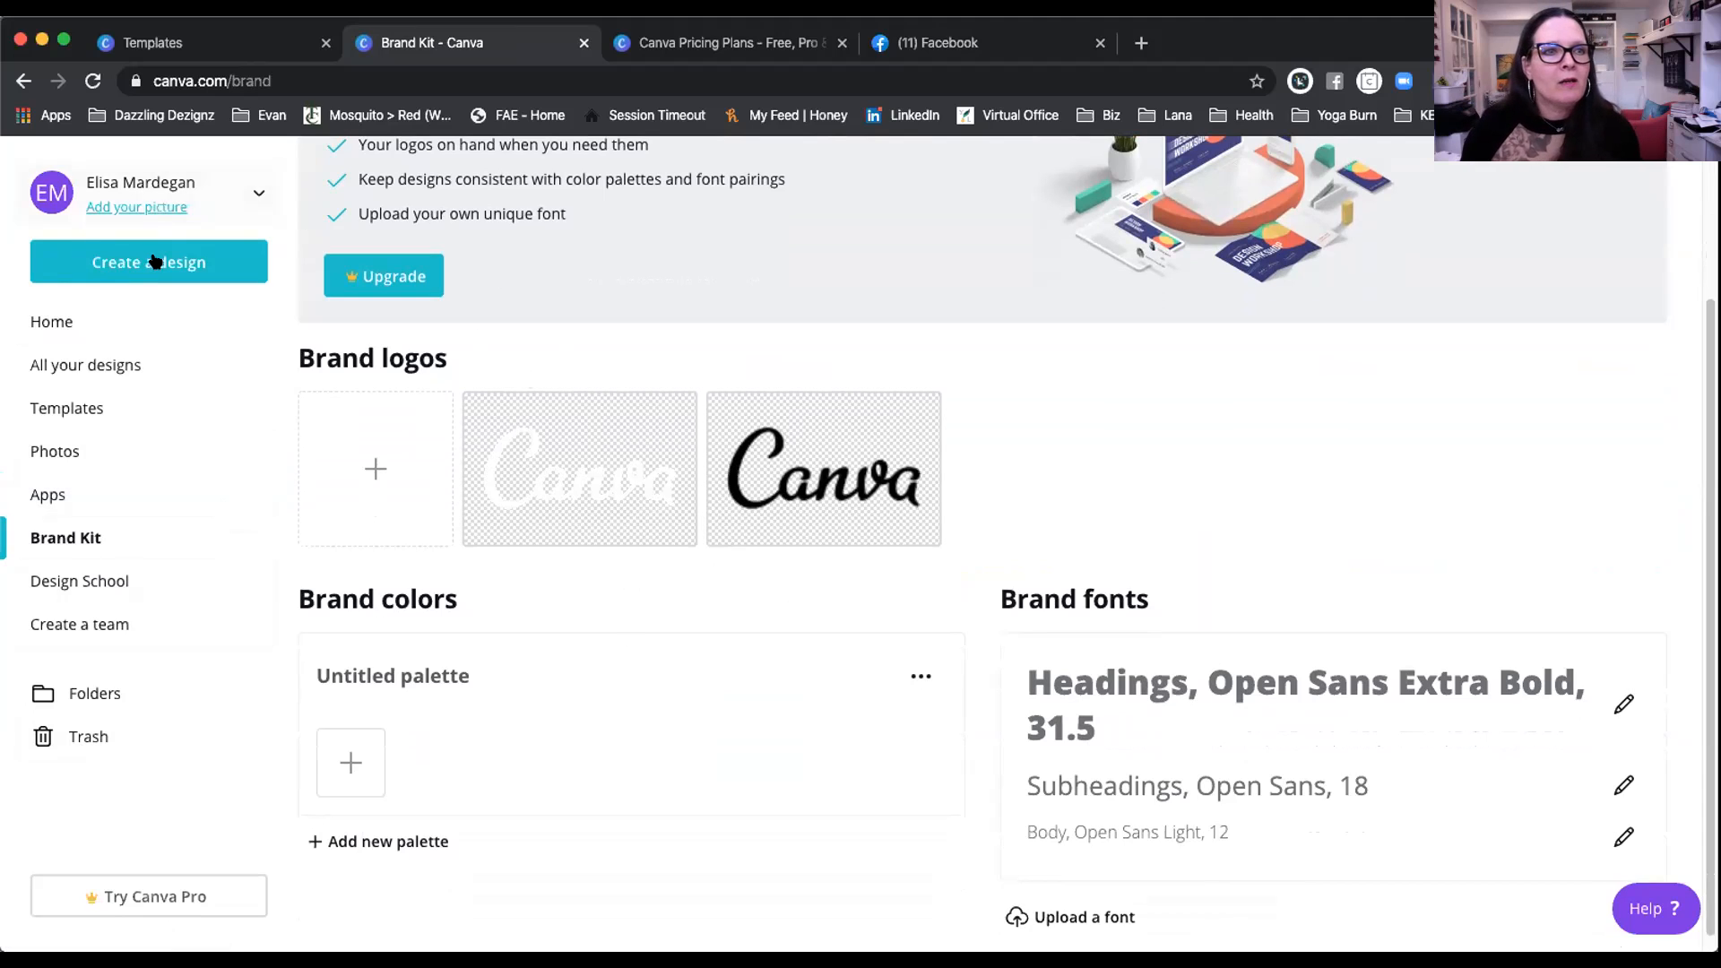
scroll(632, 318, up, 3)
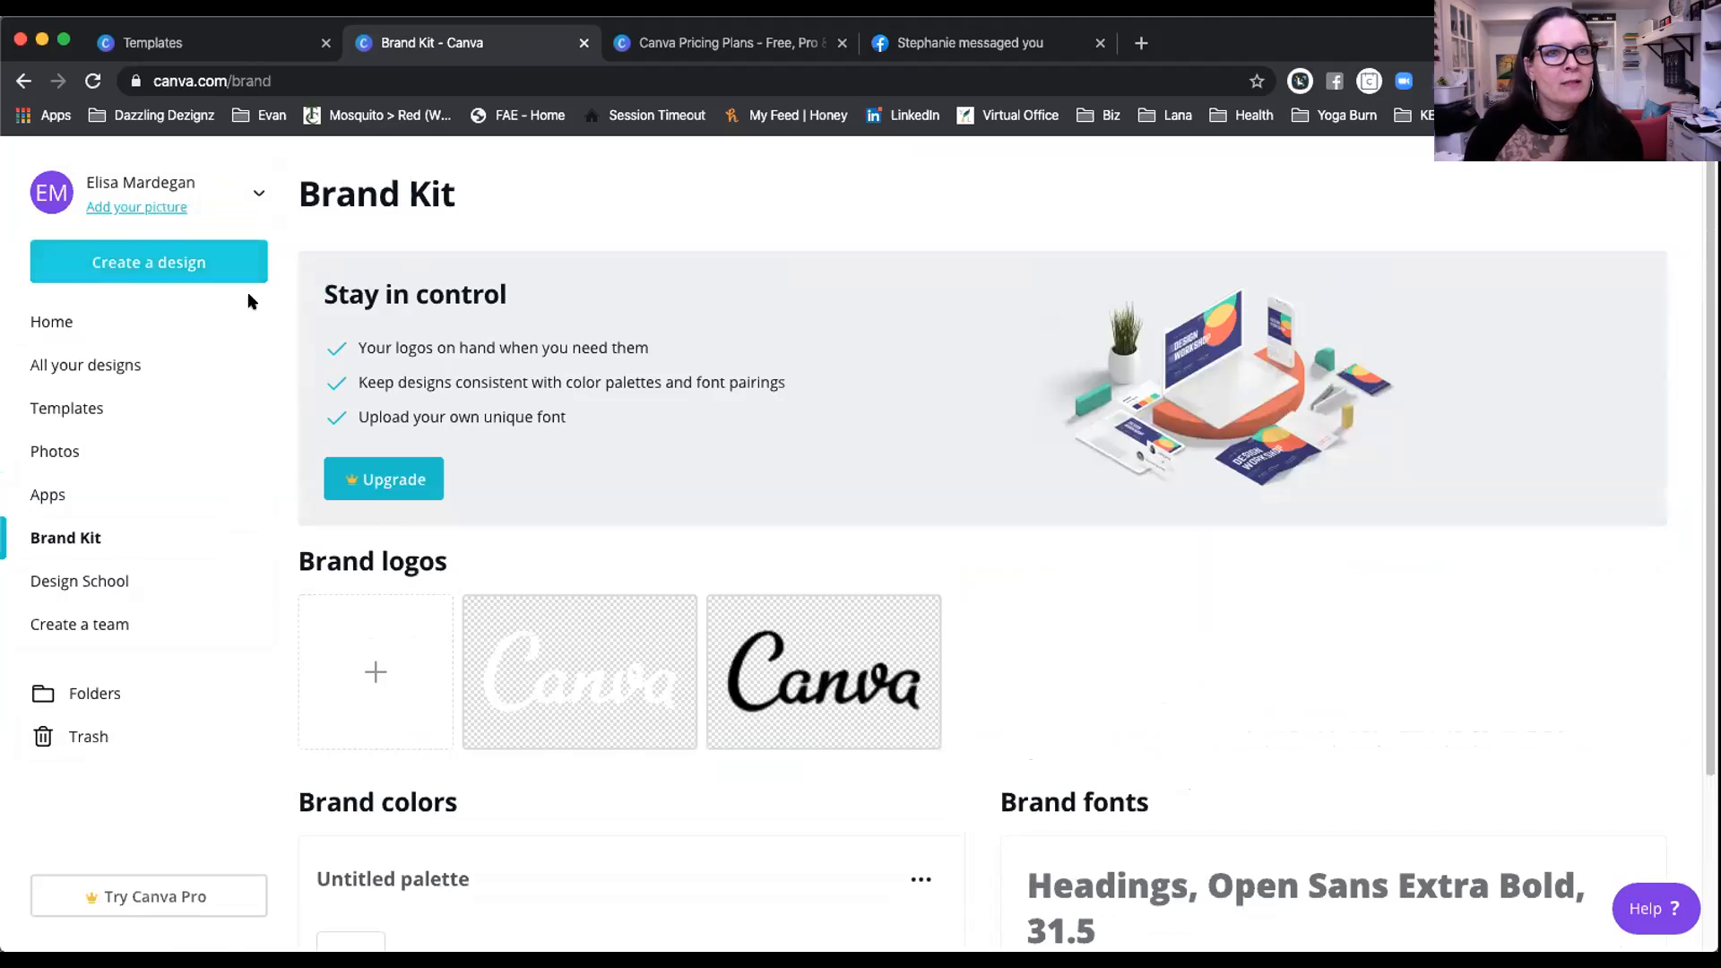
click(90, 365)
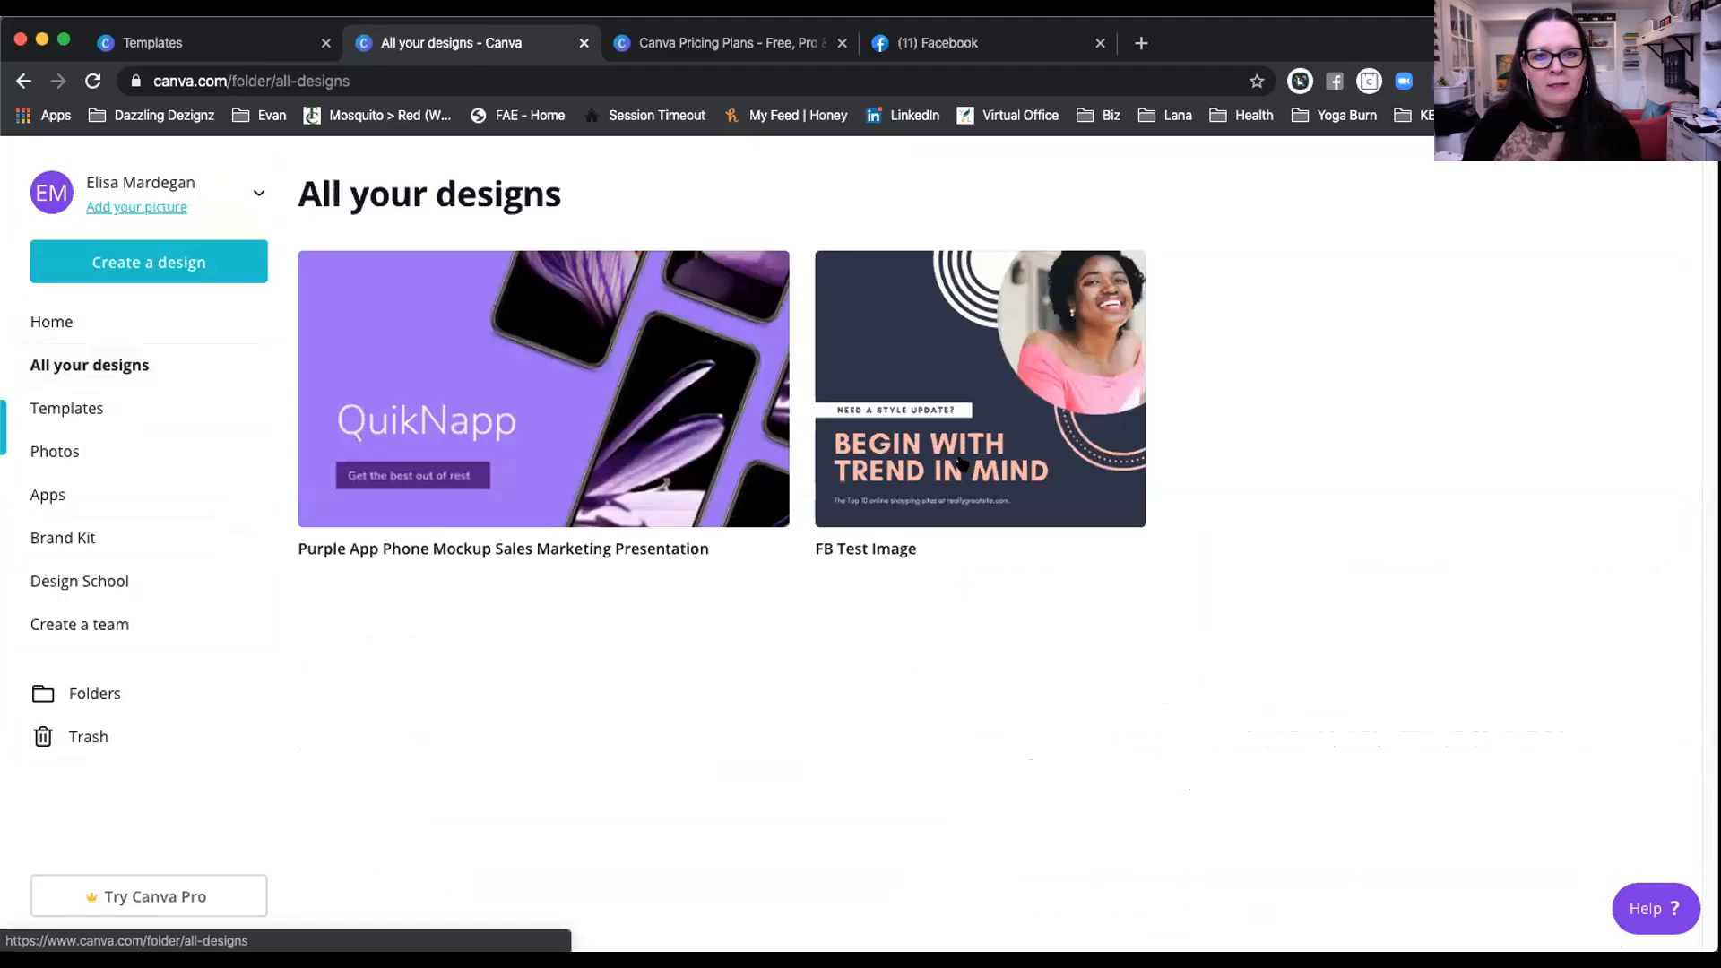
click(1033, 435)
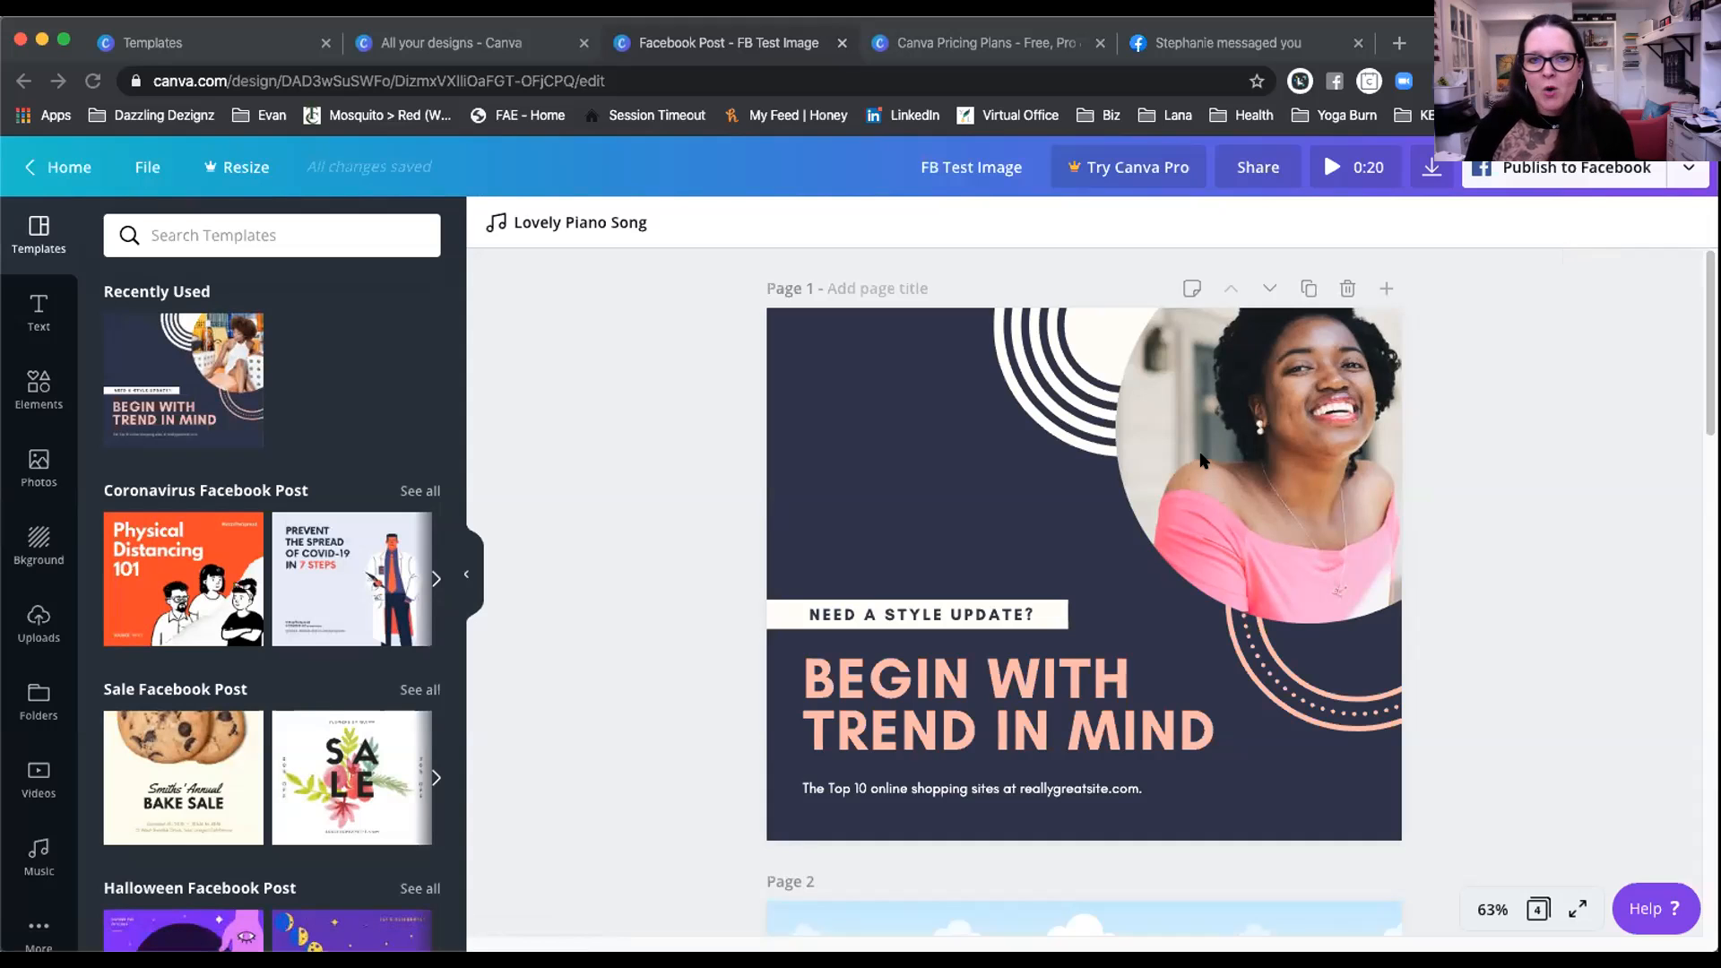
Step: Delete the three extra pages so only the 'Begin with trend in mind' page remains
scroll(1477, 435, down, 5)
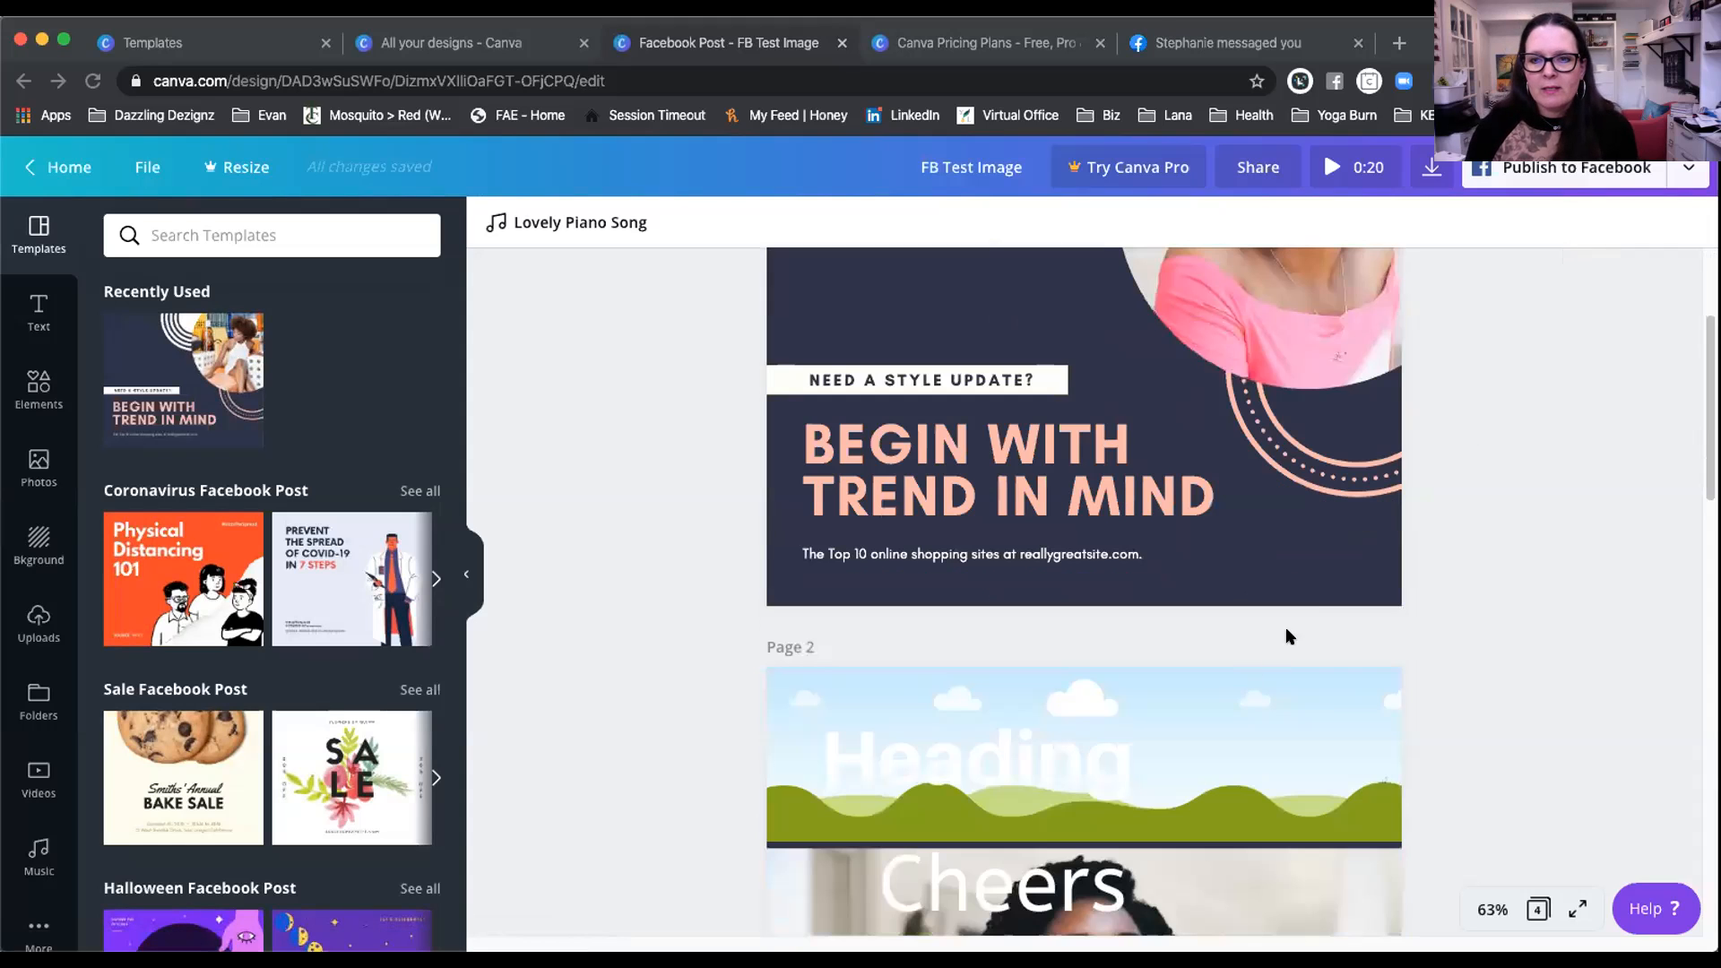
scroll(1459, 648, down, 2)
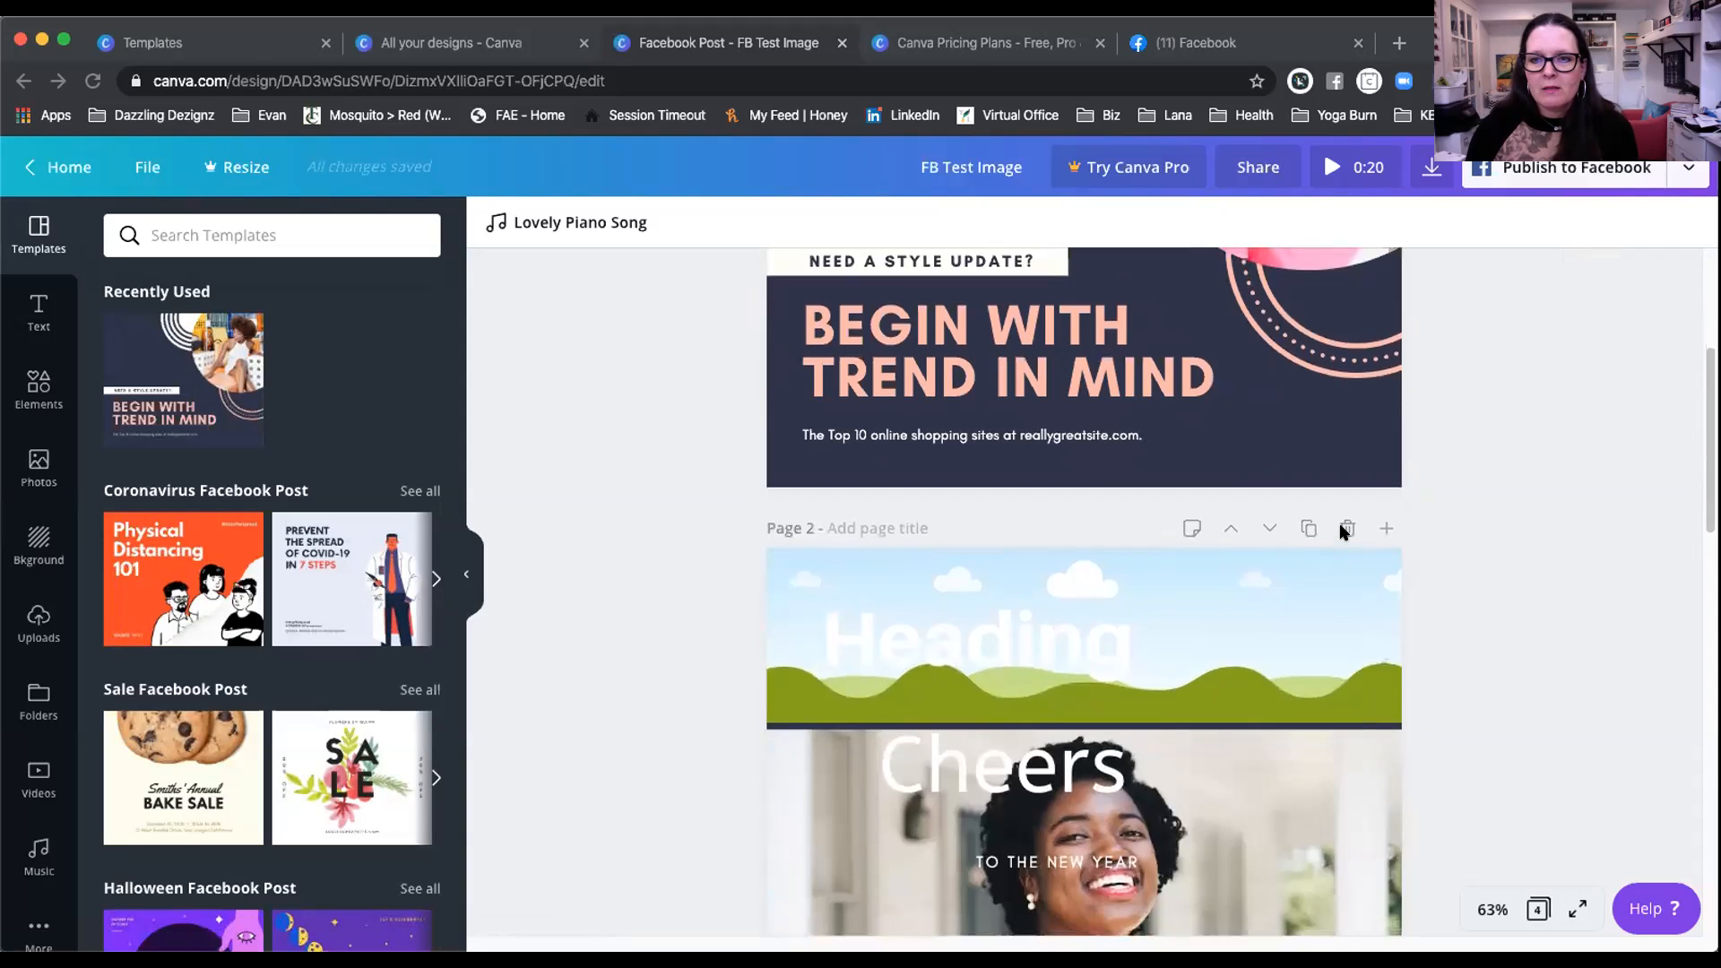
click(1321, 551)
click(1336, 531)
click(1337, 531)
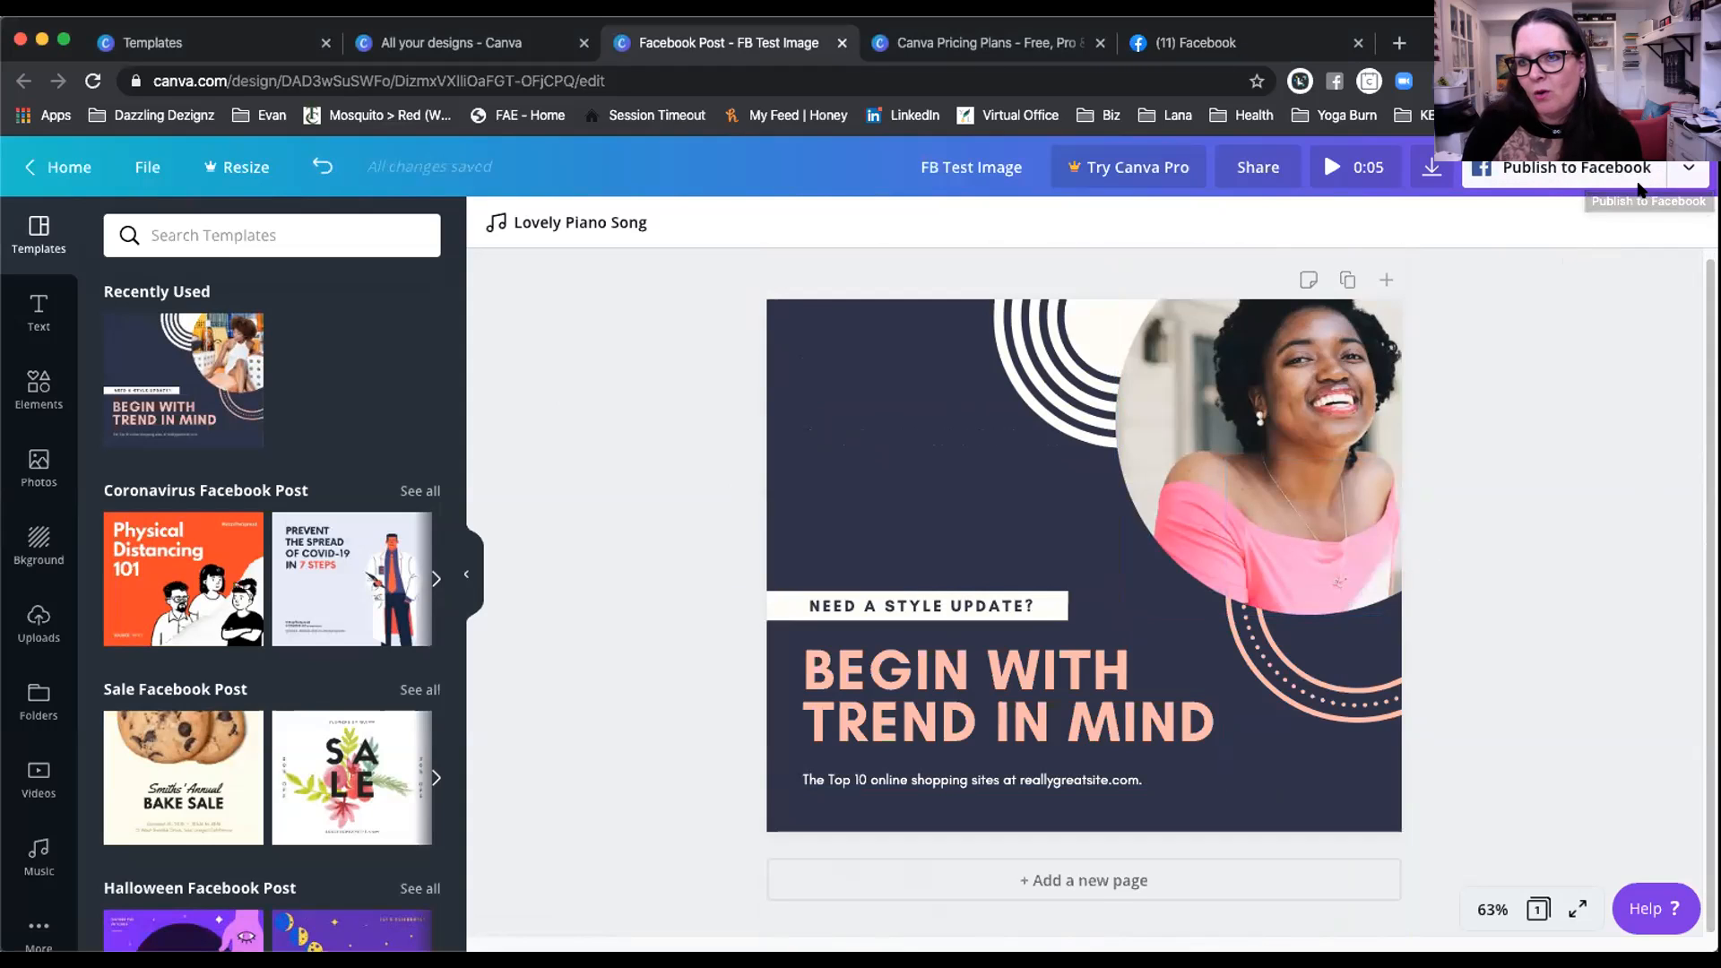
Step: Download FB Test Image as a JPG file and dismiss the Canva Pro trial offer
click(1679, 175)
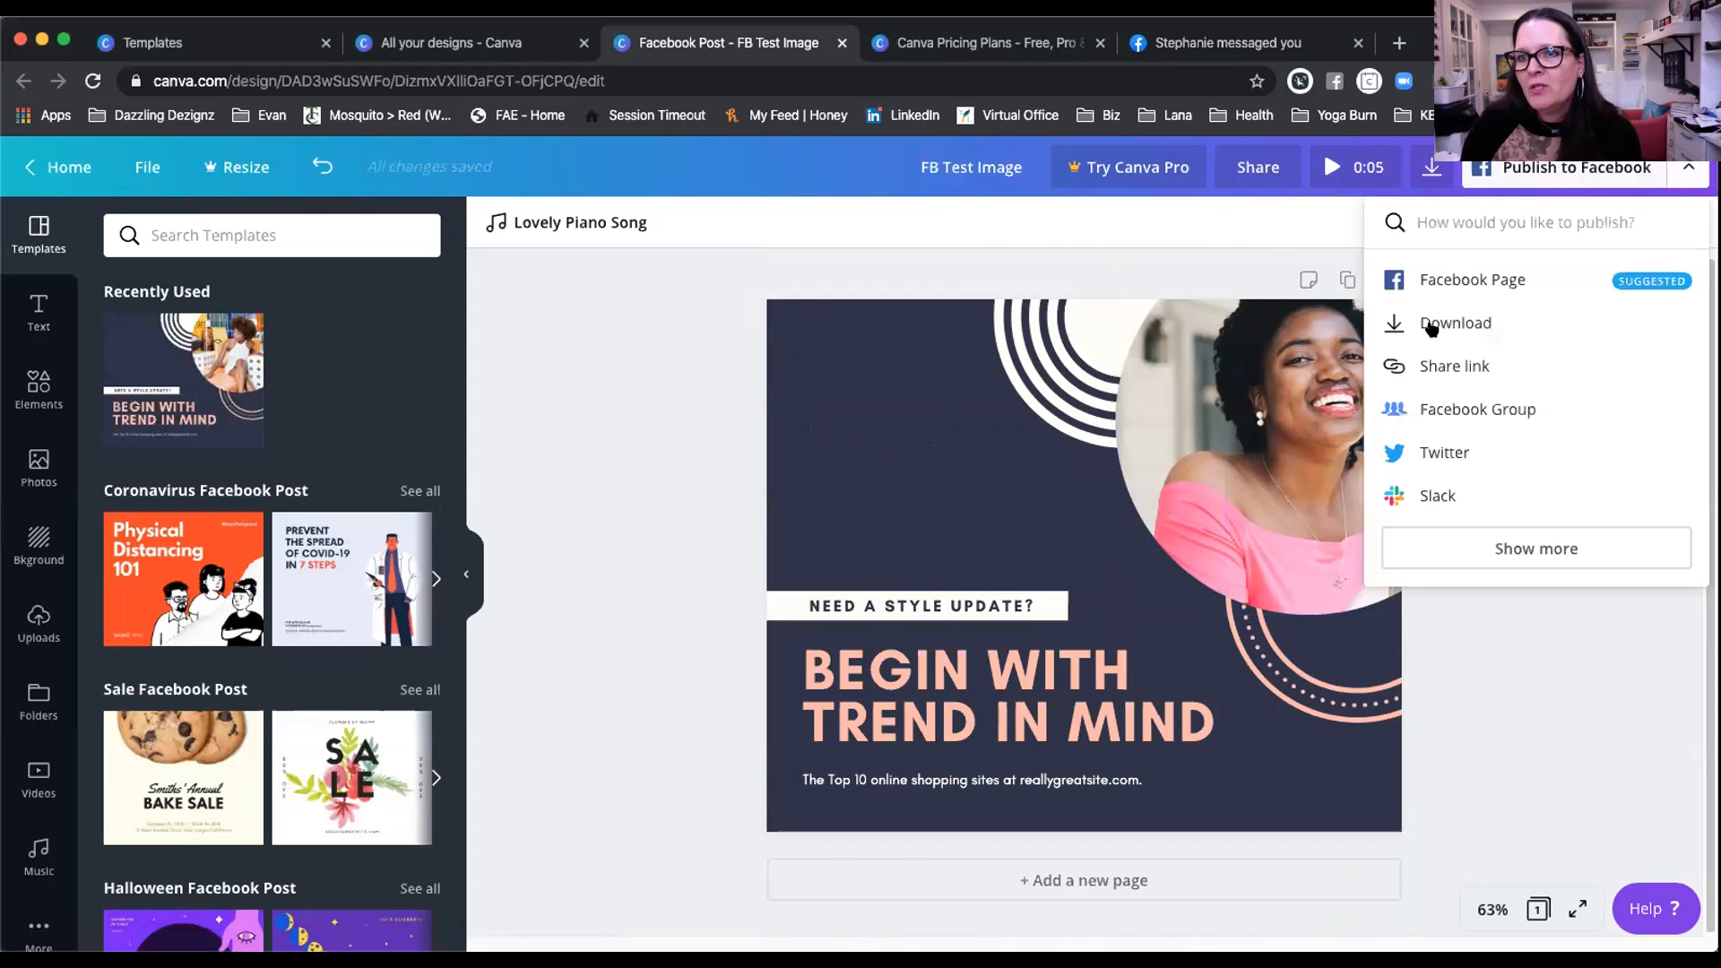
click(1434, 324)
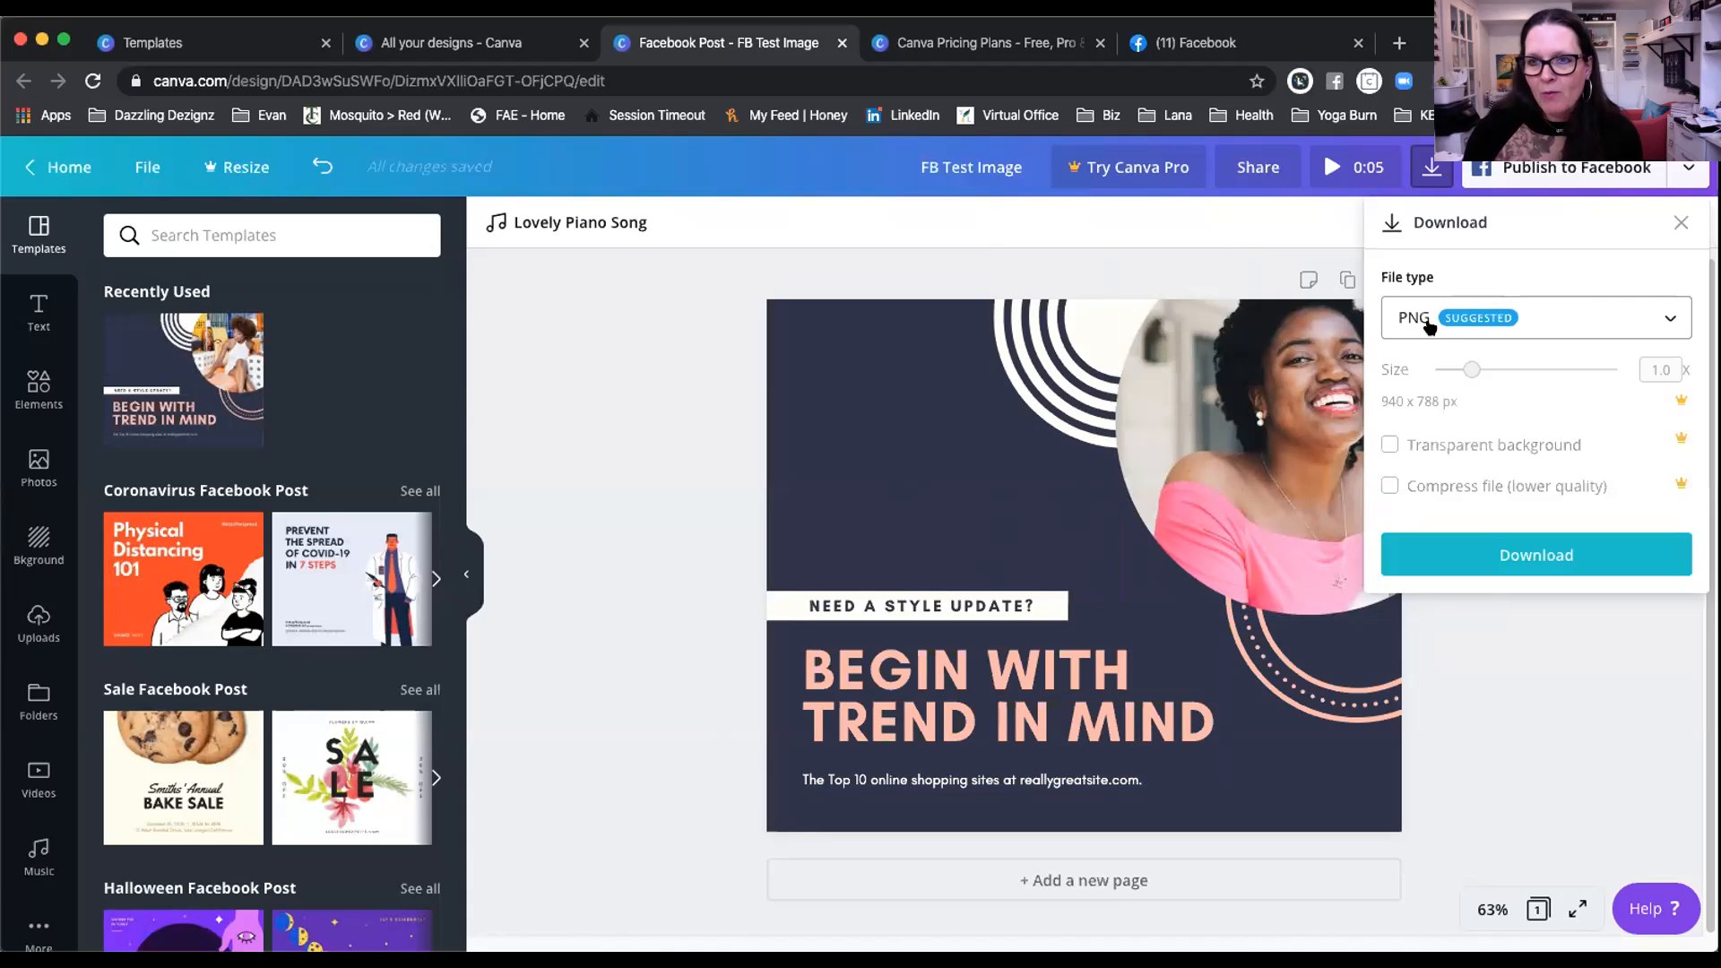
click(1534, 312)
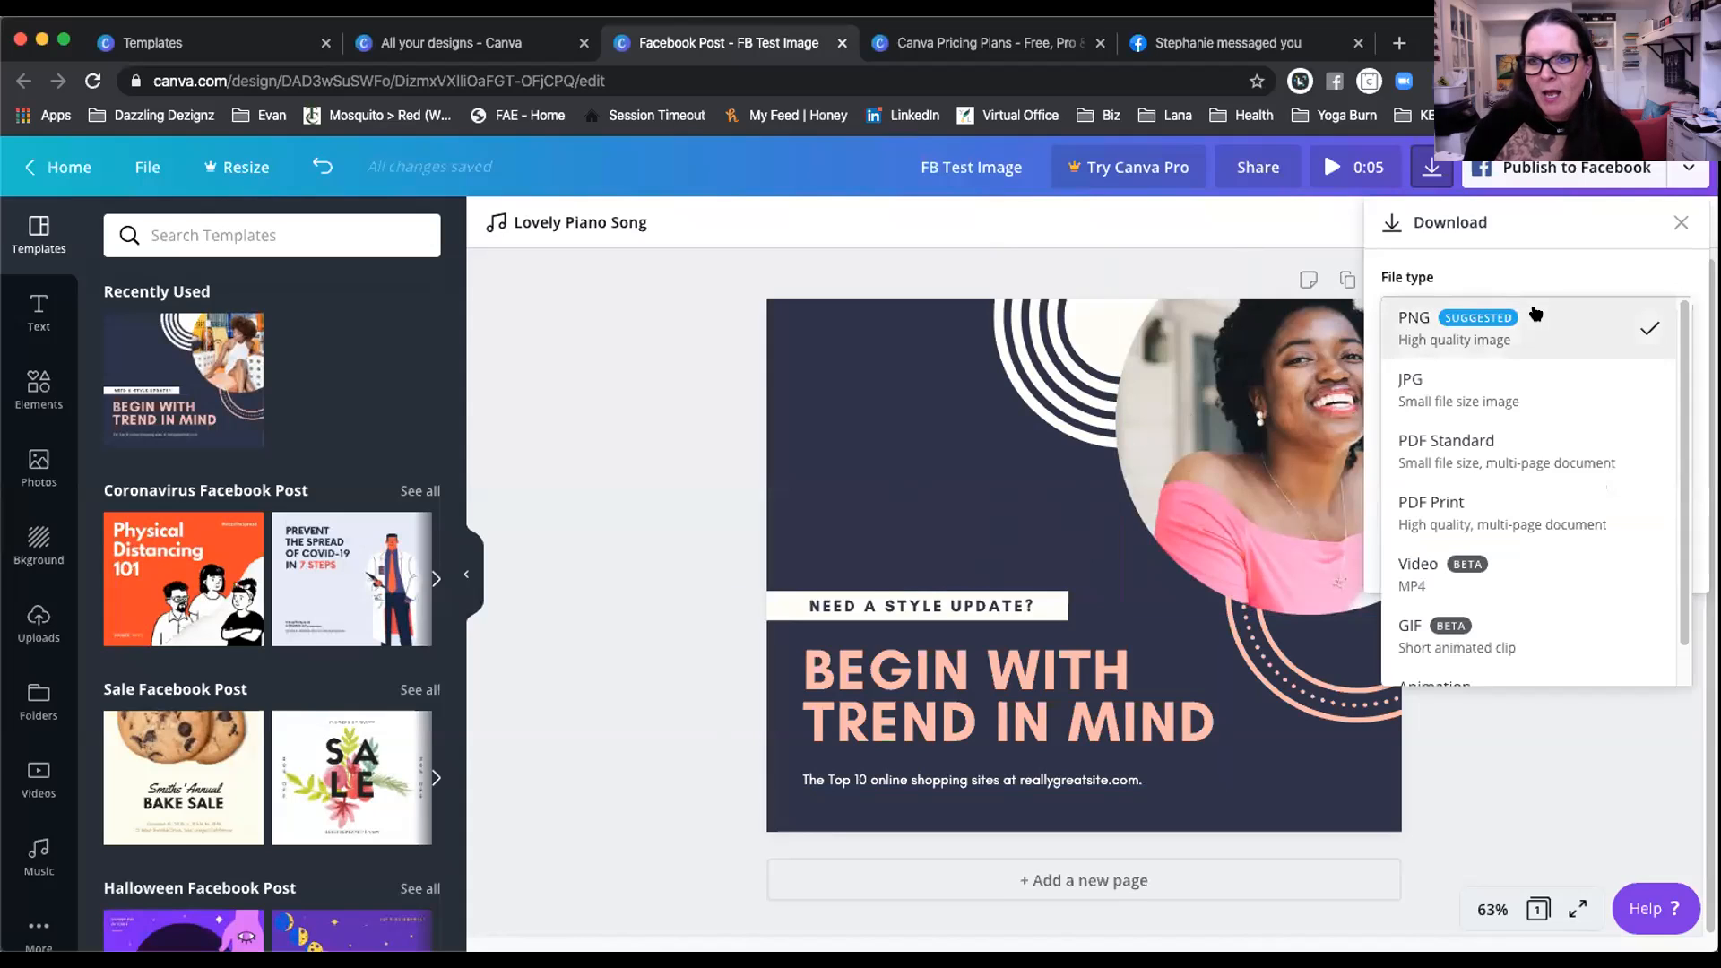
click(1407, 395)
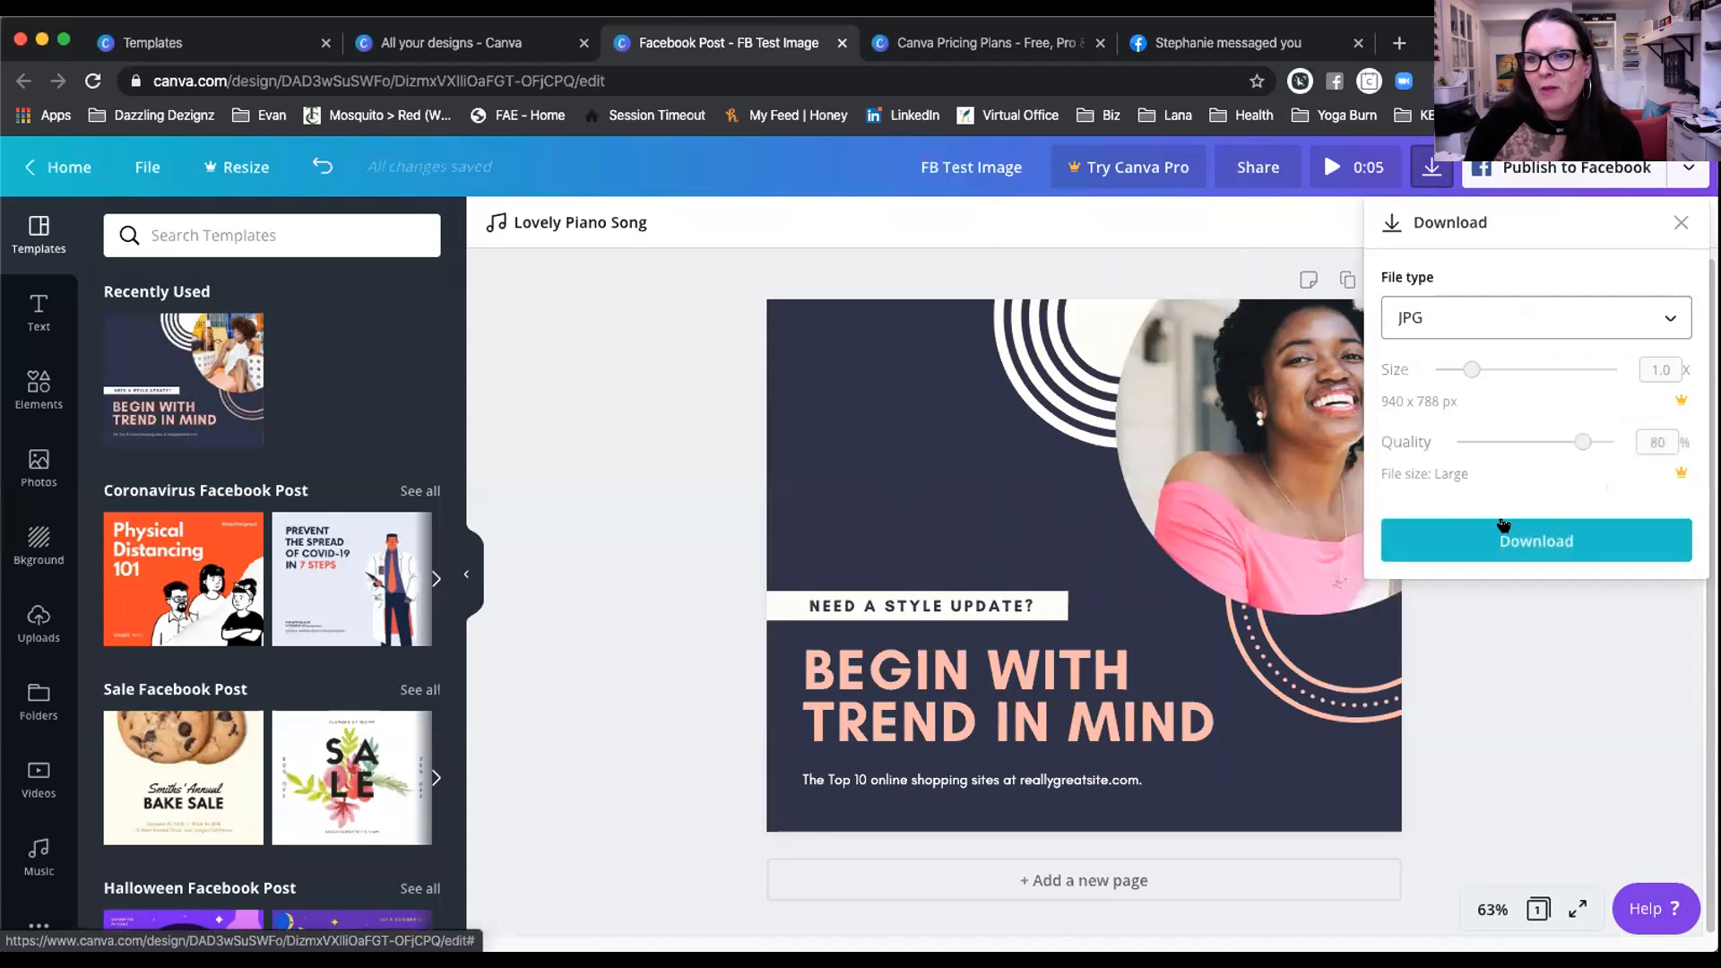
click(1536, 539)
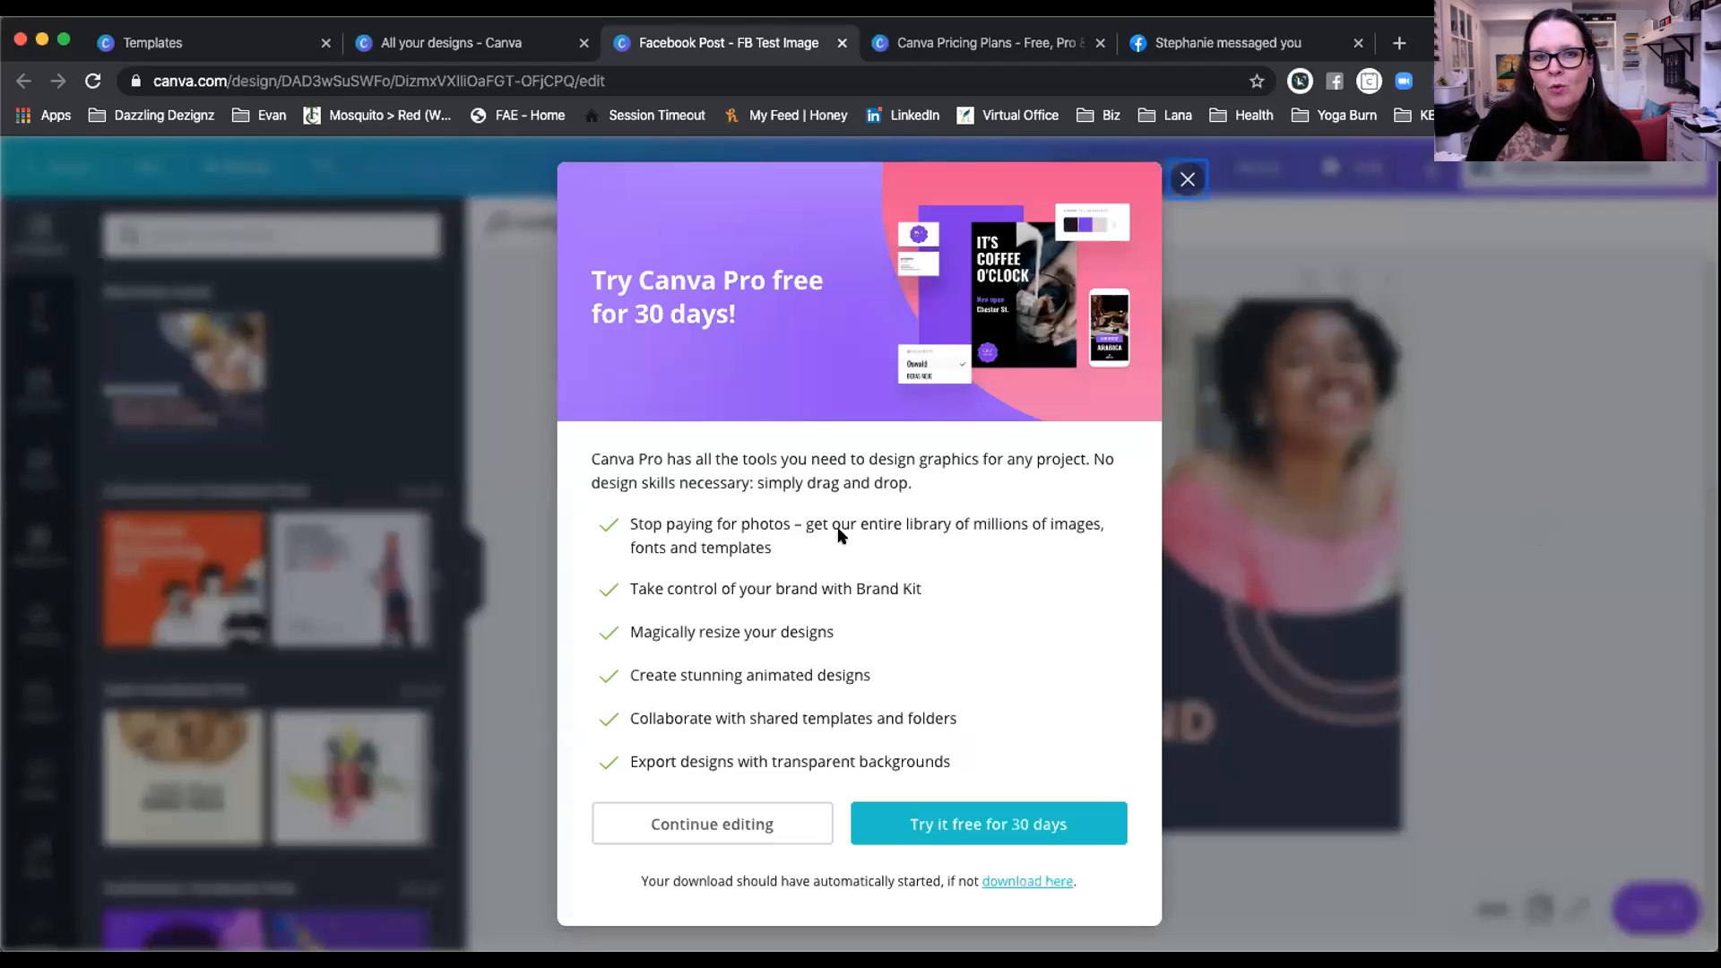
click(1188, 180)
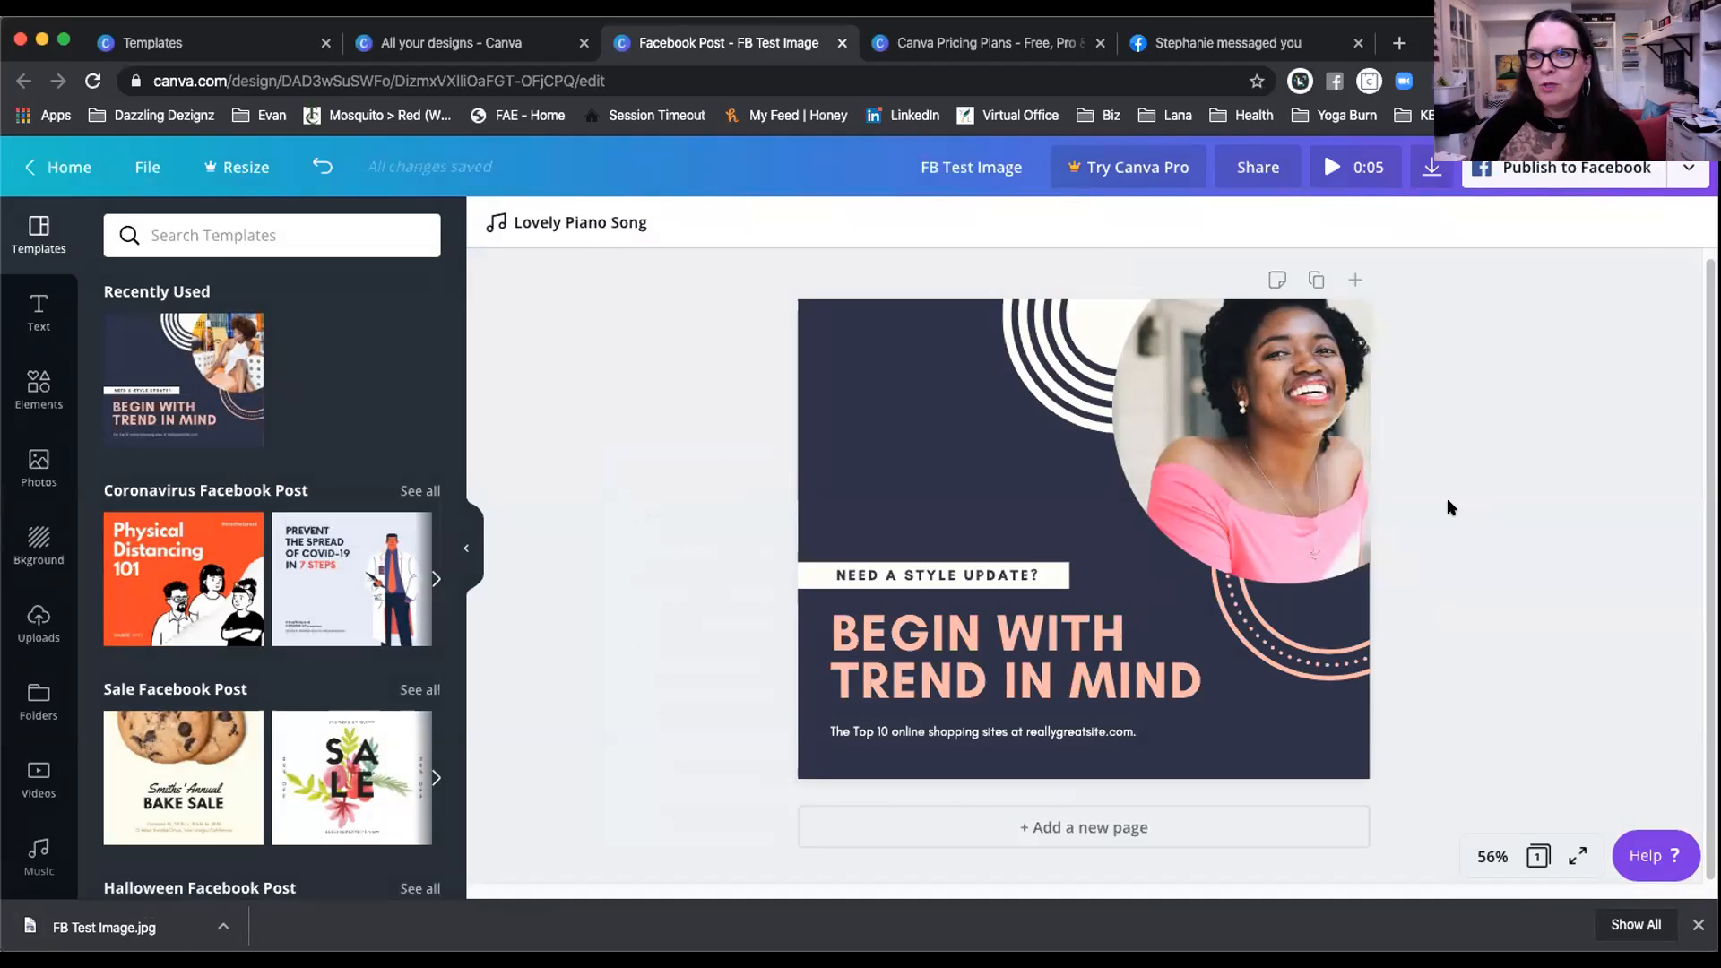
Step: Copy the design's view-only share link and close the share panel
click(1681, 175)
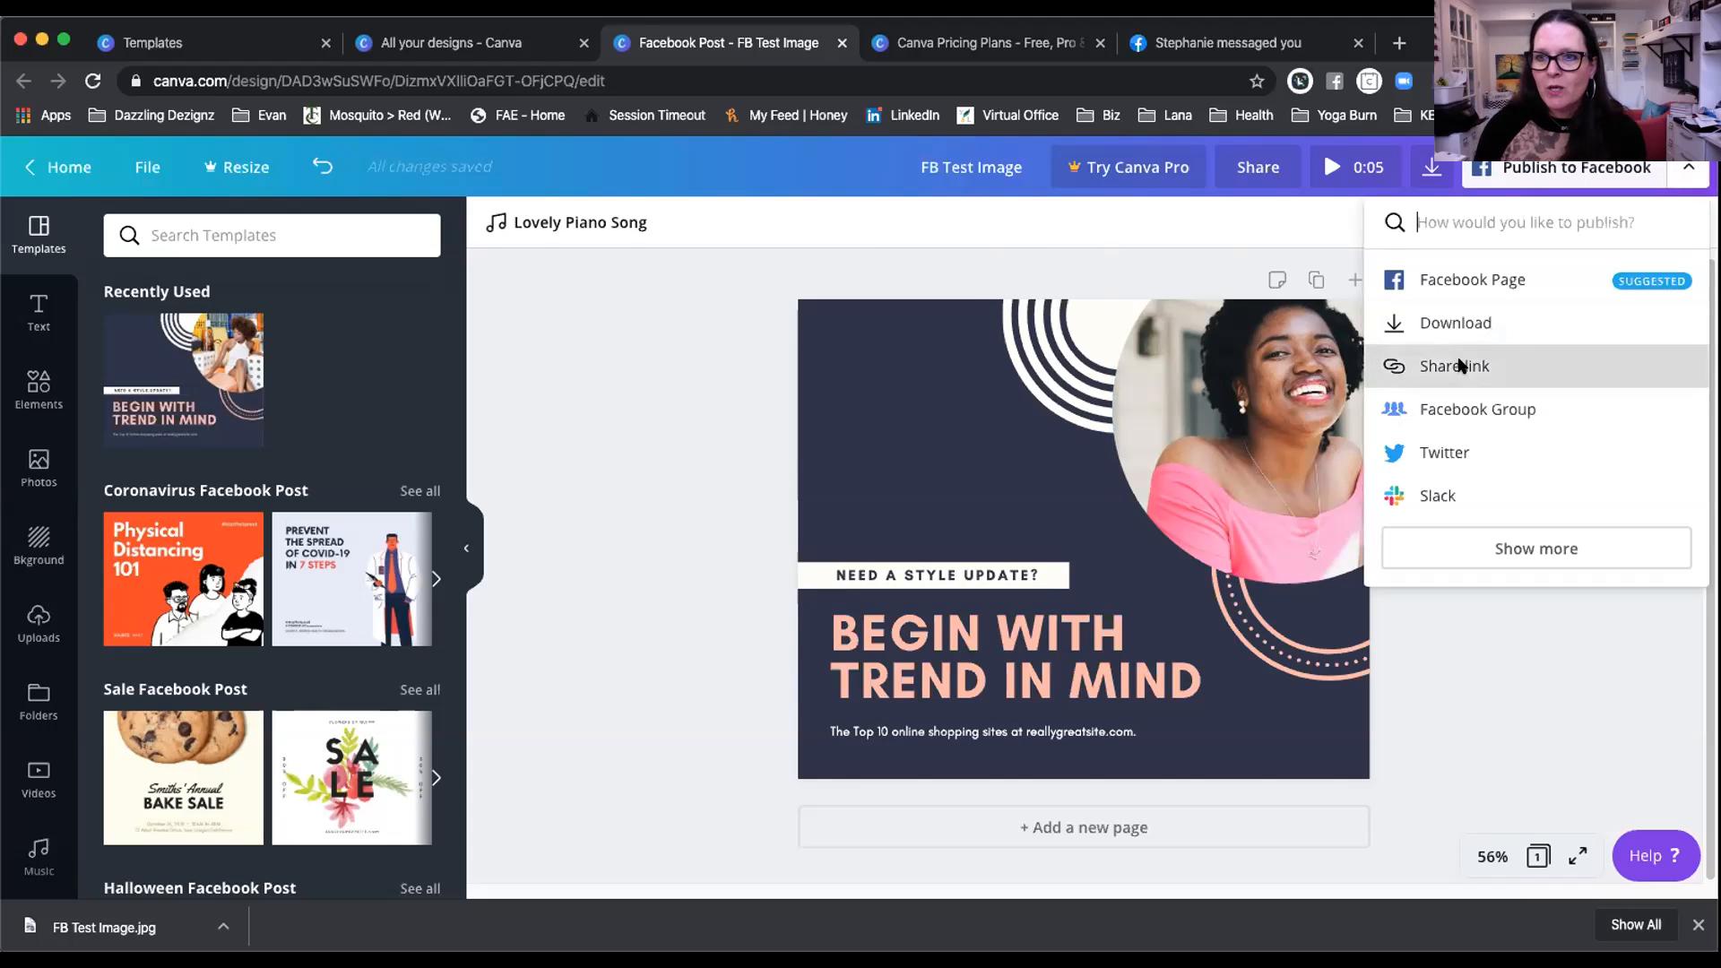
click(1460, 365)
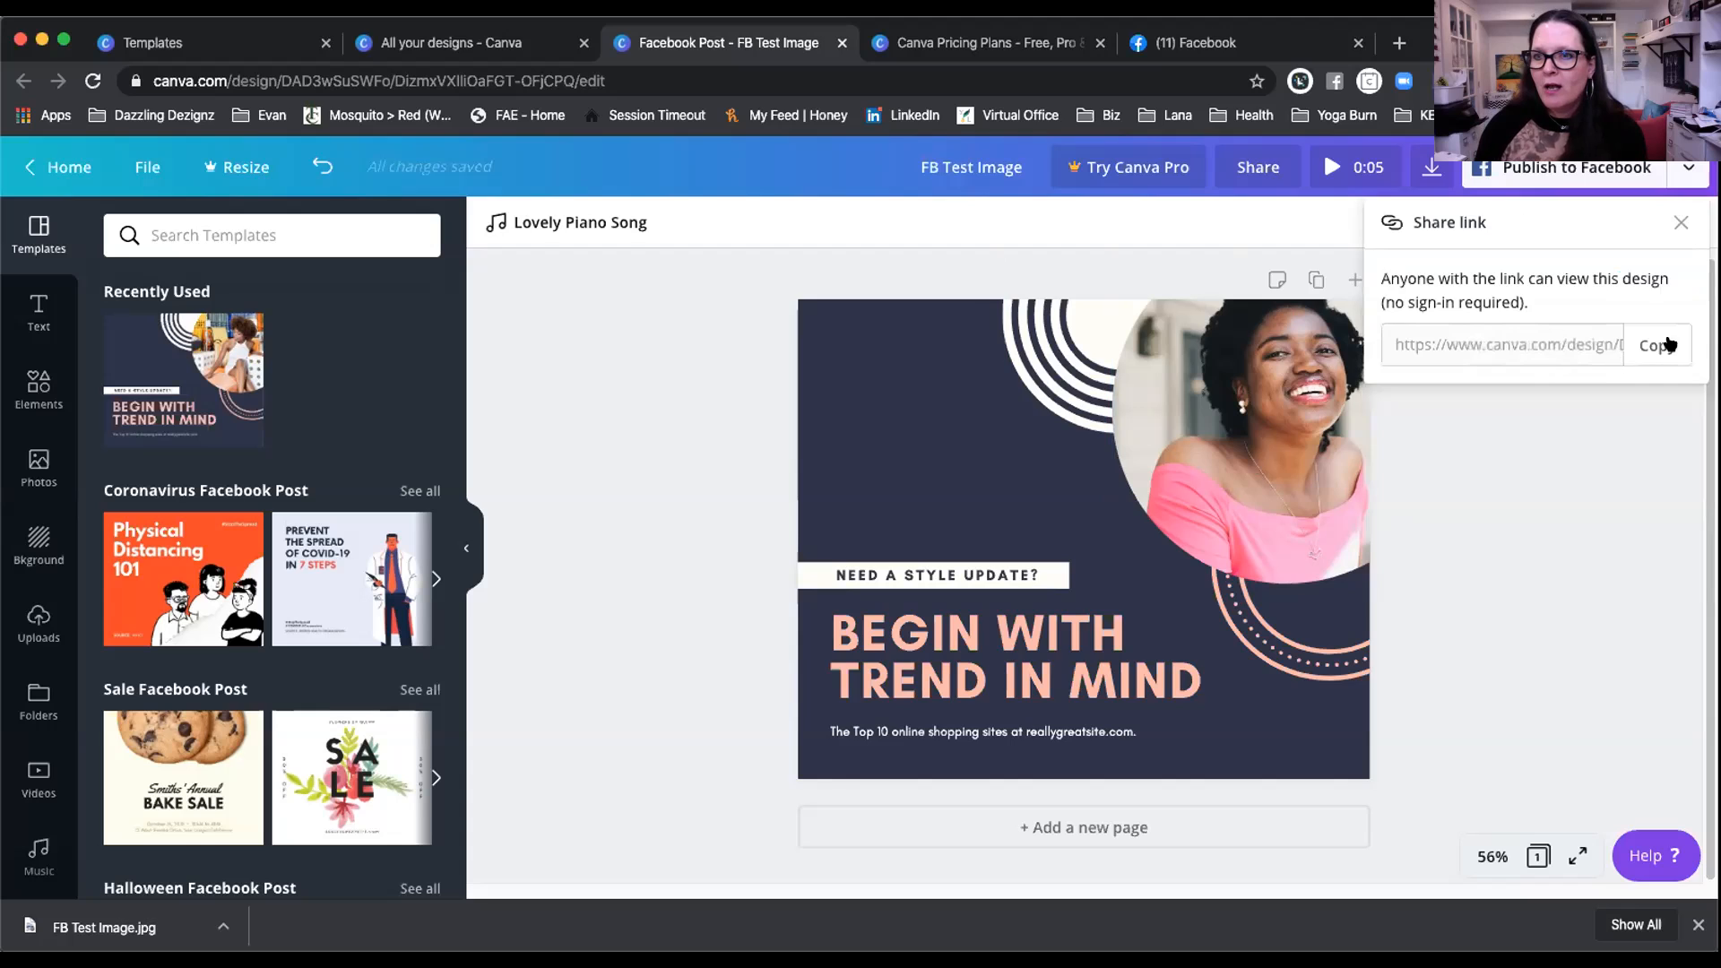
click(1655, 345)
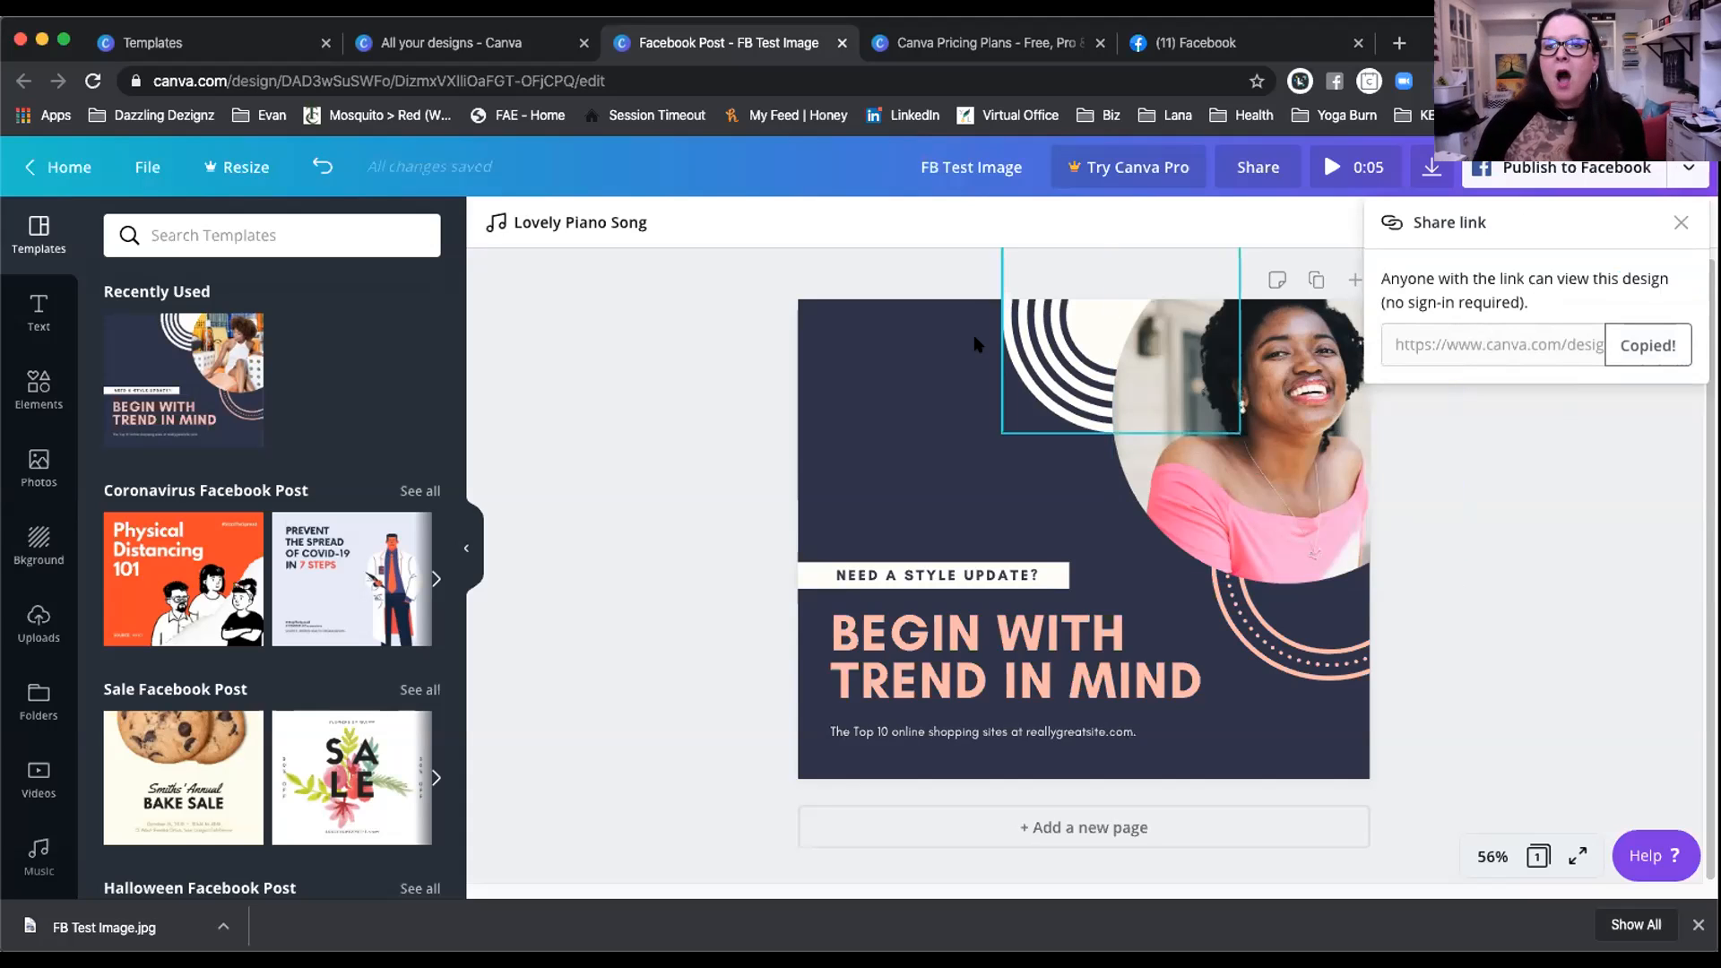
click(1676, 223)
Step: Expand and scroll through the full list of publishing destinations, then close it
click(1683, 182)
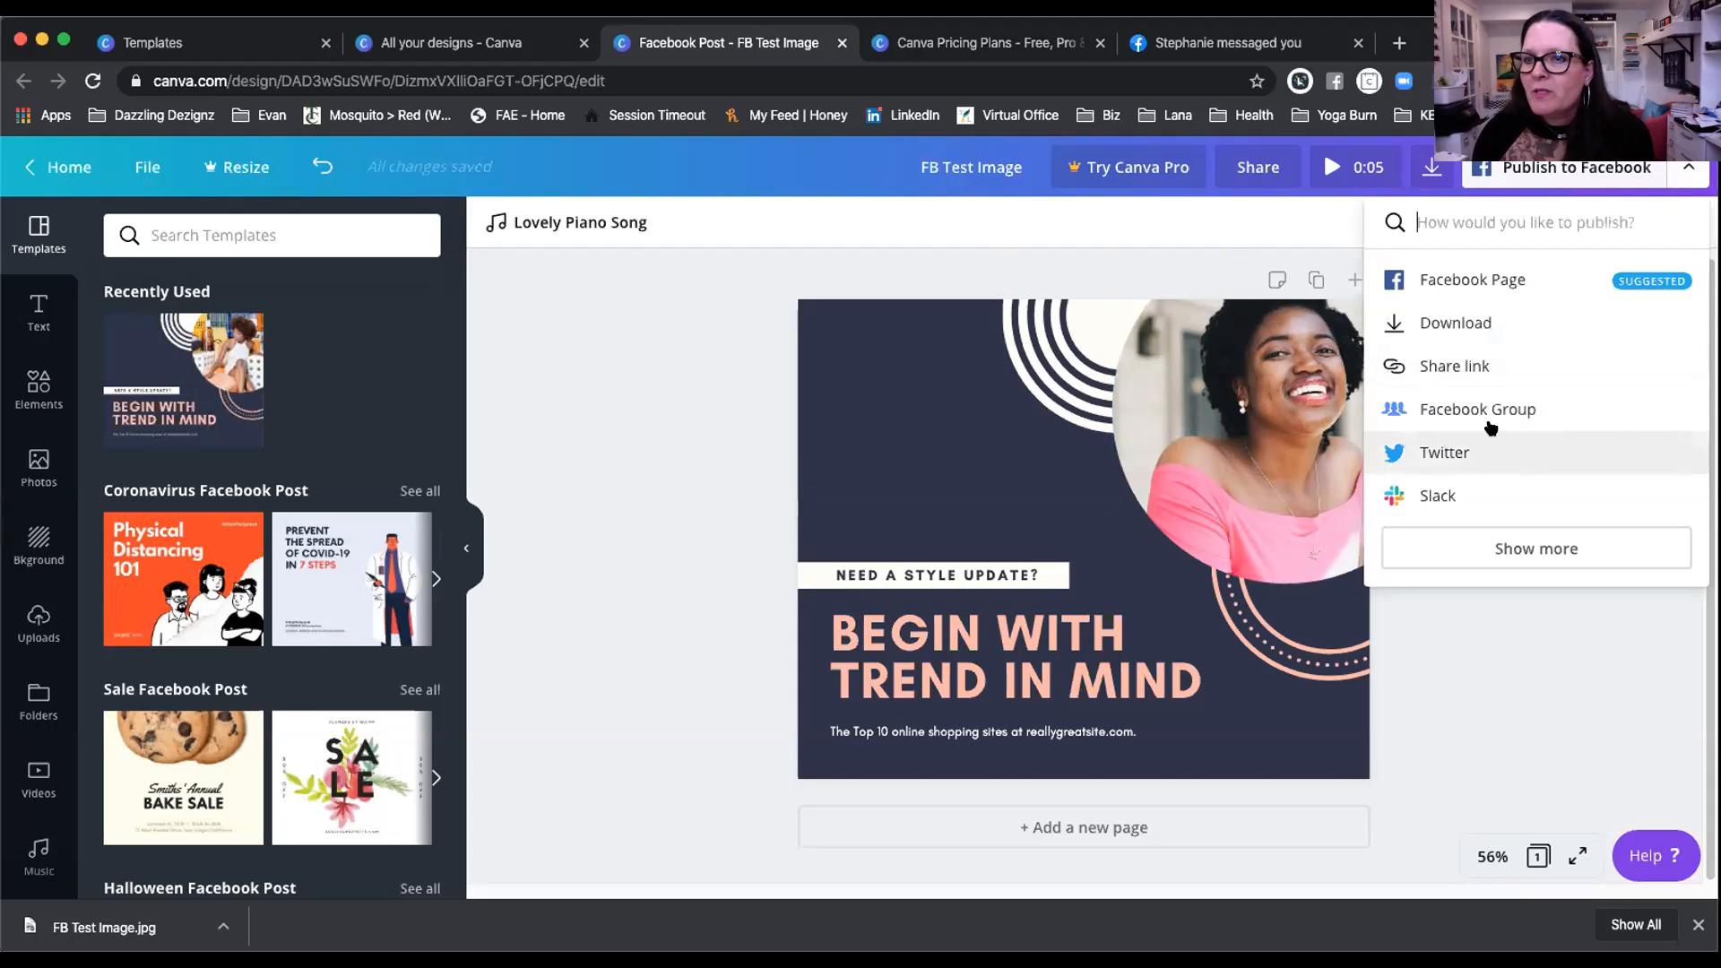
click(1536, 548)
scroll(1550, 493, down, 3)
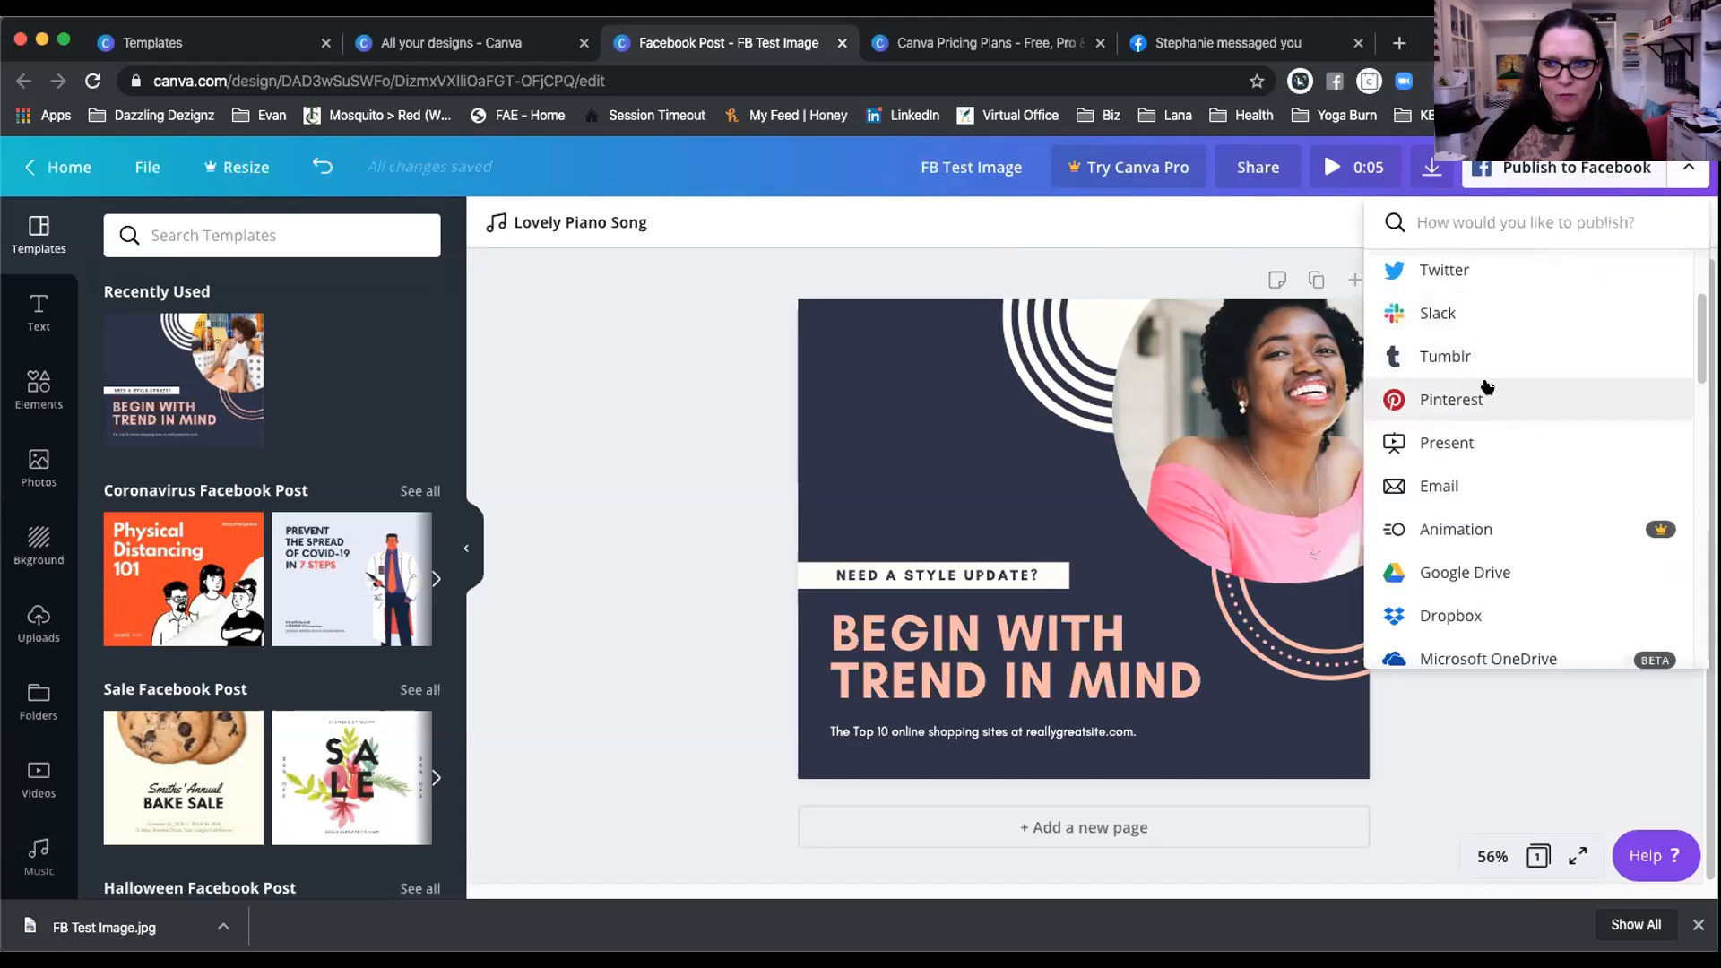
scroll(1488, 377, down, 3)
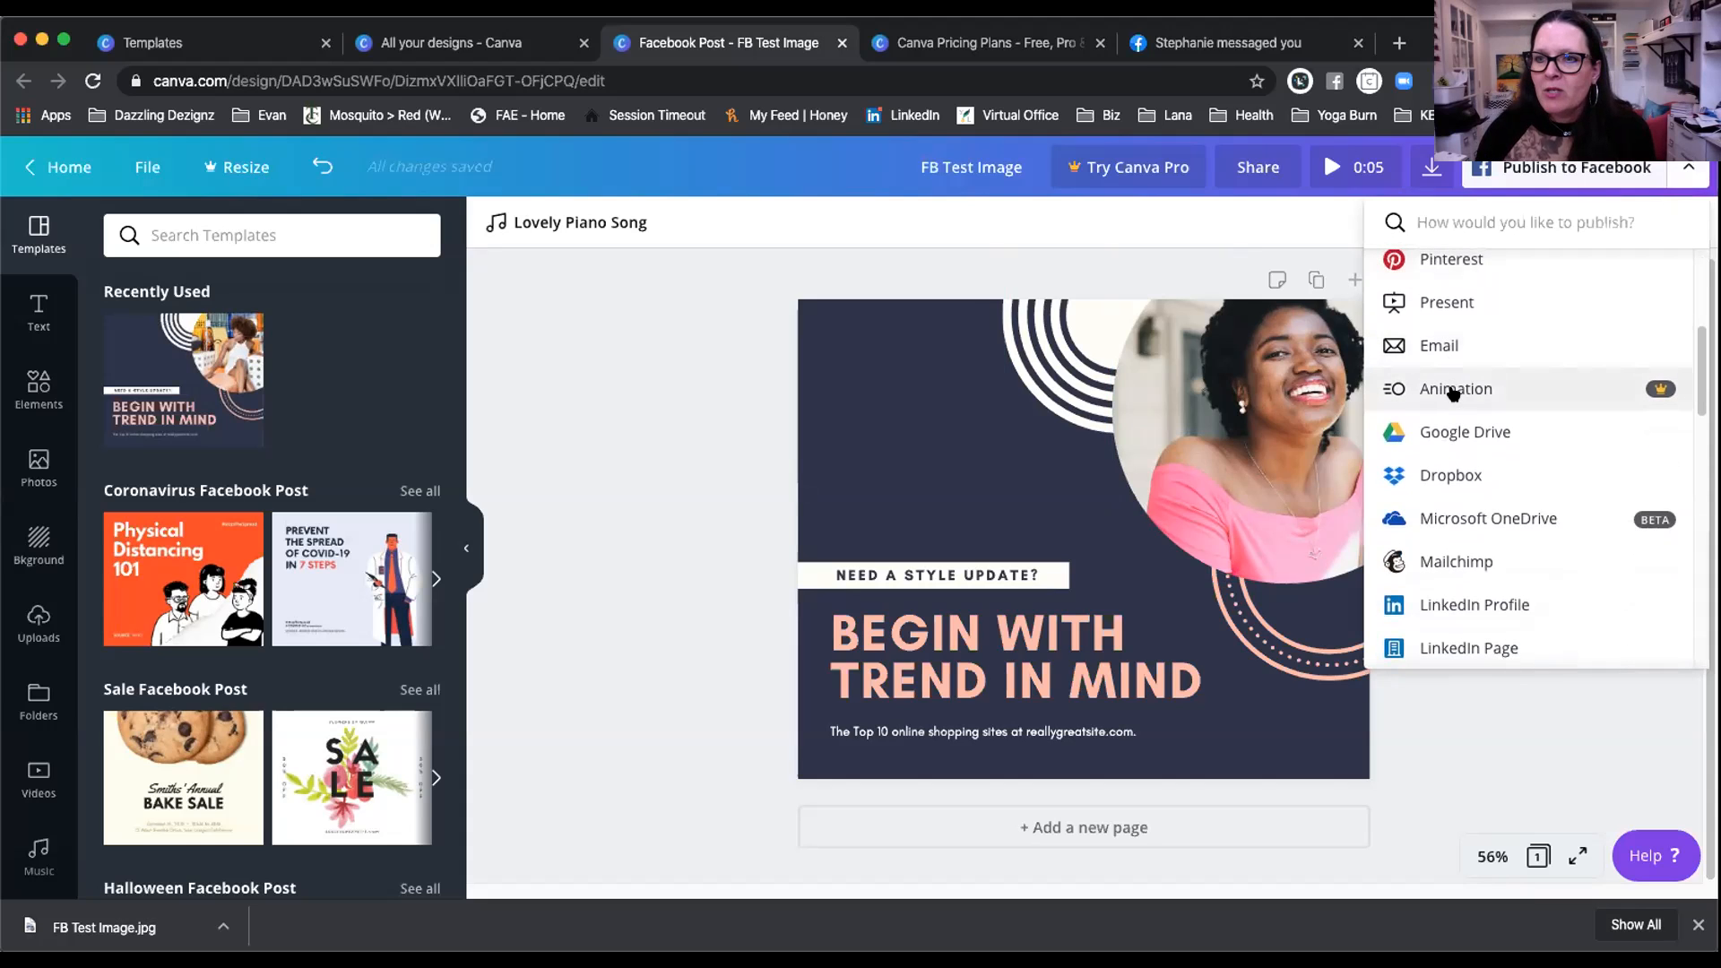
scroll(1488, 381, down, 2)
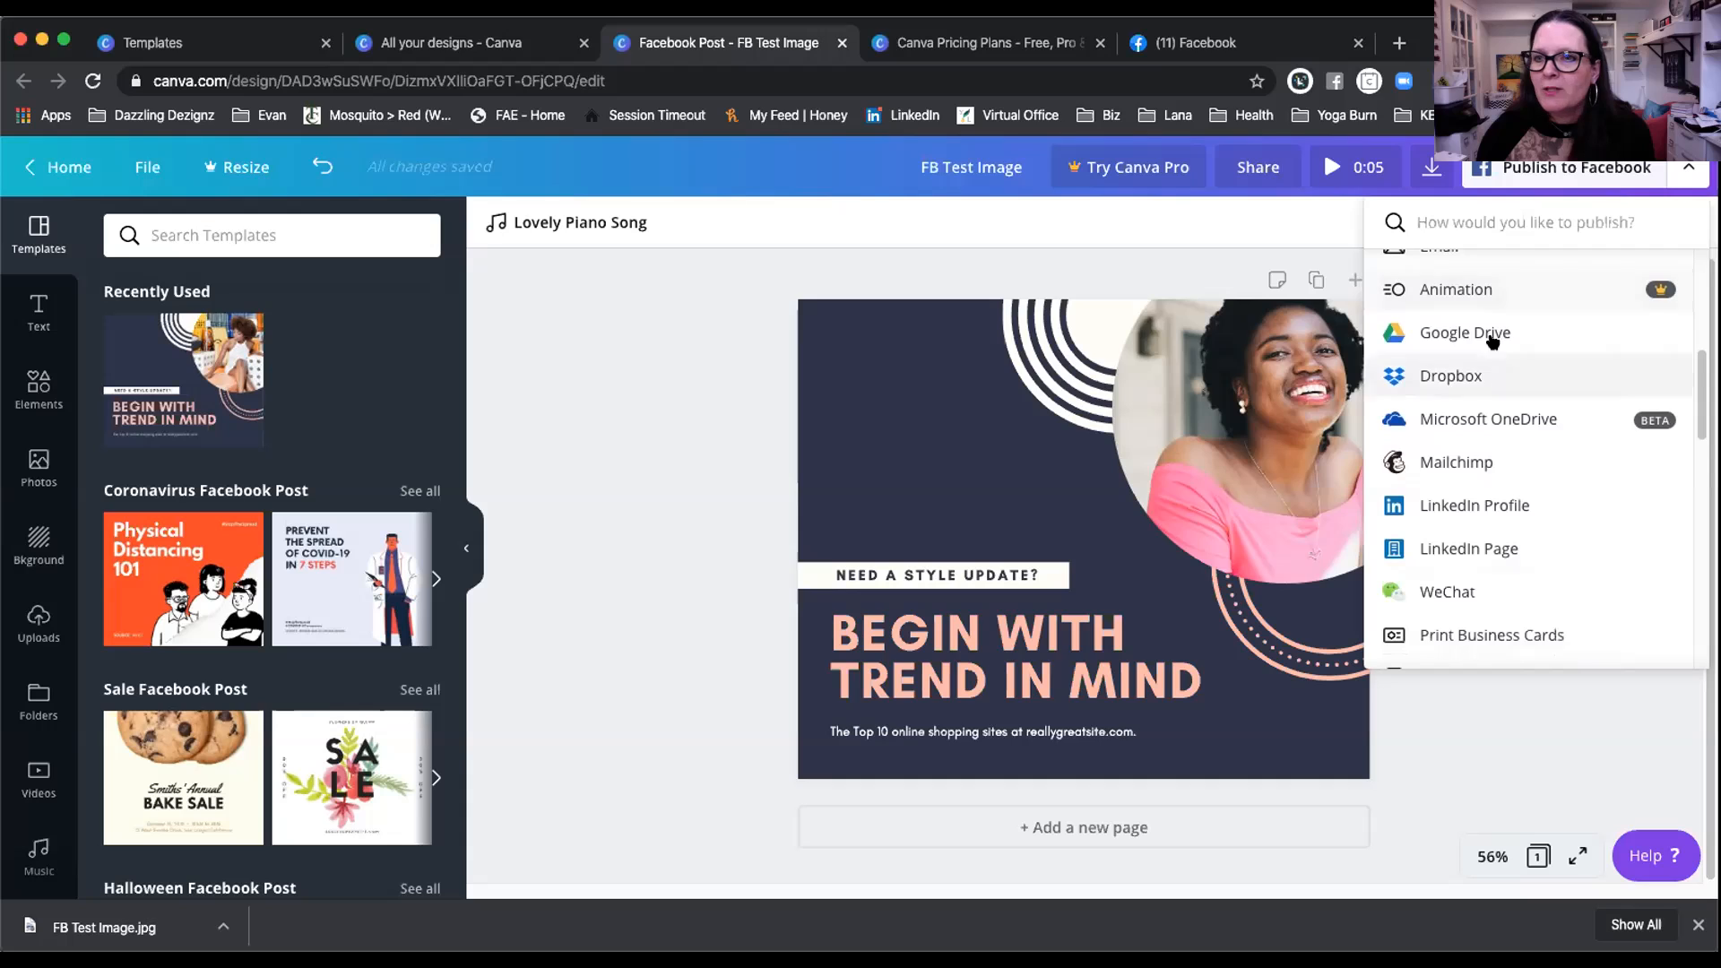
scroll(1452, 358, down, 2)
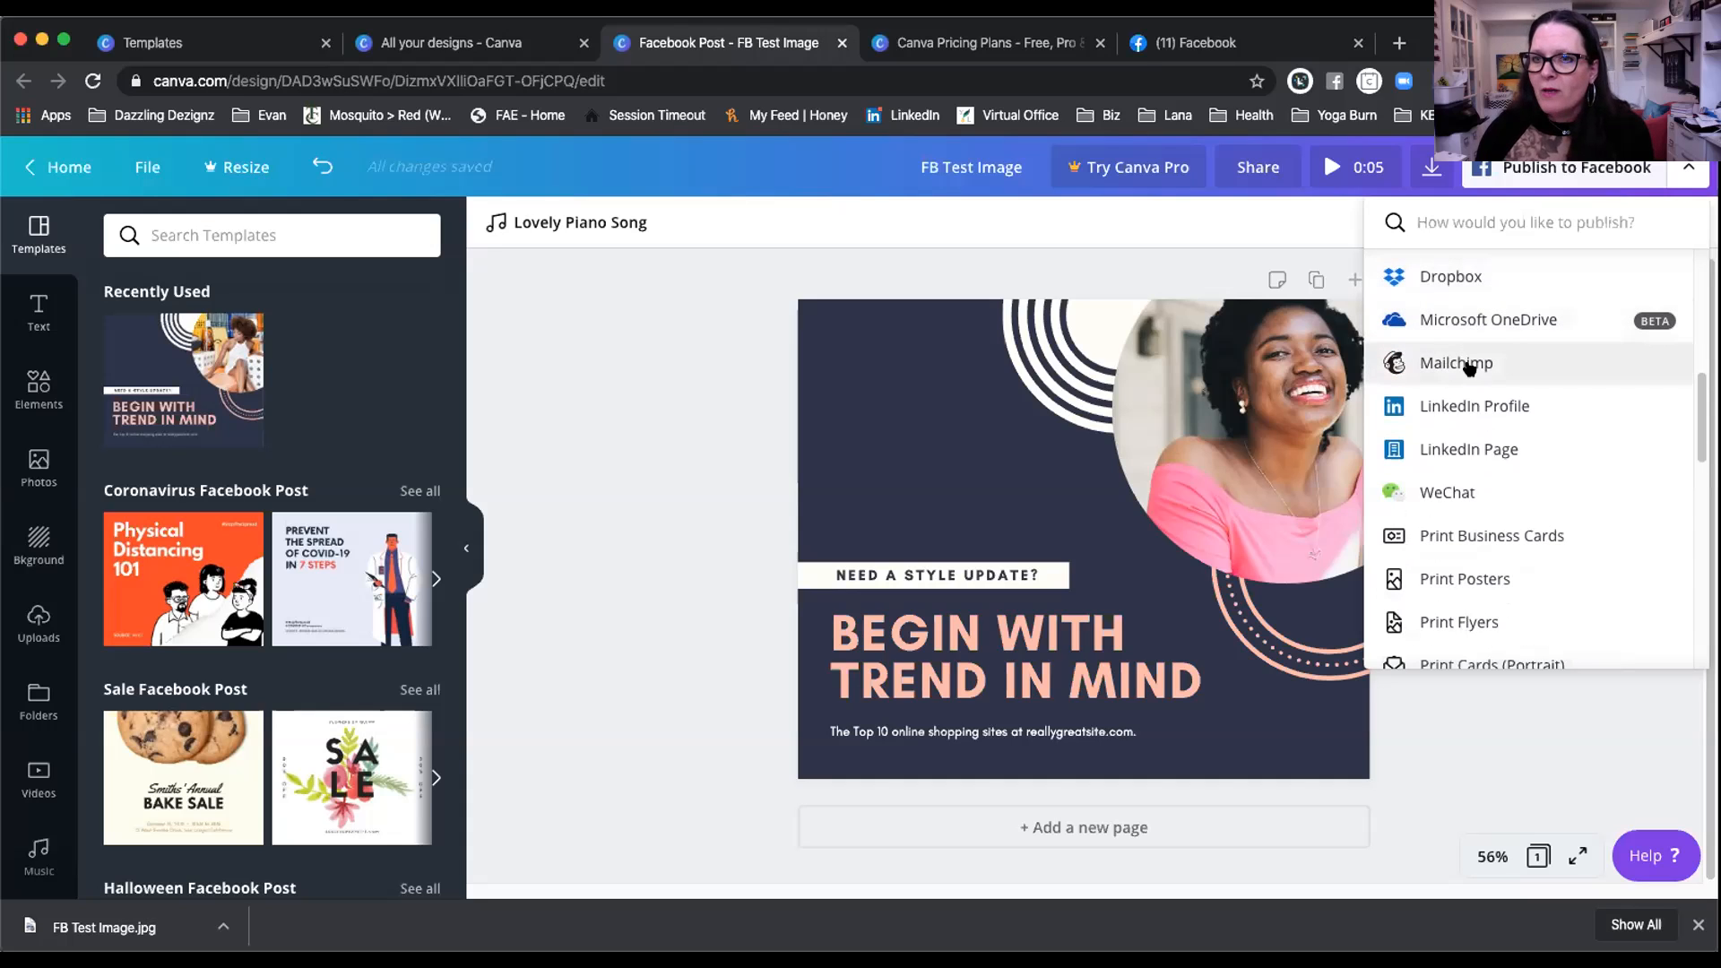
scroll(1470, 354, down, 1)
scroll(1502, 385, down, 4)
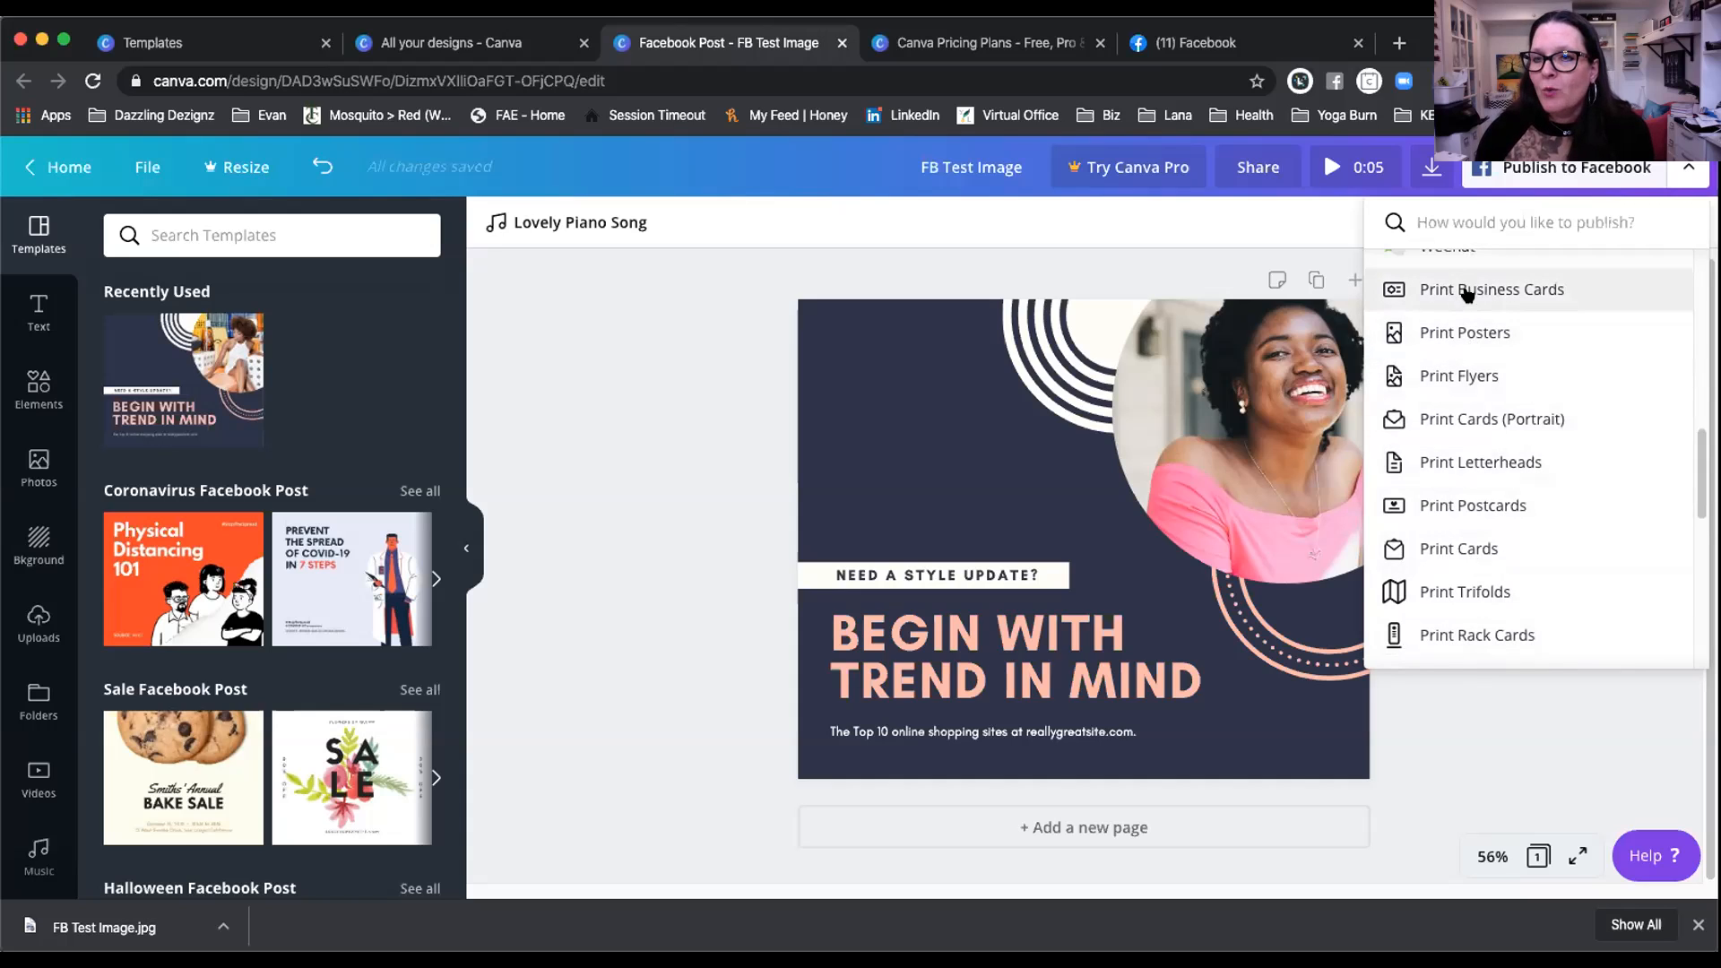
scroll(1468, 520, down, 2)
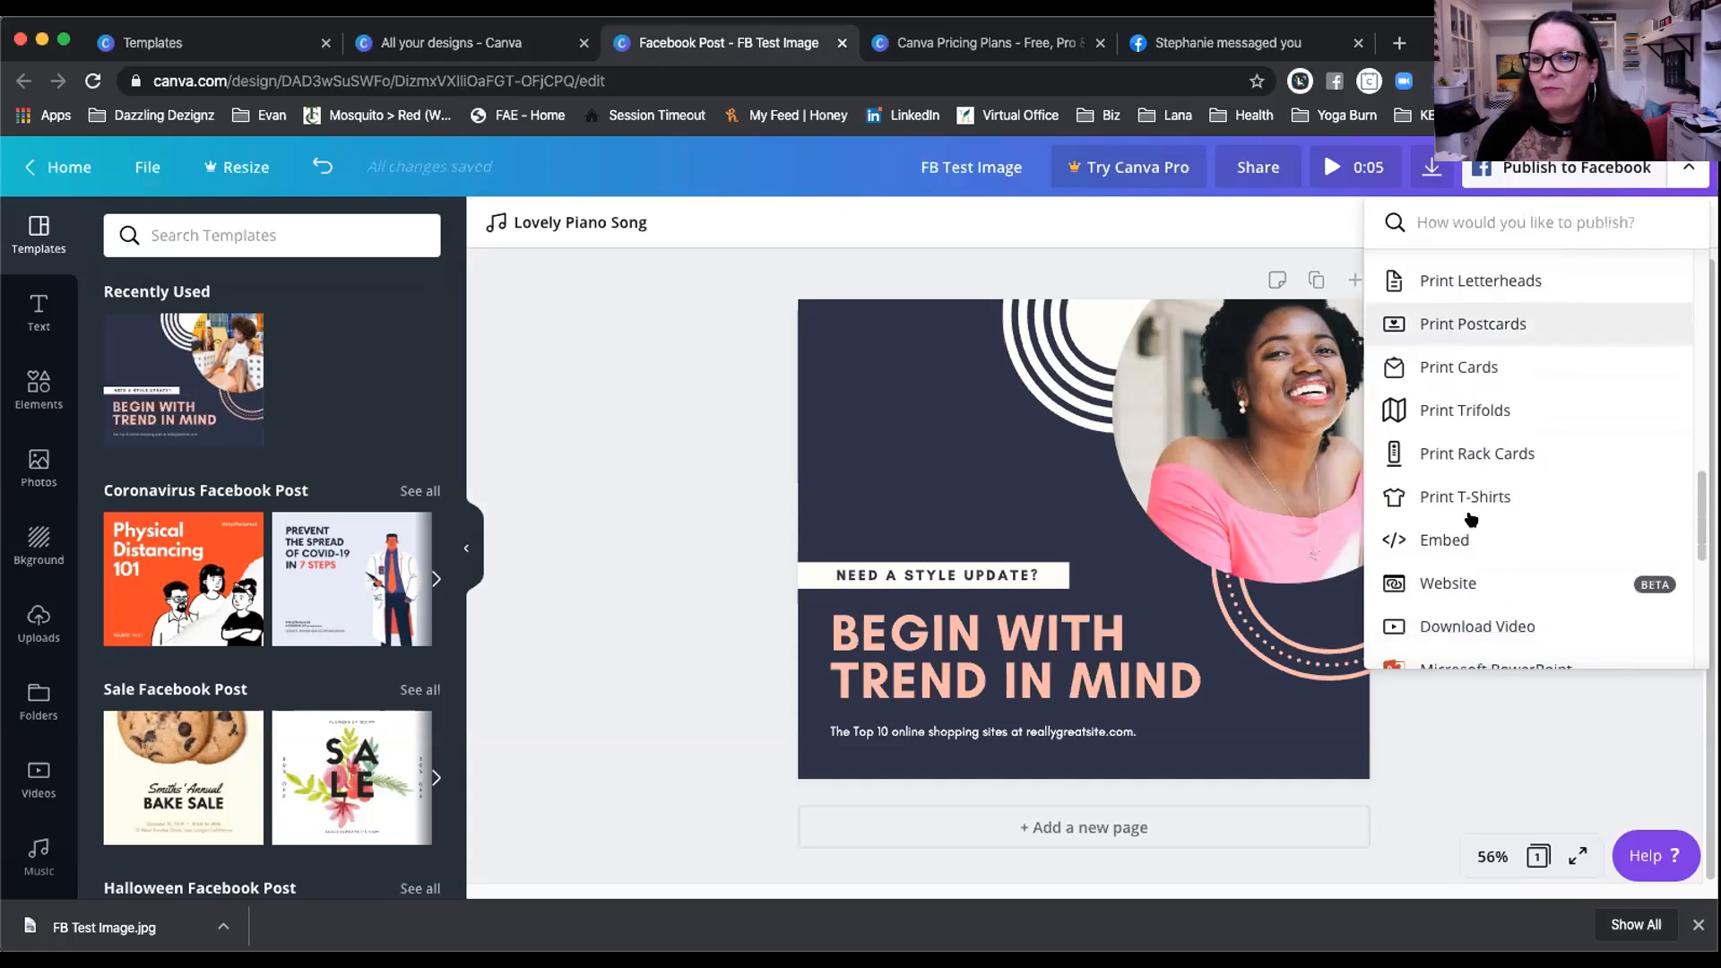
scroll(1461, 516, down, 2)
scroll(1459, 515, down, 2)
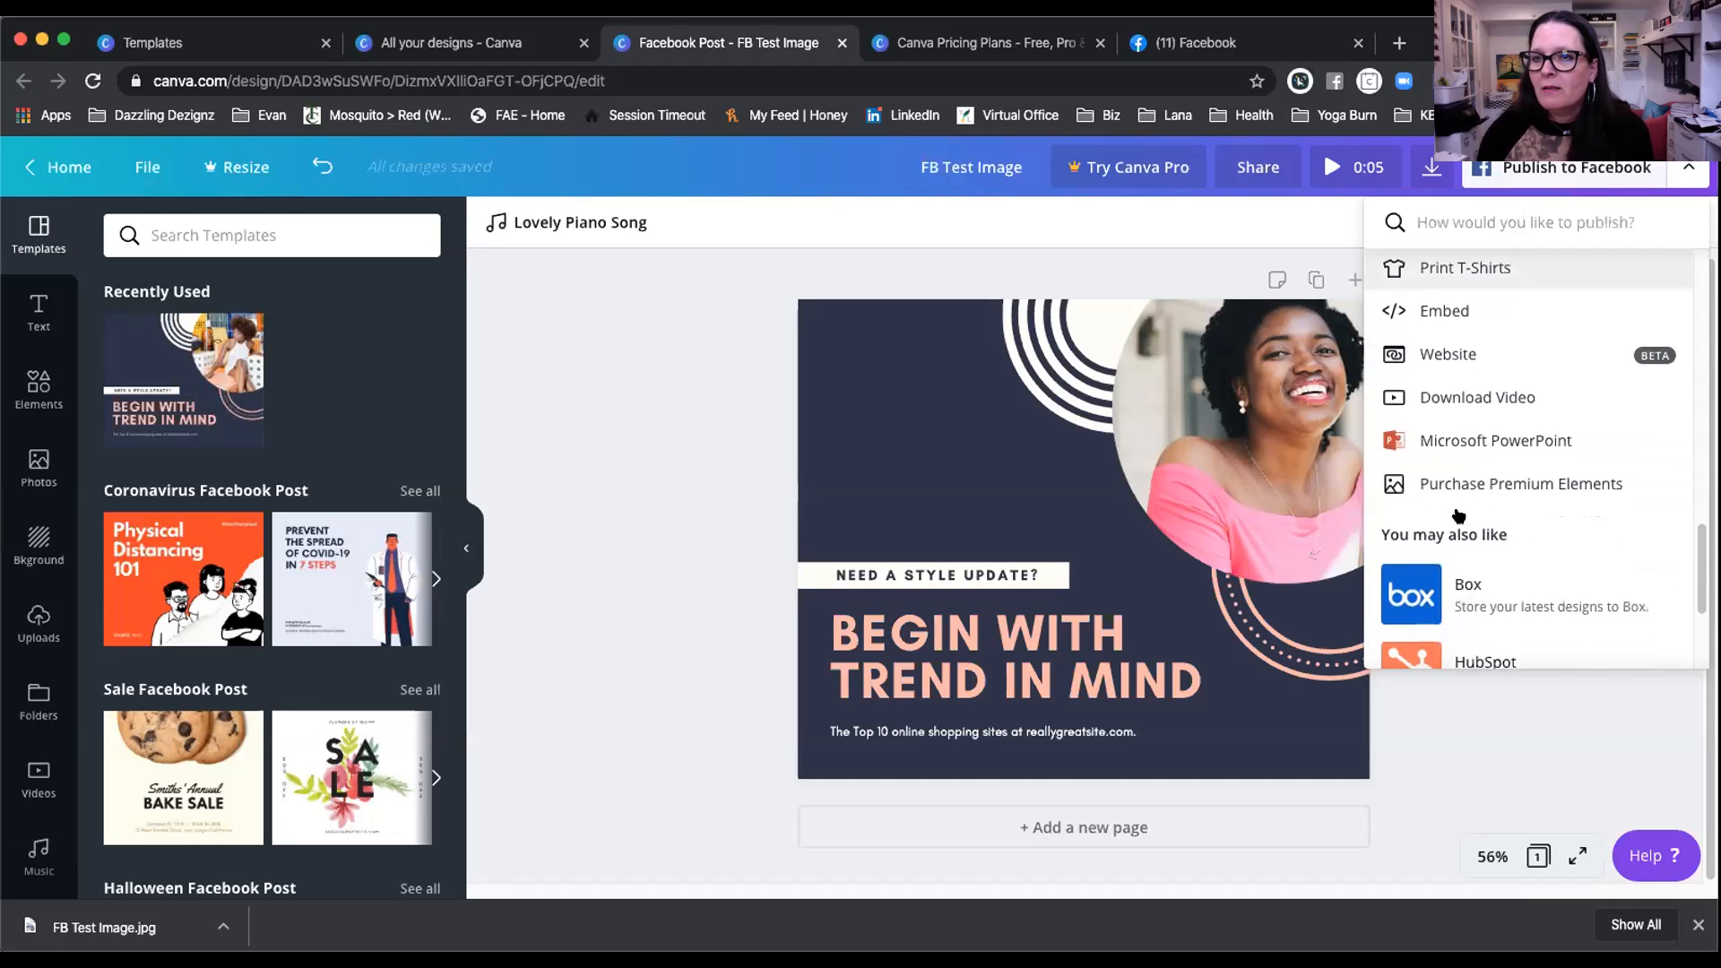
scroll(1465, 520, down, 2)
scroll(1468, 524, down, 1)
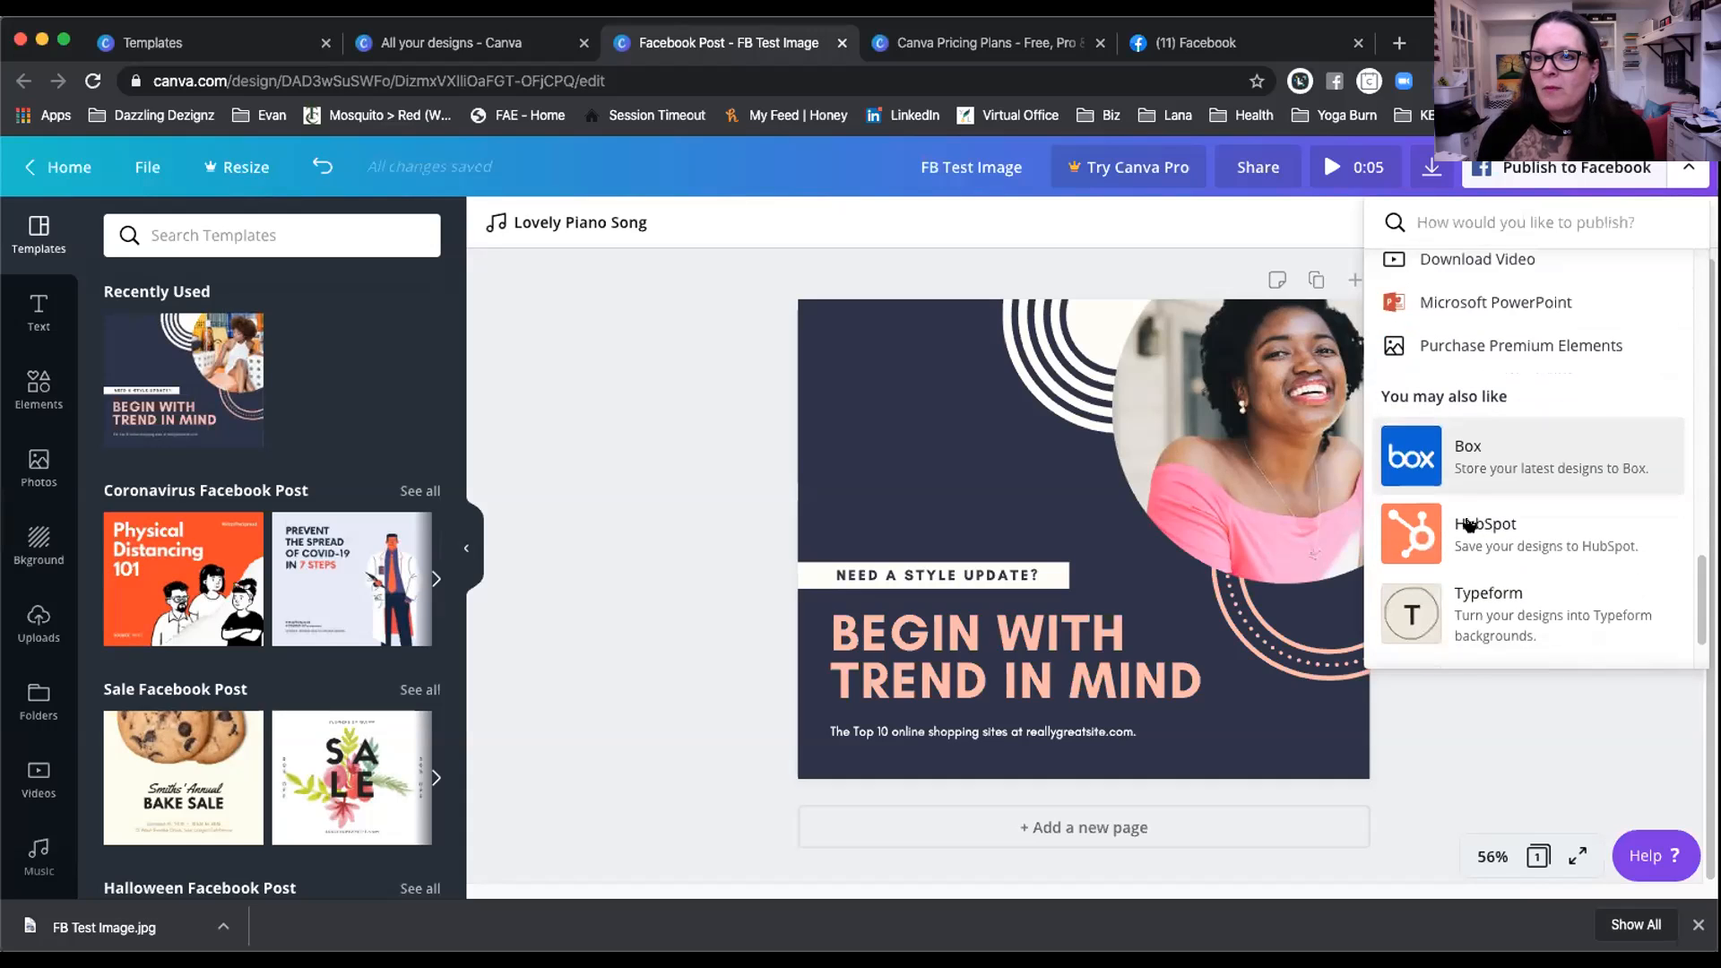
scroll(1456, 454, down, 2)
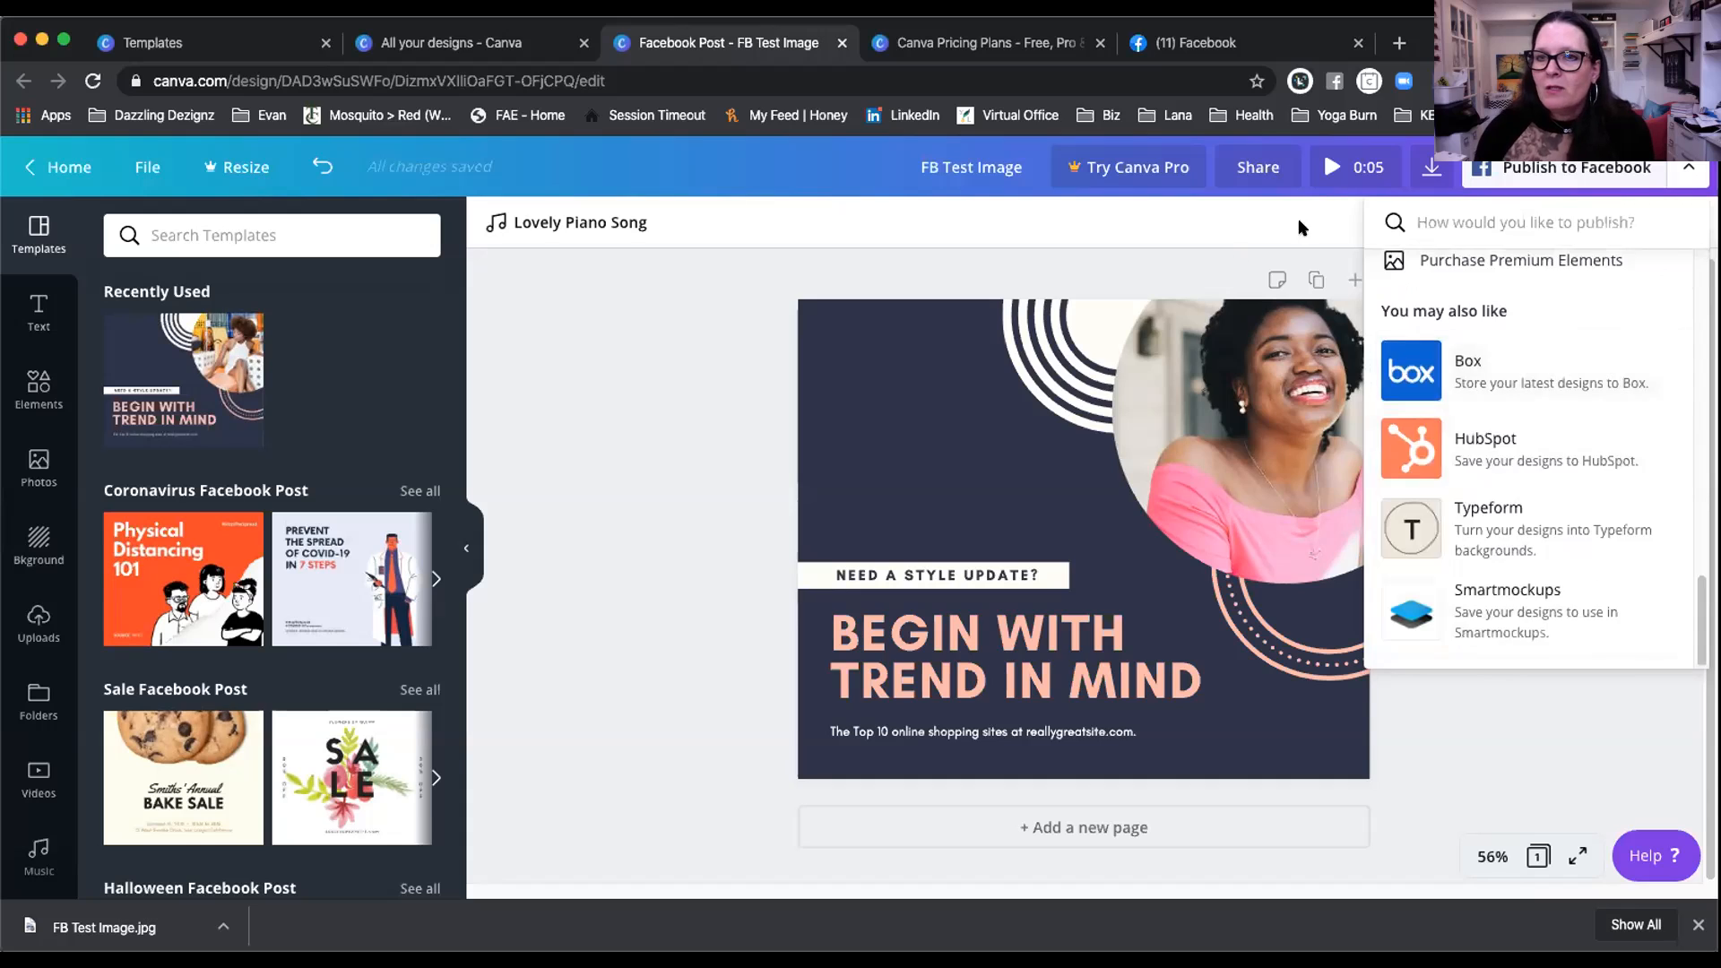
click(1253, 276)
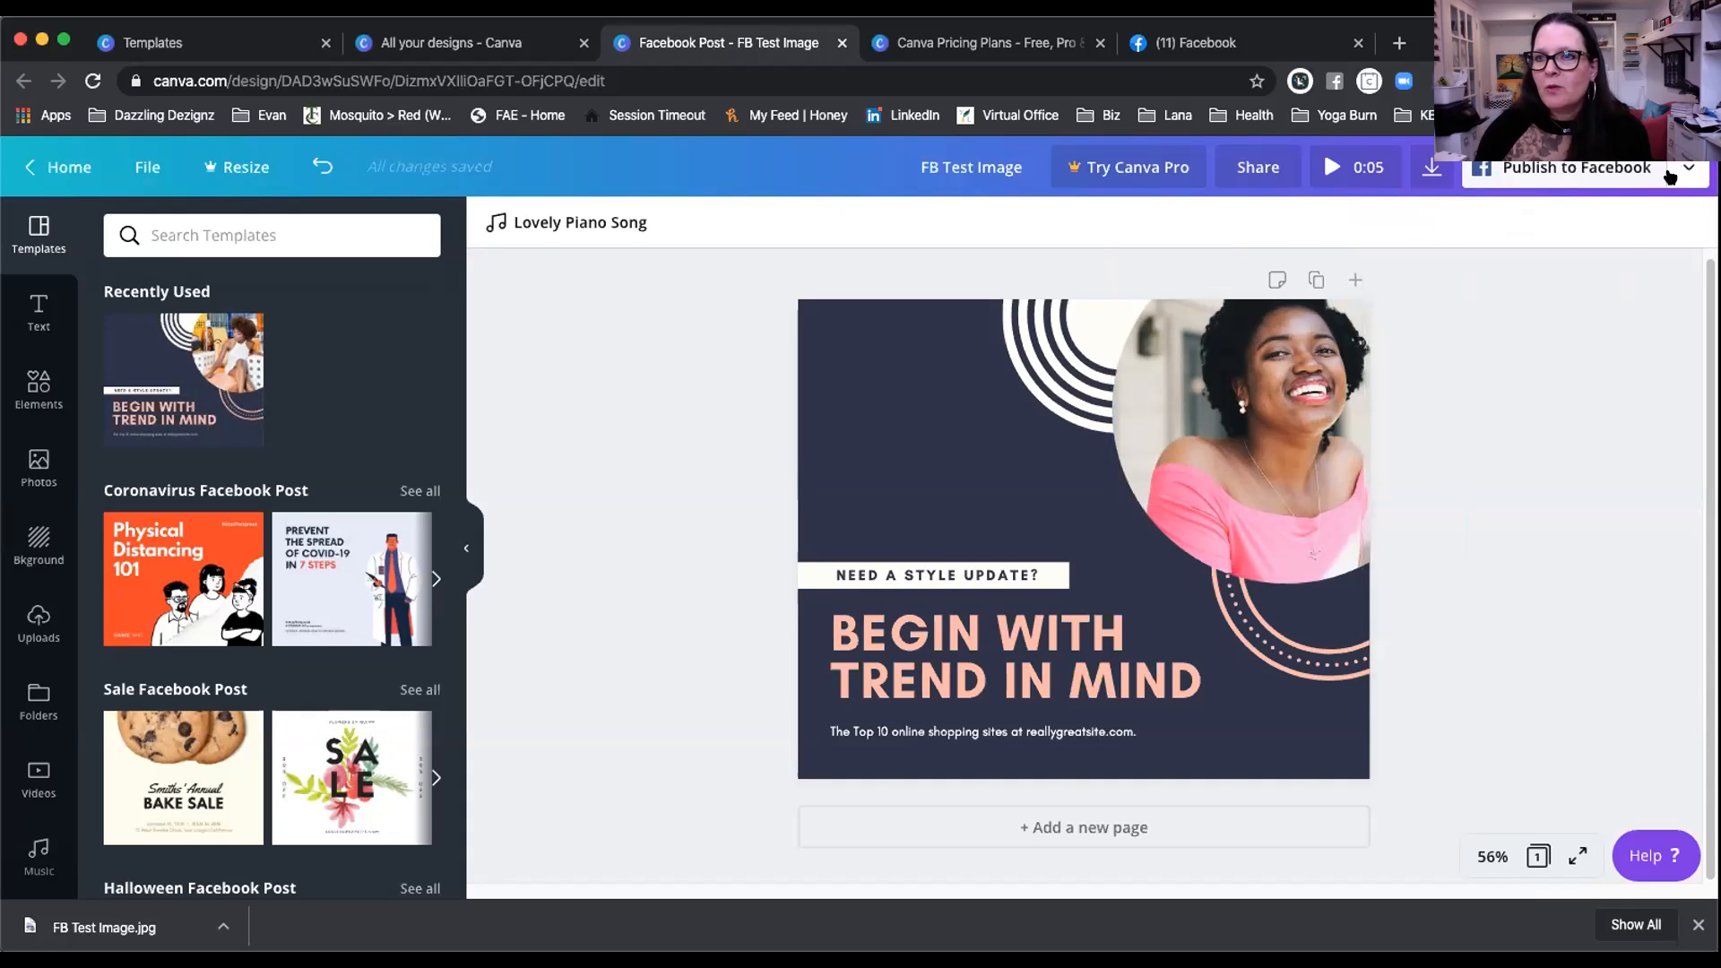
click(1675, 176)
Step: Switch the download file type from PNG to JPG, then close the Download panel without downloading
click(1471, 327)
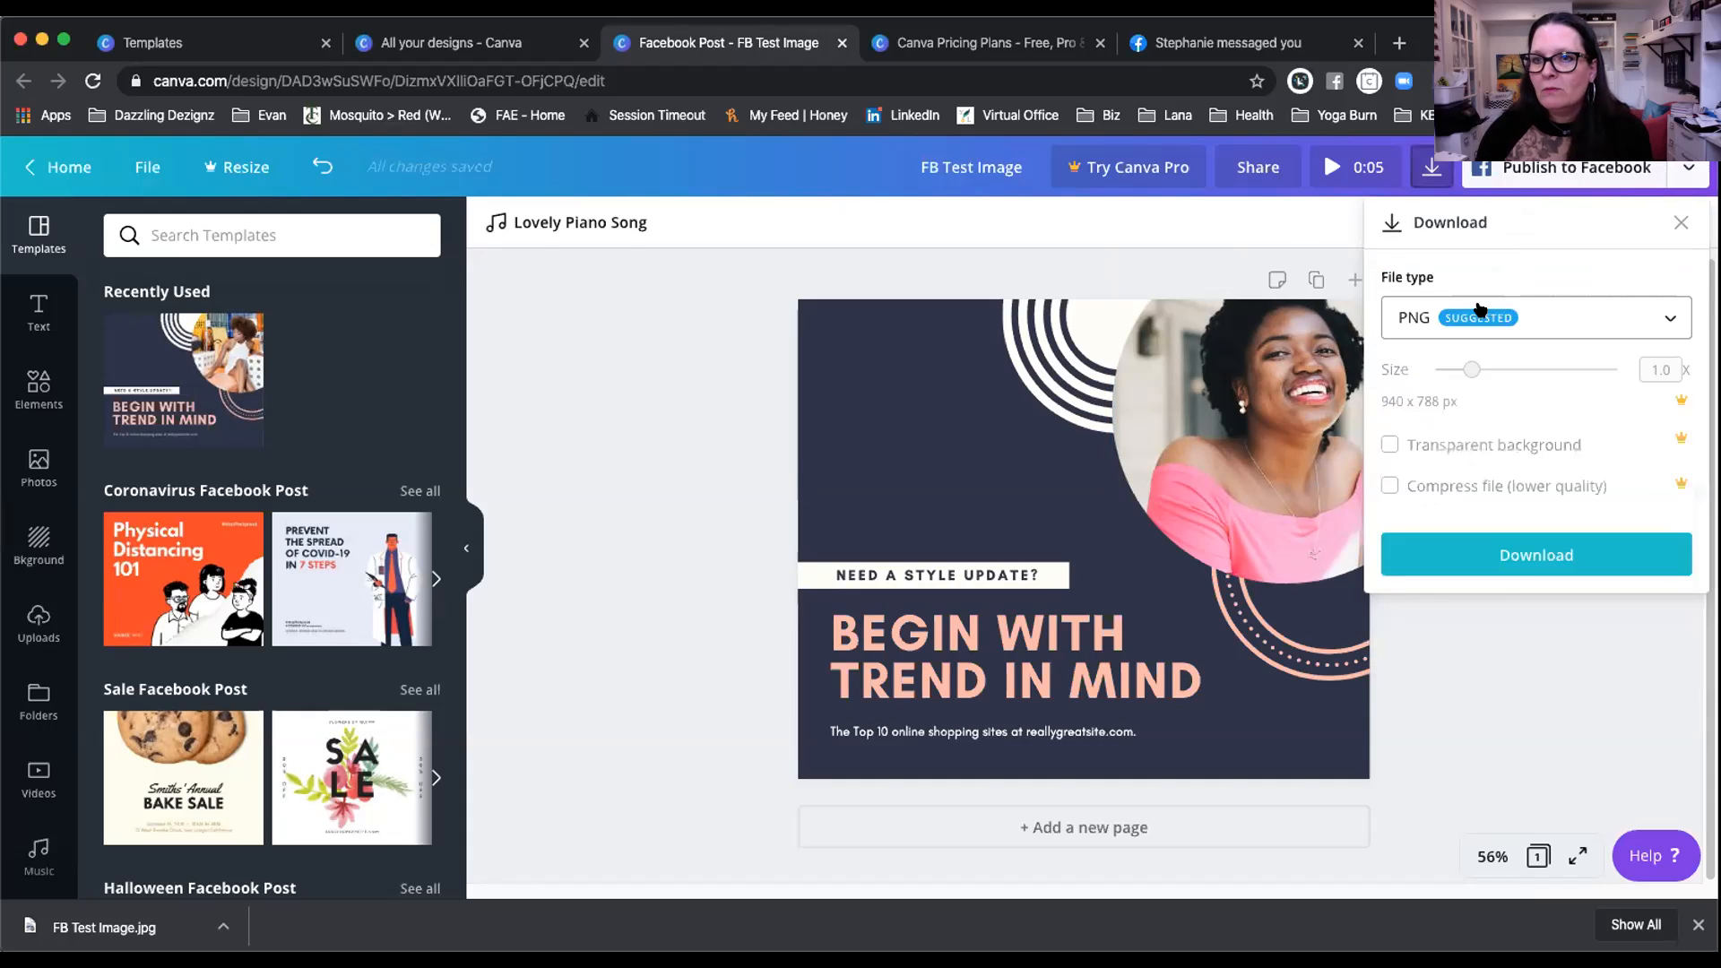
click(1476, 315)
click(1481, 380)
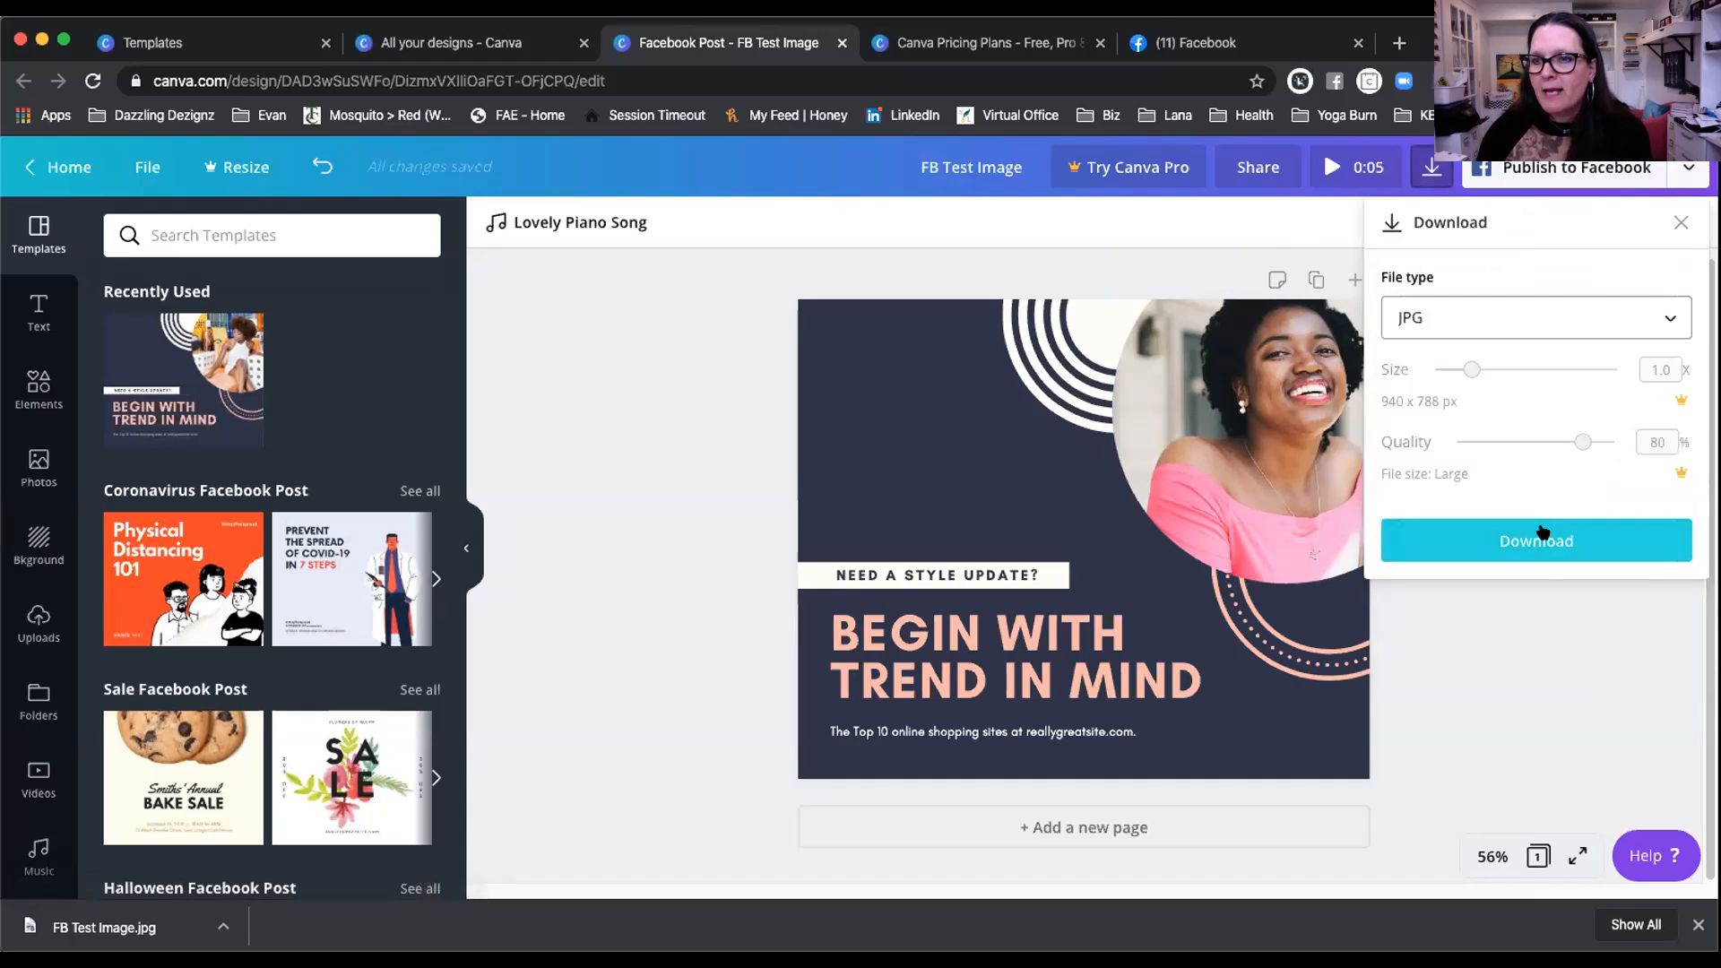
click(1267, 228)
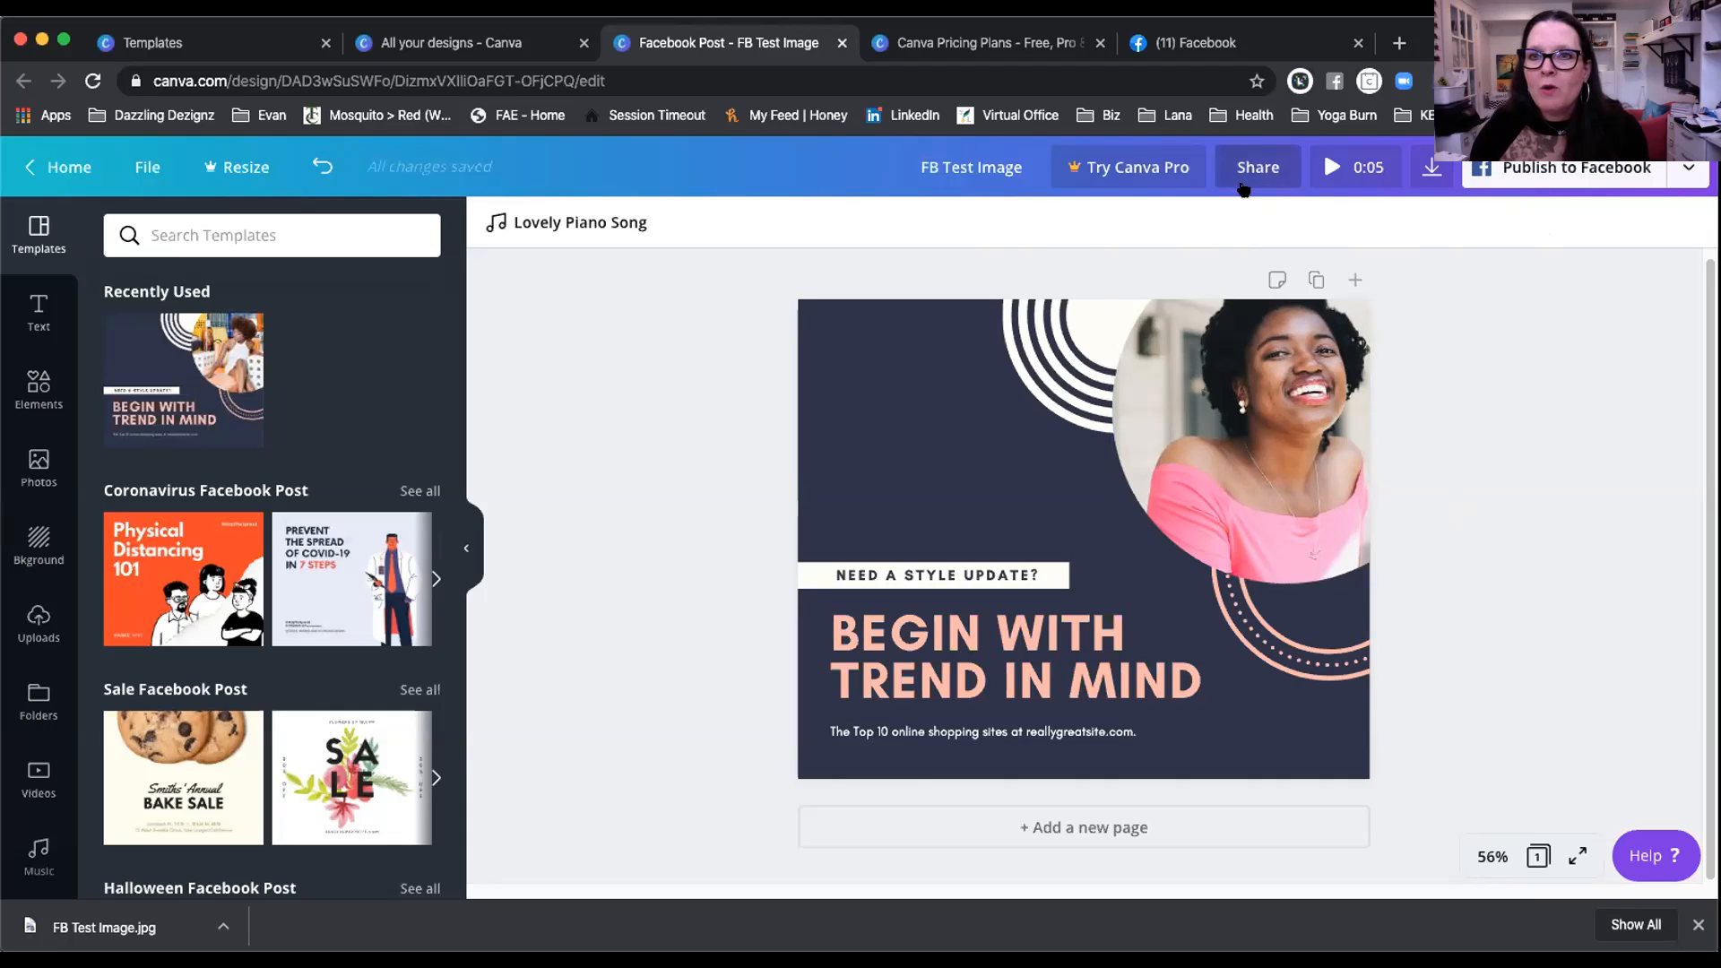
click(1249, 170)
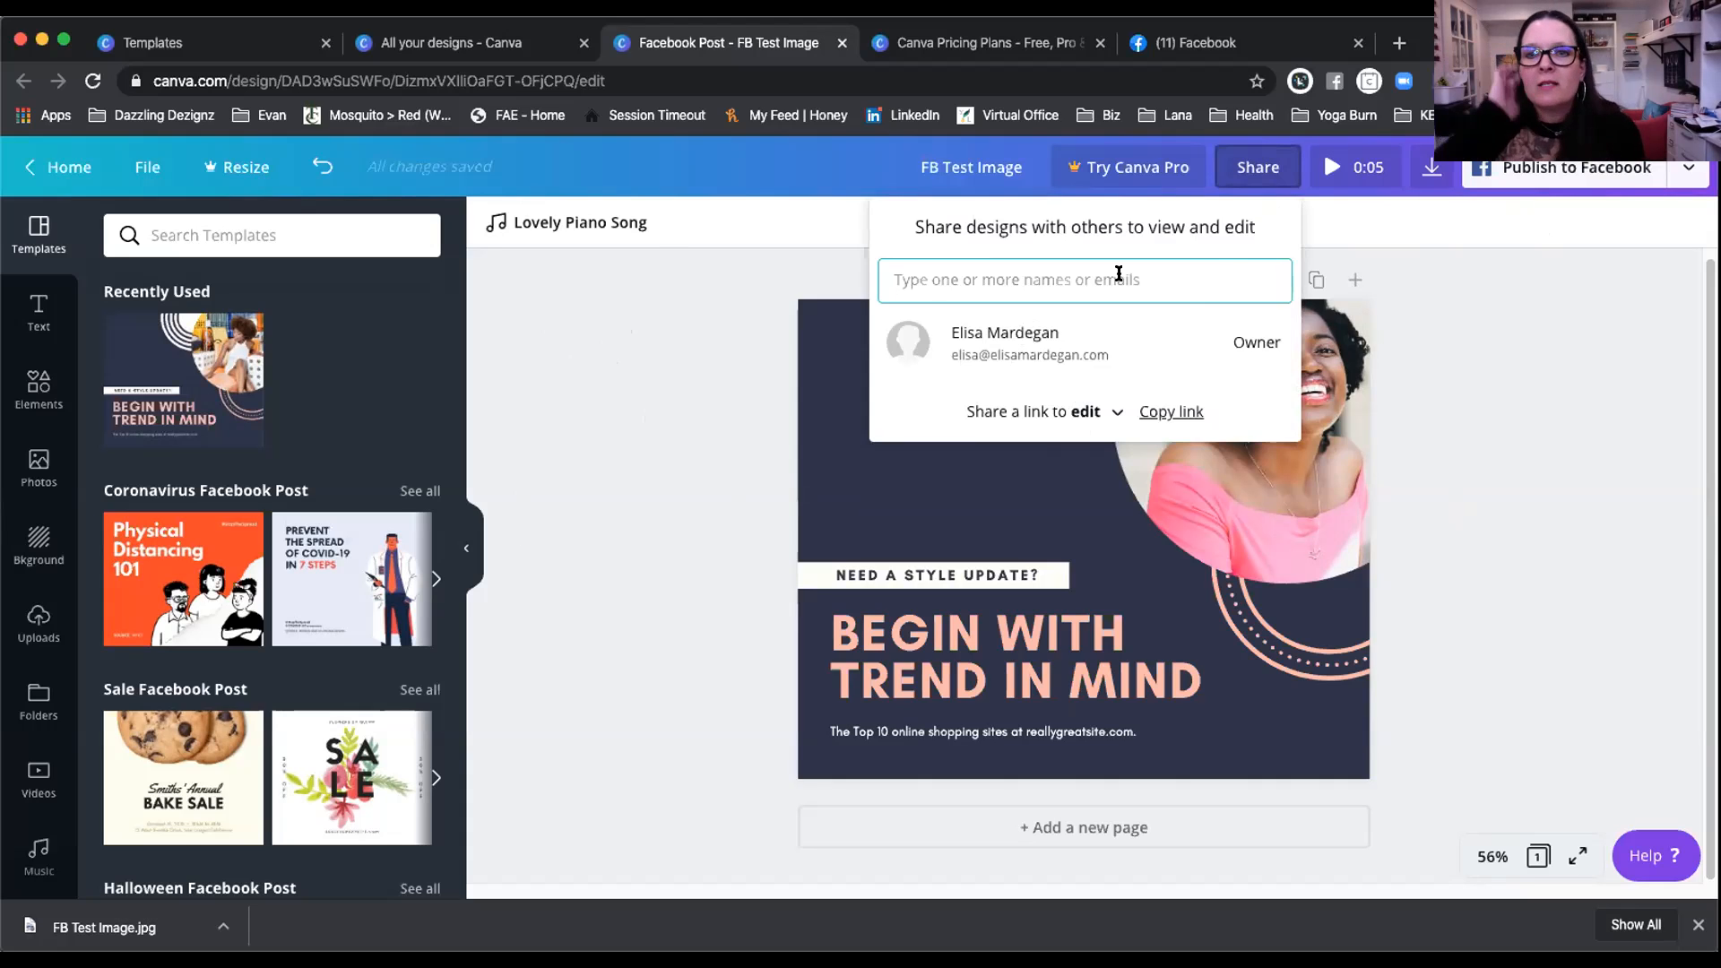
click(1459, 477)
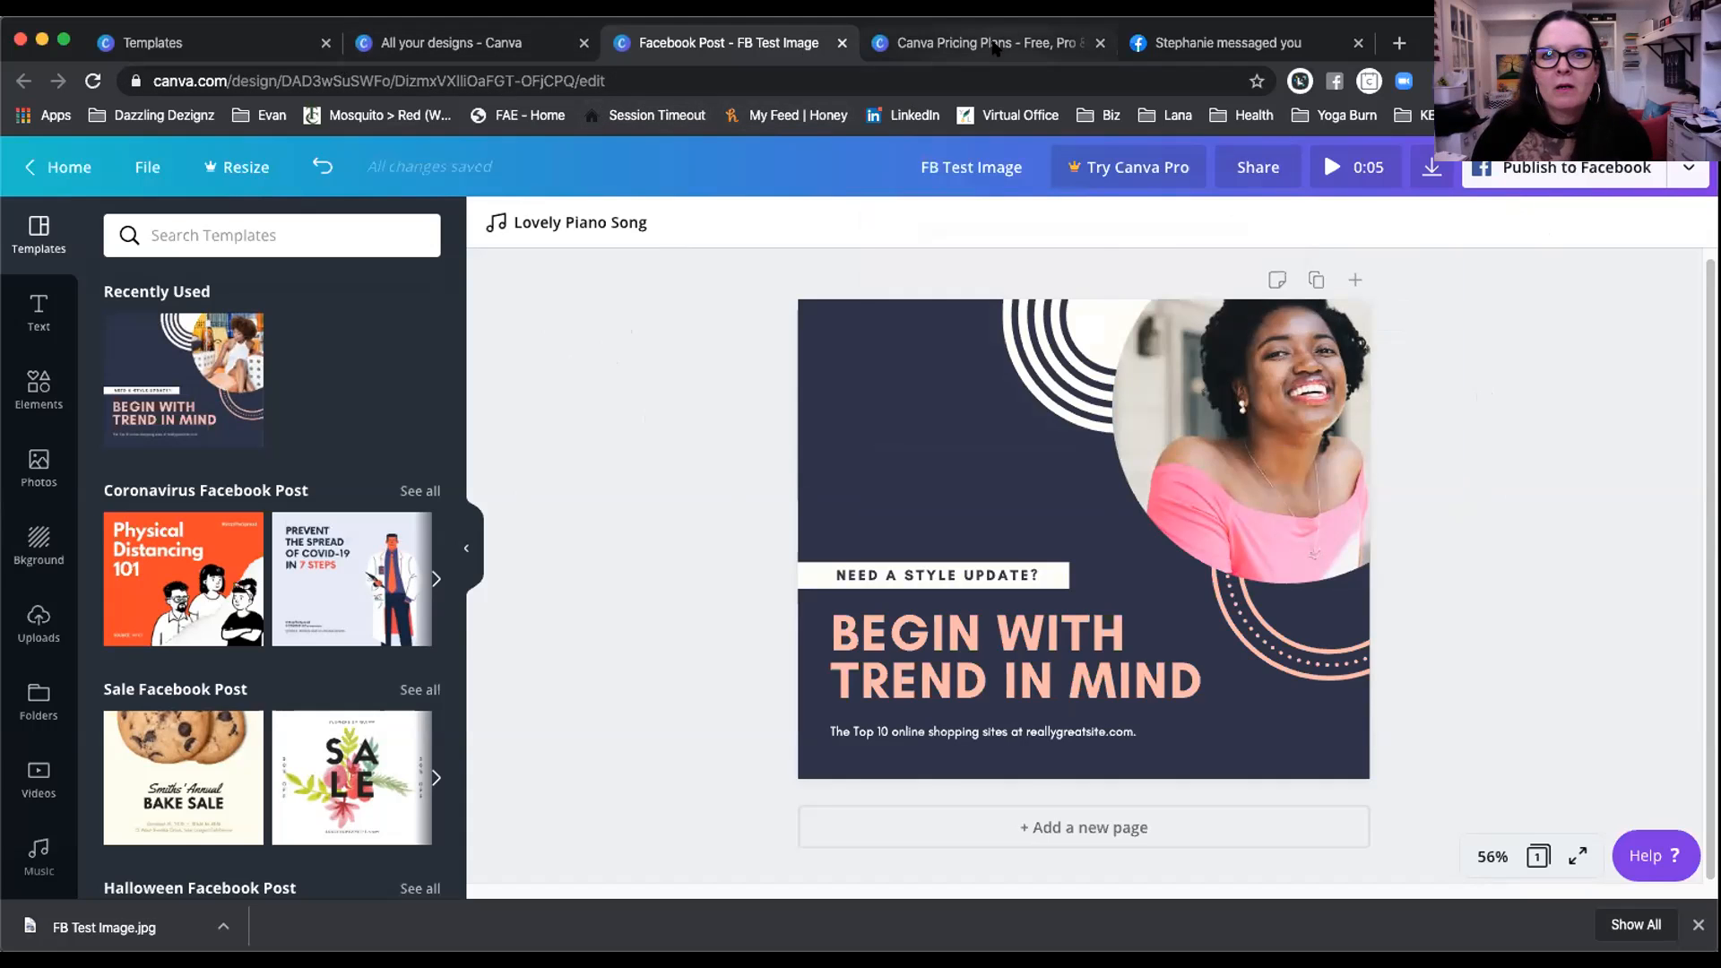
click(994, 45)
Step: Scroll the pricing page comparing Free ($0), Pro ($12.99) and Enterprise ($40.00 per user/month)
scroll(665, 495, down, 1)
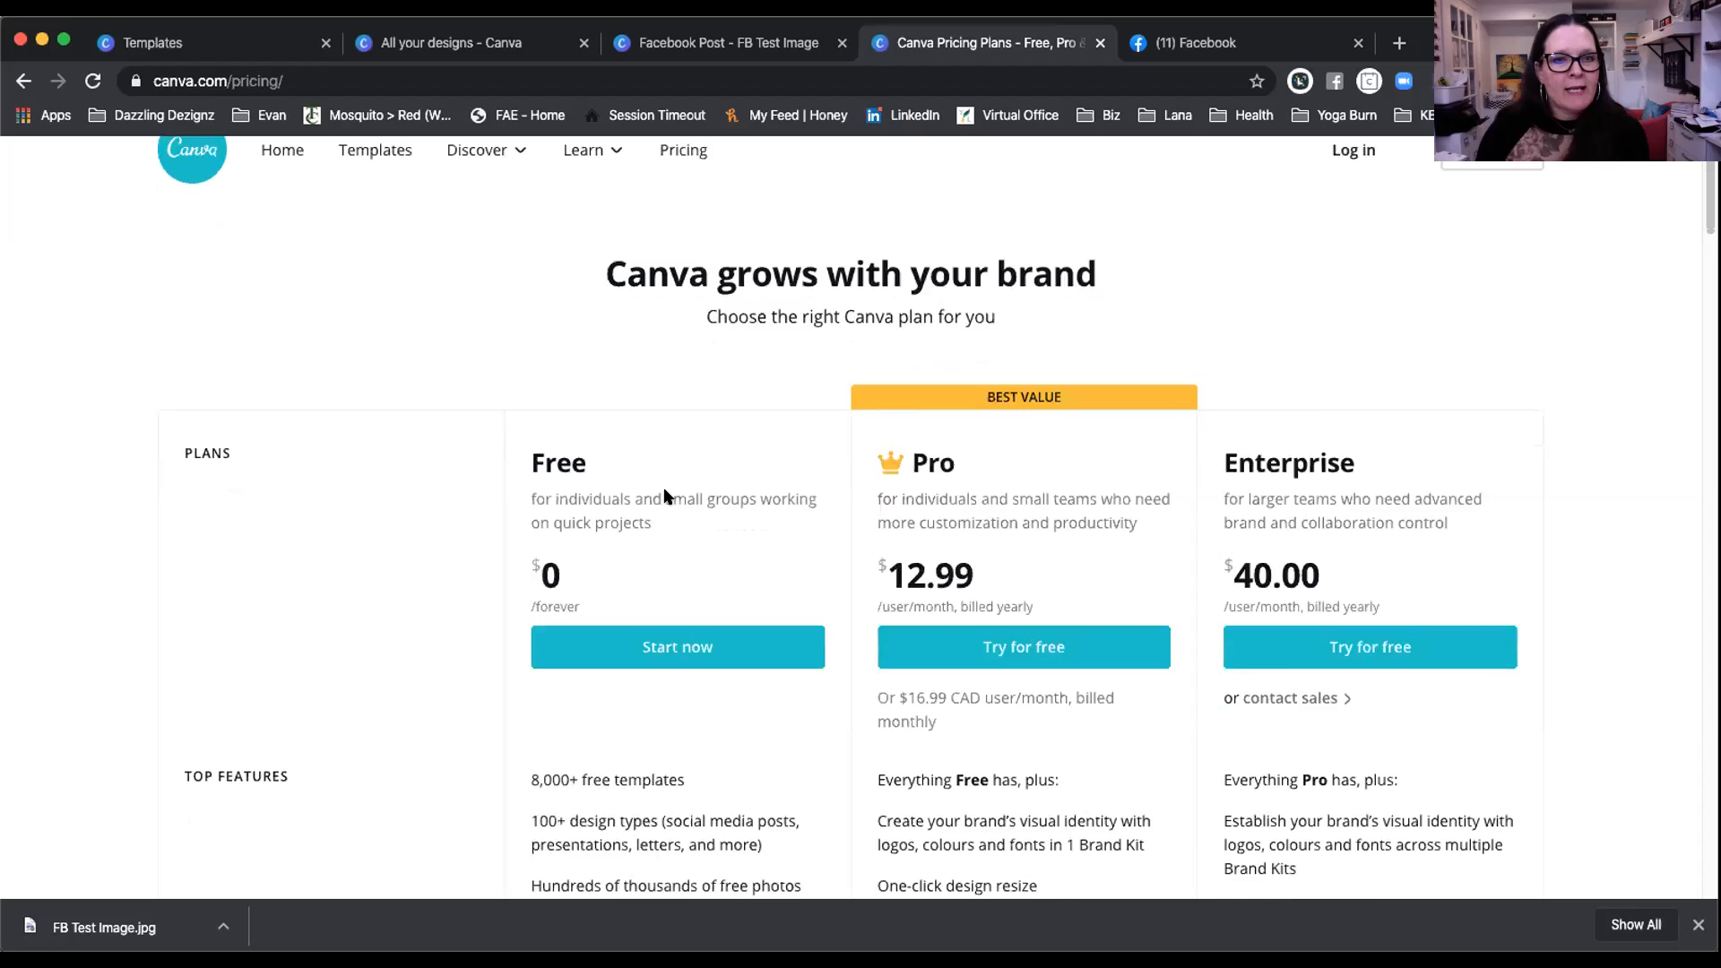
scroll(665, 495, down, 2)
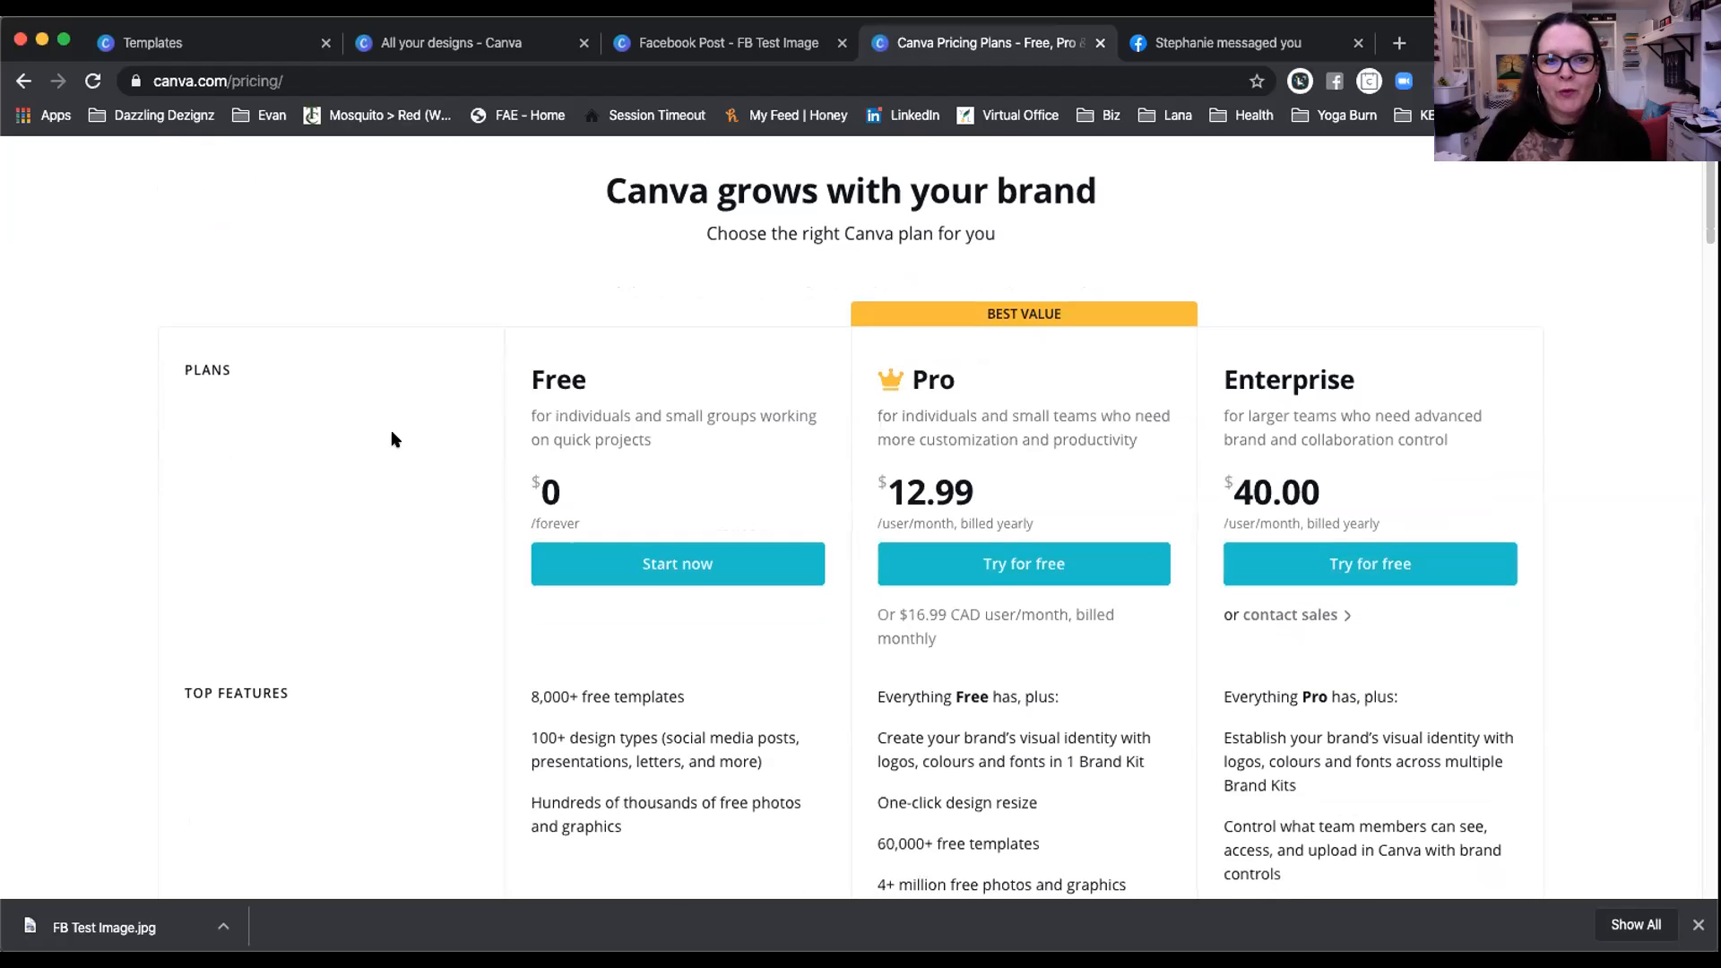
scroll(392, 439, down, 2)
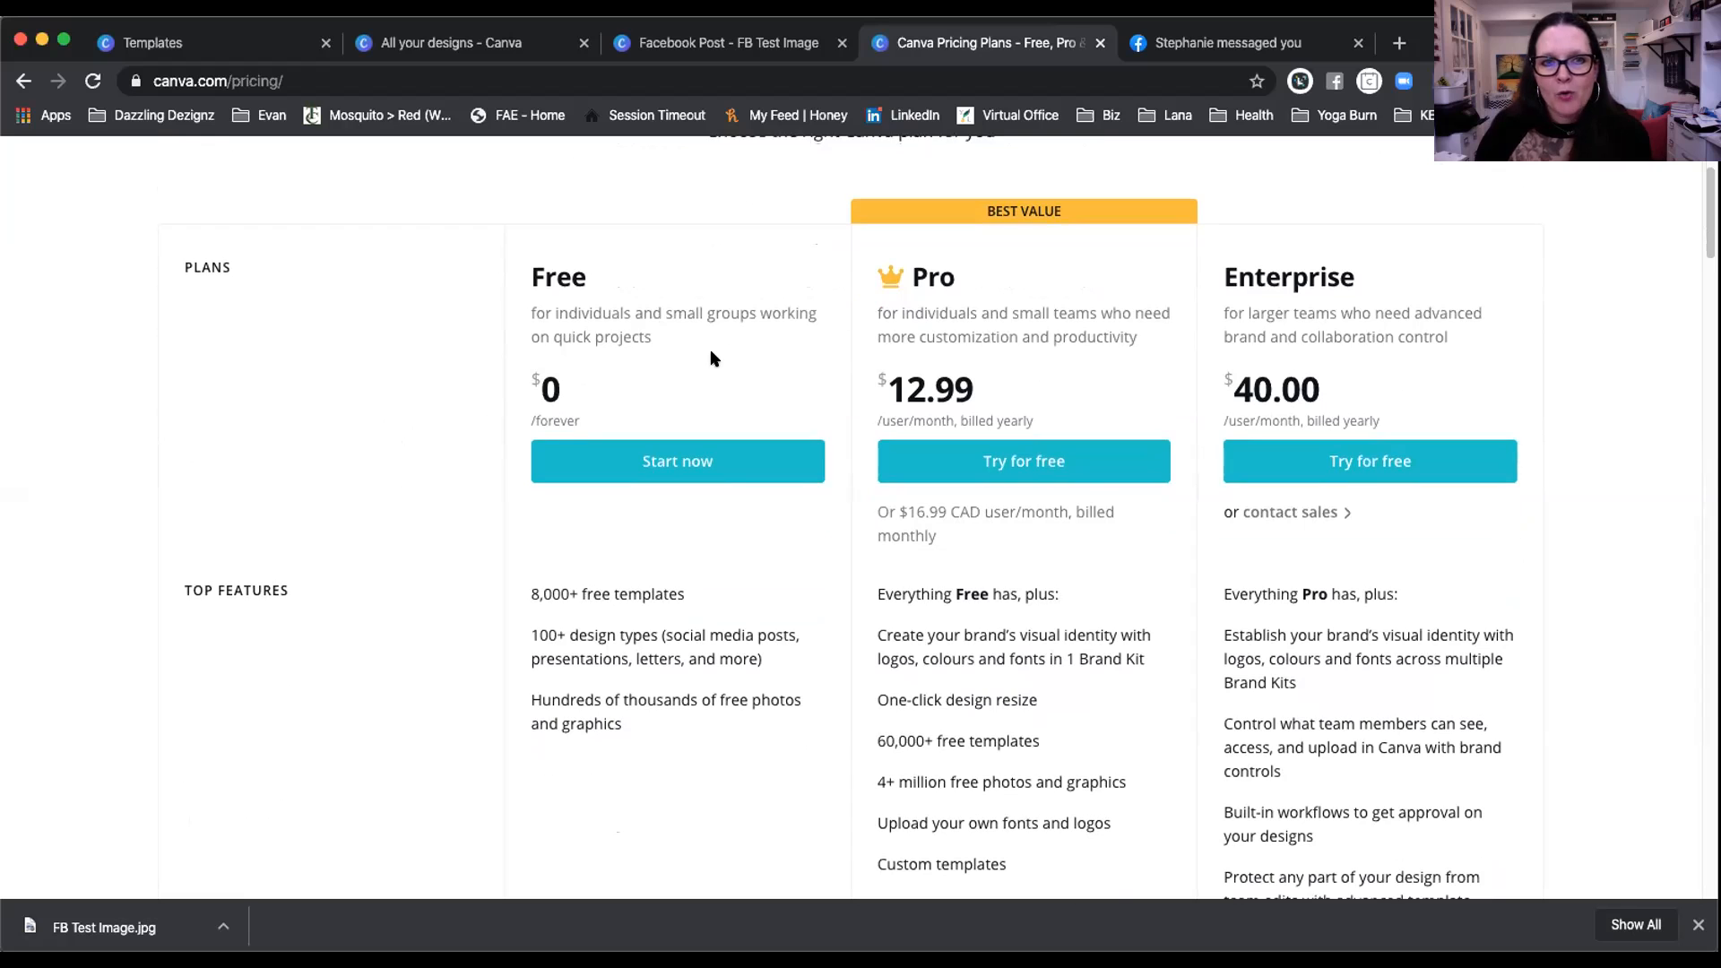
scroll(711, 358, down, 3)
scroll(713, 359, up, 1)
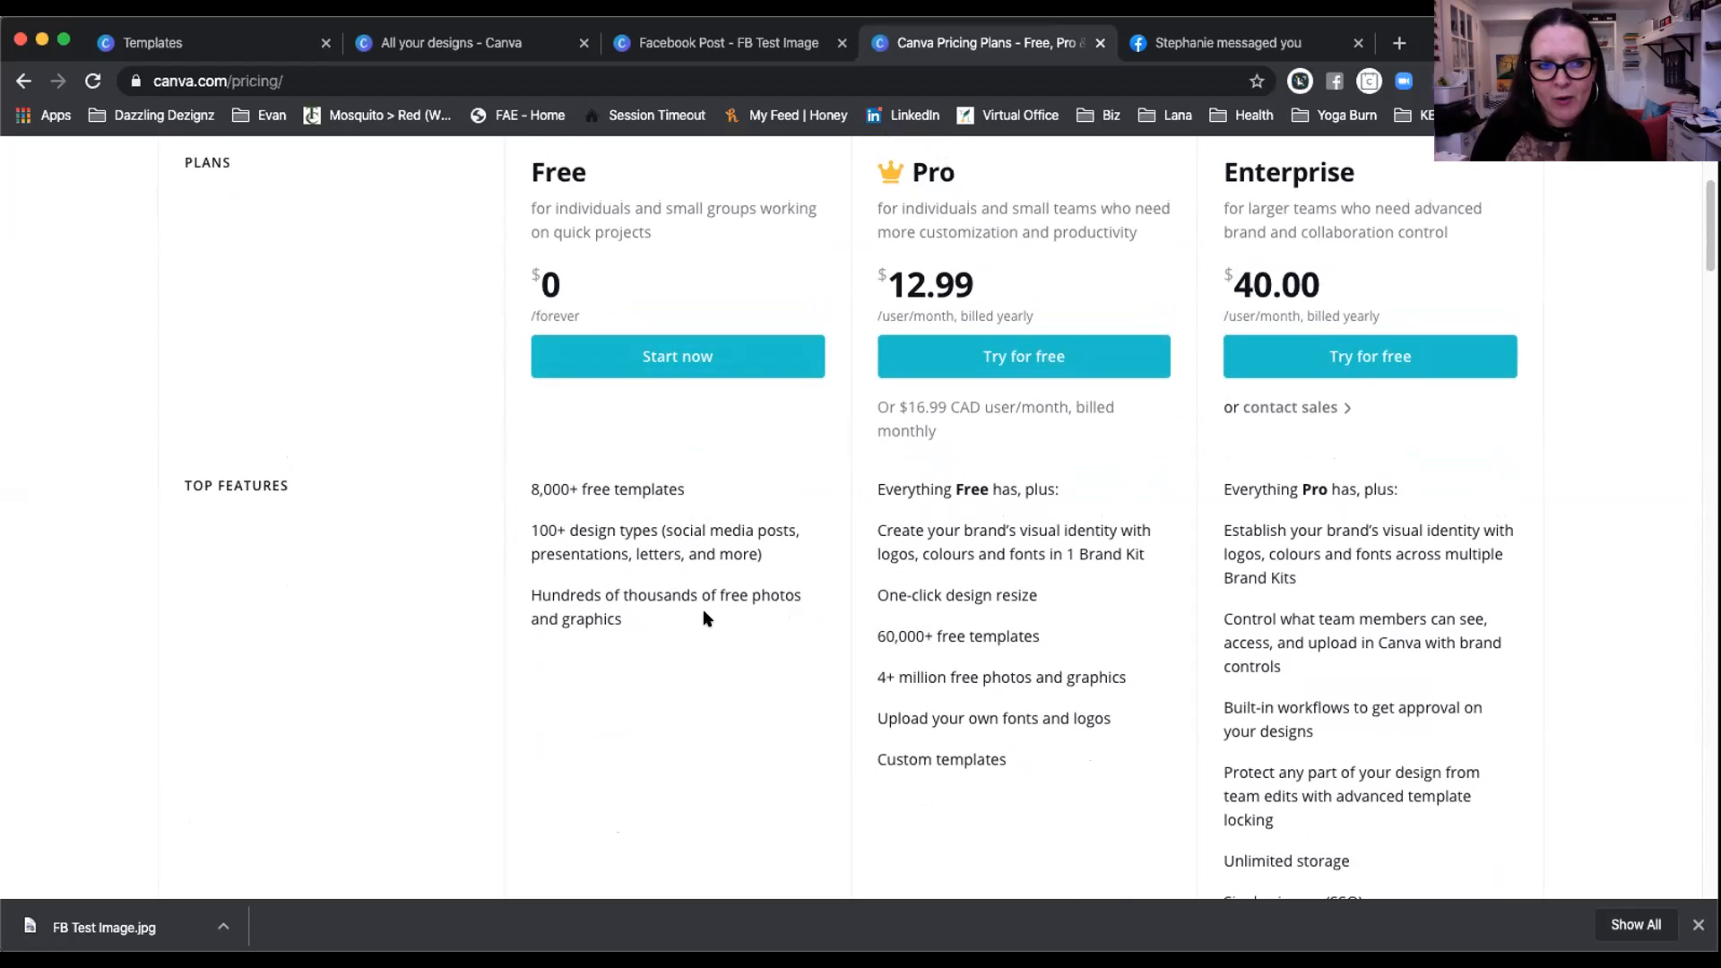
scroll(705, 616, down, 1)
scroll(705, 616, up, 3)
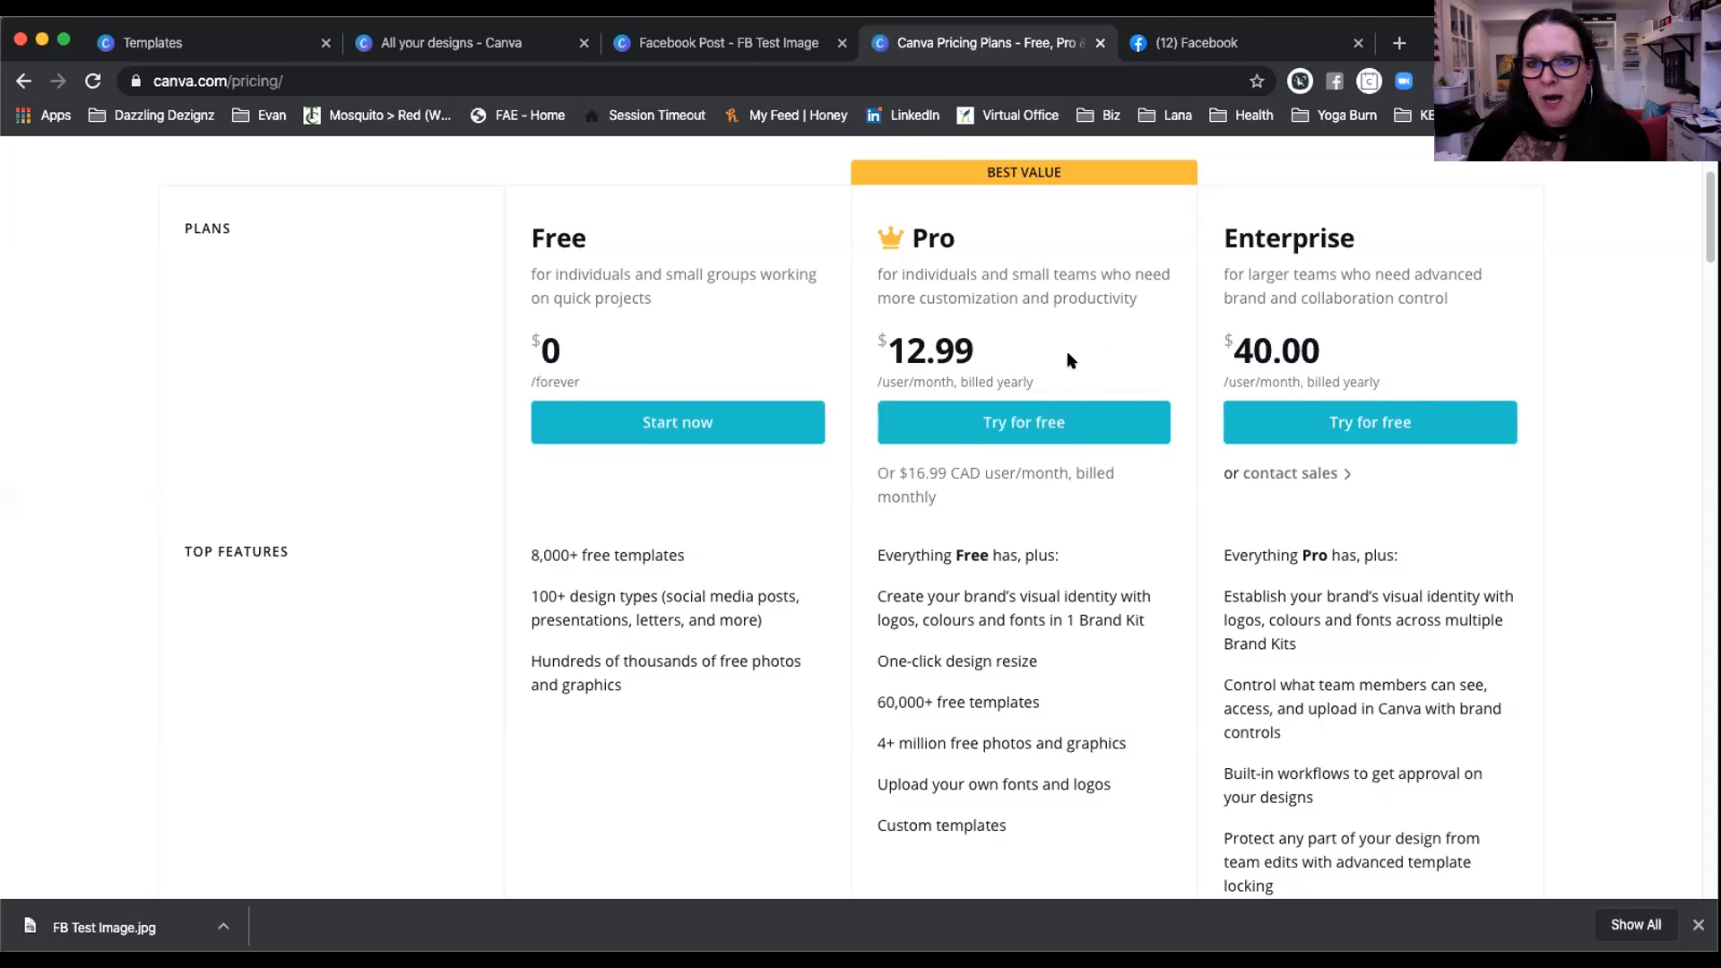
scroll(1067, 353, down, 1)
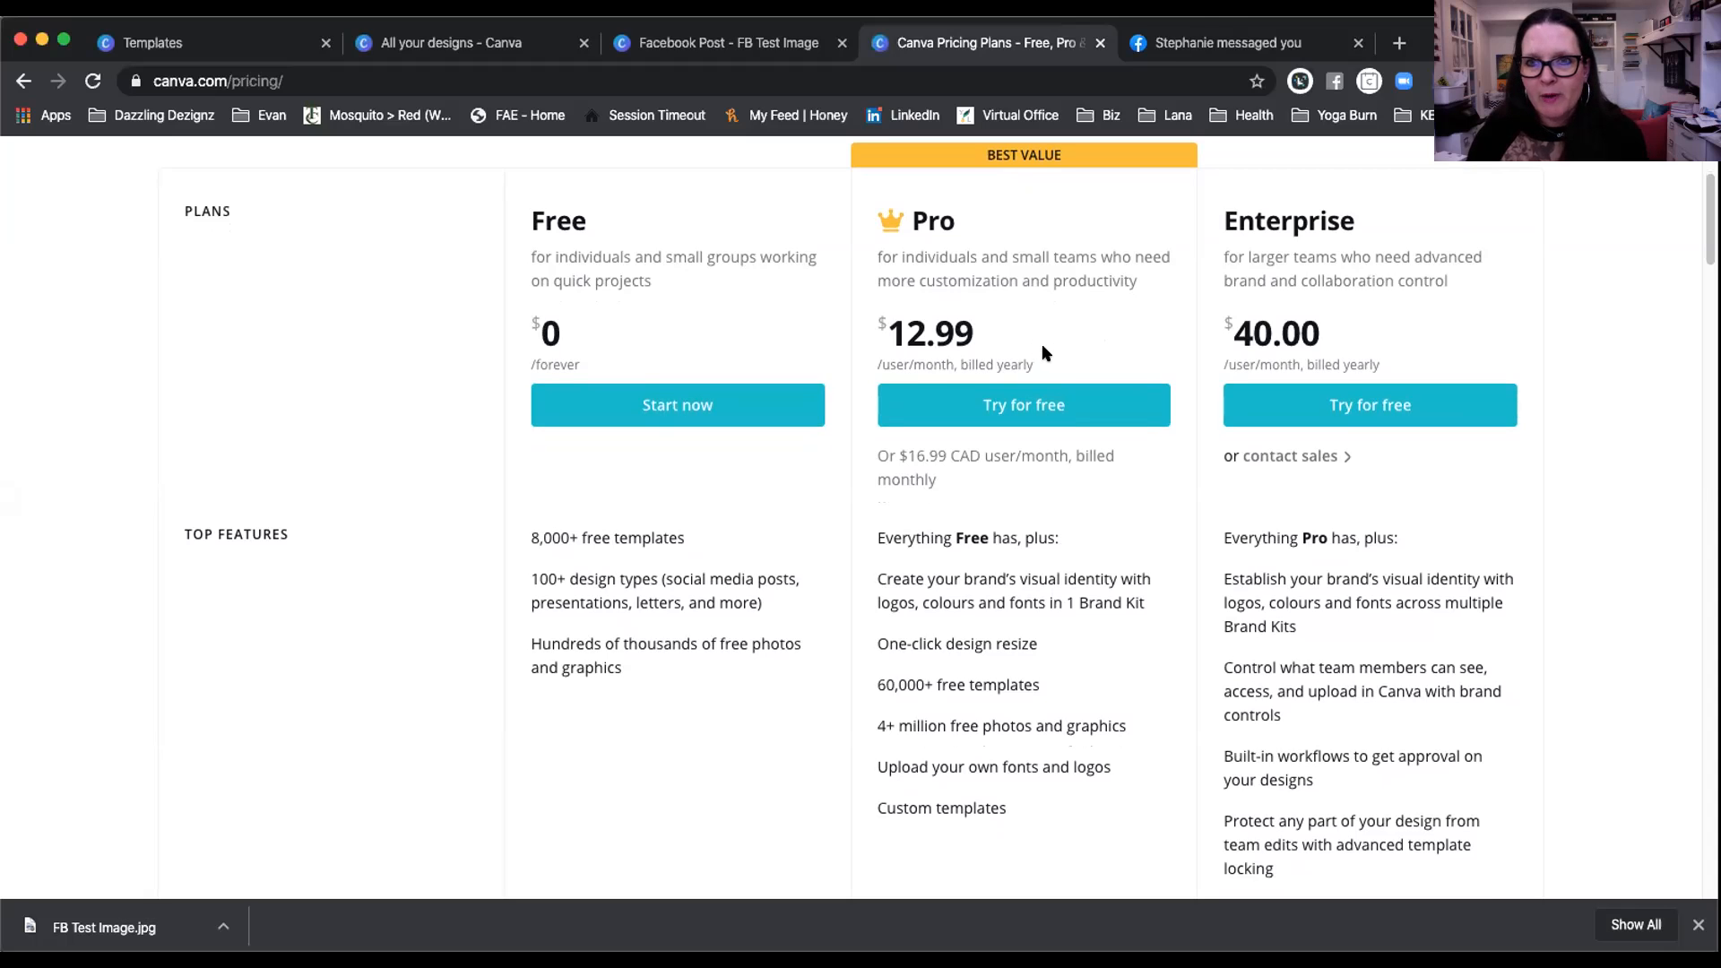
scroll(1042, 351, down, 1)
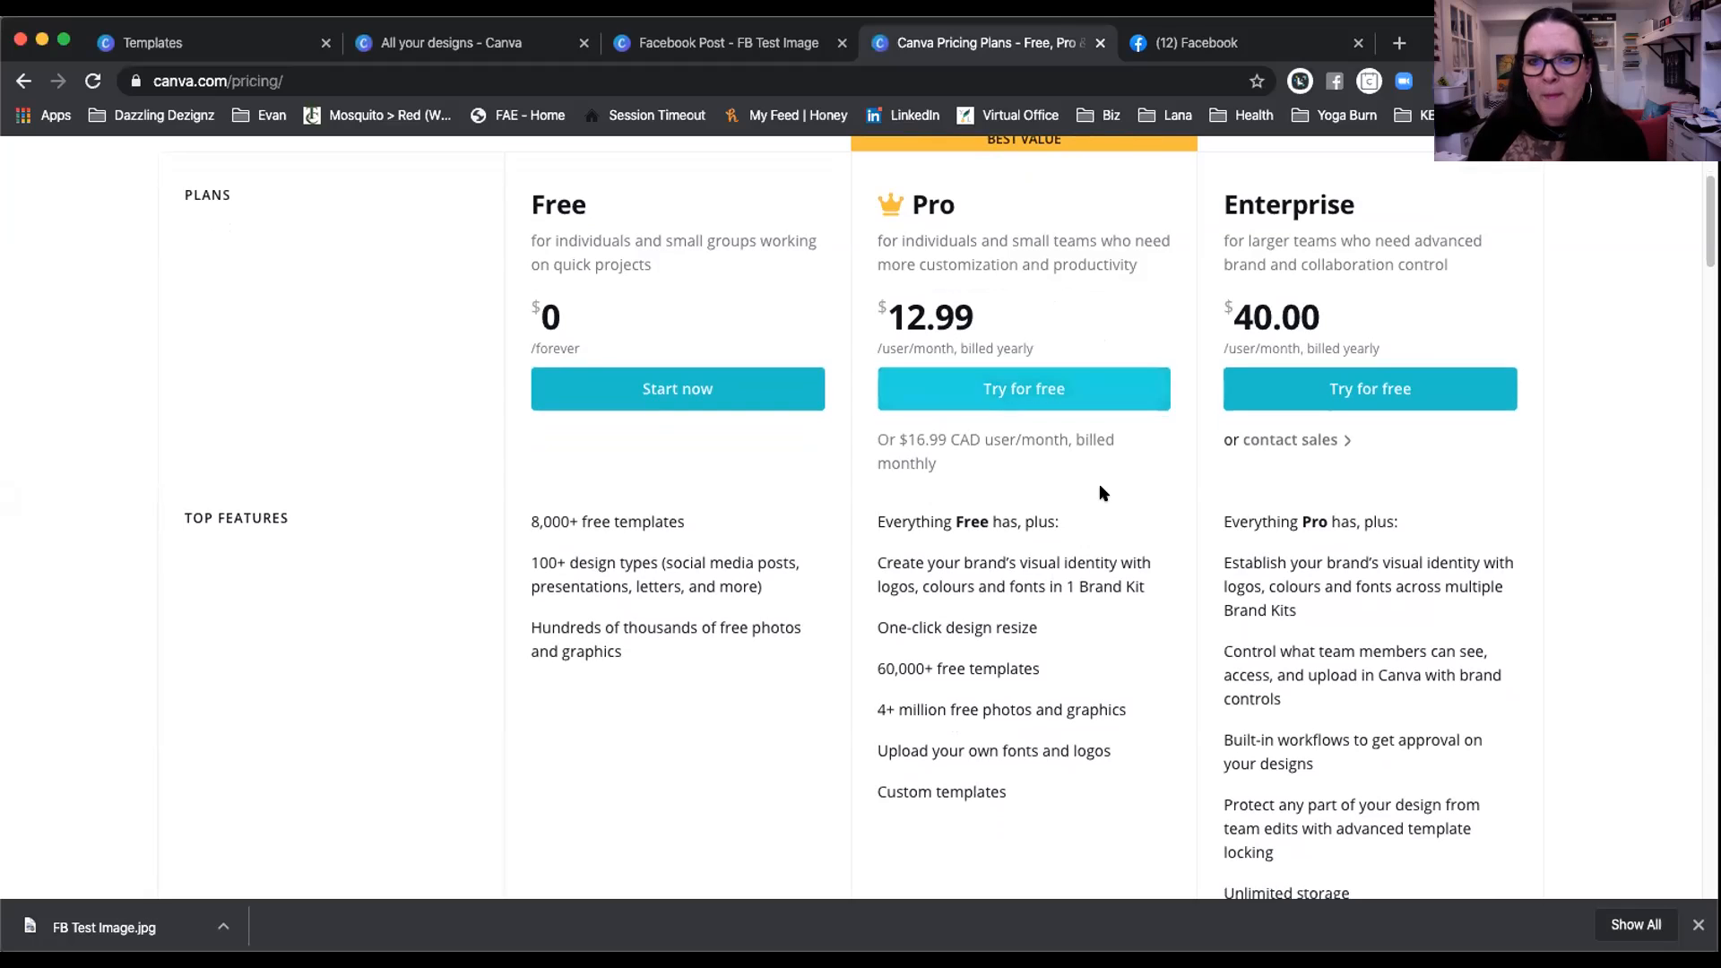
scroll(1099, 485, down, 2)
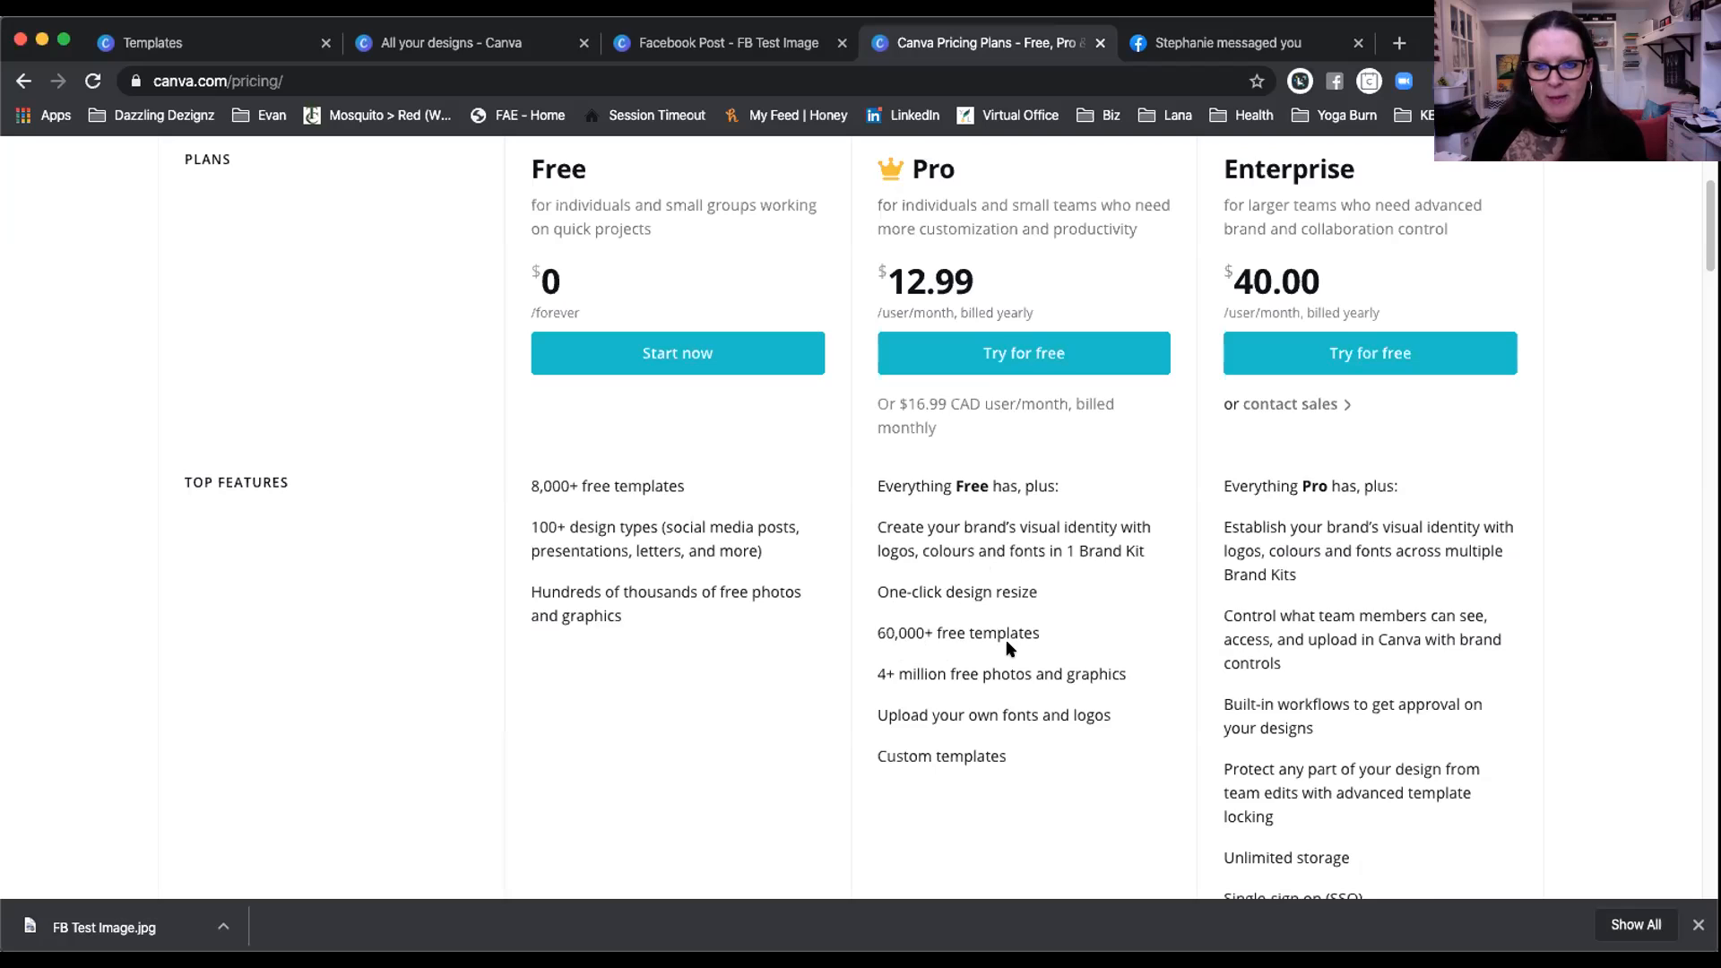
Step: Scroll to the Top Features lists, showing Pro's one-click resize and 60,000+ free templates
scroll(1008, 647, down, 1)
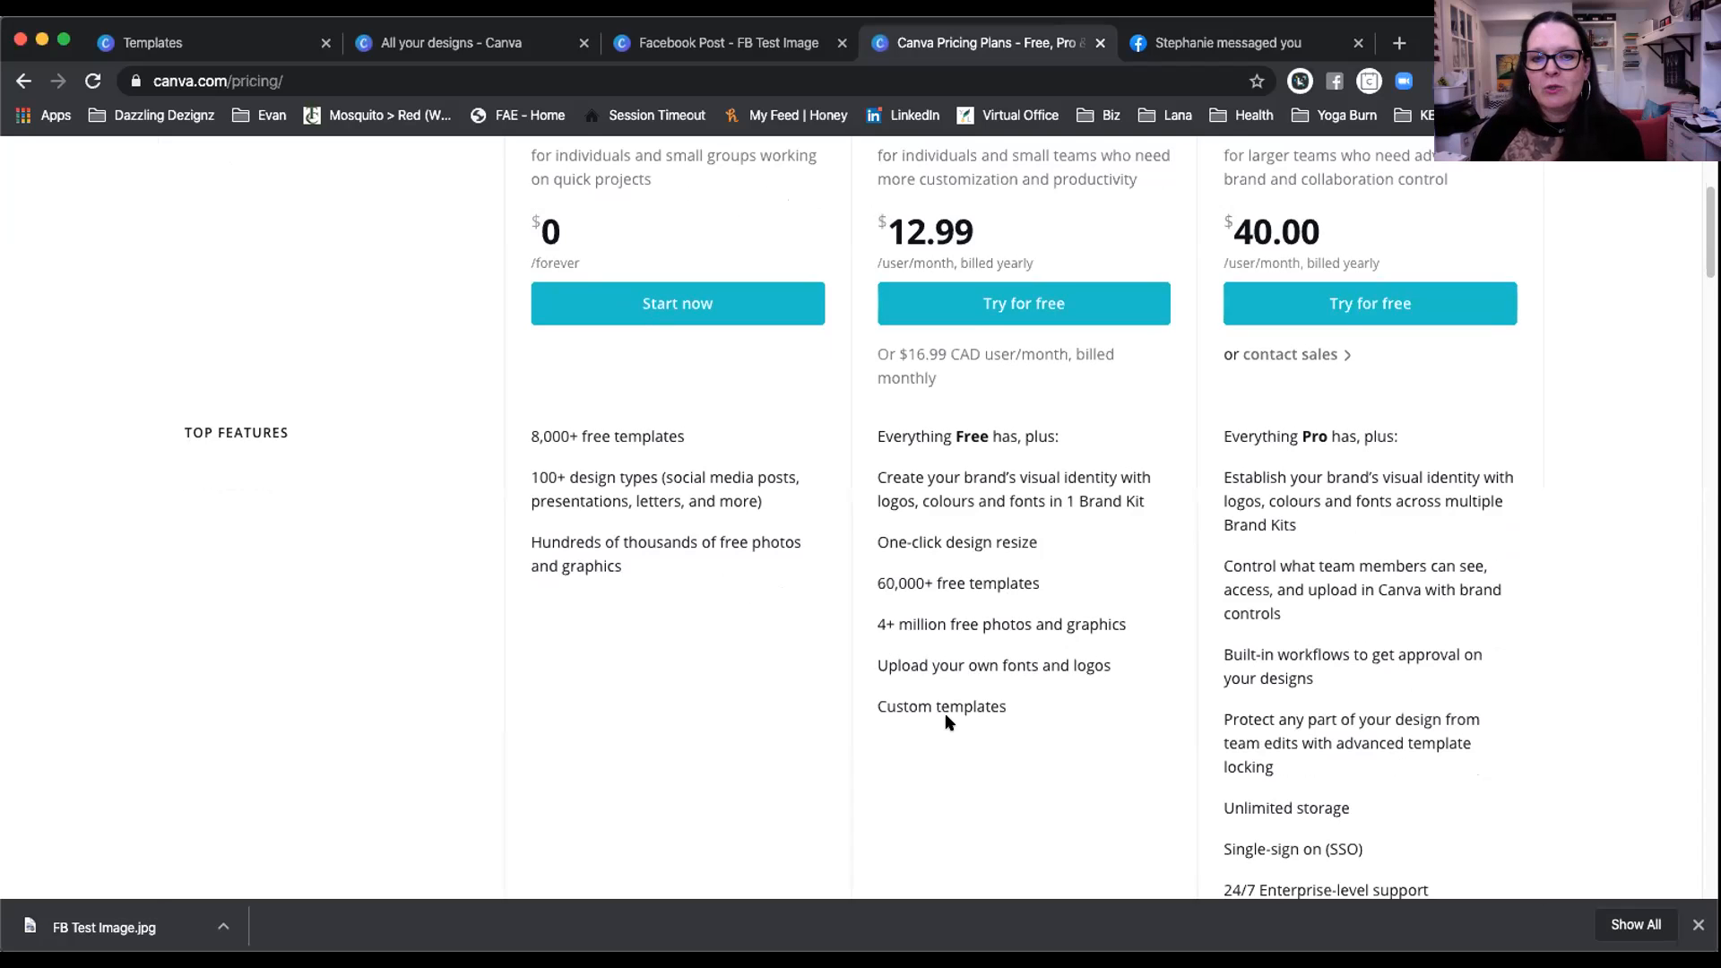
scroll(945, 720, down, 1)
scroll(949, 668, up, 1)
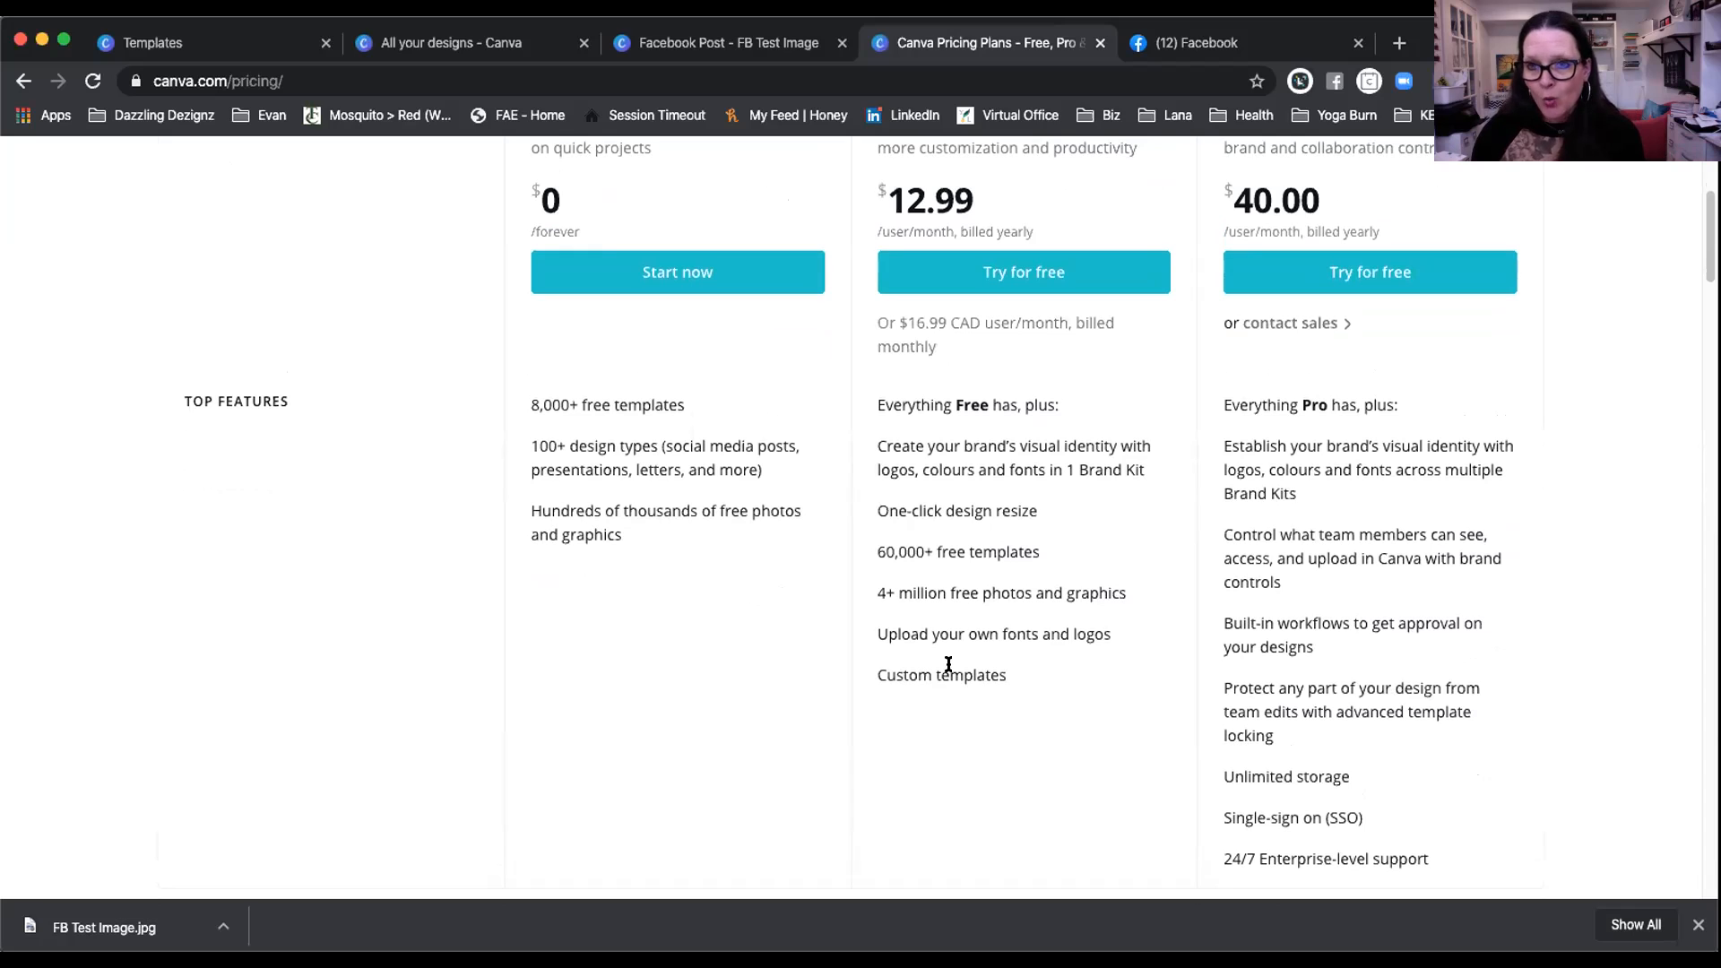
scroll(982, 668, up, 1)
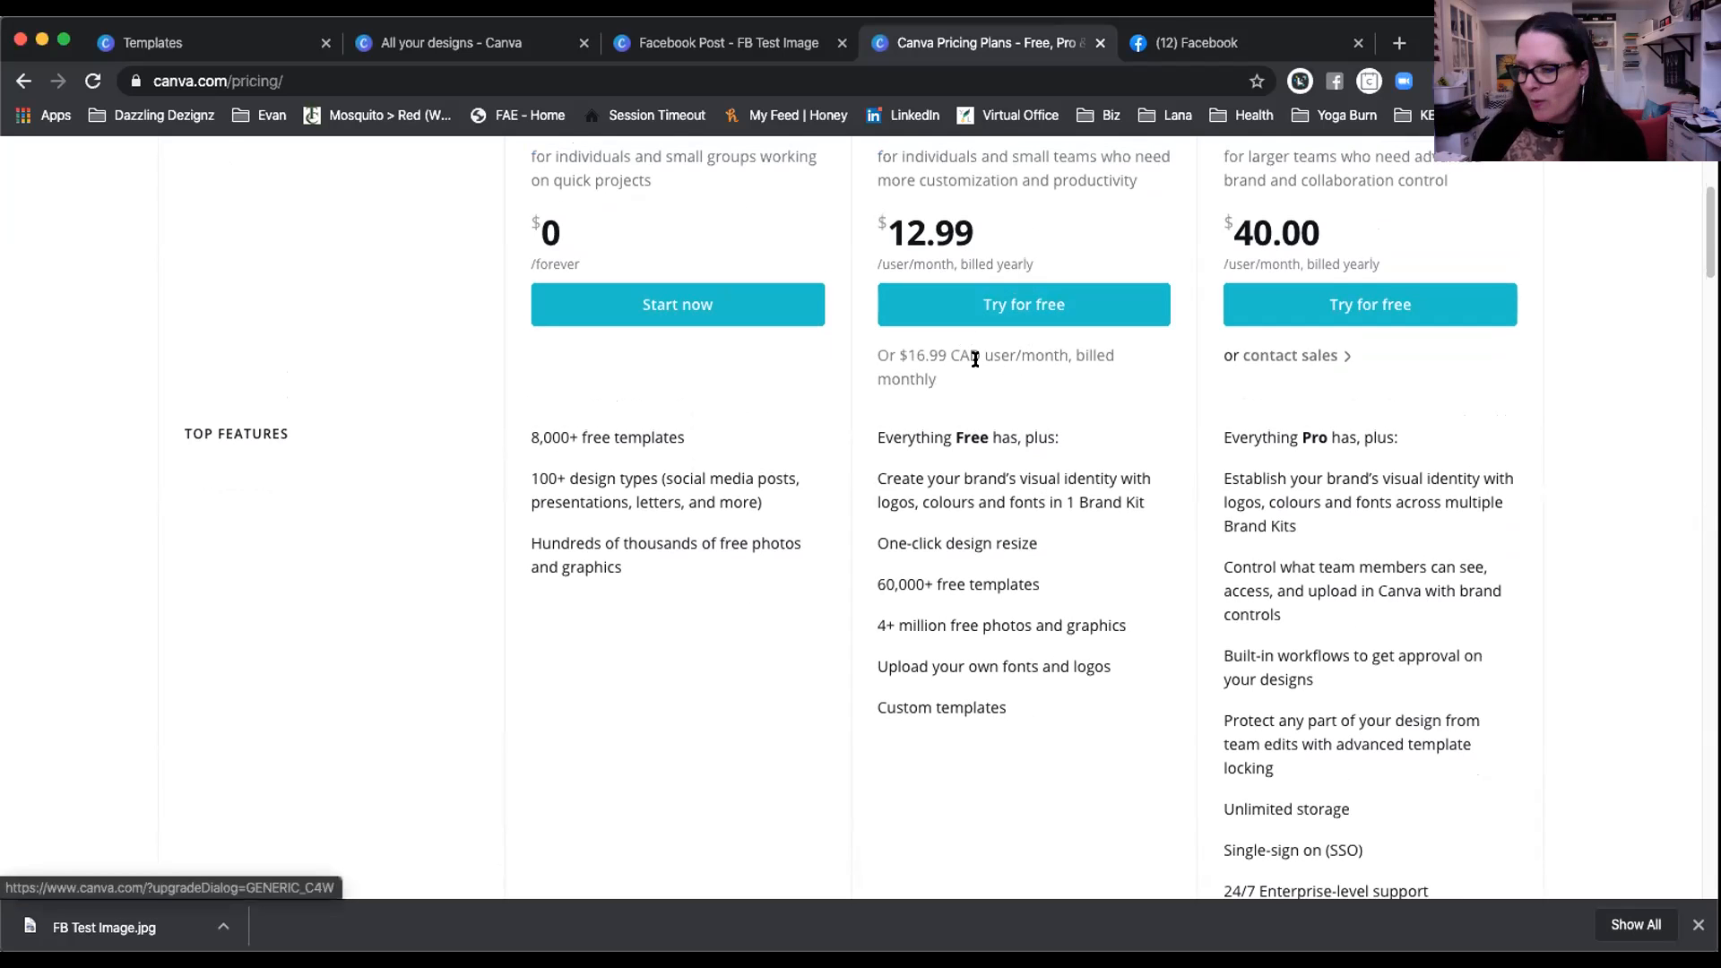
scroll(1006, 390, up, 3)
scroll(1004, 388, down, 1)
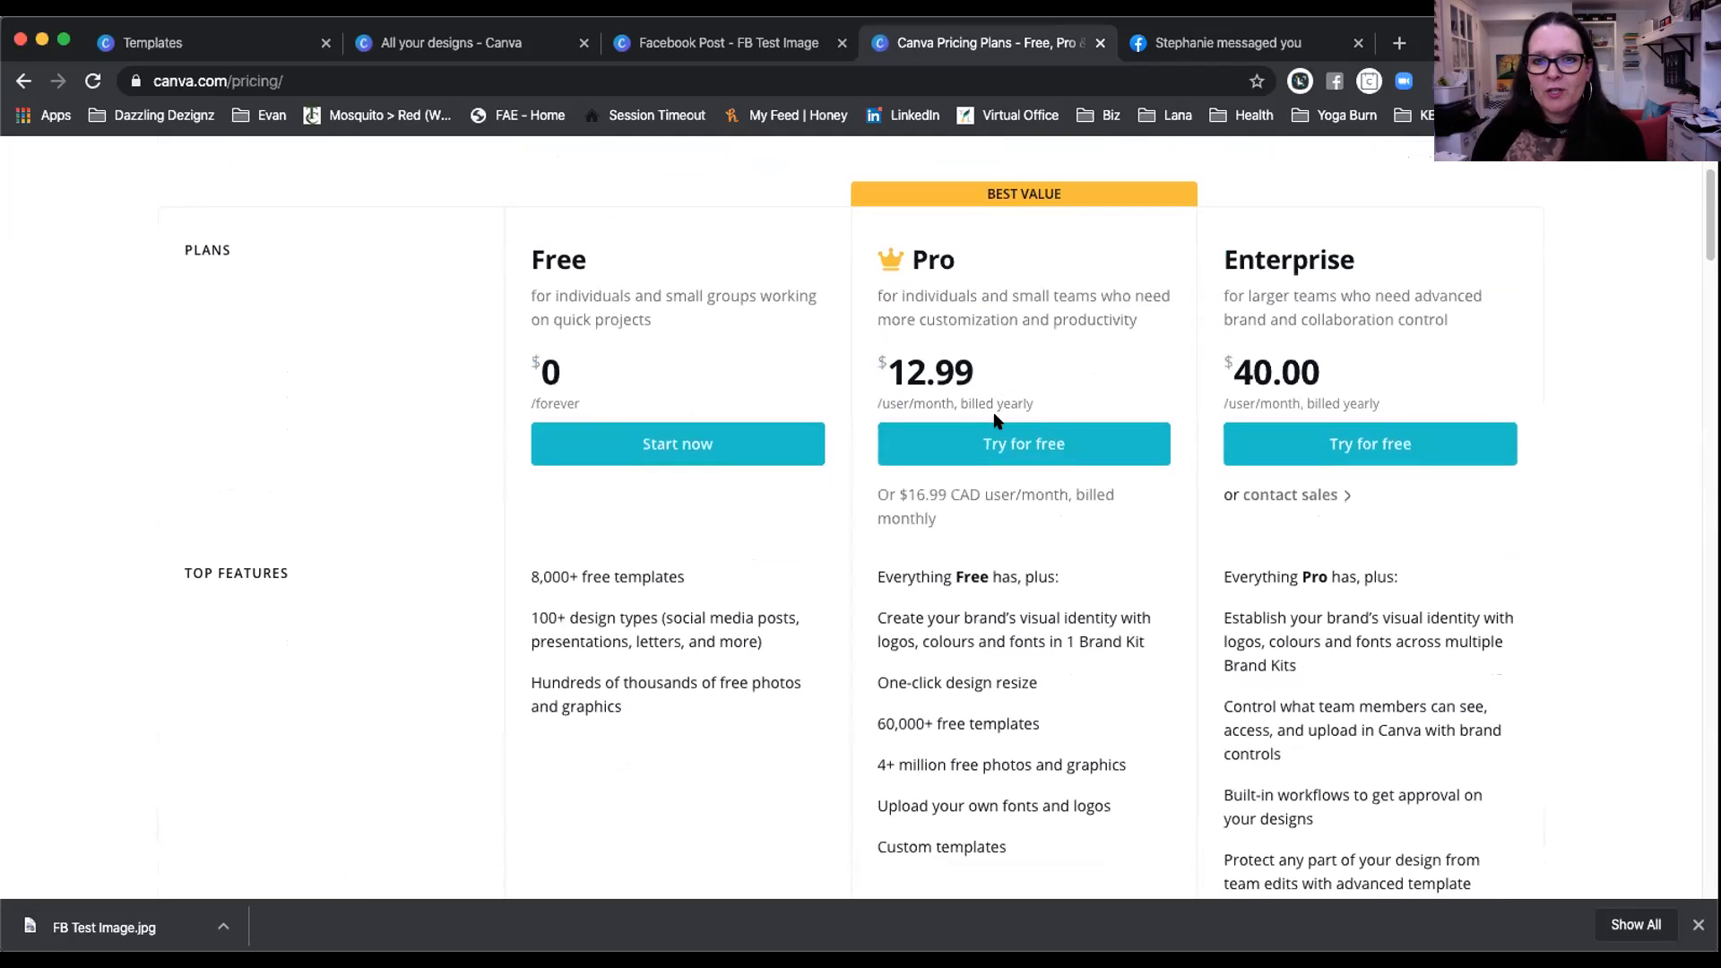
scroll(993, 512, down, 1)
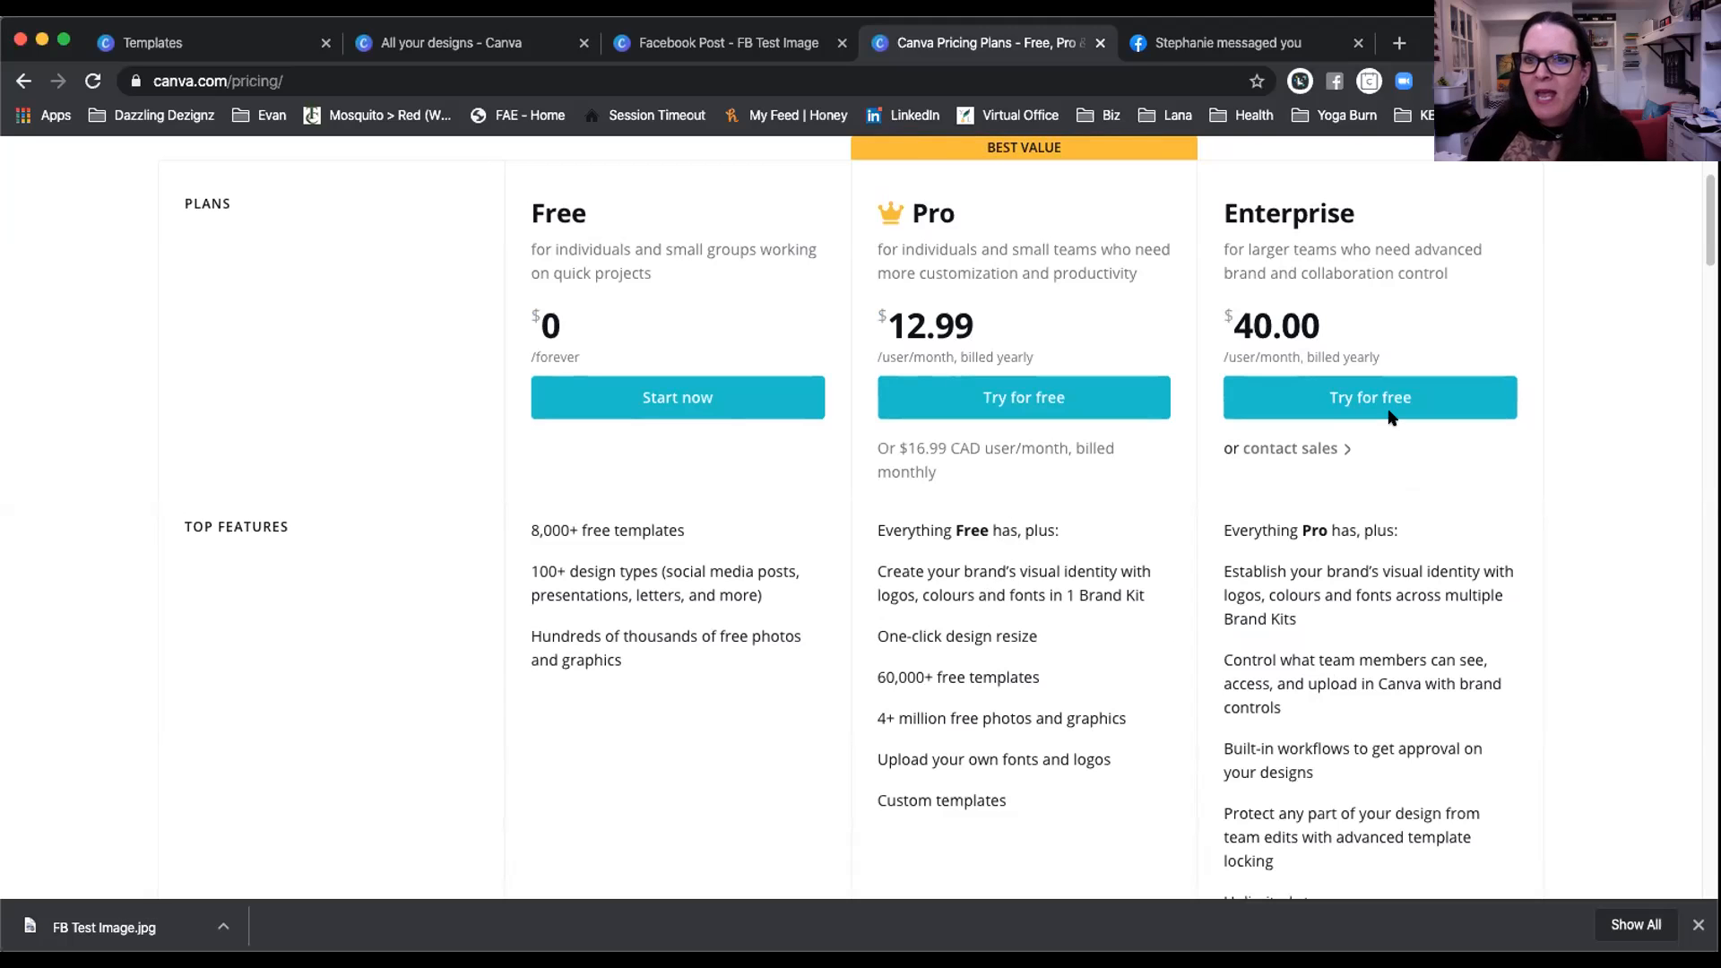
scroll(1439, 504, down, 1)
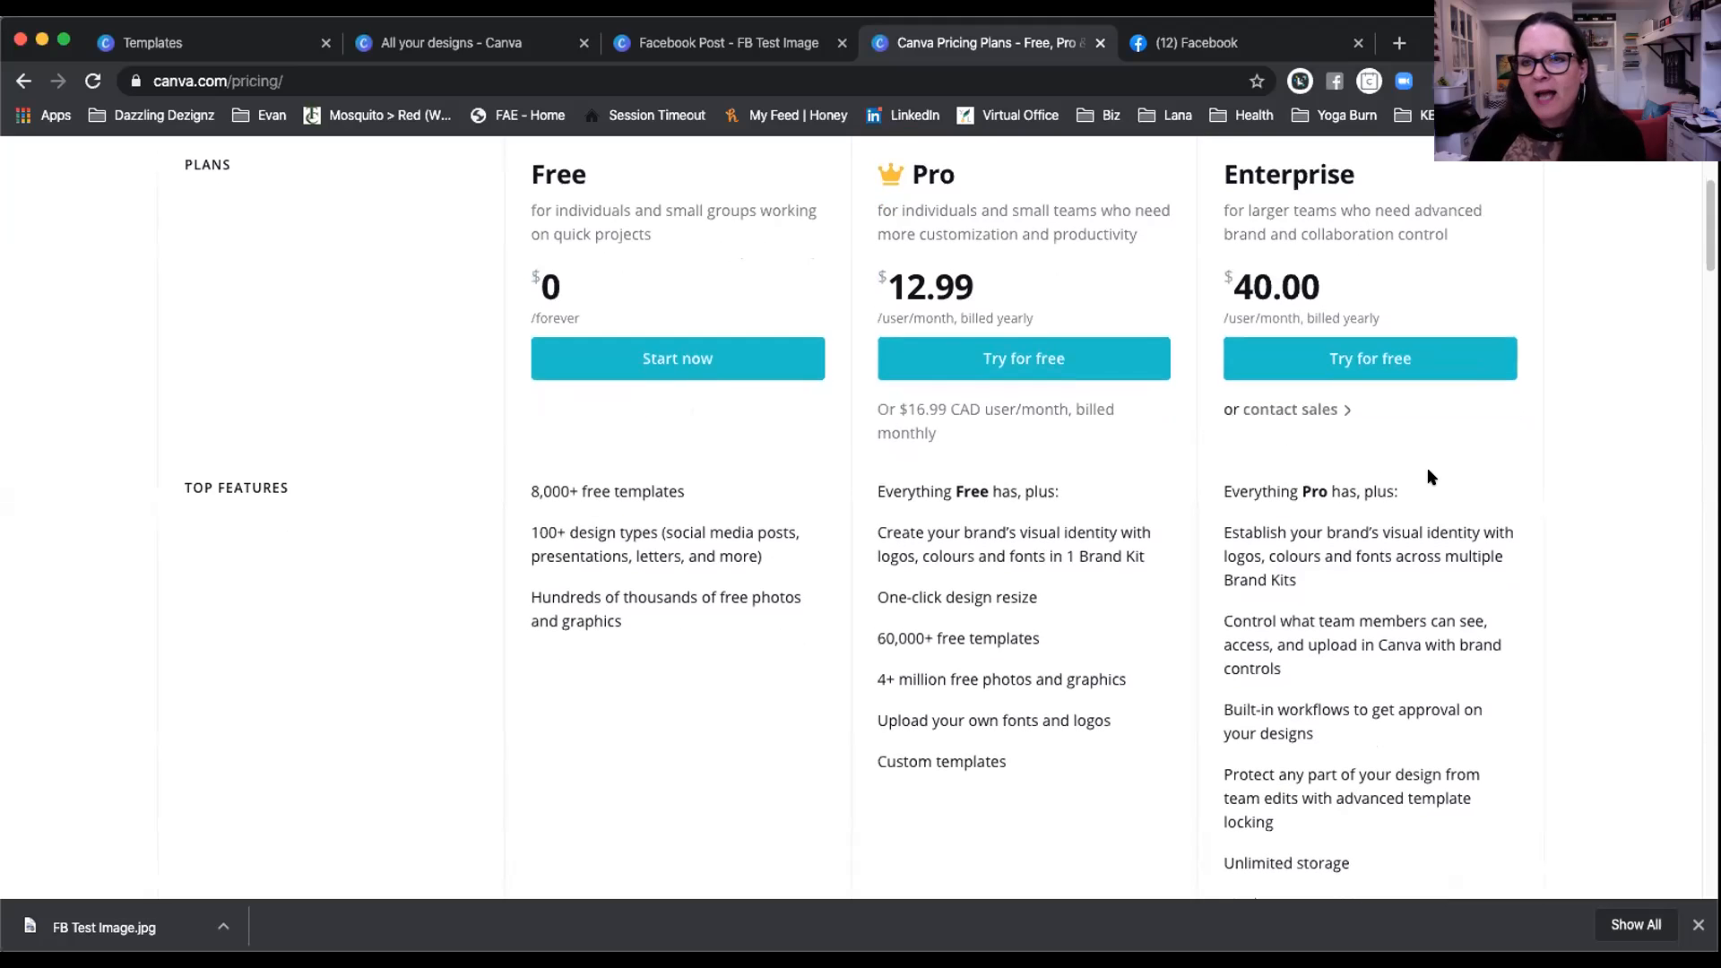
scroll(1414, 466, down, 3)
scroll(1414, 469, down, 1)
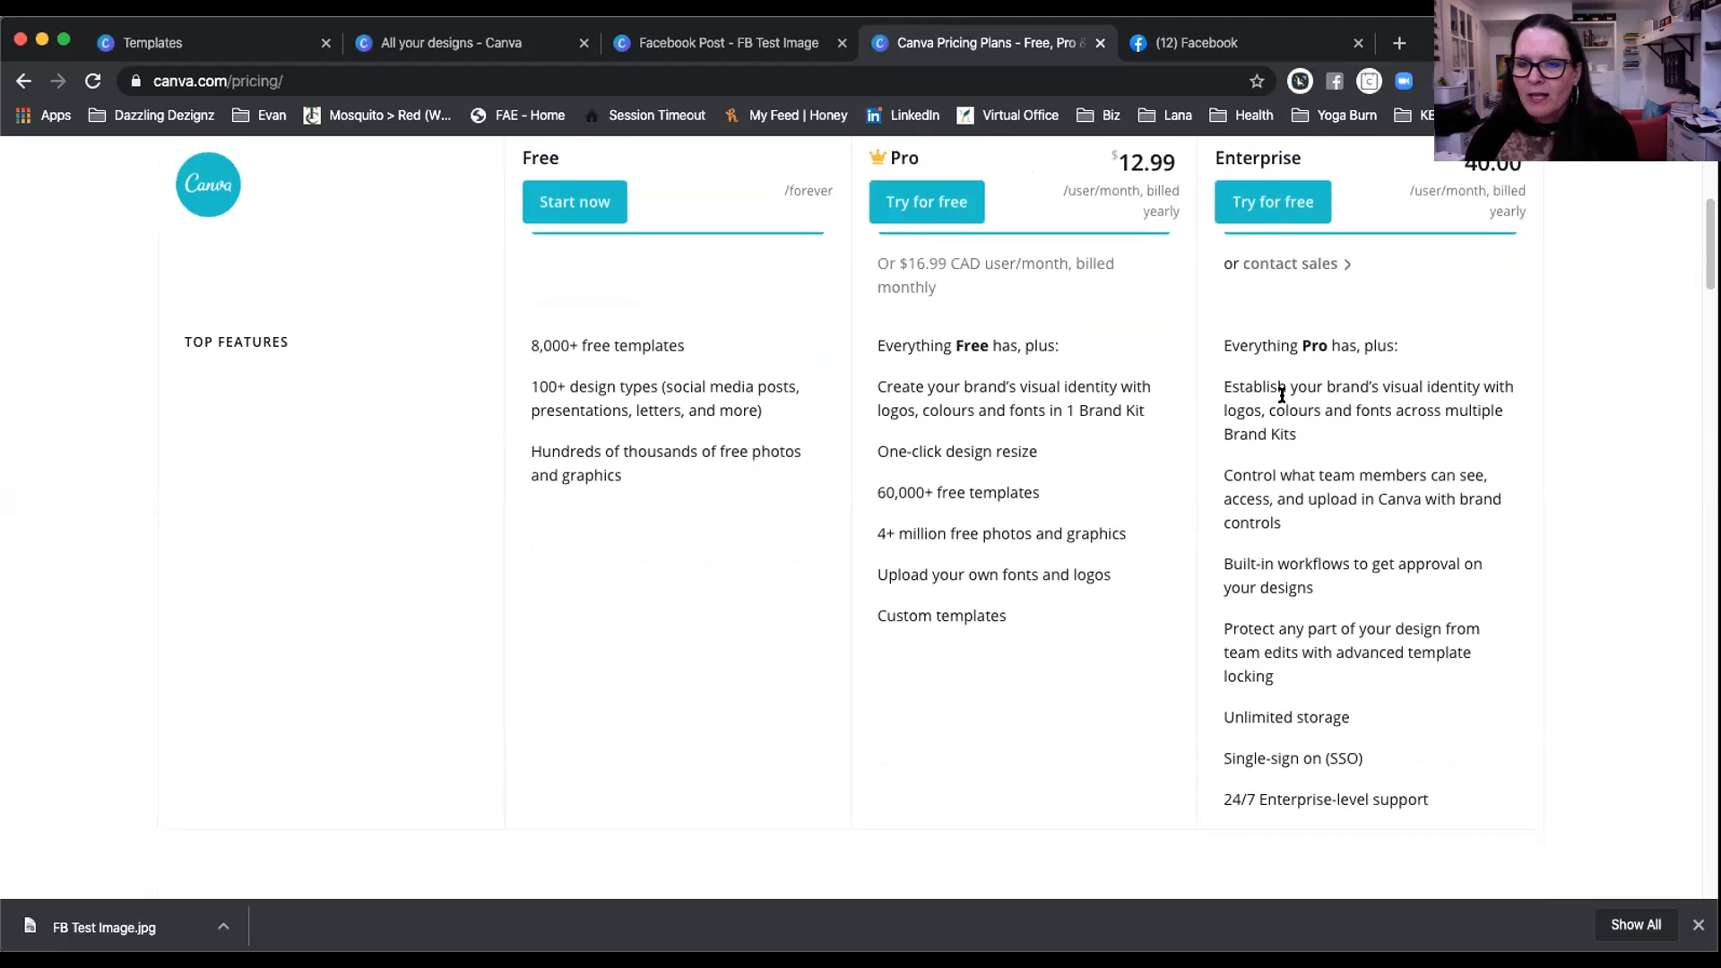
scroll(1345, 412, down, 1)
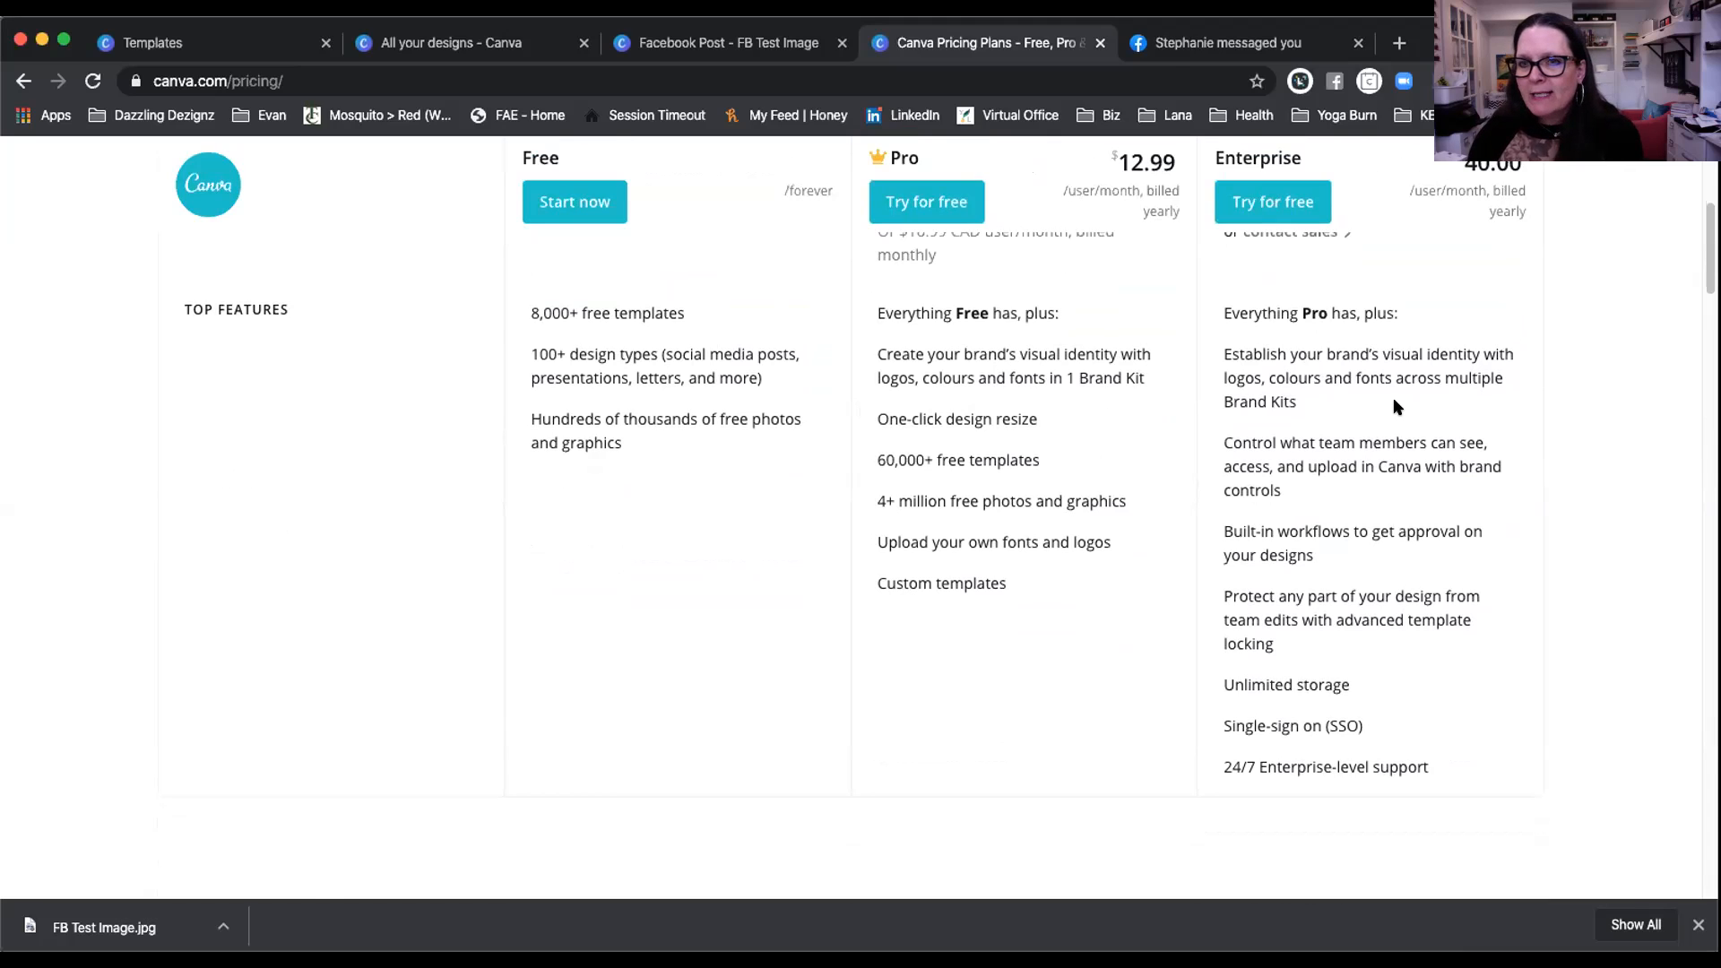
scroll(1395, 406, down, 1)
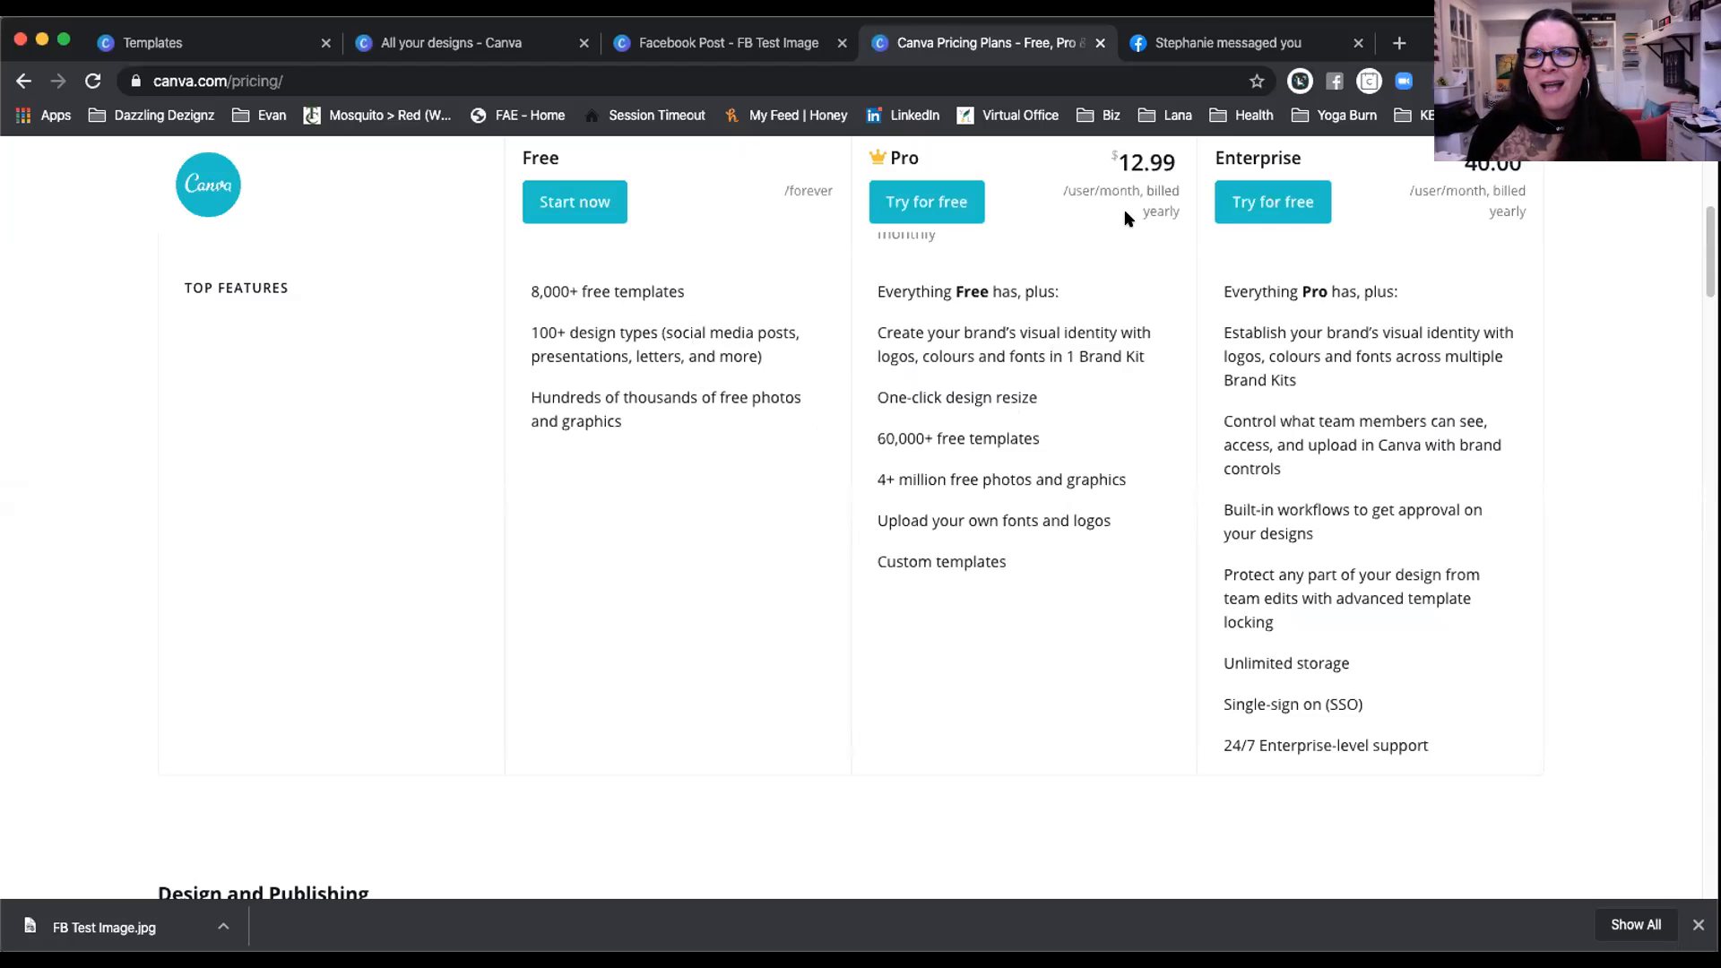
Step: Scroll past Top Features to the Design and Publishing checkmark comparison table
scroll(1126, 218, up, 2)
scroll(1126, 217, up, 2)
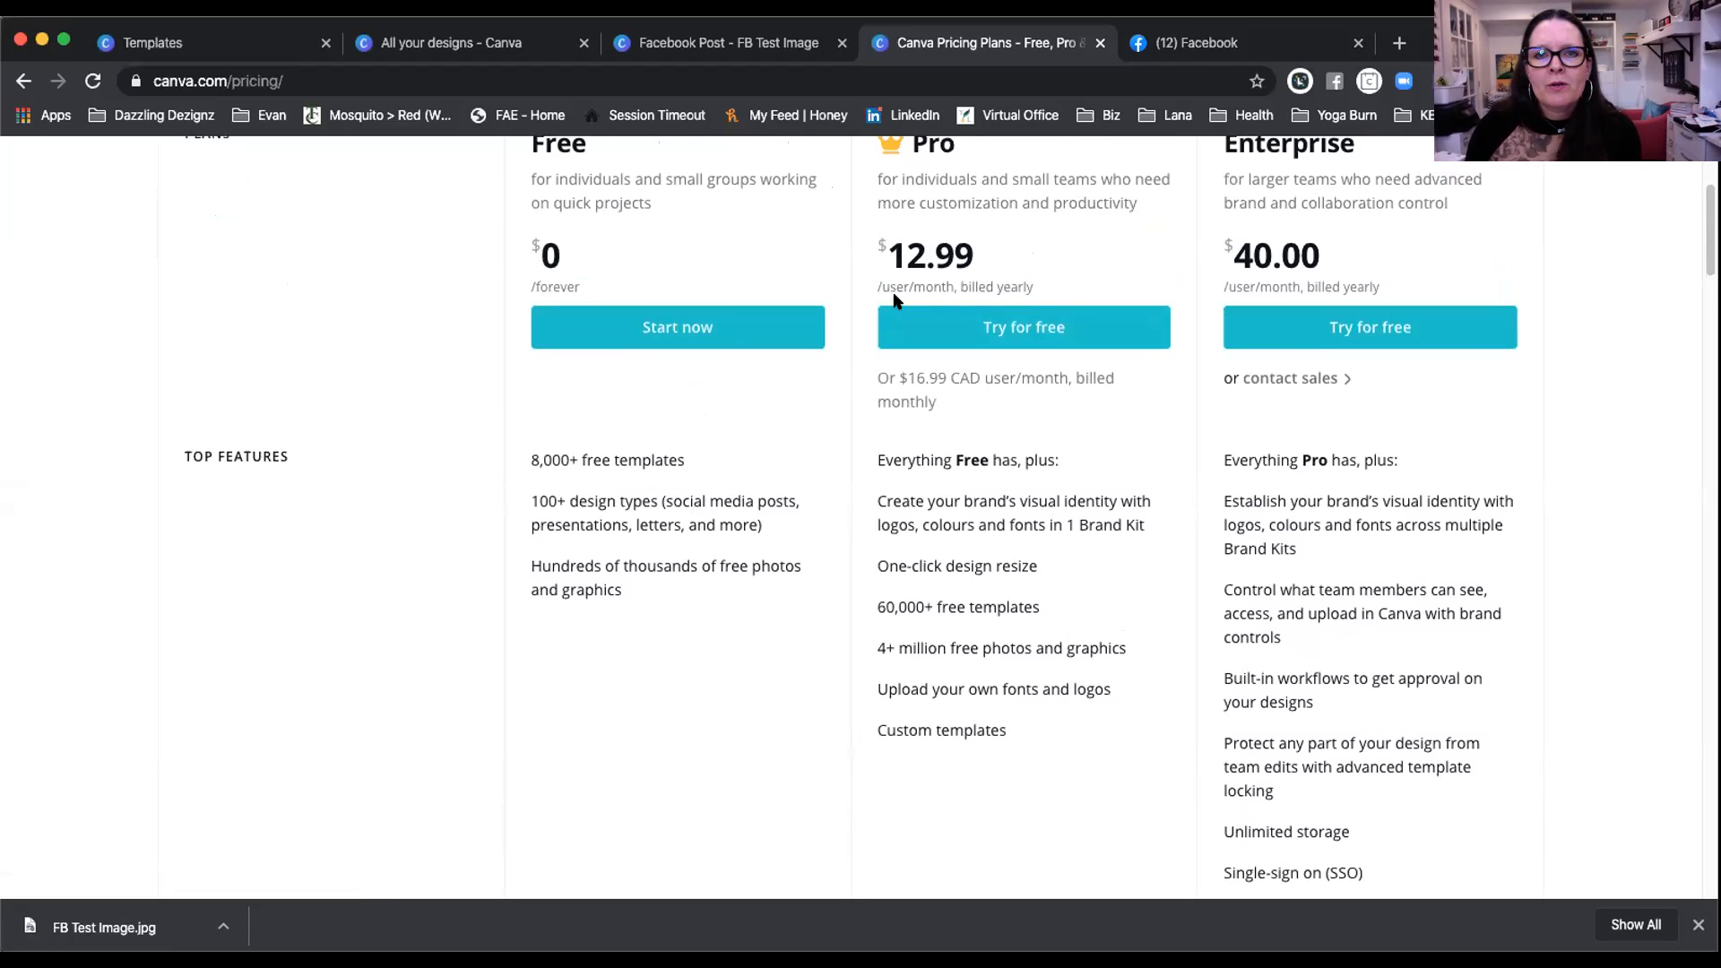
scroll(894, 299, up, 1)
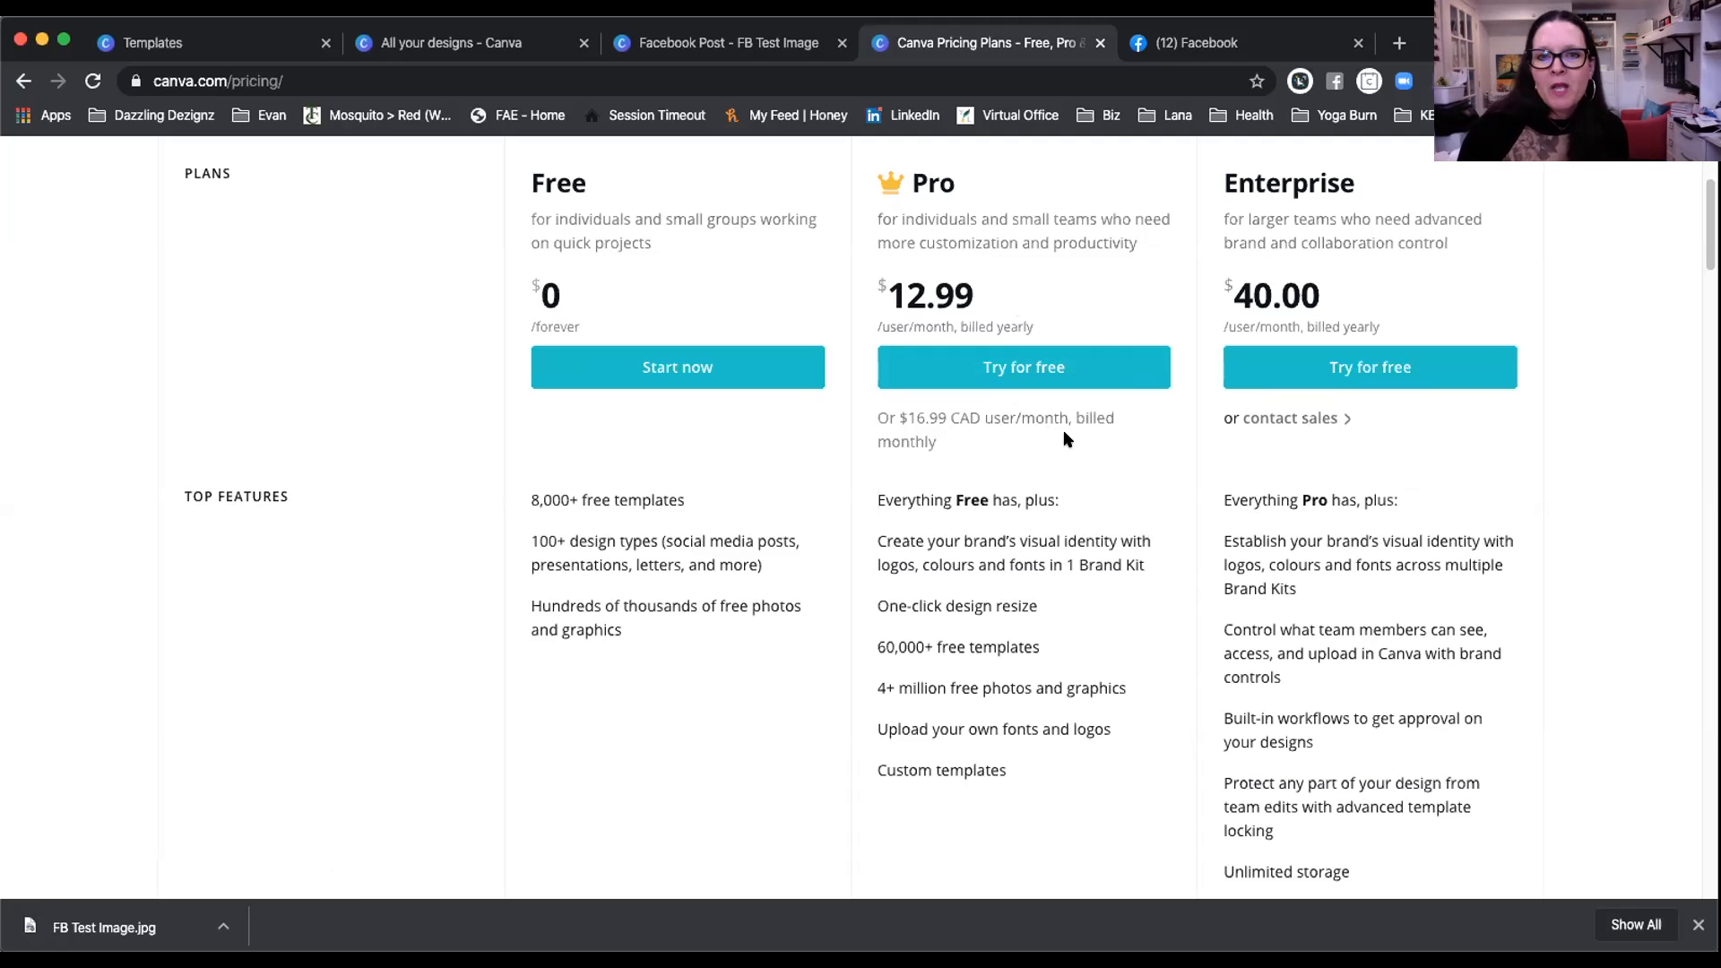
scroll(1072, 406, down, 3)
scroll(1074, 408, down, 1)
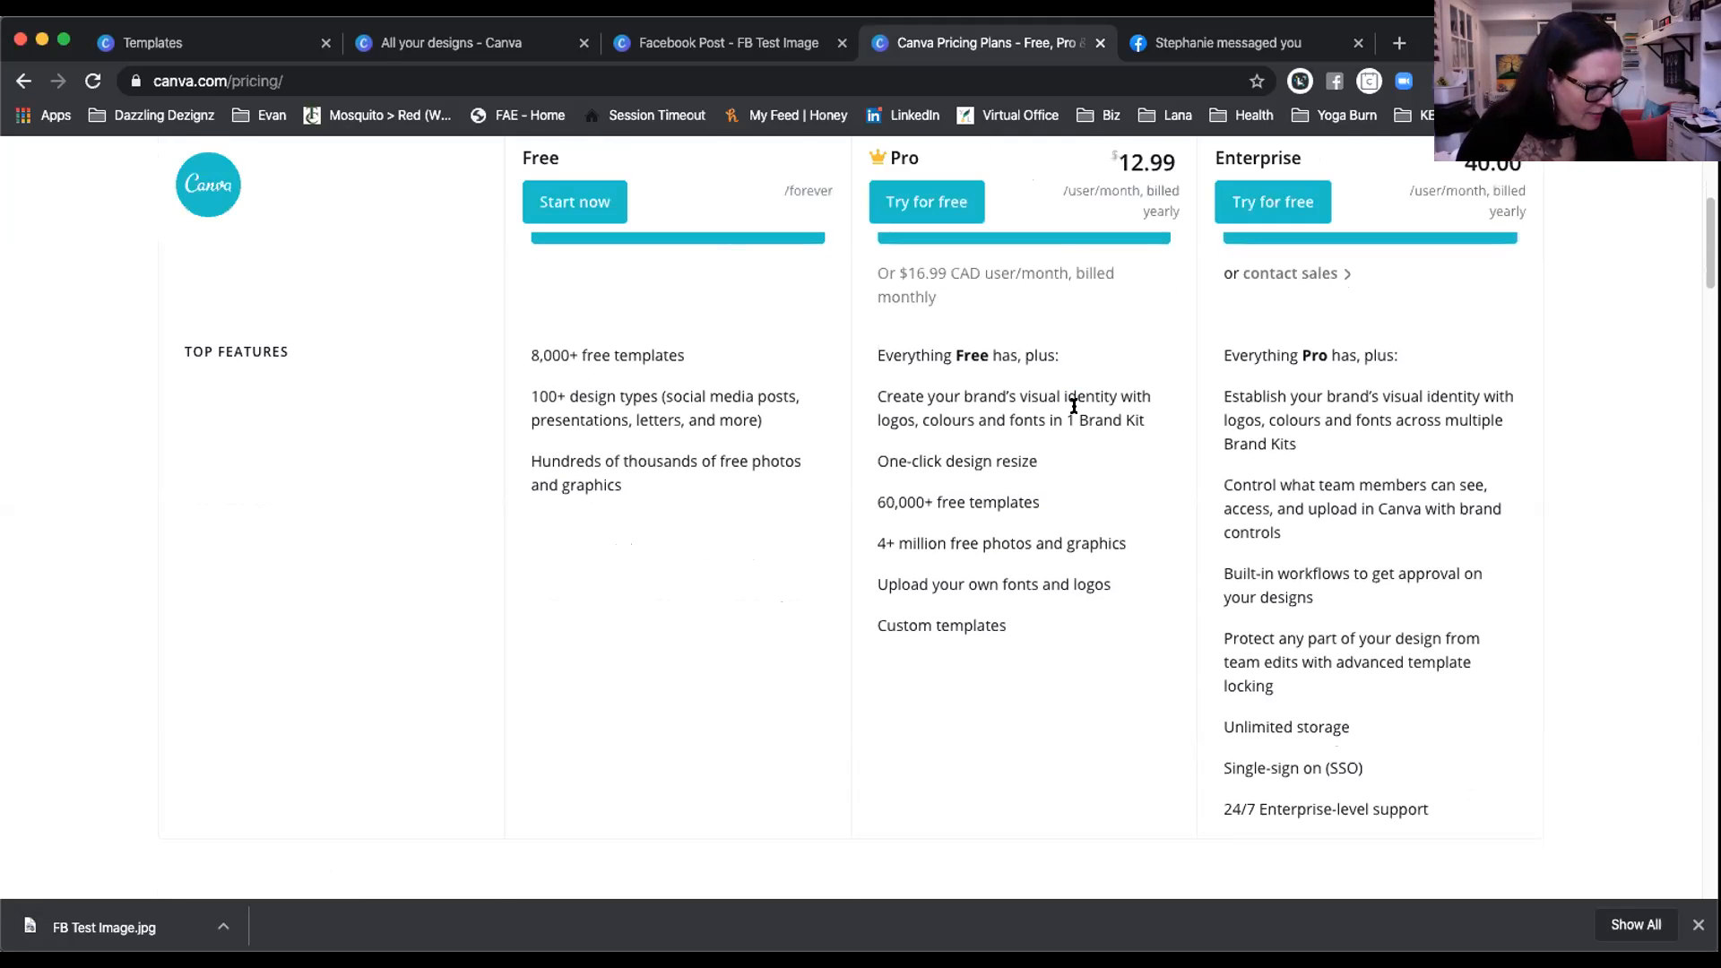
scroll(1075, 404, down, 10)
scroll(1037, 503, down, 5)
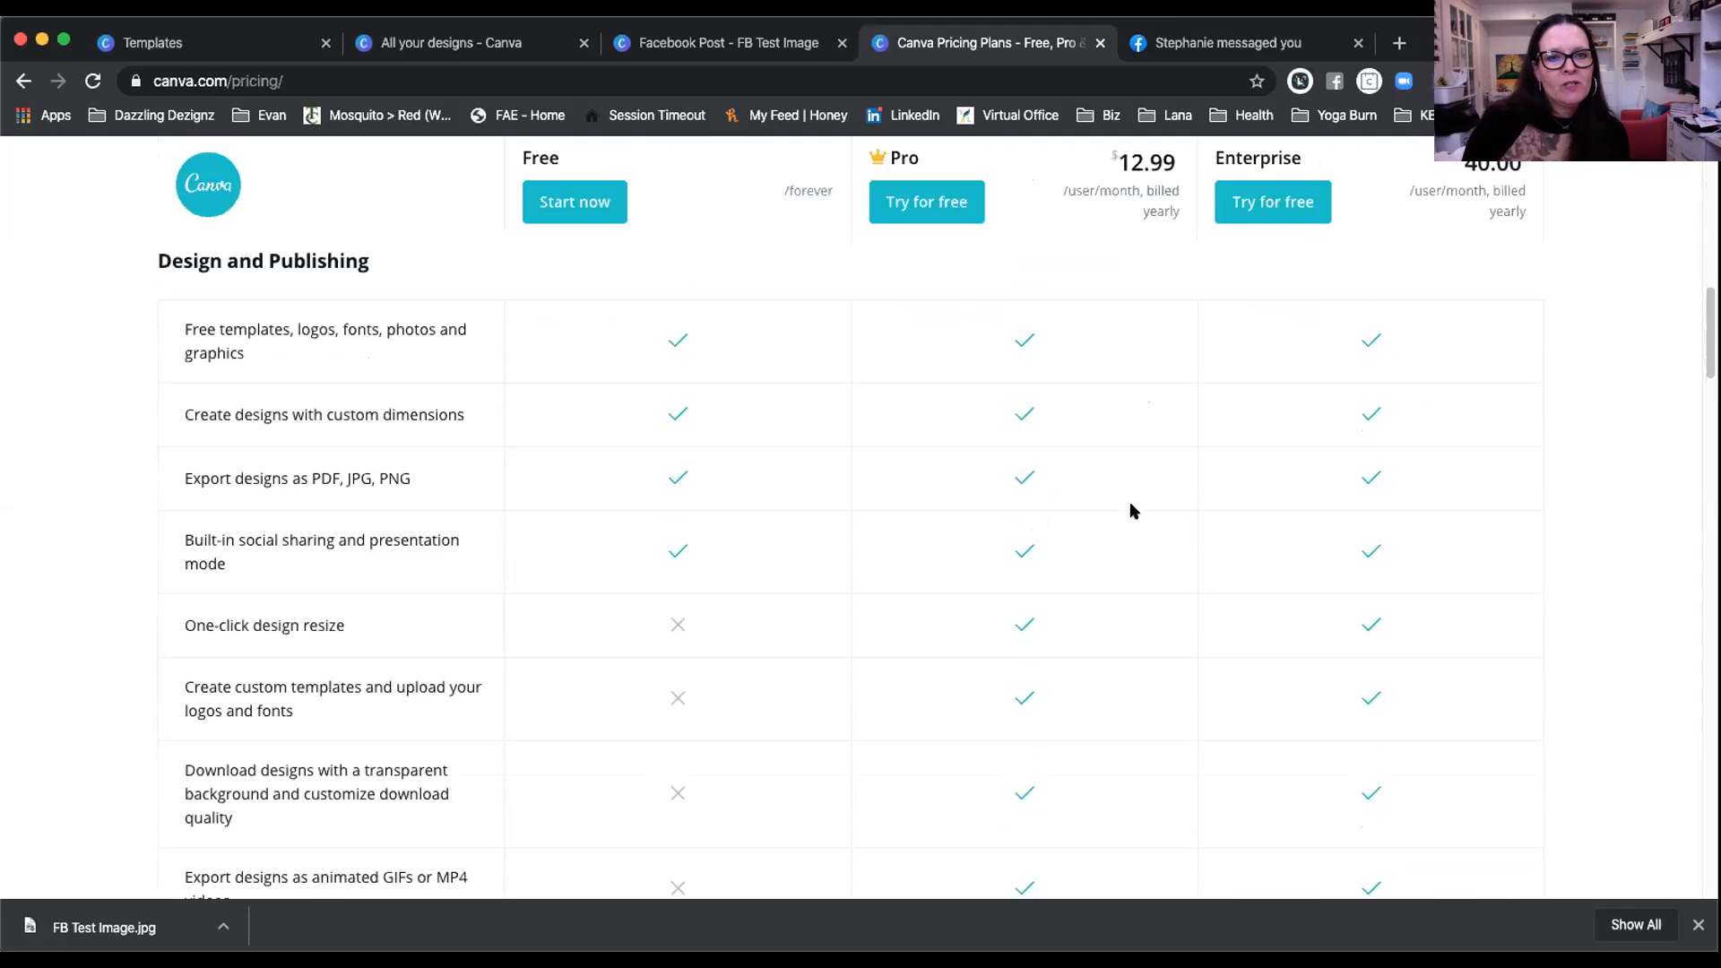
scroll(1129, 511, up, 1)
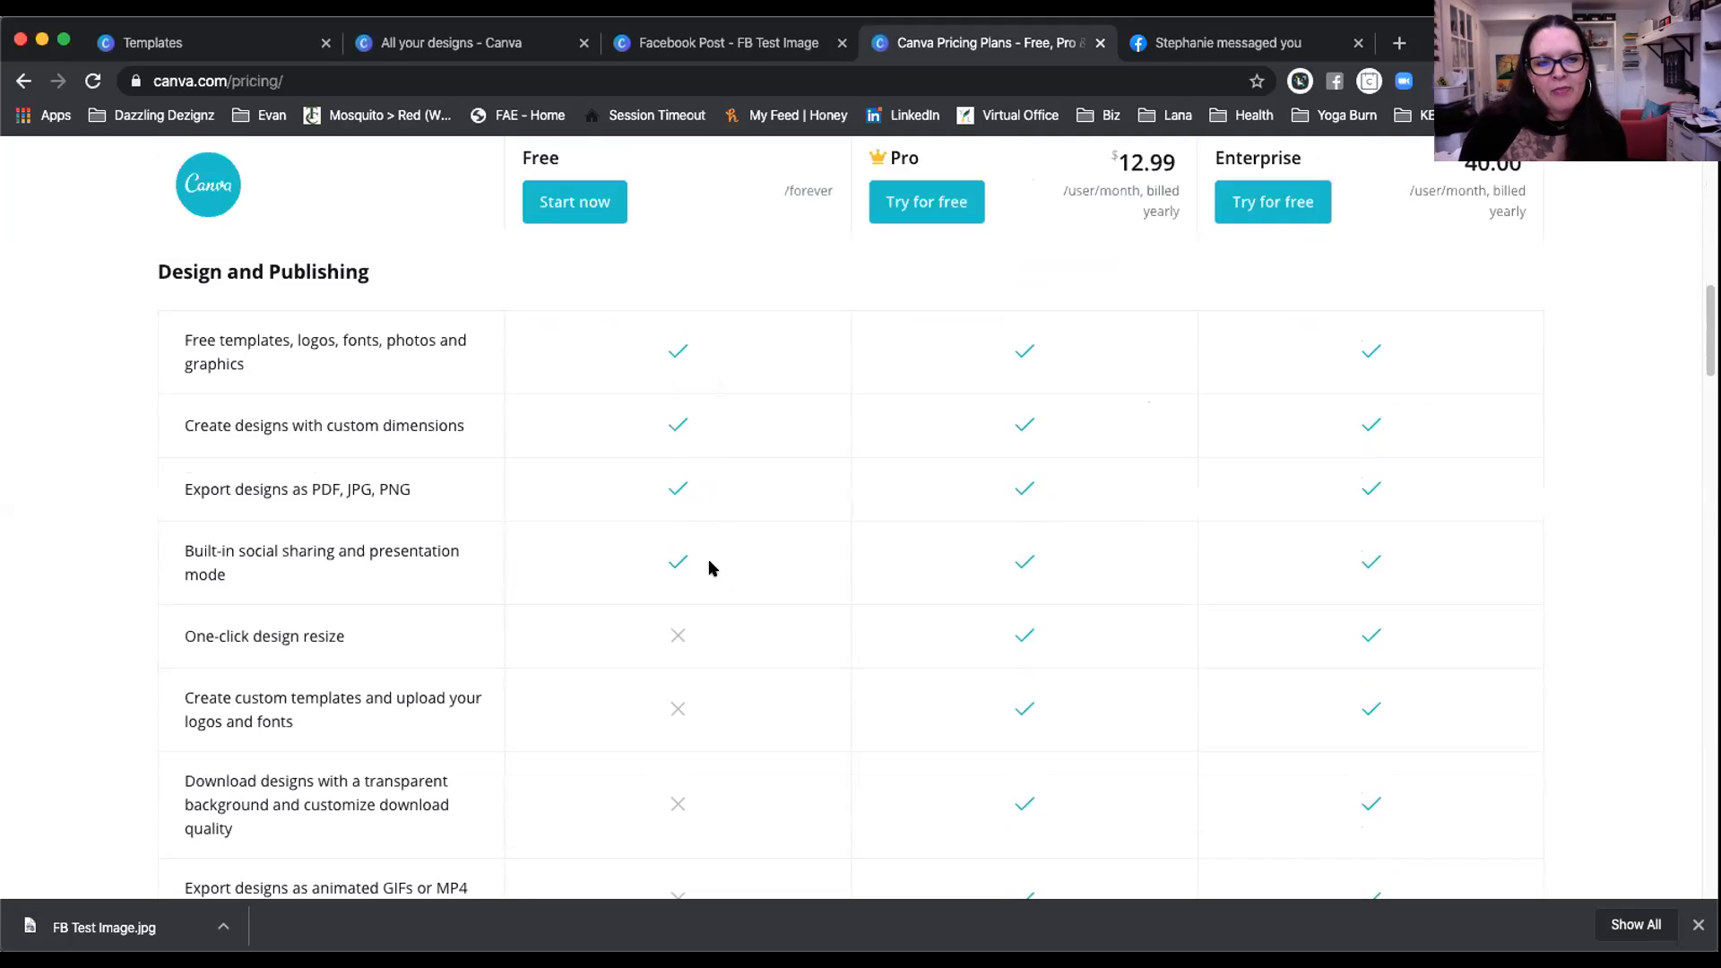
Step: Scroll down the feature table to the Collaboration section and back
scroll(708, 564, down, 3)
scroll(709, 529, down, 2)
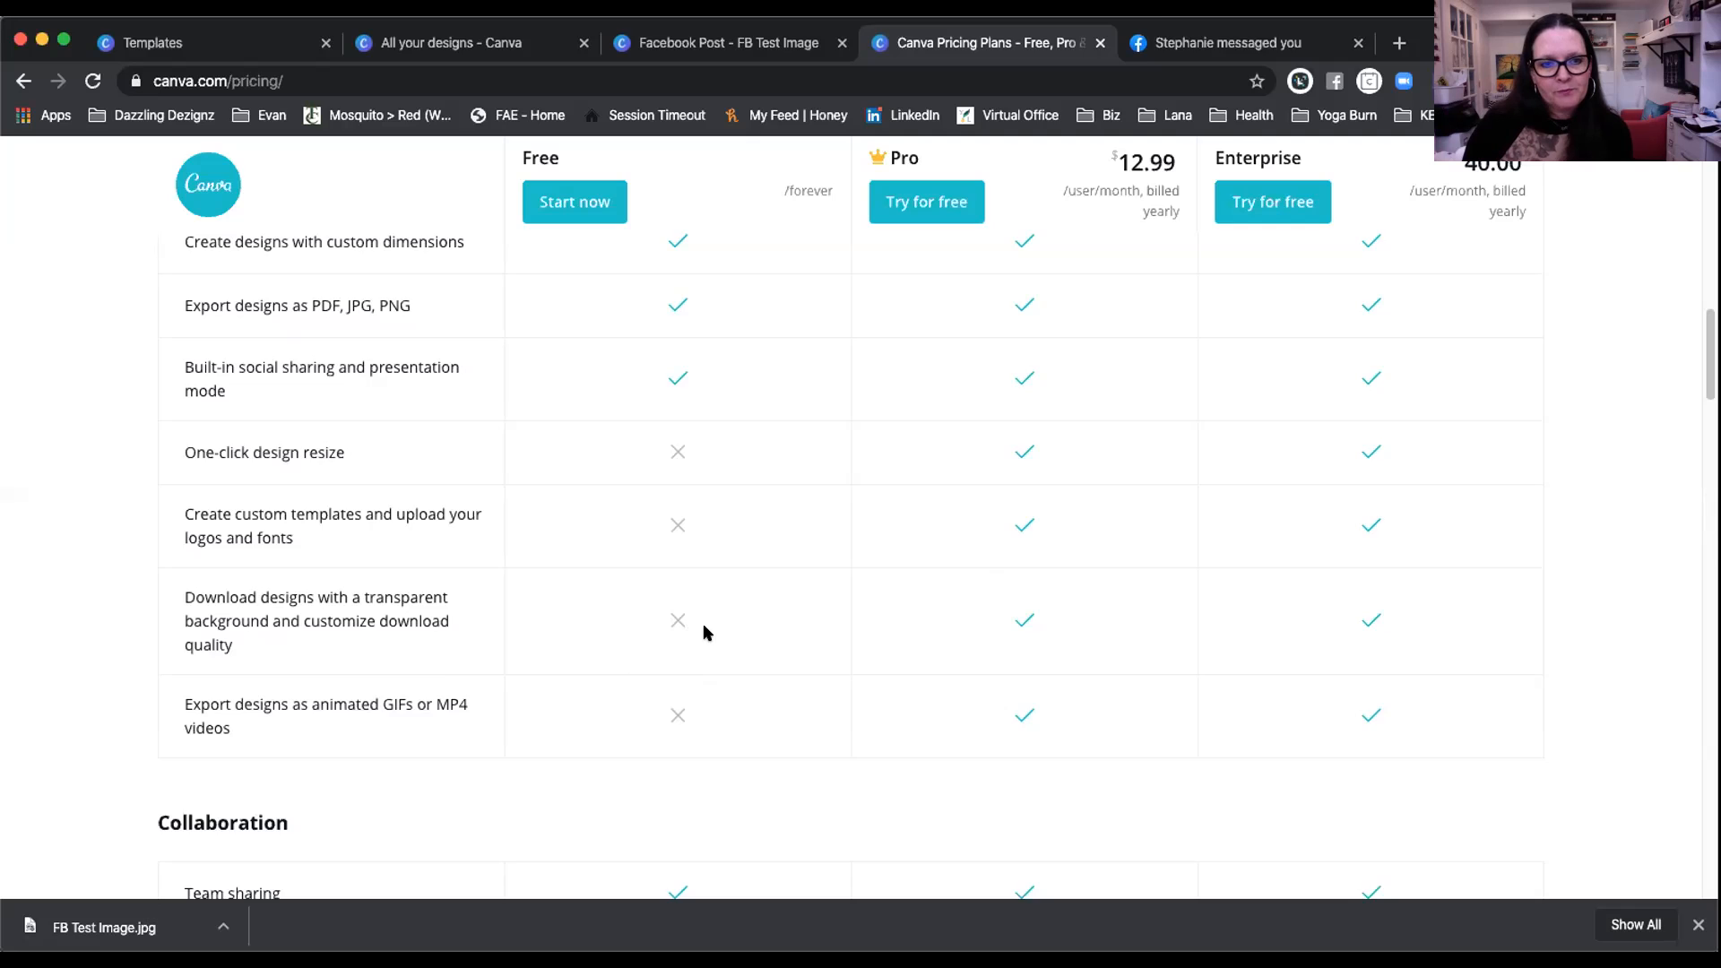
scroll(703, 632, down, 1)
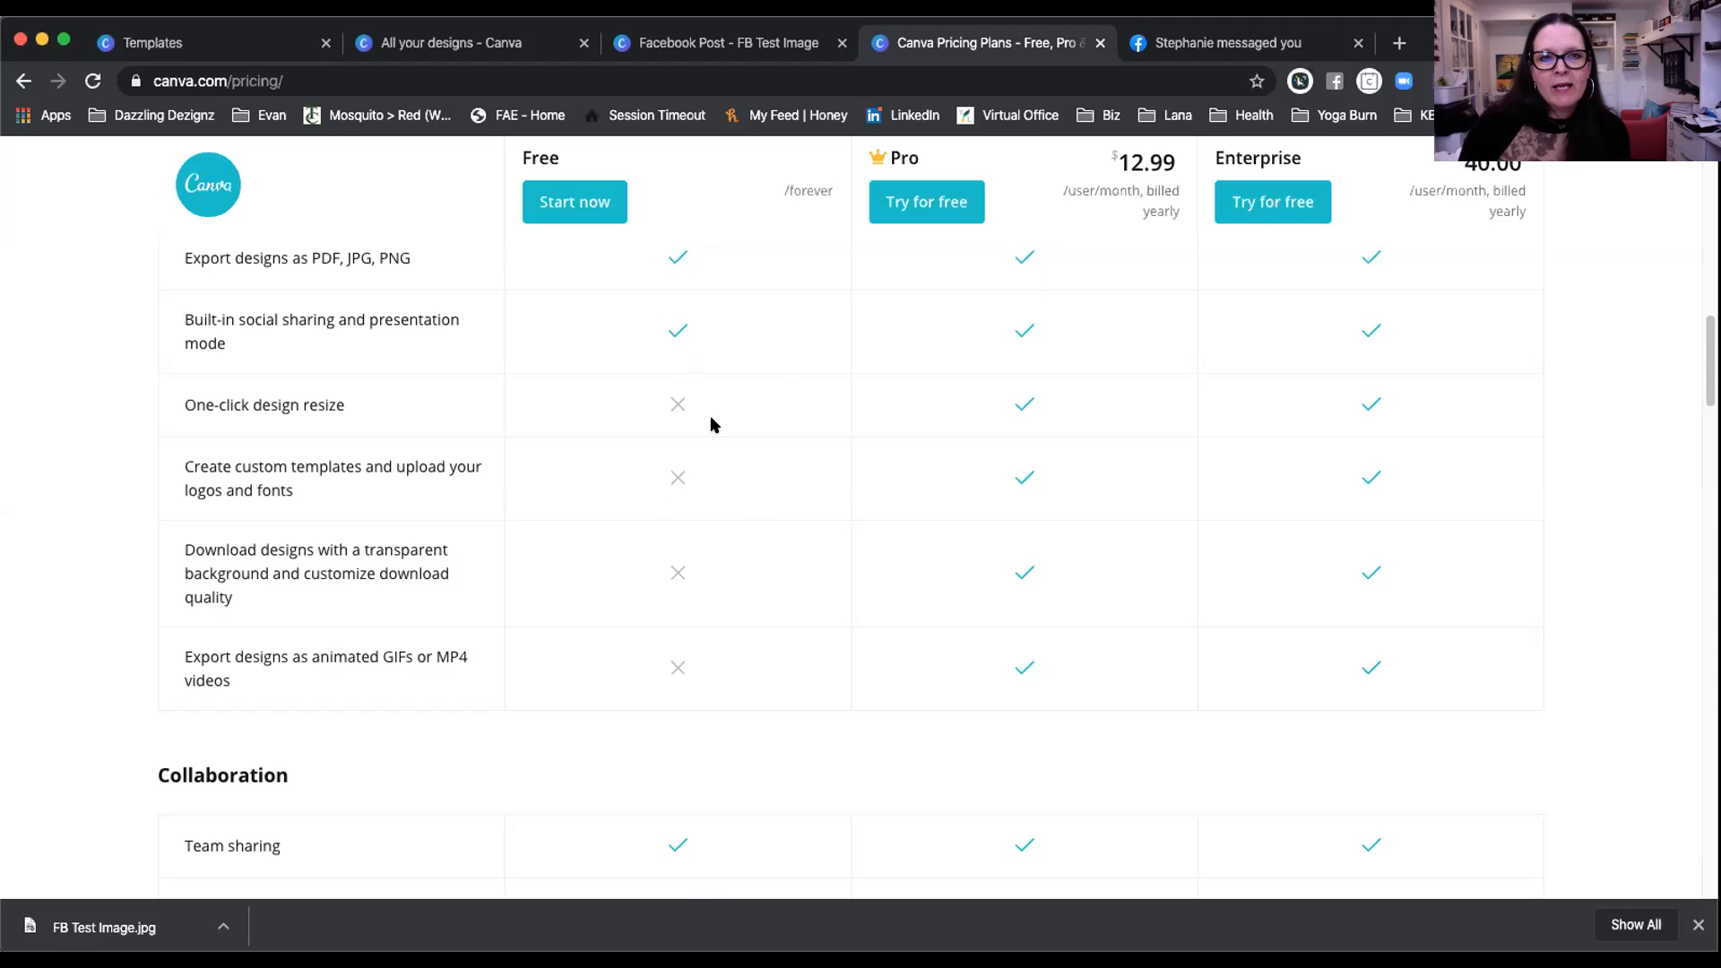
scroll(696, 403, up, 8)
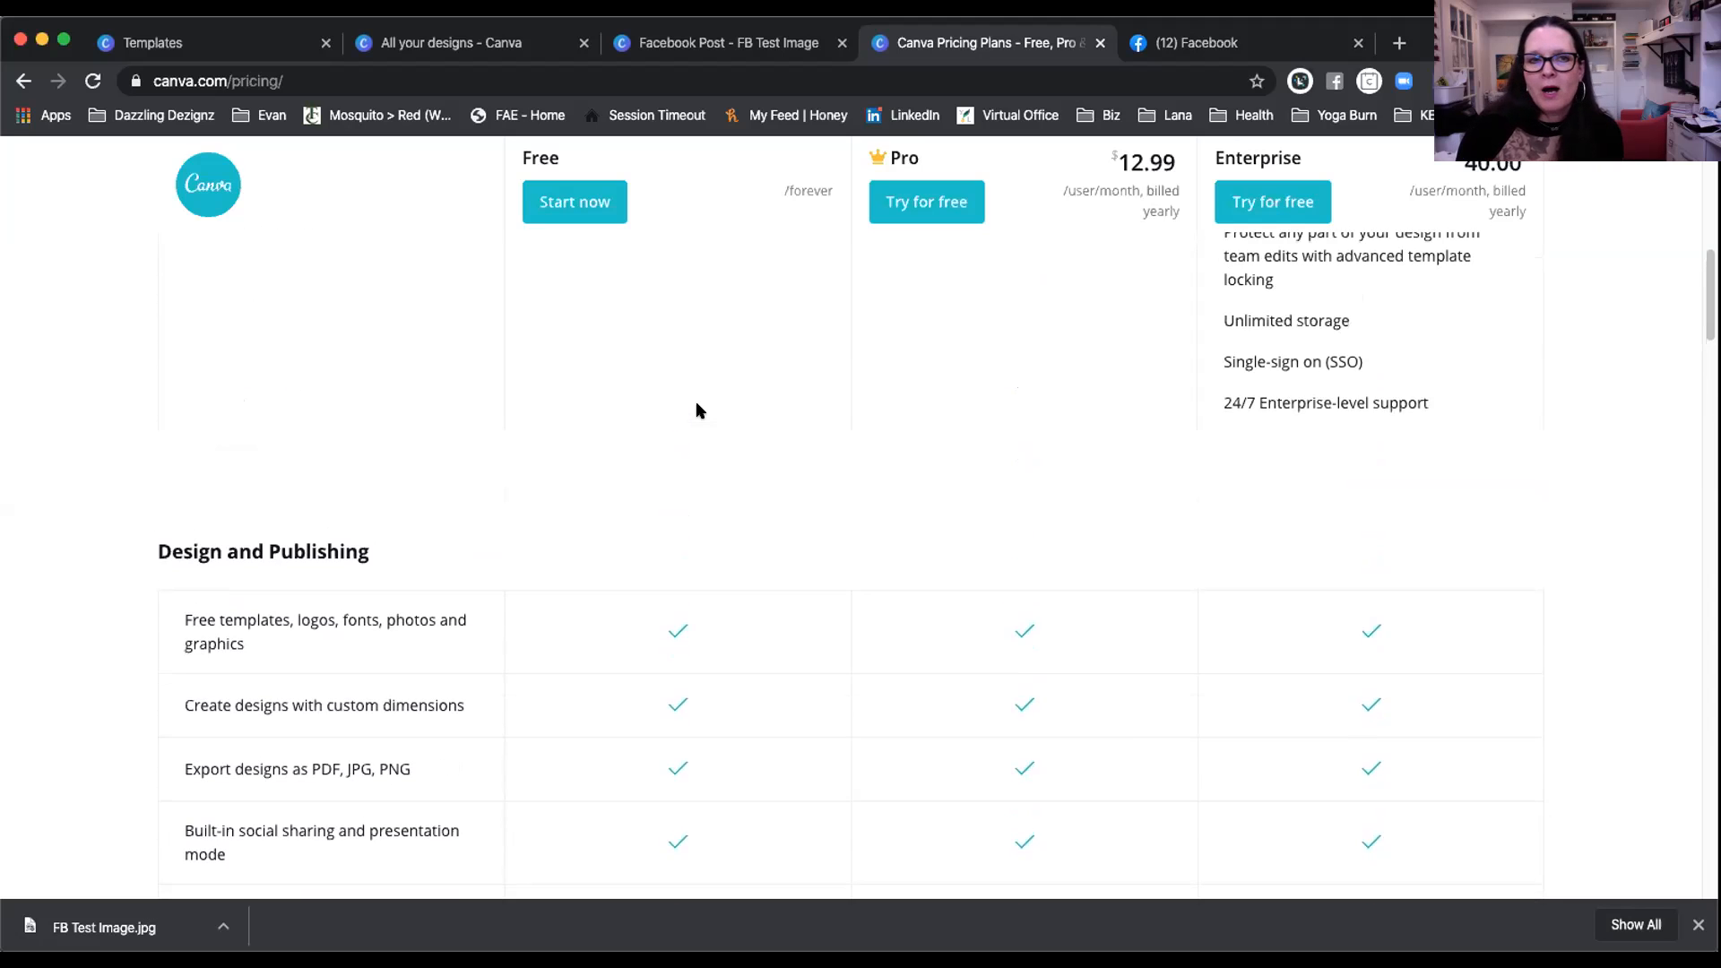
scroll(696, 404, up, 6)
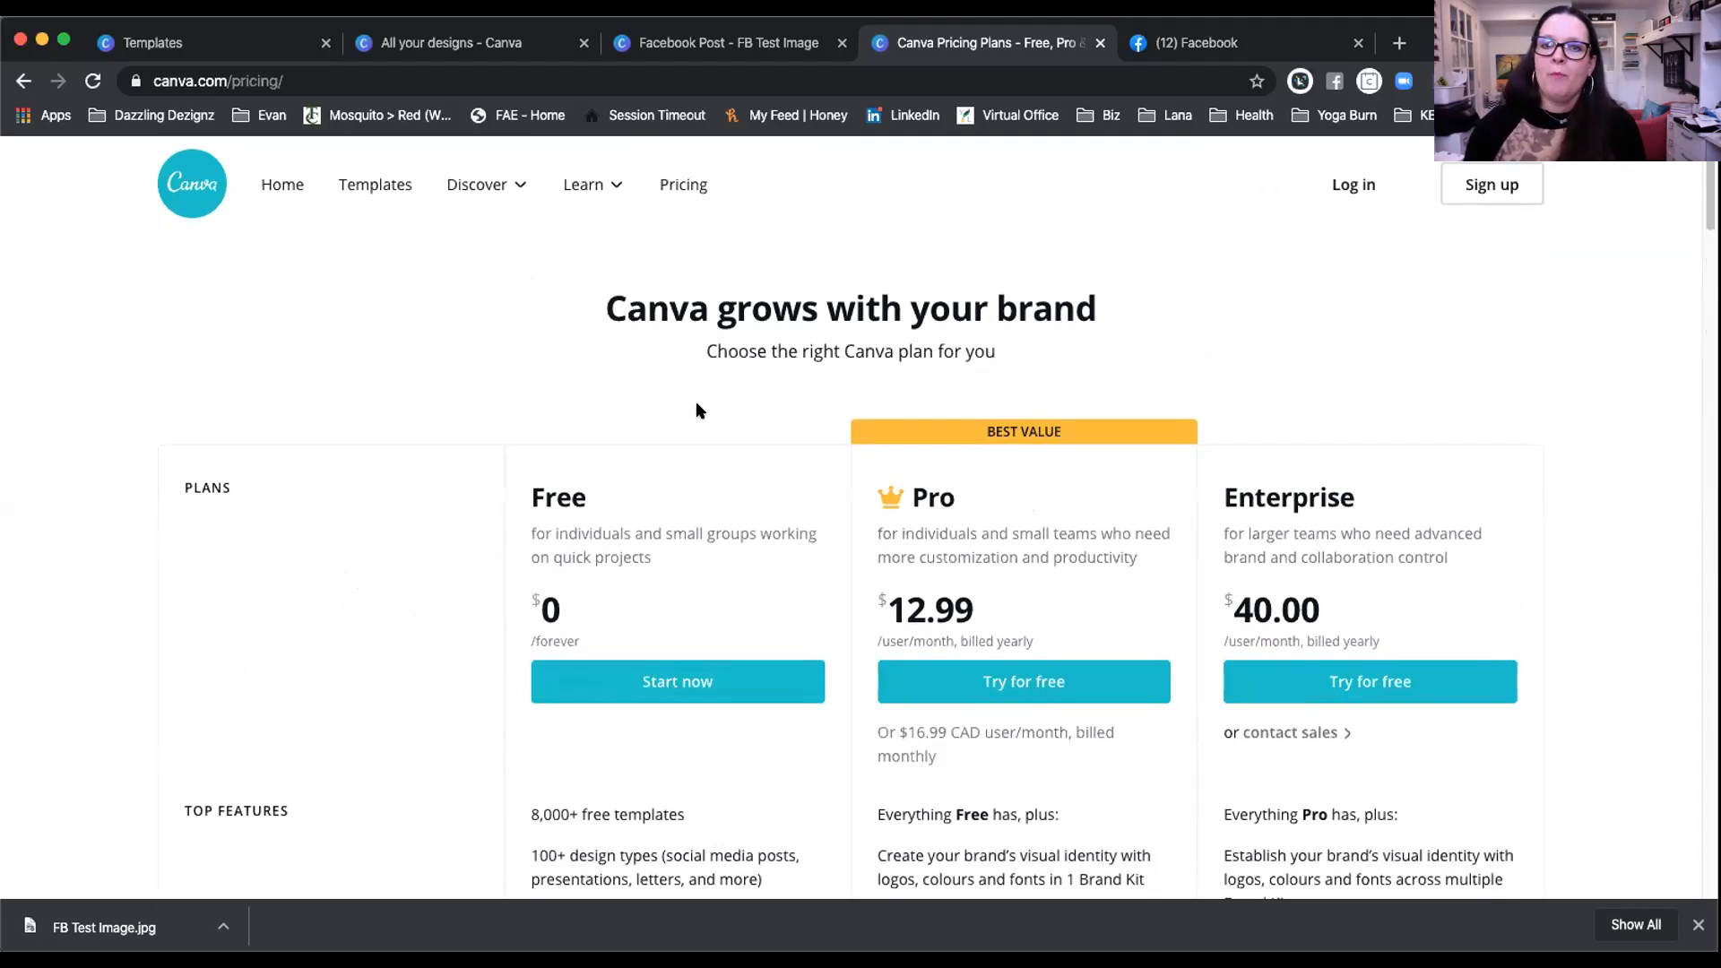
Step: Finish reviewing the plan overview and switch to the All your designs tab
scroll(1048, 681, down, 3)
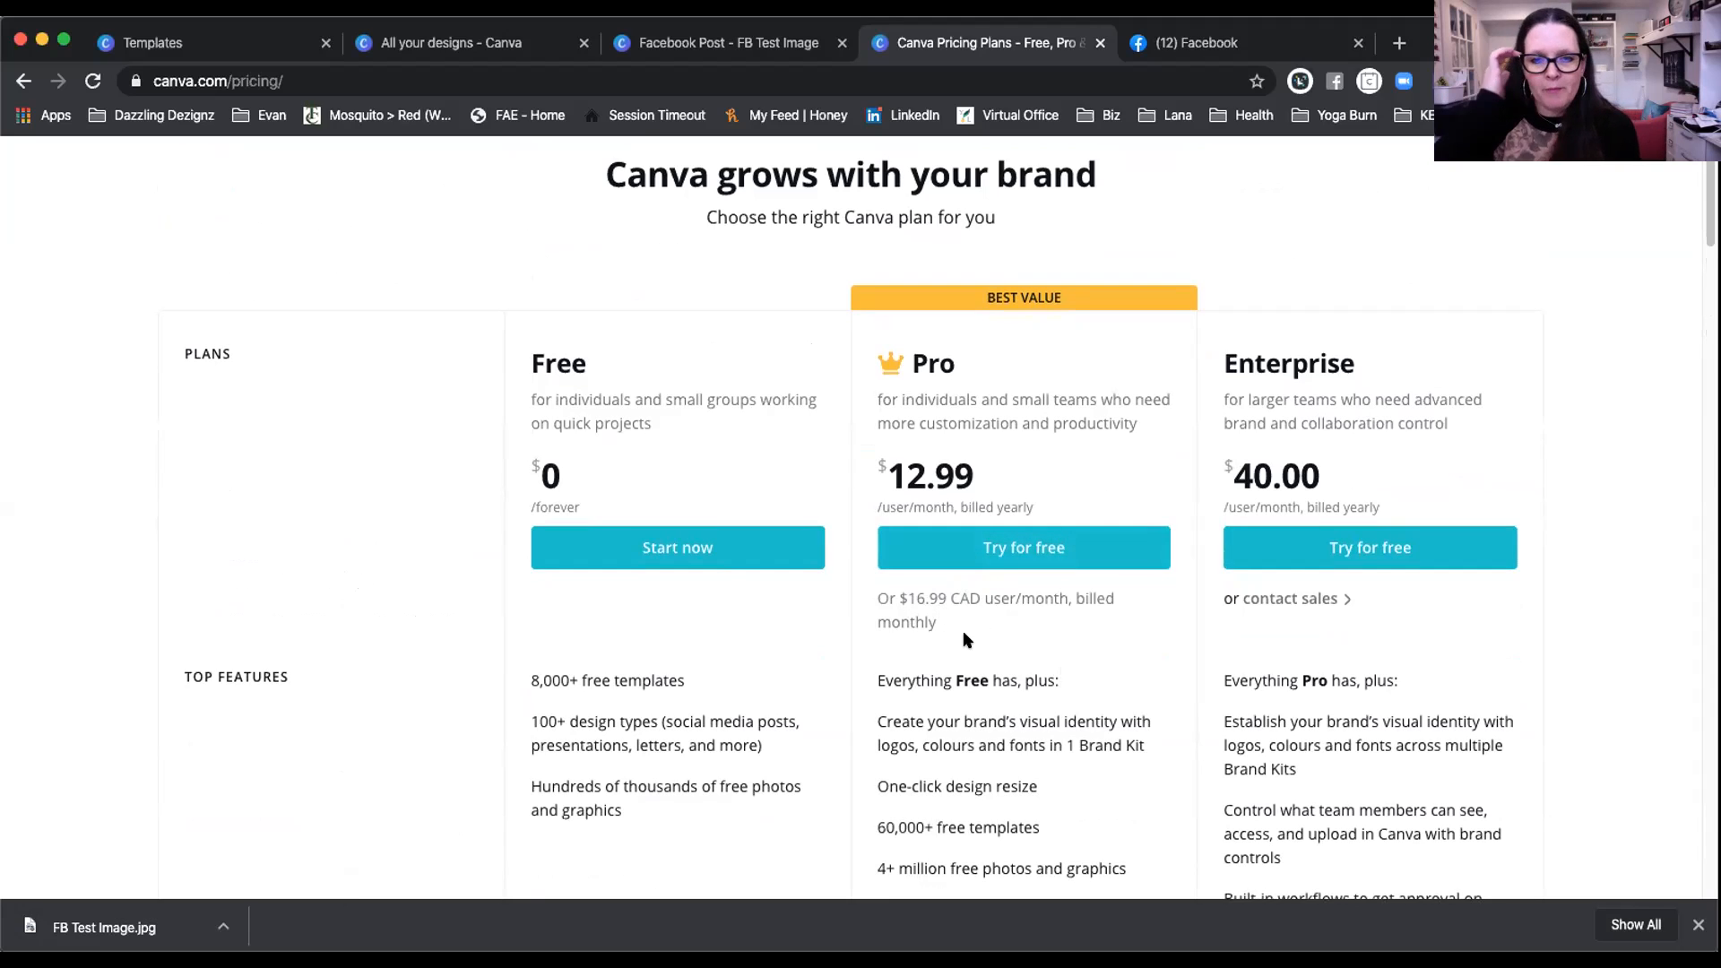
scroll(717, 587, down, 5)
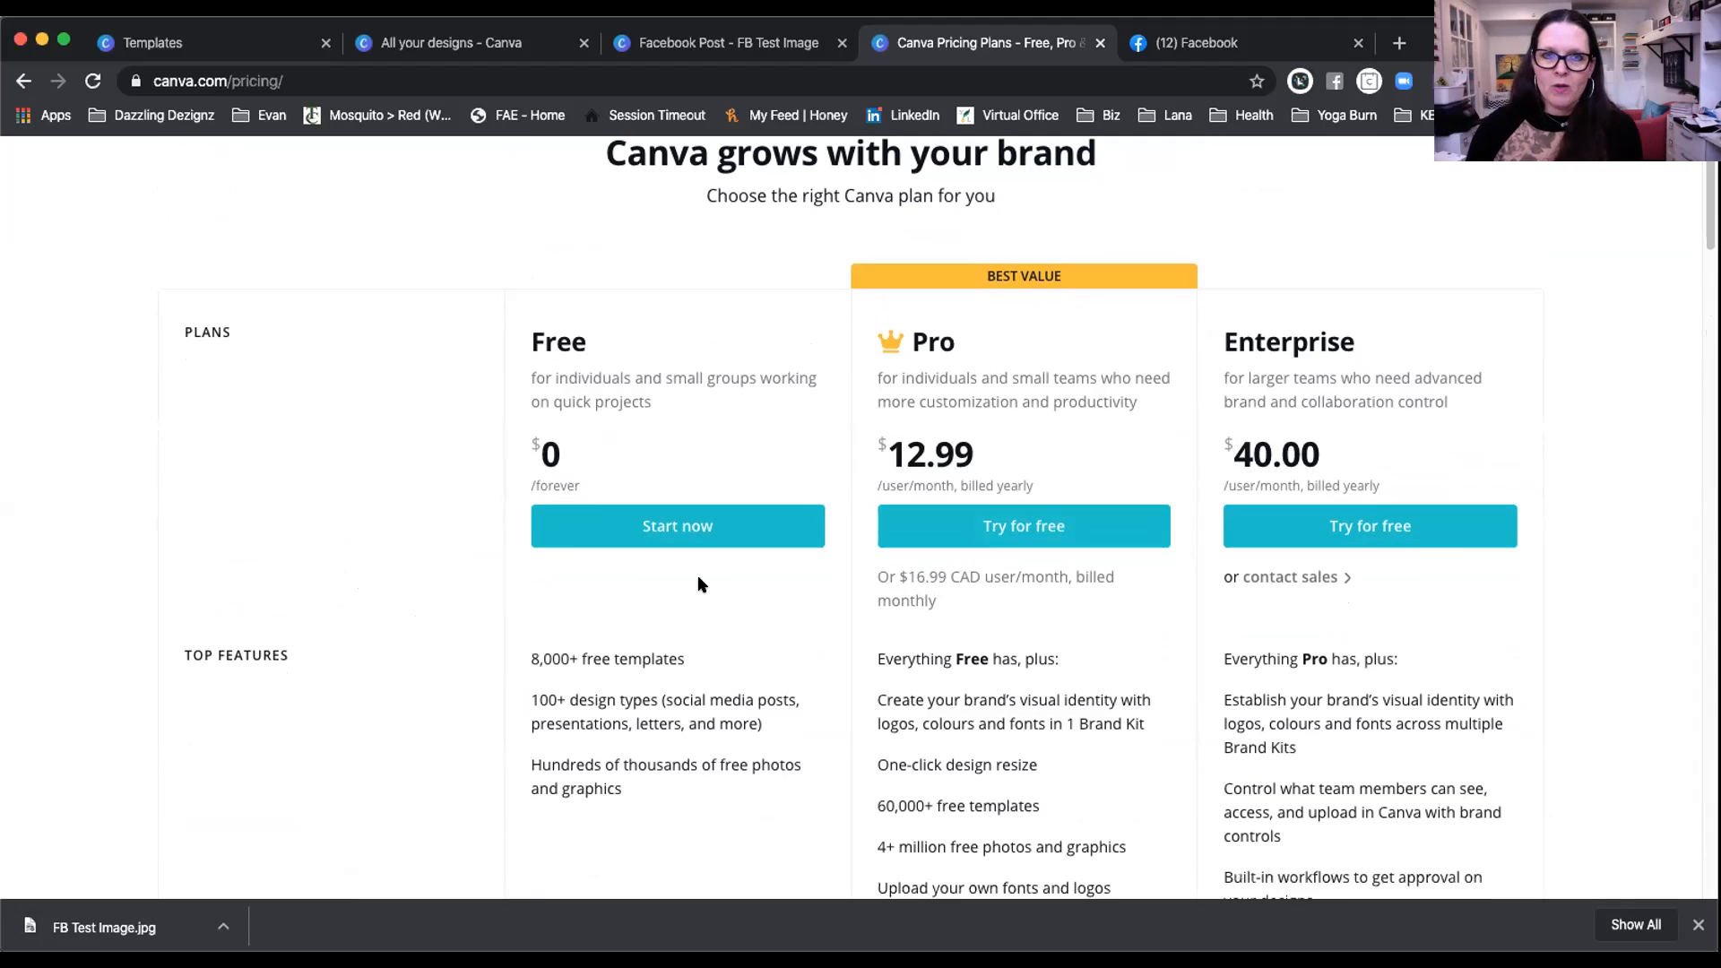
scroll(699, 584, up, 4)
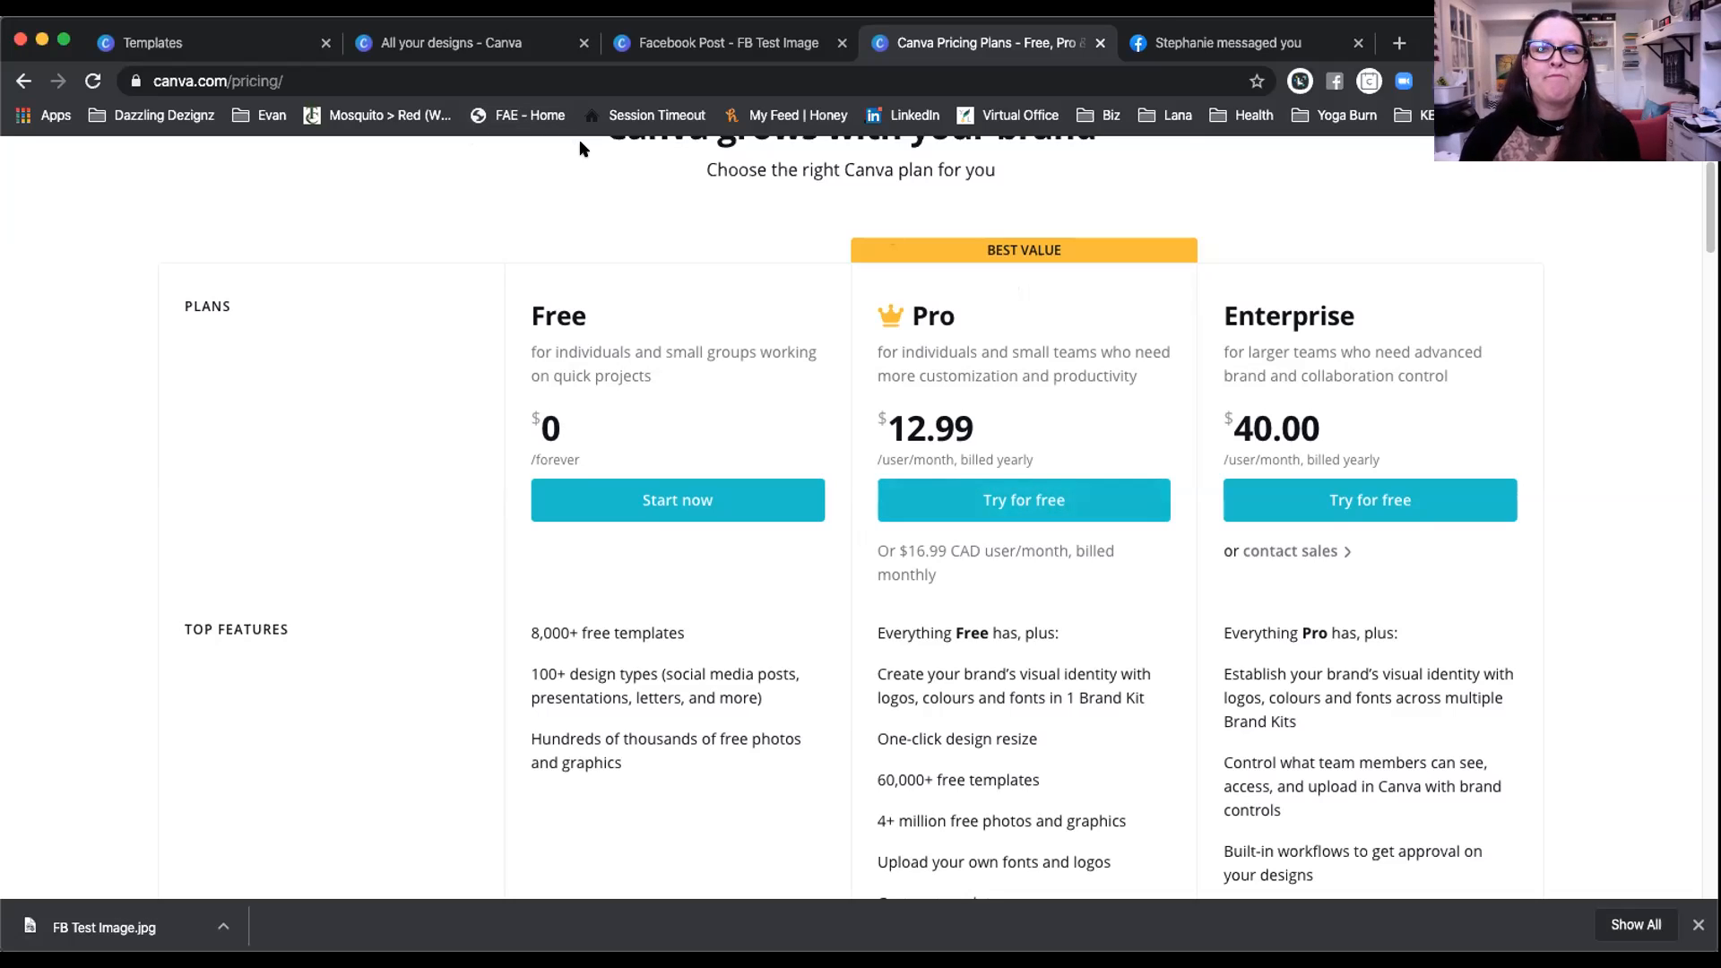
click(426, 45)
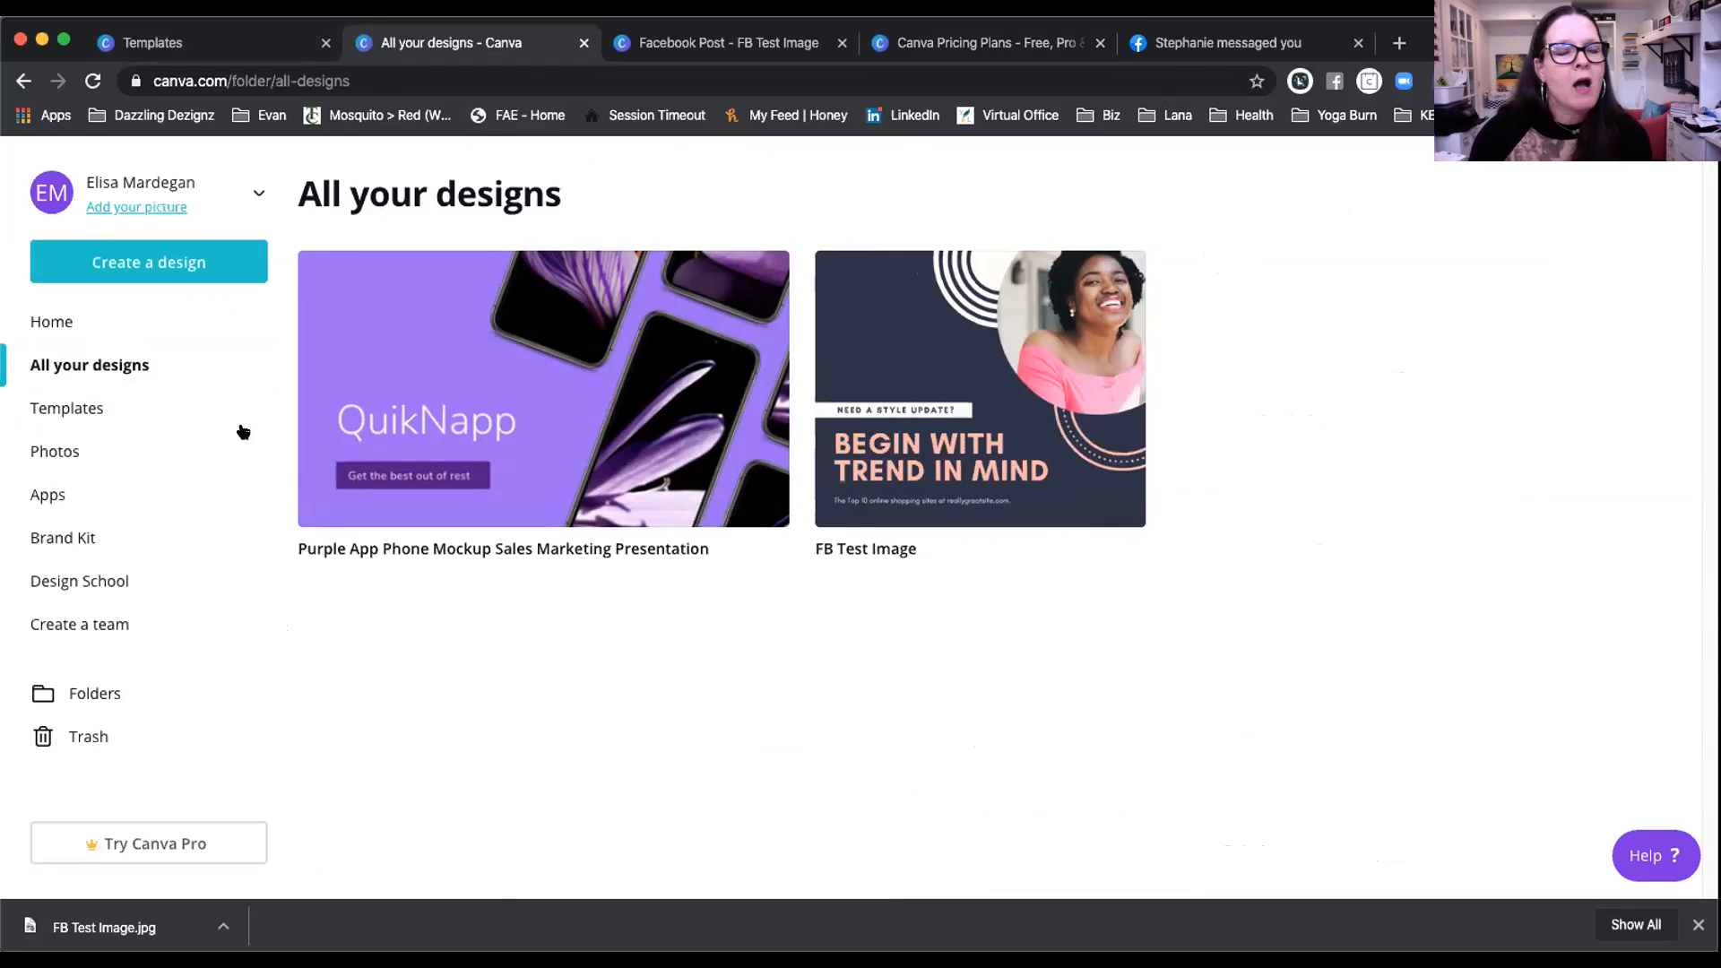
click(70, 323)
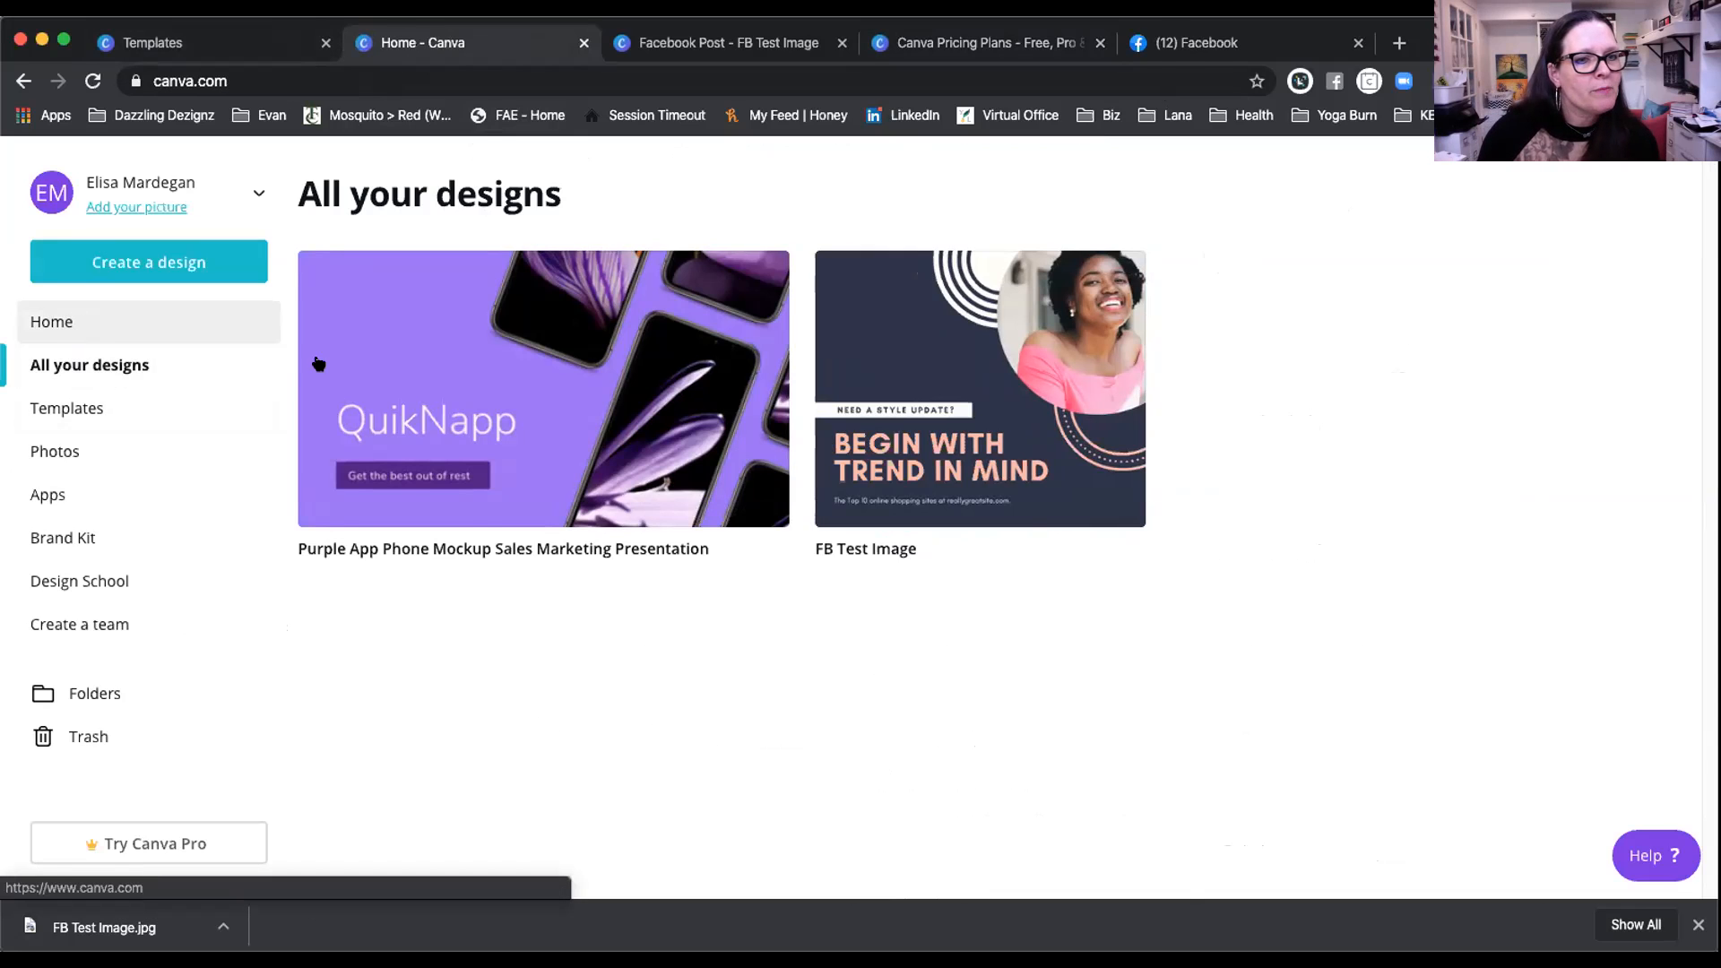
scroll(628, 530, down, 3)
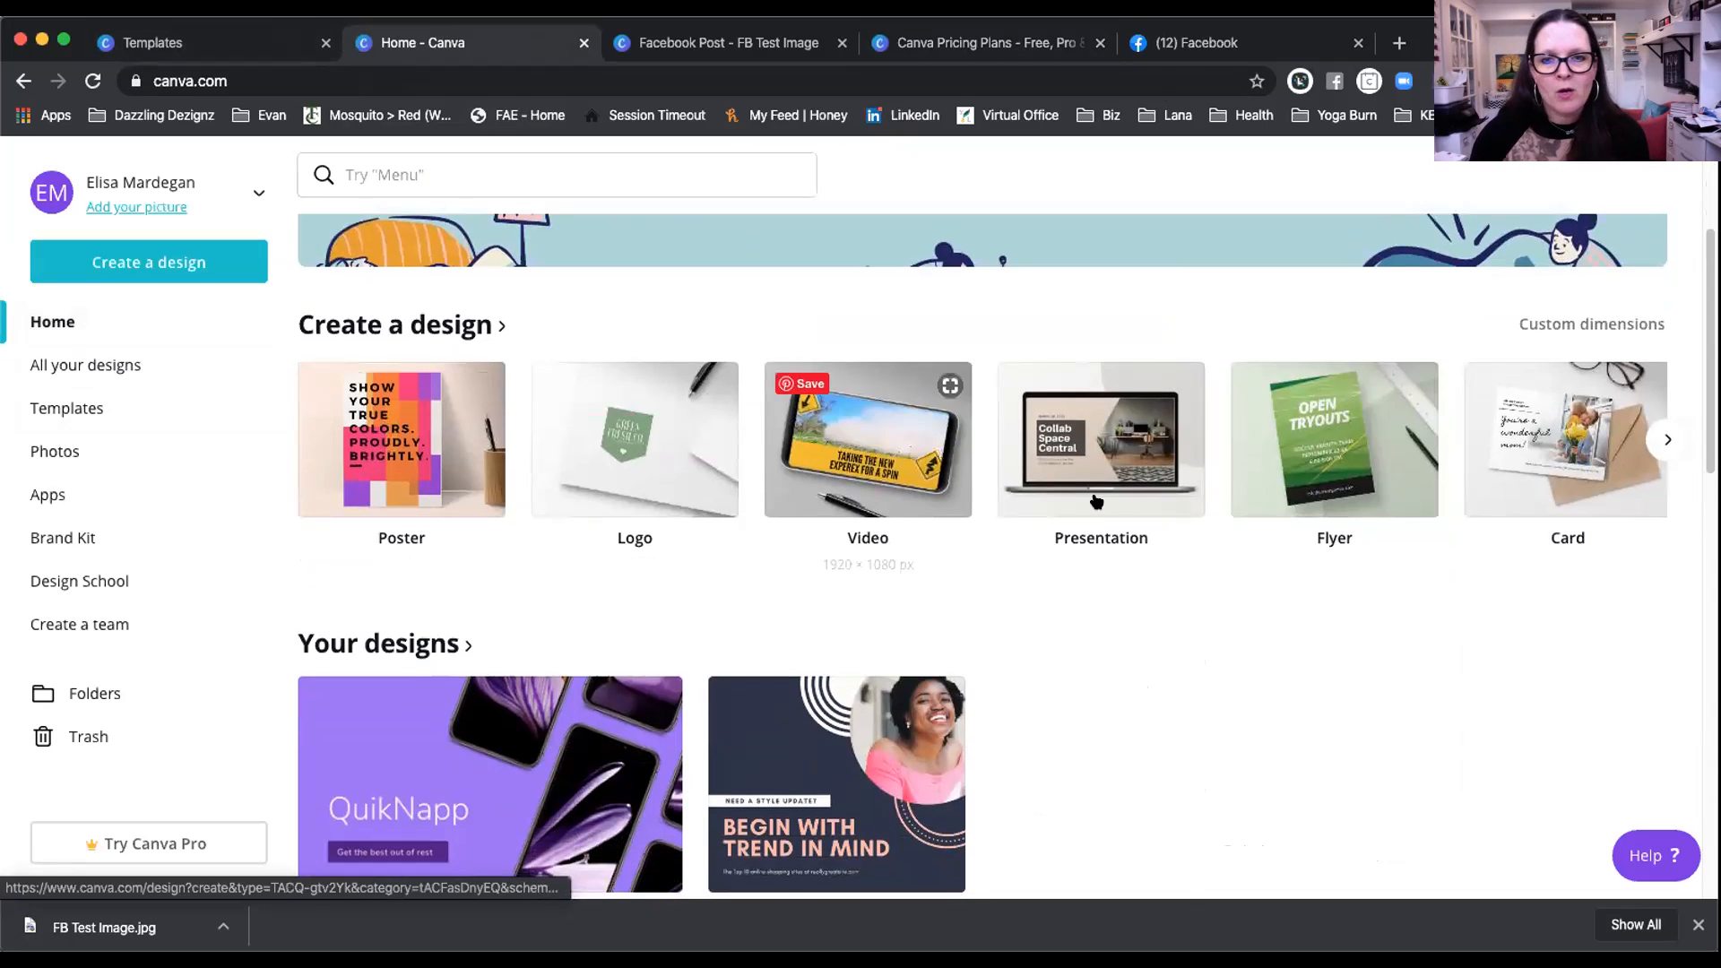
click(1664, 439)
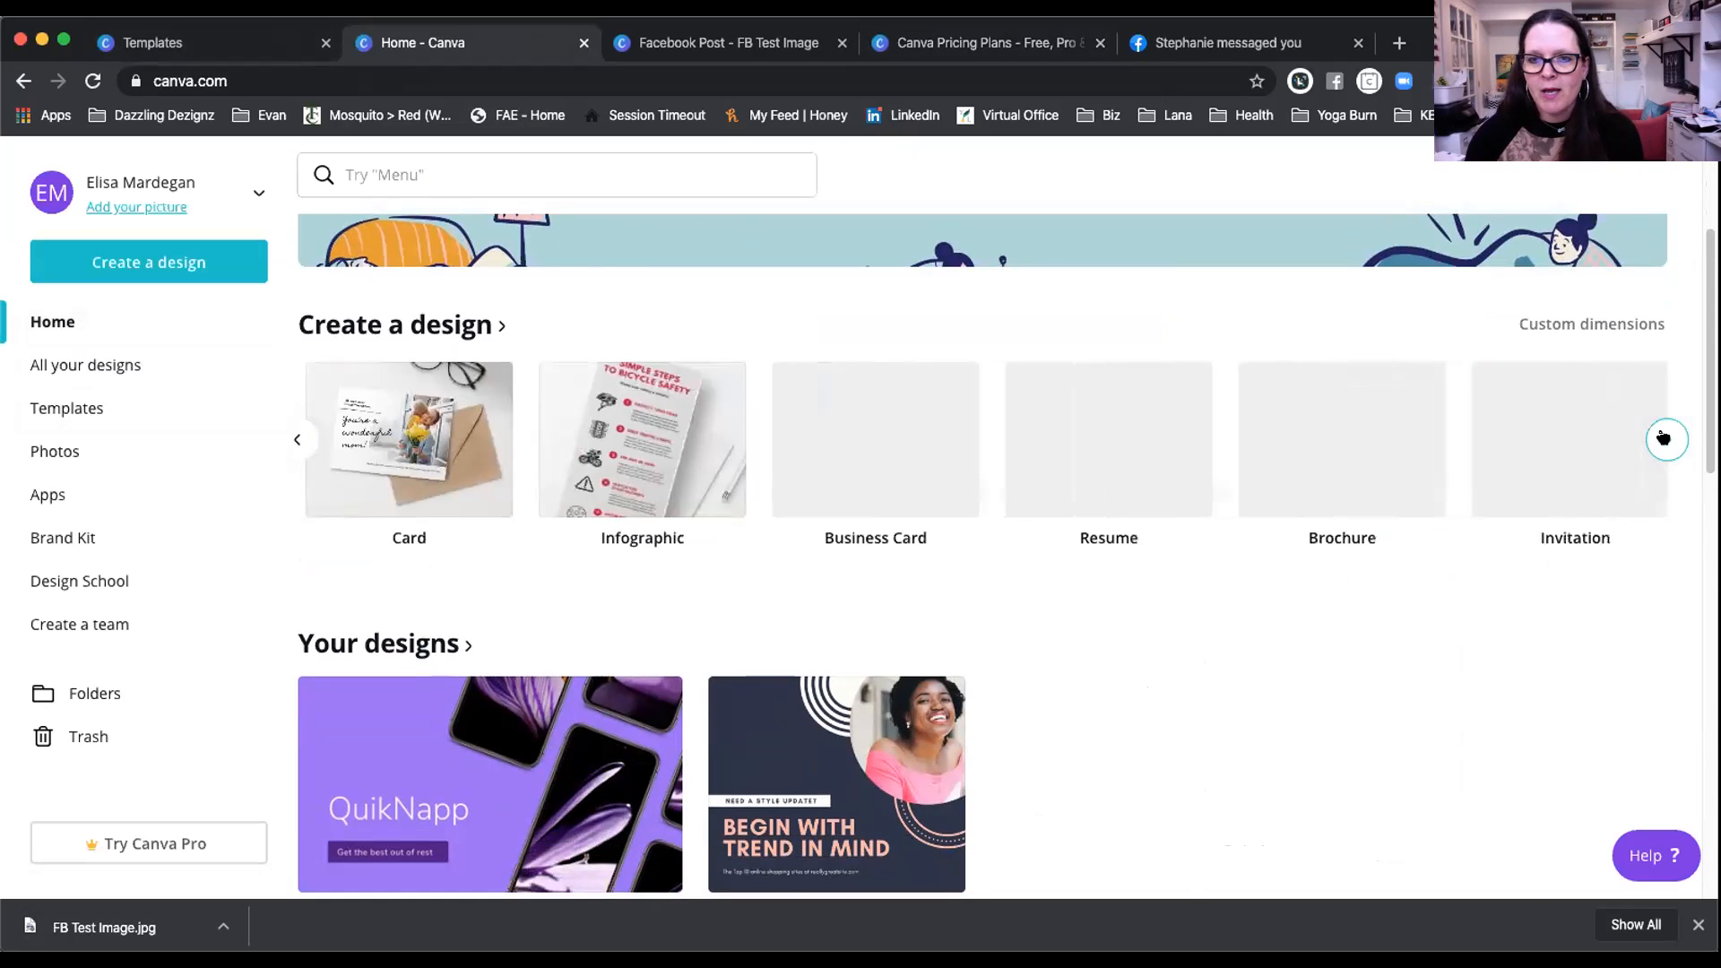
click(1665, 439)
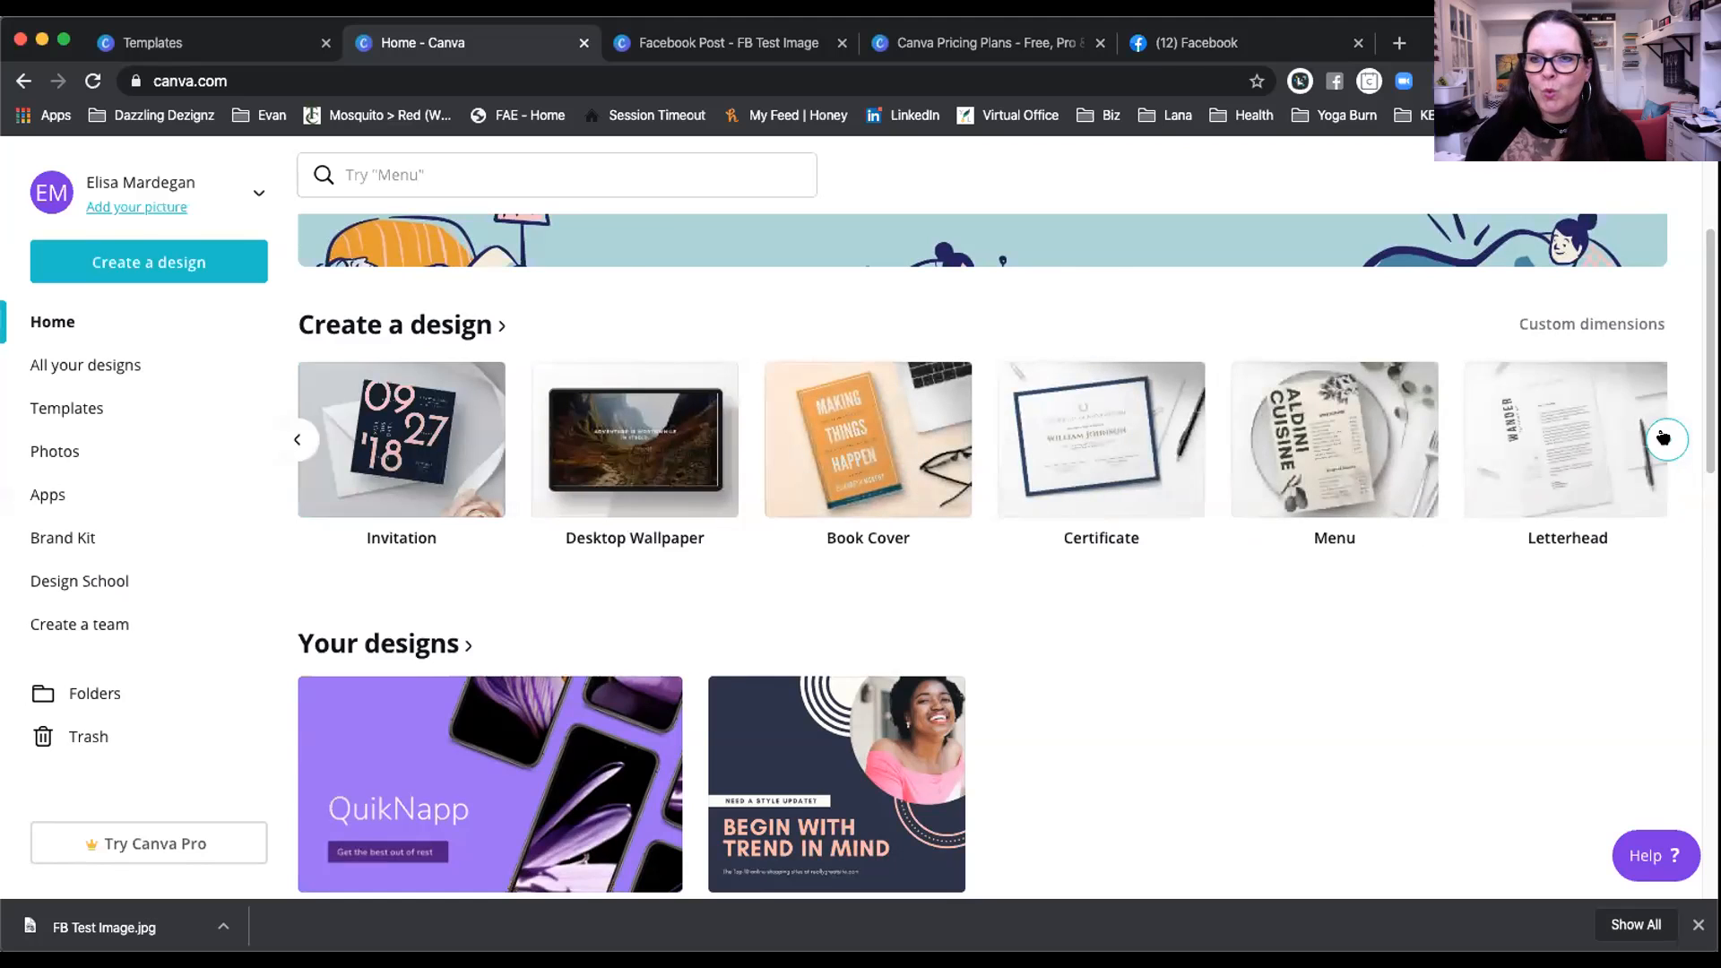
click(1665, 439)
click(1664, 439)
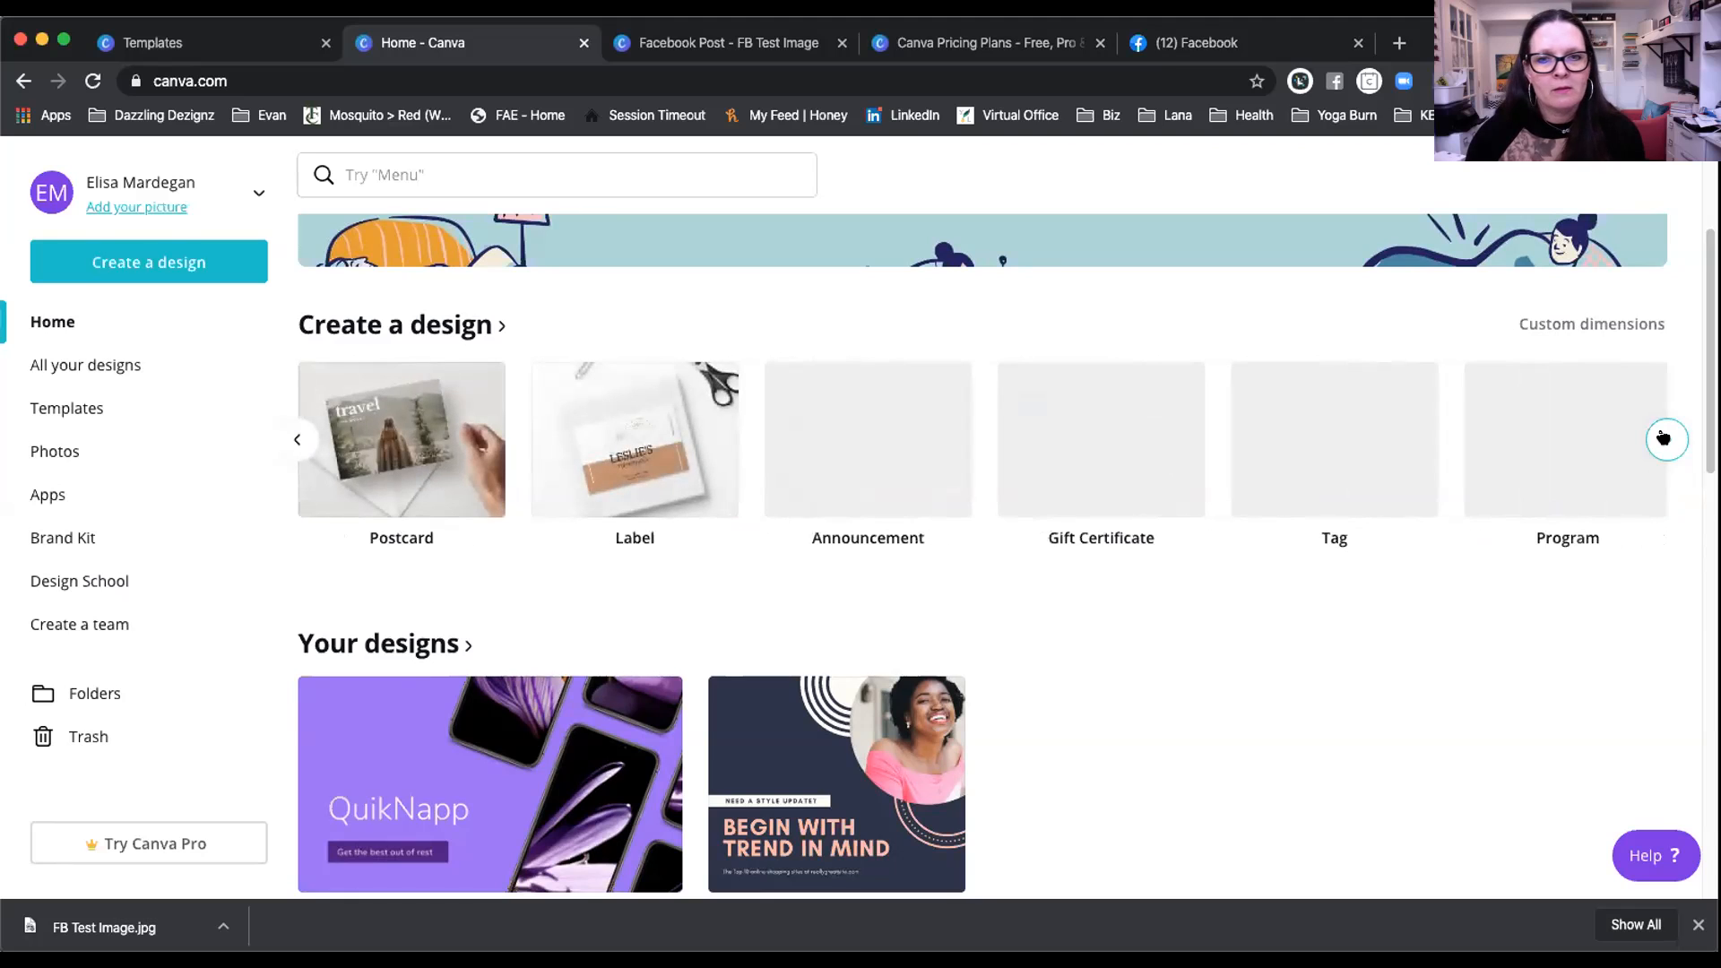
click(1664, 439)
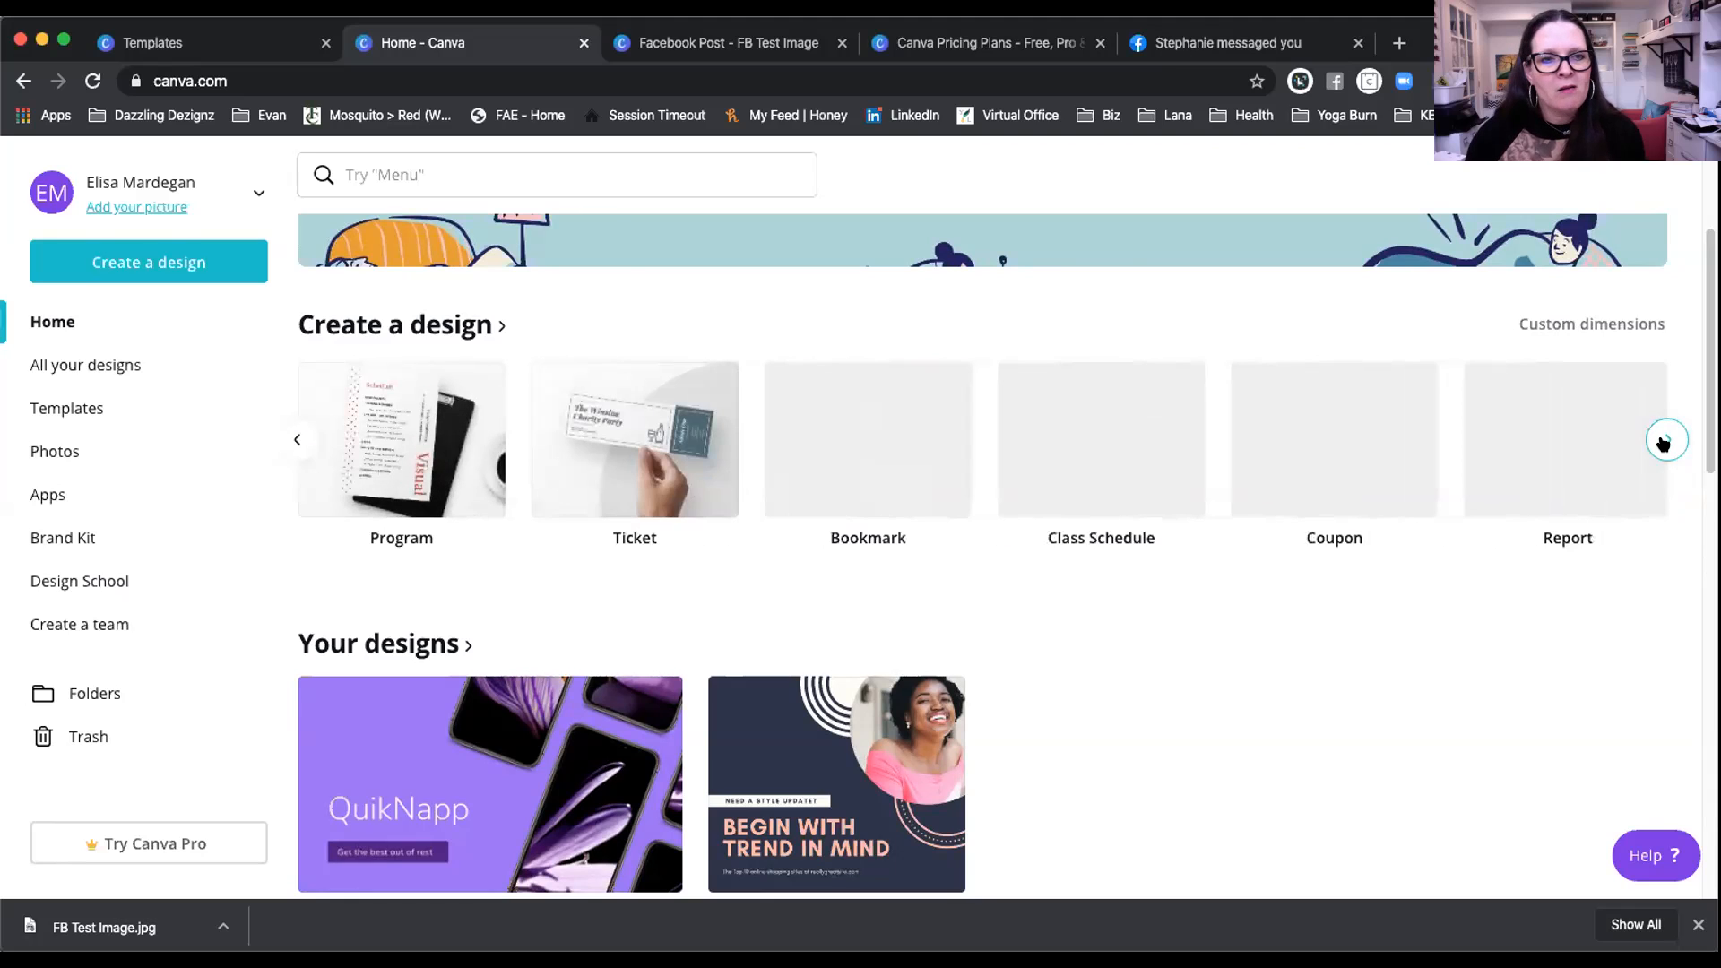
click(1664, 439)
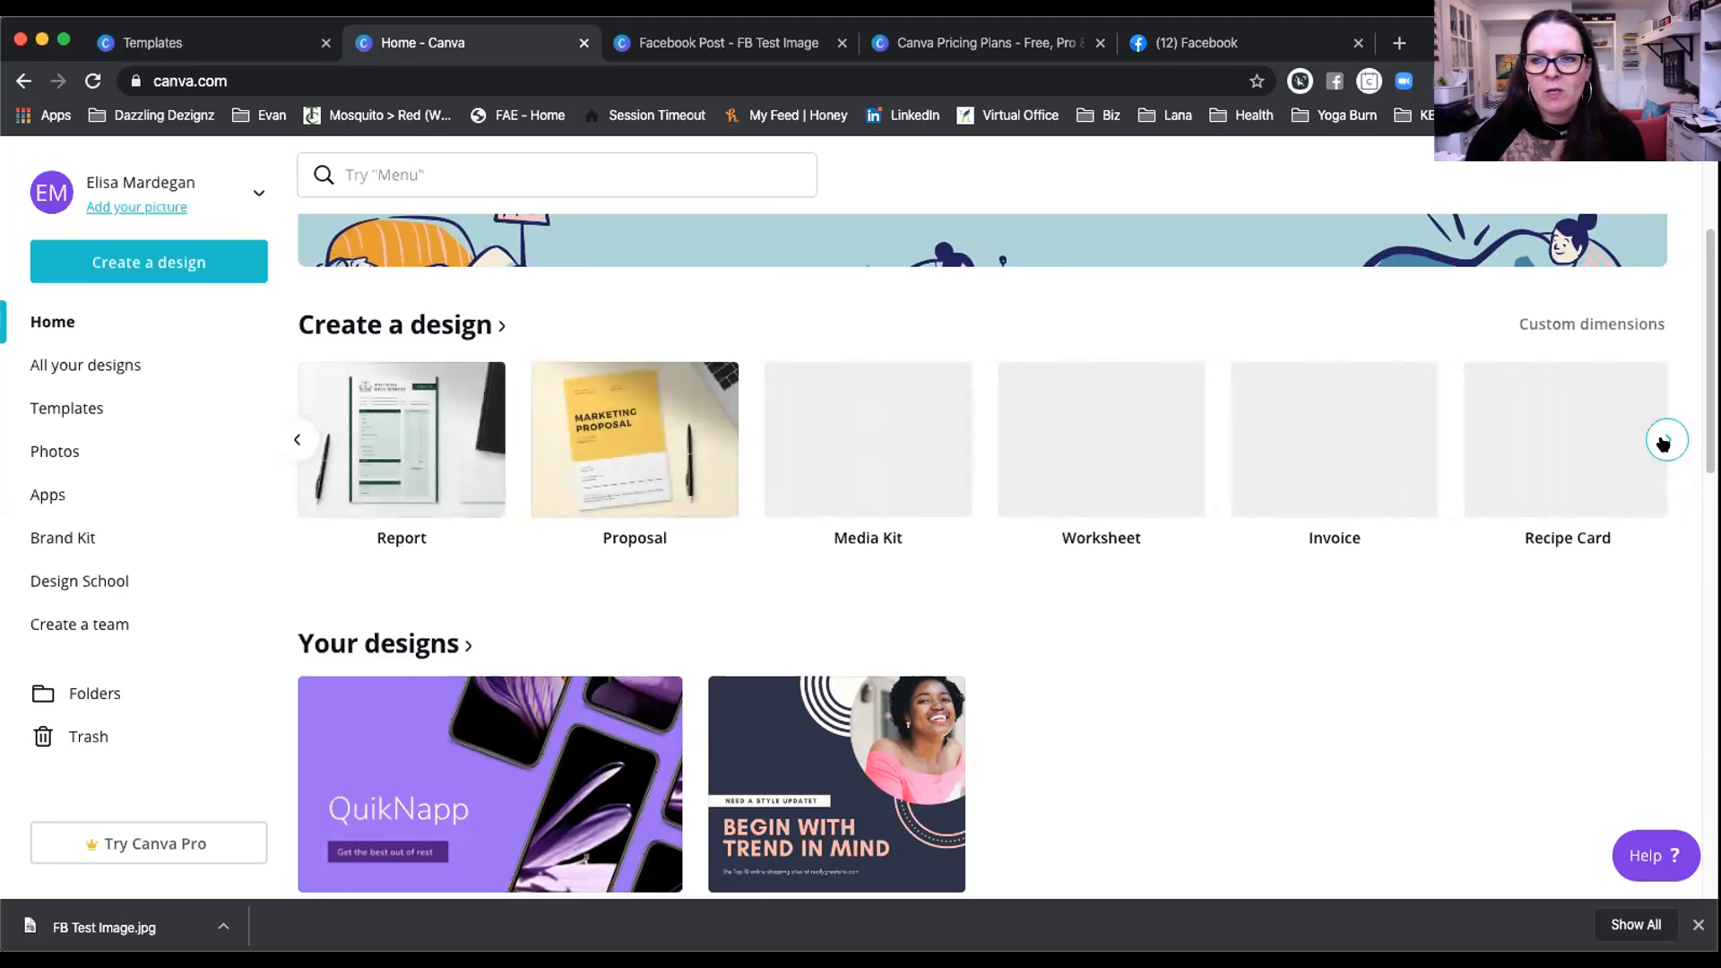
click(1664, 439)
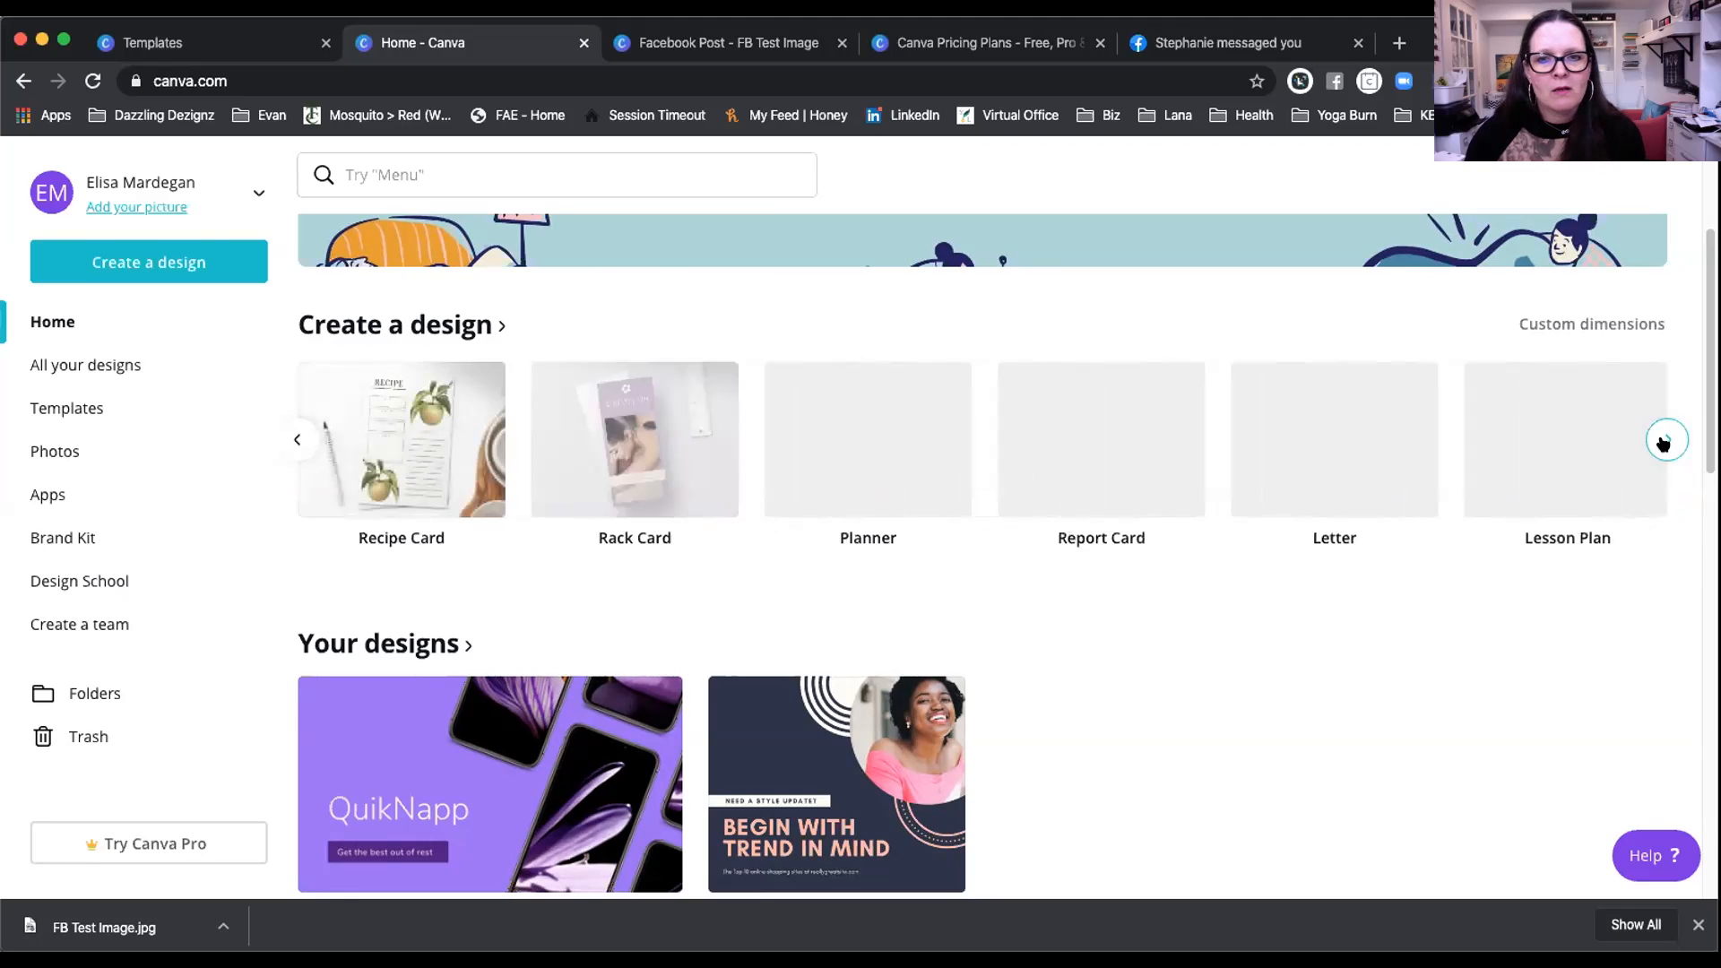
click(1665, 439)
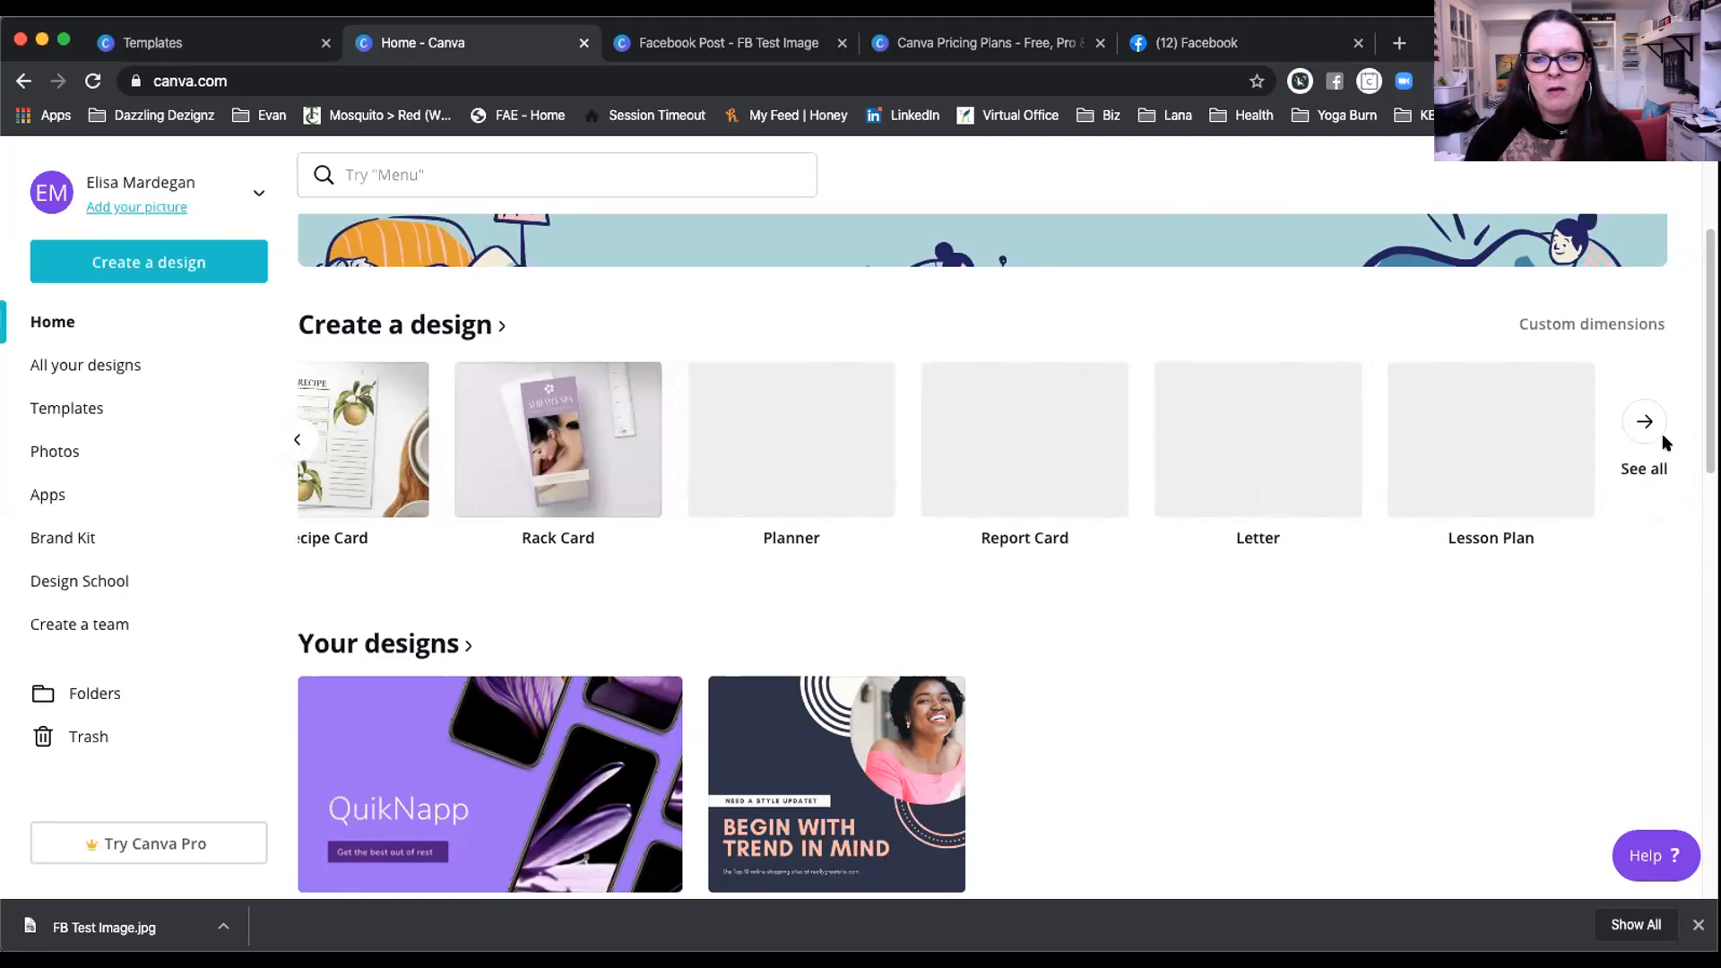
click(298, 441)
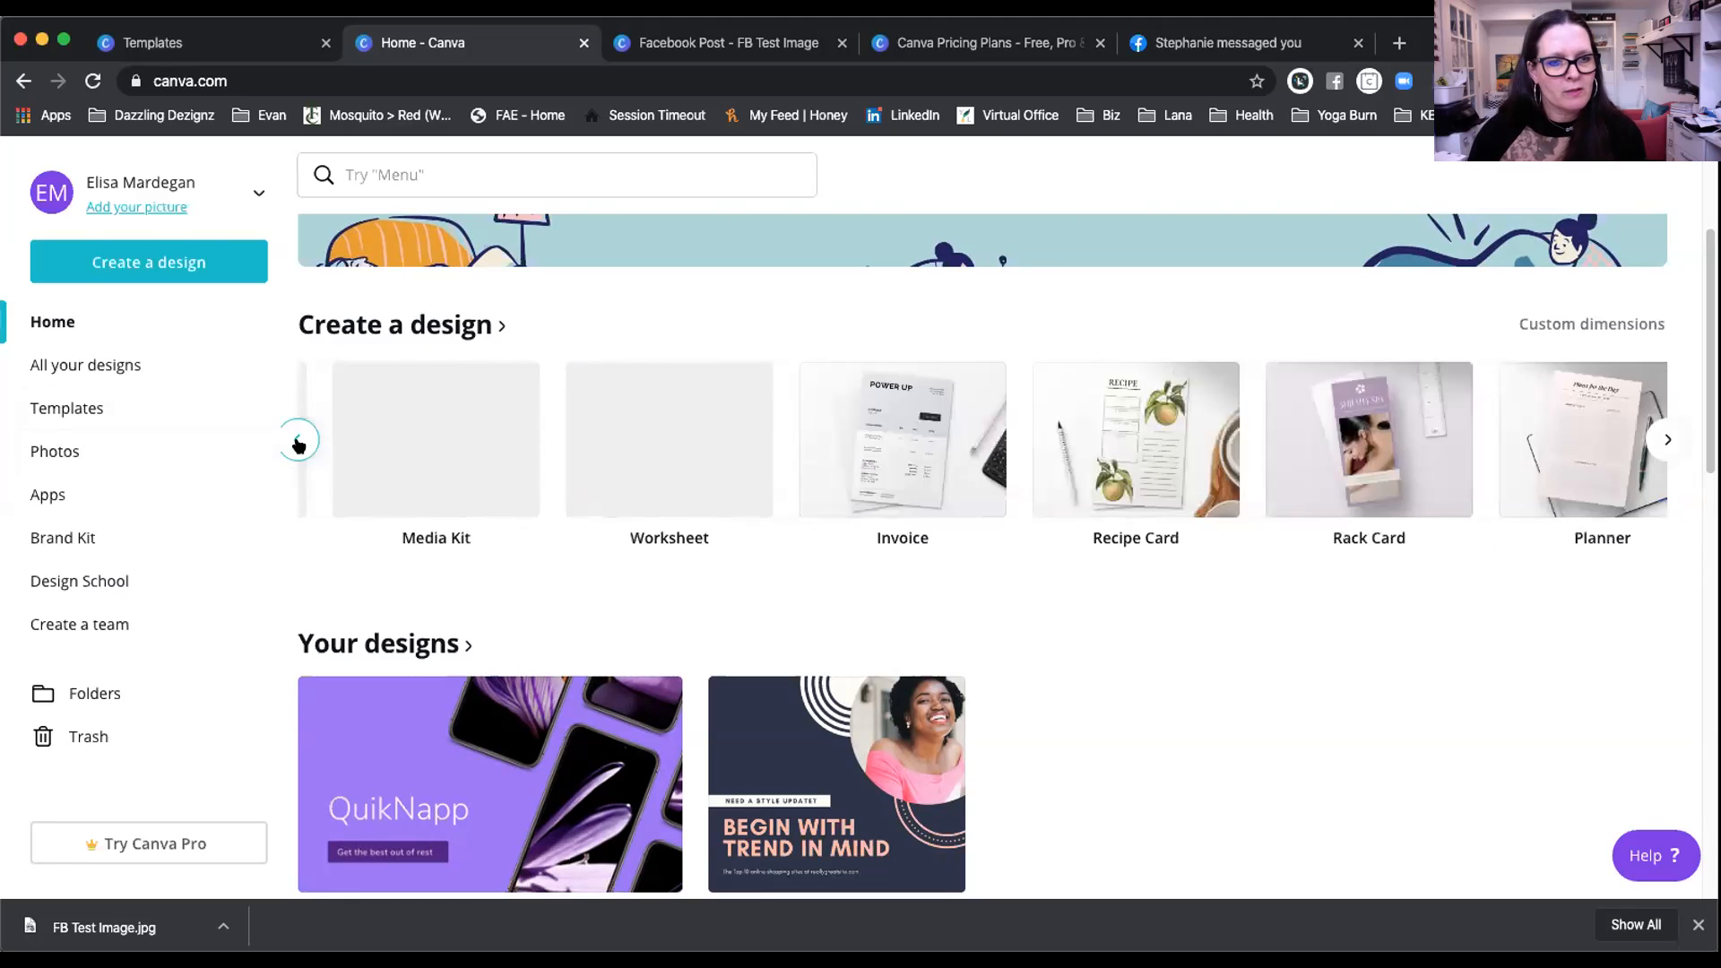
click(298, 441)
click(298, 441)
click(298, 441)
click(299, 441)
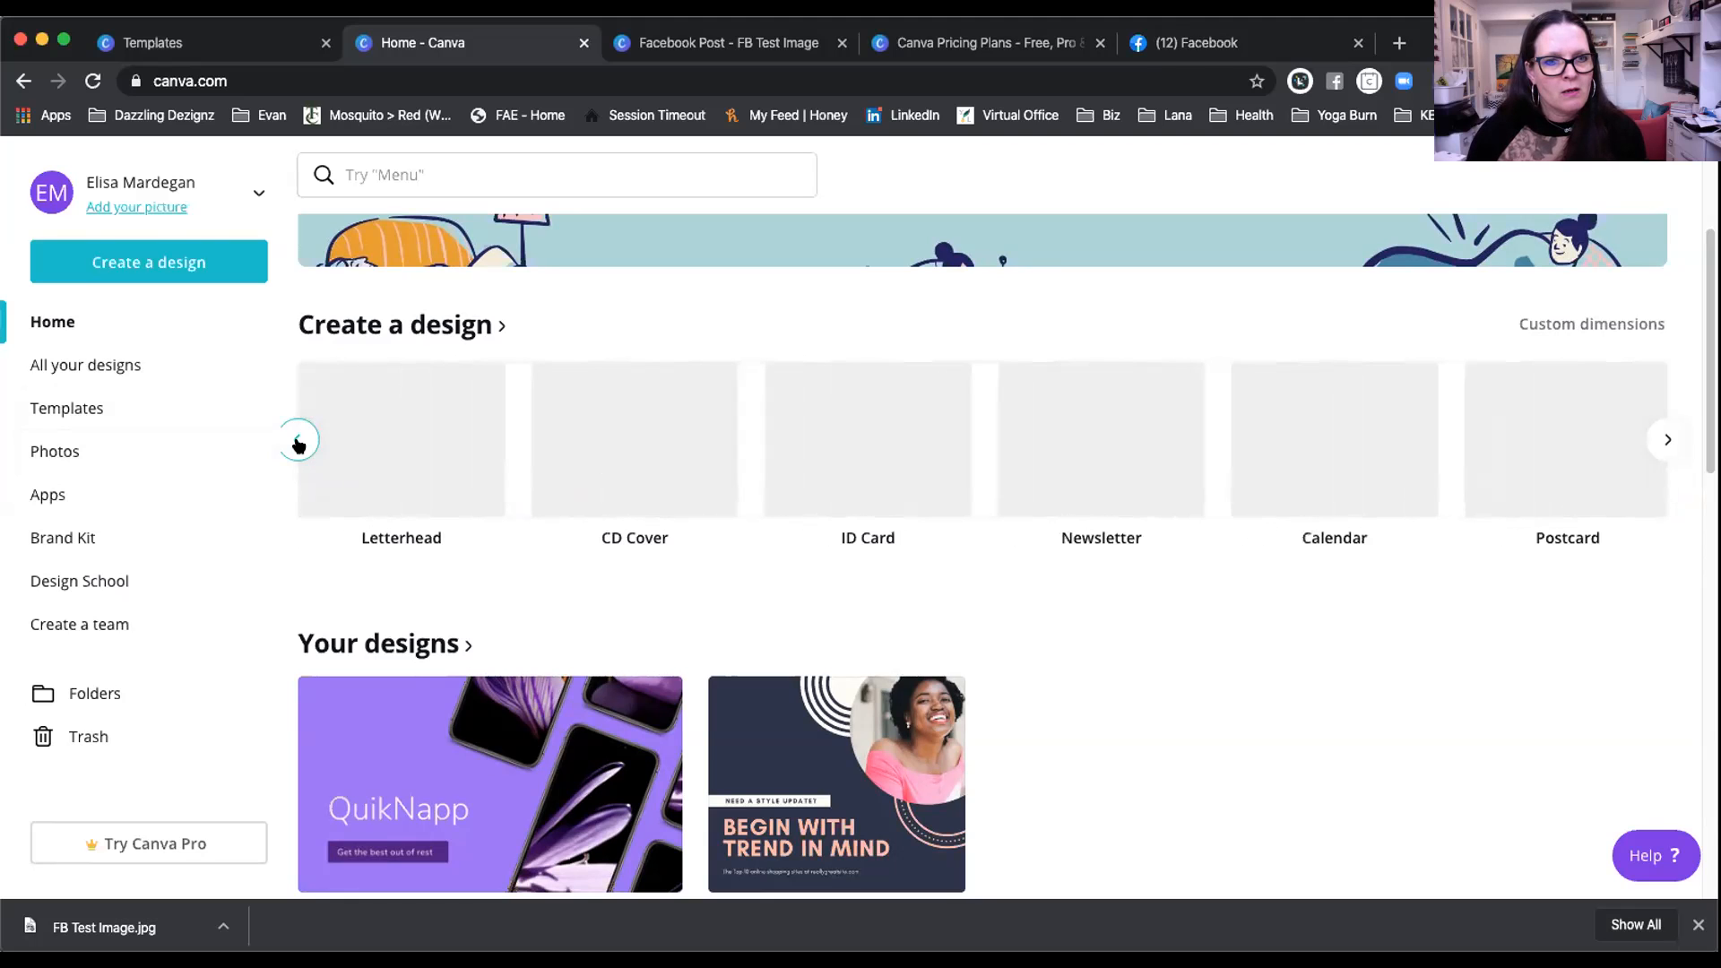
click(298, 441)
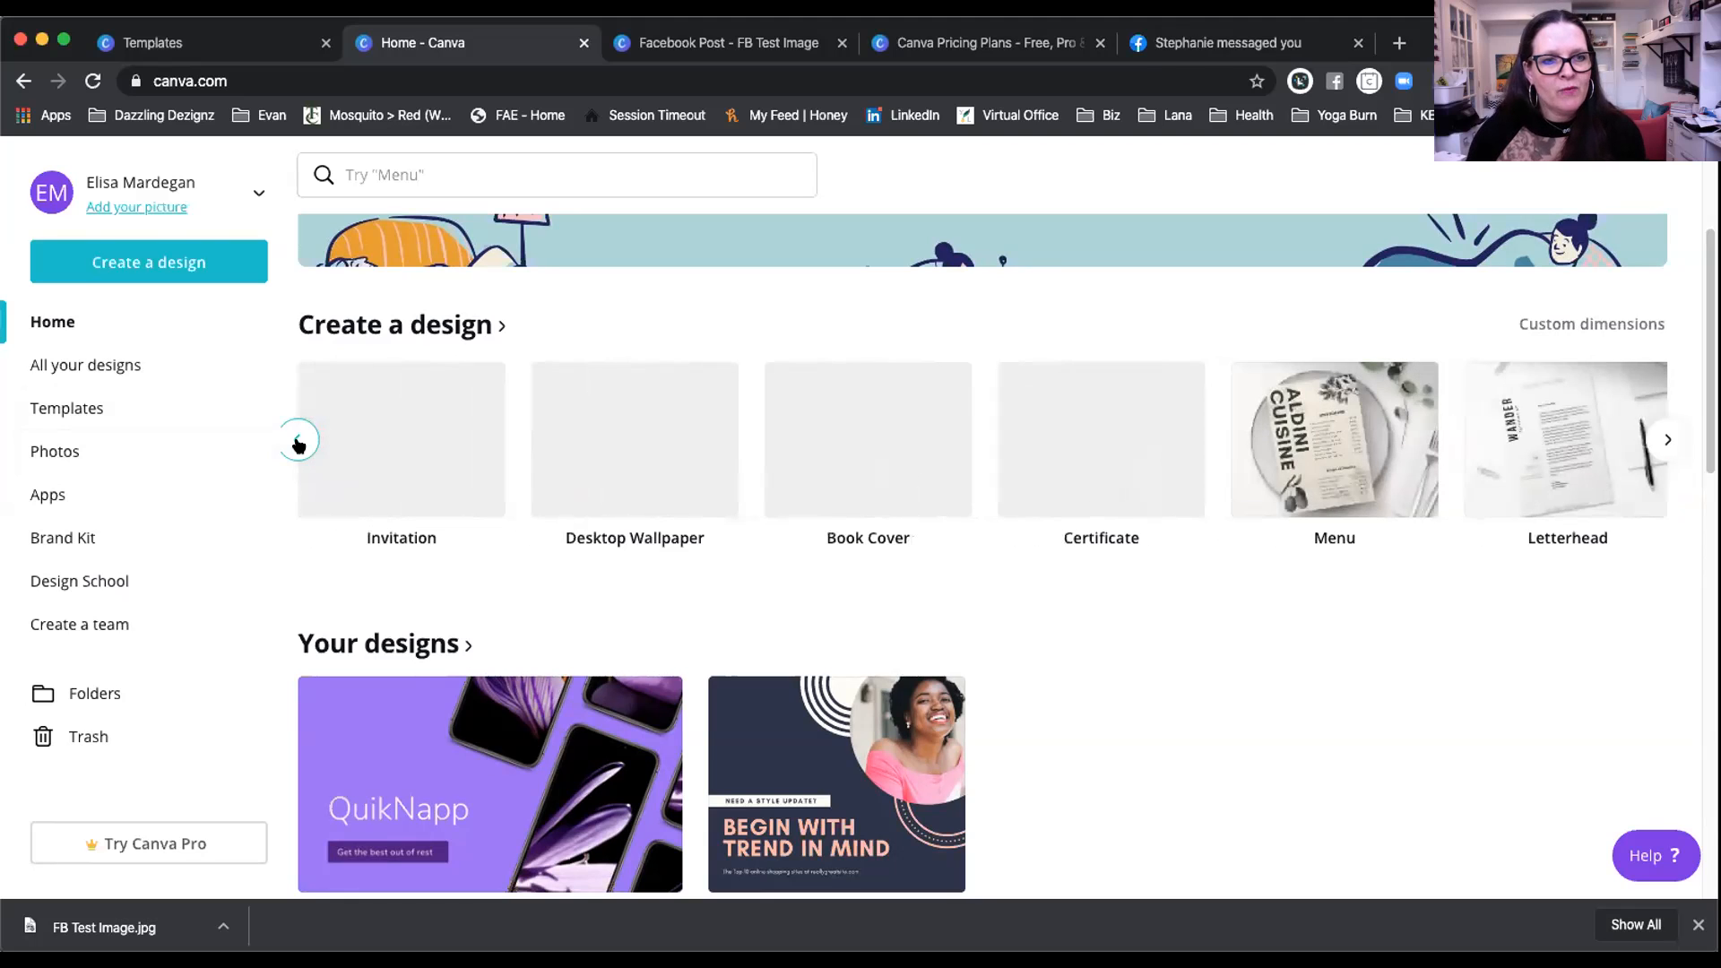
click(299, 441)
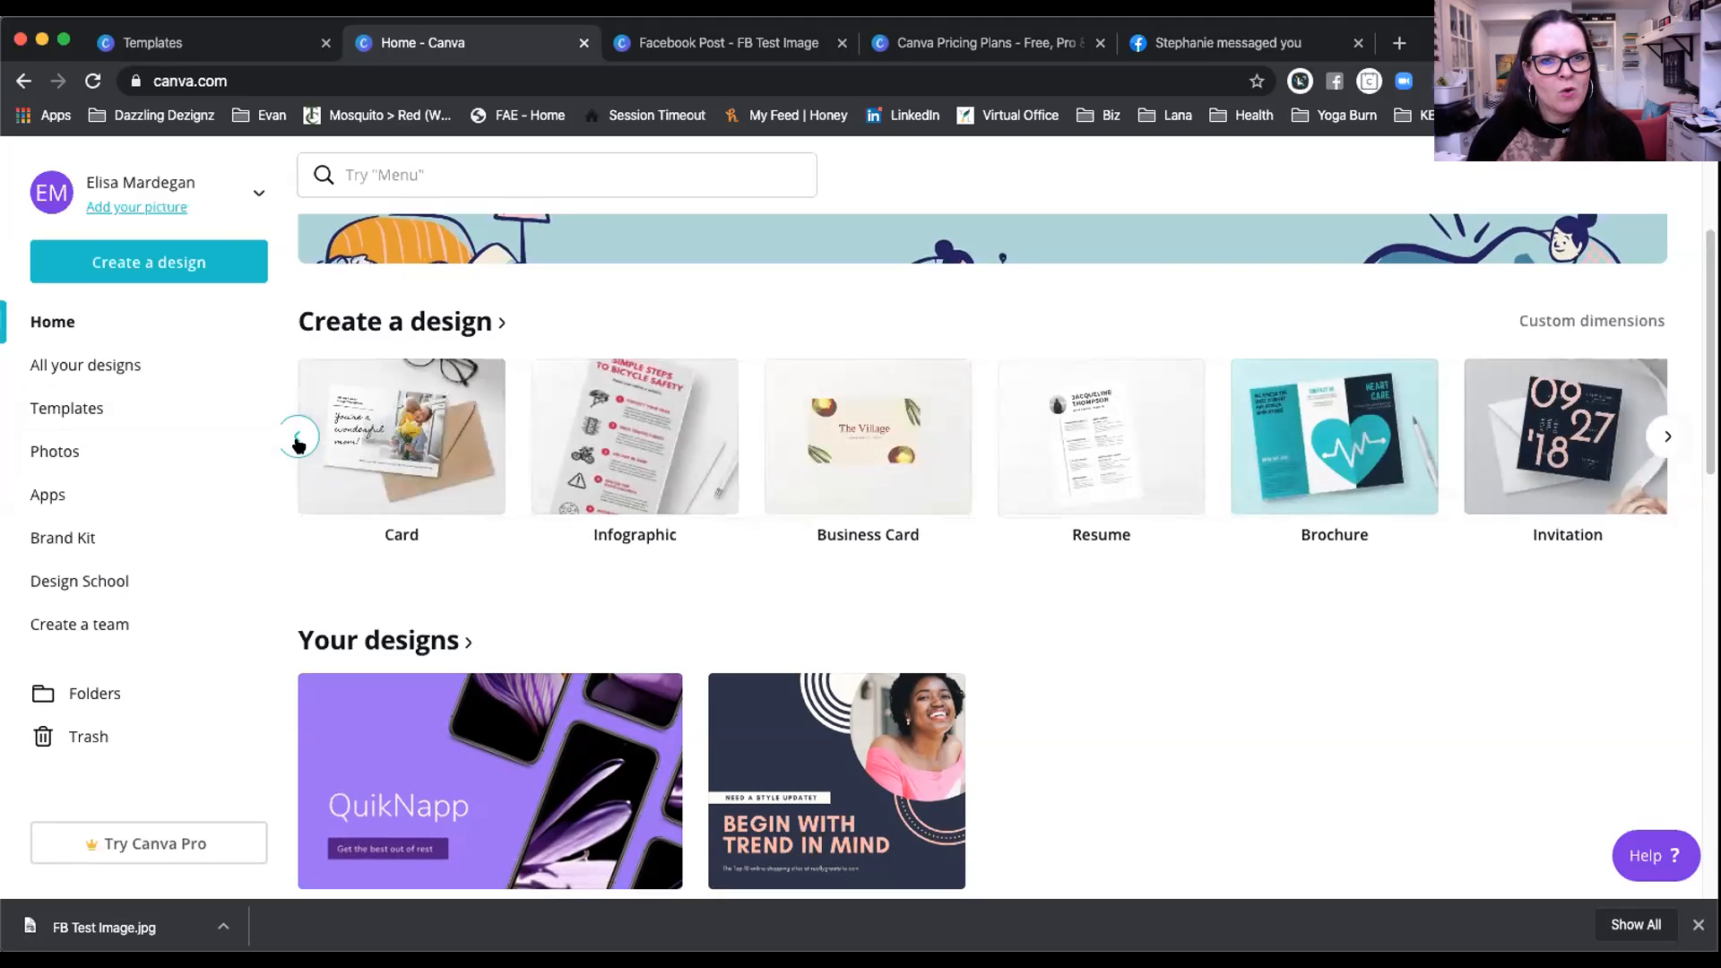
click(299, 441)
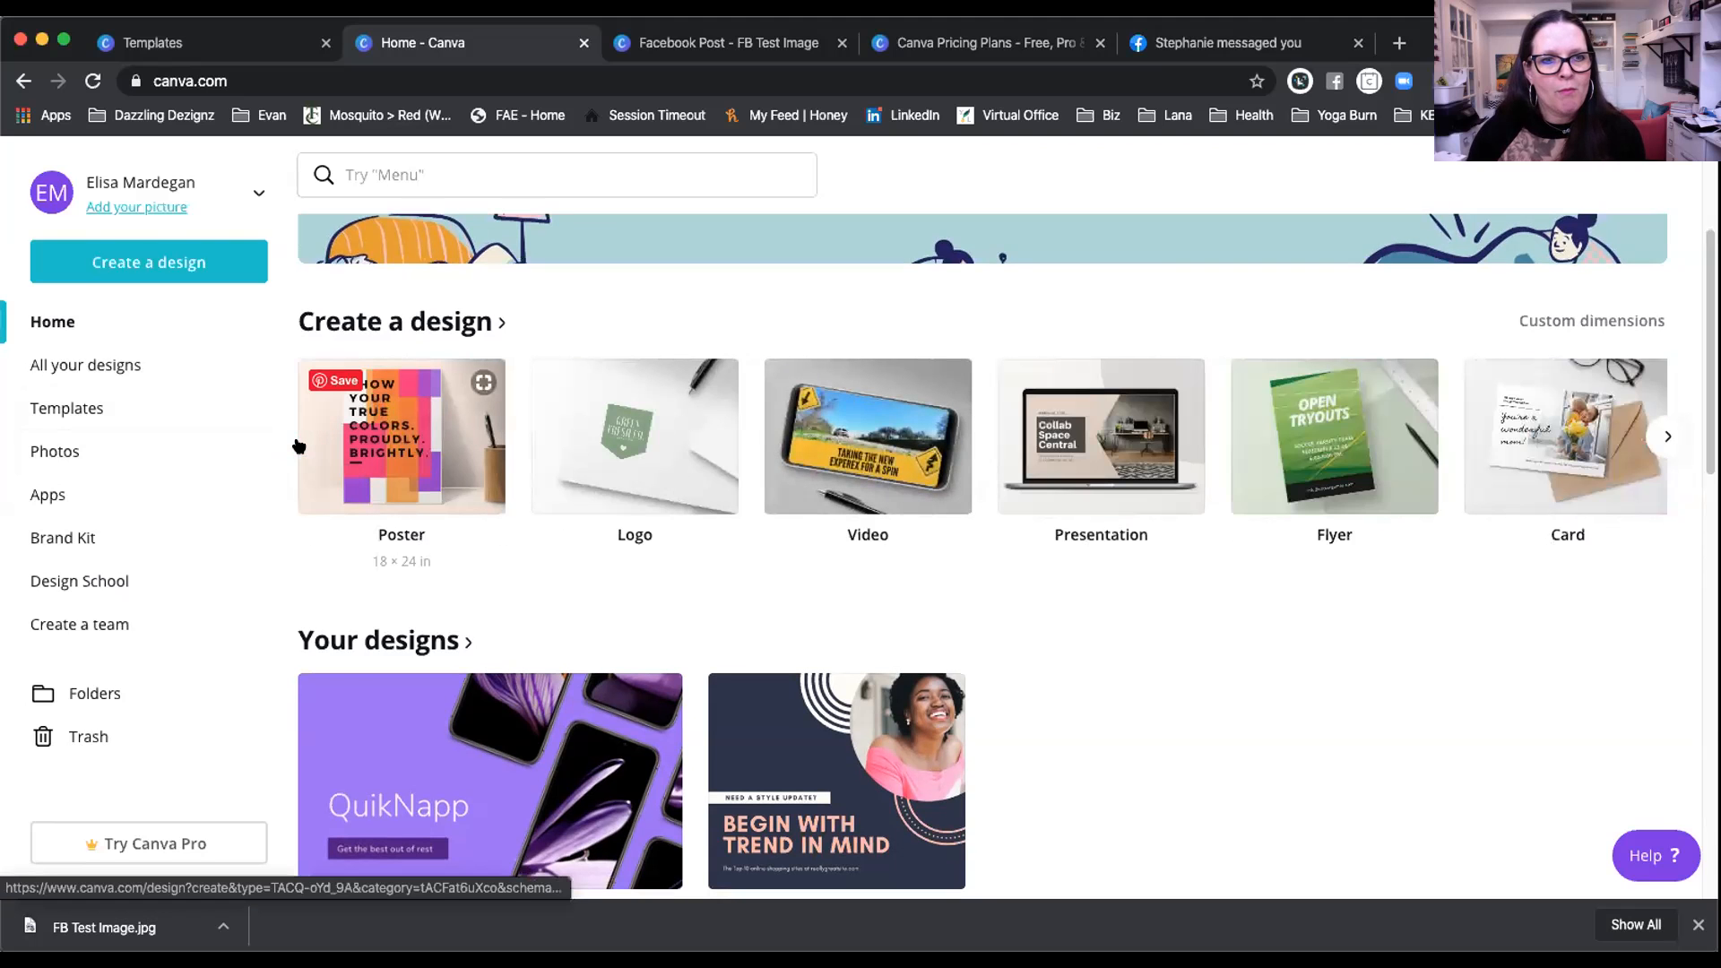
Step: Open the FB Test Image design from Your designs on the home page
scroll(712, 526, down, 2)
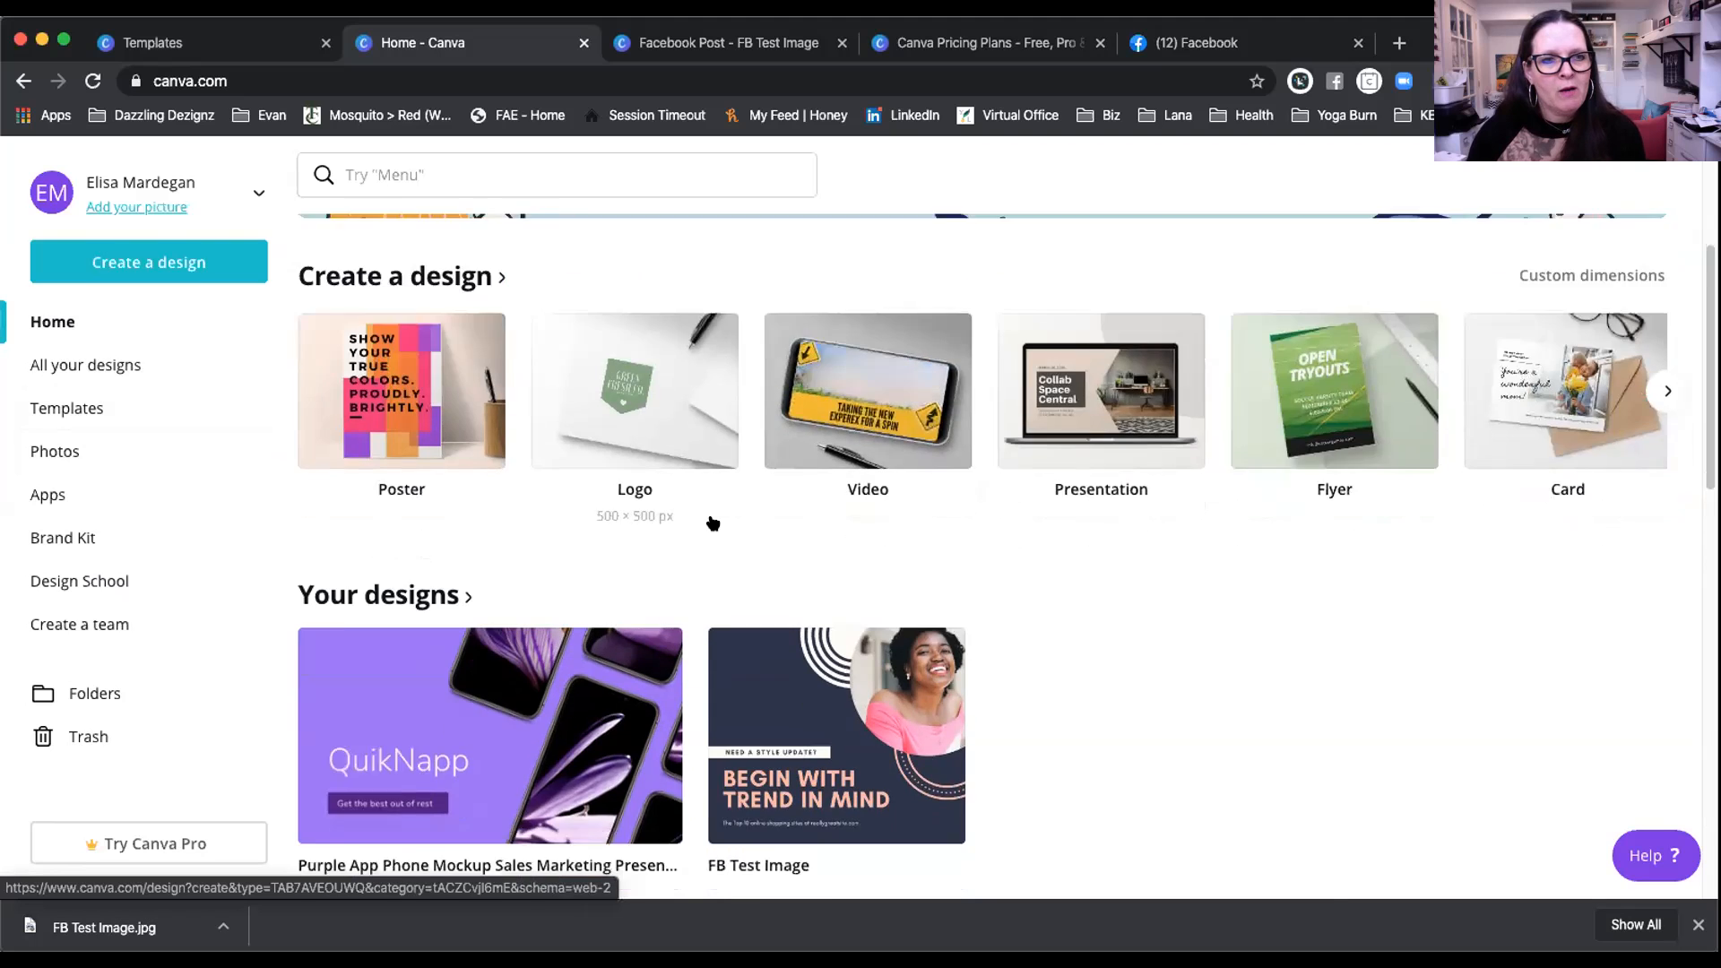
scroll(712, 526, down, 6)
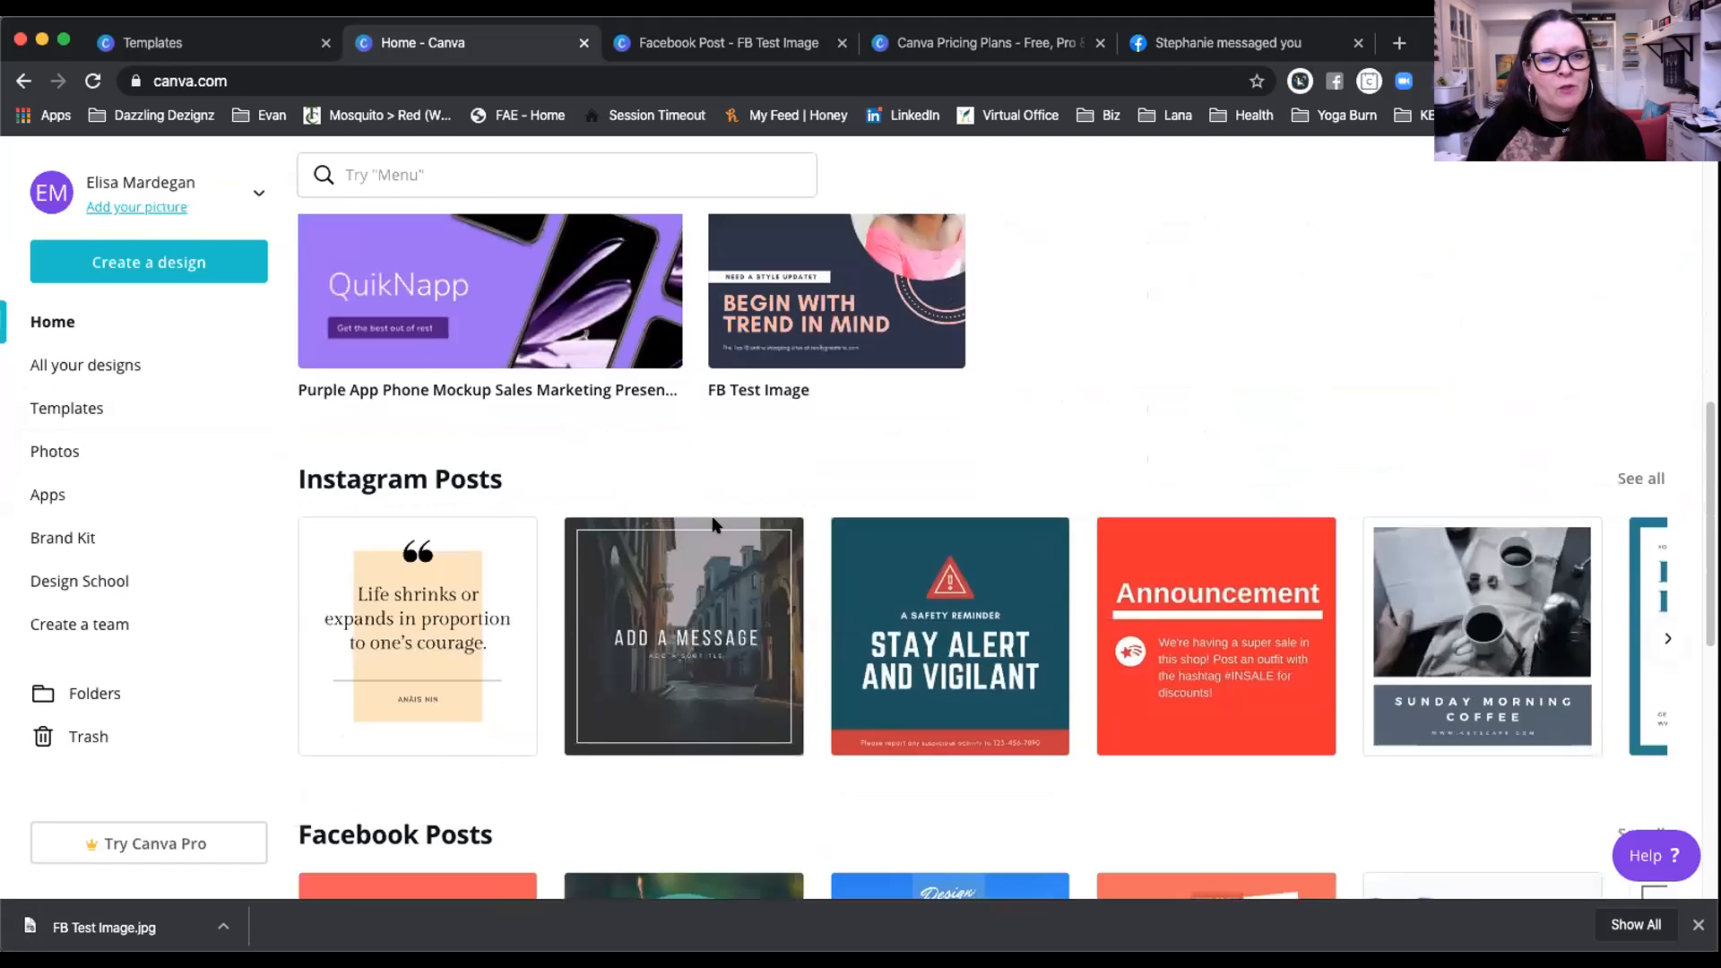
scroll(712, 524, up, 3)
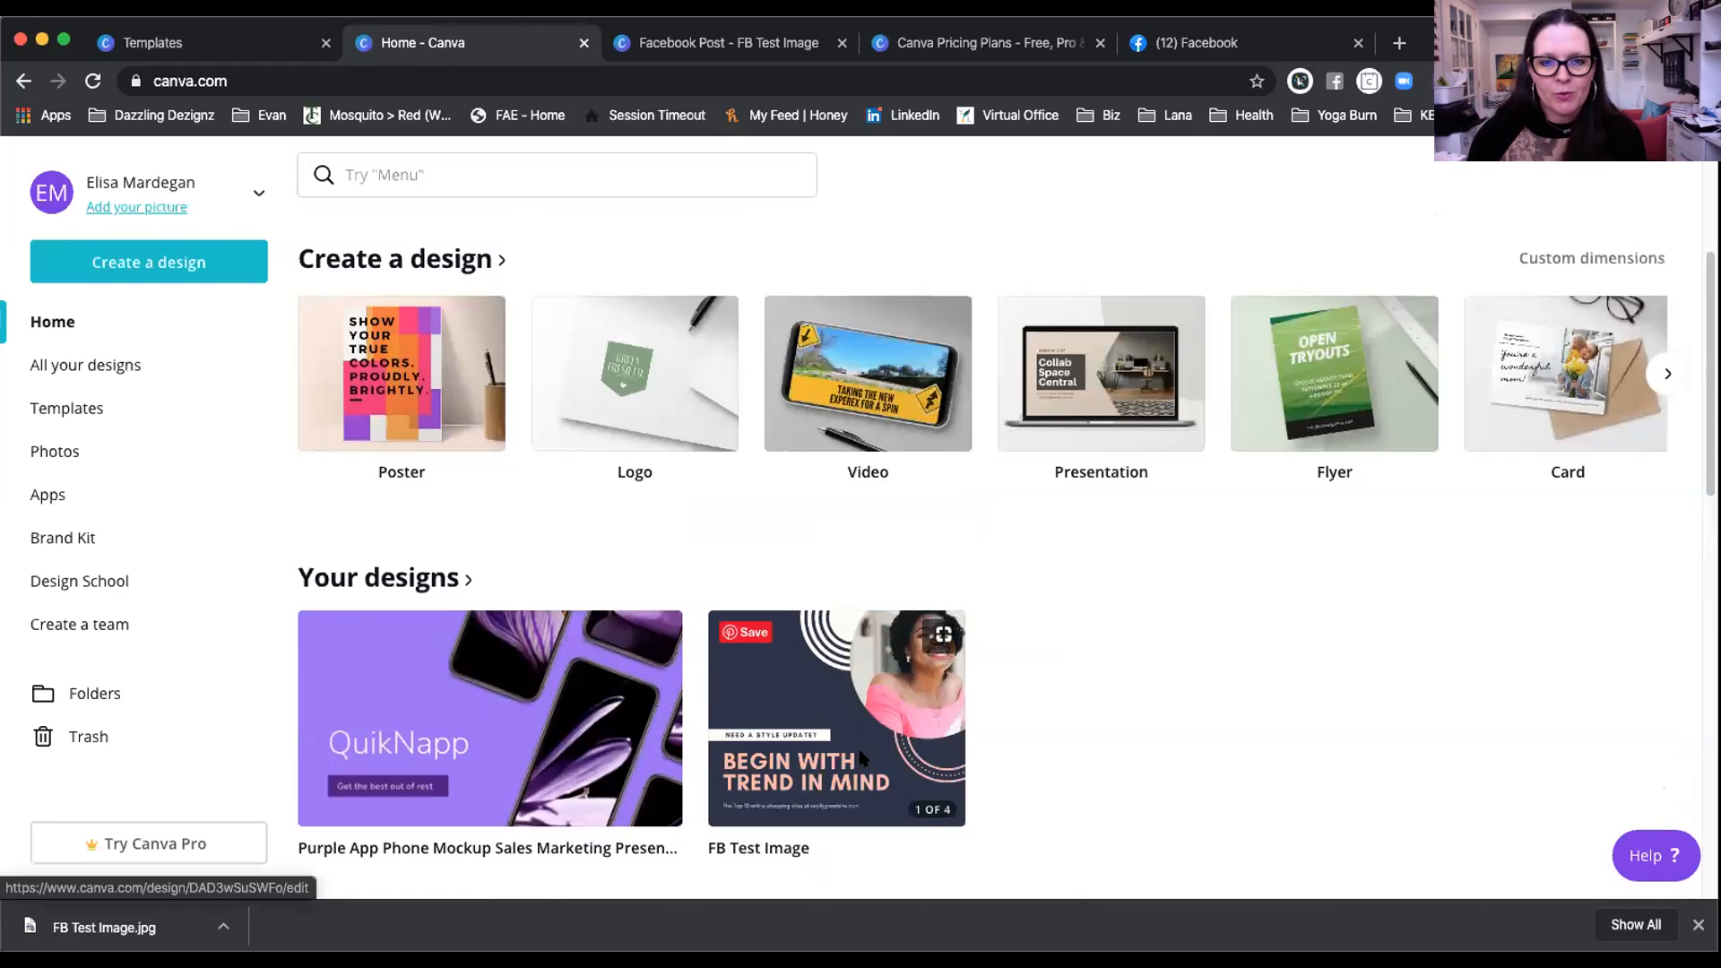
click(834, 717)
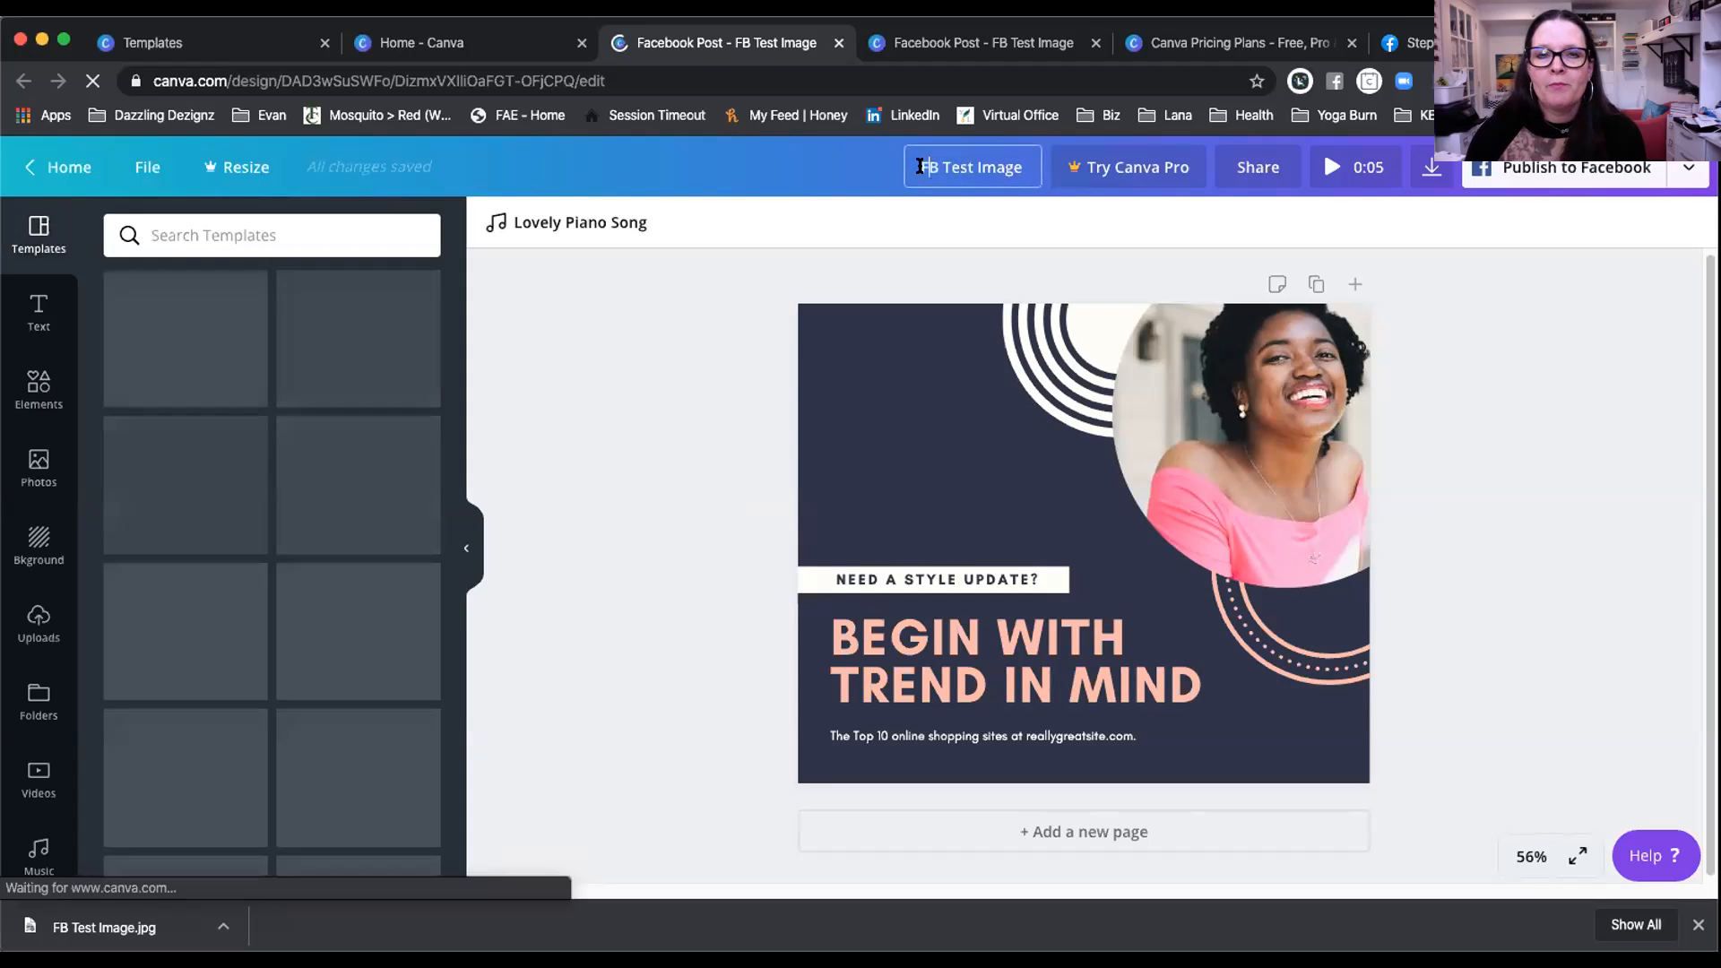
Step: Select the FB Test Image title, then return from the editor to the Canva Home page
drag(921, 168, 1027, 168)
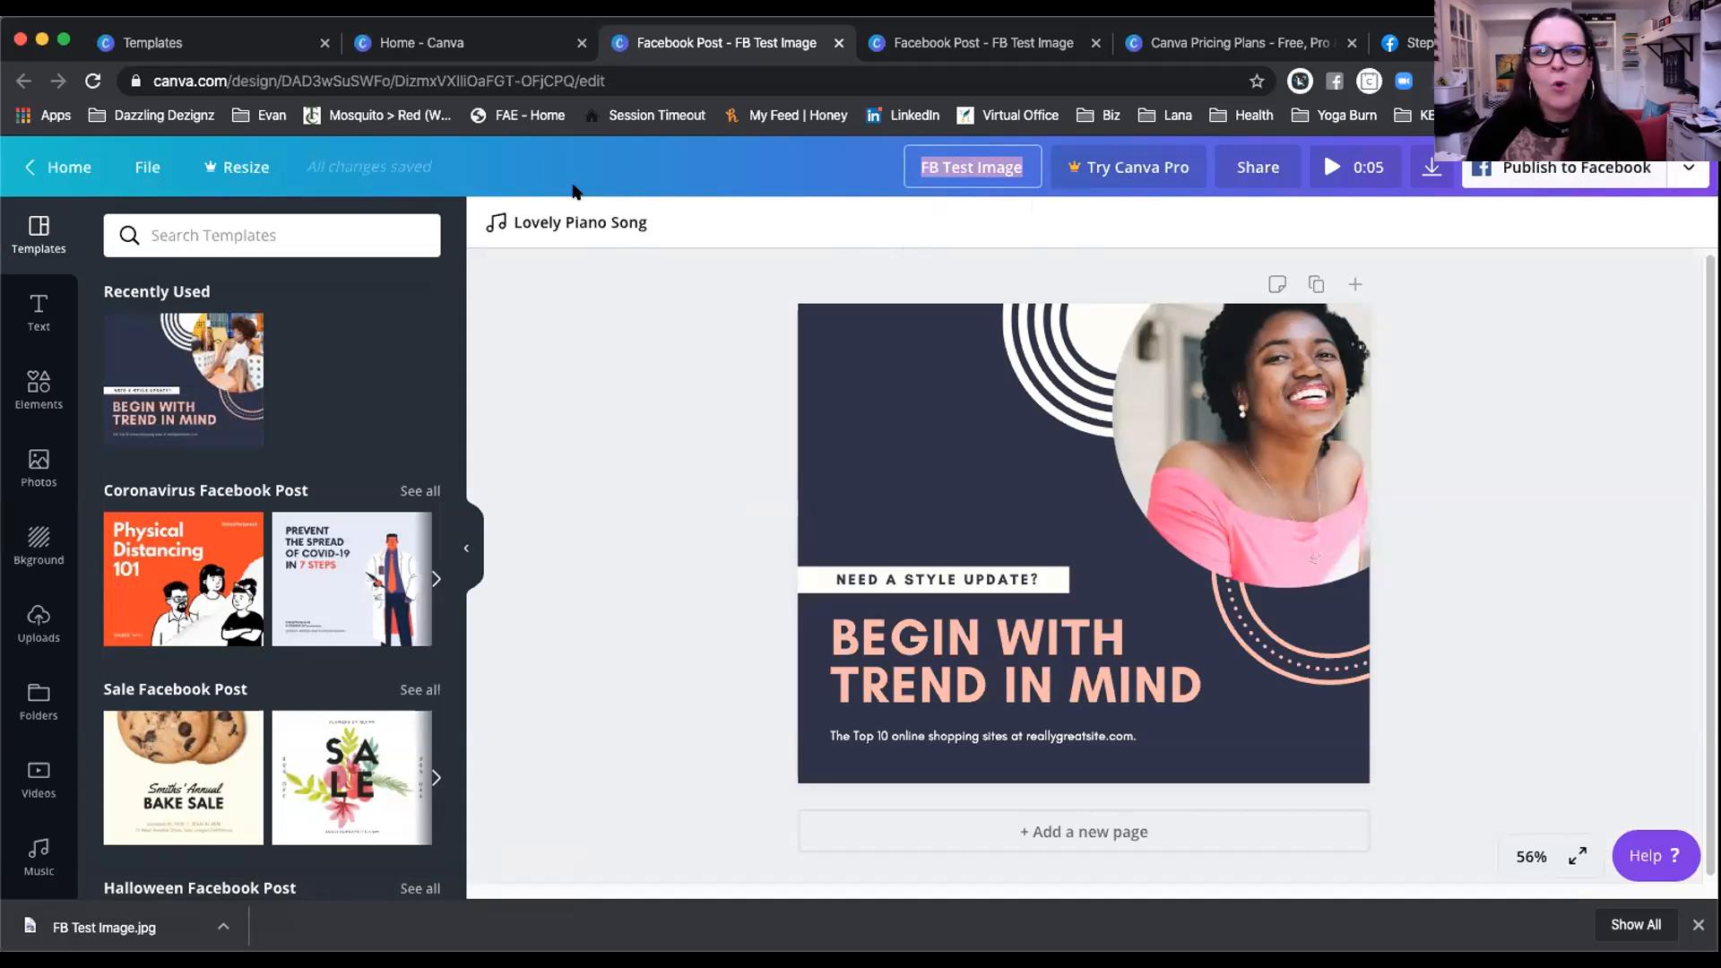
click(55, 163)
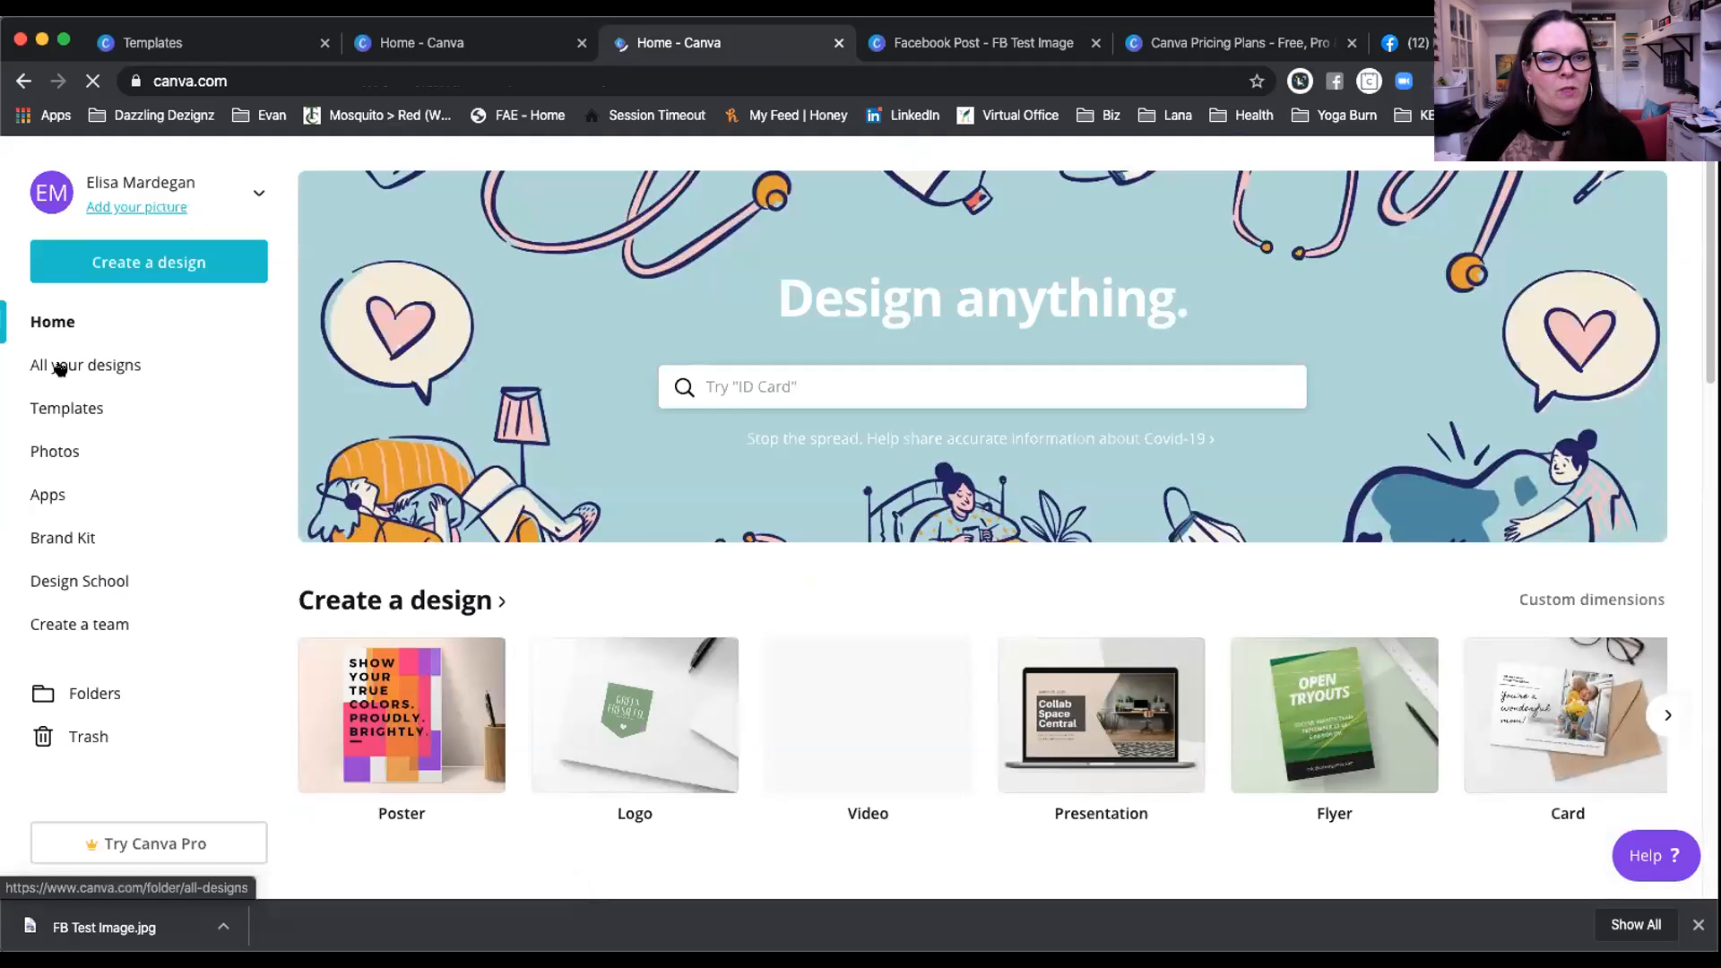
Step: Open the Purple App Phone Mockup Sales Marketing Presentation from All your designs
click(68, 365)
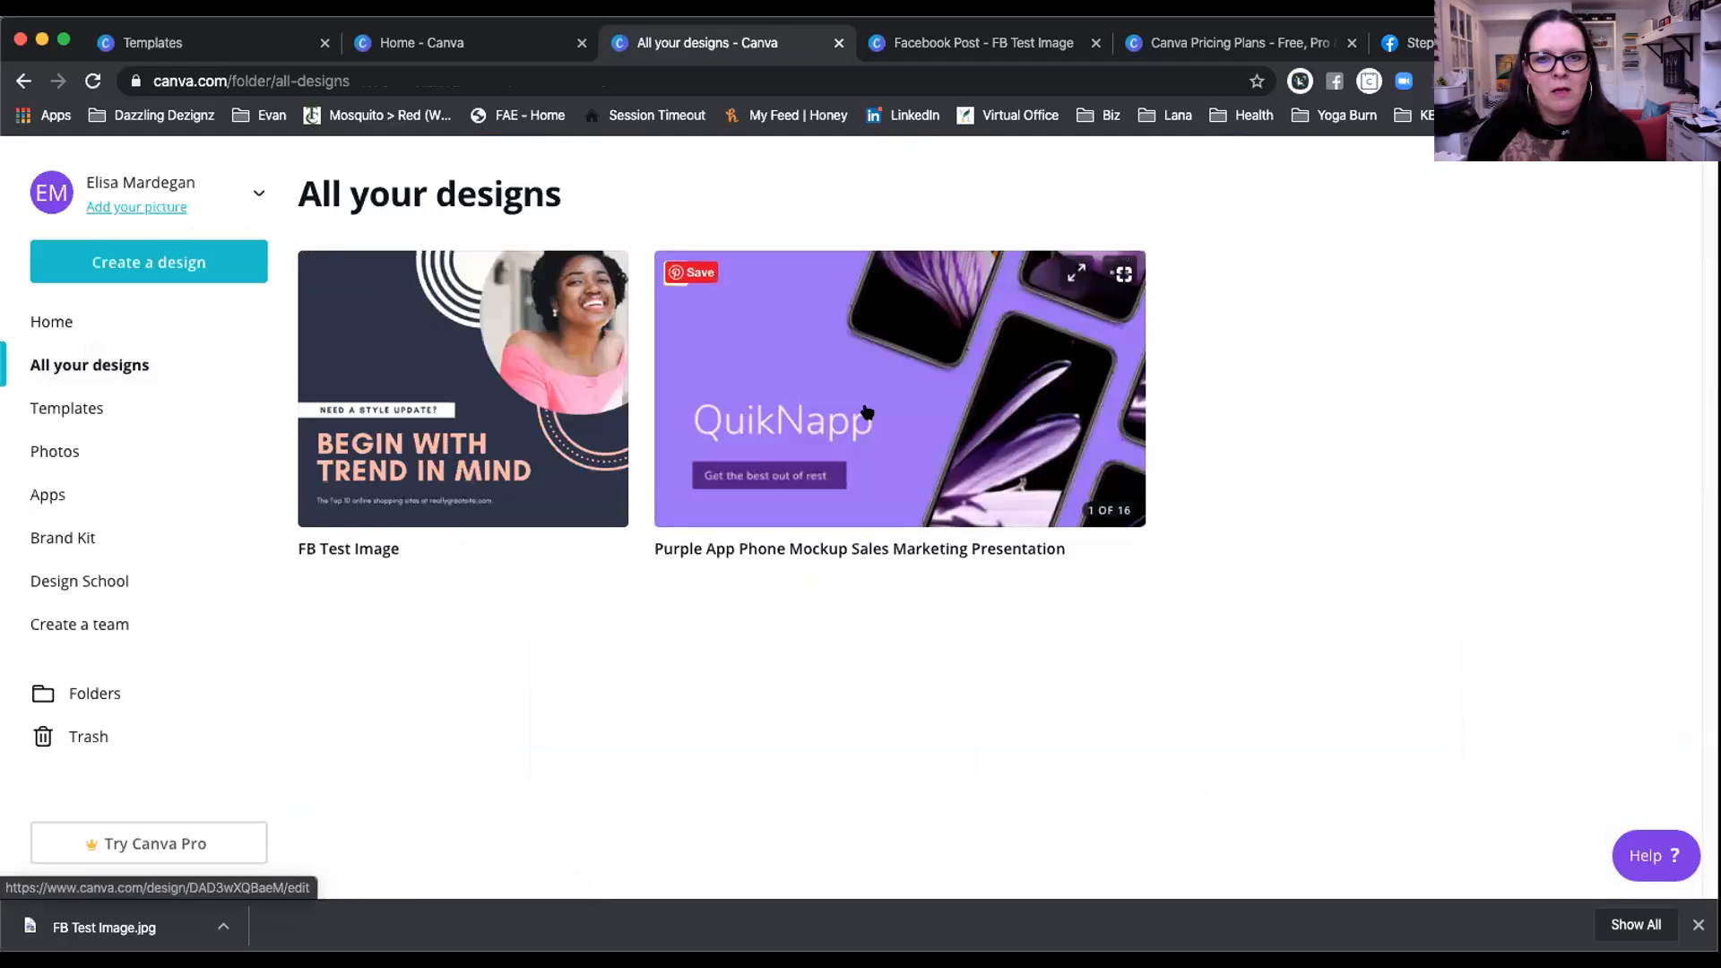
click(896, 385)
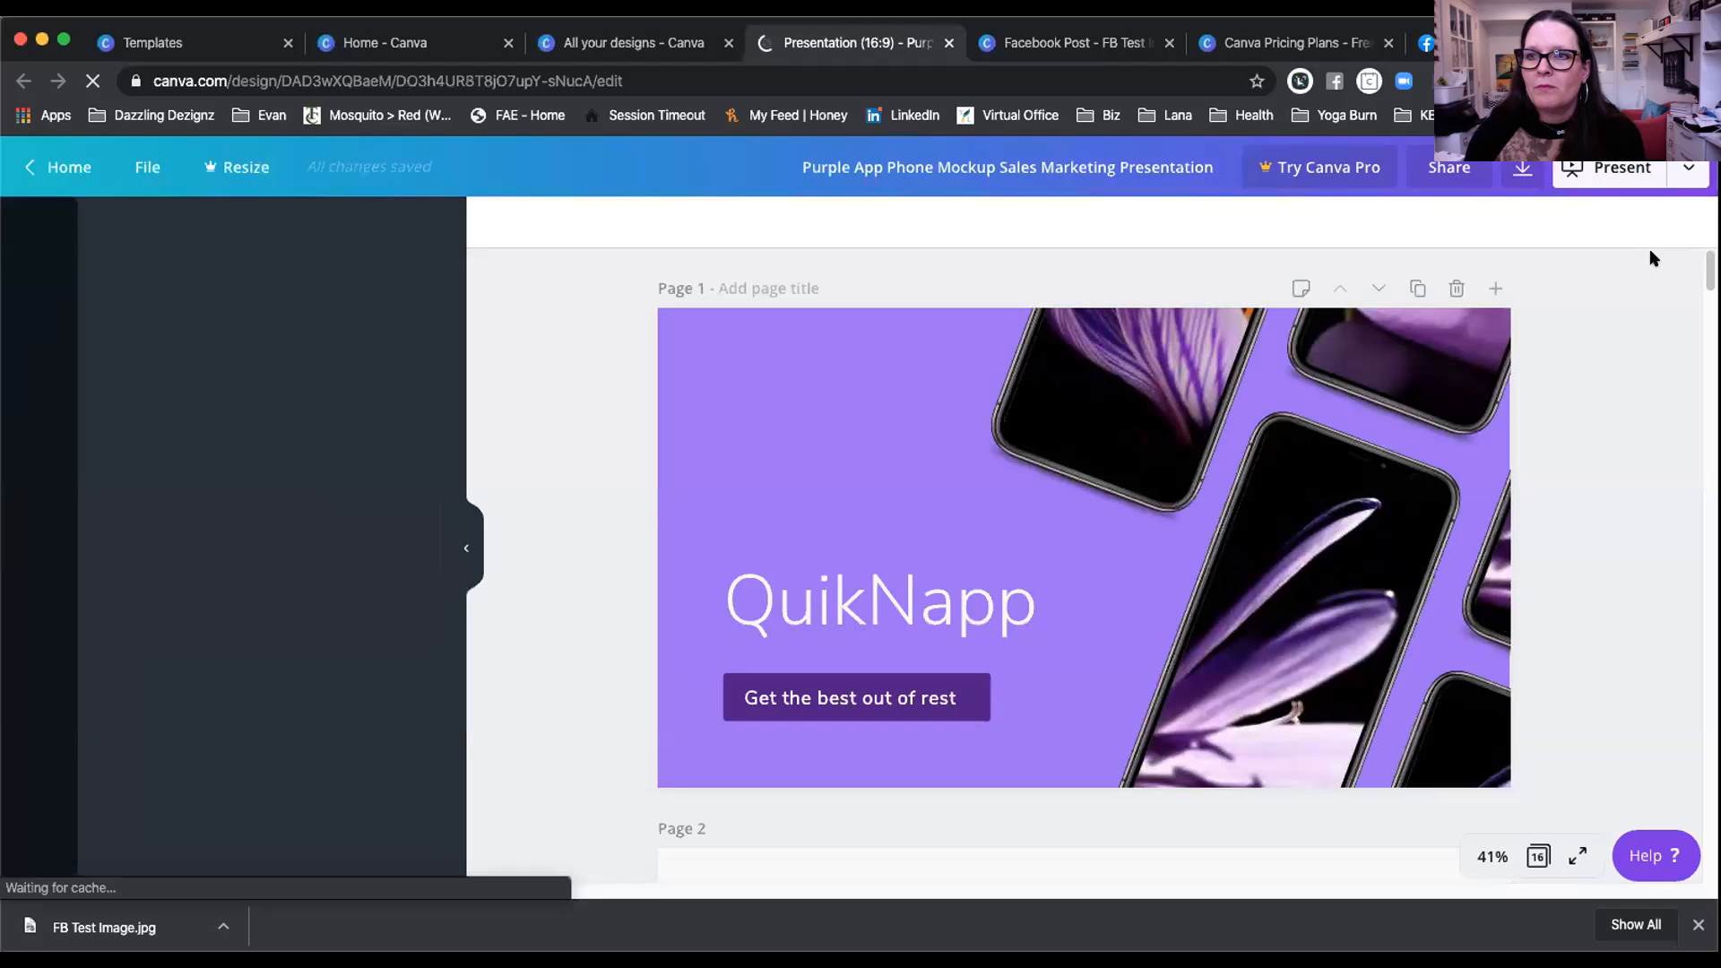
Step: Show the download file-type options for the 16-page QuikNapp presentation, currently PDF Standard
click(1683, 171)
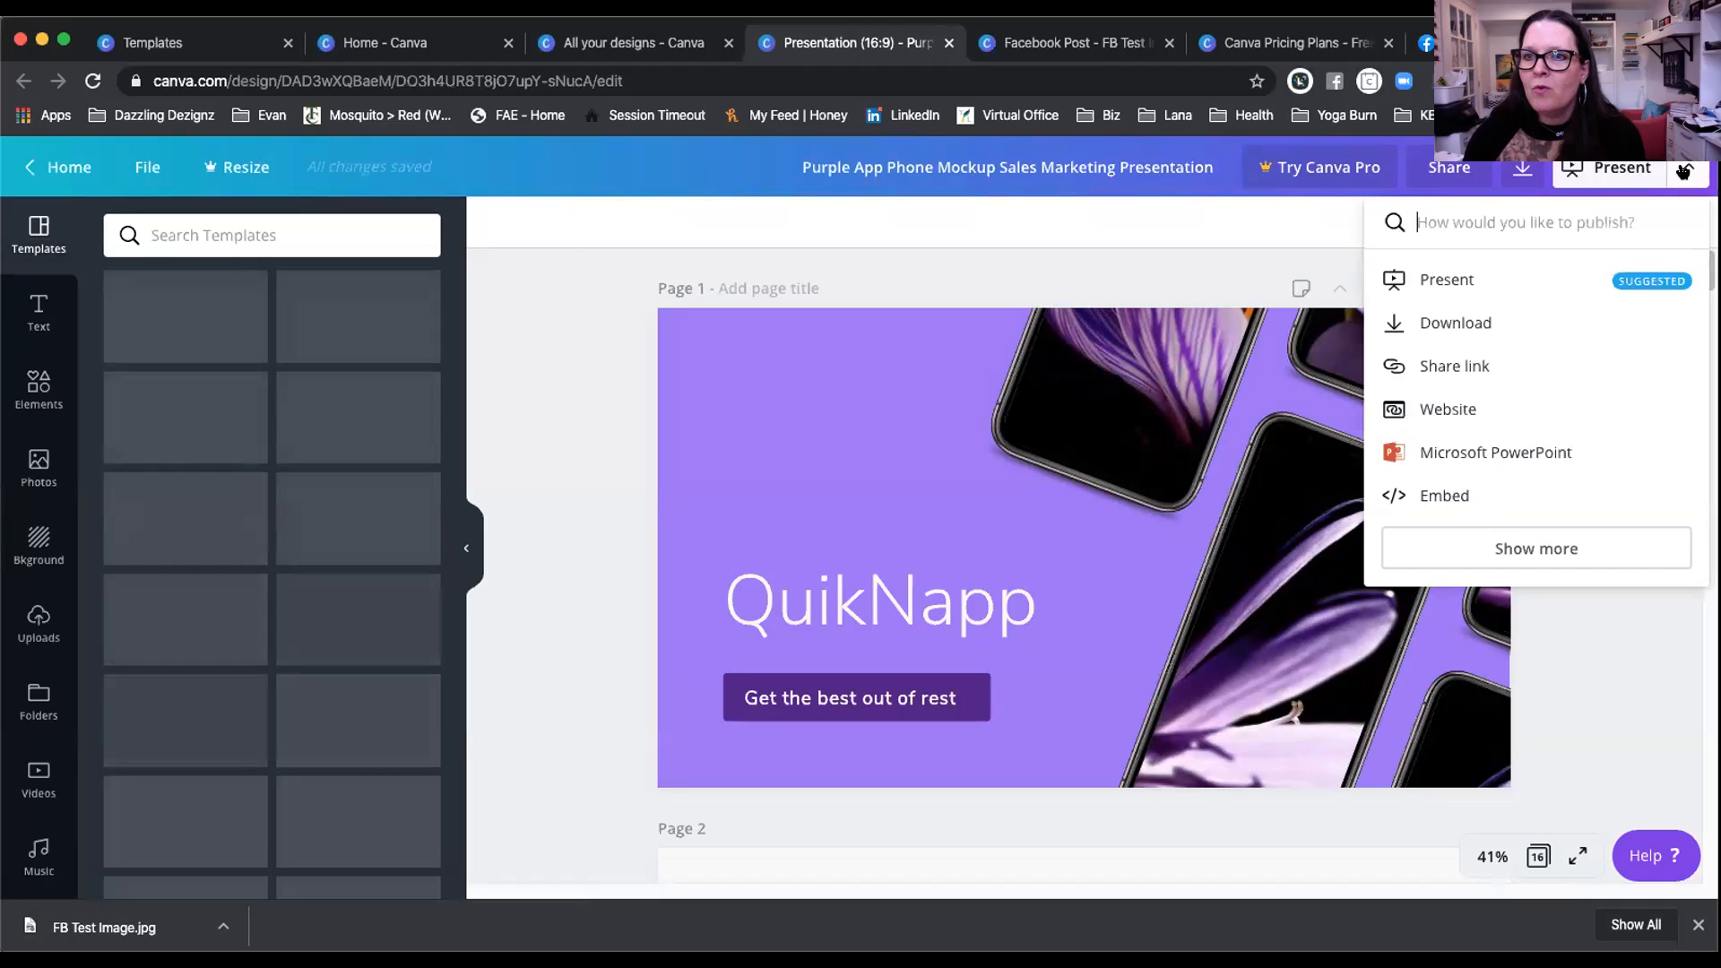
click(1429, 326)
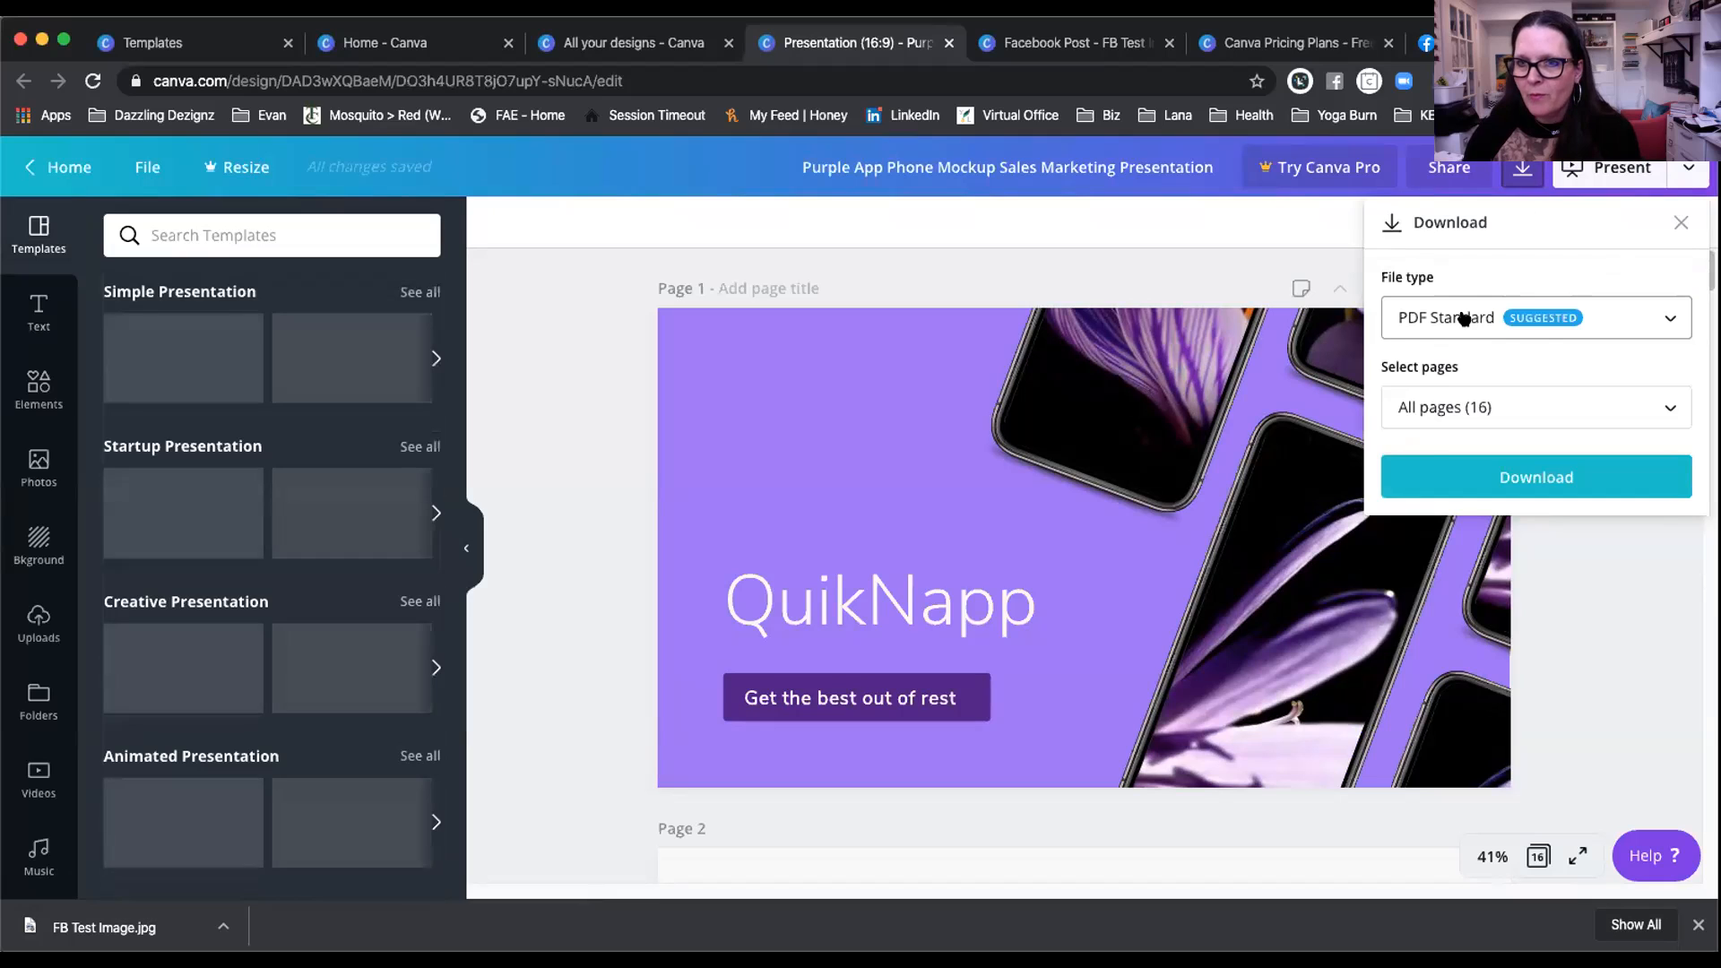
click(1463, 318)
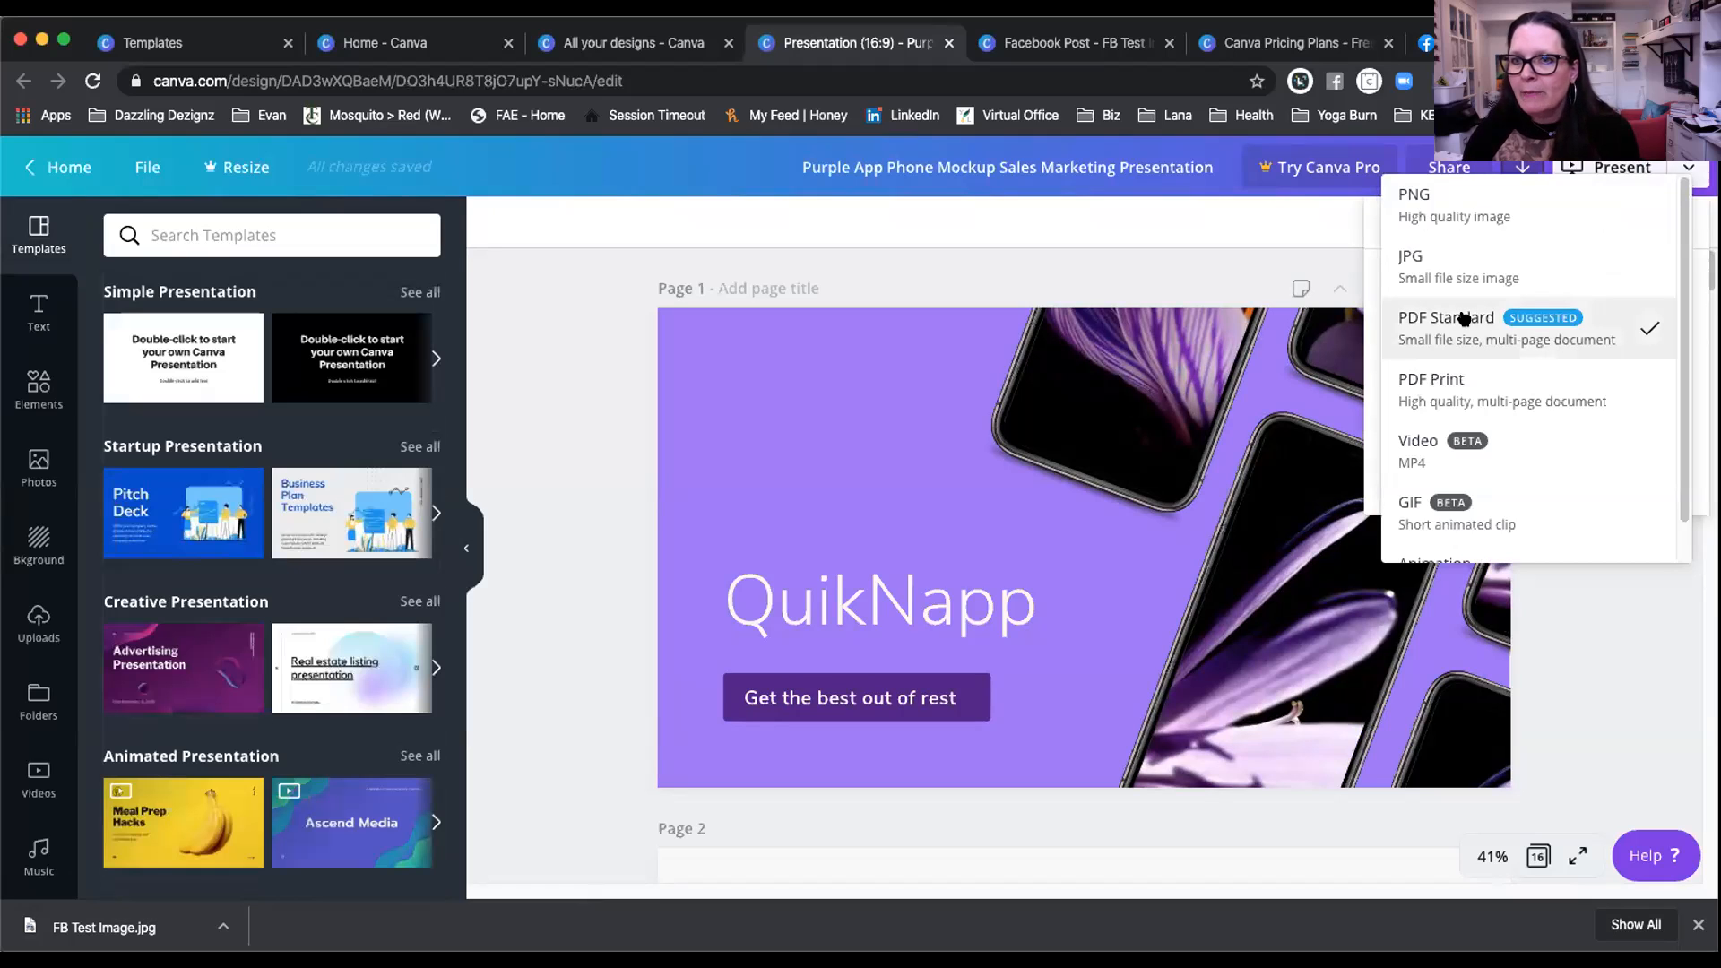